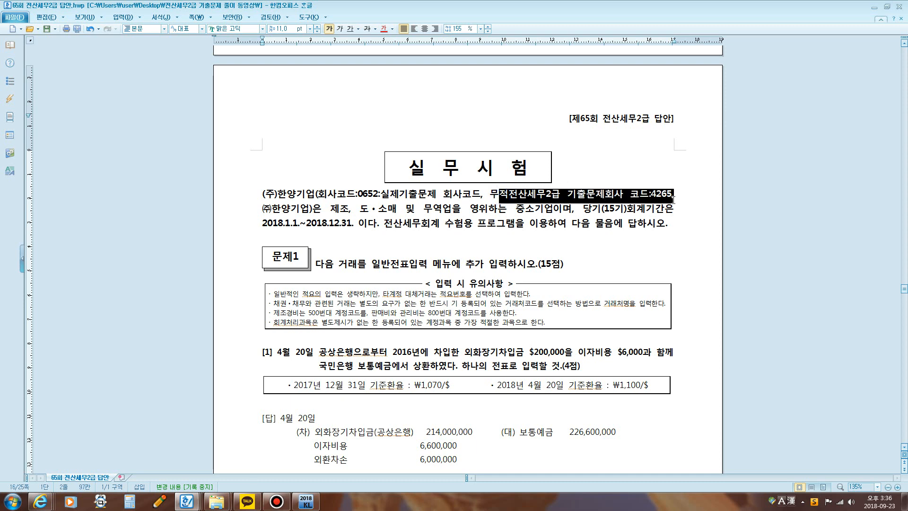
Step: Review the 문제1 general-journal transactions and their answers in the exam document, starting with the 4월 20일 transaction
{"action": "left_click", "coordinate": [306, 502]}
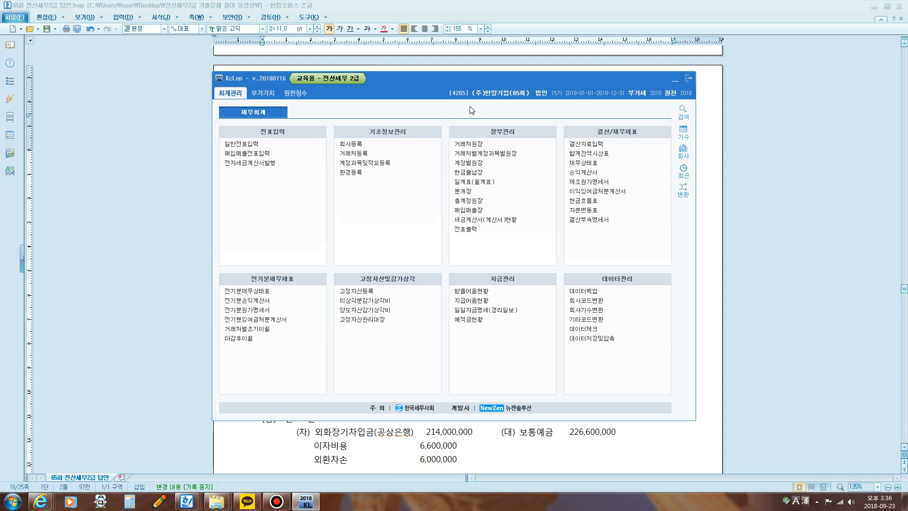
{"action": "left_click", "coordinate": [714, 143]}
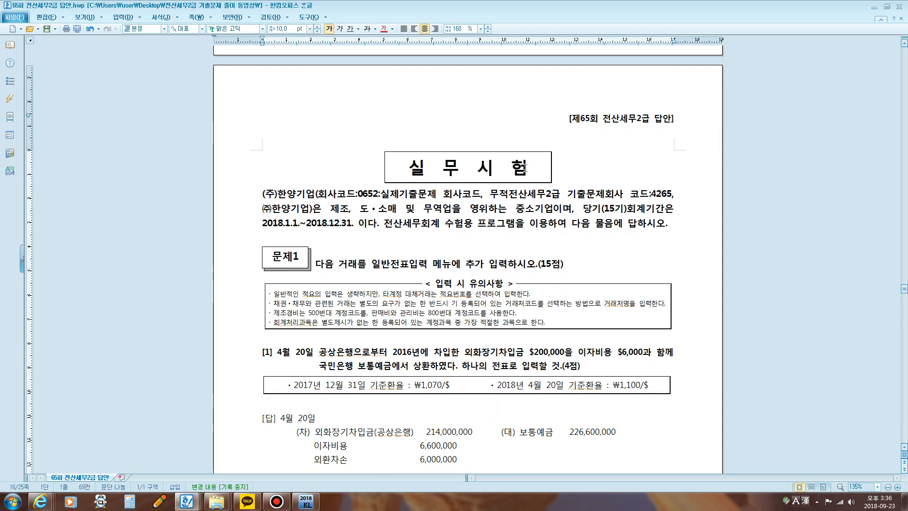
{"action": "scroll", "coordinate": [517, 173], "scroll_direction": "down", "scroll_amount": 4}
{"action": "scroll", "coordinate": [516, 172], "scroll_direction": "down", "scroll_amount": 2}
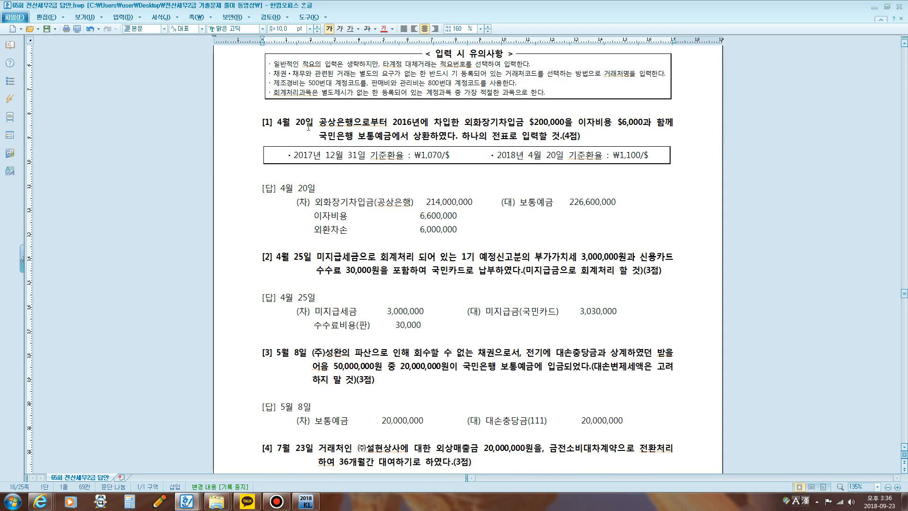
{"action": "scroll", "coordinate": [311, 362], "scroll_direction": "down", "scroll_amount": 7}
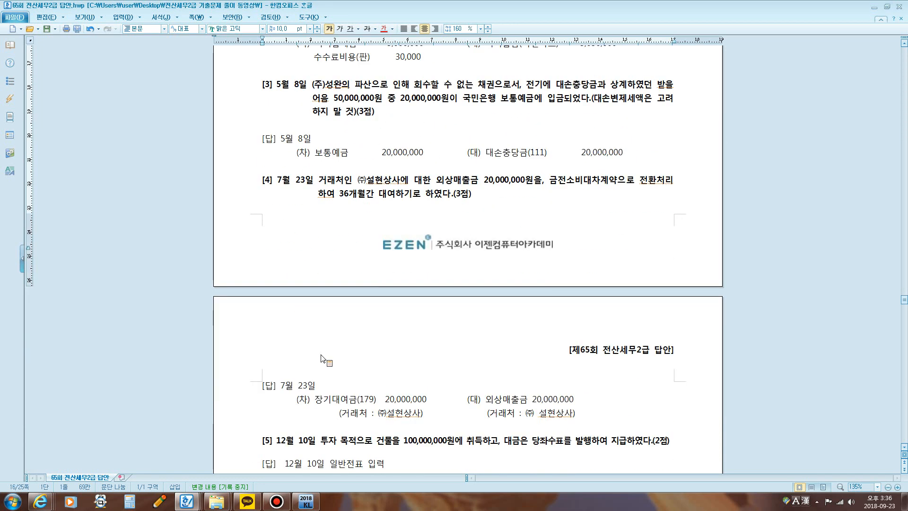
{"action": "scroll", "coordinate": [324, 350], "scroll_direction": "up", "scroll_amount": 5}
{"action": "scroll", "coordinate": [323, 350], "scroll_direction": "up", "scroll_amount": 3}
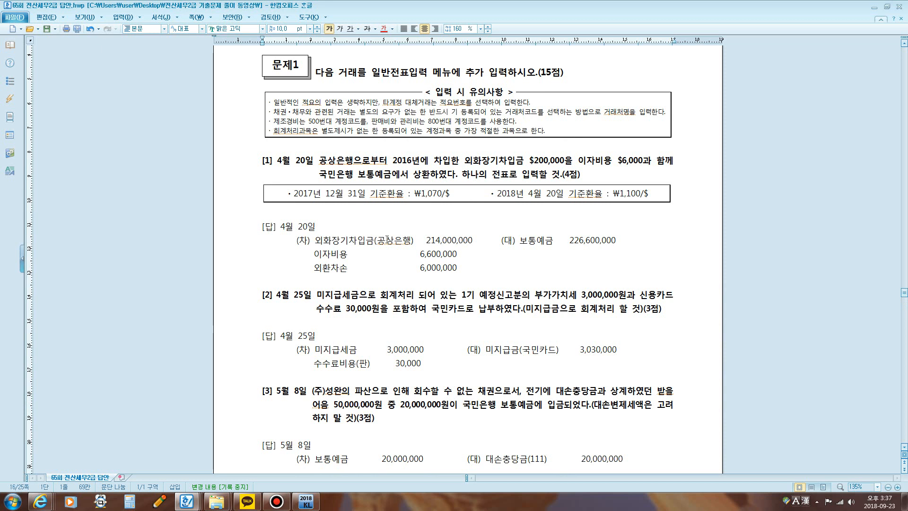
{"action": "scroll", "coordinate": [388, 239], "scroll_direction": "down", "scroll_amount": 1}
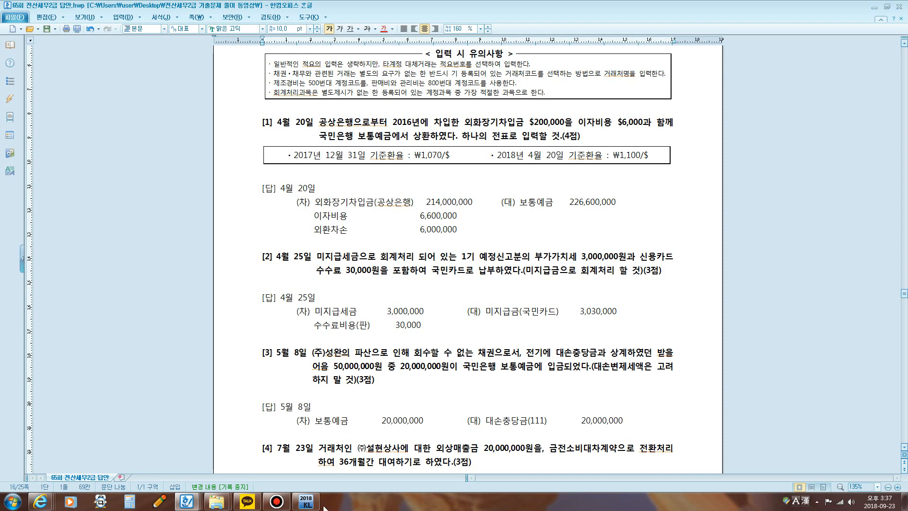
Step: Switch to KcLep, open 일반전표입력, and place its window below question [1] so the question stays readable
{"action": "left_click", "coordinate": [307, 502]}
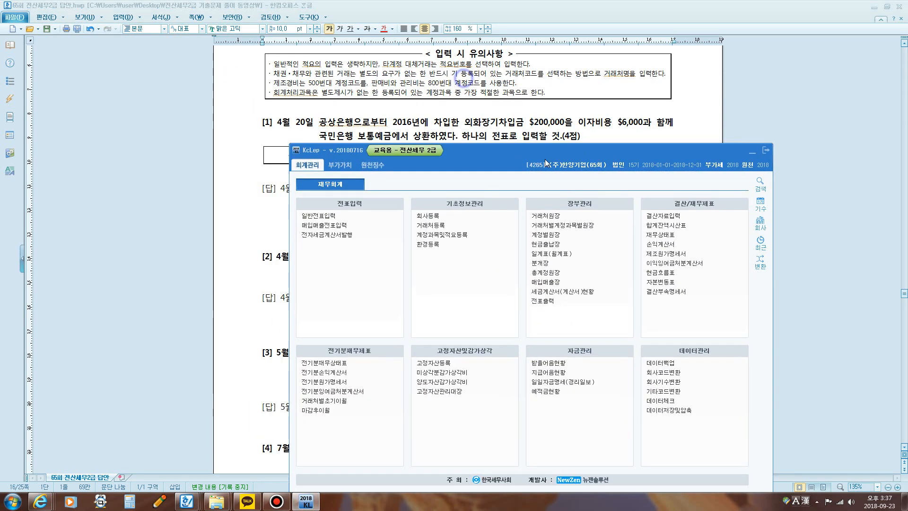
{"action": "left_click_drag", "start_coordinate": [545, 163], "coordinate": [495, 215]}
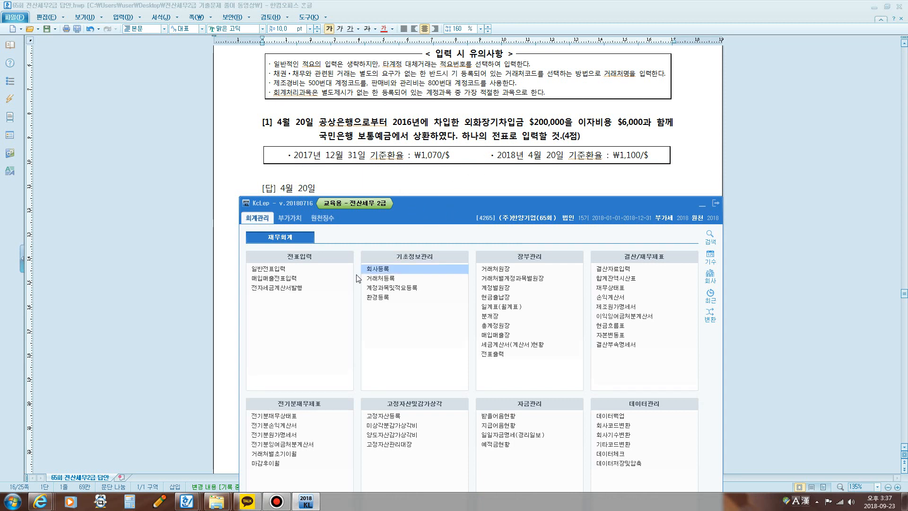
{"action": "left_click", "coordinate": [294, 269]}
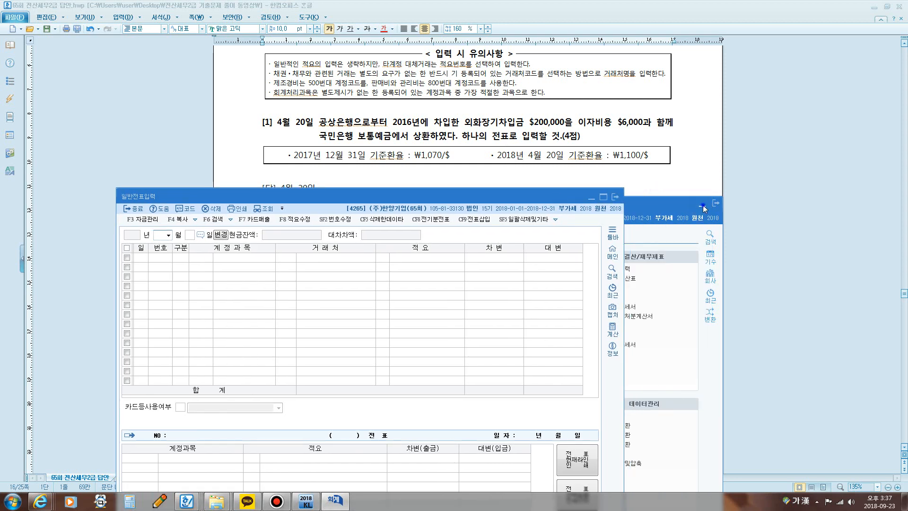
{"action": "left_click", "coordinate": [702, 205]}
{"action": "left_click_drag", "start_coordinate": [475, 198], "coordinate": [593, 195]}
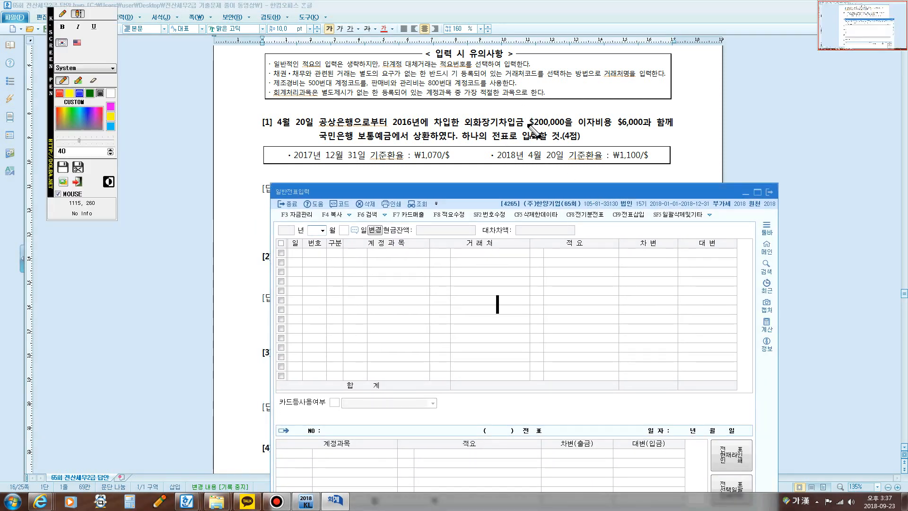
Step: Circle $200,000 and the ₩1,070/$ rate in question [1] with the screen pen, connect them, and clear the marks
{"action": "left_click", "coordinate": [62, 14]}
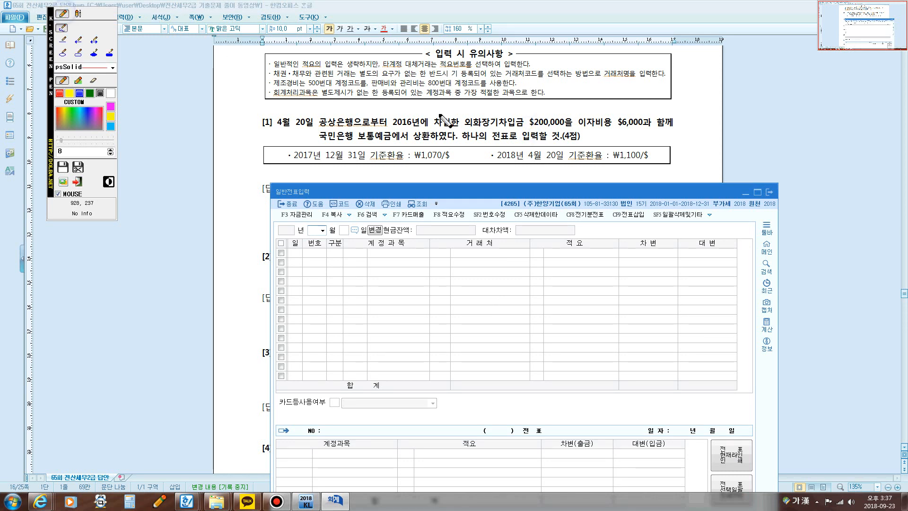
{"action": "mouse_move", "coordinate": [531, 129]}
{"action": "left_mouse_down"}
{"action": "mouse_move", "coordinate": [532, 110]}
{"action": "mouse_move", "coordinate": [566, 118]}
{"action": "mouse_move", "coordinate": [529, 128]}
{"action": "left_mouse_up"}
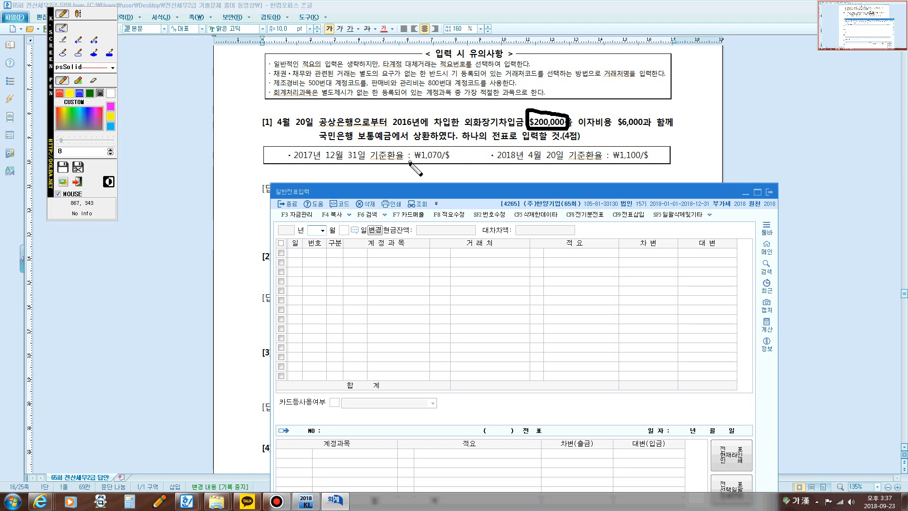
{"action": "mouse_move", "coordinate": [410, 162]}
{"action": "left_mouse_down"}
{"action": "mouse_move", "coordinate": [409, 141]}
{"action": "mouse_move", "coordinate": [454, 148]}
{"action": "mouse_move", "coordinate": [428, 164]}
{"action": "mouse_move", "coordinate": [413, 162]}
{"action": "mouse_move", "coordinate": [529, 127]}
{"action": "left_mouse_up"}
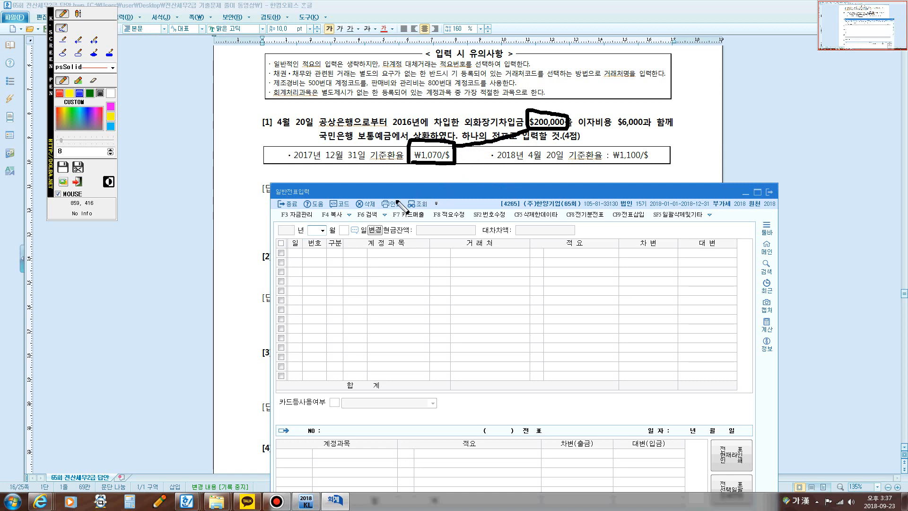
{"action": "key", "text": "Escape"}
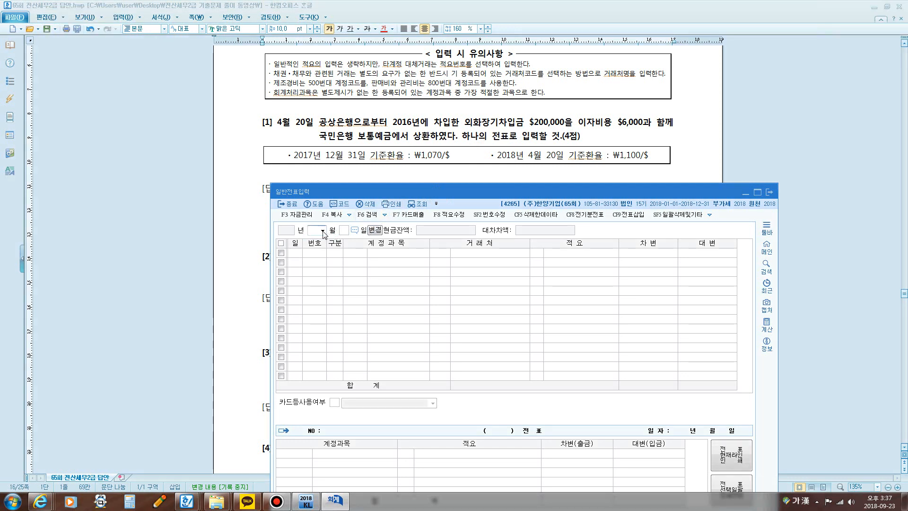
Step: Set the voucher entry date to month 04, day 20
{"action": "left_click", "coordinate": [312, 230]}
{"action": "type", "text": "04"}
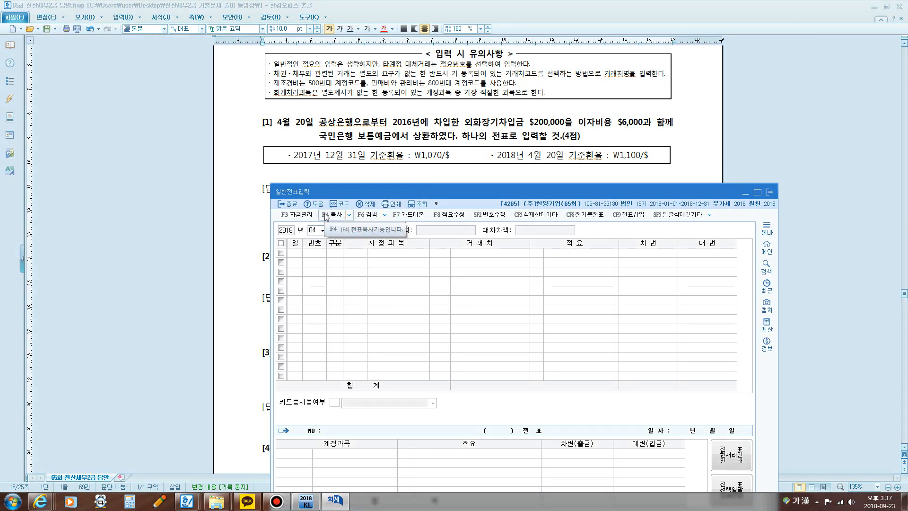
{"action": "key", "text": "Return"}
{"action": "type", "text": "20"}
{"action": "key", "text": "Return"}
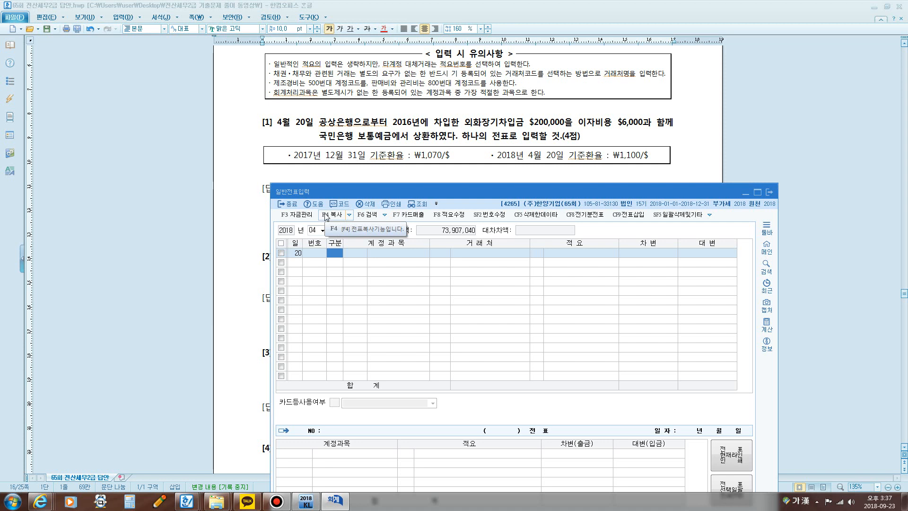
Step: Enter a debit line for account 0305 외화장기차입금 with 공상은행 as the counterparty and an amount of 214,000,000
{"action": "type", "text": "3"}
{"action": "key", "text": "Return"}
{"action": "type", "text": "ㅇ"}
{"action": "type", "text": "화"}
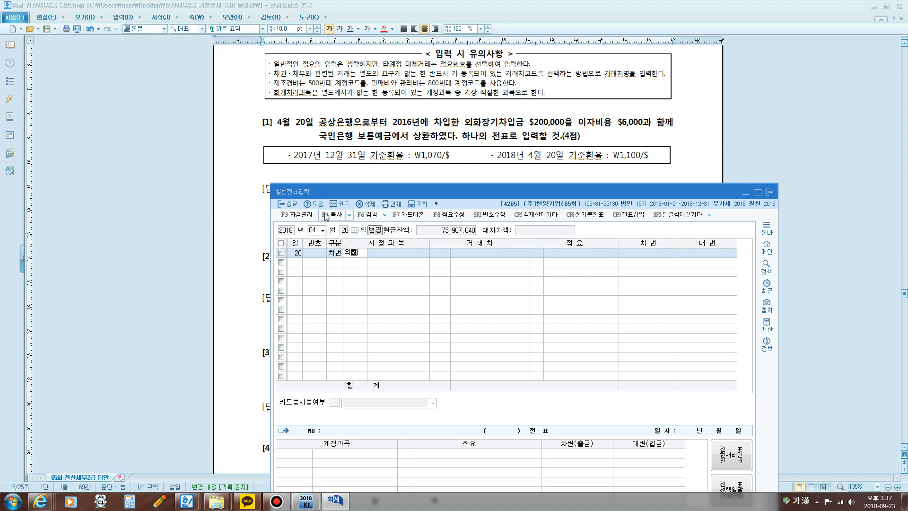
{"action": "key", "text": "Return"}
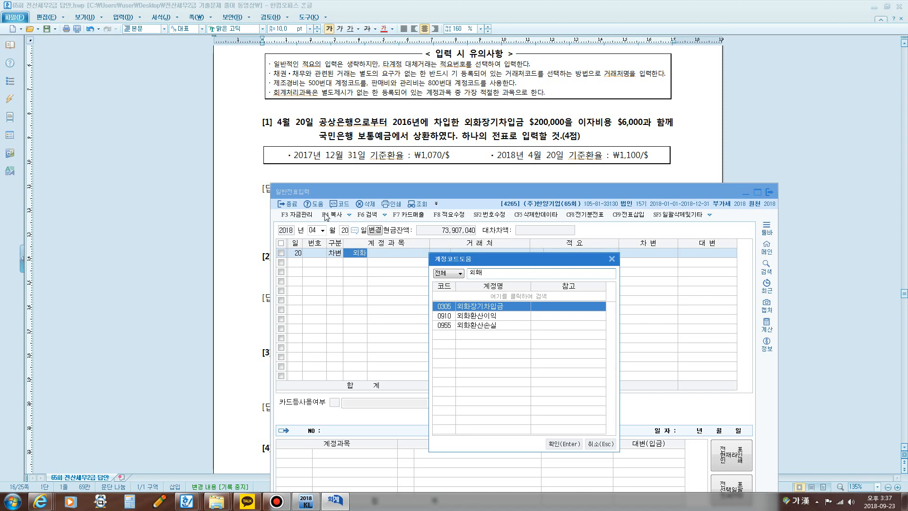
{"action": "key", "text": "Return"}
{"action": "type", "text": "공사"}
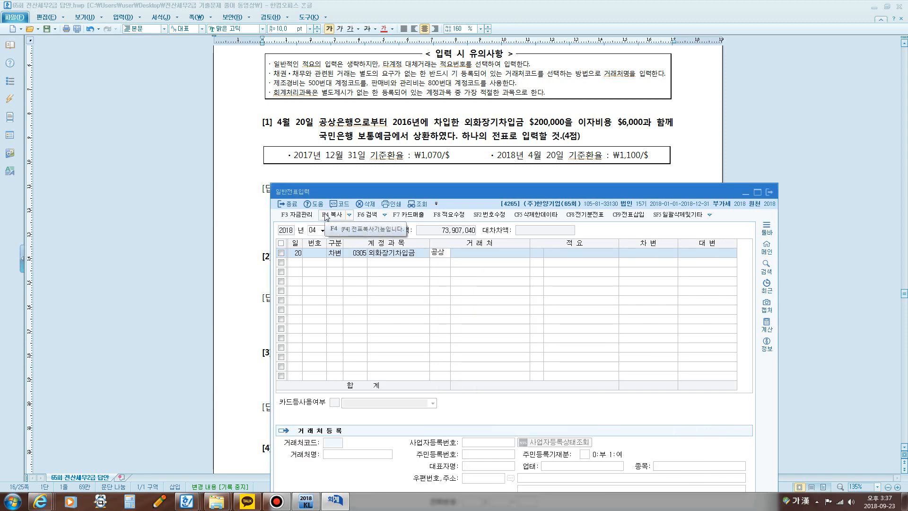
{"action": "key", "text": "Return"}
{"action": "key", "text": "Return"}
{"action": "key", "text": "Return"}
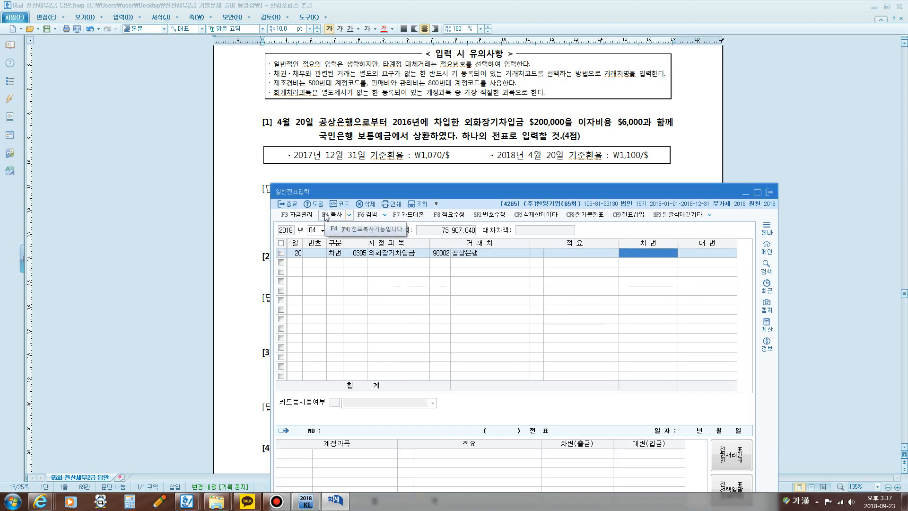
{"action": "type", "text": "214,000,000"}
{"action": "key", "text": "Return"}
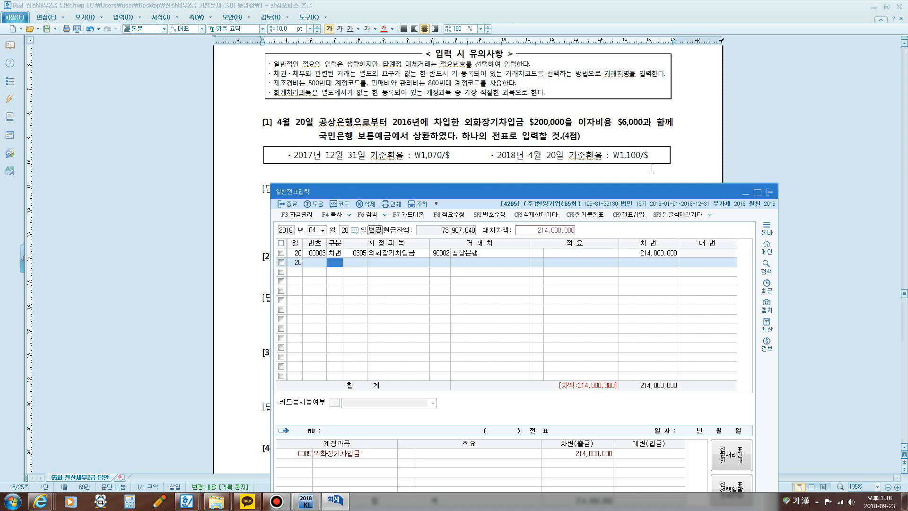
Step: Add a credit line for account 0103 보통예금 with an amount of 220,000,000
{"action": "type", "text": "4"}
{"action": "key", "text": "Return"}
{"action": "type", "text": "보통"}
{"action": "key", "text": "Return"}
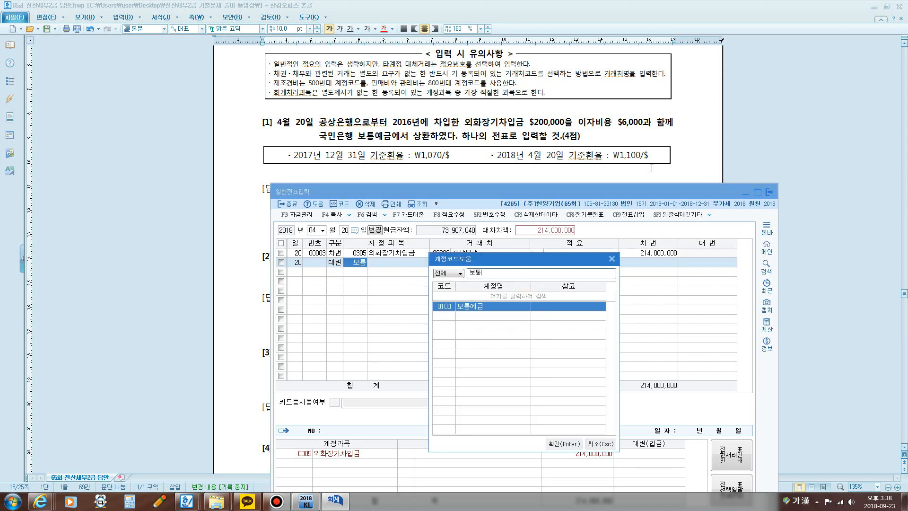
{"action": "key", "text": "Return"}
{"action": "key", "text": "Return"}
{"action": "key", "text": "Return"}
{"action": "key", "text": "Return"}
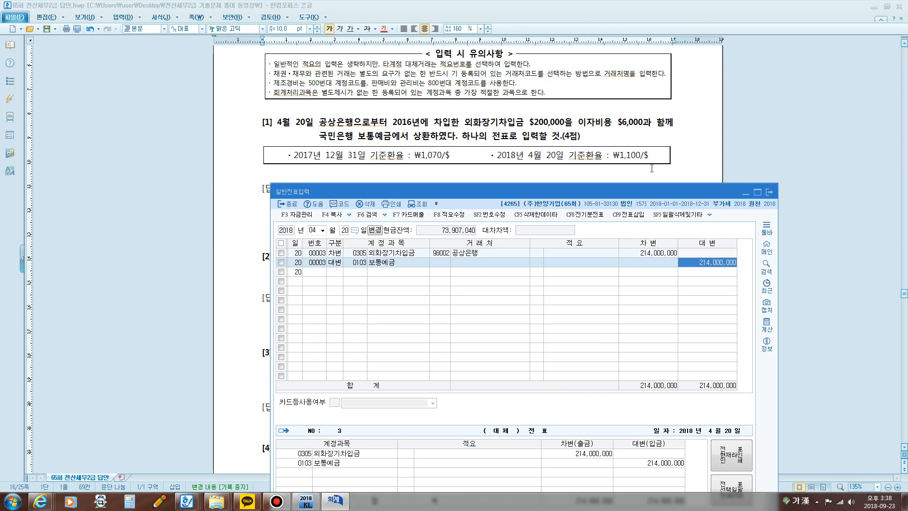
{"action": "type", "text": "220000000"}
{"action": "key", "text": "Return"}
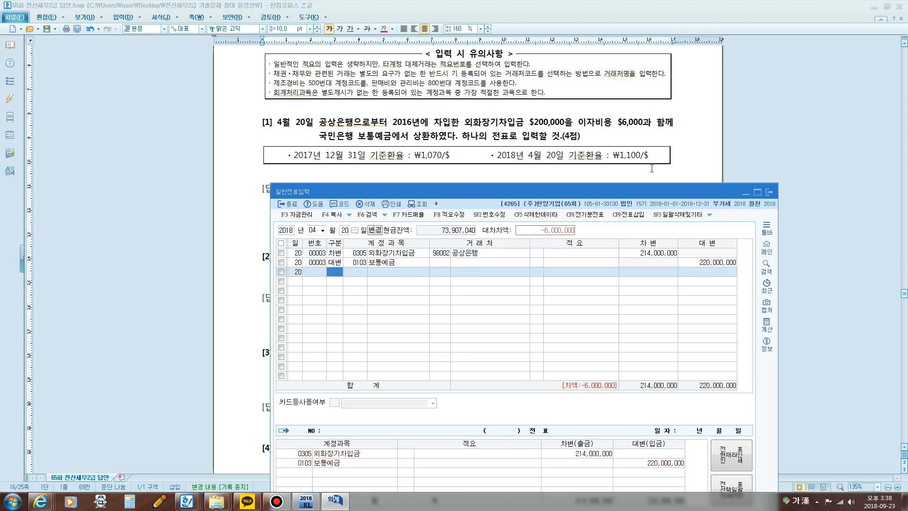
Step: Add a debit line for account 0952 외환차손 with an amount of 6,000,000
{"action": "type", "text": "3"}
{"action": "key", "text": "Return"}
{"action": "type", "text": "ㅇ외화"}
{"action": "key", "text": "Return"}
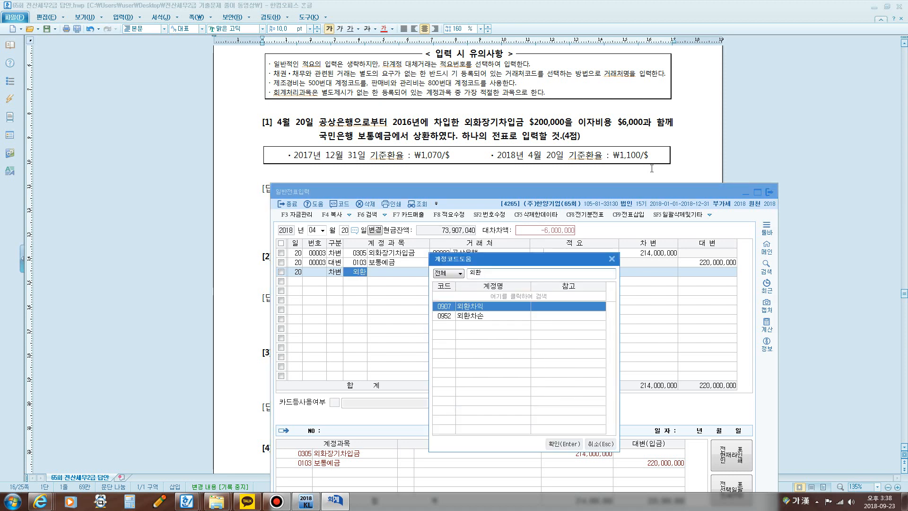
{"action": "key", "text": "Down"}
{"action": "key", "text": "Return"}
{"action": "key", "text": "Return"}
{"action": "key", "text": "Return"}
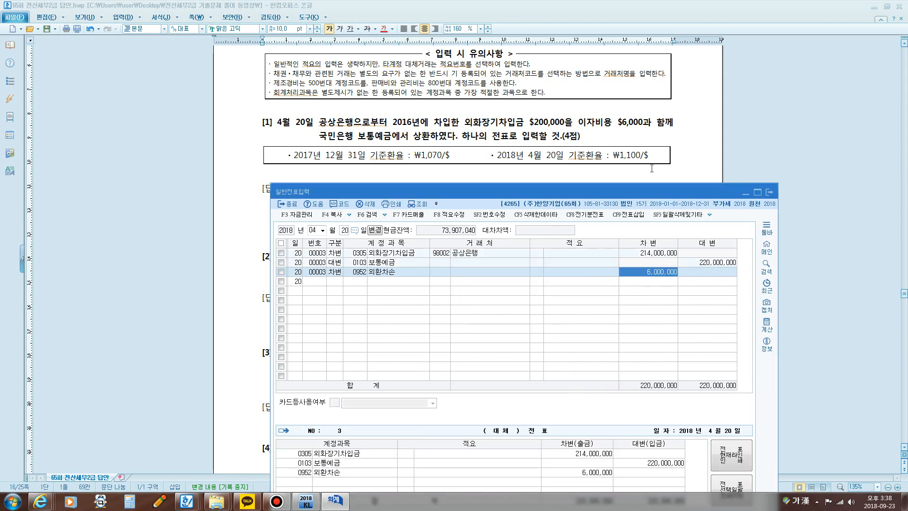
{"action": "key", "text": "Return"}
Step: Circle the $6,000 interest and the ₩1,100/$ rate in question [1] with the screen pen, and clear the marks
{"action": "key", "text": "F11"}
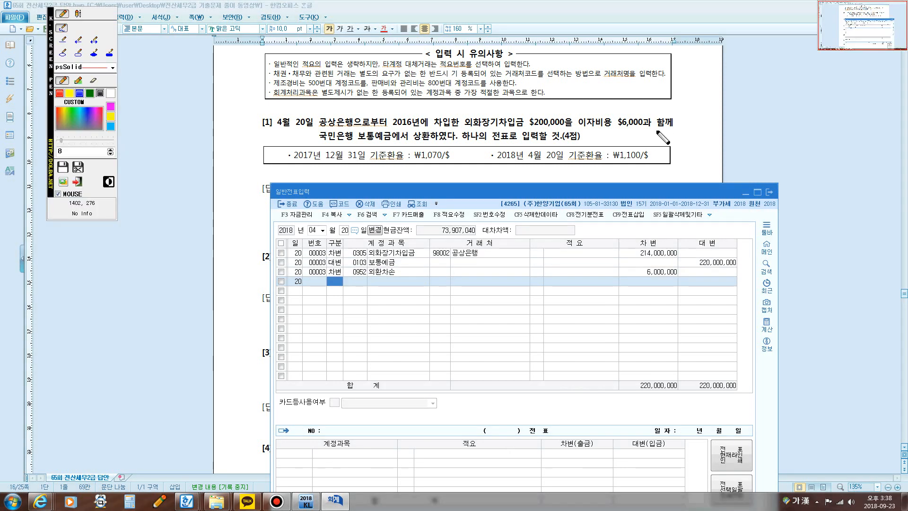
{"action": "mouse_move", "coordinate": [632, 133]}
{"action": "left_mouse_down"}
{"action": "mouse_move", "coordinate": [620, 133]}
{"action": "mouse_move", "coordinate": [649, 109]}
{"action": "mouse_move", "coordinate": [641, 134]}
{"action": "left_mouse_up"}
{"action": "mouse_move", "coordinate": [624, 165]}
{"action": "left_mouse_down"}
{"action": "mouse_move", "coordinate": [647, 146]}
{"action": "mouse_move", "coordinate": [608, 165]}
{"action": "mouse_move", "coordinate": [625, 165]}
{"action": "left_mouse_up"}
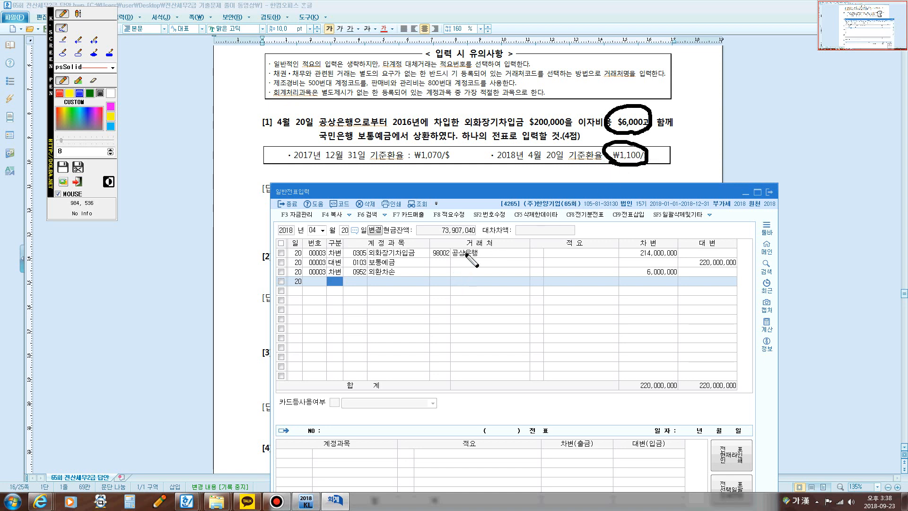
{"action": "key", "text": "F11"}
Step: Add a debit line for account 0951 이자비용 with an amount of 6,600,000
{"action": "type", "text": "3"}
{"action": "key", "text": "Return"}
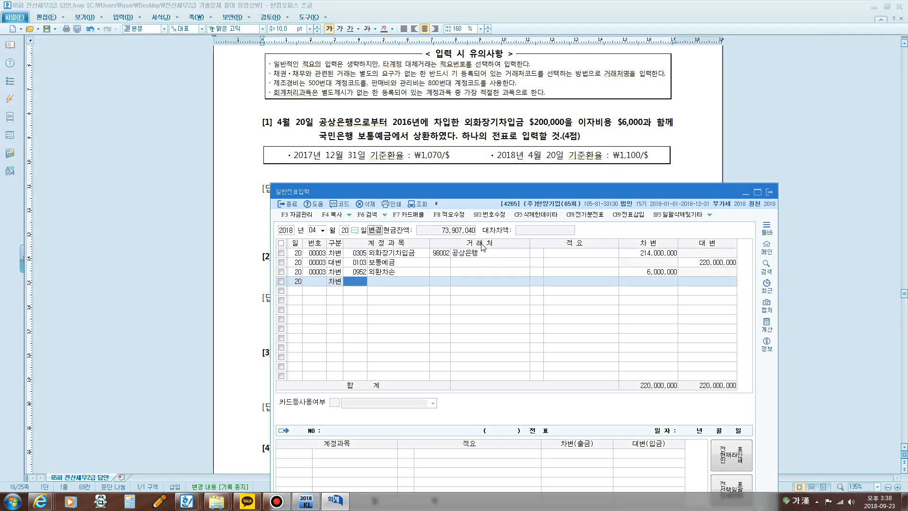
{"action": "type", "text": "이자"}
{"action": "key", "text": "Return"}
{"action": "key", "text": "Down"}
{"action": "key", "text": "Down"}
{"action": "key", "text": "Return"}
{"action": "key", "text": "Return"}
{"action": "key", "text": "Return"}
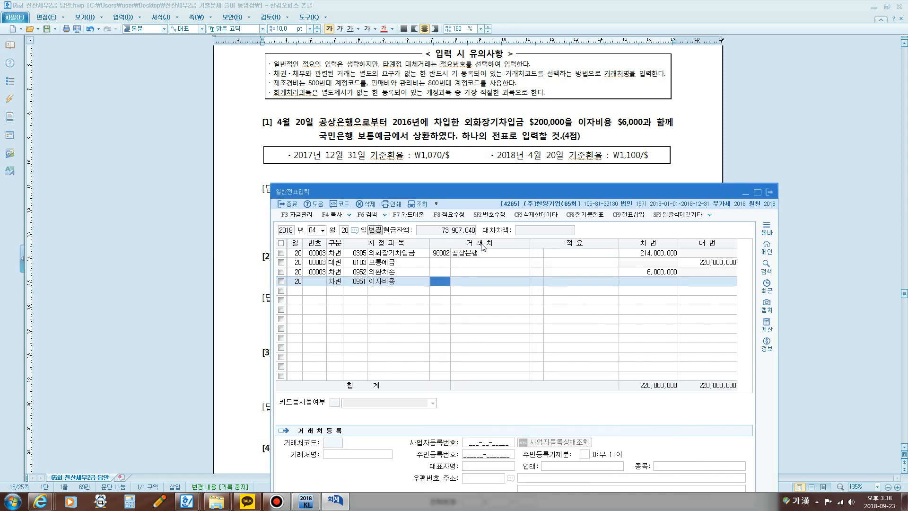
{"action": "type", "text": "6,600"}
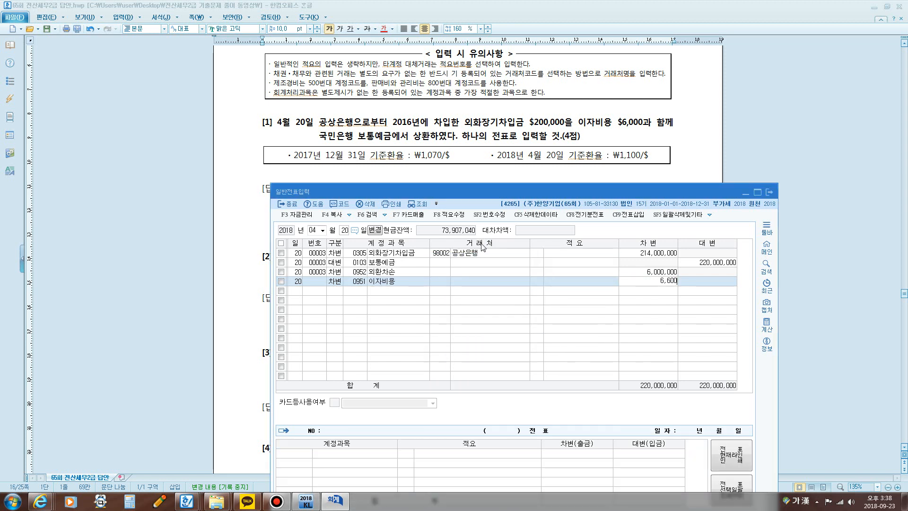
{"action": "type", "text": ",000"}
{"action": "key", "text": "Return"}
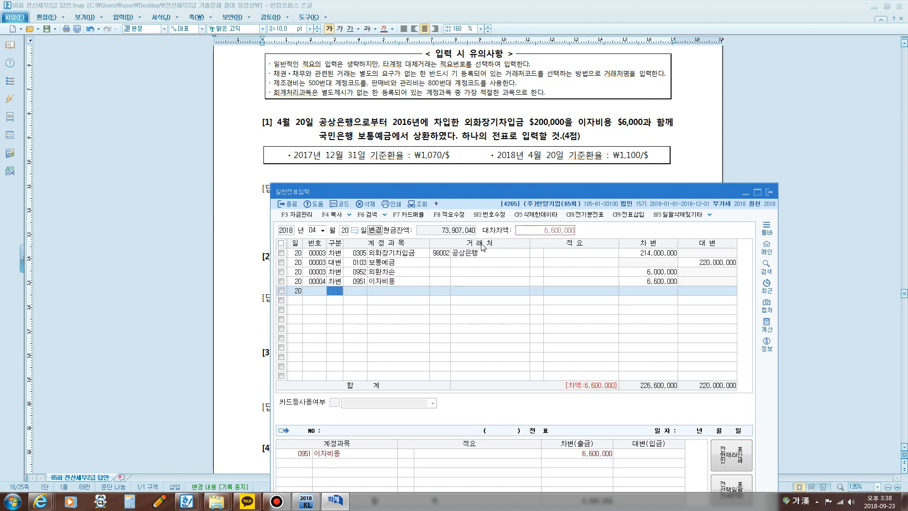
Step: Change the credit amount of the 0103 보통예금 line to 226,600,000
{"action": "type", "text": "4"}
{"action": "left_click", "coordinate": [711, 262]}
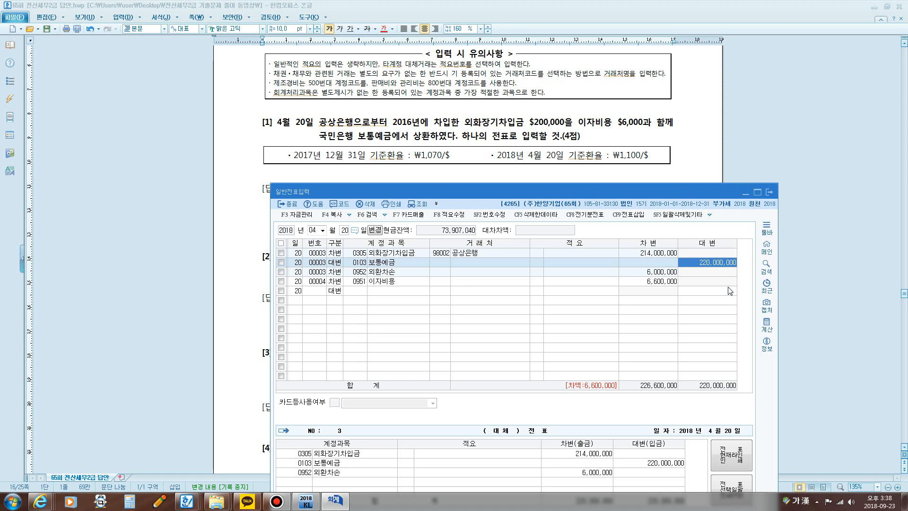
{"action": "type", "text": "226"}
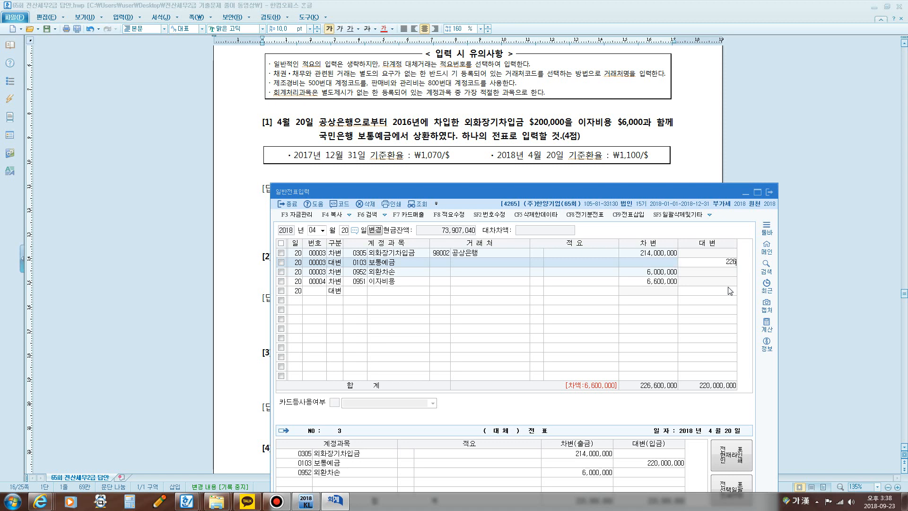
{"action": "type", "text": ",600,000"}
{"action": "key", "text": "Return"}
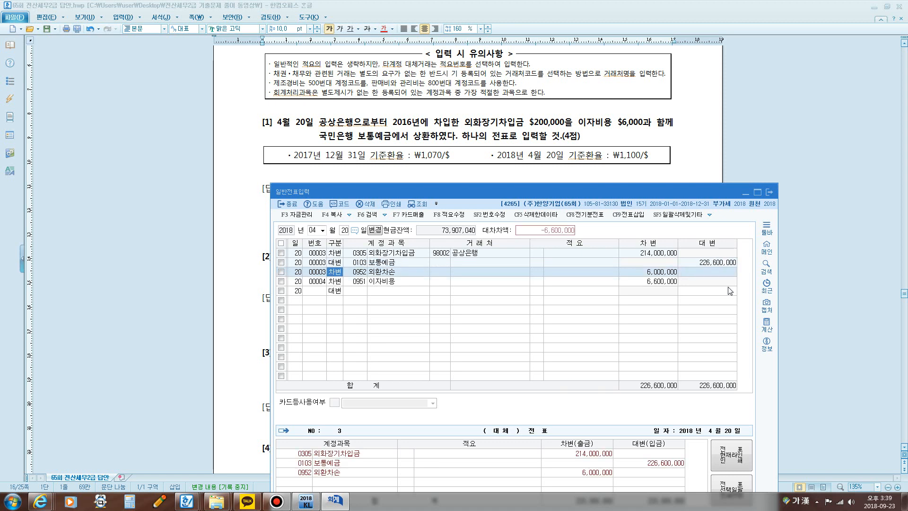
Step: Underline 하나의 전표로 in question [1] and circle the voucher numbers with the screen pen, and clear the marks
{"action": "key", "text": "F12"}
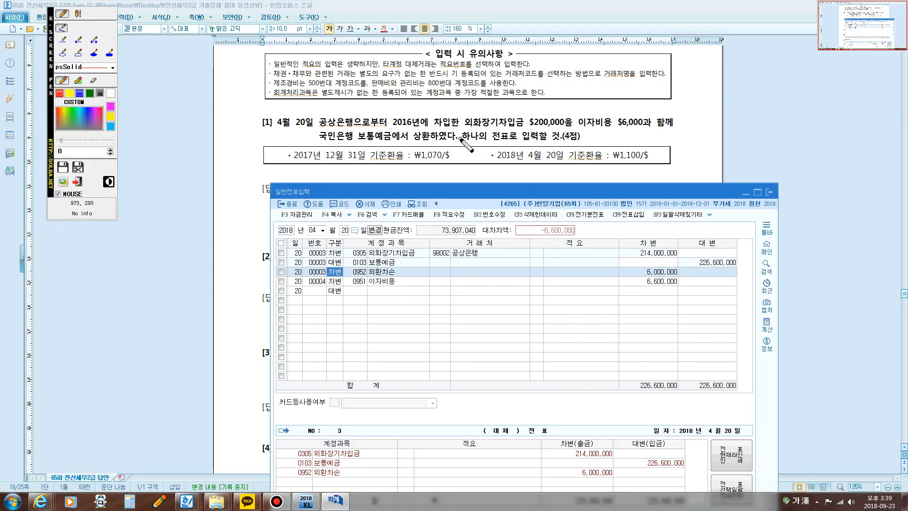
{"action": "left_click_drag", "start_coordinate": [460, 137], "coordinate": [513, 141]}
{"action": "mouse_move", "coordinate": [318, 289]}
{"action": "left_mouse_down"}
{"action": "mouse_move", "coordinate": [310, 292]}
{"action": "mouse_move", "coordinate": [287, 258]}
{"action": "mouse_move", "coordinate": [334, 252]}
{"action": "mouse_move", "coordinate": [315, 292]}
{"action": "left_mouse_up"}
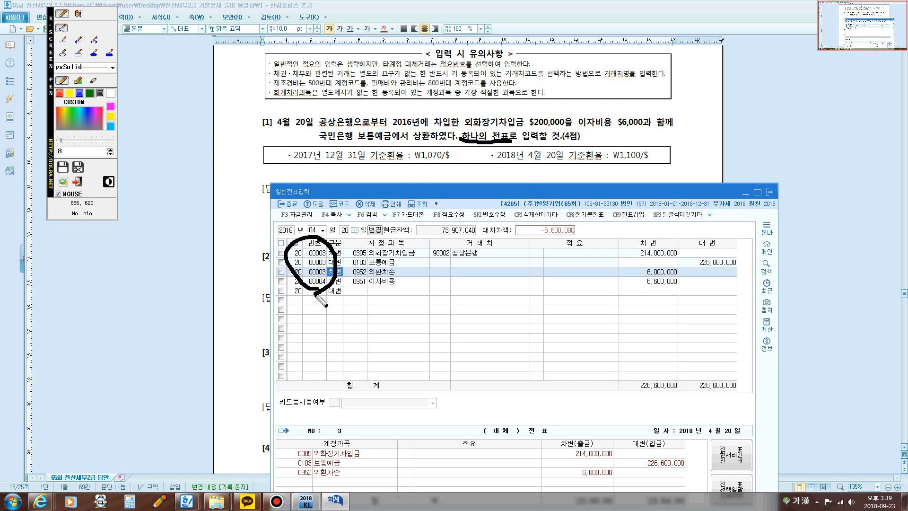
{"action": "key", "text": "Escape"}
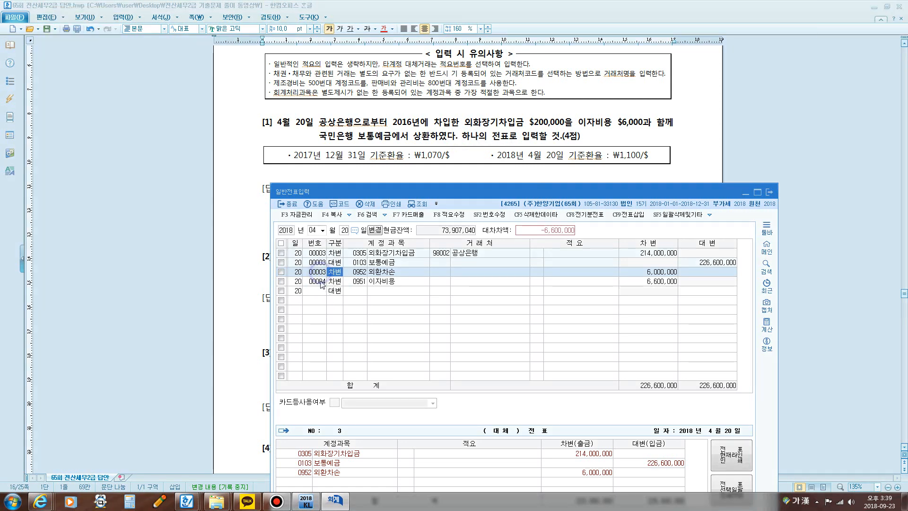
Step: Use 번호수정 to change the voucher number of the 0951 이자비용 line to 3
{"action": "left_click", "coordinate": [321, 283]}
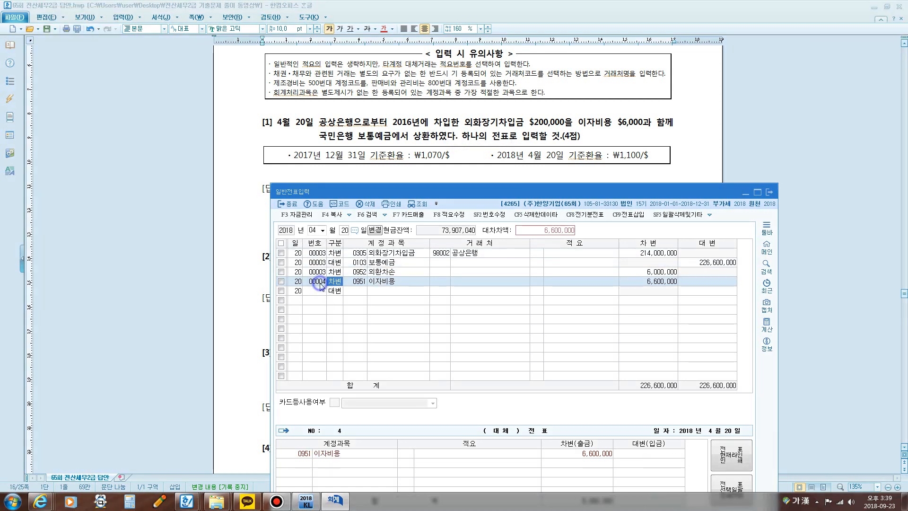
{"action": "left_click", "coordinate": [495, 215]}
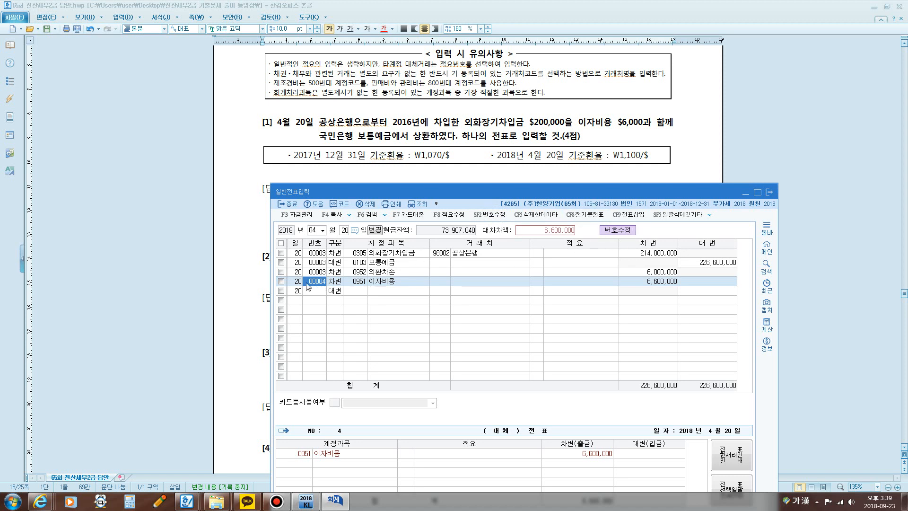
{"action": "type", "text": "3"}
{"action": "key", "text": "Return"}
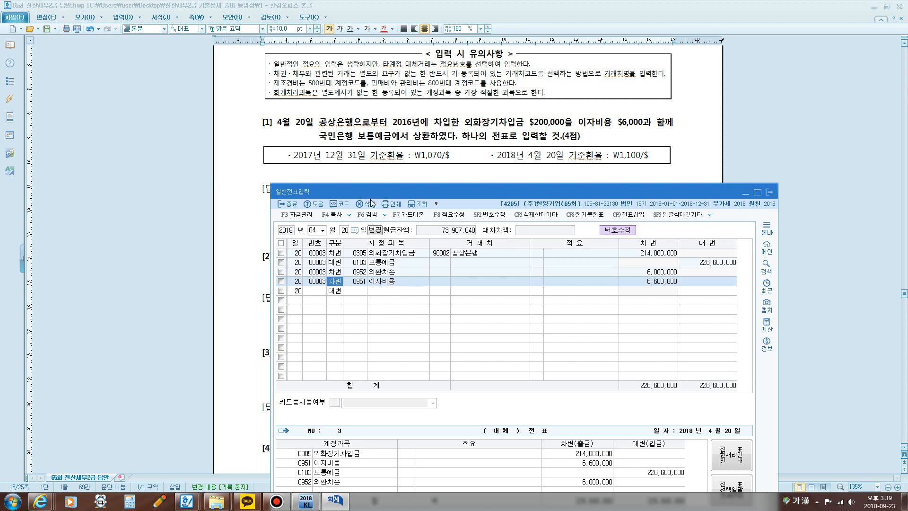
Step: Move the 일반전표입력 window clear of the document's April 20 answer and compare the voucher's debit and credit amounts with it
{"action": "left_click_drag", "start_coordinate": [491, 191], "coordinate": [448, 112]}
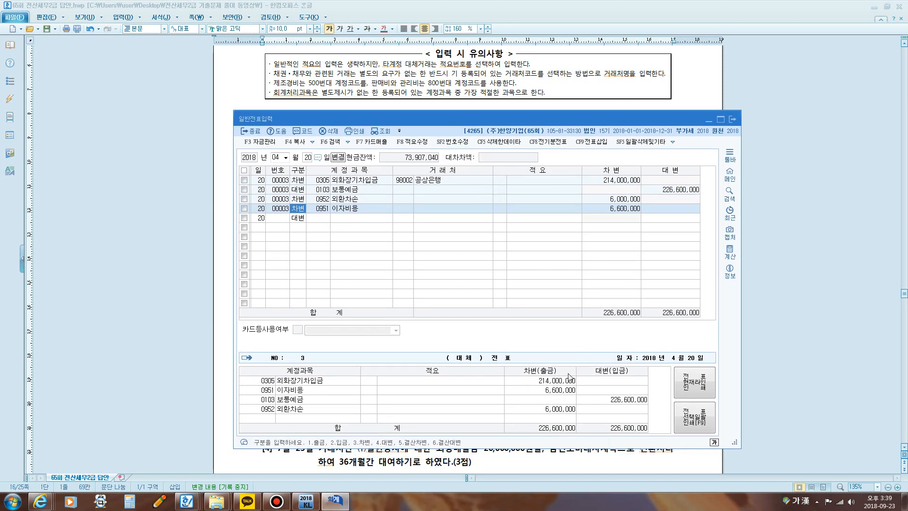
{"action": "left_click_drag", "start_coordinate": [538, 121], "coordinate": [526, 57]}
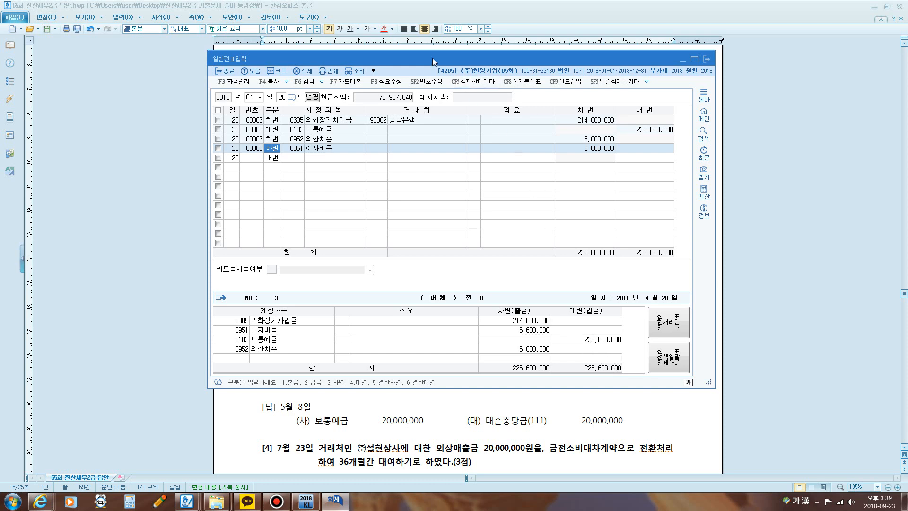
{"action": "left_click_drag", "start_coordinate": [432, 57], "coordinate": [589, 38]}
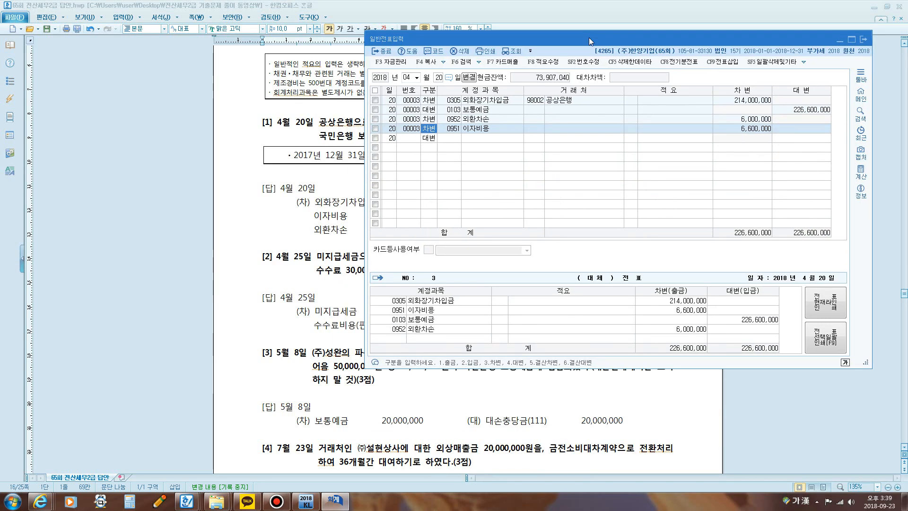
{"action": "left_click", "coordinate": [687, 309]}
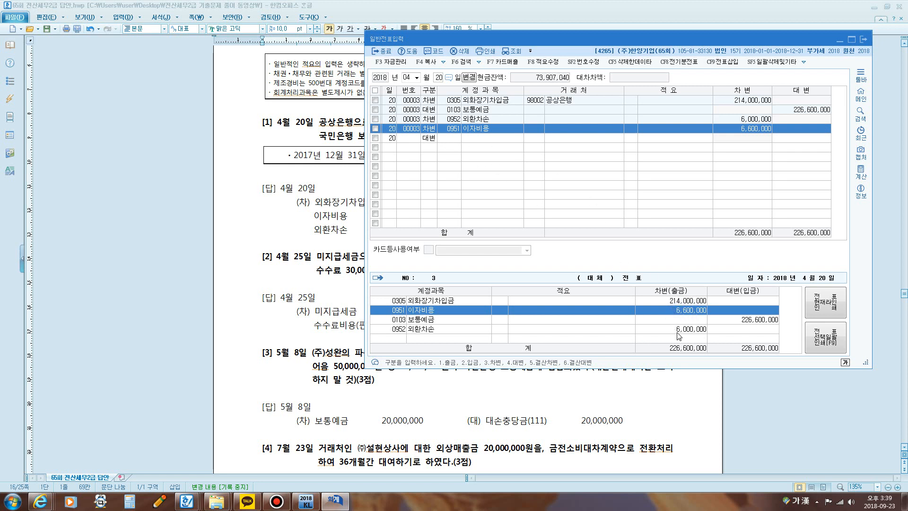
{"action": "left_click_drag", "start_coordinate": [498, 35], "coordinate": [372, 267]}
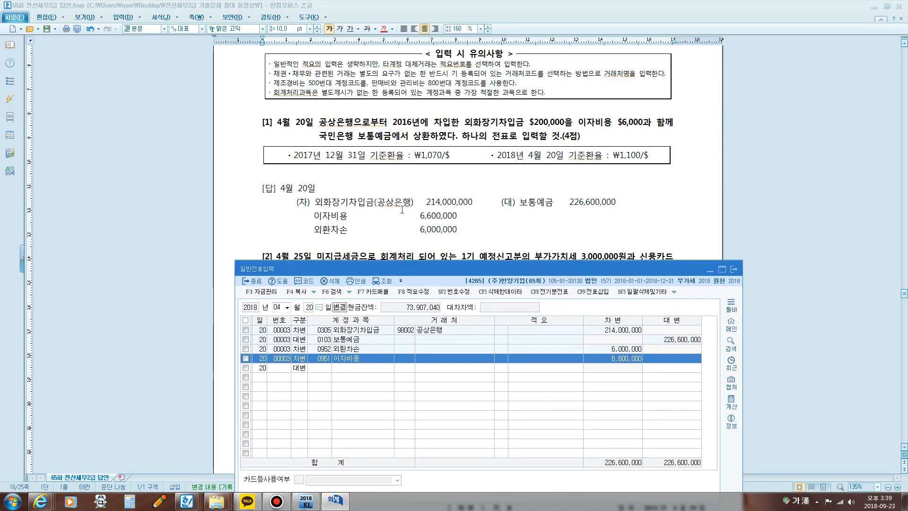
Step: Bring question [2] into view above the 일반전표입력 window and set the voucher date to April 25
{"action": "left_click", "coordinate": [414, 193]}
{"action": "scroll", "coordinate": [420, 194], "scroll_direction": "down", "scroll_amount": 3}
{"action": "scroll", "coordinate": [424, 193], "scroll_direction": "down", "scroll_amount": 1}
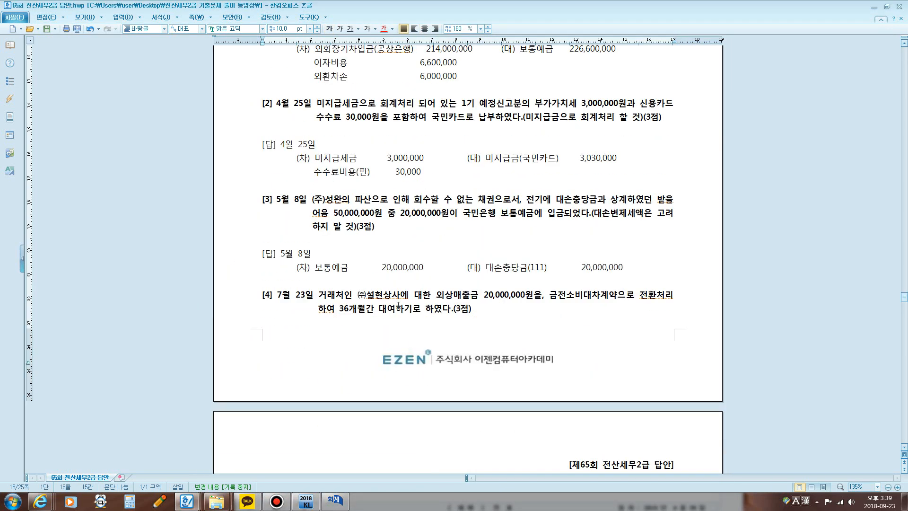
{"action": "left_click", "coordinate": [349, 501]}
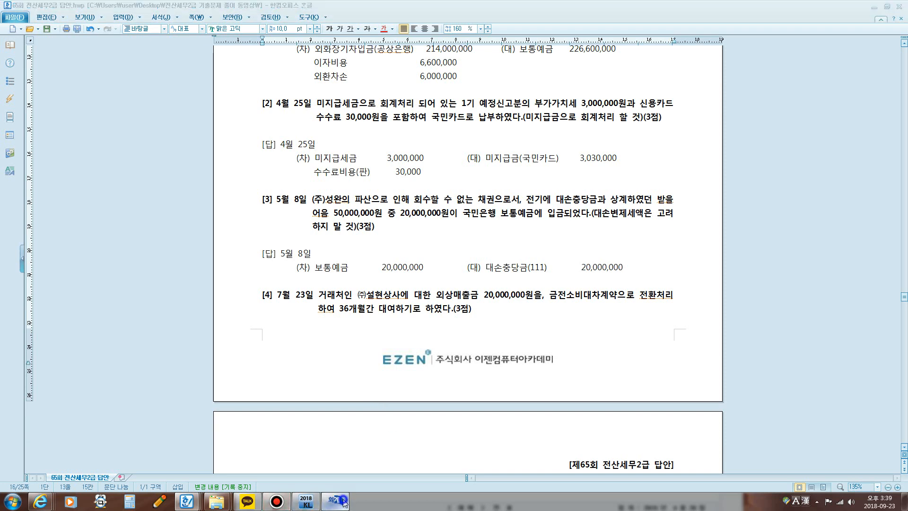
{"action": "left_click_drag", "start_coordinate": [436, 265], "coordinate": [452, 157]}
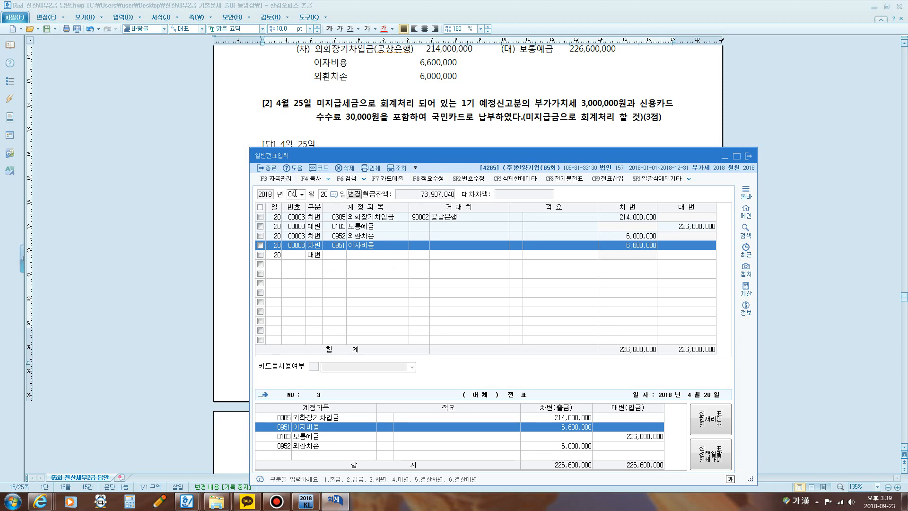
{"action": "left_click", "coordinate": [327, 194]}
{"action": "type", "text": "25"}
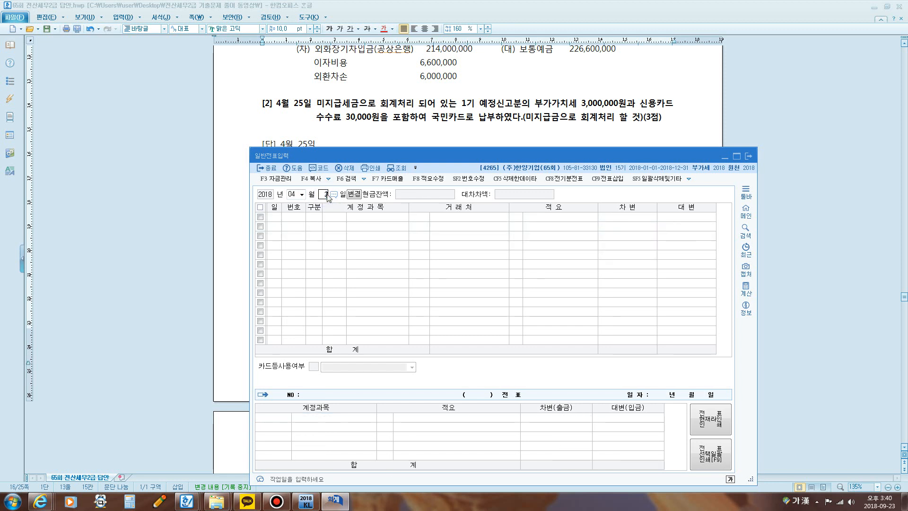
{"action": "key", "text": "Return"}
Step: Add a credit line for account 0253 미지급금 with 거래처 99600 국민카드 and an amount of 3,030,000
{"action": "type", "text": "4"}
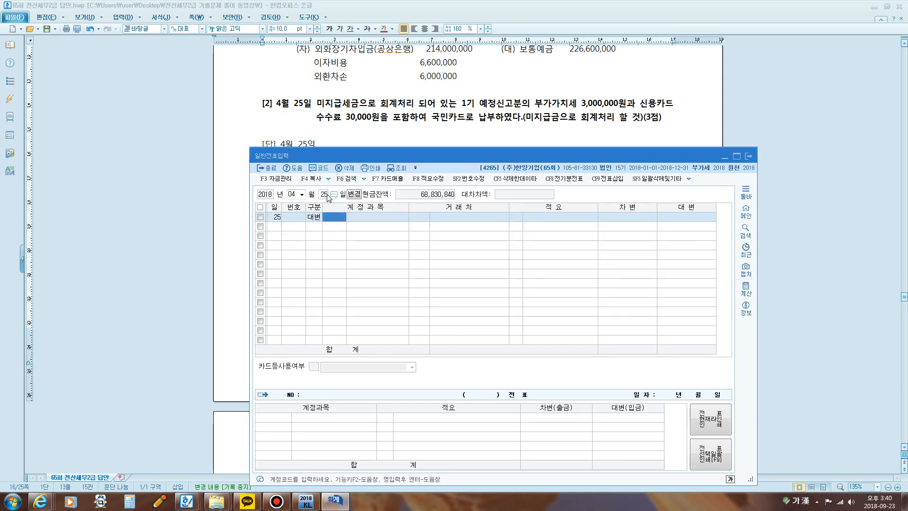
{"action": "type", "text": "미지"}
{"action": "key", "text": "Return"}
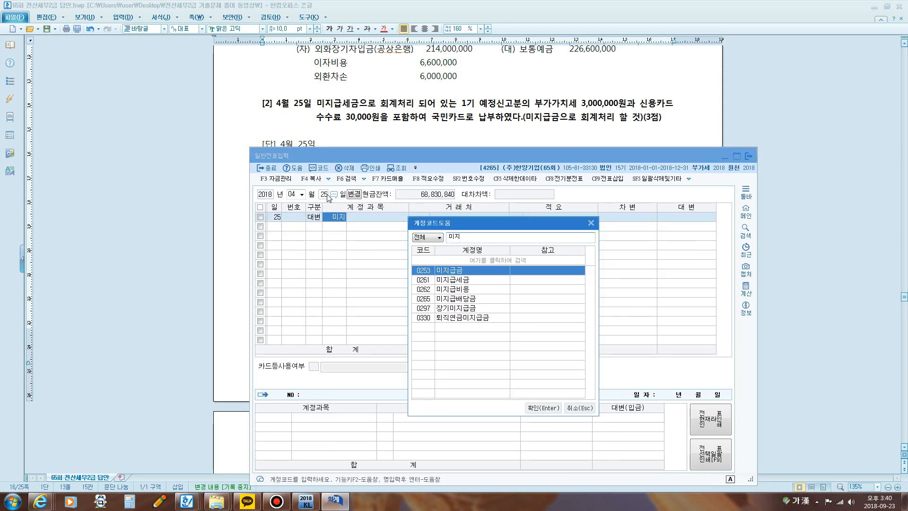
{"action": "key", "text": "Return"}
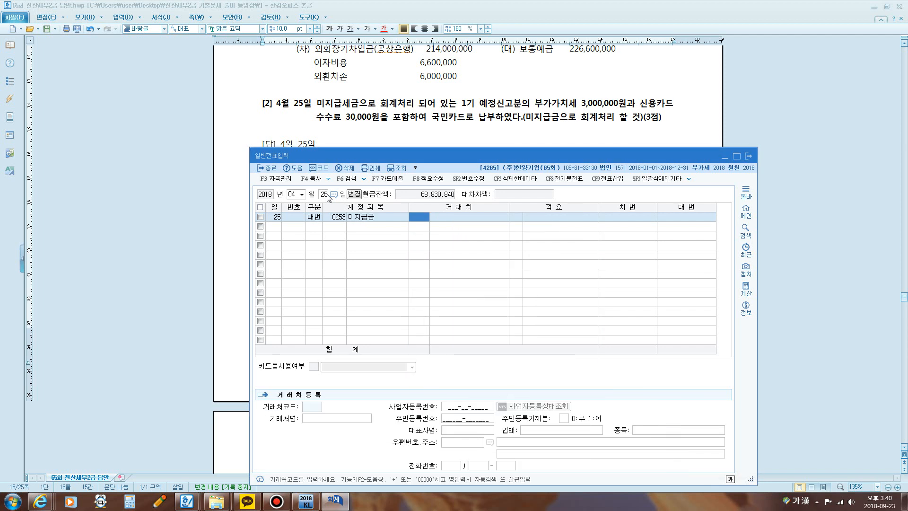
{"action": "type", "text": "국민"}
{"action": "key", "text": "Return"}
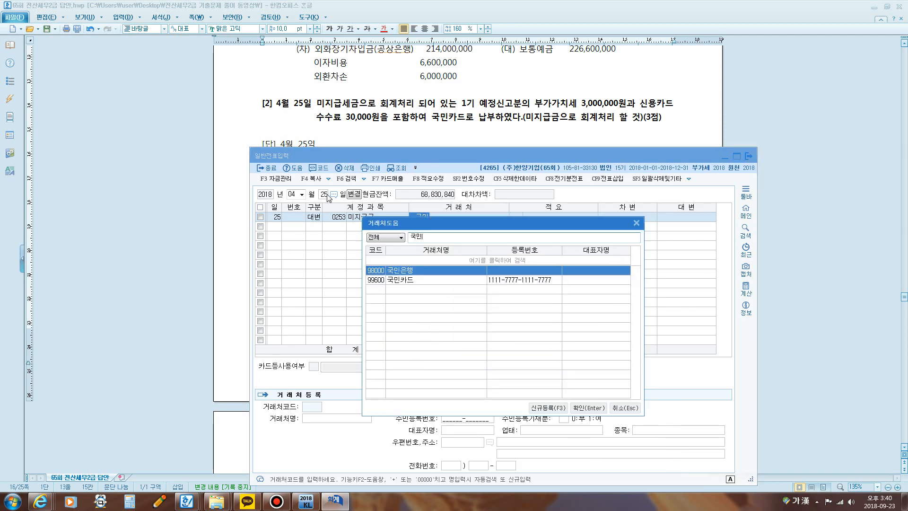
{"action": "key", "text": "Down"}
{"action": "key", "text": "Return"}
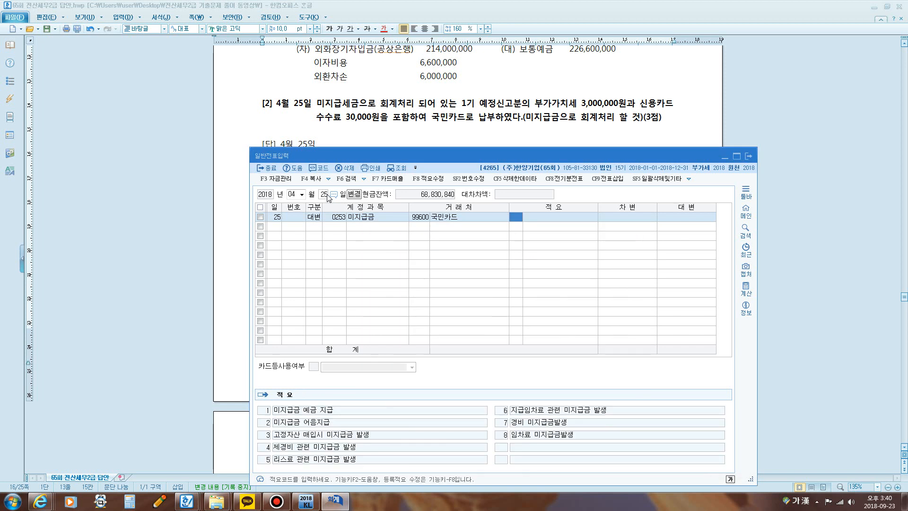
{"action": "type", "text": "30"}
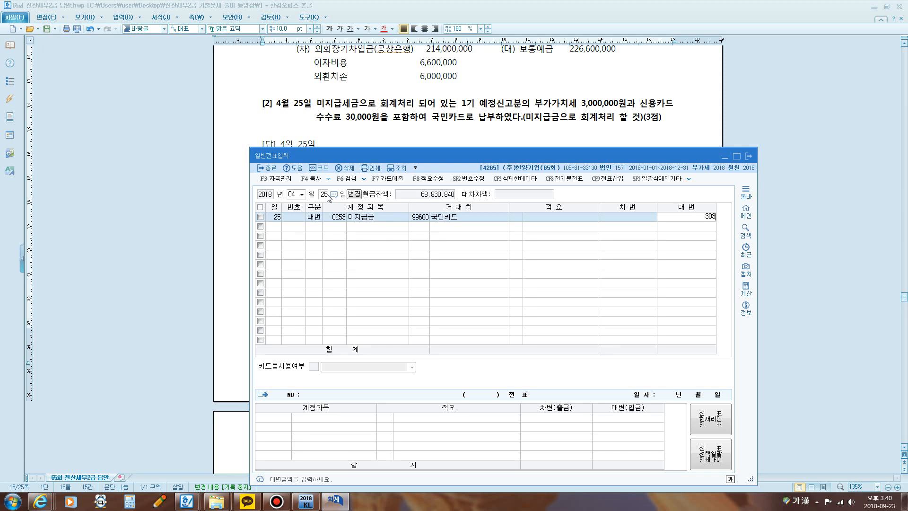
{"action": "key", "text": "Return"}
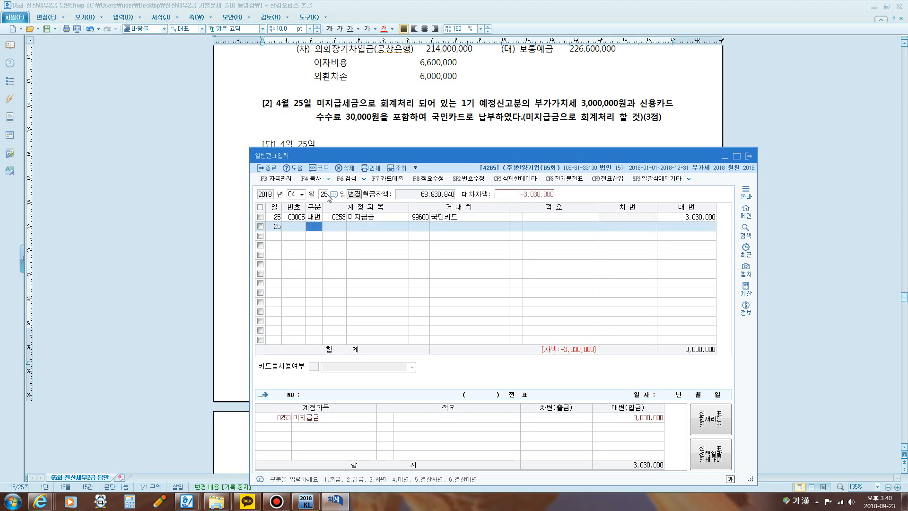
Step: Add a debit line for account 0261 미지급세금 with an amount of 3,000,000
{"action": "type", "text": "3"}
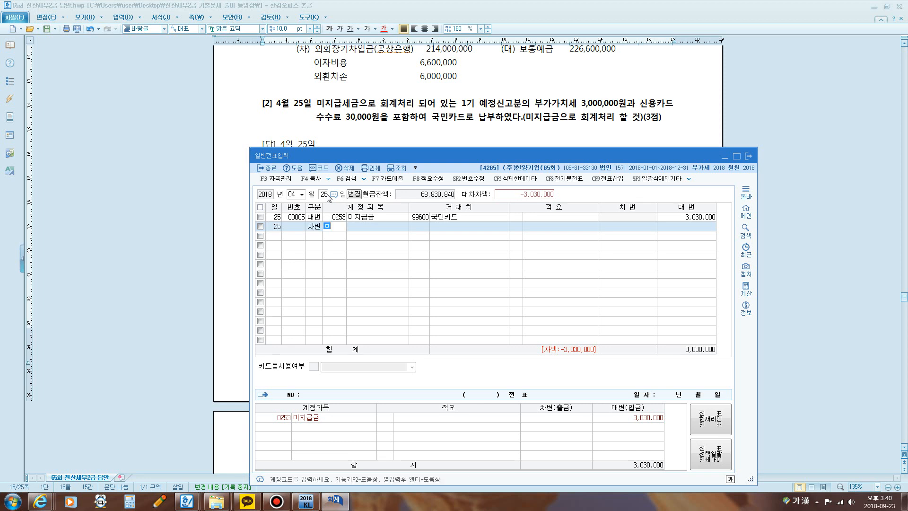
{"action": "type", "text": "미지"}
{"action": "key", "text": "Return"}
{"action": "key", "text": "Down"}
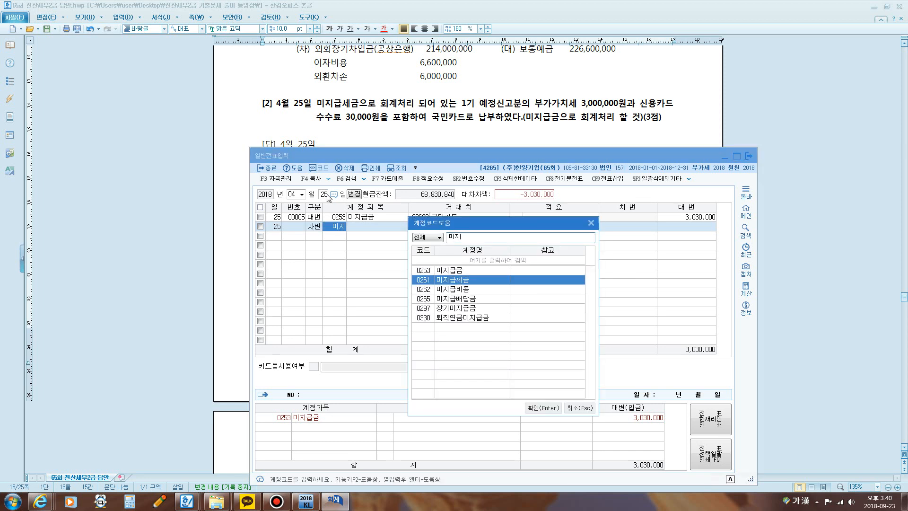
{"action": "key", "text": "Return"}
{"action": "key", "text": "Return"}
{"action": "key", "text": "Return"}
{"action": "type", "text": "3,0"}
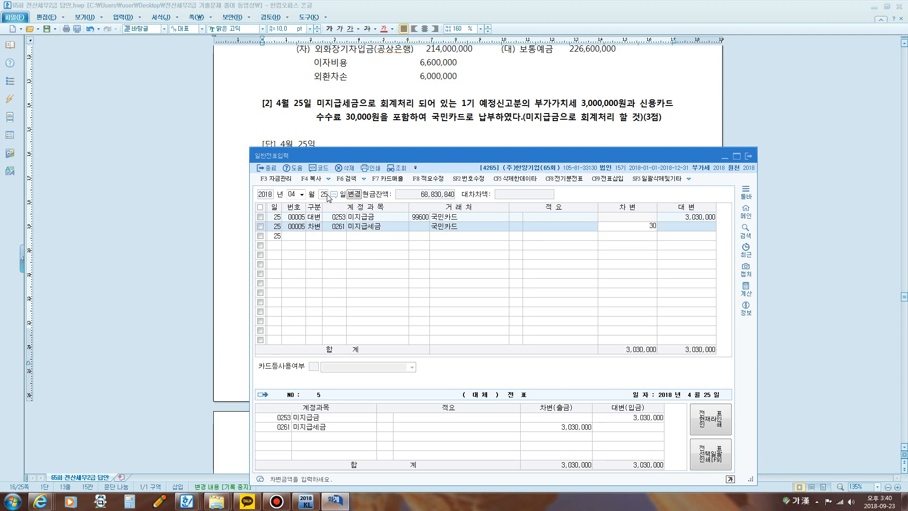
{"action": "type", "text": "00,000"}
{"action": "key", "text": "Return"}
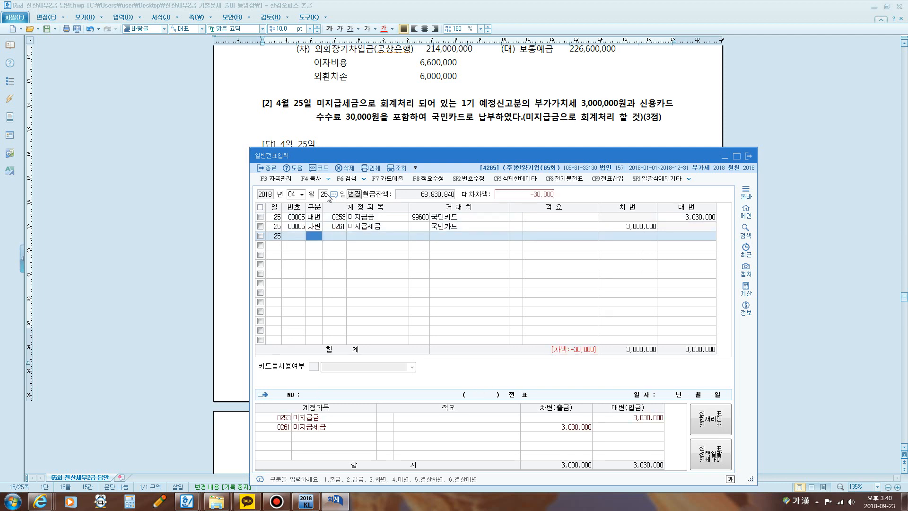
Step: Add a debit line for account 0831 수수료비용 (판매관리비) with an amount of 30,000
{"action": "type", "text": "3"}
{"action": "key", "text": "Return"}
{"action": "type", "text": "수수"}
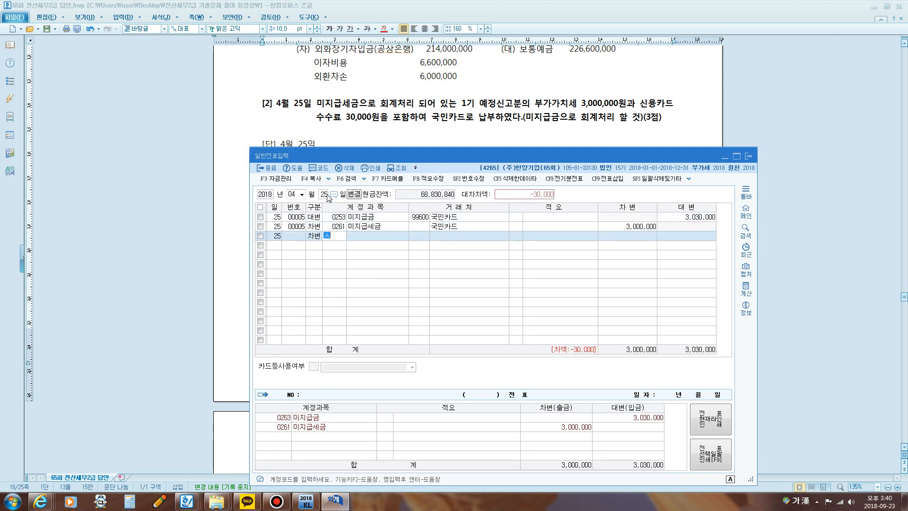
{"action": "key", "text": "Return"}
{"action": "key", "text": "Down"}
{"action": "key", "text": "Down"}
{"action": "key", "text": "Down"}
{"action": "key", "text": "Down"}
{"action": "key", "text": "Down"}
{"action": "key", "text": "Down"}
{"action": "key", "text": "Down"}
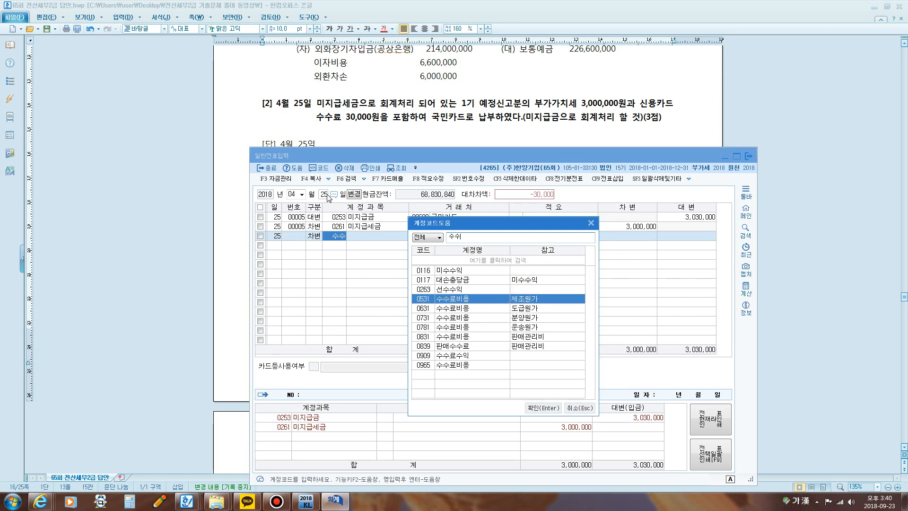
{"action": "key", "text": "Return"}
{"action": "key", "text": "Return"}
{"action": "key", "text": "Return"}
{"action": "key", "text": "Return"}
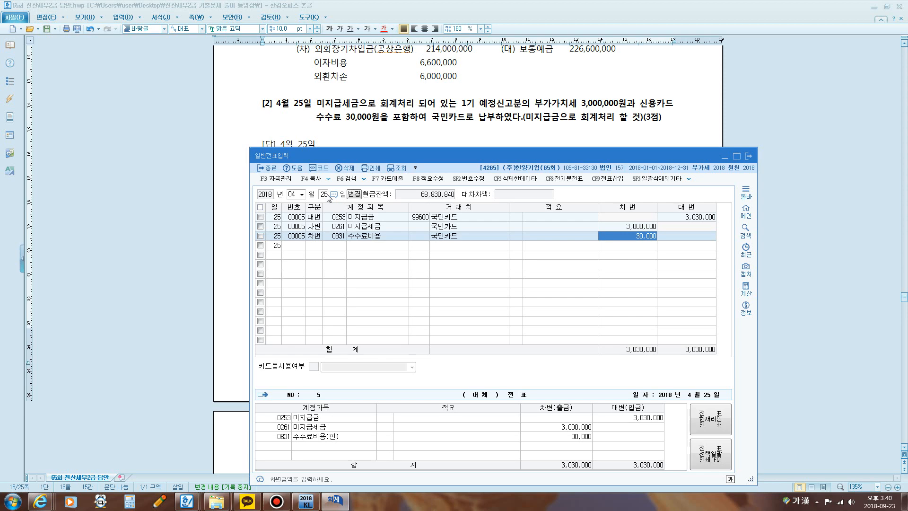
{"action": "key", "text": "Return"}
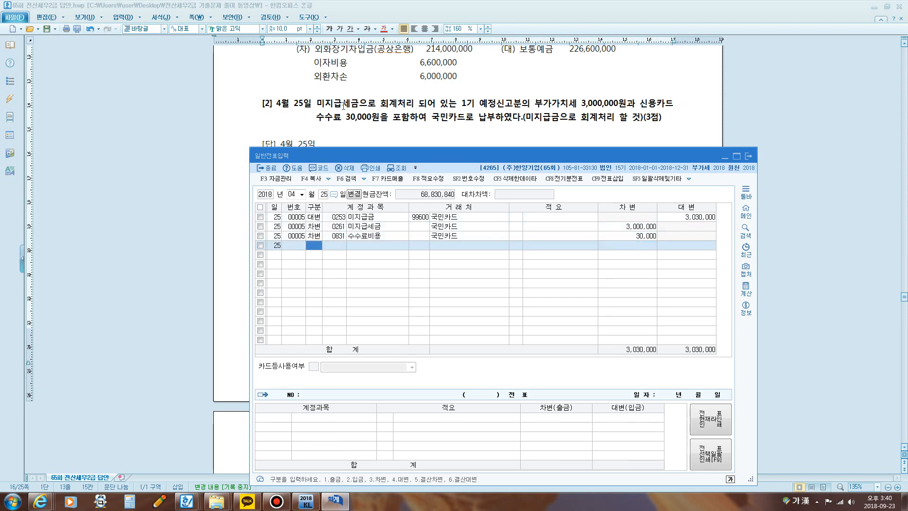
Step: Bring question [3] into view, highlight its passage on the written-off 받을어음 and deposit, and set the voucher date to May 8
{"action": "left_click", "coordinate": [405, 107]}
{"action": "scroll", "coordinate": [398, 112], "scroll_direction": "down", "scroll_amount": 1}
{"action": "scroll", "coordinate": [397, 113], "scroll_direction": "down", "scroll_amount": 1}
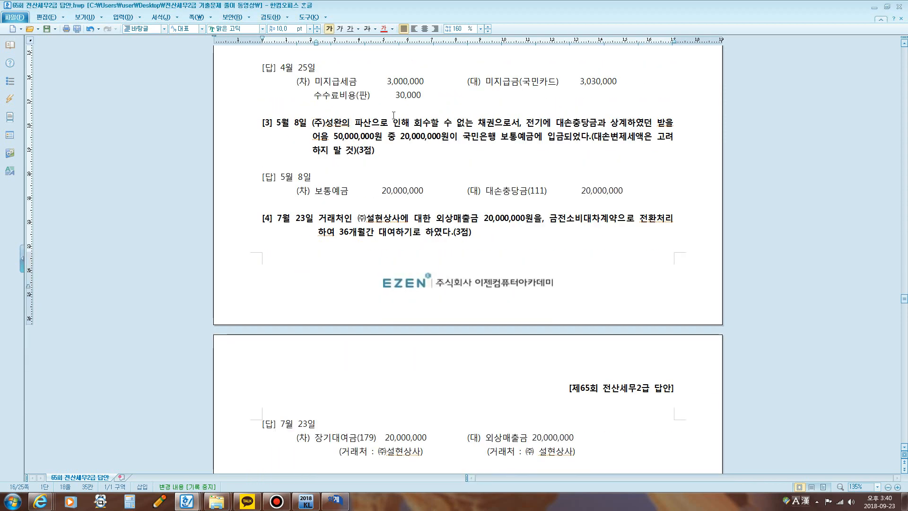
{"action": "left_click_drag", "start_coordinate": [527, 120], "coordinate": [564, 137]}
{"action": "left_click", "coordinate": [334, 500]}
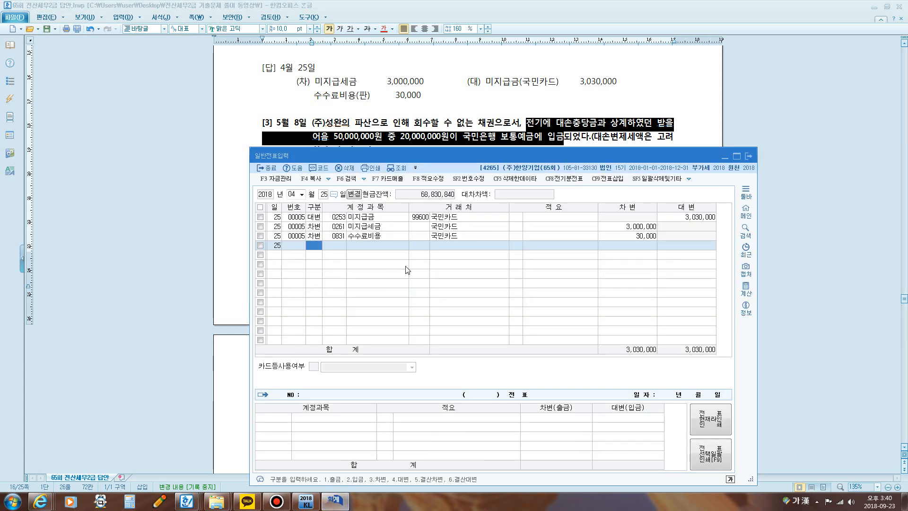
{"action": "left_click", "coordinate": [292, 194]}
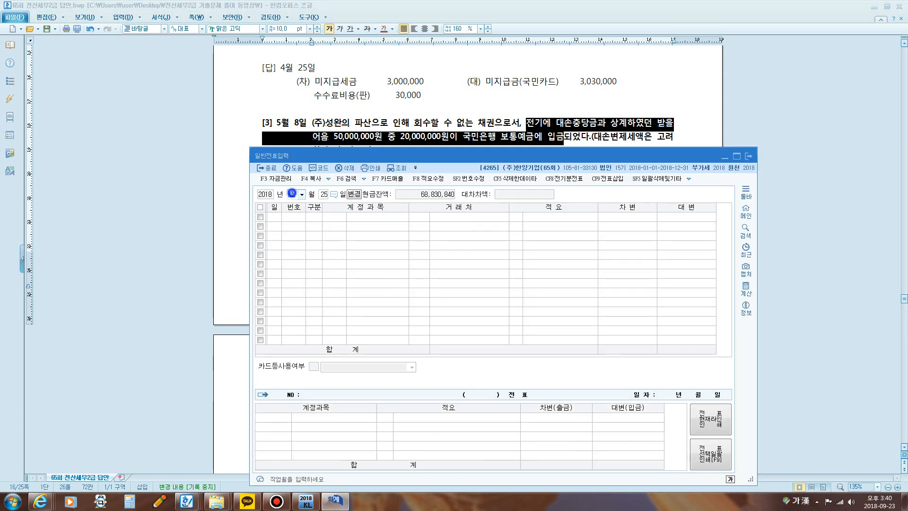
{"action": "type", "text": "5"}
{"action": "key", "text": "Return"}
{"action": "type", "text": "8"}
{"action": "key", "text": "Return"}
Step: Add a debit line for account 0103 보통예금 with no 거래처 and an amount of 20,000,000
{"action": "type", "text": "3"}
{"action": "key", "text": "Return"}
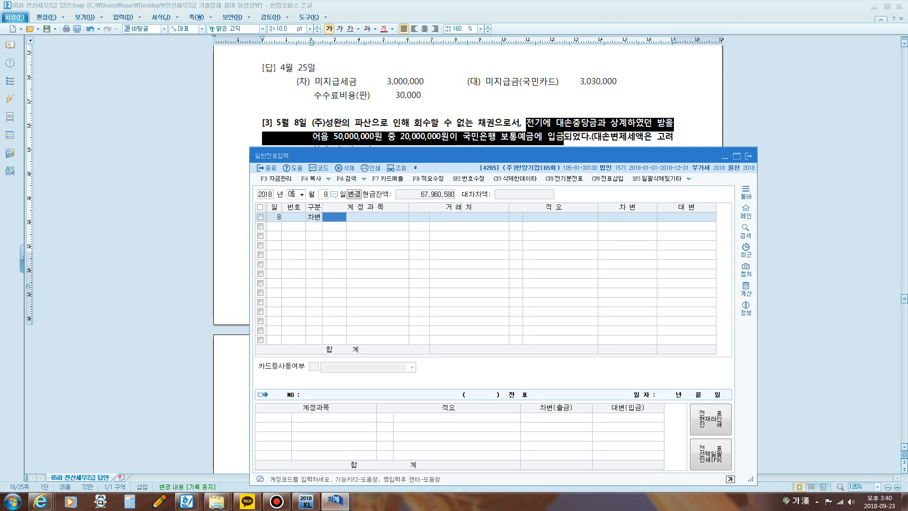
{"action": "type", "text": "103"}
{"action": "key", "text": "Return"}
{"action": "type", "text": "보통예금"}
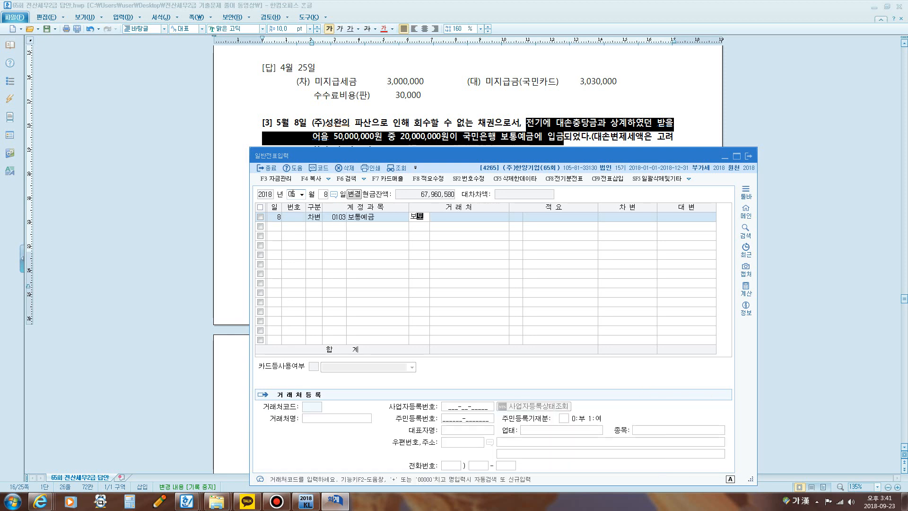
{"action": "key", "text": "Return"}
{"action": "key", "text": "Escape"}
{"action": "key", "text": "Return"}
{"action": "key", "text": "Return"}
{"action": "type", "text": "20000000"}
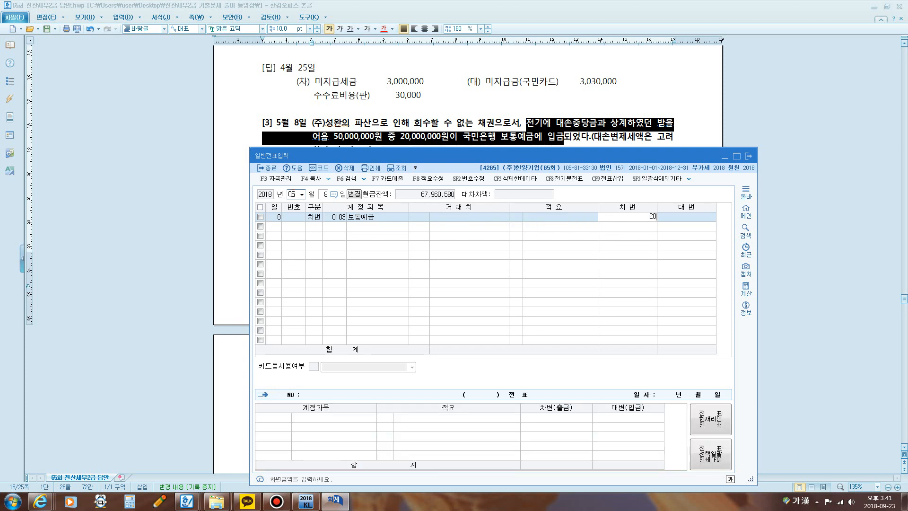
{"action": "key", "text": "Return"}
Step: Add a credit line for account 0111 대손충당금 (받을어음) with an amount of 20,000,000 and no 거래처
{"action": "type", "text": "4"}
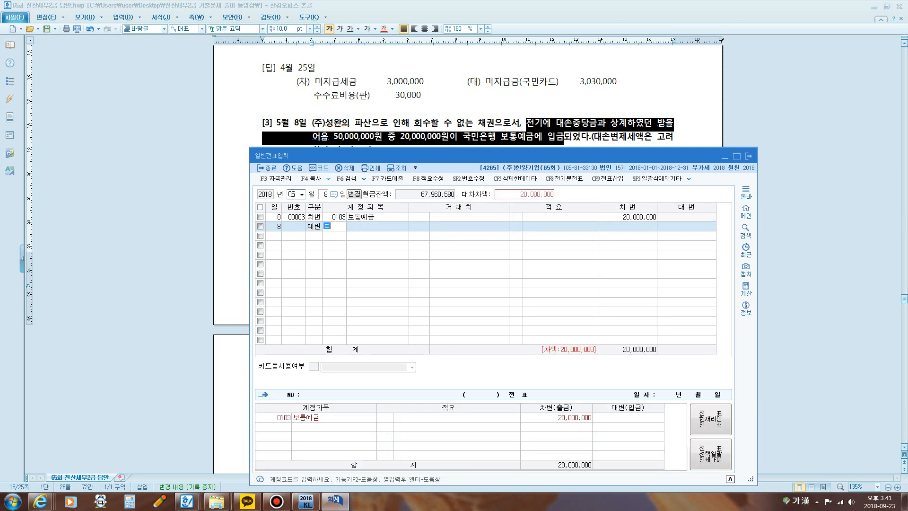
{"action": "type", "text": "손"}
{"action": "key", "text": "Return"}
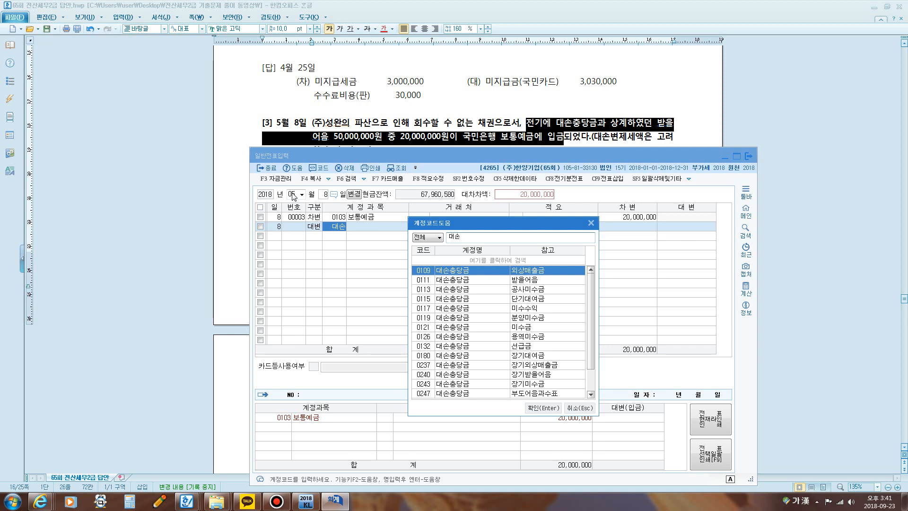
{"action": "key", "text": "Down"}
{"action": "key", "text": "Return"}
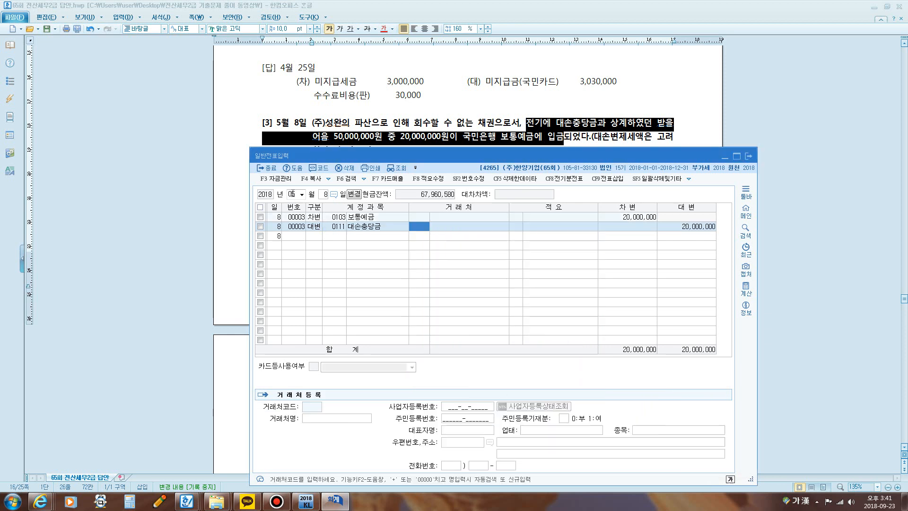
{"action": "key", "text": "Return"}
{"action": "key", "text": "Return"}
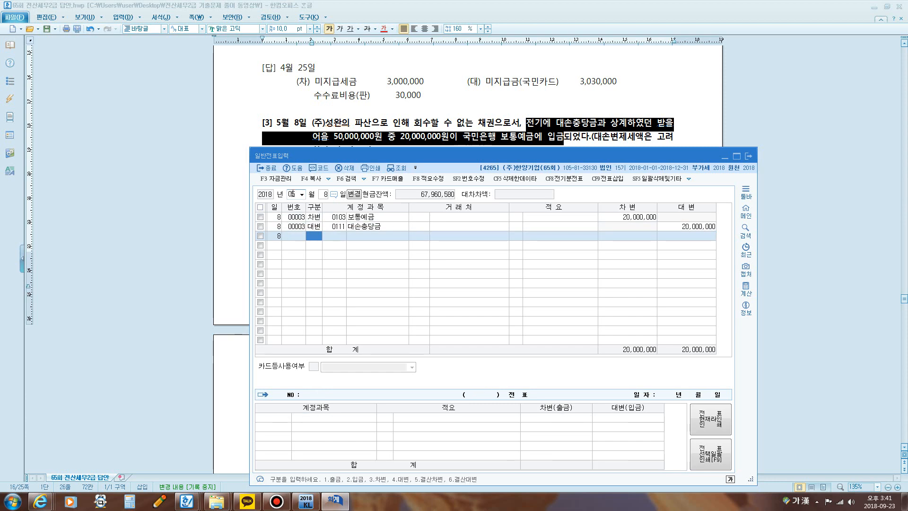
Step: Bring question [4] into view in the answer document and set the 일반전표입력 voucher date to July 23
{"action": "left_click", "coordinate": [361, 124]}
{"action": "scroll", "coordinate": [360, 124], "scroll_direction": "down", "scroll_amount": 5}
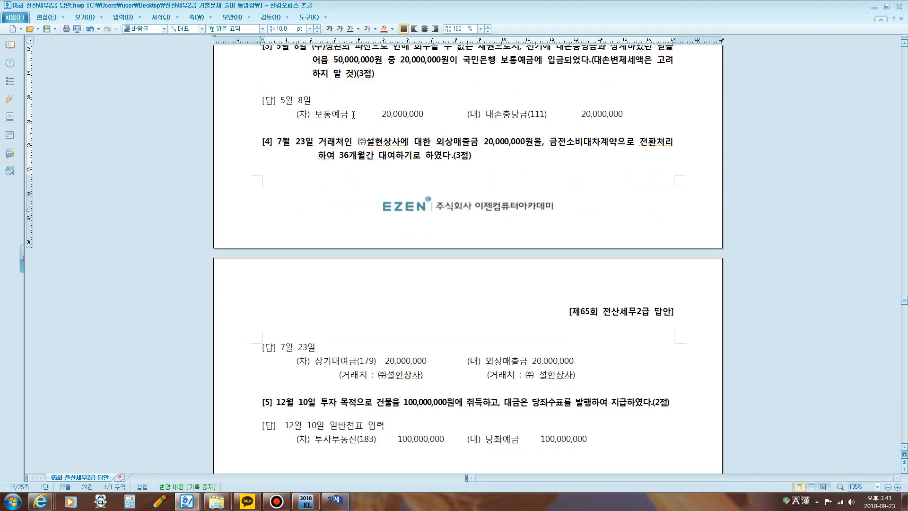
{"action": "scroll", "coordinate": [358, 116], "scroll_direction": "down", "scroll_amount": 1}
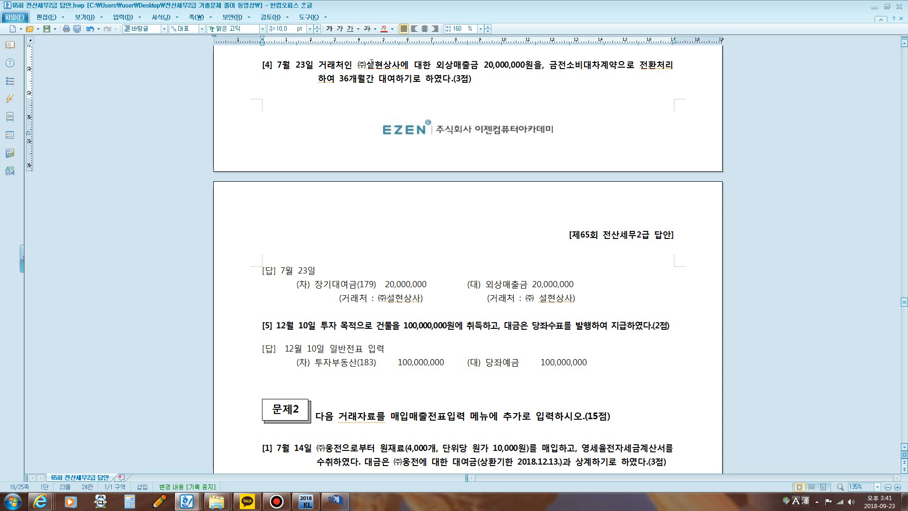
{"action": "left_click_drag", "start_coordinate": [374, 65], "coordinate": [391, 64]}
{"action": "left_click", "coordinate": [335, 499]}
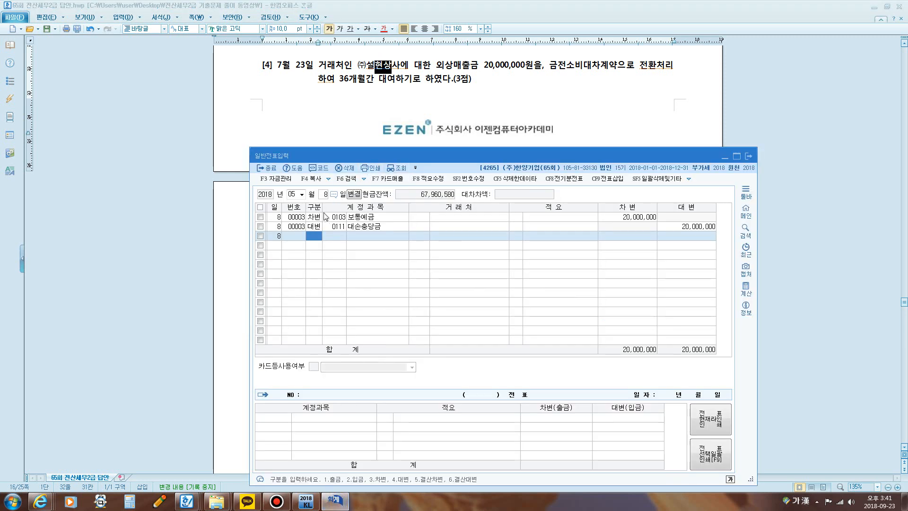
{"action": "left_click", "coordinate": [294, 194]}
{"action": "type", "text": "072"}
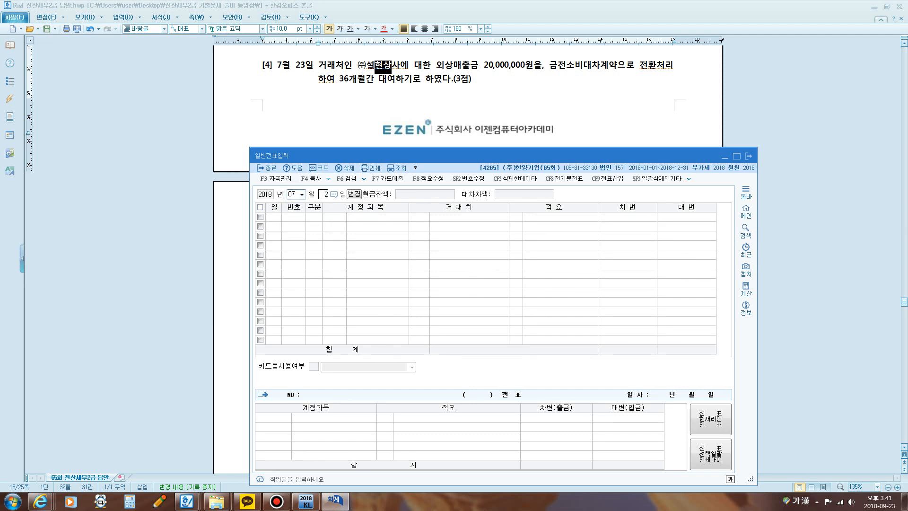
{"action": "type", "text": "3"}
{"action": "key", "text": "Return"}
Step: Add a credit line for account 0108 외상매출금 with 거래처 00102 (주)설현상사 and an amount of 20,000,000
{"action": "type", "text": "4"}
{"action": "key", "text": "Return"}
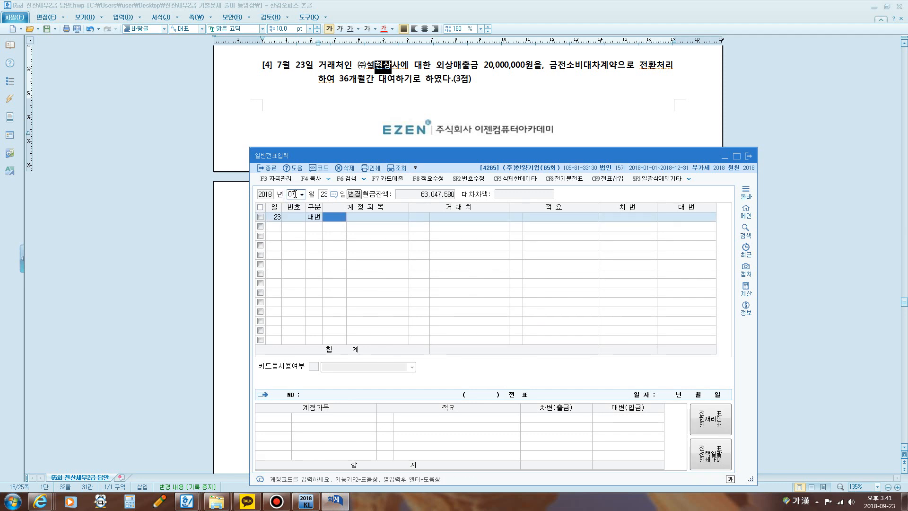
{"action": "type", "text": "108"}
{"action": "key", "text": "Return"}
{"action": "type", "text": "설현"}
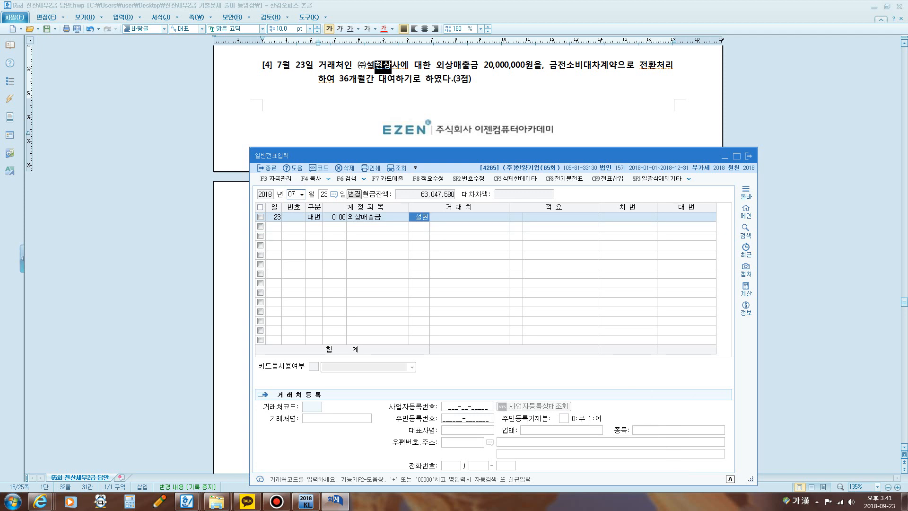
{"action": "key", "text": "Return"}
{"action": "key", "text": "Return"}
{"action": "key", "text": "Return"}
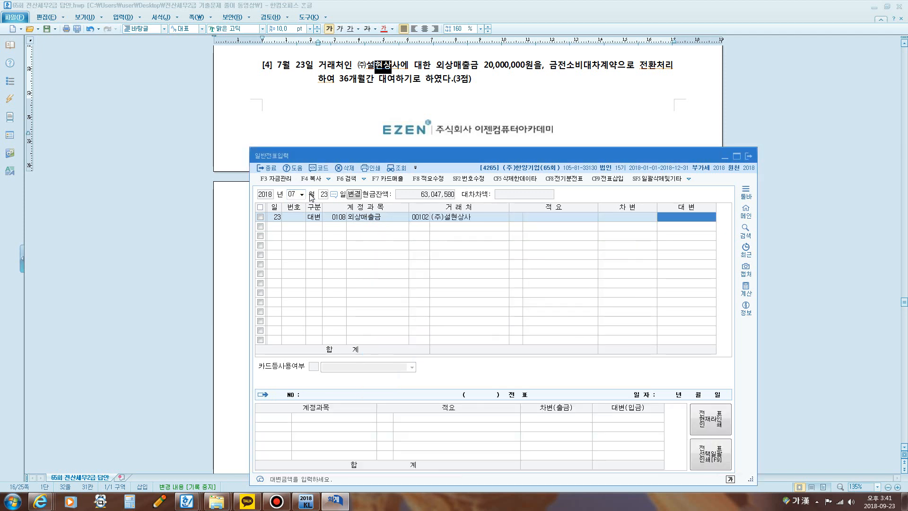
{"action": "type", "text": "20000000"}
Step: Add a debit line for account 0179 장기대여금 with 거래처 00102 (주)설현상사 and an amount of 20,000,000
{"action": "key", "text": "Return"}
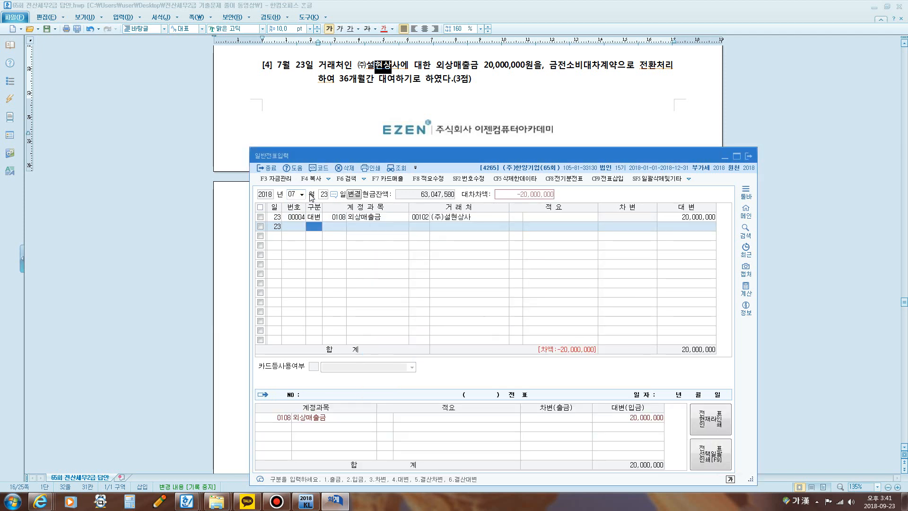
{"action": "type", "text": "3"}
{"action": "key", "text": "Return"}
{"action": "type", "text": "장기"}
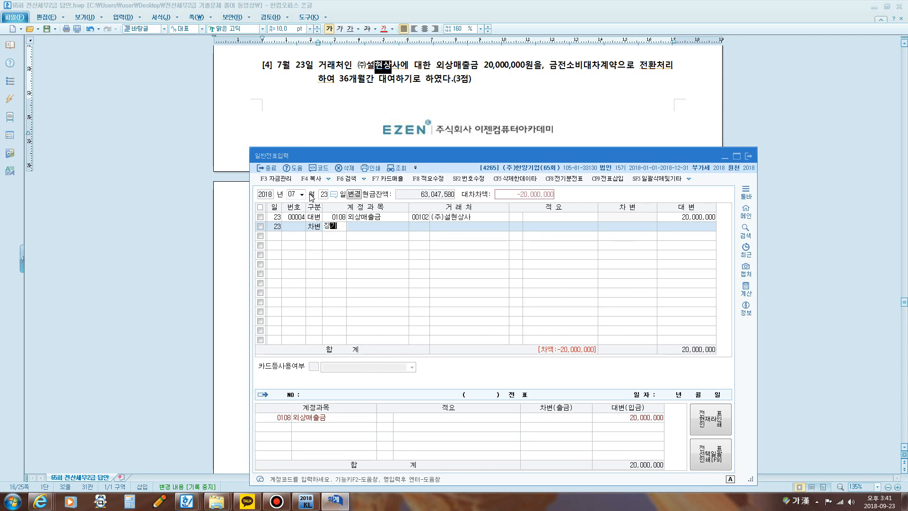
{"action": "key", "text": "Return"}
{"action": "type", "text": "대"}
{"action": "key", "text": "Return"}
{"action": "key", "text": "Return"}
{"action": "key", "text": "Return"}
{"action": "key", "text": "Return"}
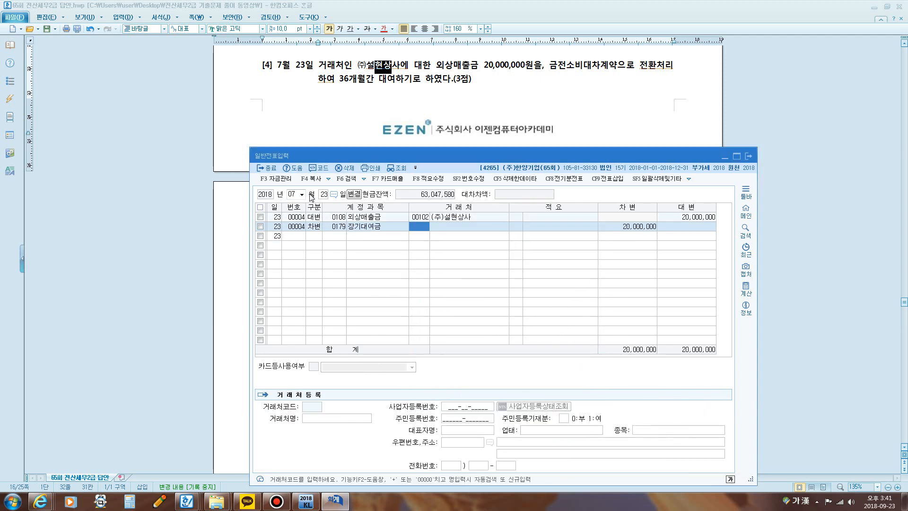
{"action": "key", "text": "Return"}
{"action": "key", "text": "Return"}
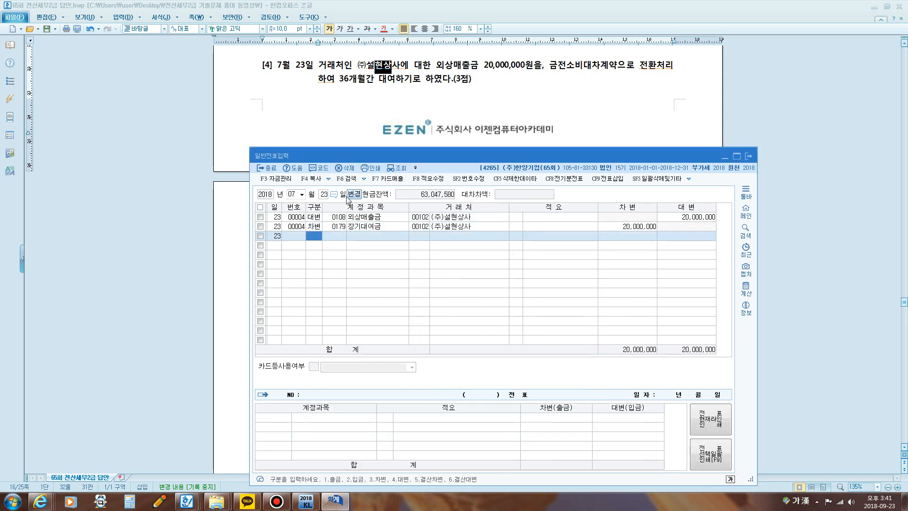
Step: Bring question [5] into view and mark "투자 목적" and "건물" in it with the screen pen
{"action": "left_click", "coordinate": [522, 110]}
{"action": "scroll", "coordinate": [522, 110], "scroll_direction": "down", "scroll_amount": 5}
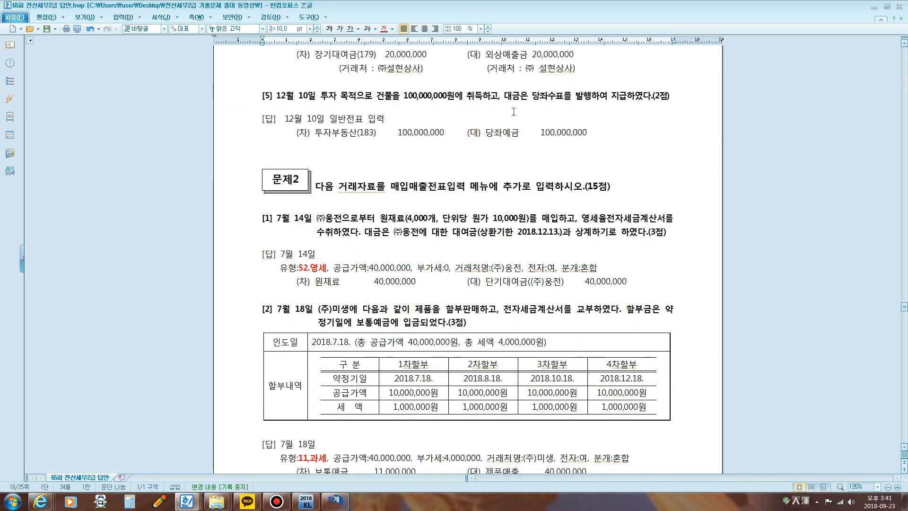
{"action": "key", "text": "ctrl+F1"}
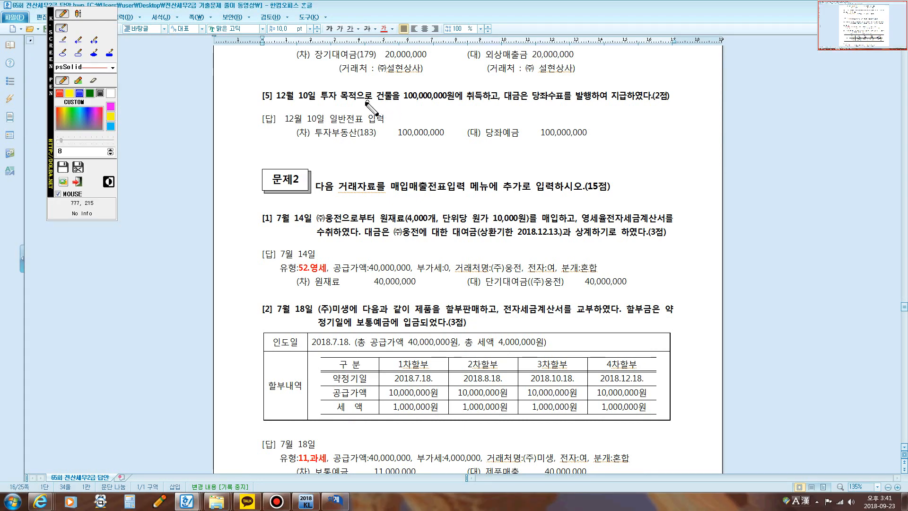
{"action": "mouse_move", "coordinate": [316, 101]}
{"action": "left_mouse_down"}
{"action": "mouse_move", "coordinate": [396, 102]}
{"action": "mouse_move", "coordinate": [384, 100]}
{"action": "left_mouse_up"}
{"action": "mouse_move", "coordinate": [319, 102]}
{"action": "left_mouse_down"}
{"action": "mouse_move", "coordinate": [355, 105]}
{"action": "mouse_move", "coordinate": [361, 90]}
{"action": "mouse_move", "coordinate": [316, 89]}
{"action": "mouse_move", "coordinate": [332, 115]}
{"action": "mouse_move", "coordinate": [367, 100]}
{"action": "left_mouse_up"}
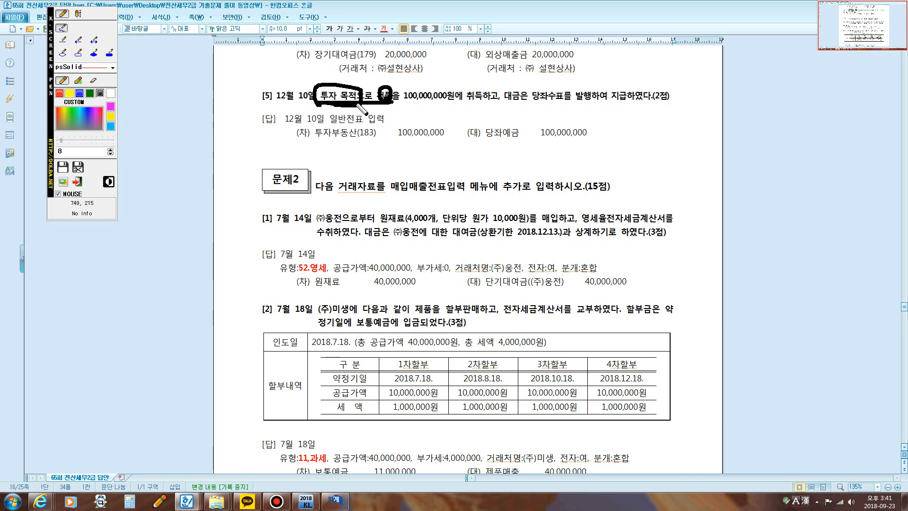
Step: Write the on-screen notes "투자목적 건물" and "토지" beneath question [5], and close the screen pen overlay
{"action": "left_click", "coordinate": [81, 12]}
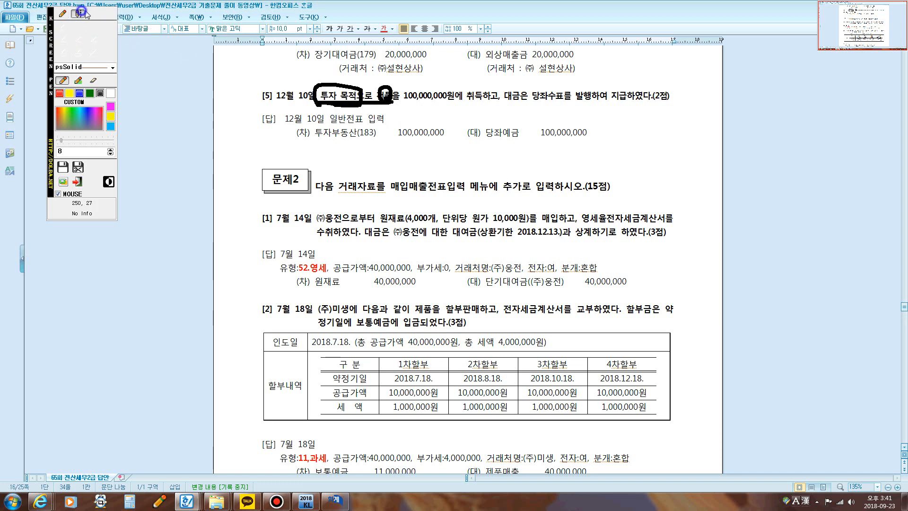
{"action": "left_click", "coordinate": [412, 111]}
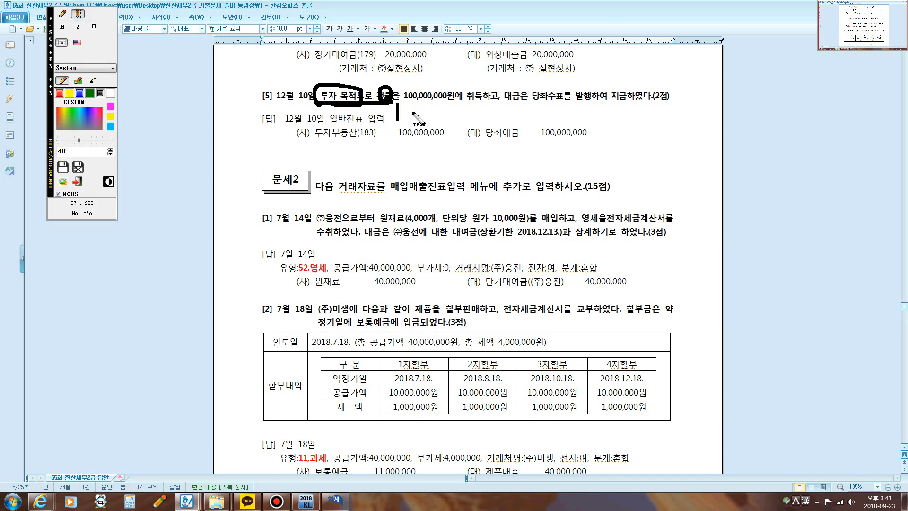
{"action": "type", "text": "ㅌㅜ자목"}
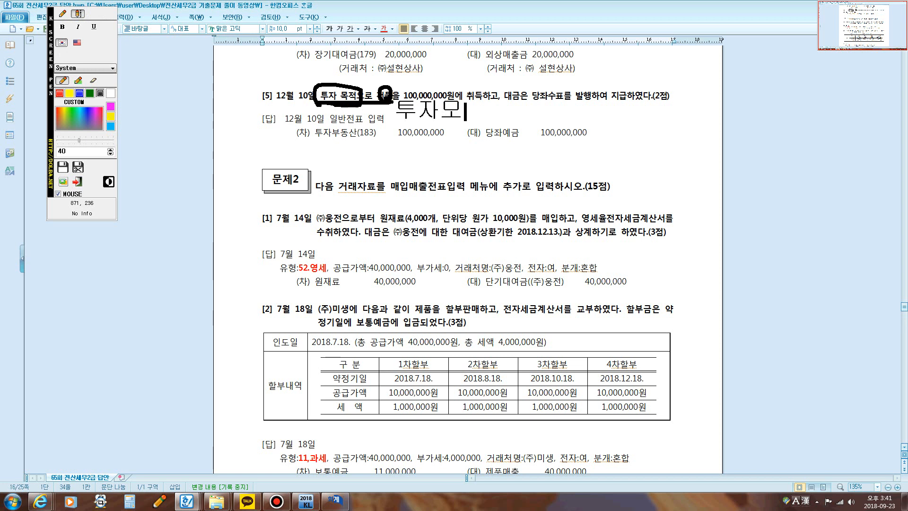
{"action": "type", "text": " 건물"}
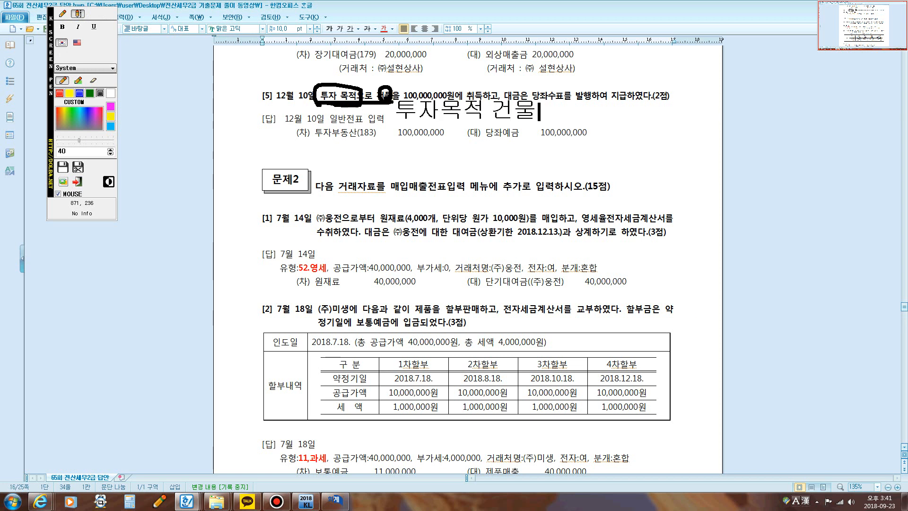
{"action": "key", "text": "Escape"}
{"action": "key", "text": "Return"}
{"action": "type", "text": "토지"}
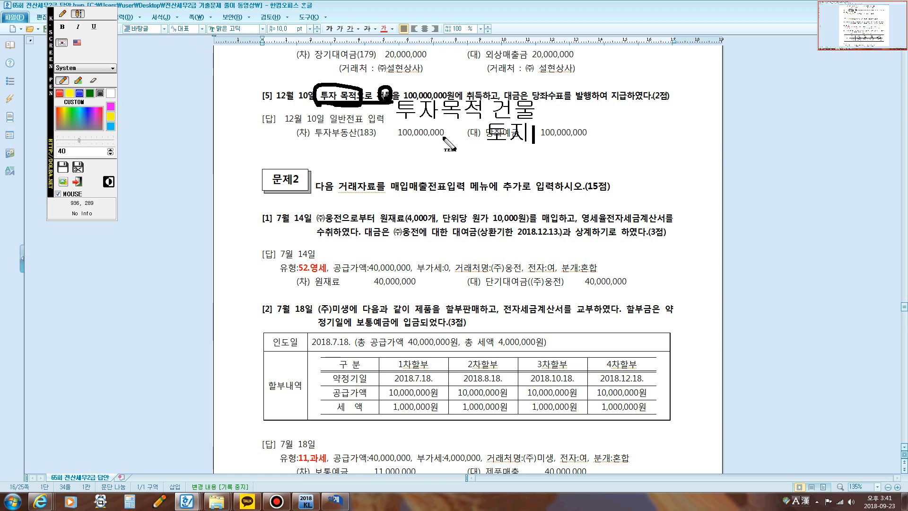
{"action": "key", "text": "Escape"}
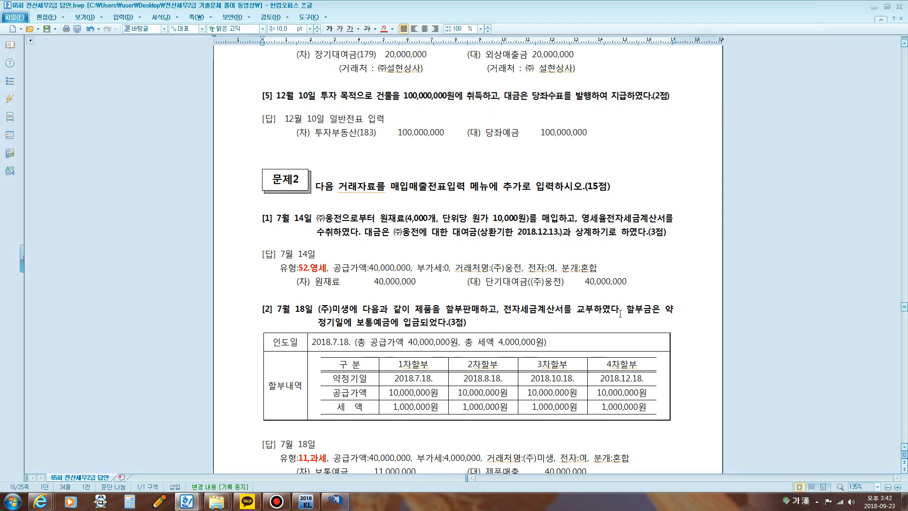
Step: Return to the 일반전표입력 window and set the voucher date to December 10
{"action": "left_click", "coordinate": [335, 501]}
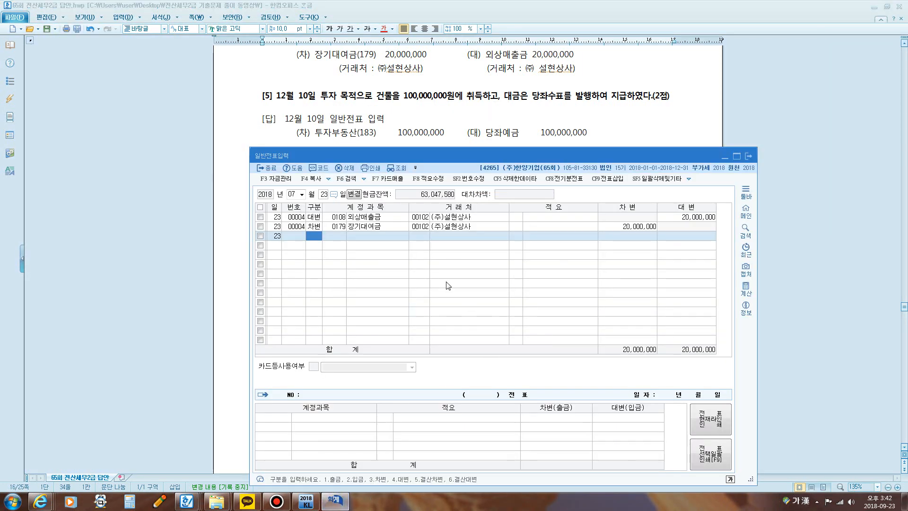
{"action": "left_click", "coordinate": [292, 194]}
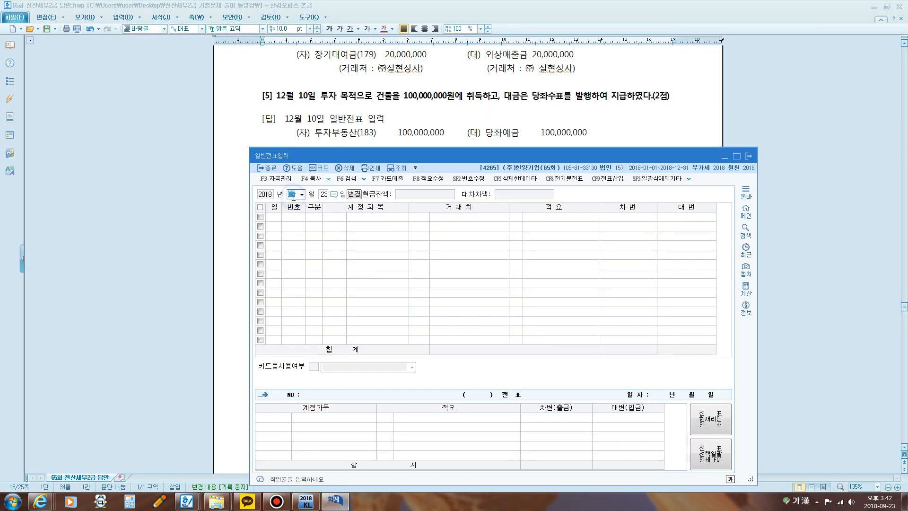
{"action": "type", "text": "12103"}
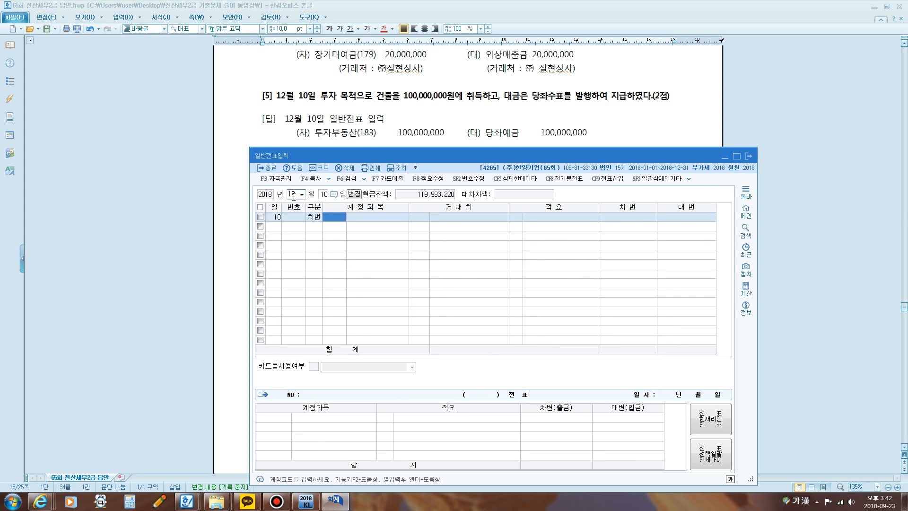
{"action": "type", "text": "투자"}
Step: Add a debit line for account 0183 투자부동산 with an amount of 100,000,000 to the December 10 voucher
{"action": "key", "text": "Return"}
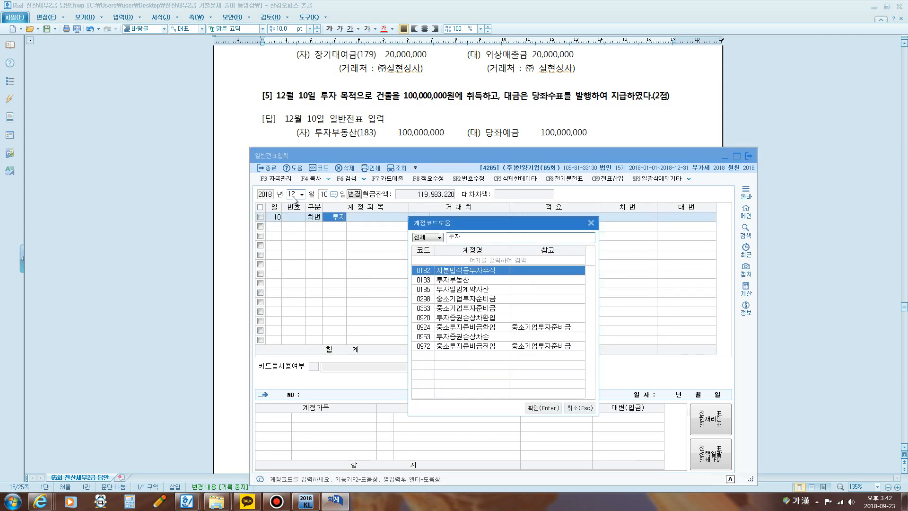
{"action": "key", "text": "Down"}
{"action": "key", "text": "Return"}
{"action": "key", "text": "Return"}
{"action": "key", "text": "Return"}
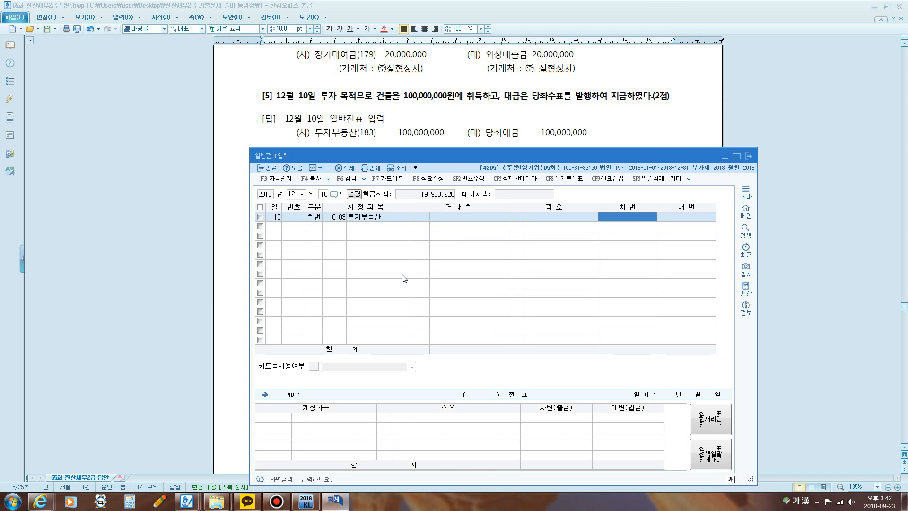
{"action": "type", "text": "100,000,000"}
Step: Add a balancing credit line for account 0102 당좌예금 with an amount of 100,000,000
{"action": "key", "text": "Return"}
{"action": "type", "text": "4"}
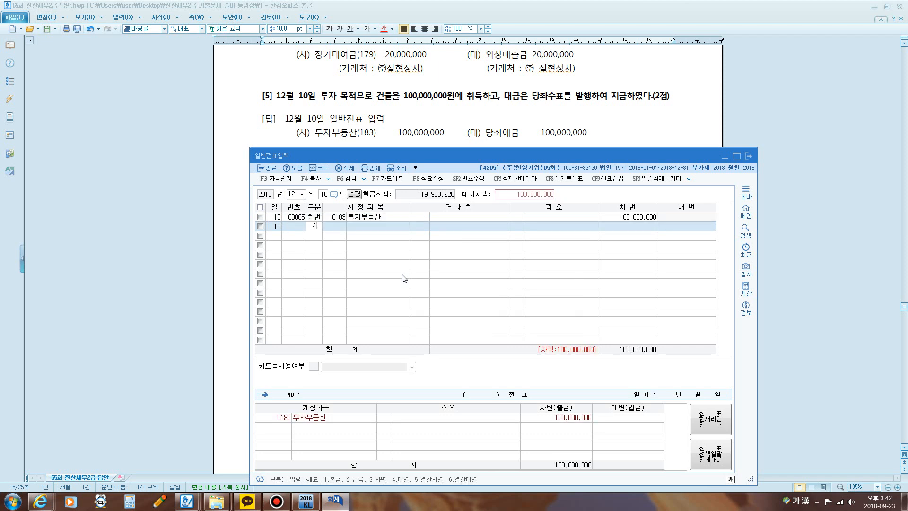
{"action": "type", "text": "당좌"}
{"action": "key", "text": "Return"}
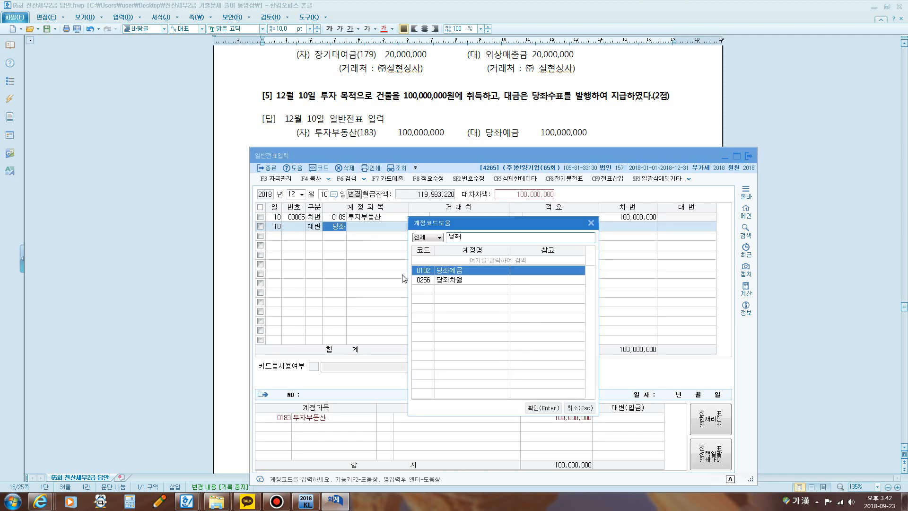
{"action": "key", "text": "Return"}
{"action": "key", "text": "Return"}
{"action": "key", "text": "Return"}
{"action": "key", "text": "Return"}
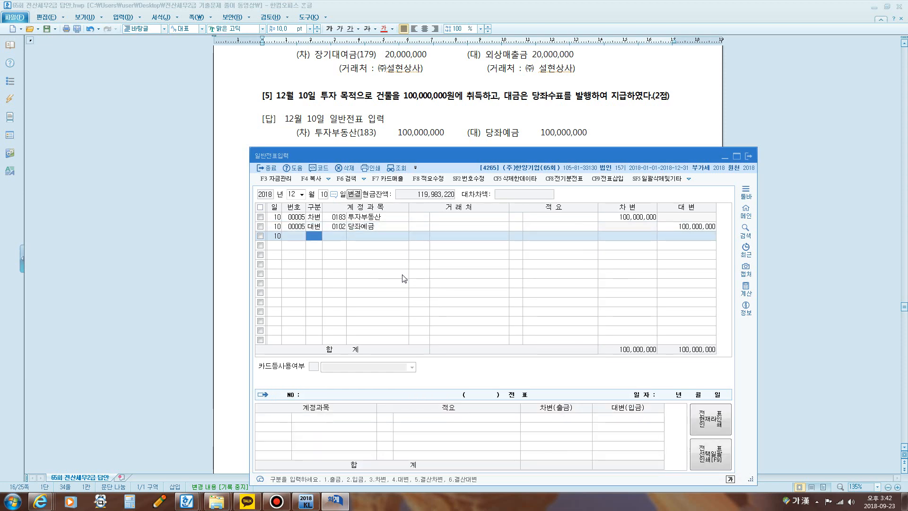
Step: Switch to the exam document, go to 문제2 question [1], and highlight 원재료, 영세율전자세금계 and the answer type 52.영세
{"action": "left_click", "coordinate": [533, 140]}
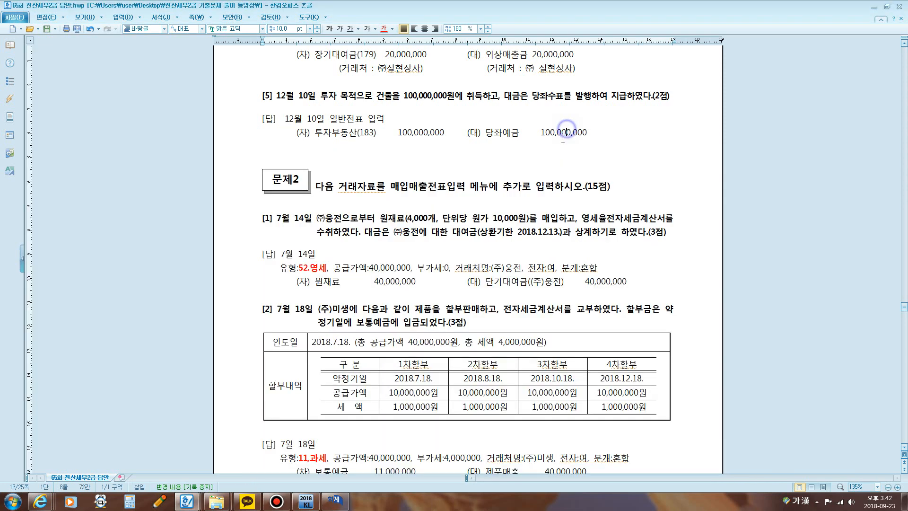
{"action": "scroll", "coordinate": [533, 140], "scroll_direction": "down", "scroll_amount": 5}
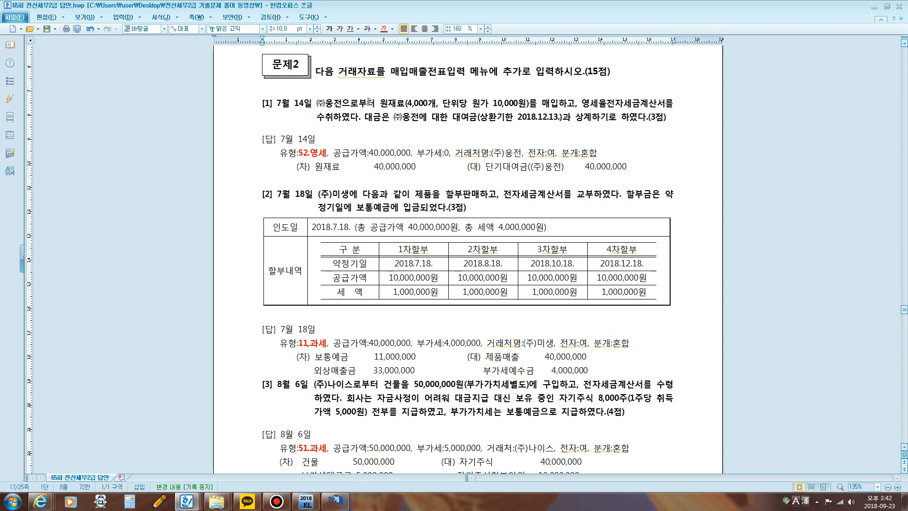
{"action": "left_click_drag", "start_coordinate": [379, 103], "coordinate": [409, 105]}
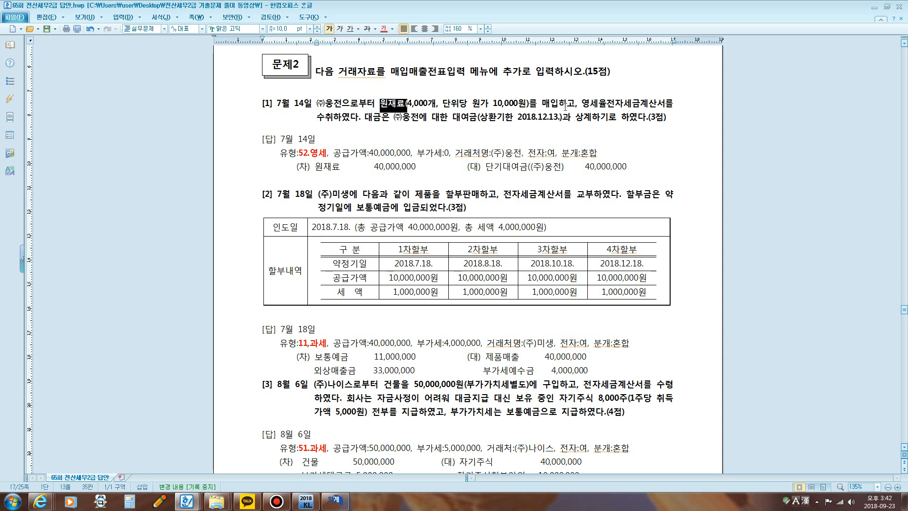
{"action": "left_click_drag", "start_coordinate": [577, 103], "coordinate": [648, 103]}
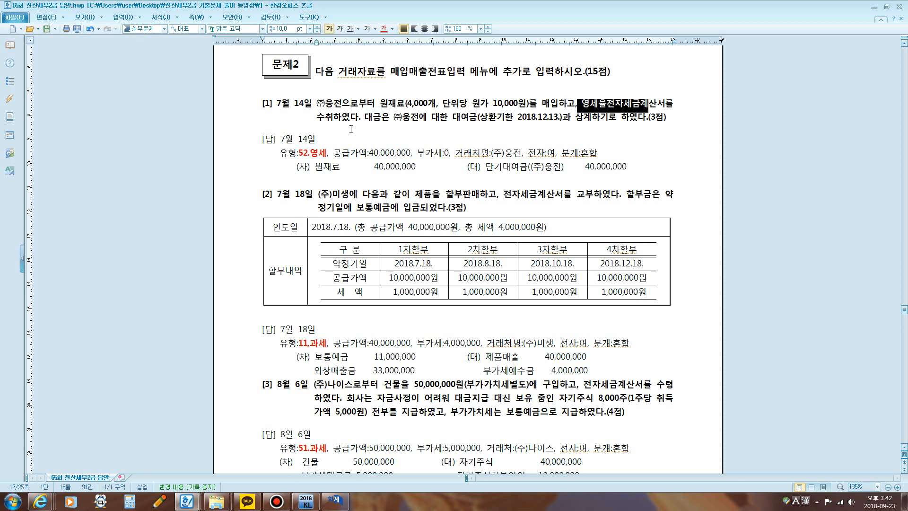
{"action": "left_click_drag", "start_coordinate": [299, 152], "coordinate": [328, 152]}
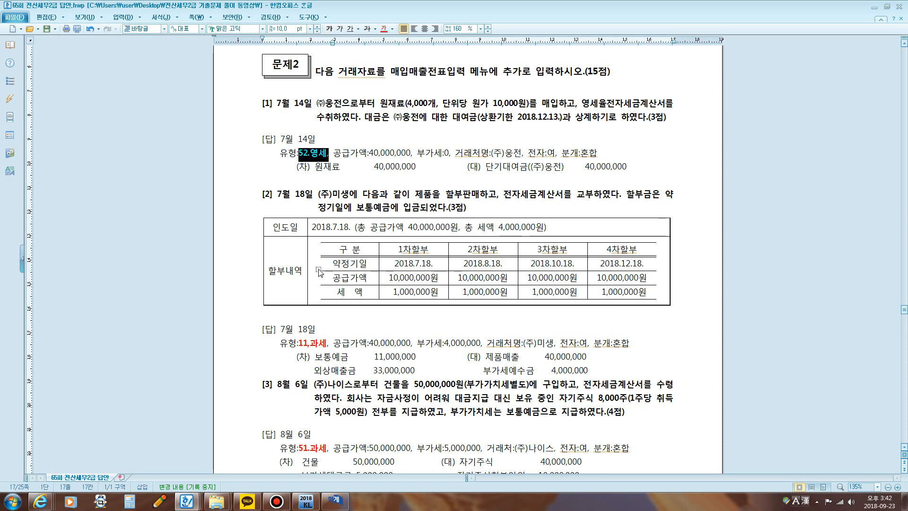
Step: Switch to the KcLep main window, open 매입매출전표입력, and move its window below the question text
{"action": "left_click", "coordinate": [305, 500]}
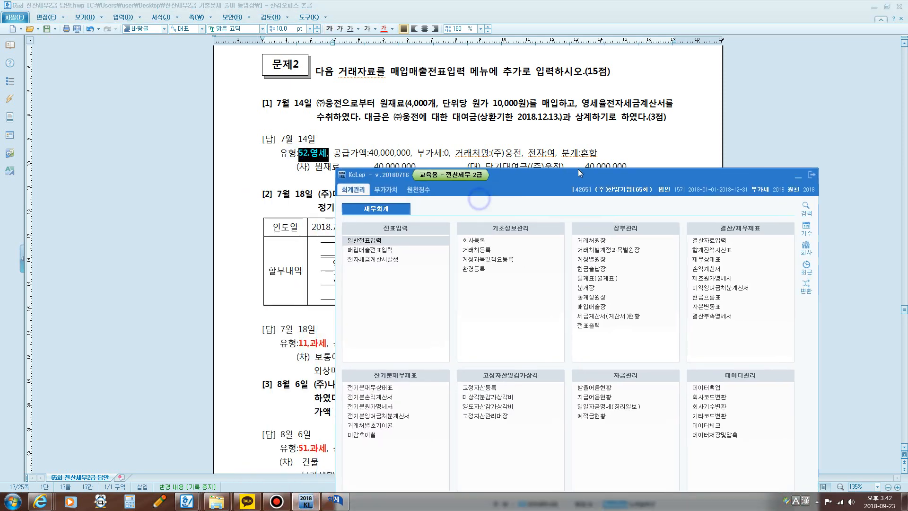
{"action": "left_click_drag", "start_coordinate": [579, 171], "coordinate": [582, 170]}
{"action": "left_click", "coordinate": [392, 250]}
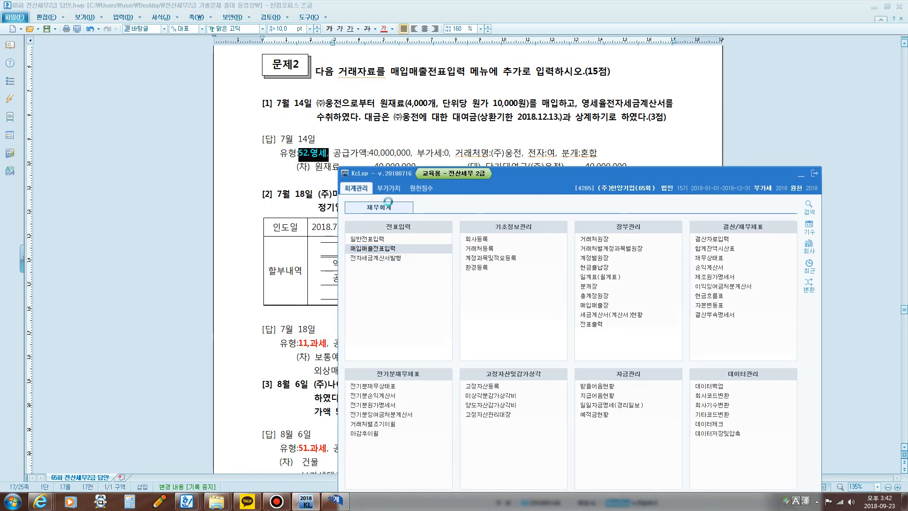
{"action": "left_click_drag", "start_coordinate": [392, 35], "coordinate": [481, 251]}
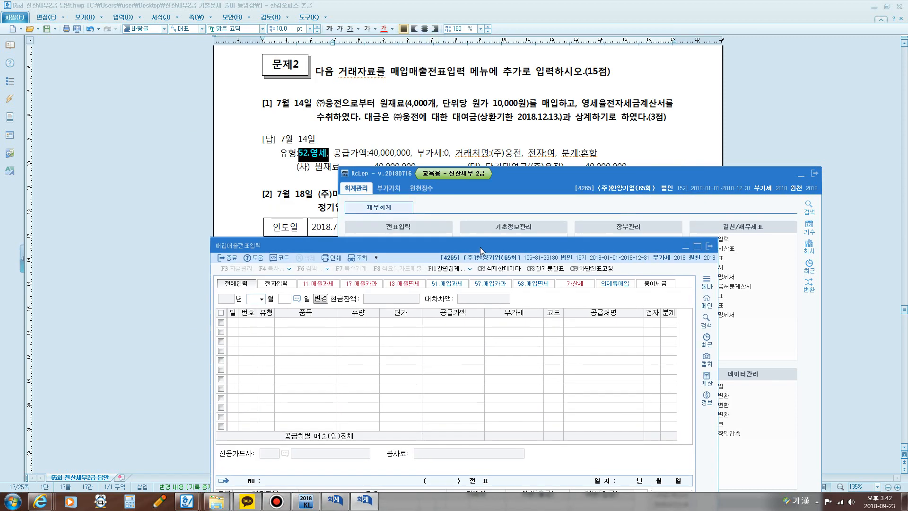
Step: Open 부가가치세신고서 from the 부가가치 menus and query the period from July 1 to September 30, 2018
{"action": "left_click", "coordinate": [451, 193]}
{"action": "left_click", "coordinate": [389, 187]}
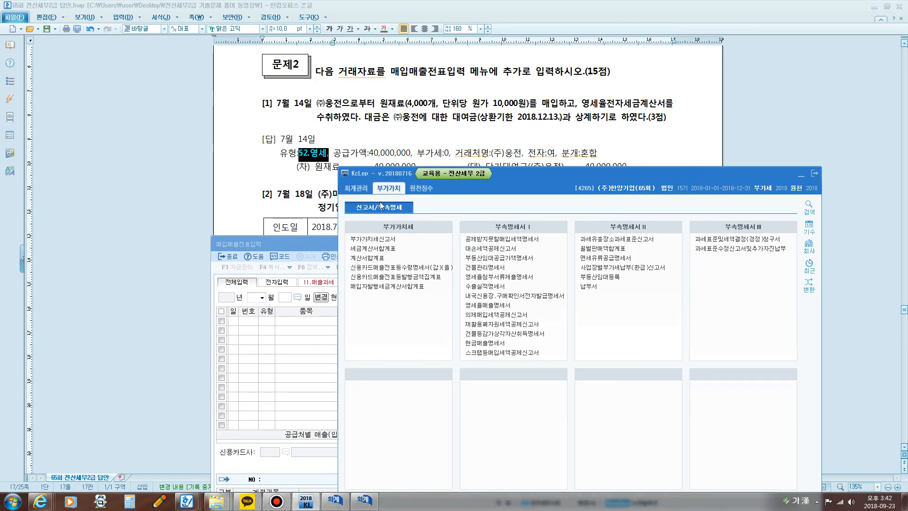
{"action": "left_click", "coordinate": [385, 240]}
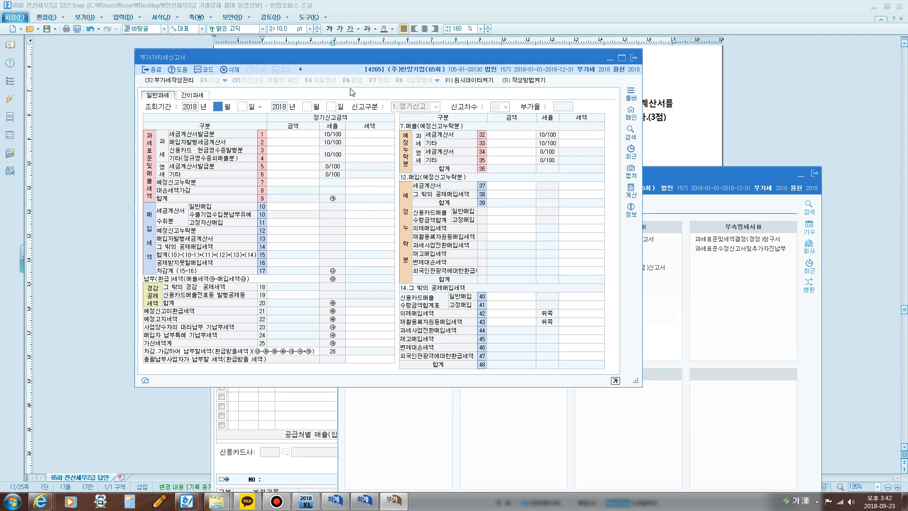
{"action": "left_click_drag", "start_coordinate": [342, 58], "coordinate": [373, 180]}
{"action": "type", "text": "7"}
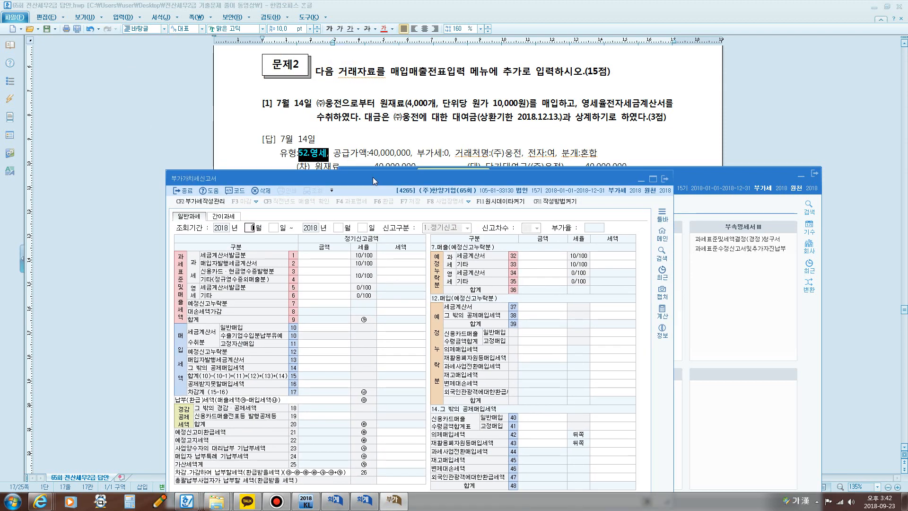
{"action": "key", "text": "Return"}
{"action": "type", "text": "1"}
{"action": "key", "text": "Return"}
{"action": "type", "text": "9"}
{"action": "key", "text": "Return"}
{"action": "key", "text": "Return"}
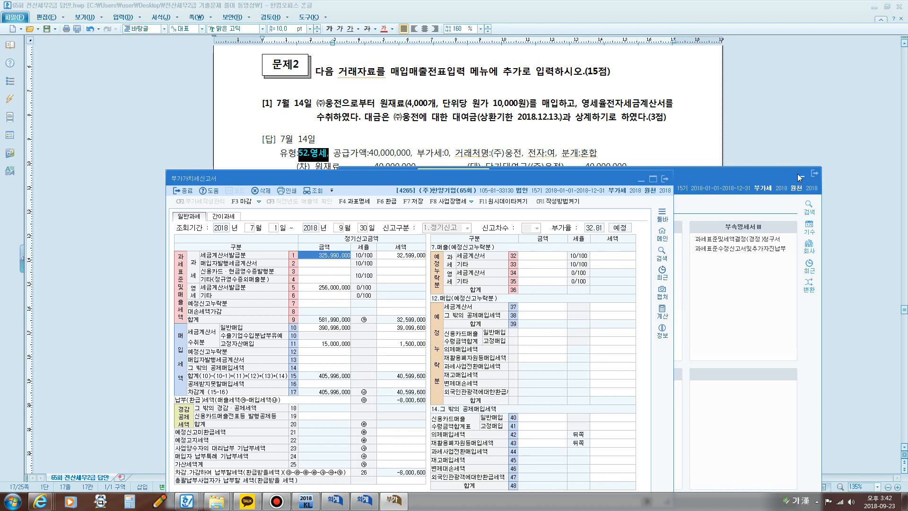
Step: Arrange the 부가가치세신고서 and 매입매출전표입력 windows so both show, and set the purchase/sales voucher date to July 14
{"action": "left_click_drag", "start_coordinate": [514, 183], "coordinate": [390, 224]}
{"action": "left_click_drag", "start_coordinate": [626, 243], "coordinate": [671, 147]}
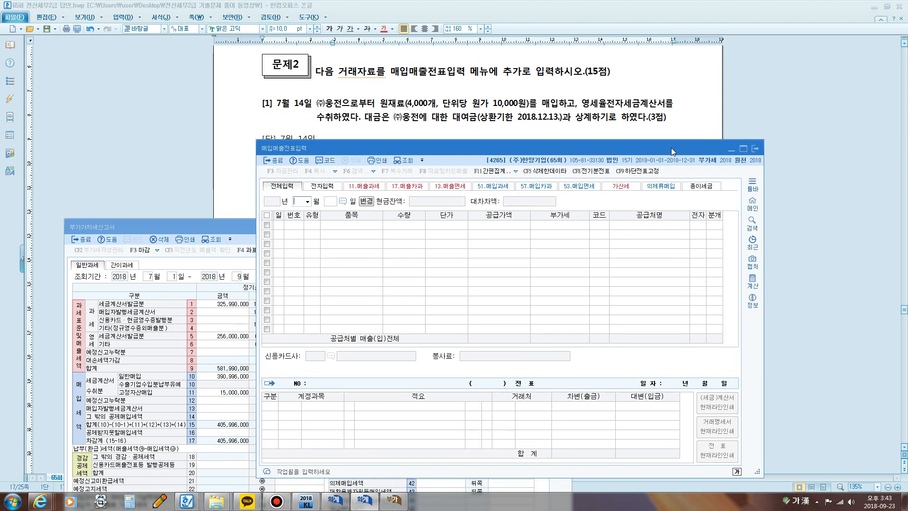
{"action": "type", "text": "07"}
{"action": "key", "text": "Return"}
{"action": "type", "text": "14"}
{"action": "key", "text": "Return"}
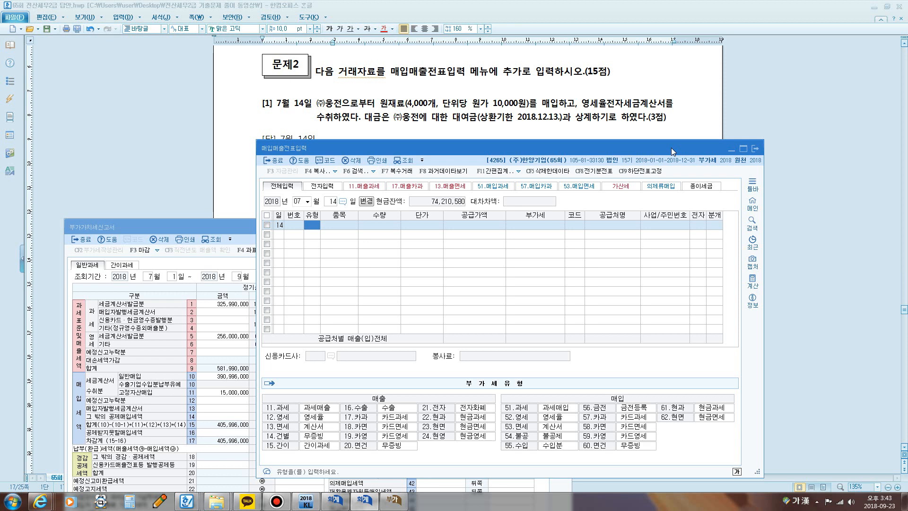
Step: Enter a purchase line of type 52 영세 for item 원재료 with quantity 4,000 and unit price 10,000
{"action": "type", "text": "52"}
{"action": "key", "text": "Return"}
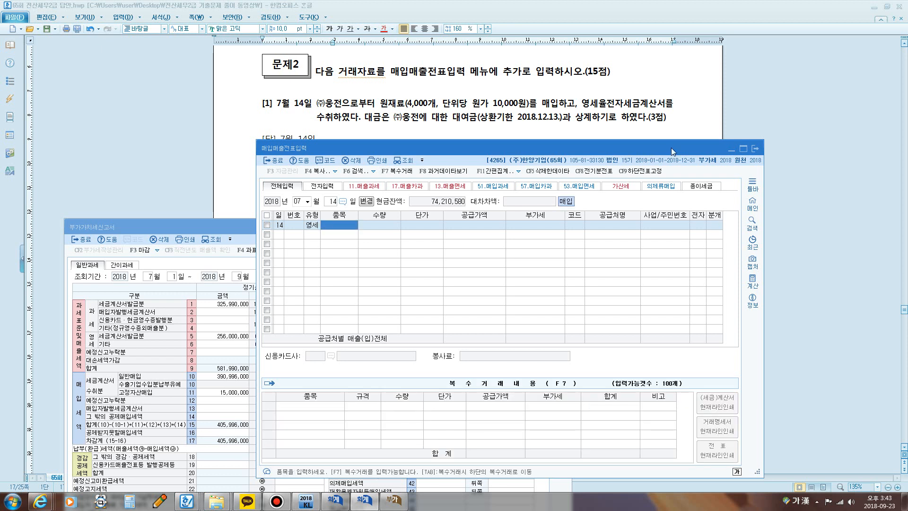
{"action": "type", "text": "ㅇ"}
{"action": "key", "text": "Return"}
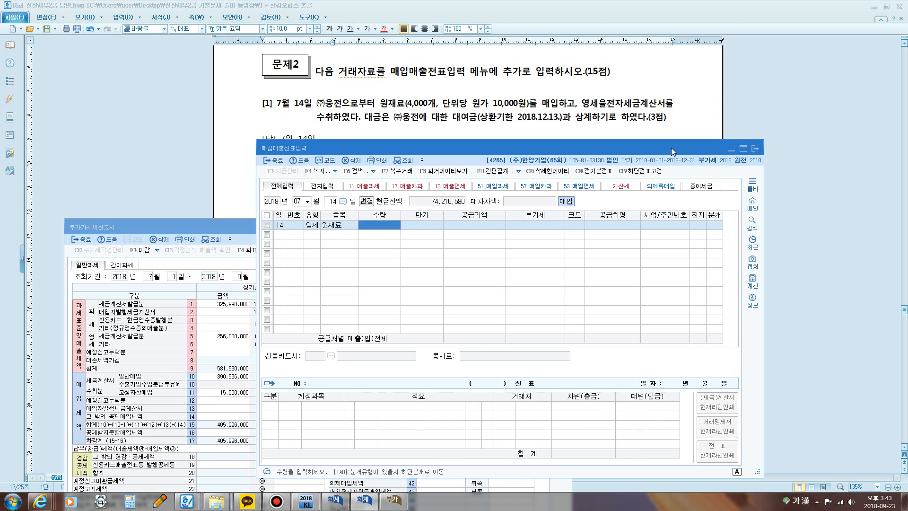
{"action": "type", "text": "4000"}
{"action": "key", "text": "Return"}
{"action": "type", "text": "10000"}
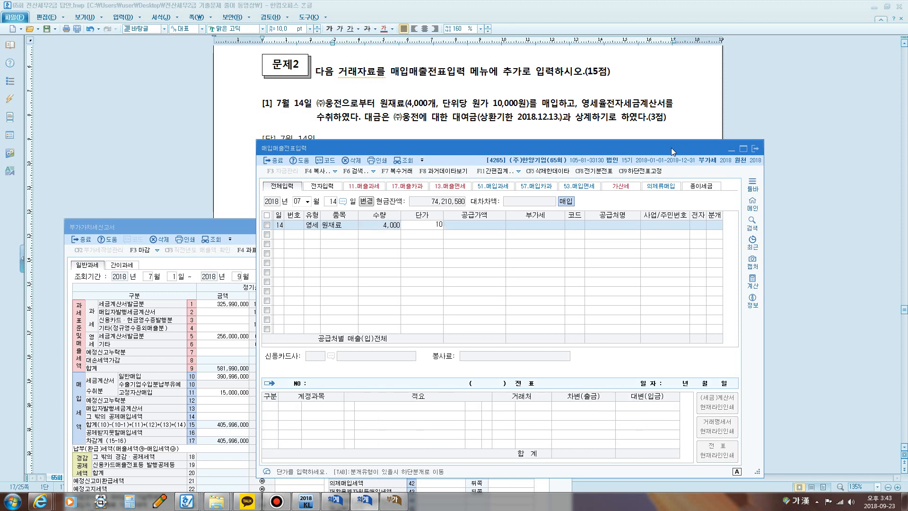
{"action": "key", "text": "Return"}
Step: Set the supplier to 00111 (주)웅전, the electronic invoice flag to 여, and the journal type to 혼합
{"action": "key", "text": "Return"}
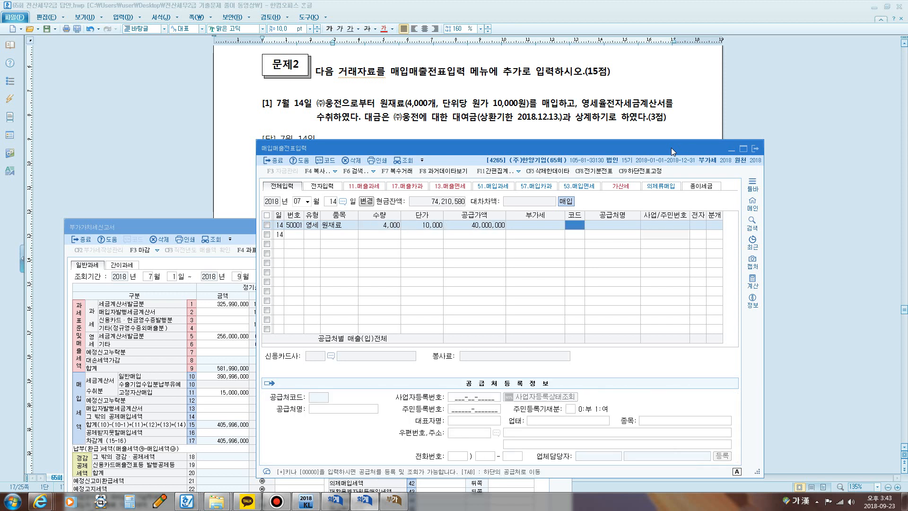
{"action": "type", "text": "웅전"}
{"action": "key", "text": "Return"}
{"action": "key", "text": "Return"}
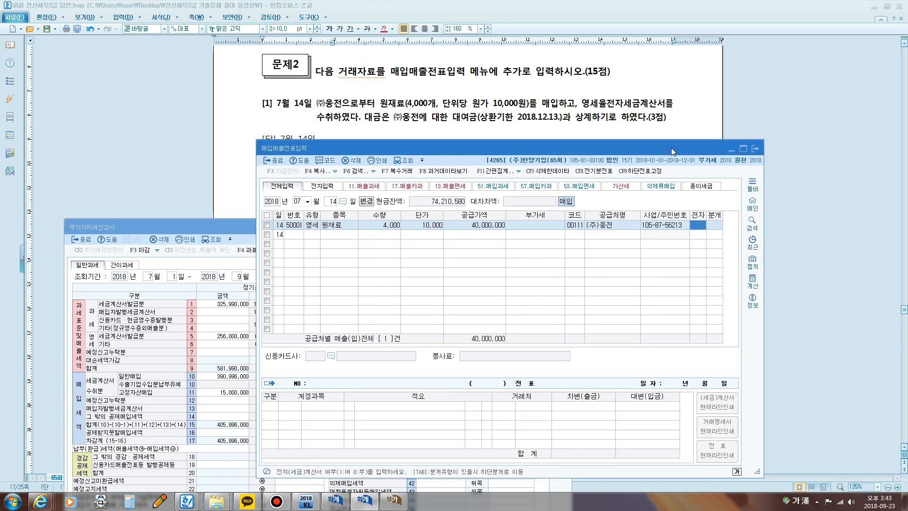
{"action": "type", "text": "1"}
{"action": "key", "text": "Return"}
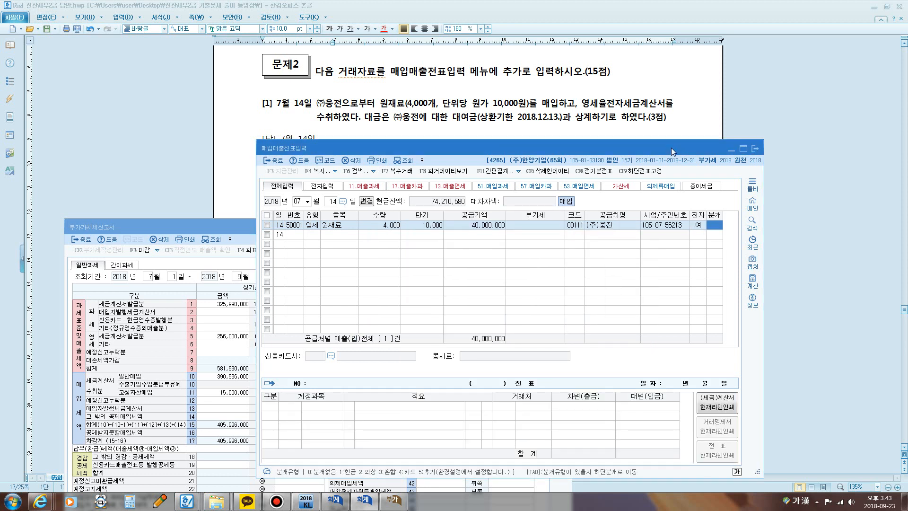
{"action": "type", "text": "3"}
{"action": "key", "text": "Return"}
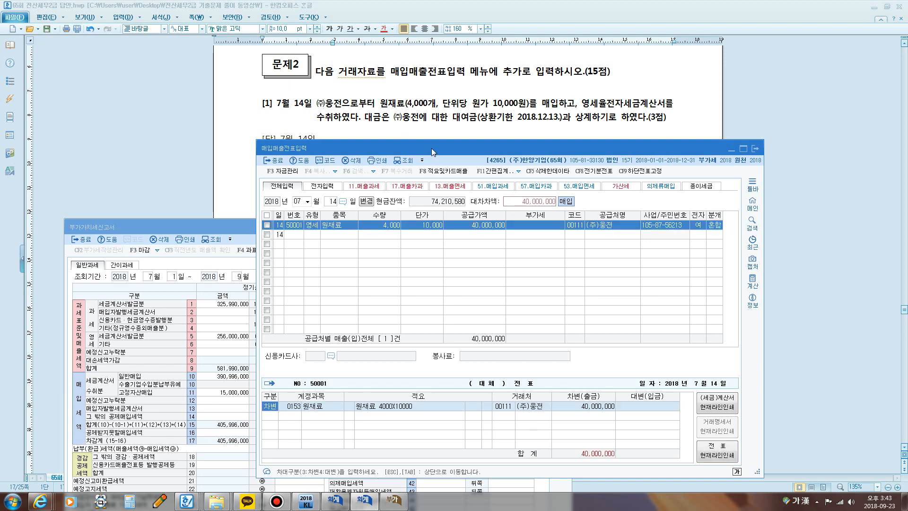
Step: Bring question [1] into view in the exam document, and reposition and shorten the 매입매출전표입력 window beneath its text
{"action": "left_click_drag", "start_coordinate": [431, 148], "coordinate": [433, 135]}
{"action": "left_click", "coordinate": [541, 89]}
{"action": "scroll", "coordinate": [541, 89], "scroll_direction": "down", "scroll_amount": 1}
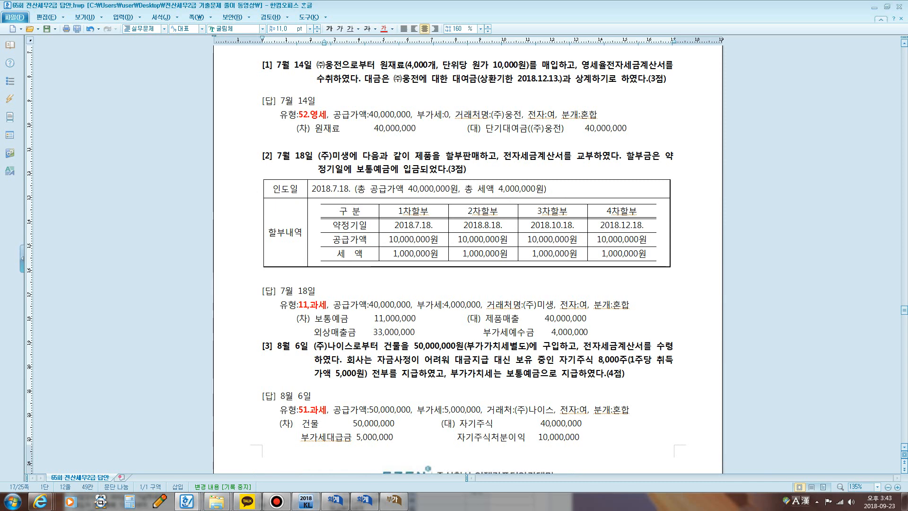
{"action": "left_click", "coordinate": [396, 499]}
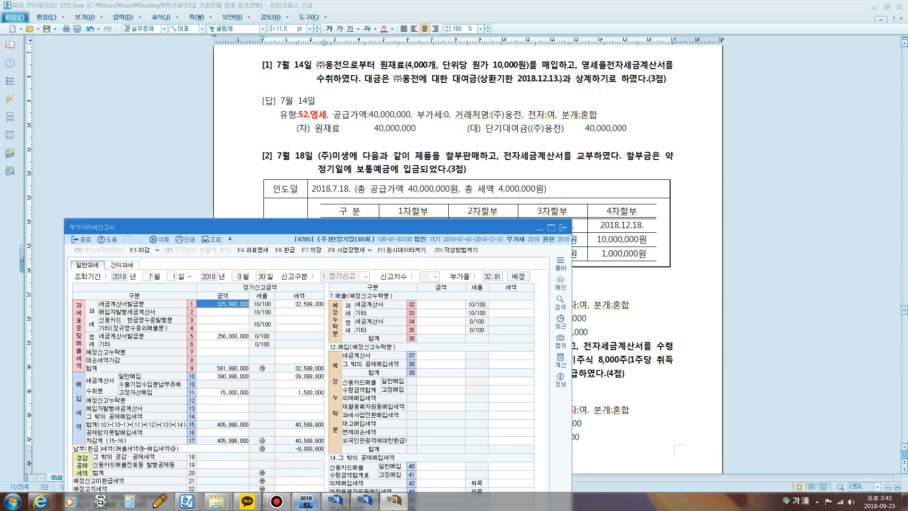
{"action": "left_click", "coordinate": [364, 500]}
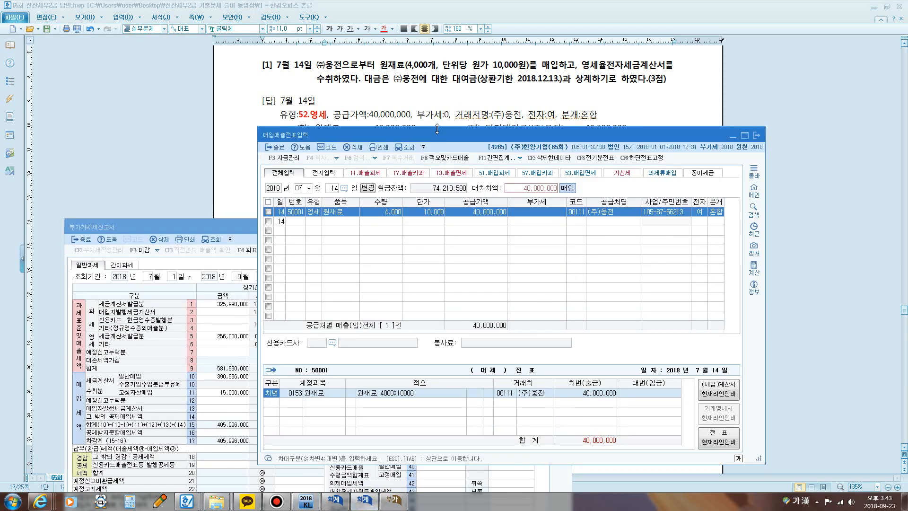
{"action": "left_click_drag", "start_coordinate": [437, 129], "coordinate": [424, 95]}
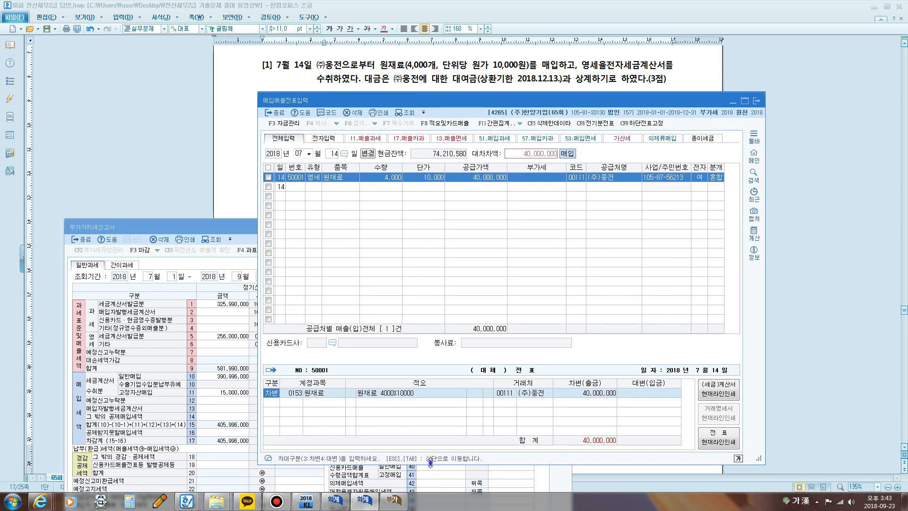
{"action": "left_click_drag", "start_coordinate": [430, 463], "coordinate": [448, 406]}
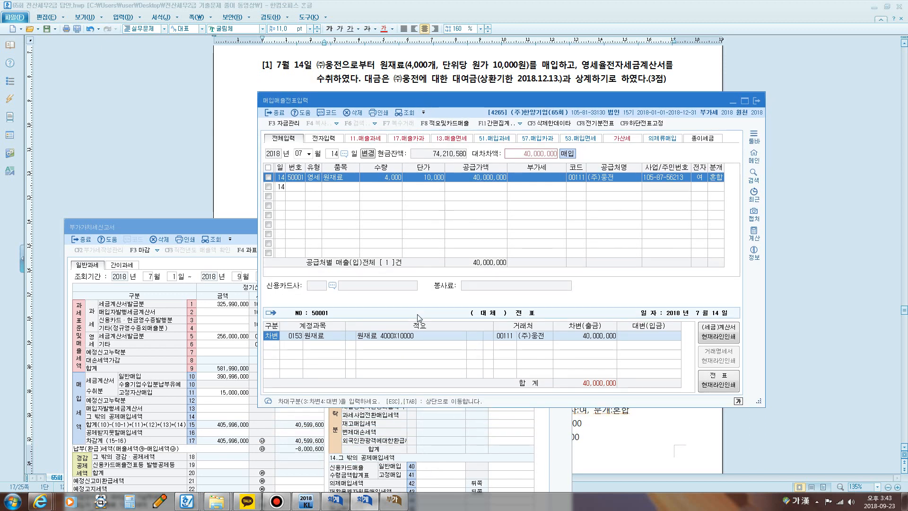
Step: Accept the debit journal line 0153 원재료 for 40,000,000 and move on to a new journal line
{"action": "key", "text": "Return"}
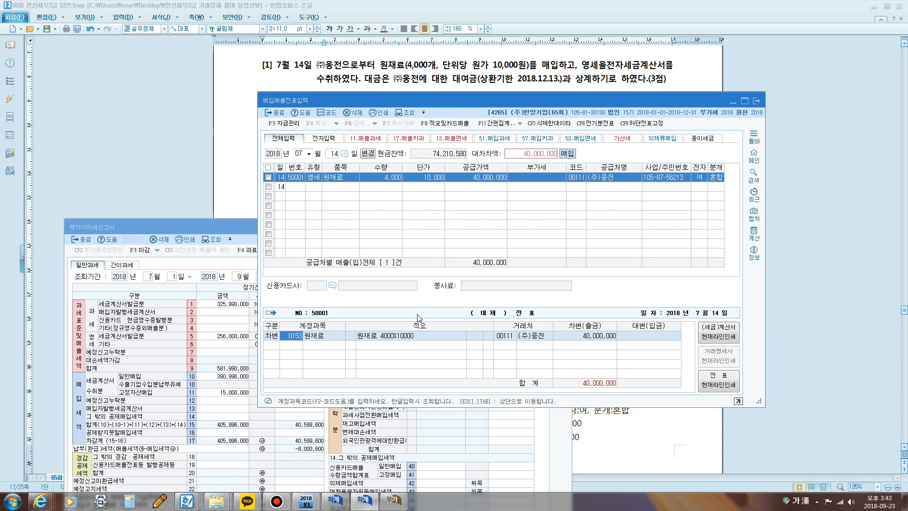
{"action": "key", "text": "Return"}
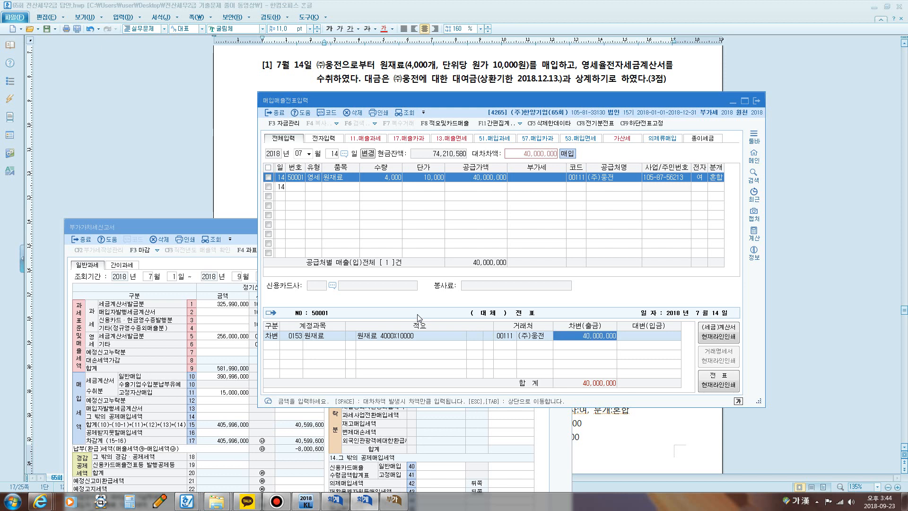
{"action": "key", "text": "Return"}
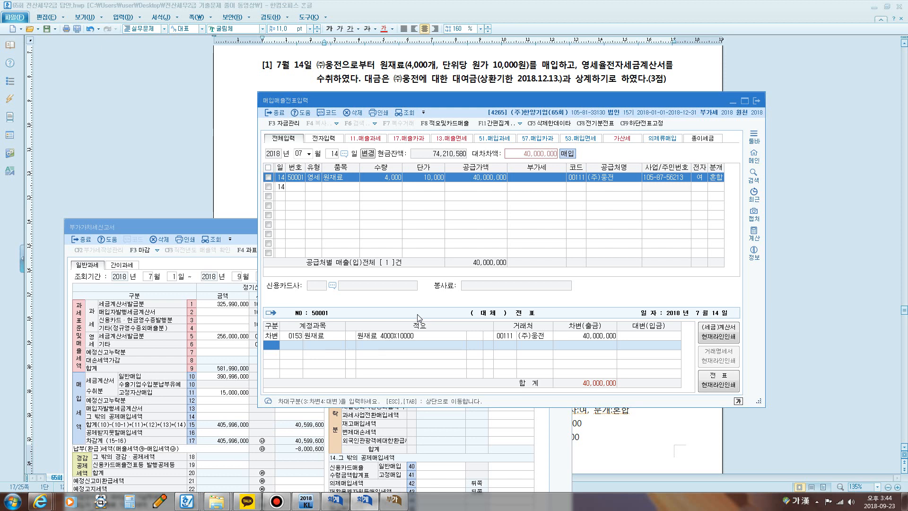
Step: Add the credit journal line 0114 단기대여금 for 40,000,000 and complete the July 14 purchase voucher
{"action": "type", "text": "4"}
{"action": "type", "text": "단기"}
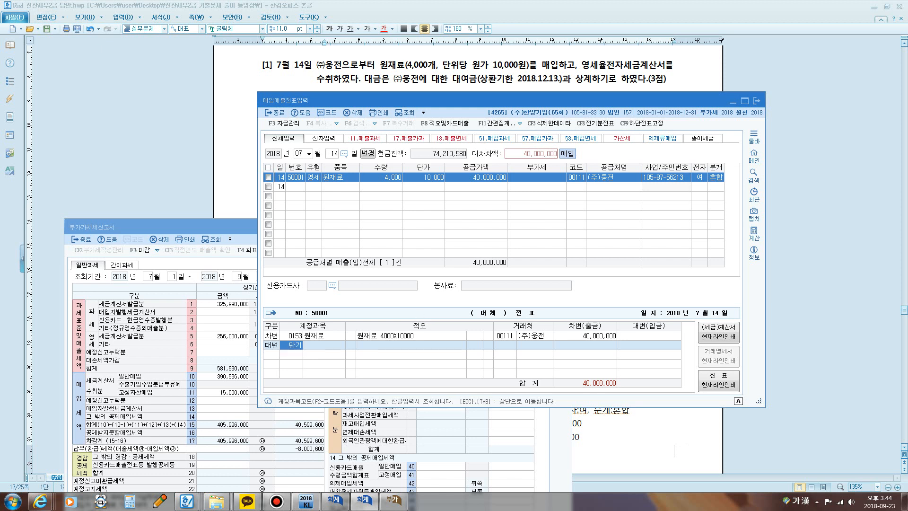
{"action": "key", "text": "Return"}
{"action": "key", "text": "Down"}
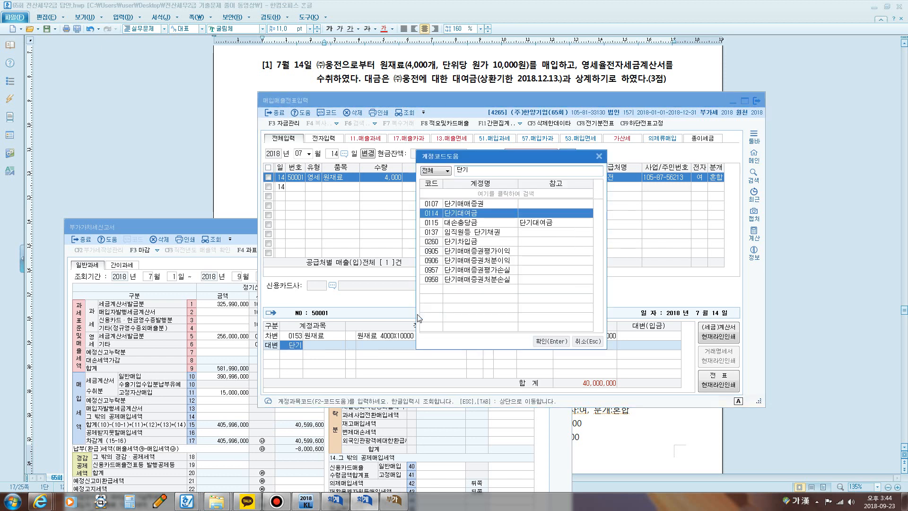
{"action": "key", "text": "Return"}
{"action": "key", "text": "Return"}
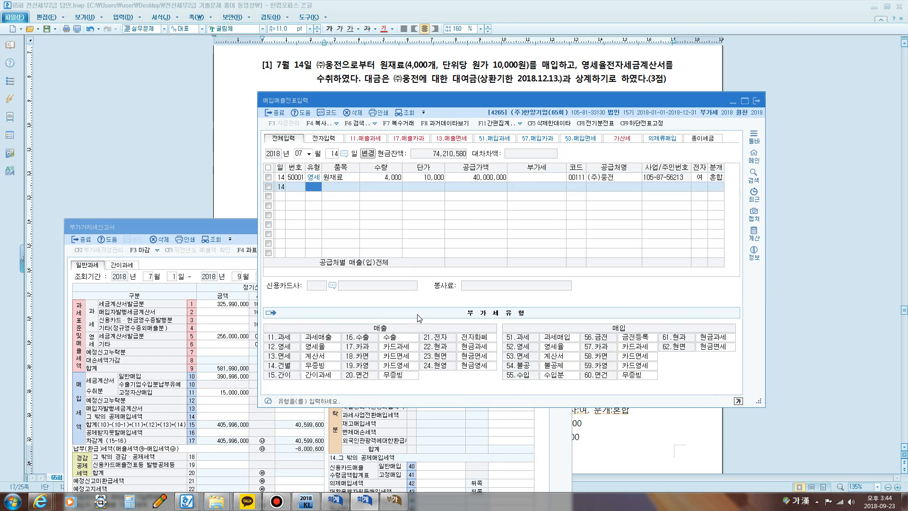
Step: Bring the 부가가치세신고서 window into view and mark the amount and tax of row 10 일반매입 with the screen pen
{"action": "left_click_drag", "start_coordinate": [213, 226], "coordinate": [385, 123]}
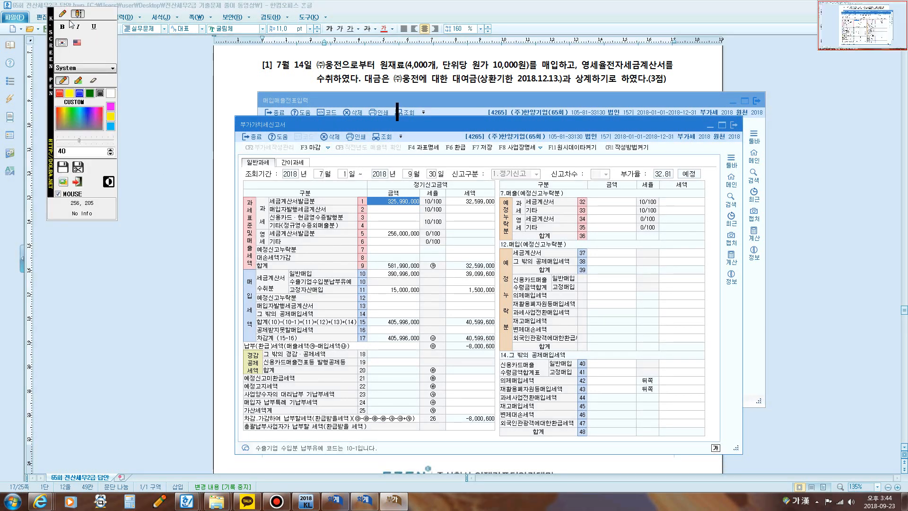
{"action": "left_click", "coordinate": [63, 13]}
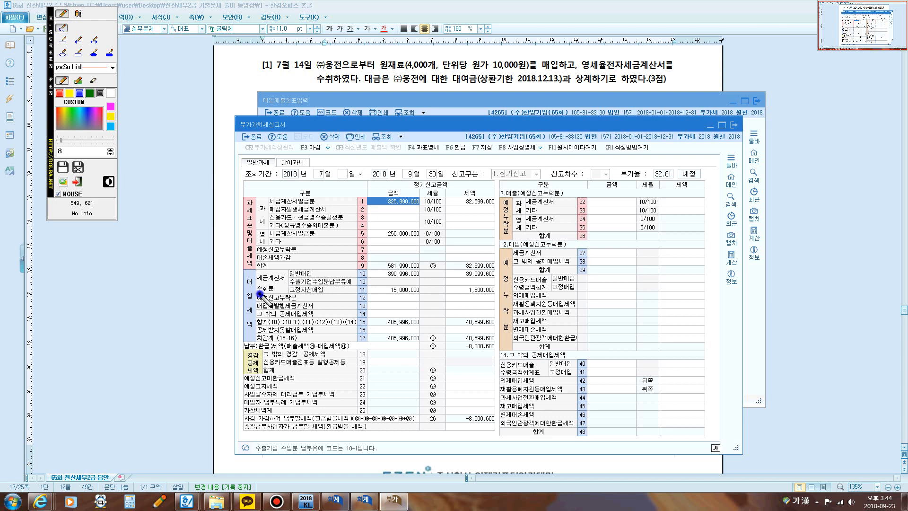
{"action": "mouse_move", "coordinate": [258, 294]}
{"action": "left_mouse_down"}
{"action": "mouse_move", "coordinate": [279, 293]}
{"action": "mouse_move", "coordinate": [290, 276]}
{"action": "mouse_move", "coordinate": [420, 277]}
{"action": "left_mouse_up"}
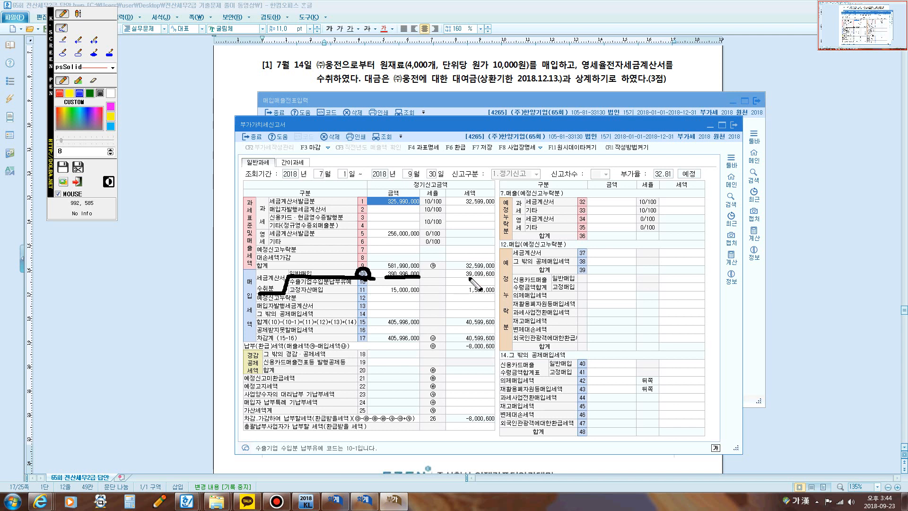
{"action": "left_click_drag", "start_coordinate": [466, 278], "coordinate": [496, 278]}
{"action": "mouse_move", "coordinate": [384, 280]}
{"action": "left_mouse_down"}
{"action": "mouse_move", "coordinate": [406, 265]}
{"action": "mouse_move", "coordinate": [420, 276]}
{"action": "left_mouse_up"}
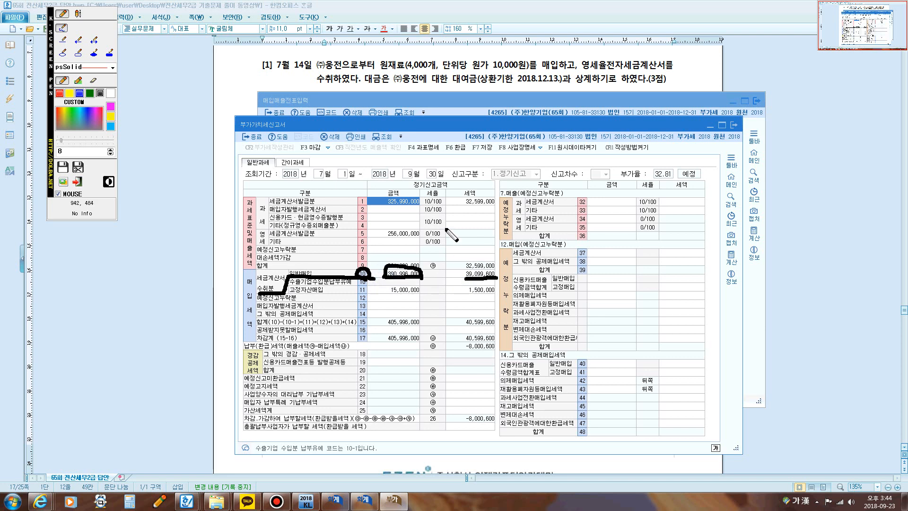
Step: Clear the pen marks and reload the 부가가치세신고서 to check the amount in row 10 일반매입
{"action": "key", "text": "Escape"}
{"action": "left_click", "coordinate": [387, 138]}
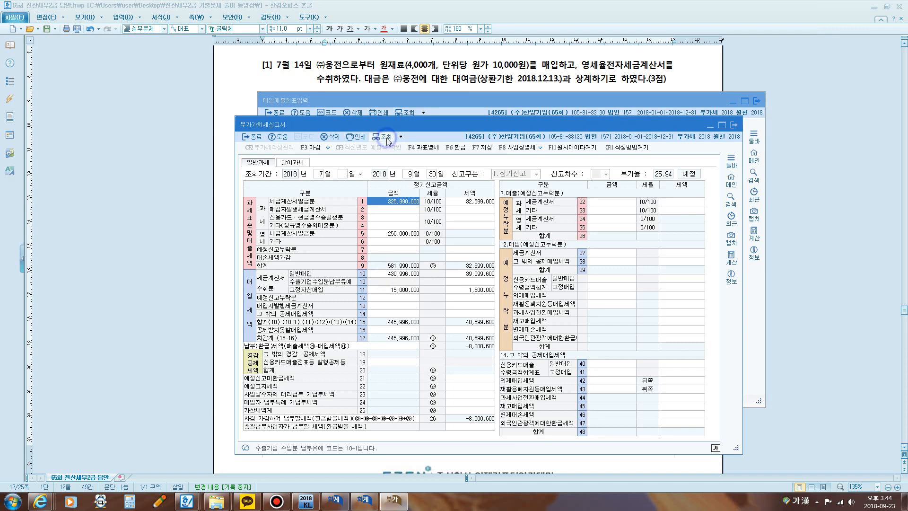
{"action": "left_click", "coordinate": [395, 274]}
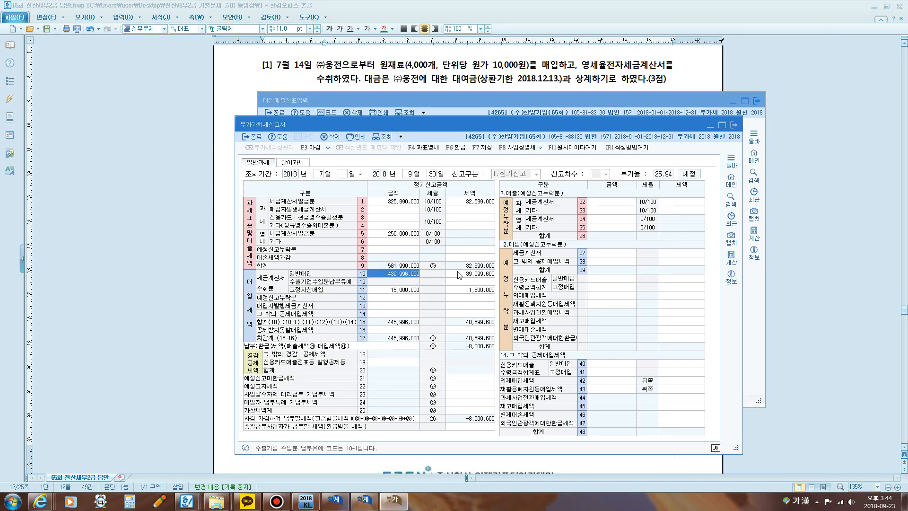
Step: Go to question [2] in the exam document and mark 할부판매 and the delivery date 2018.7.18. with the pen
{"action": "left_click", "coordinate": [314, 68]}
{"action": "scroll", "coordinate": [365, 198], "scroll_direction": "down", "scroll_amount": 1}
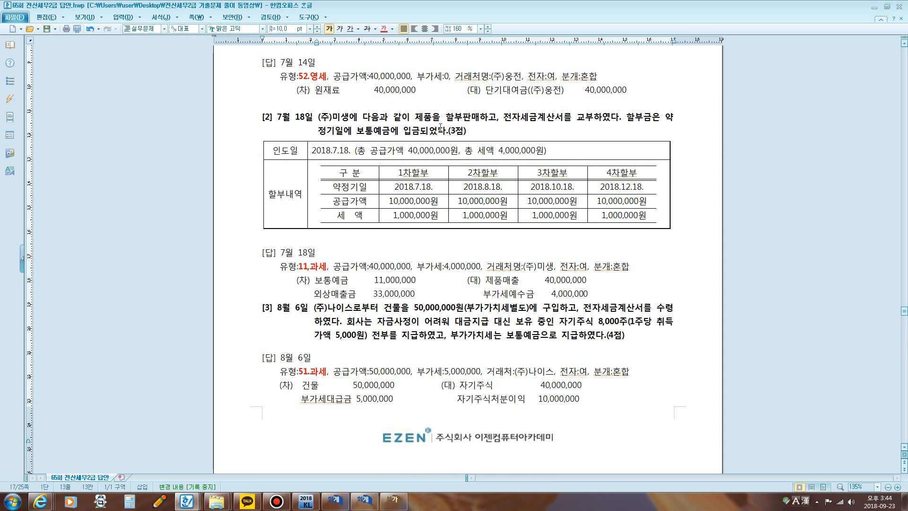
{"action": "left_click_drag", "start_coordinate": [450, 124], "coordinate": [476, 125]}
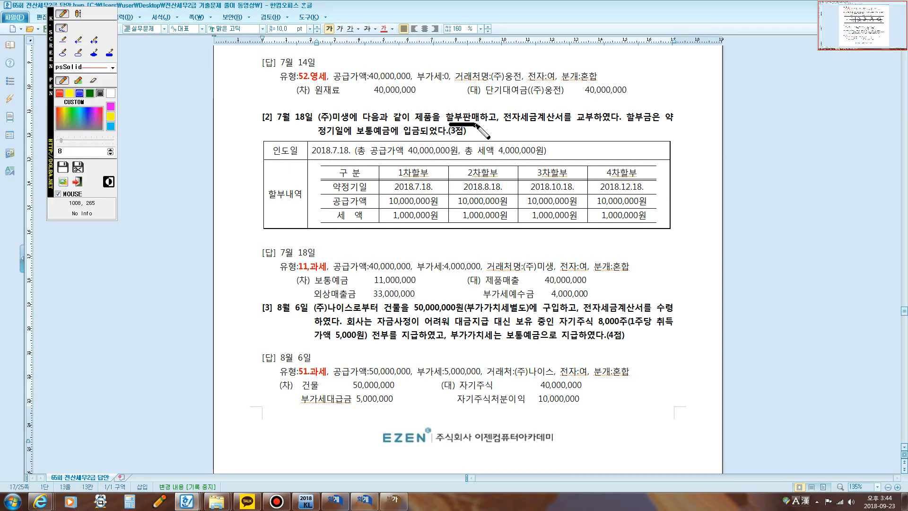
{"action": "left_click_drag", "start_coordinate": [334, 154], "coordinate": [346, 155]}
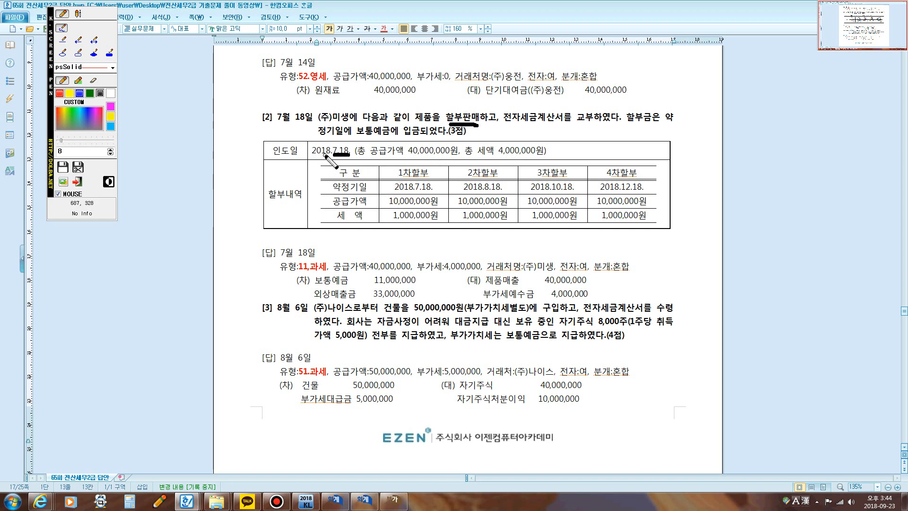
{"action": "mouse_move", "coordinate": [313, 154]}
{"action": "left_mouse_down"}
{"action": "mouse_move", "coordinate": [345, 170]}
{"action": "mouse_move", "coordinate": [365, 147]}
{"action": "mouse_move", "coordinate": [321, 139]}
{"action": "mouse_move", "coordinate": [310, 155]}
{"action": "left_mouse_up"}
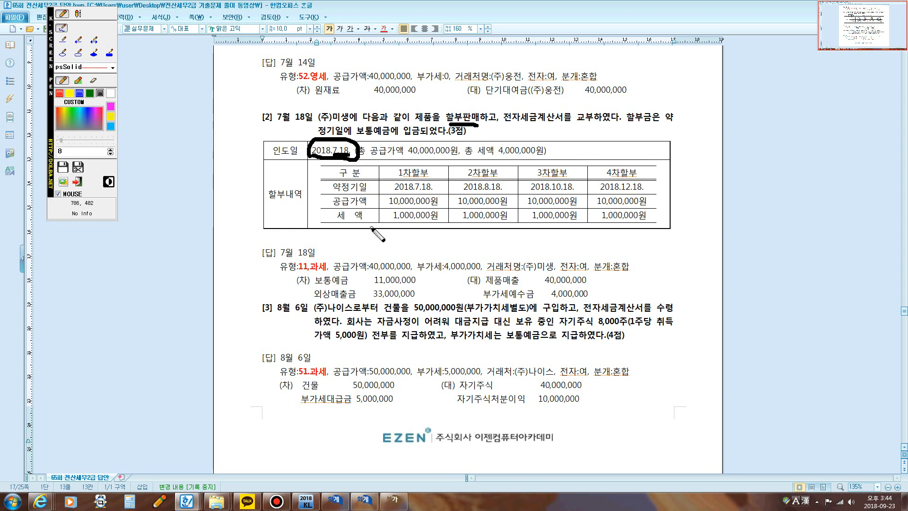
Step: Mark question [2]'s e-tax invoice and deposit wording and circle the four instalment columns, clearing the marks at the end
{"action": "mouse_move", "coordinate": [447, 125]}
{"action": "left_mouse_down"}
{"action": "mouse_move", "coordinate": [482, 107]}
{"action": "mouse_move", "coordinate": [498, 126]}
{"action": "mouse_move", "coordinate": [607, 133]}
{"action": "mouse_move", "coordinate": [681, 120]}
{"action": "left_mouse_up"}
{"action": "left_click_drag", "start_coordinate": [318, 132], "coordinate": [402, 134]}
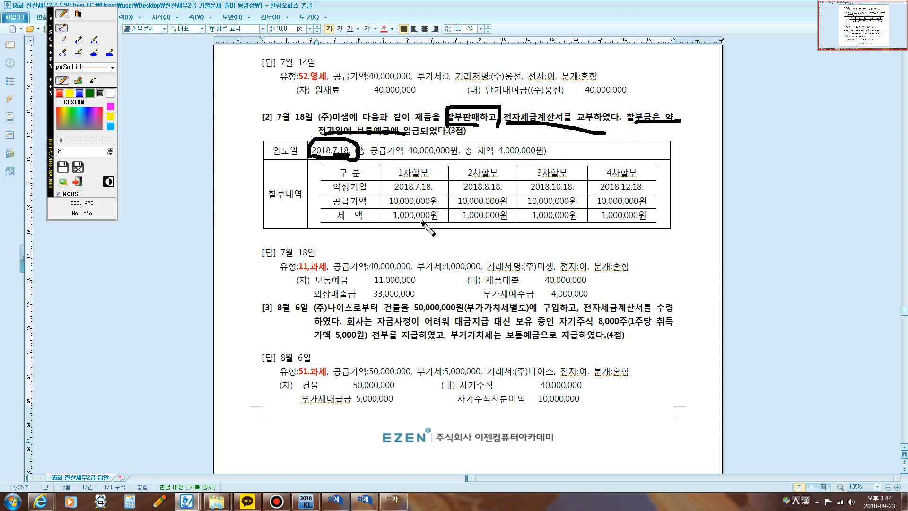
{"action": "mouse_move", "coordinate": [415, 227]}
{"action": "left_mouse_down"}
{"action": "mouse_move", "coordinate": [398, 229]}
{"action": "mouse_move", "coordinate": [376, 203]}
{"action": "mouse_move", "coordinate": [413, 174]}
{"action": "mouse_move", "coordinate": [428, 190]}
{"action": "mouse_move", "coordinate": [447, 180]}
{"action": "mouse_move", "coordinate": [454, 205]}
{"action": "mouse_move", "coordinate": [448, 223]}
{"action": "mouse_move", "coordinate": [433, 226]}
{"action": "mouse_move", "coordinate": [468, 175]}
{"action": "mouse_move", "coordinate": [528, 192]}
{"action": "mouse_move", "coordinate": [501, 228]}
{"action": "mouse_move", "coordinate": [468, 222]}
{"action": "mouse_move", "coordinate": [539, 177]}
{"action": "mouse_move", "coordinate": [591, 203]}
{"action": "mouse_move", "coordinate": [539, 226]}
{"action": "mouse_move", "coordinate": [585, 224]}
{"action": "mouse_move", "coordinate": [601, 184]}
{"action": "mouse_move", "coordinate": [645, 176]}
{"action": "mouse_move", "coordinate": [667, 223]}
{"action": "mouse_move", "coordinate": [620, 234]}
{"action": "mouse_move", "coordinate": [586, 230]}
{"action": "left_mouse_up"}
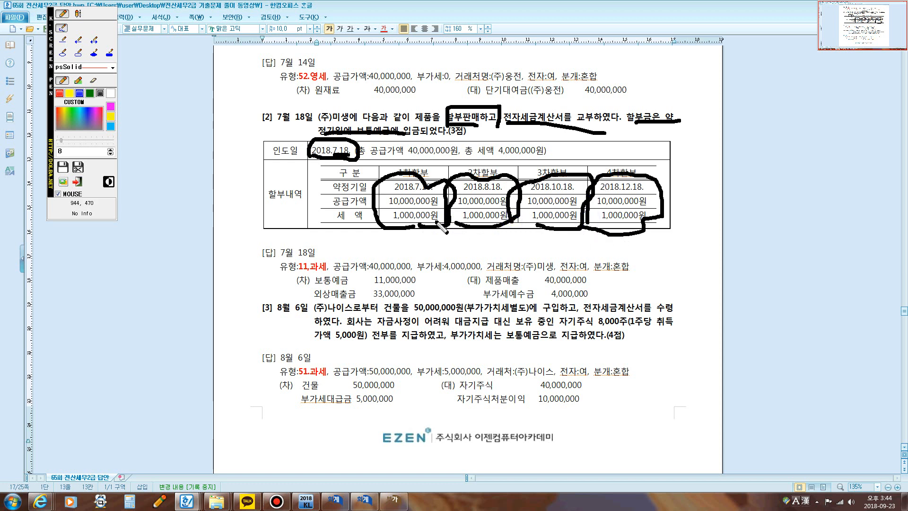
{"action": "mouse_move", "coordinate": [377, 191]}
{"action": "left_mouse_down"}
{"action": "mouse_move", "coordinate": [644, 194]}
{"action": "mouse_move", "coordinate": [659, 208]}
{"action": "mouse_move", "coordinate": [657, 223]}
{"action": "mouse_move", "coordinate": [373, 203]}
{"action": "left_mouse_up"}
{"action": "key", "text": "Escape"}
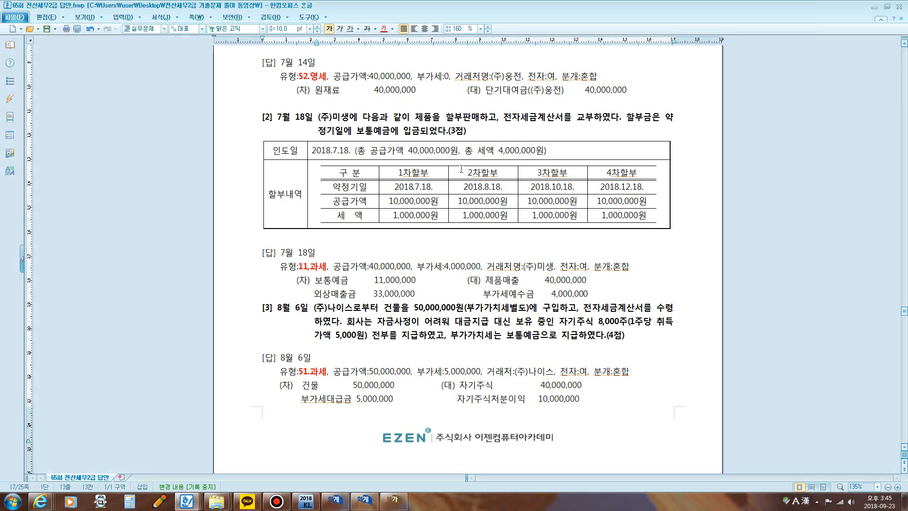
Step: Circle the first instalment's supply value and tax in question [2]'s table, and clear the mark
{"action": "scroll", "coordinate": [414, 323], "scroll_direction": "up", "scroll_amount": 1}
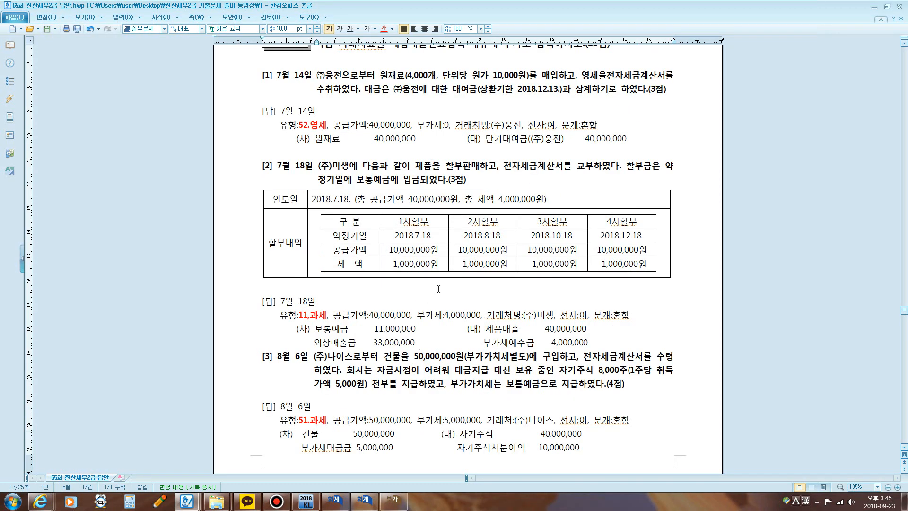
{"action": "key", "text": "F9"}
{"action": "mouse_move", "coordinate": [401, 275]}
{"action": "left_mouse_down"}
{"action": "mouse_move", "coordinate": [375, 251]}
{"action": "mouse_move", "coordinate": [436, 239]}
{"action": "mouse_move", "coordinate": [393, 280]}
{"action": "mouse_move", "coordinate": [381, 279]}
{"action": "left_mouse_up"}
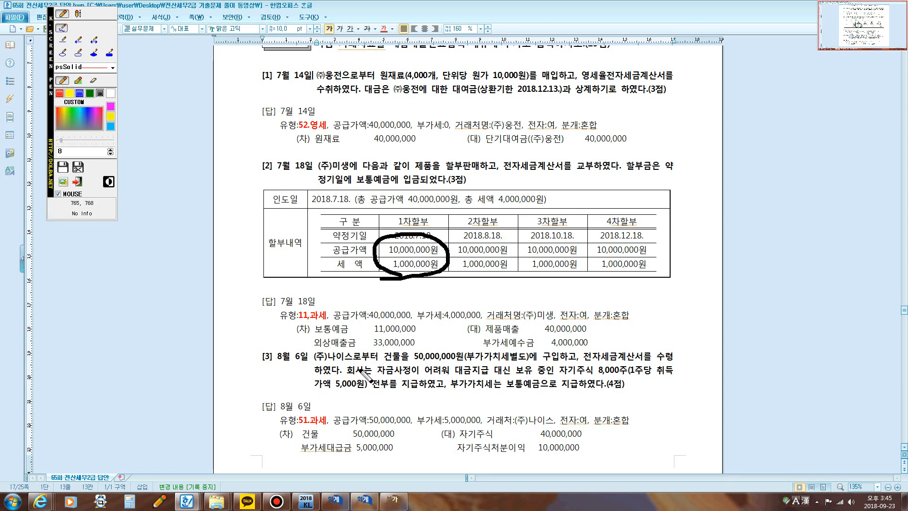
{"action": "key", "text": "Escape"}
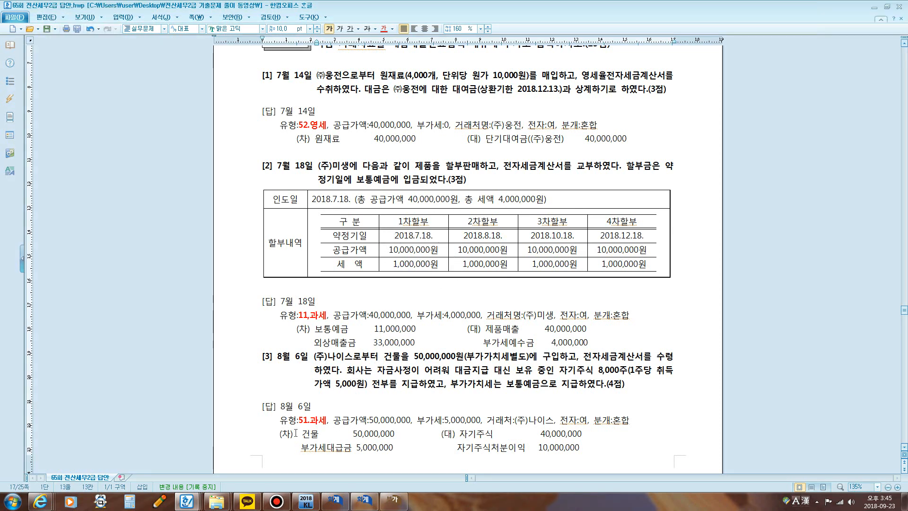
Step: Insert the note 매출+세금계산서발행 after 11.과세 in the July 18 answer
{"action": "scroll", "coordinate": [312, 334], "scroll_direction": "down", "scroll_amount": 2}
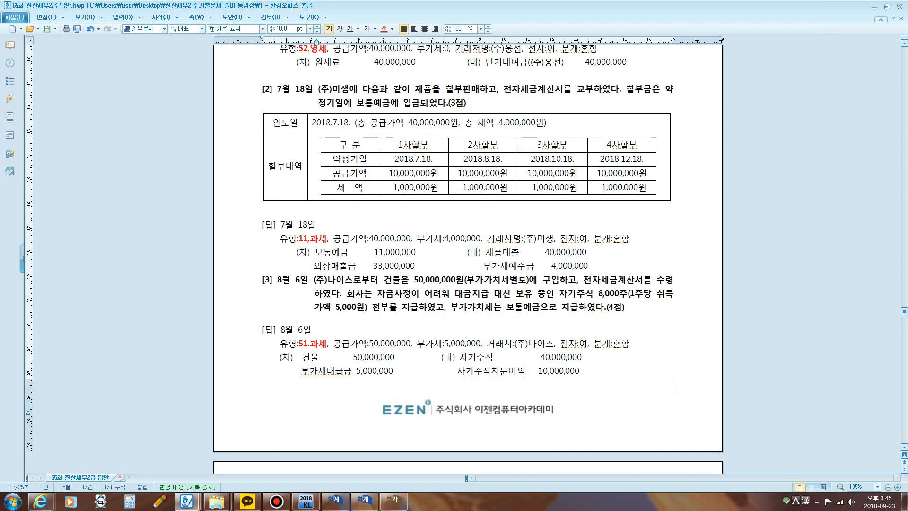
{"action": "left_click_drag", "start_coordinate": [328, 239], "coordinate": [298, 239]}
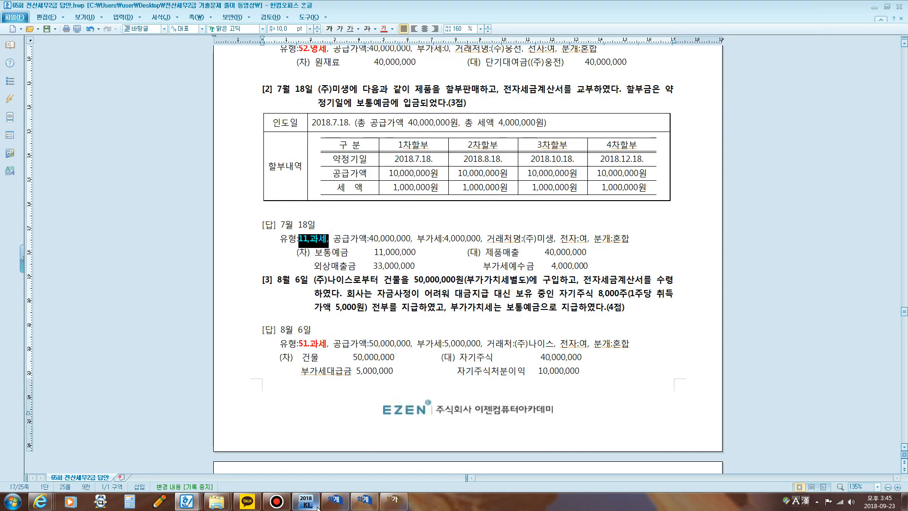
{"action": "left_click", "coordinate": [330, 243]}
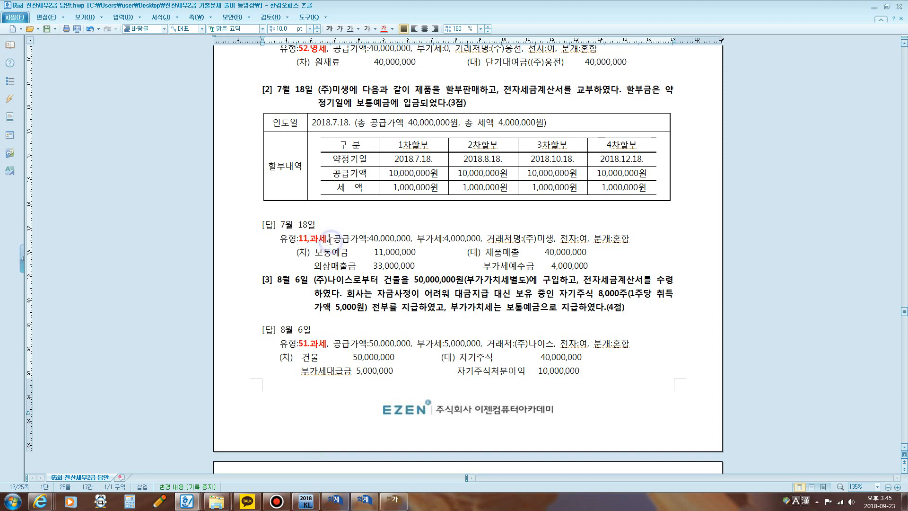
{"action": "type", "text": "ㅁㅐ출"}
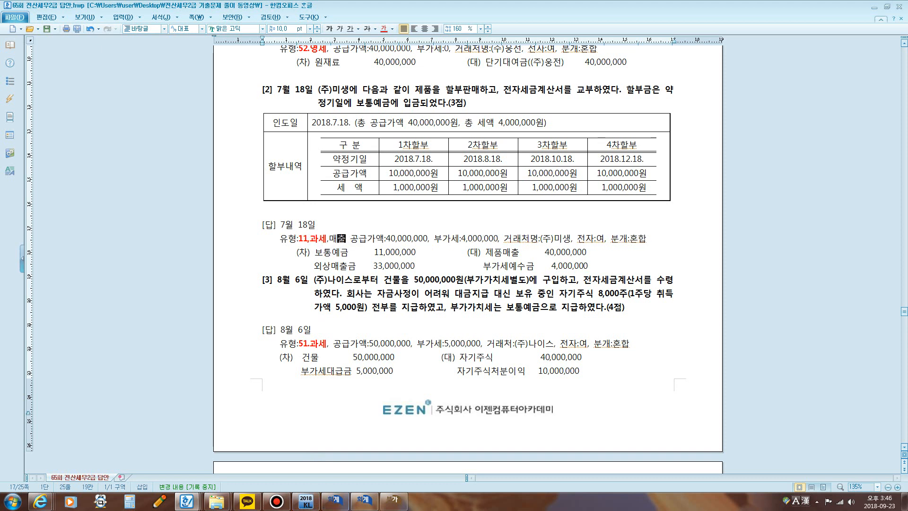
{"action": "type", "text": "+세금계"}
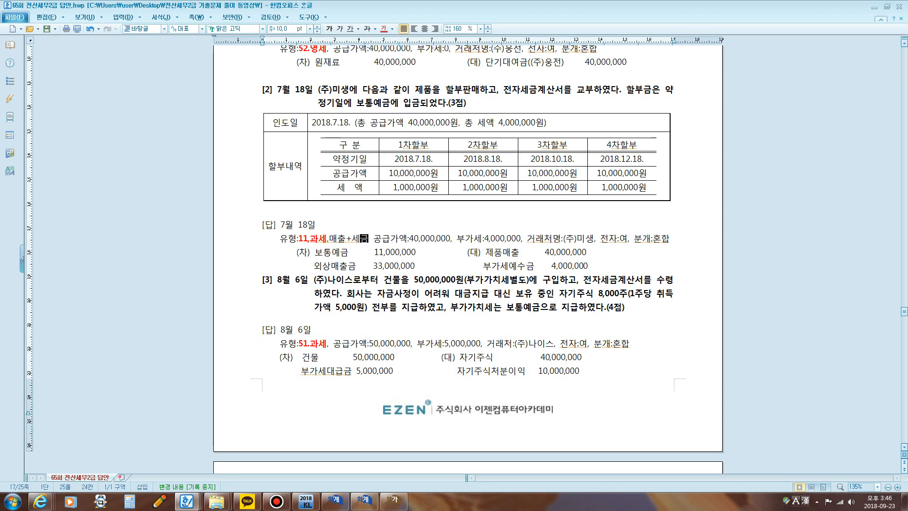
{"action": "type", "text": "산ㅅㅓ발행"}
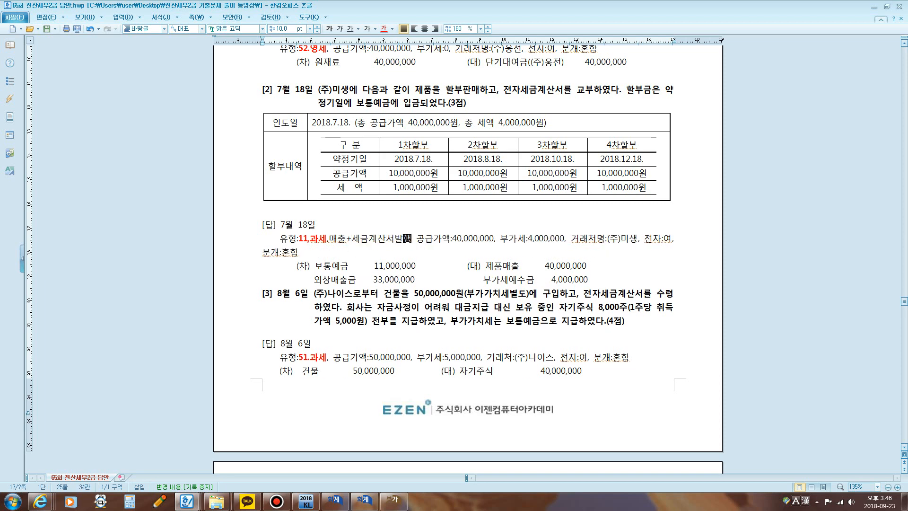
Step: Switch to KcLep's 매입매출전표입력 window with question [2] visible behind it, and set the voucher day to July 18
{"action": "scroll", "coordinate": [468, 260], "scroll_direction": "down", "scroll_amount": 1}
{"action": "left_click", "coordinate": [364, 501]}
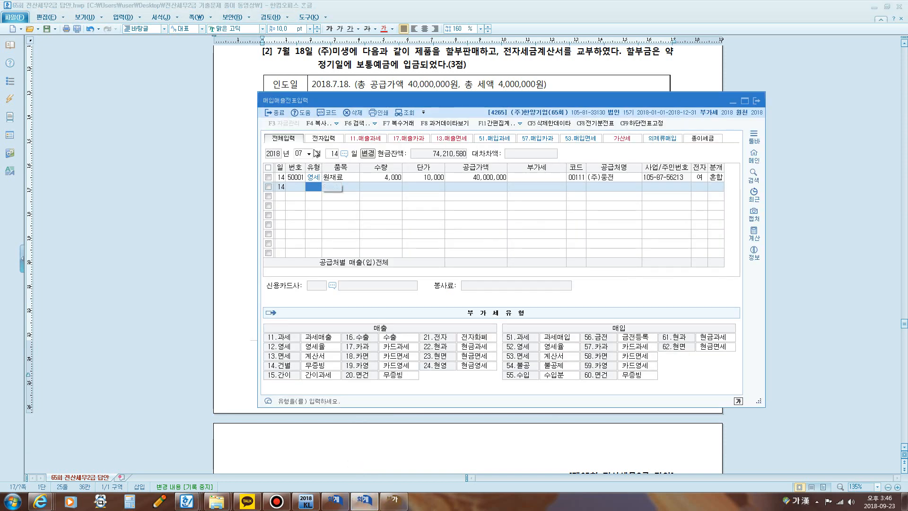
{"action": "left_click", "coordinate": [334, 154]}
{"action": "type", "text": "18"}
{"action": "key", "text": "Return"}
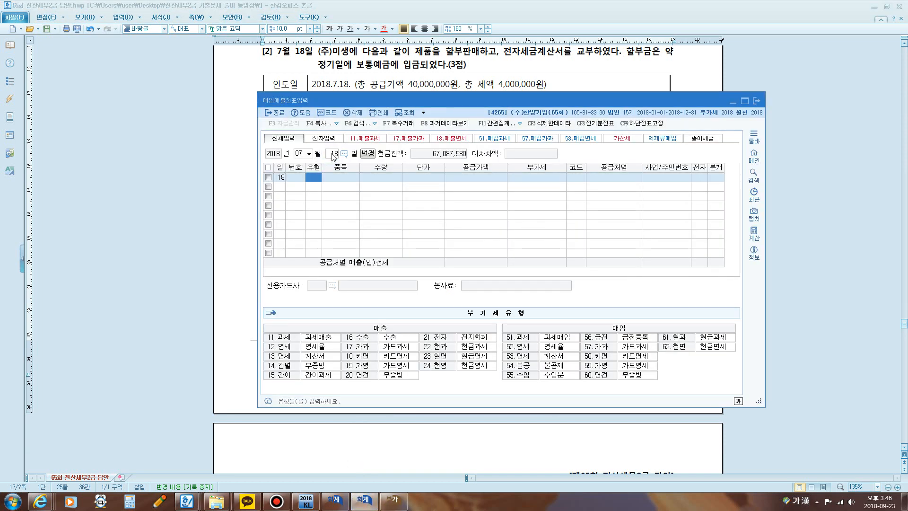
Step: Enter a sales line of type 11 과세 for item 제품 with supply value 40,000,000, accepting the VAT of 4,000,000
{"action": "type", "text": "11"}
{"action": "key", "text": "Return"}
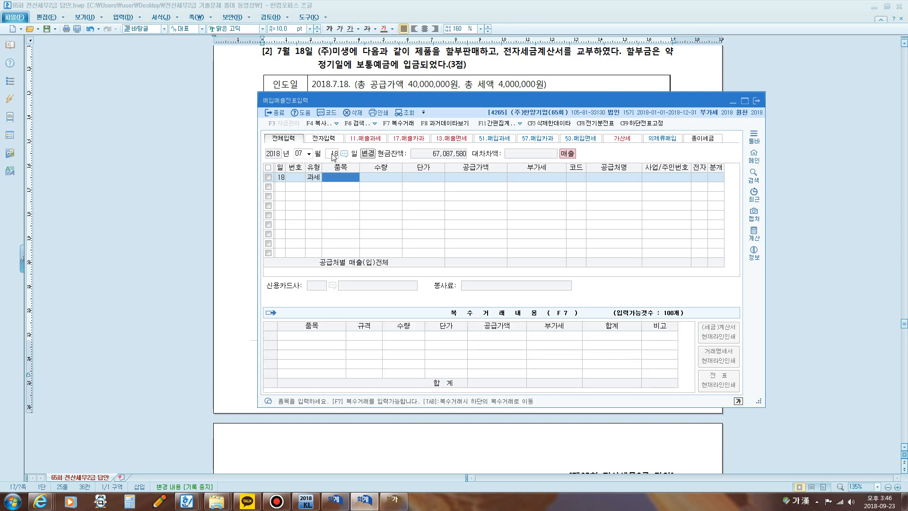
{"action": "type", "text": "제품"}
{"action": "key", "text": "Return"}
{"action": "key", "text": "Return"}
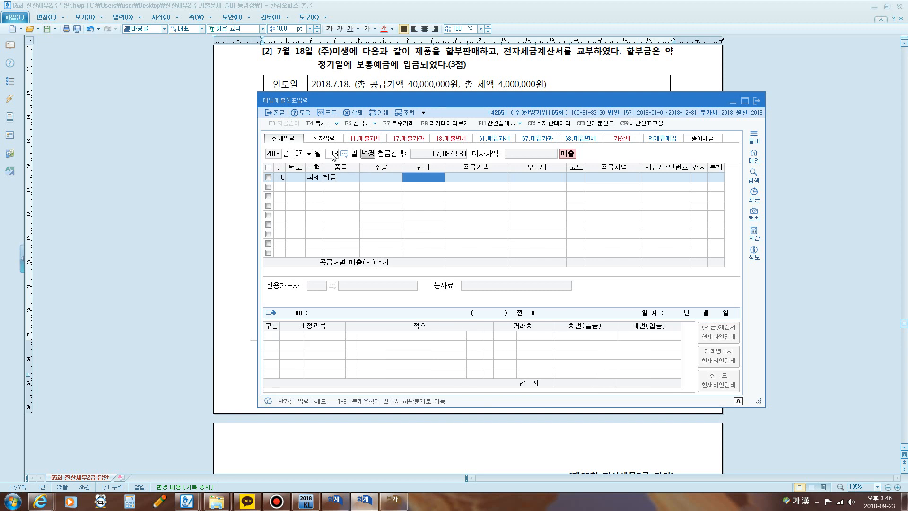
{"action": "key", "text": "Return"}
{"action": "type", "text": "4"}
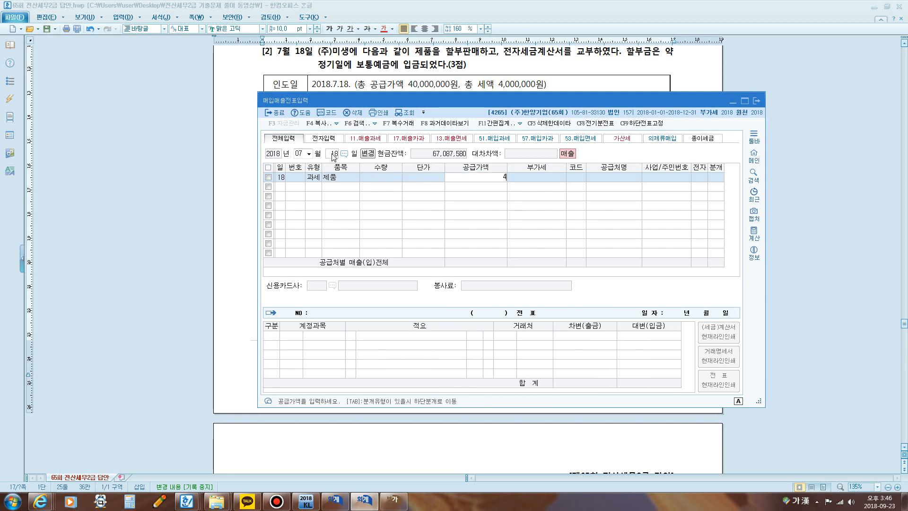
{"action": "type", "text": "0,000,000"}
{"action": "key", "text": "Return"}
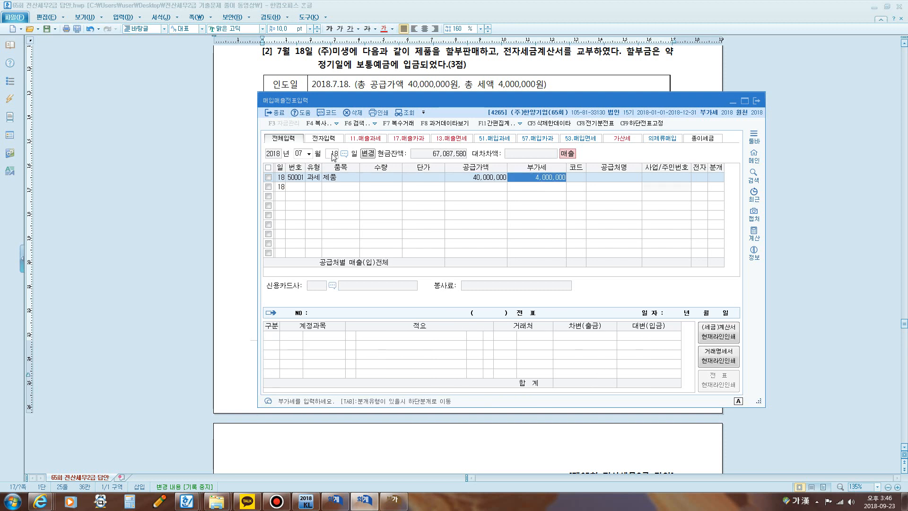
{"action": "key", "text": "Return"}
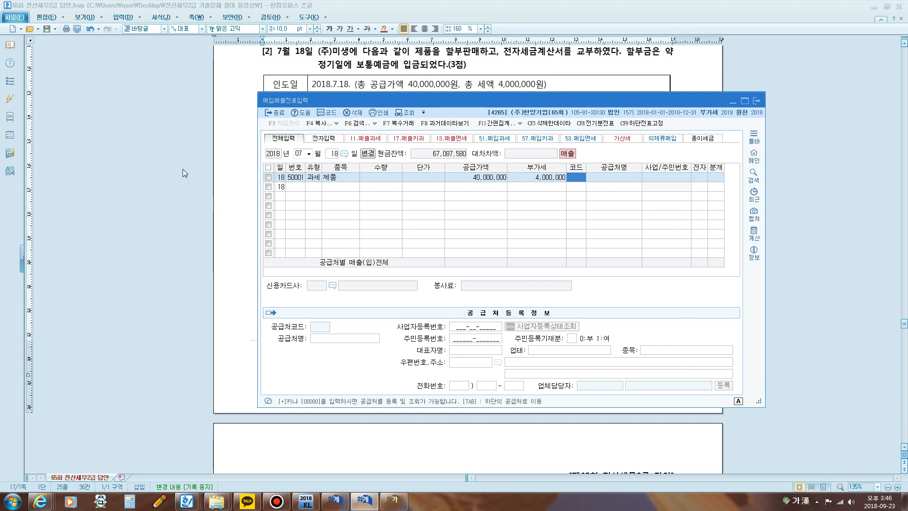
Step: Move the voucher window below the question's text, and set the customer to 00108 (주)미생 and the electronic invoice flag to 여
{"action": "left_click_drag", "start_coordinate": [356, 103], "coordinate": [342, 159]}
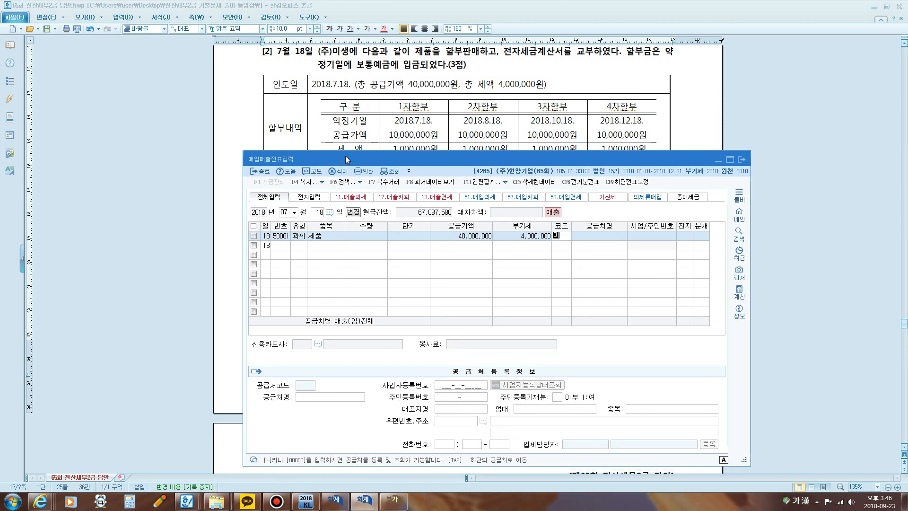
{"action": "type", "text": "생"}
{"action": "key", "text": "Return"}
{"action": "key", "text": "Return"}
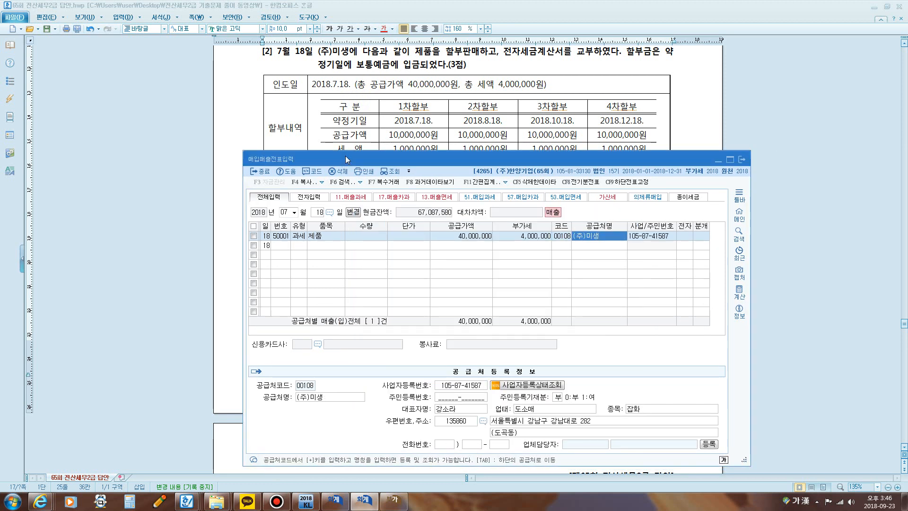
{"action": "type", "text": "1"}
Step: Set the July 18 sale's journal type to 혼합, move the voucher window up, and keep the 부가세예수금 and 제품매출 credit lines
{"action": "key", "text": "Return"}
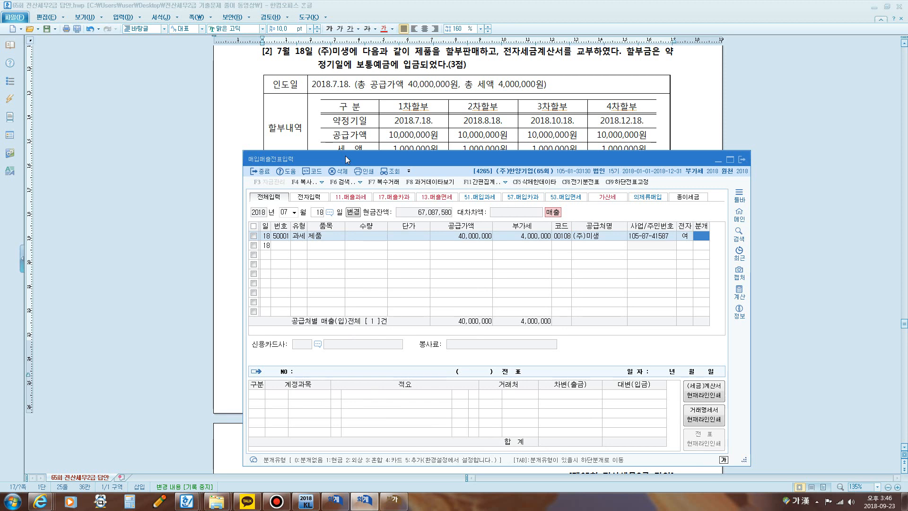
{"action": "type", "text": "3"}
{"action": "key", "text": "Return"}
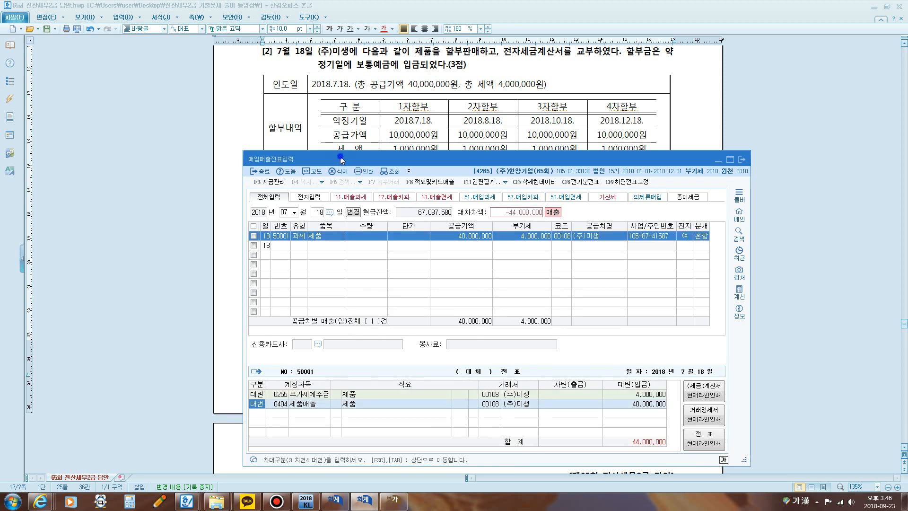
{"action": "left_click_drag", "start_coordinate": [345, 159], "coordinate": [355, 77]}
{"action": "key", "text": "Return"}
{"action": "key", "text": "Return"}
{"action": "key", "text": "Return"}
{"action": "key", "text": "Return"}
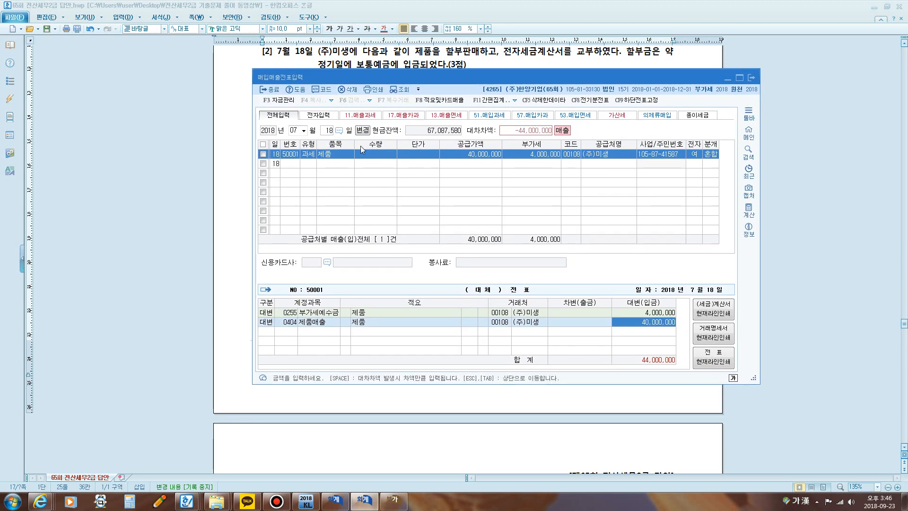
Step: Add debit lines for 0103 보통예금 of 11,000,000 and account 108 외상매출금 for the remaining 33,000,000
{"action": "type", "text": "3"}
{"action": "key", "text": "Return"}
{"action": "type", "text": "103"}
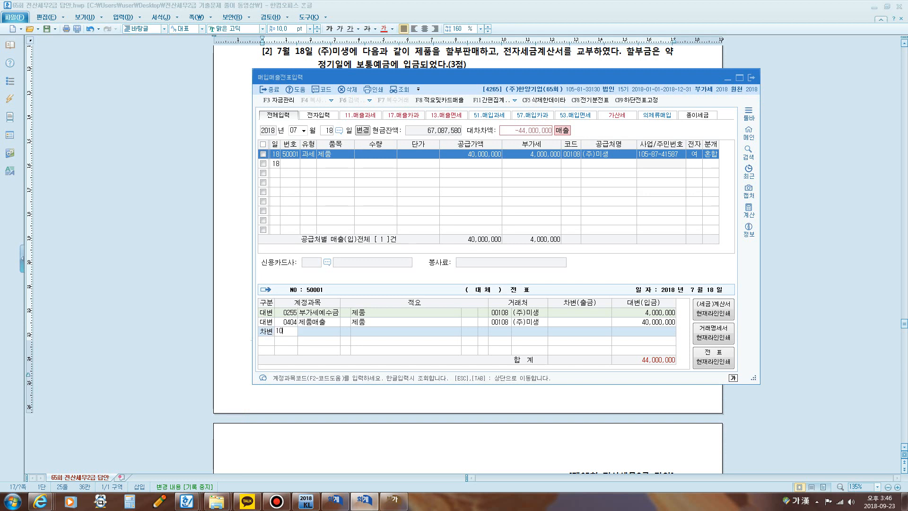
{"action": "key", "text": "Return"}
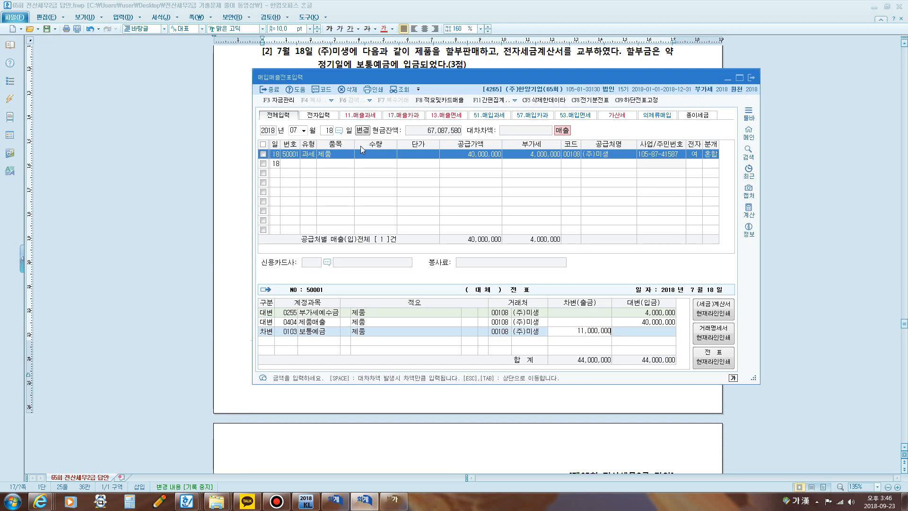
{"action": "key", "text": "Return"}
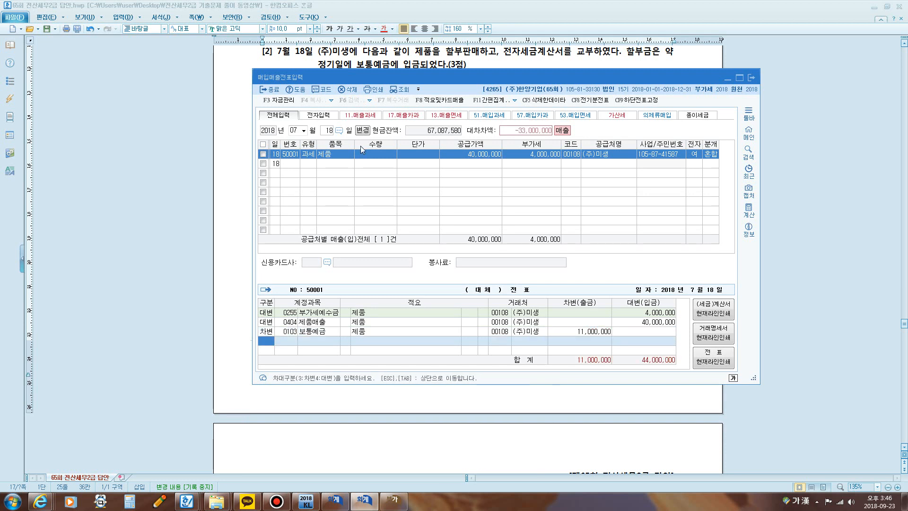
{"action": "type", "text": "3108"}
{"action": "key", "text": "Return"}
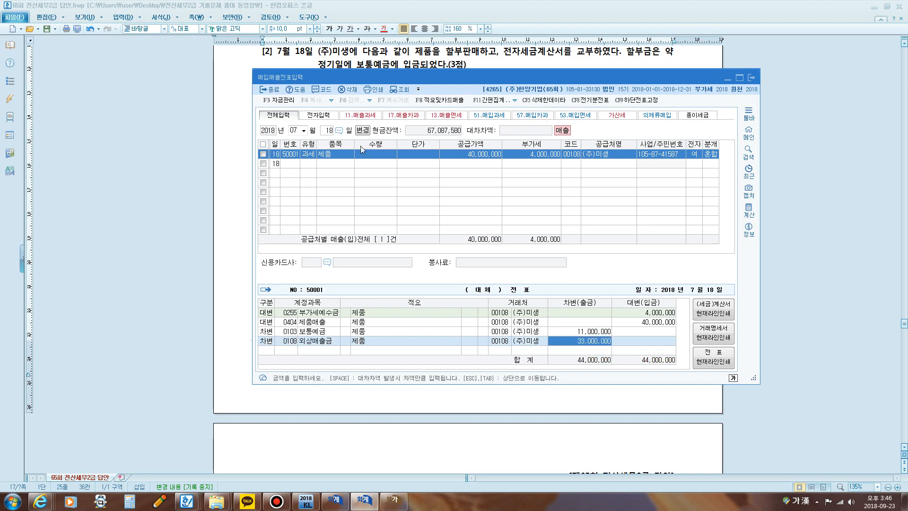
Step: Switch to the 부가가치세신고서 window, mark the taxable 세금계산서발급분 row with the screen pen, and re-query the July to September return
{"action": "left_click", "coordinate": [394, 503]}
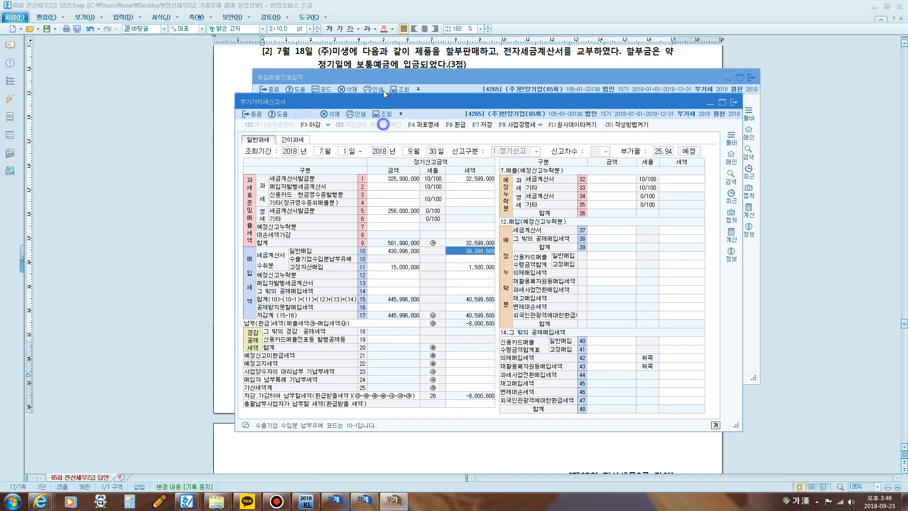
{"action": "left_click_drag", "start_coordinate": [385, 127], "coordinate": [383, 81]}
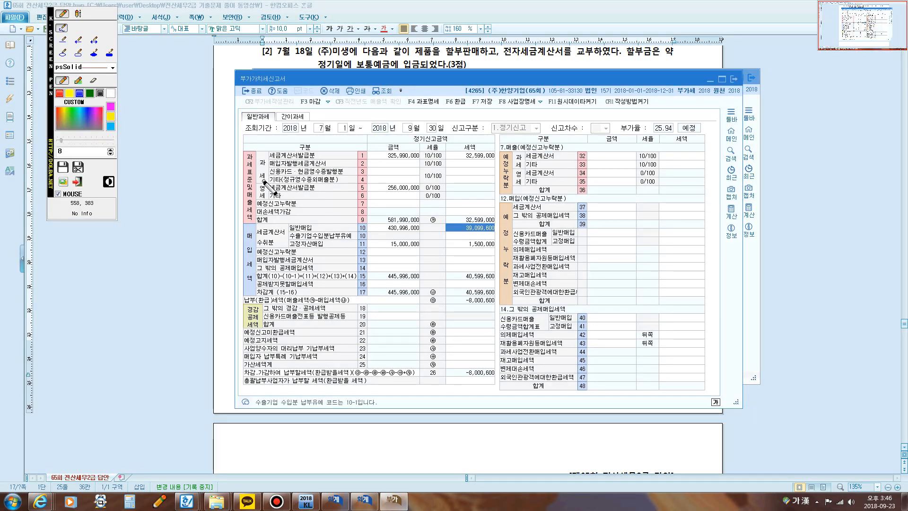
{"action": "mouse_move", "coordinate": [265, 183]}
{"action": "left_mouse_down"}
{"action": "mouse_move", "coordinate": [251, 175]}
{"action": "mouse_move", "coordinate": [259, 156]}
{"action": "mouse_move", "coordinate": [262, 188]}
{"action": "mouse_move", "coordinate": [289, 159]}
{"action": "mouse_move", "coordinate": [504, 155]}
{"action": "mouse_move", "coordinate": [455, 145]}
{"action": "mouse_move", "coordinate": [362, 153]}
{"action": "left_mouse_up"}
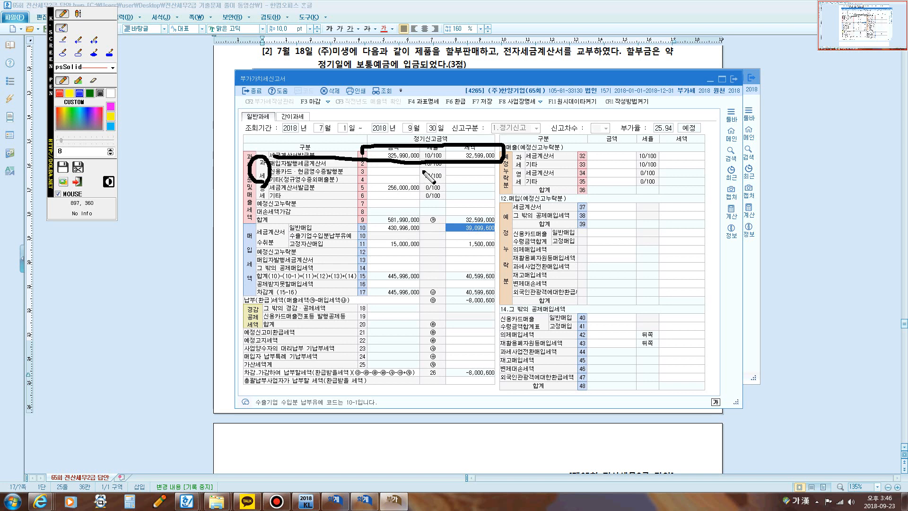
{"action": "key", "text": "Escape"}
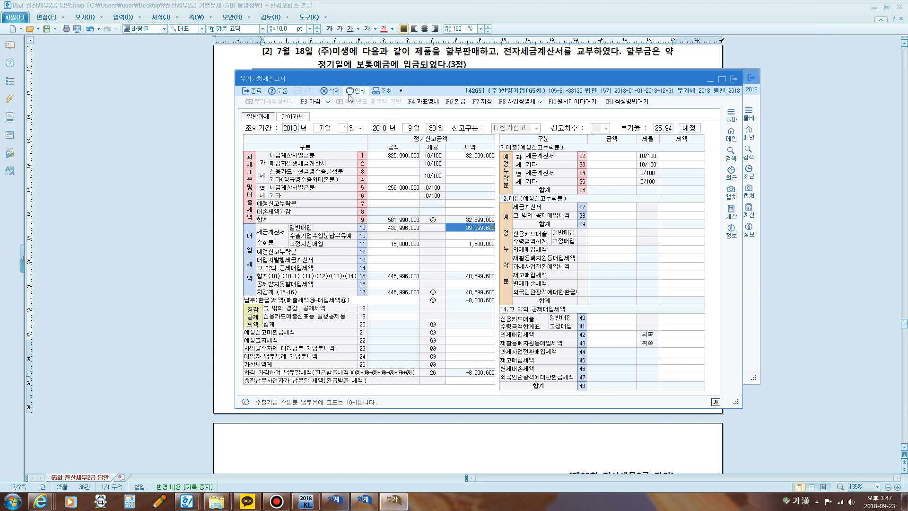
{"action": "left_click", "coordinate": [385, 91]}
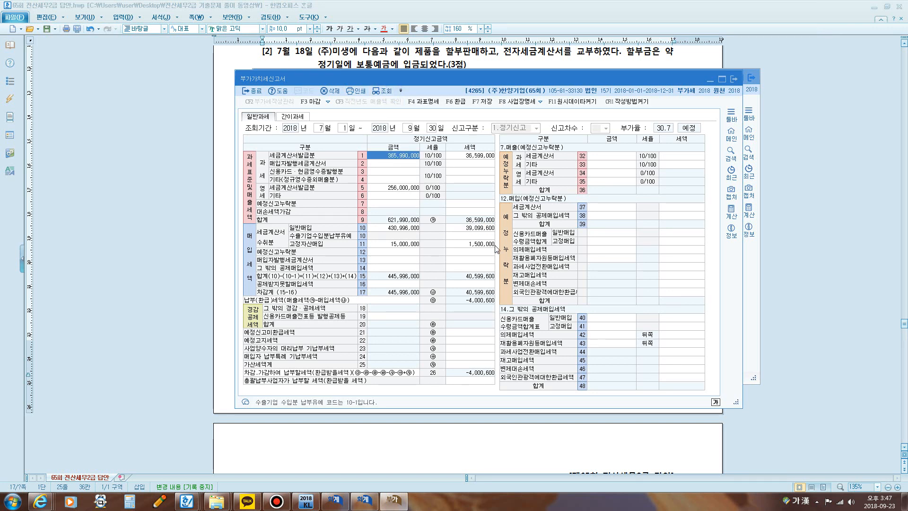
{"action": "left_click", "coordinate": [473, 156]}
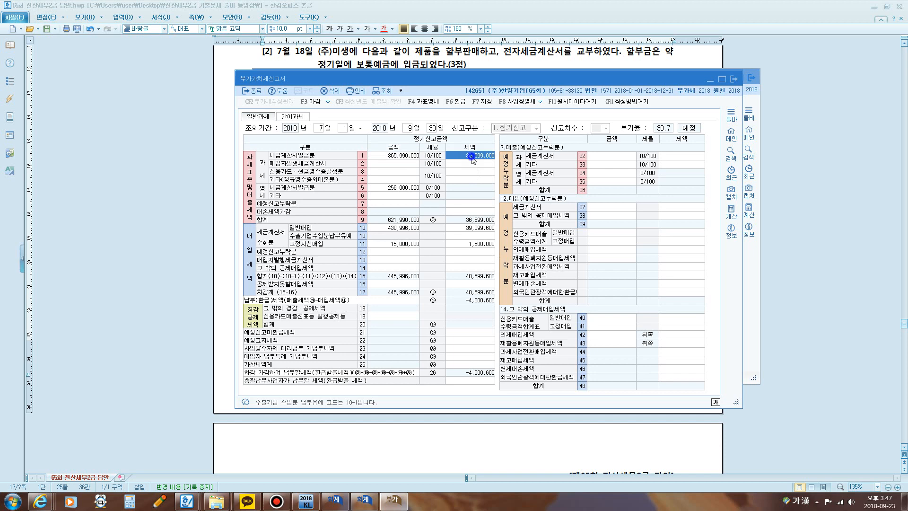
Step: Return to the Hangul answer document and insert the note 매입+세금계산서수취 after 51.과세 in the August 6 answer
{"action": "left_click", "coordinate": [620, 66]}
{"action": "scroll", "coordinate": [480, 152], "scroll_direction": "down", "scroll_amount": 5}
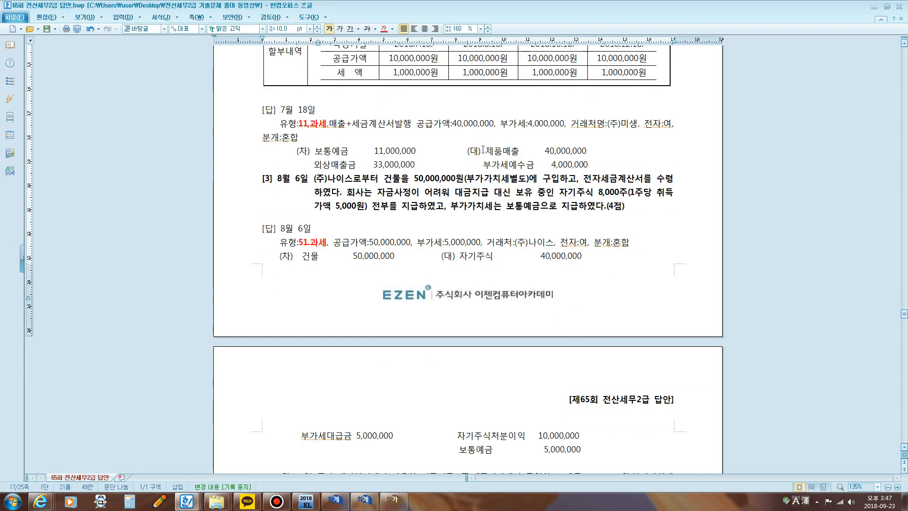
{"action": "scroll", "coordinate": [476, 152], "scroll_direction": "down", "scroll_amount": 2}
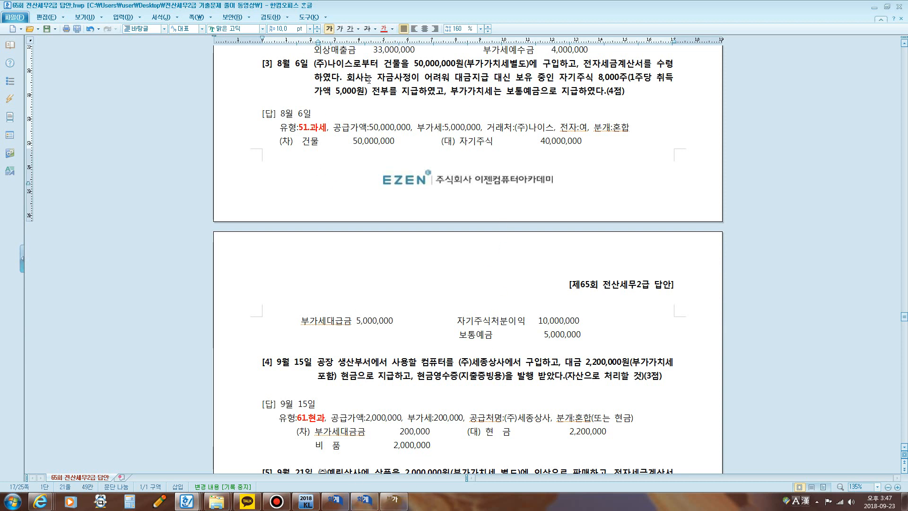
{"action": "left_click", "coordinate": [329, 128]}
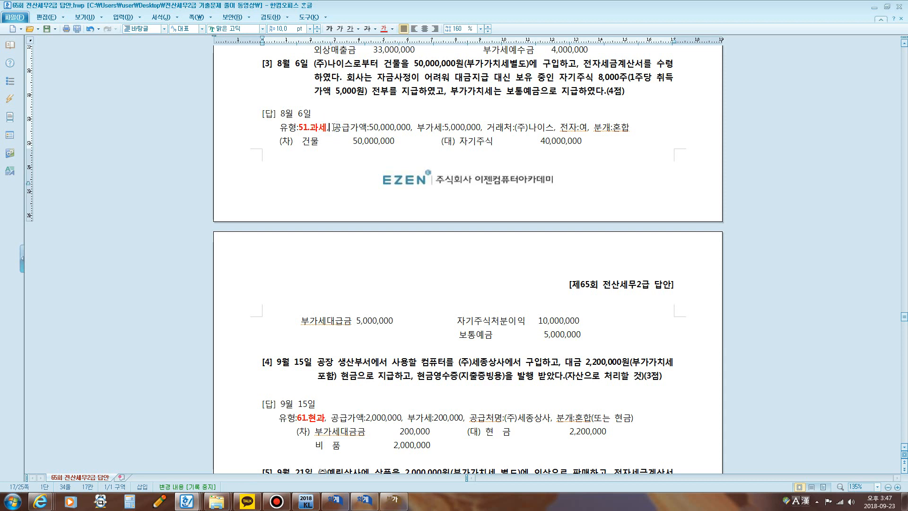
{"action": "type", "text": "a"}
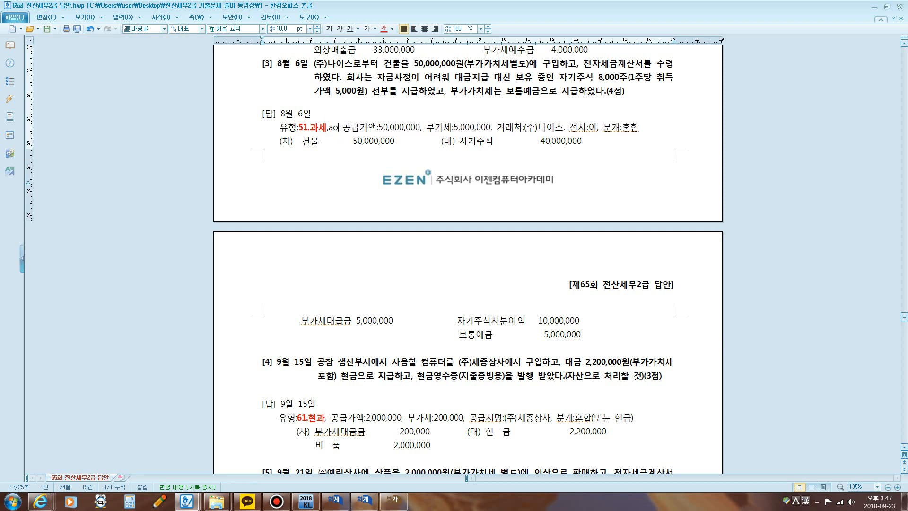
{"action": "key", "text": "BackSpace"}
{"action": "key", "text": "Hangul"}
{"action": "type", "text": "매입"}
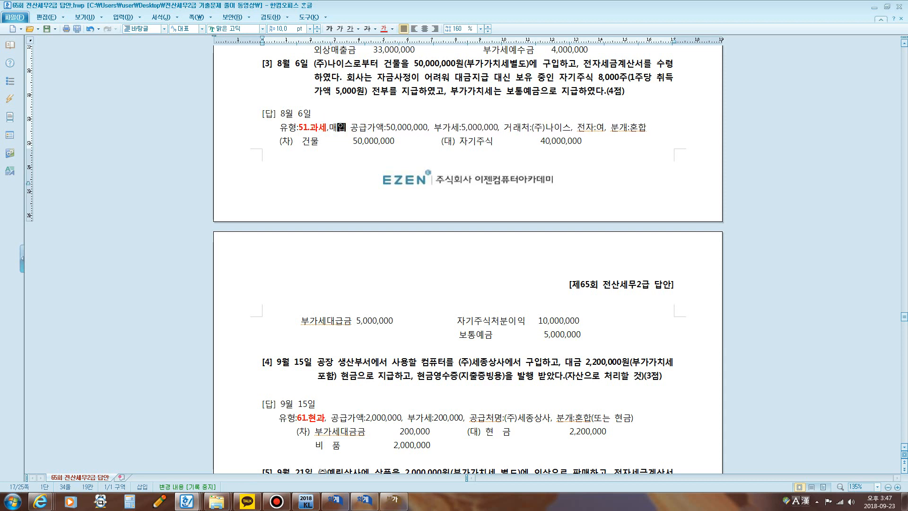
{"action": "type", "text": "+세금"}
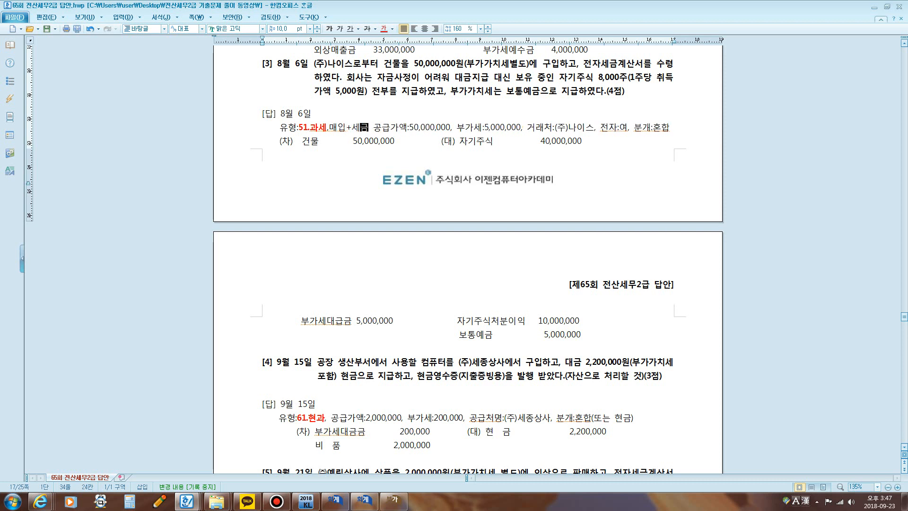
{"action": "type", "text": "계산서"}
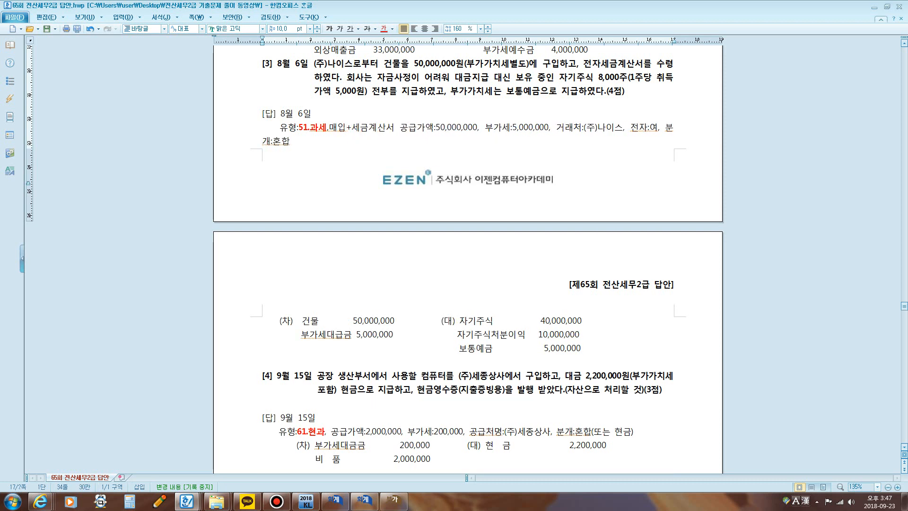
{"action": "type", "text": "수취"}
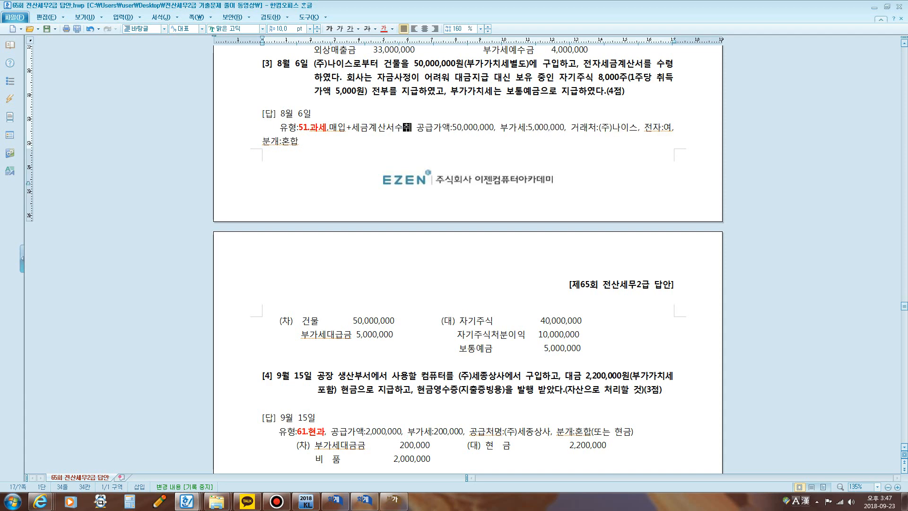
Step: Switch to KcLep's 매입매출전표입력 window and set the voucher date to August 6
{"action": "left_click", "coordinate": [376, 499]}
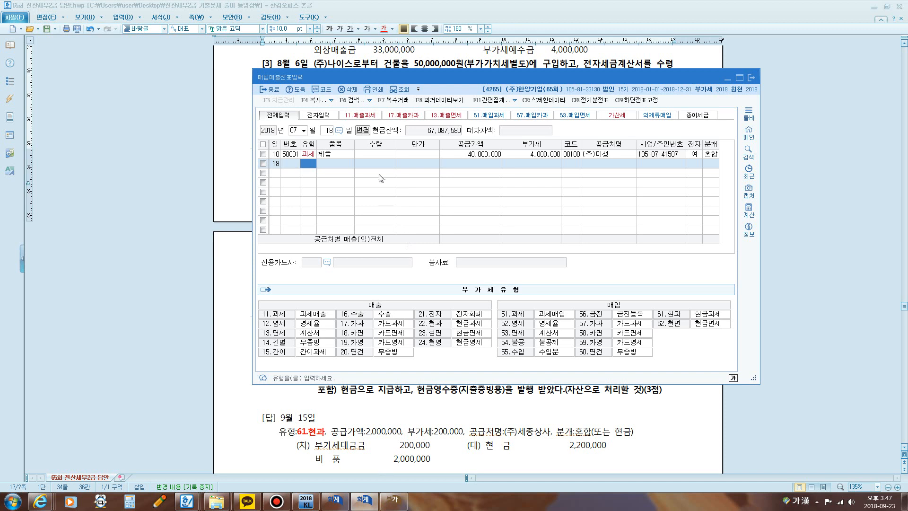
{"action": "left_click", "coordinate": [294, 131]}
{"action": "type", "text": "8"}
{"action": "key", "text": "Return"}
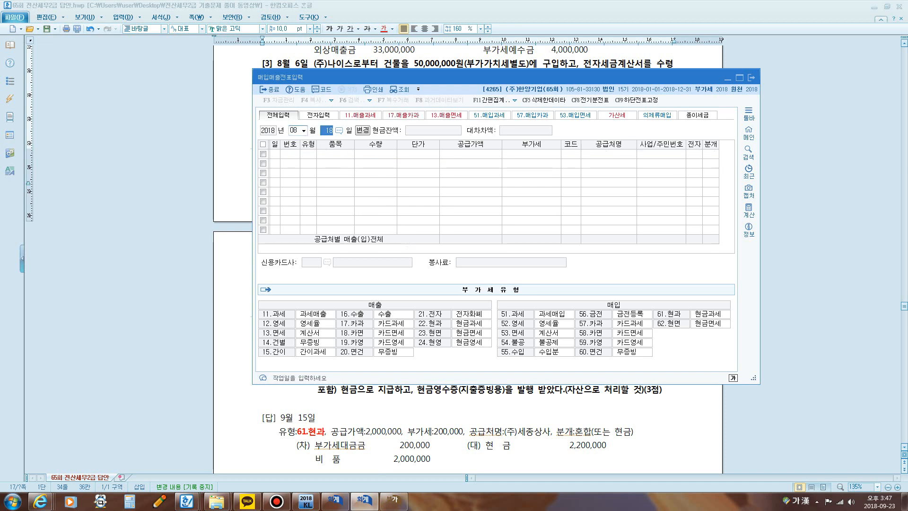
{"action": "type", "text": "6"}
{"action": "key", "text": "Return"}
Step: Enter a purchase line of type 51 과세 for item 건물 with supply value 50,000,000, accepting the VAT of 5,000,000
{"action": "type", "text": "51"}
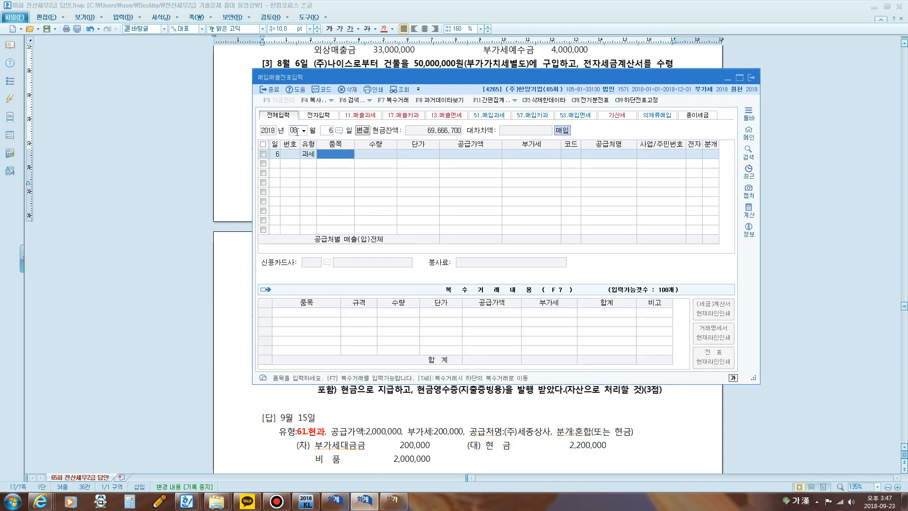
{"action": "type", "text": "건물"}
{"action": "key", "text": "Return"}
{"action": "key", "text": "Return"}
{"action": "key", "text": "Return"}
{"action": "type", "text": "50,000,000"}
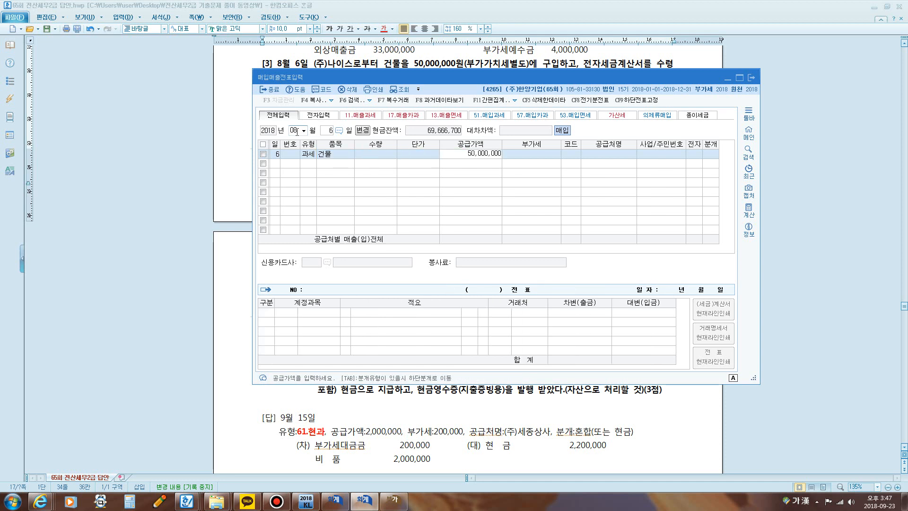
{"action": "key", "text": "Return"}
Step: Set the supplier to 00110 (주)나이스, the electronic invoice flag to 여, and the journal type to 혼합
{"action": "key", "text": "Return"}
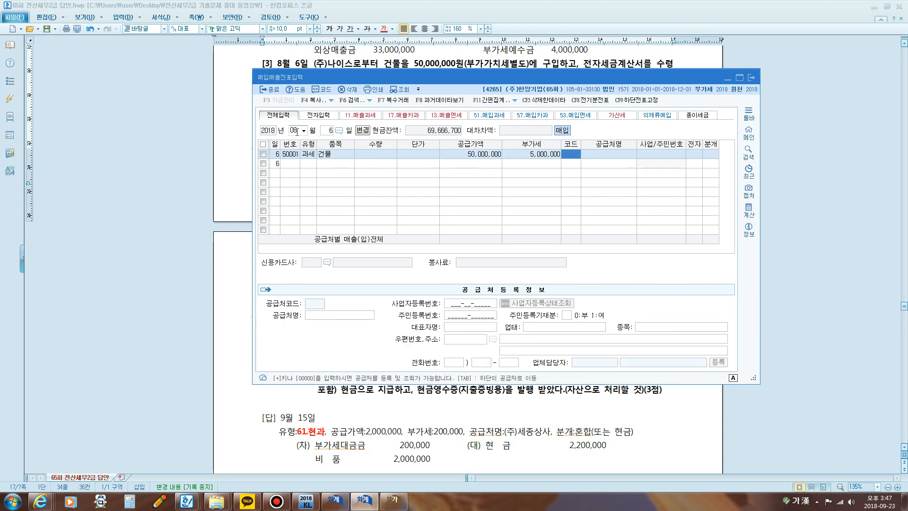
{"action": "type", "text": "ㄴㅏ이"}
{"action": "key", "text": "Return"}
{"action": "key", "text": "Return"}
{"action": "key", "text": "Return"}
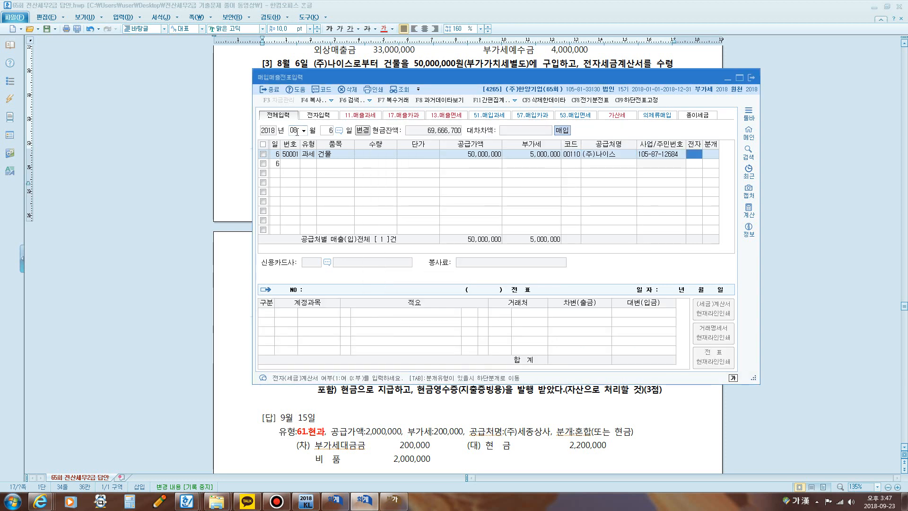
{"action": "type", "text": "1"}
{"action": "key", "text": "Return"}
{"action": "type", "text": "3"}
{"action": "key", "text": "Return"}
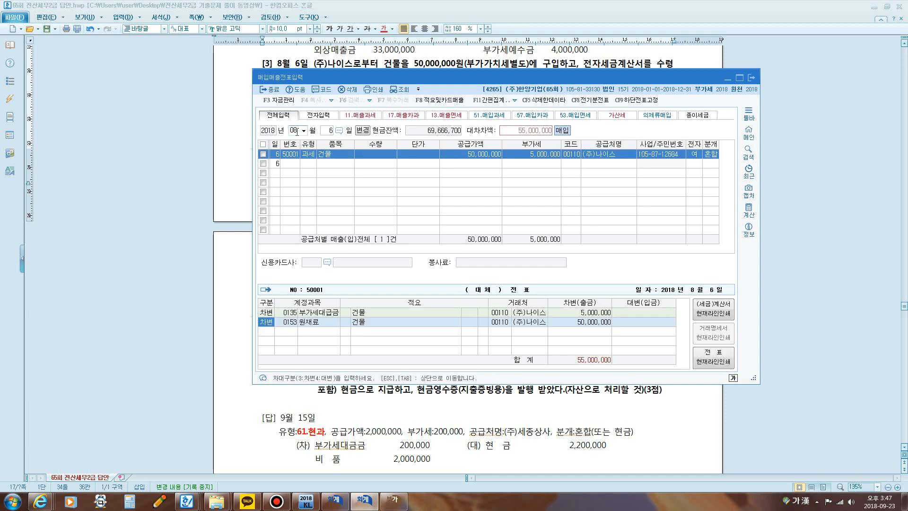
Step: Move the voucher window clear of question [3], change the 원재료 debit line's account to 0202 건물, and start a credit line
{"action": "left_click_drag", "start_coordinate": [312, 76], "coordinate": [360, 108]}
{"action": "left_click", "coordinate": [331, 355]}
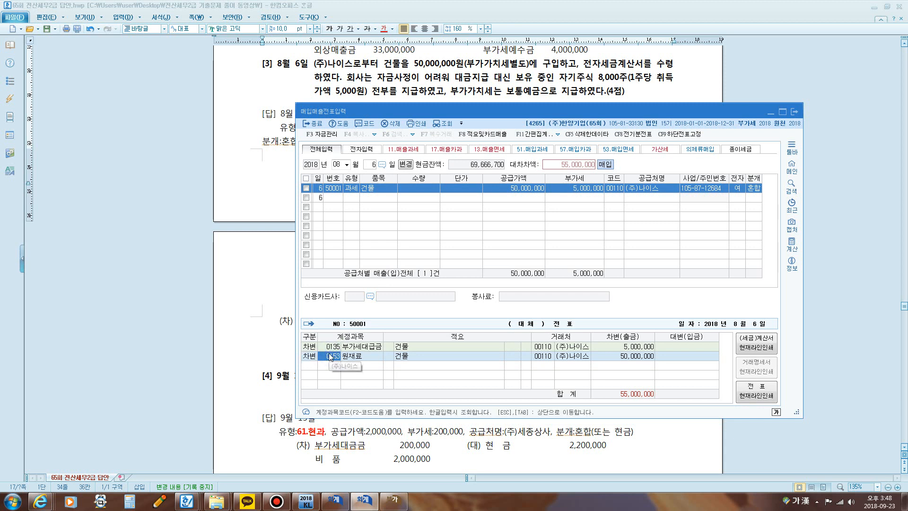
{"action": "type", "text": "건물"}
{"action": "key", "text": "Return"}
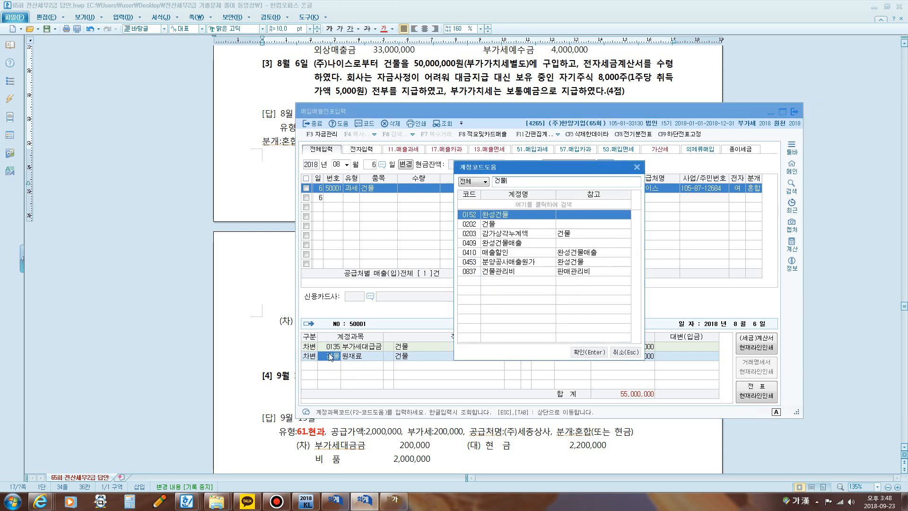
{"action": "key", "text": "Down"}
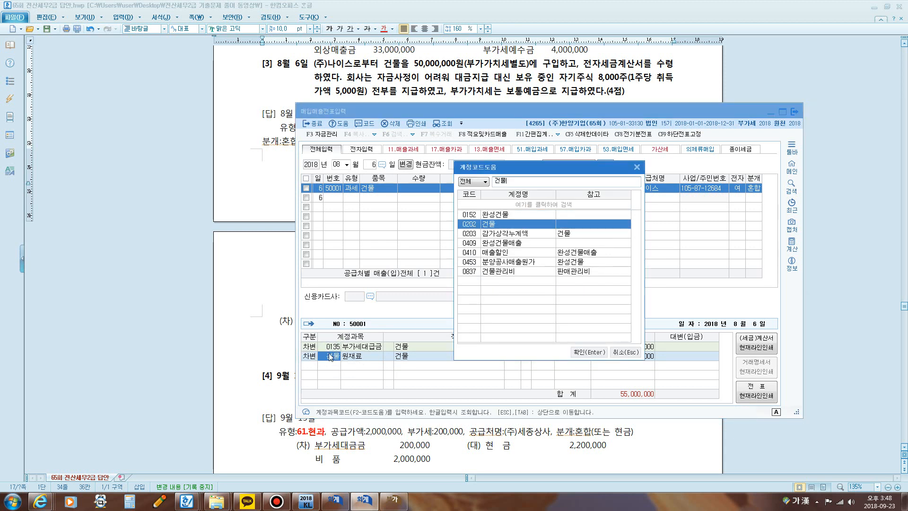
{"action": "key", "text": "Return"}
{"action": "key", "text": "Return"}
{"action": "key", "text": "Return"}
{"action": "key", "text": "4"}
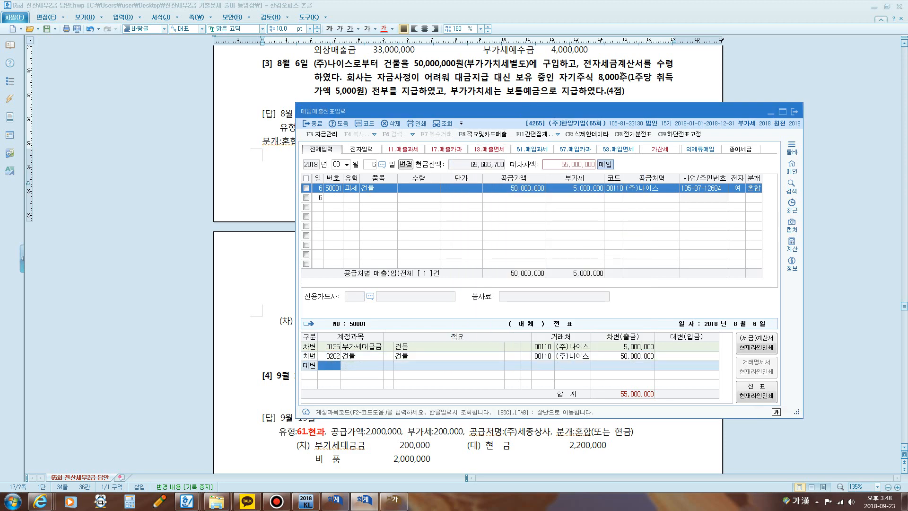
Step: Underline the 자기주식 8,000주 and 가액 5,000원 wording in question [3] with the screen pen, and return to the voucher window
{"action": "key", "text": "super"}
{"action": "left_click", "coordinate": [570, 85]}
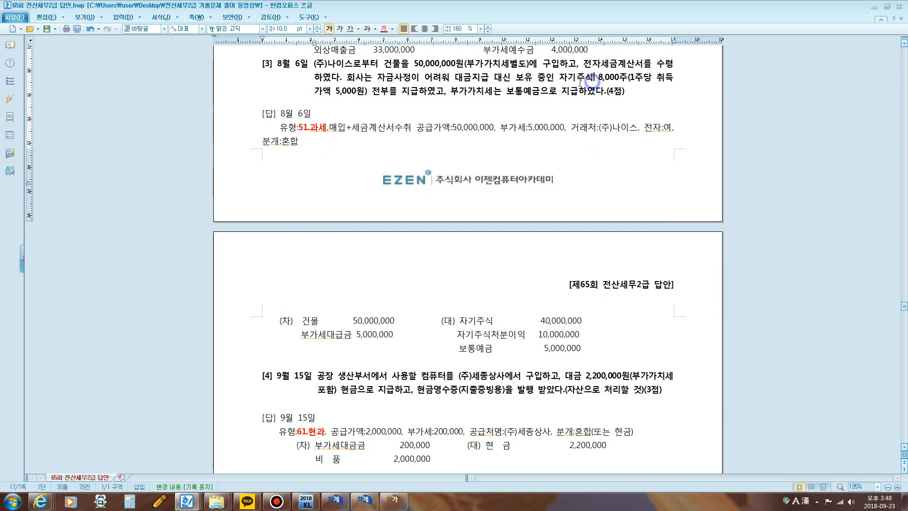
{"action": "key", "text": "F12"}
{"action": "left_click_drag", "start_coordinate": [563, 81], "coordinate": [646, 85]}
{"action": "left_click_drag", "start_coordinate": [320, 94], "coordinate": [355, 95]}
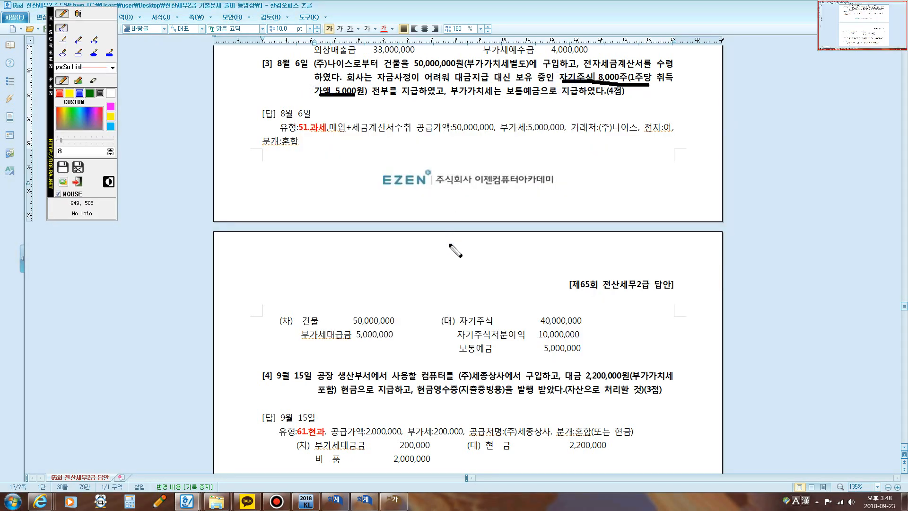
{"action": "key", "text": "F12"}
{"action": "left_click", "coordinate": [393, 499]}
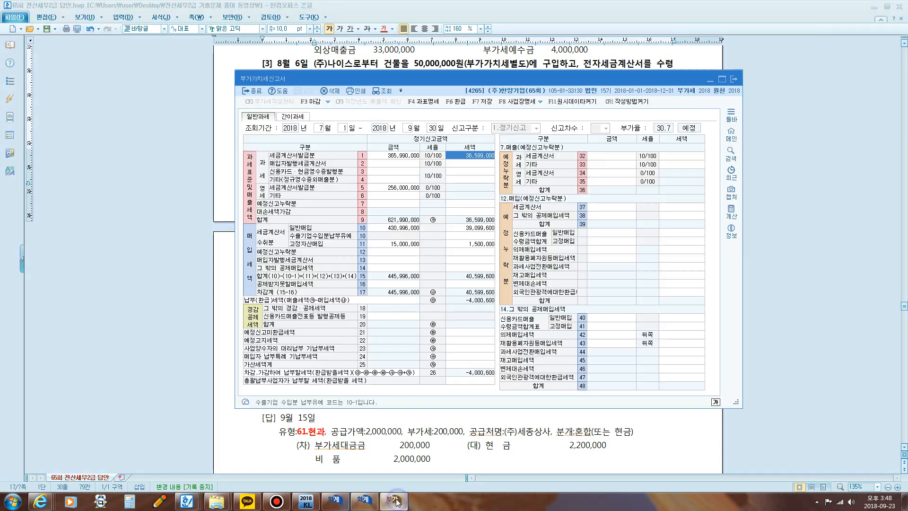
{"action": "left_click", "coordinate": [366, 501]}
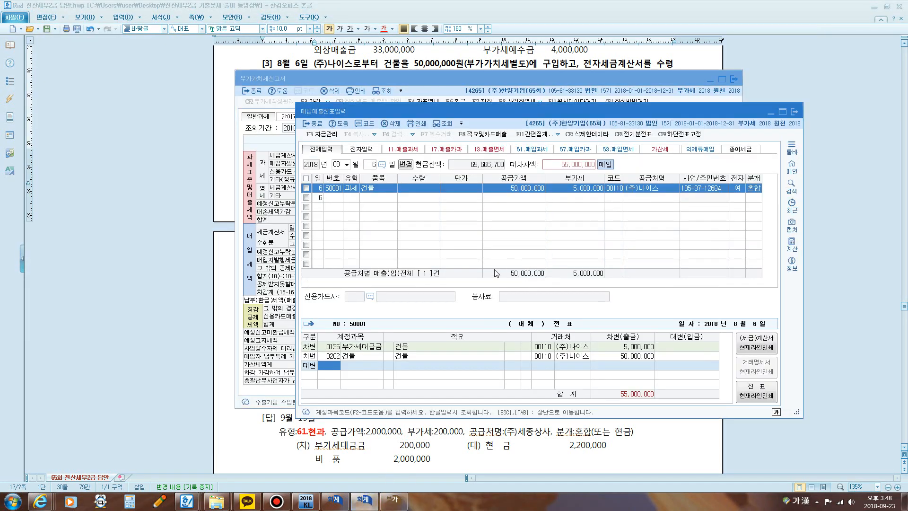
Step: Enter the credit line with account 0383 자기주식 found by searching 자기, and set its amount to 40,000,000
{"action": "type", "text": "4"}
{"action": "type", "text": "자기"}
{"action": "key", "text": "Return"}
{"action": "key", "text": "Down"}
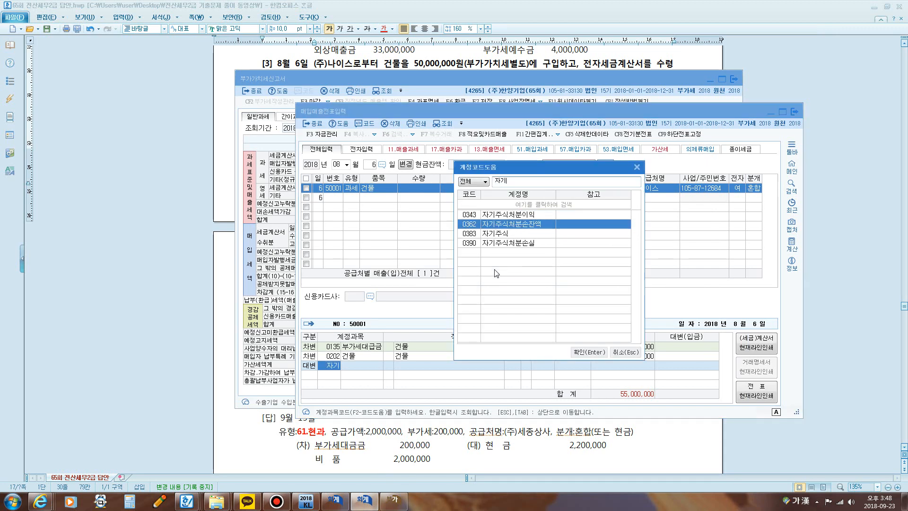
{"action": "key", "text": "Down"}
{"action": "key", "text": "Return"}
{"action": "key", "text": "Return"}
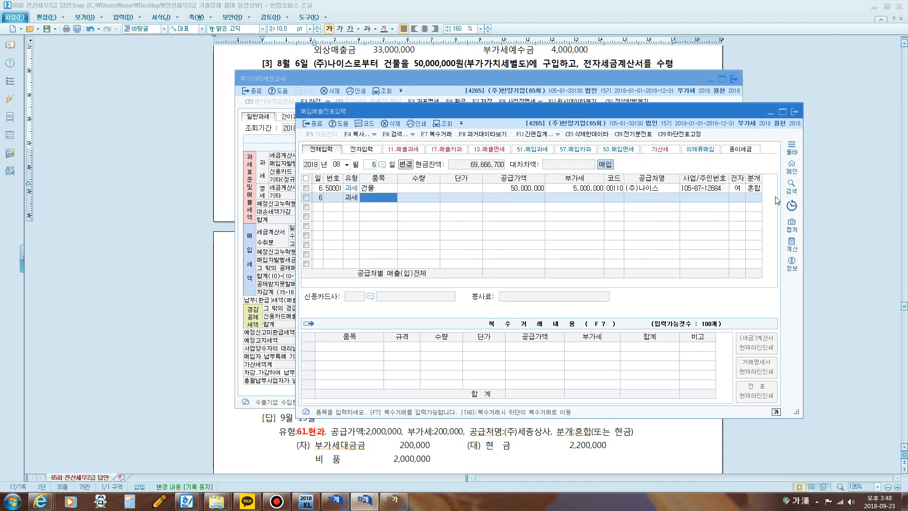
{"action": "left_click", "coordinate": [753, 189]}
{"action": "left_click", "coordinate": [694, 366]}
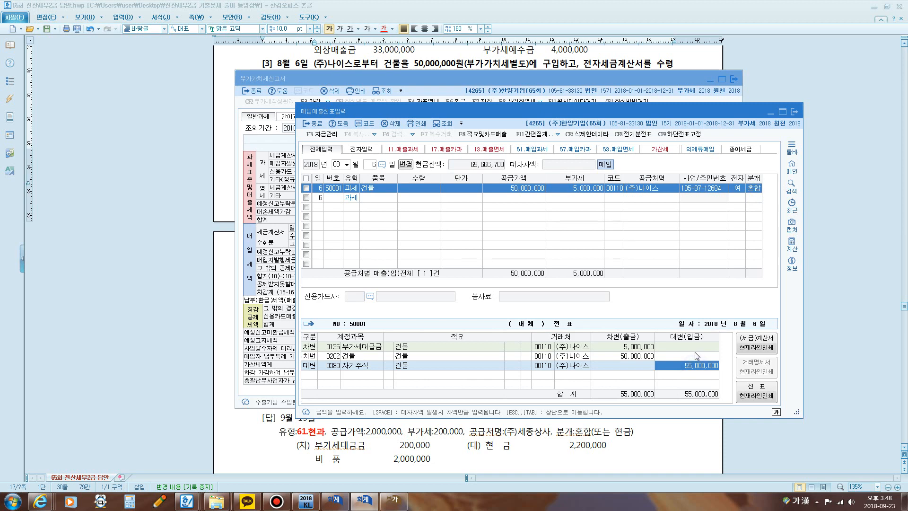
{"action": "type", "text": "5"}
{"action": "key", "text": "Return"}
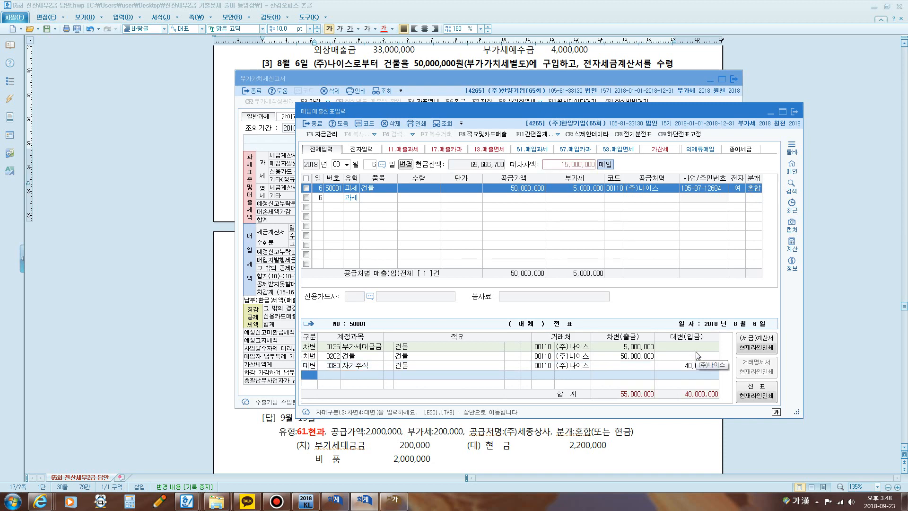
Step: Recheck the payment terms in question [3] and add a credit line for 0103 보통예금 of 5,000,000
{"action": "left_click", "coordinate": [554, 69]}
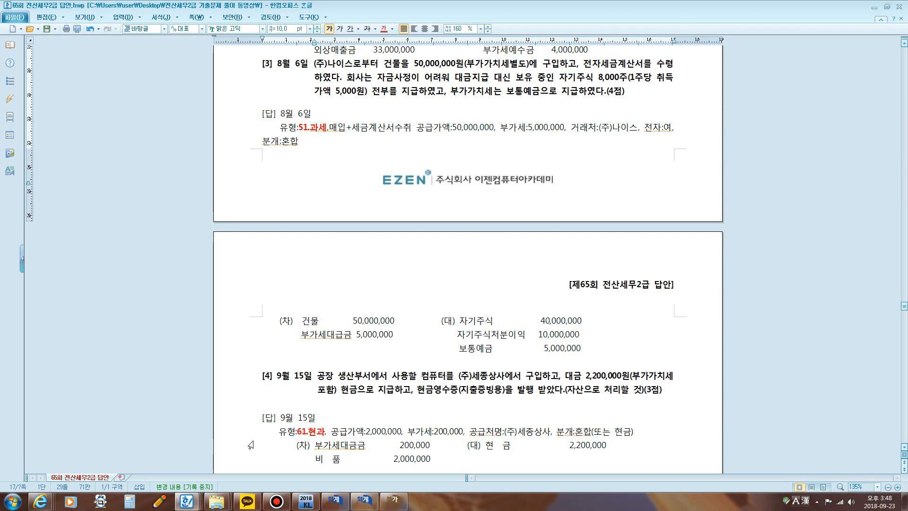
{"action": "left_click", "coordinate": [335, 502]}
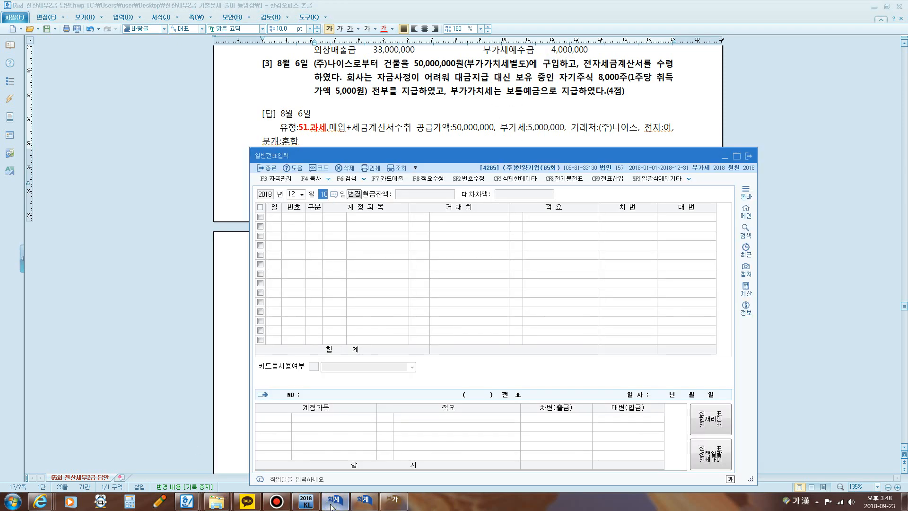
{"action": "left_click", "coordinate": [362, 502]}
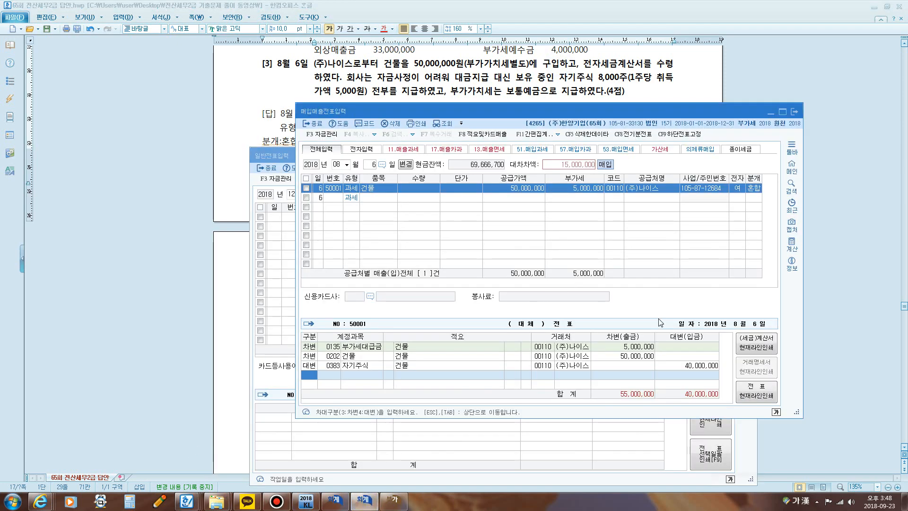
{"action": "type", "text": "4"}
{"action": "key", "text": "Return"}
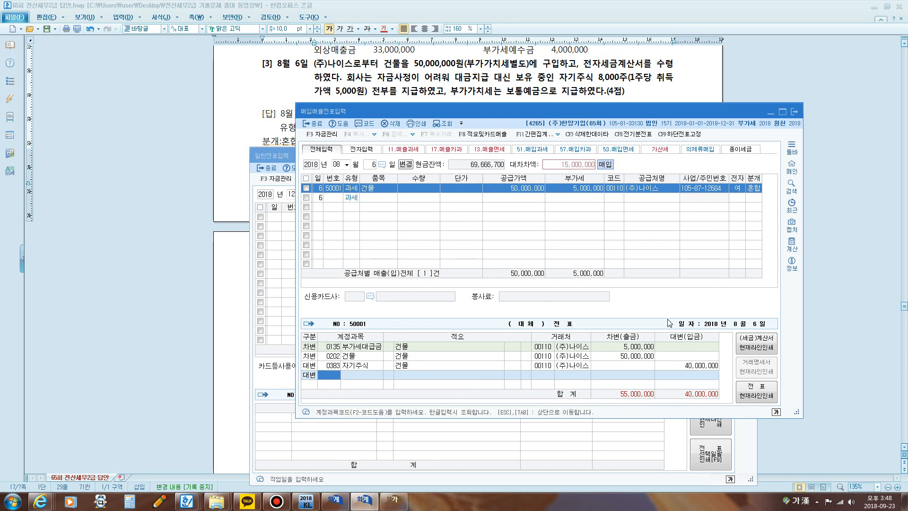
{"action": "type", "text": "103"}
{"action": "key", "text": "Return"}
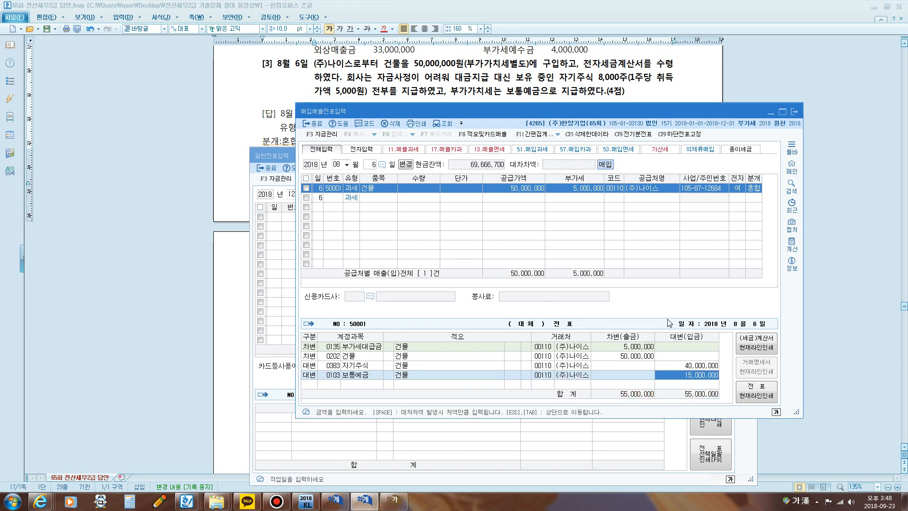
{"action": "type", "text": "5000000"}
{"action": "key", "text": "Return"}
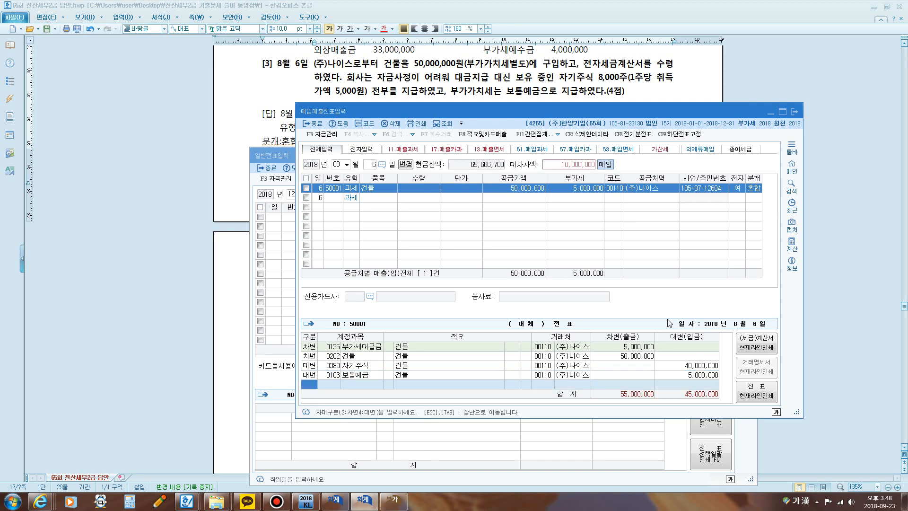
Step: Add a credit line for 0343 자기주식처분이익 with the remaining 10,000,000 and finish the August 6 voucher
{"action": "type", "text": "4"}
{"action": "key", "text": "Return"}
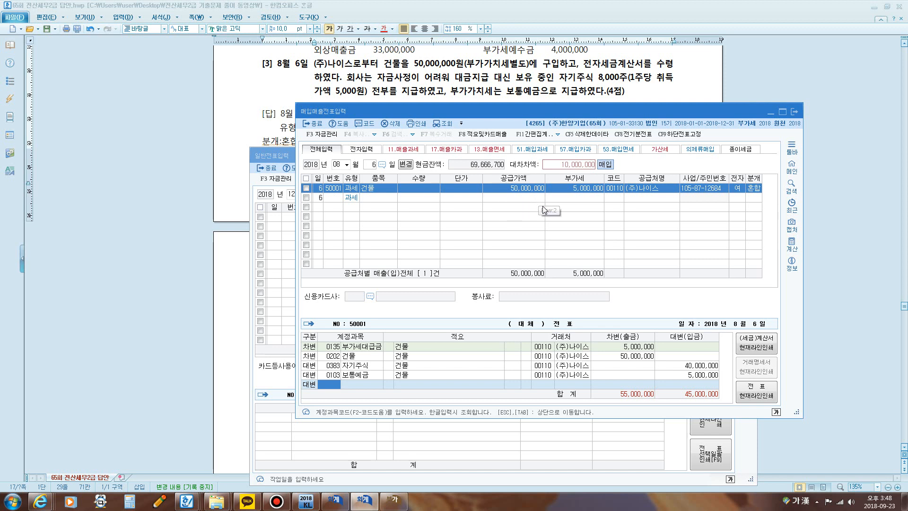
{"action": "type", "text": "자기"}
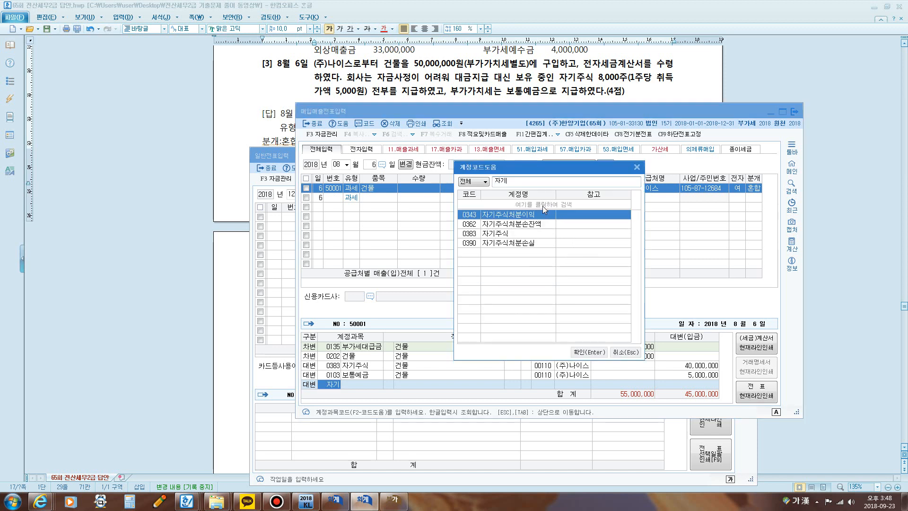
{"action": "key", "text": "Return"}
{"action": "key", "text": "Return"}
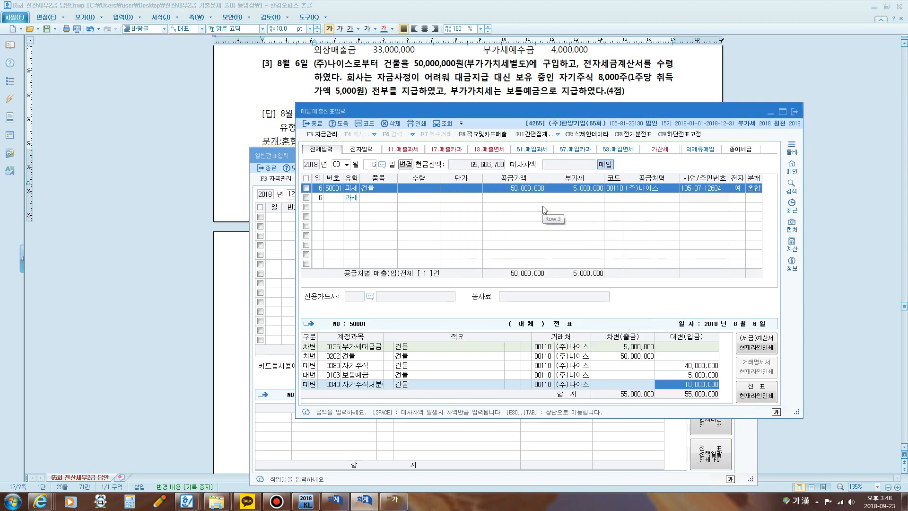
{"action": "key", "text": "Return"}
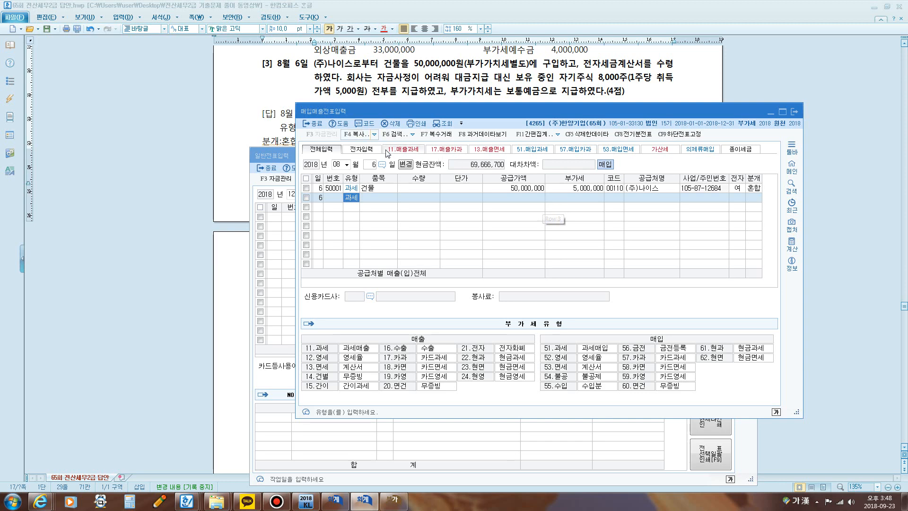
Step: Close the 일반전표입력 window so that the 부가가치세신고서 window is in front
{"action": "left_click", "coordinate": [414, 97]}
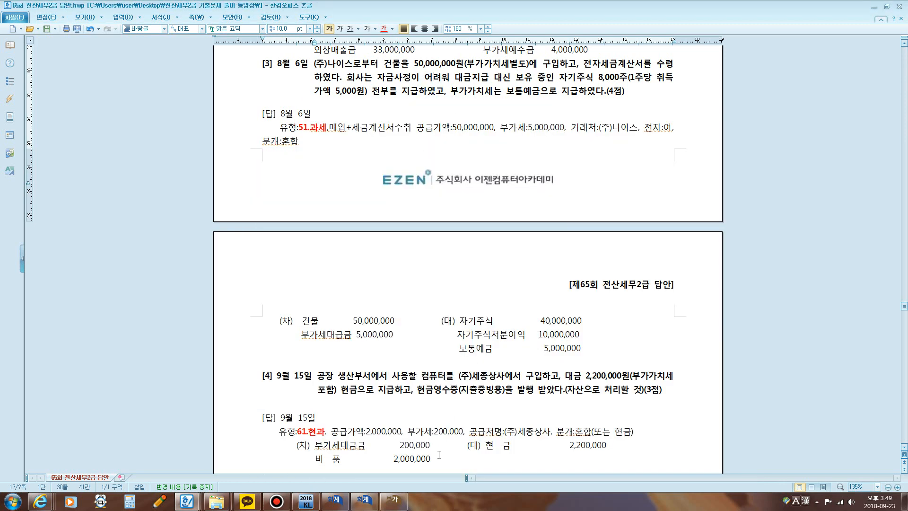
{"action": "left_click", "coordinate": [387, 503]}
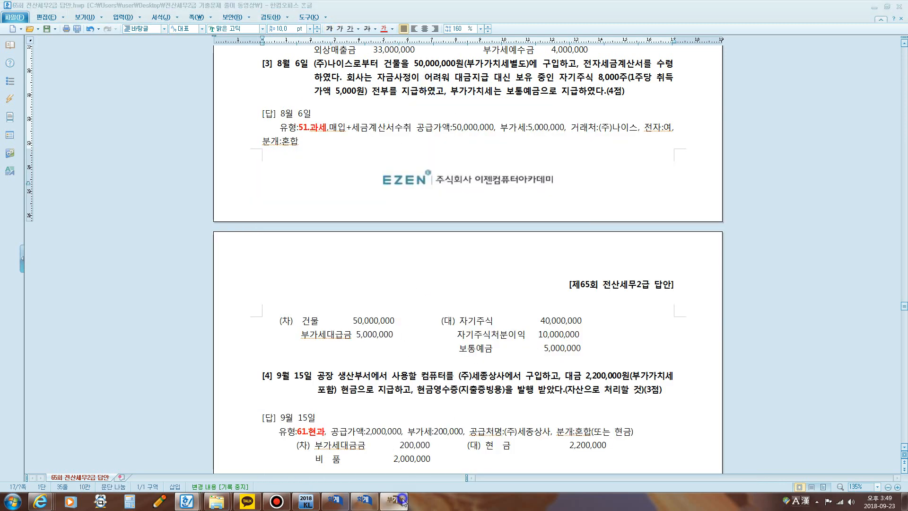
{"action": "left_click", "coordinate": [334, 500]}
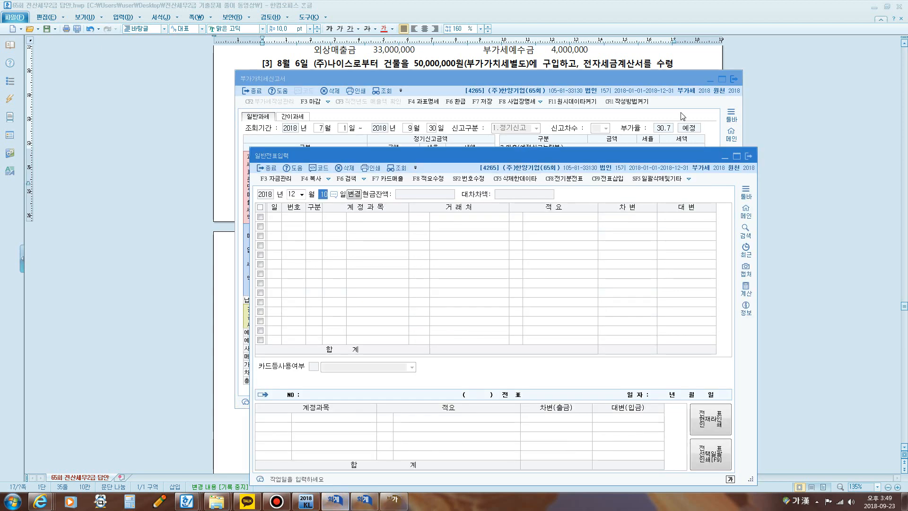
{"action": "left_click", "coordinate": [747, 157]}
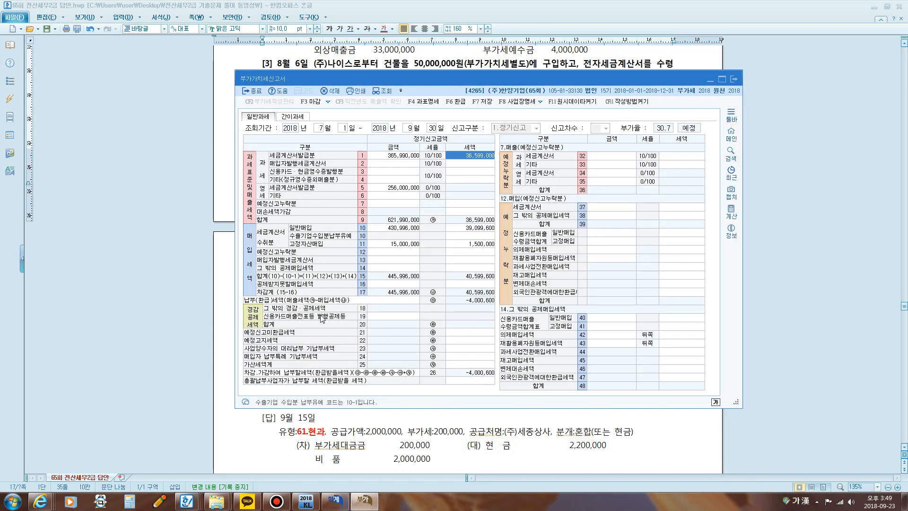
Step: Circle 세금계산서 수취분 and mark row 11 고정자산매입 in the VAT return with the screen pen, and leave the pen
{"action": "key", "text": "ctrl+1"}
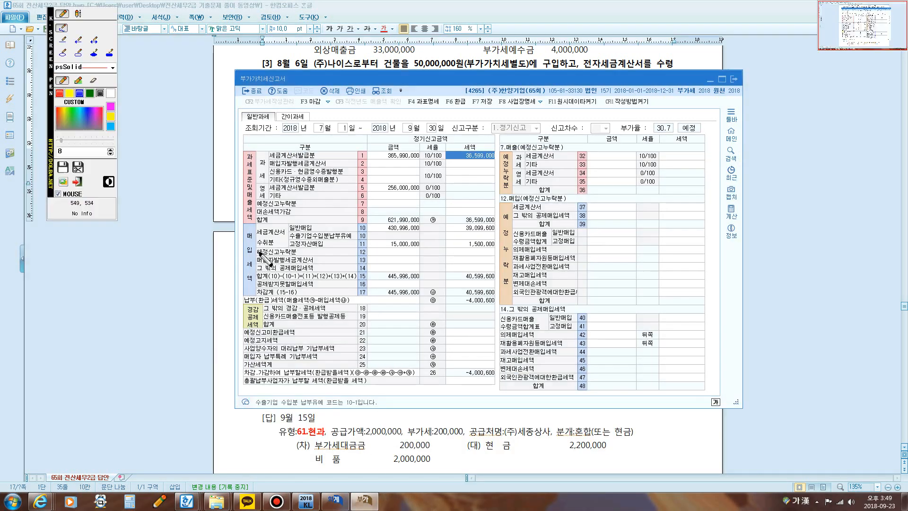
{"action": "mouse_move", "coordinate": [264, 249]}
{"action": "left_mouse_down"}
{"action": "mouse_move", "coordinate": [255, 238]}
{"action": "mouse_move", "coordinate": [290, 229]}
{"action": "mouse_move", "coordinate": [289, 251]}
{"action": "mouse_move", "coordinate": [271, 248]}
{"action": "left_mouse_up"}
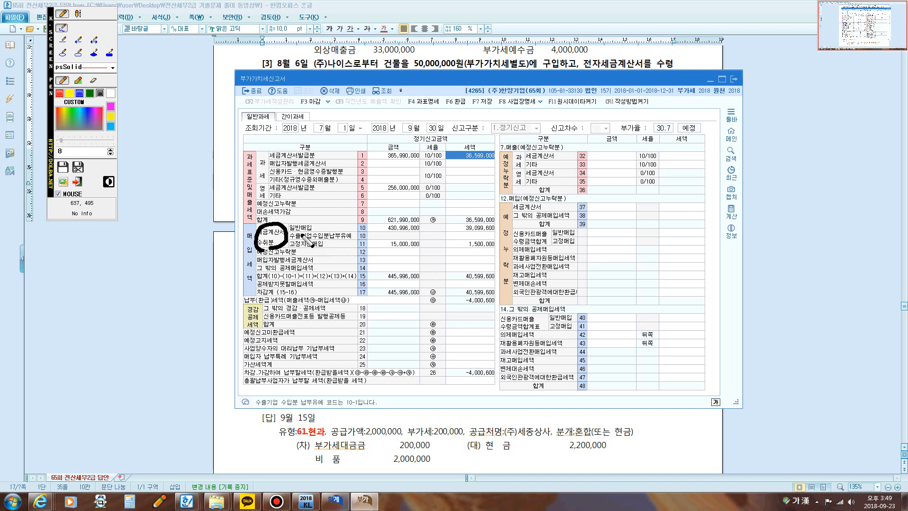
{"action": "mouse_move", "coordinate": [365, 249]}
{"action": "left_mouse_down"}
{"action": "mouse_move", "coordinate": [358, 240]}
{"action": "mouse_move", "coordinate": [367, 241]}
{"action": "mouse_move", "coordinate": [362, 252]}
{"action": "left_mouse_up"}
{"action": "key", "text": "Escape"}
Step: Reload the VAT return to check row 11 고정자산매입, and go to question [4] in the answer document
{"action": "left_click", "coordinate": [389, 90]}
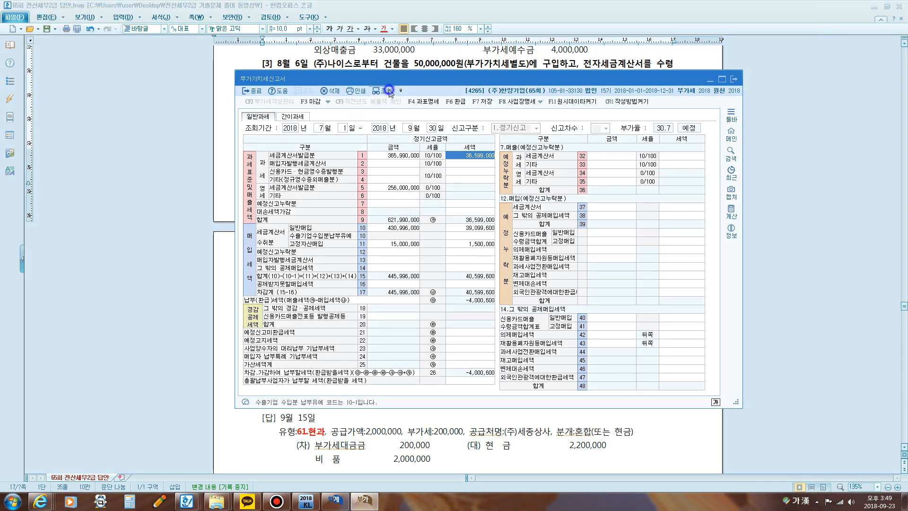
{"action": "left_click", "coordinate": [391, 243]}
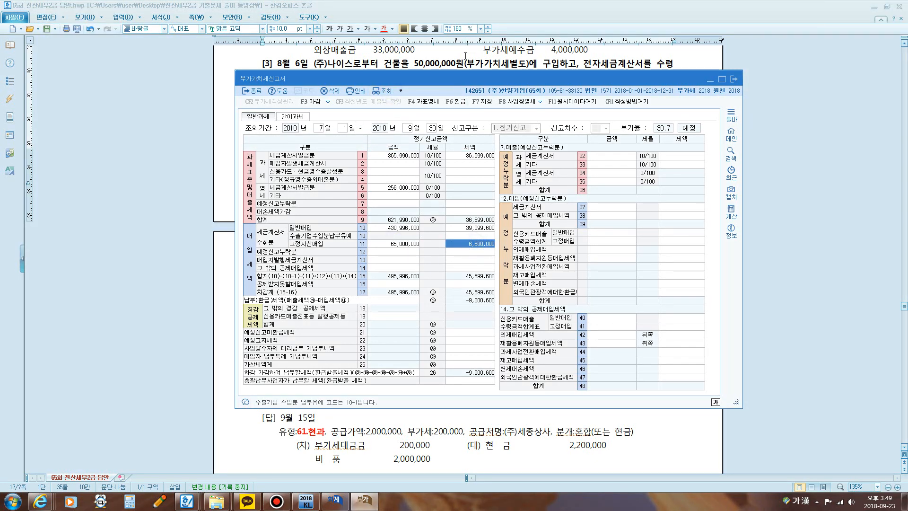
{"action": "left_click", "coordinate": [466, 50]}
{"action": "scroll", "coordinate": [471, 112], "scroll_direction": "down", "scroll_amount": 10}
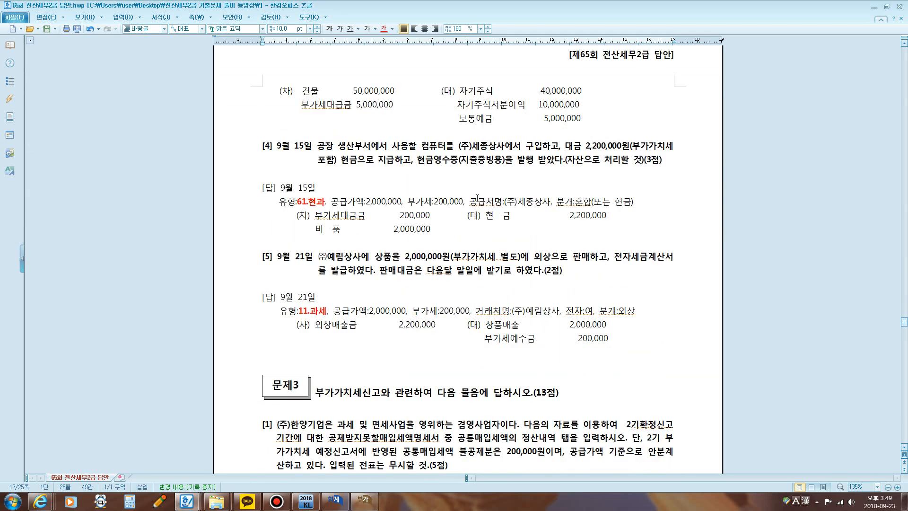
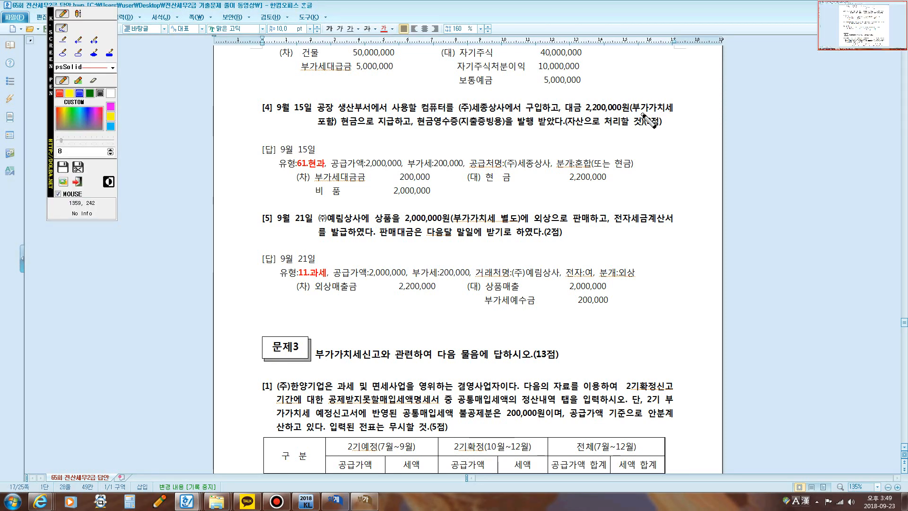
Step: Underline 부가가치세 포함 in question [4] with the screen pen and write 과세 현금영수증 beneath it
{"action": "left_click_drag", "start_coordinate": [643, 115], "coordinate": [664, 113]}
{"action": "left_click_drag", "start_coordinate": [319, 126], "coordinate": [336, 126]}
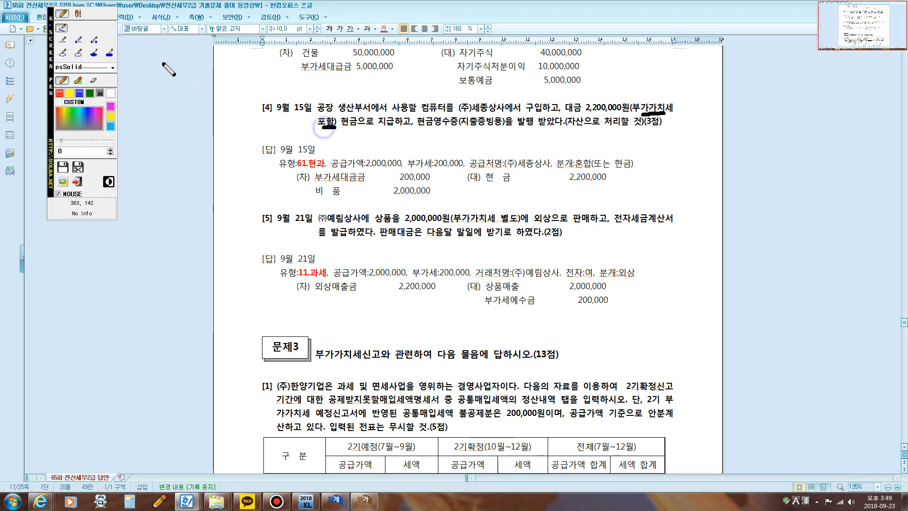
{"action": "left_click", "coordinate": [77, 14]}
{"action": "left_click", "coordinate": [339, 137]}
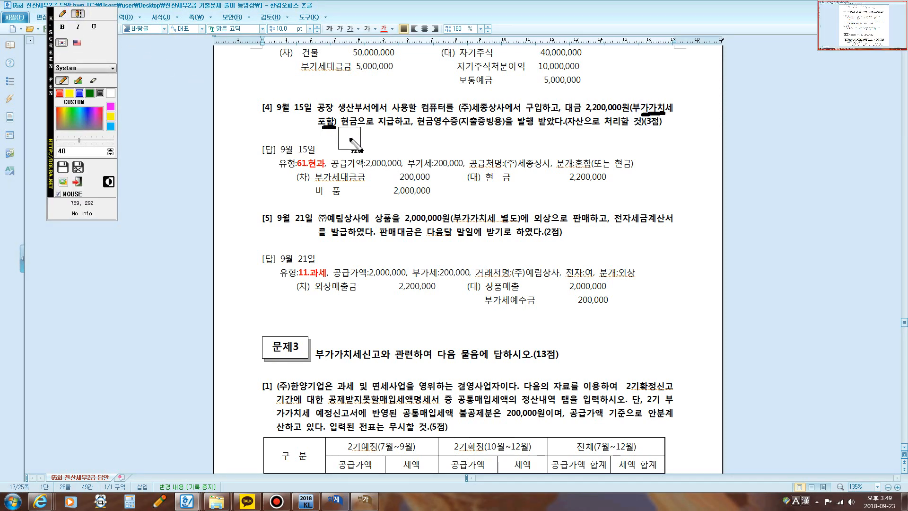
{"action": "type", "text": "ㄱ"}
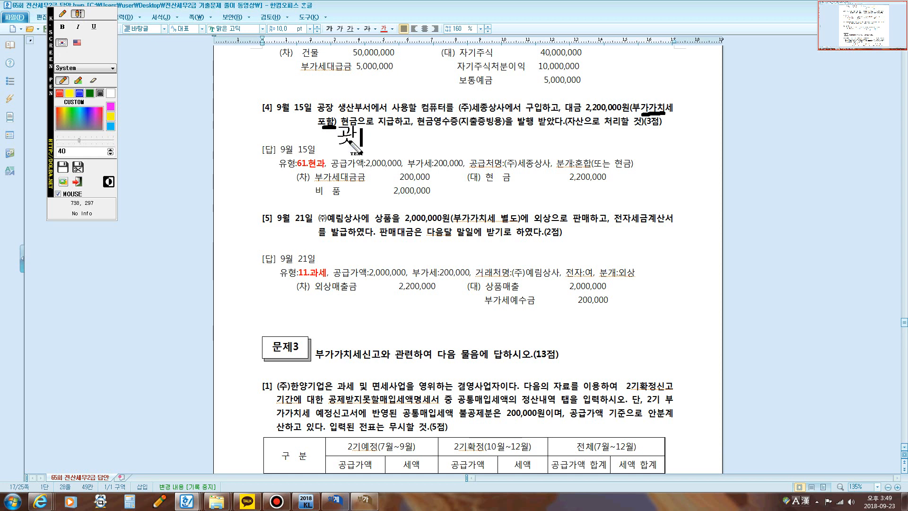
{"action": "type", "text": " 세"}
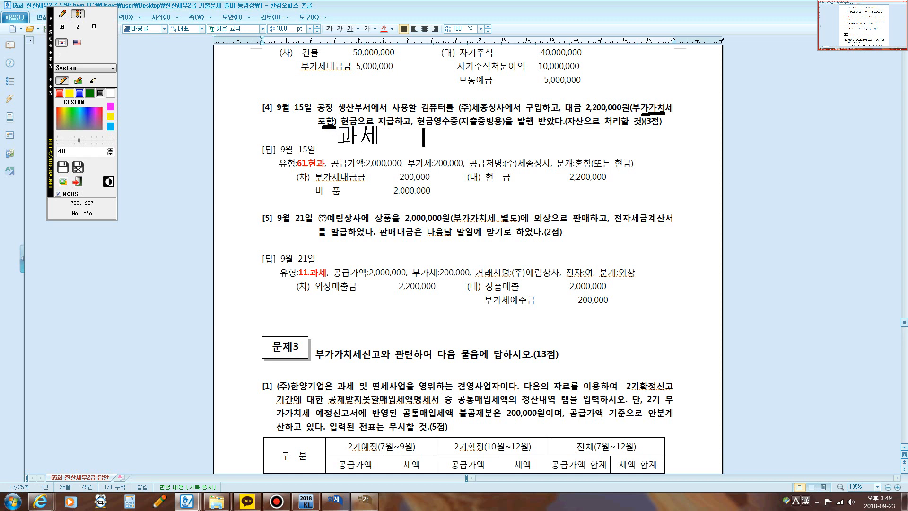
{"action": "key", "text": "BackSpace"}
{"action": "key", "text": "BackSpace"}
{"action": "key", "text": "BackSpace"}
{"action": "key", "text": "BackSpace"}
{"action": "key", "text": "BackSpace"}
{"action": "type", "text": "ㅎㅓㄴ금영숮"}
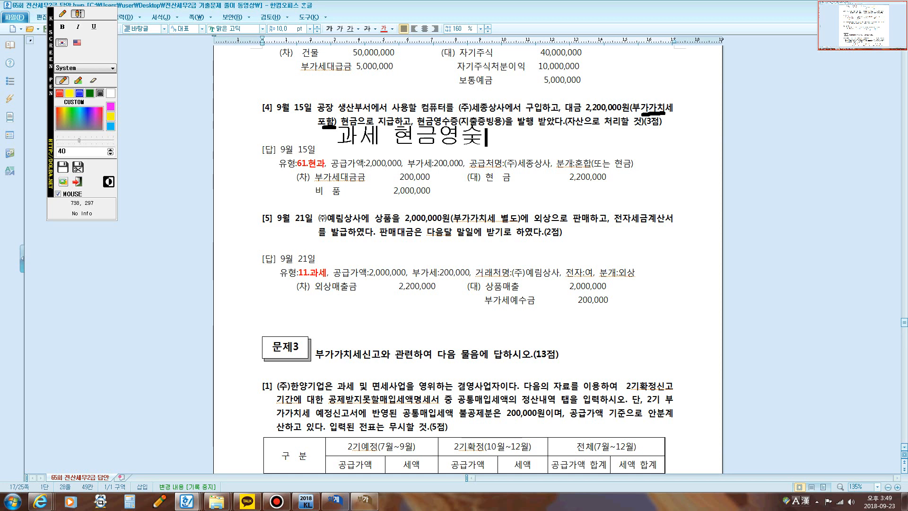
{"action": "type", "text": "ㅡㅇ"}
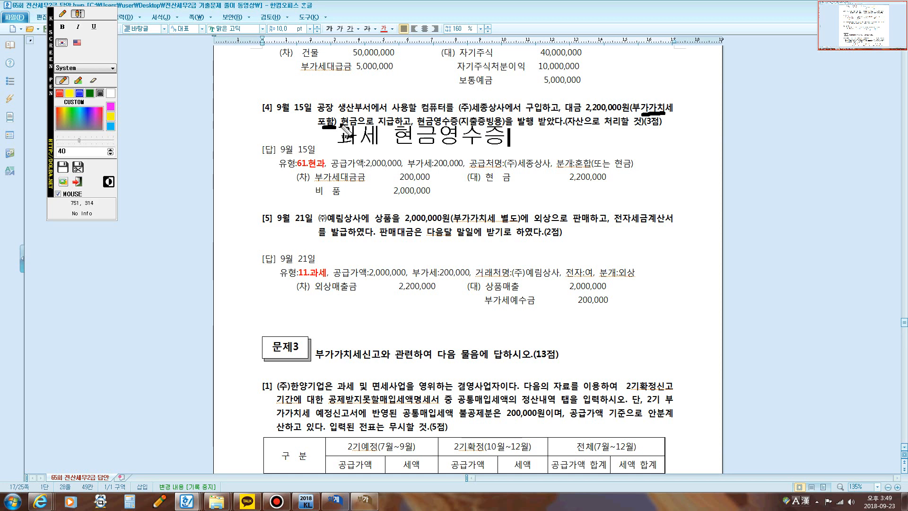
Step: Circle 현 and 과 in the written note, underline 발행 받았다 in the question, and leave the screen pen
{"action": "left_click", "coordinate": [61, 14]}
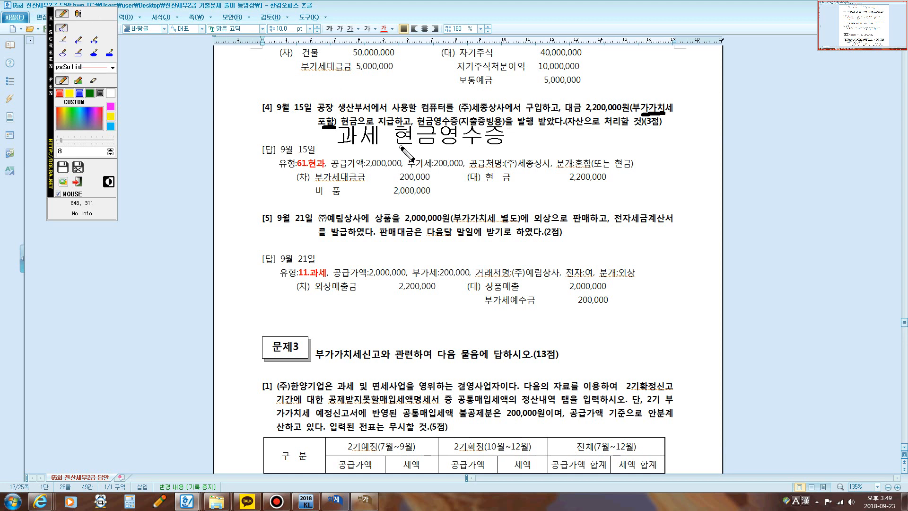
{"action": "mouse_move", "coordinate": [402, 149]}
{"action": "left_mouse_down"}
{"action": "mouse_move", "coordinate": [387, 137]}
{"action": "mouse_move", "coordinate": [406, 122]}
{"action": "mouse_move", "coordinate": [418, 144]}
{"action": "left_mouse_up"}
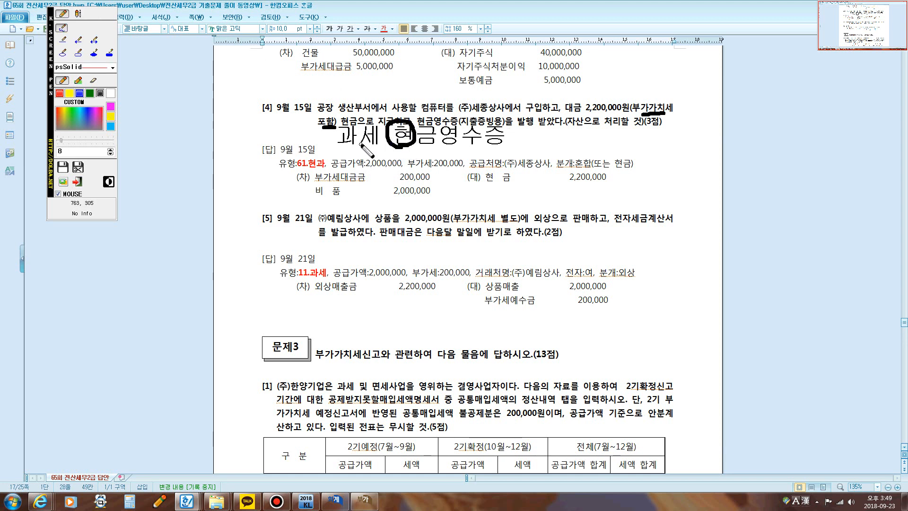
{"action": "mouse_move", "coordinate": [352, 148]}
{"action": "left_mouse_down"}
{"action": "mouse_move", "coordinate": [337, 119]}
{"action": "mouse_move", "coordinate": [357, 134]}
{"action": "left_mouse_up"}
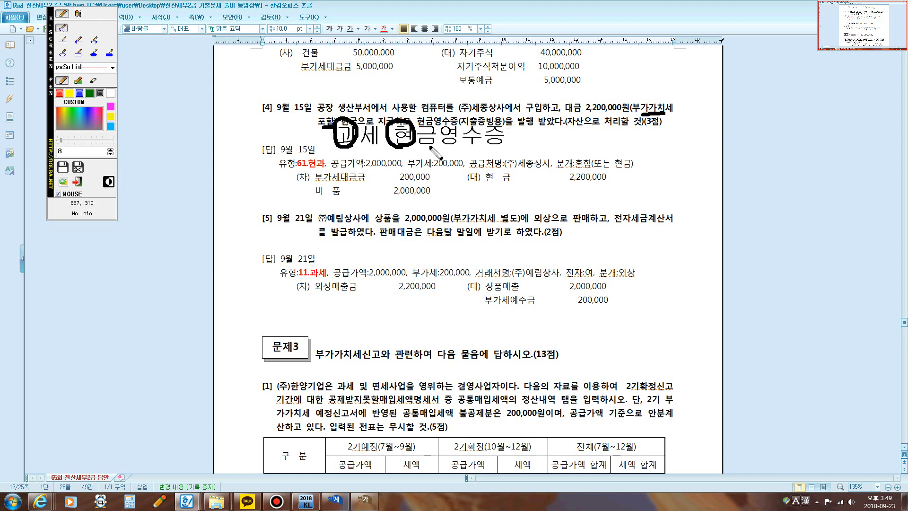
{"action": "left_click_drag", "start_coordinate": [517, 125], "coordinate": [550, 127]}
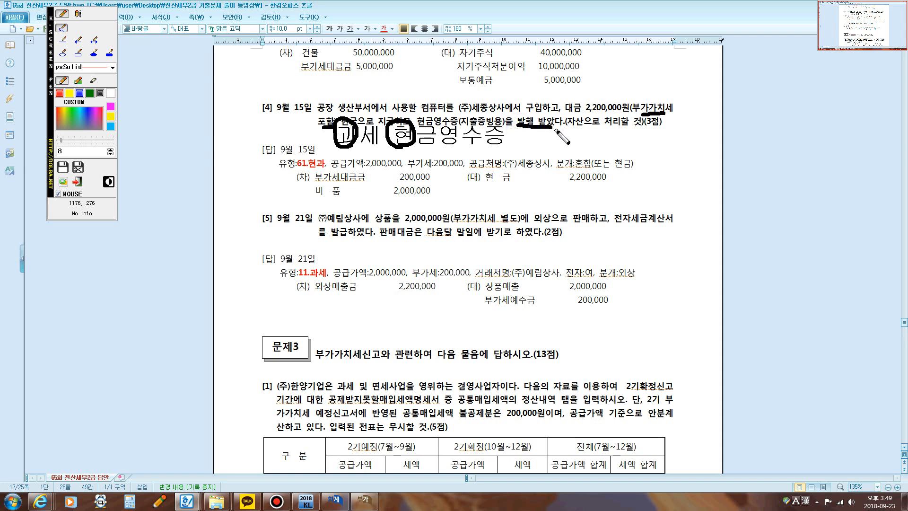
{"action": "key", "text": "Escape"}
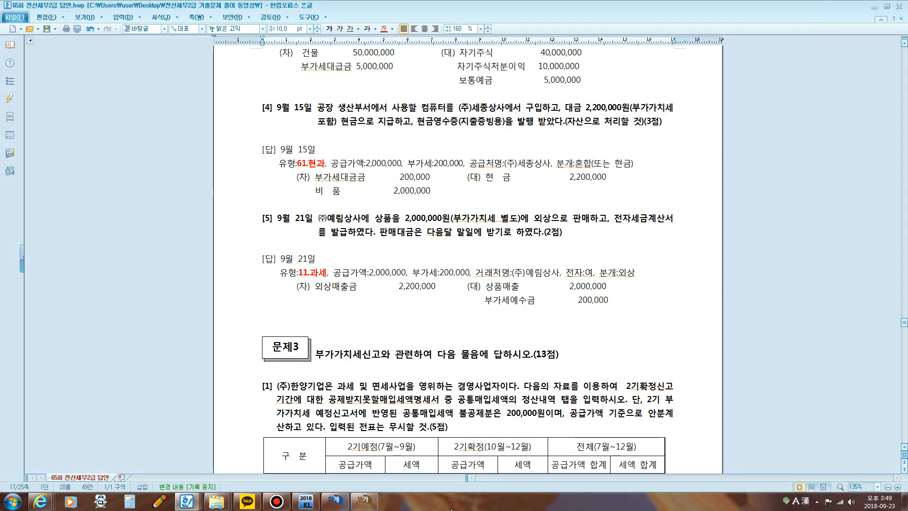
Step: Switch to 매입매출전표입력 and start a September 15 voucher with VAT type 61.현과
{"action": "left_click", "coordinate": [333, 502]}
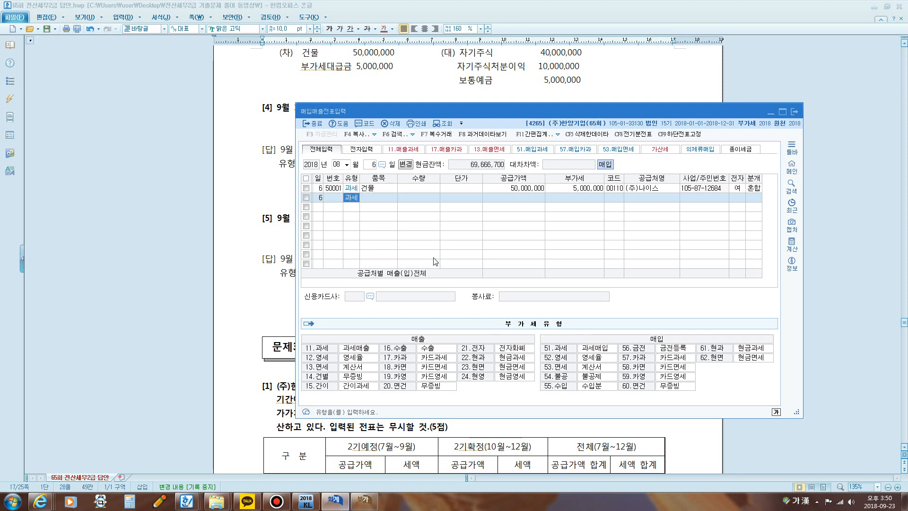
{"action": "left_click", "coordinate": [338, 164]}
{"action": "type", "text": "091"}
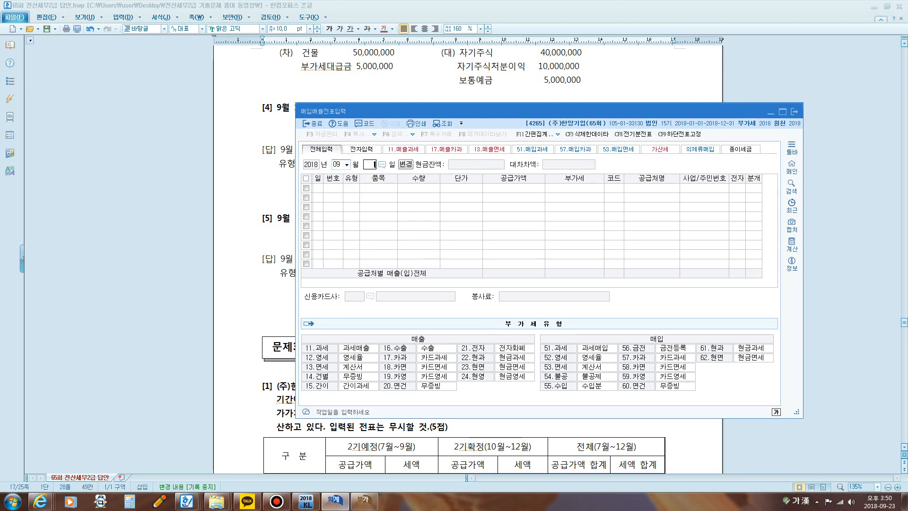
{"action": "type", "text": "5"}
{"action": "key", "text": "Return"}
{"action": "type", "text": "61"}
{"action": "key", "text": "Return"}
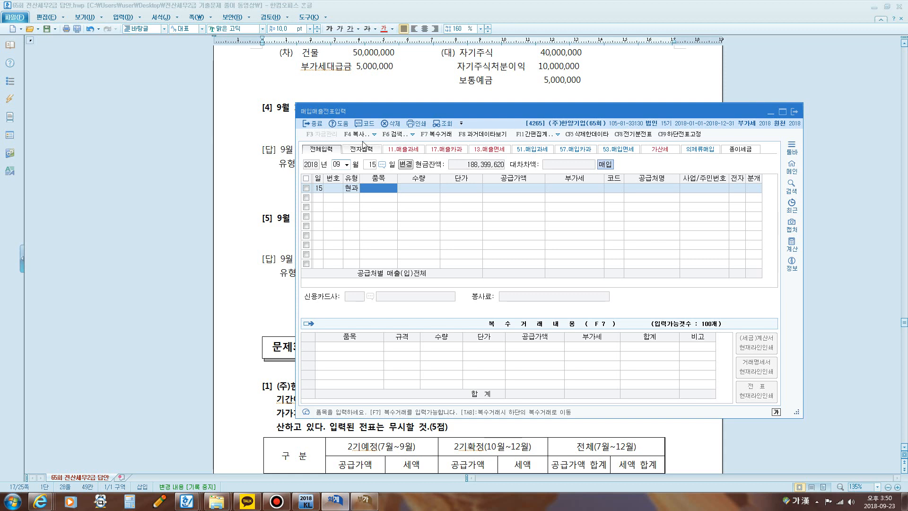
Step: Uncover question [4] and enter the item 컴퓨터 with the VAT-inclusive amount 2,200,000 as 공급가액
{"action": "left_click_drag", "start_coordinate": [389, 118], "coordinate": [346, 167]}
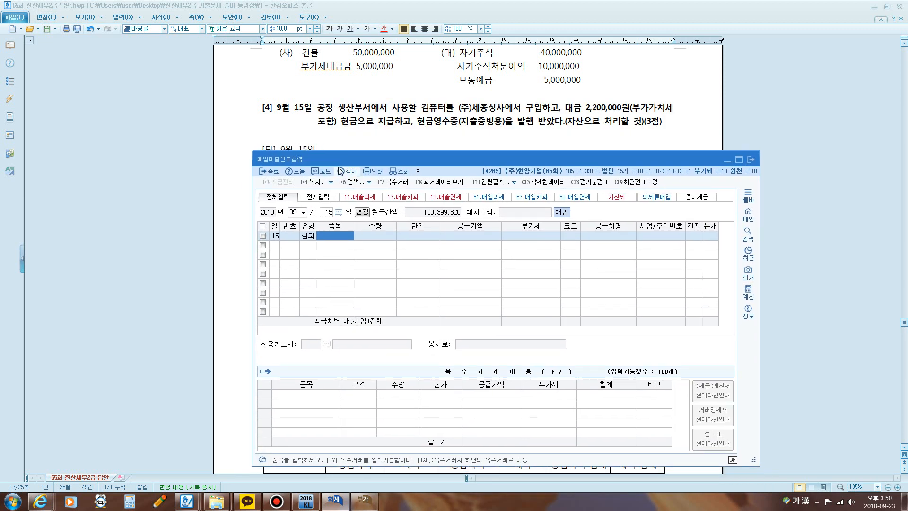
{"action": "type", "text": "퓨터"}
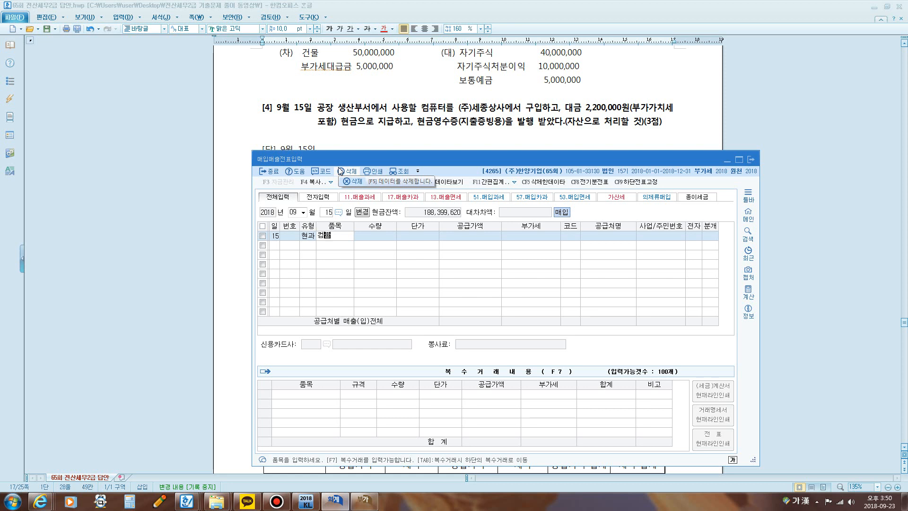
{"action": "key", "text": "Return"}
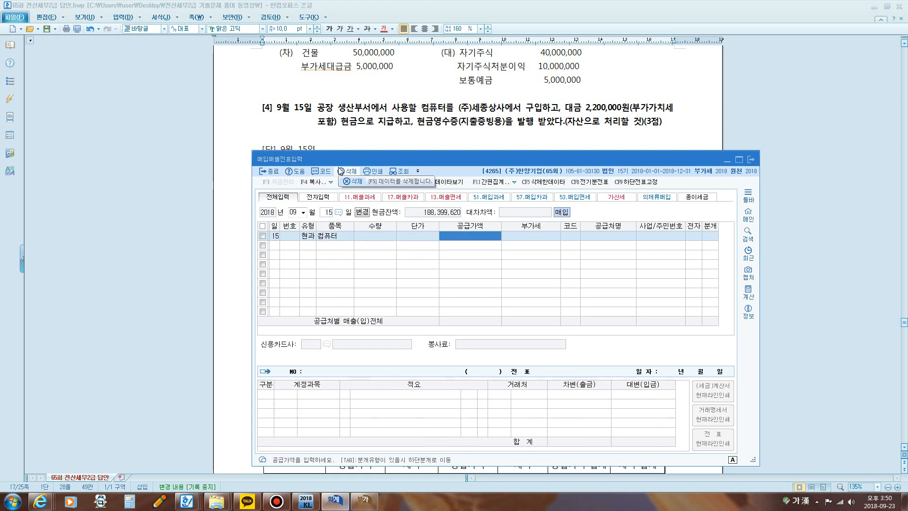
{"action": "type", "text": "2"}
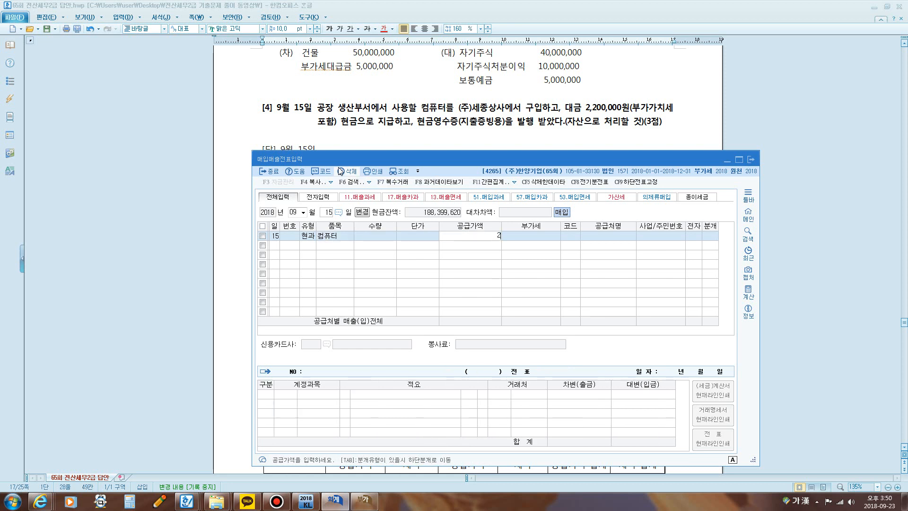
{"action": "type", "text": ",200,000"}
{"action": "key", "text": "Return"}
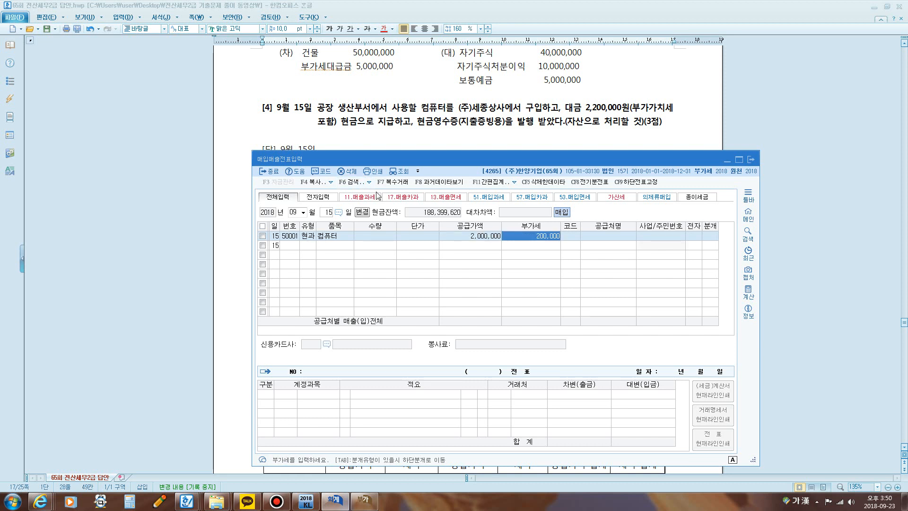
Step: Accept the 부가세 amount and set the supplier to 00112 (주)세종상사
{"action": "key", "text": "Return"}
{"action": "type", "text": "세종"}
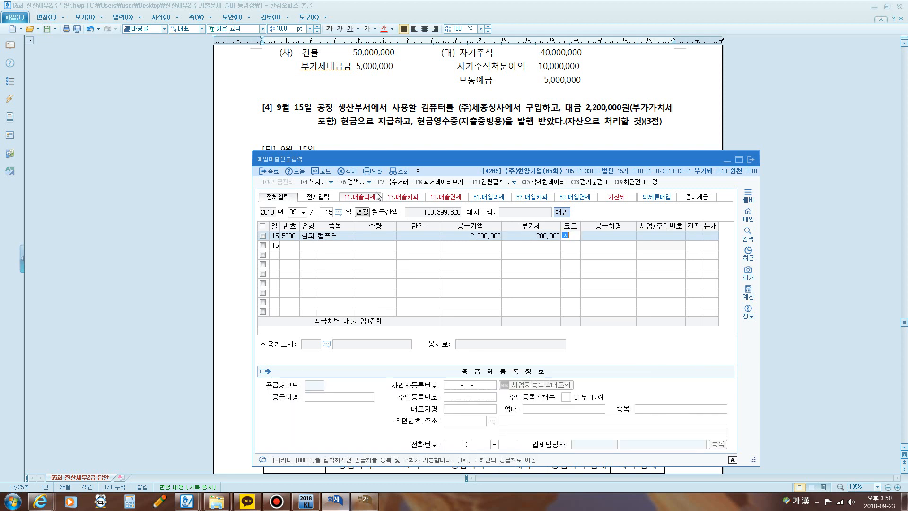
{"action": "key", "text": "Return"}
{"action": "key", "text": "Return"}
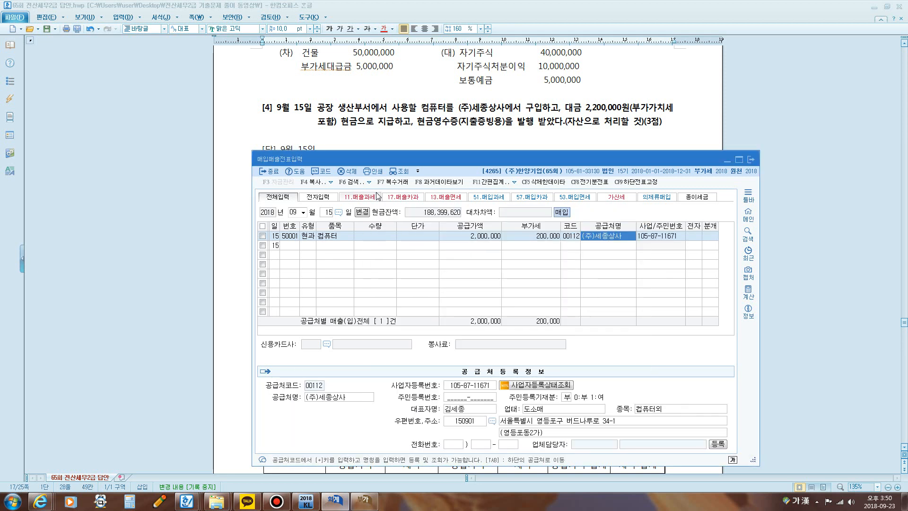
{"action": "key", "text": "Return"}
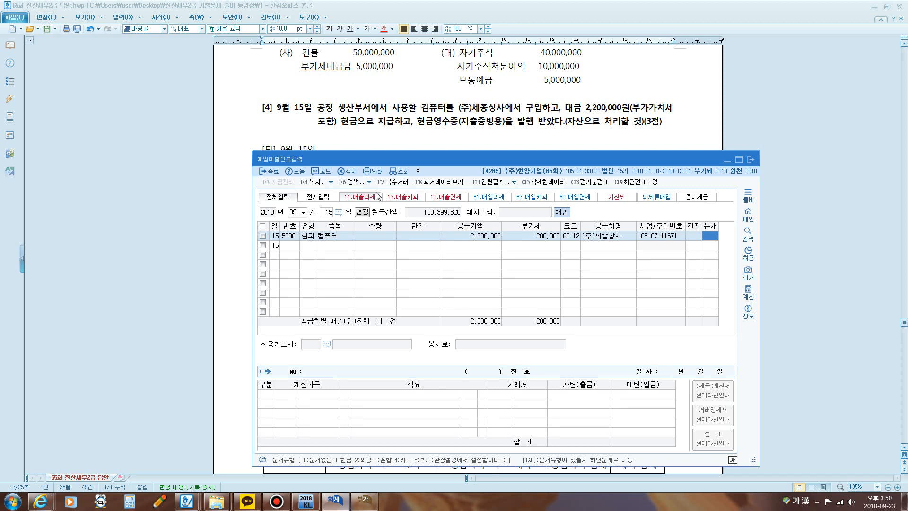
Step: Set the voucher's 분개 to 혼합 and replace the debit account 원재료 with 0212 비품
{"action": "type", "text": "3"}
{"action": "key", "text": "Return"}
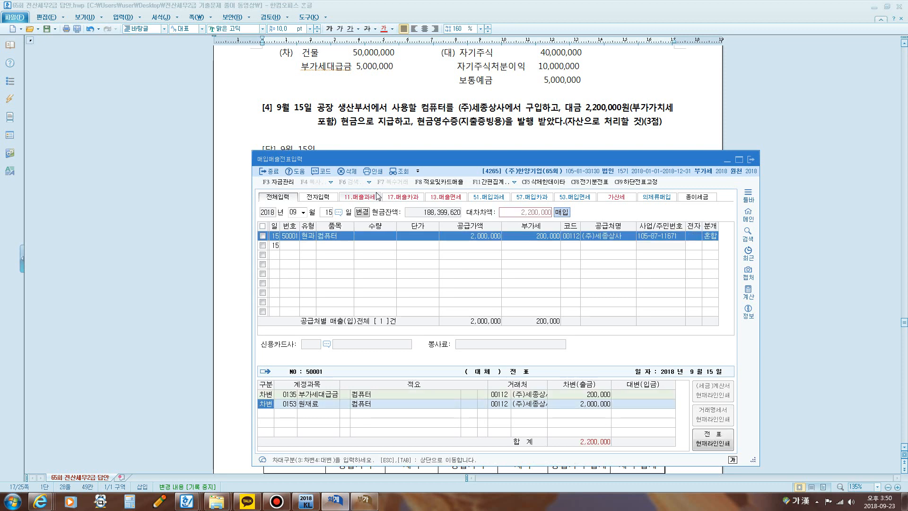
{"action": "key", "text": "Return"}
{"action": "type", "text": "비품"}
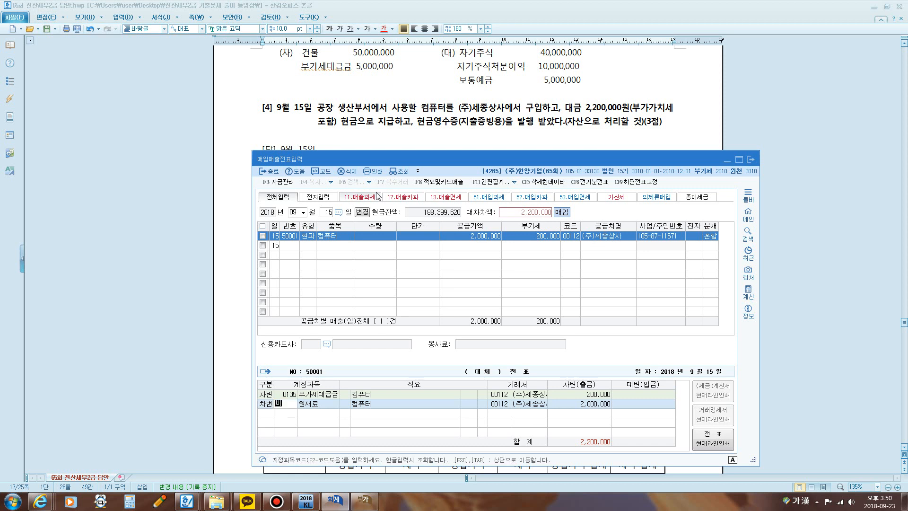
{"action": "key", "text": "Return"}
{"action": "key", "text": "Return"}
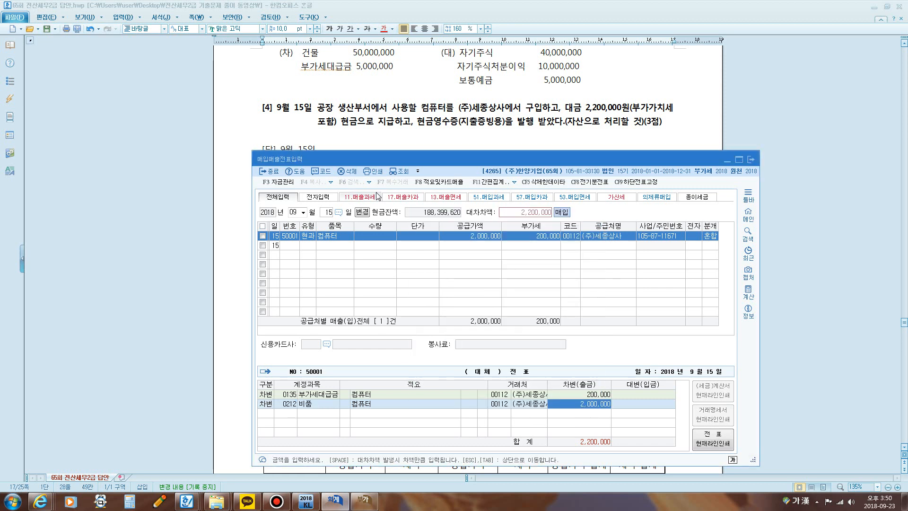
{"action": "key", "text": "Return"}
Step: Add a credit line for account 101 현금 with the remaining 2,200,000 and finish the September 15 voucher
{"action": "type", "text": "4101"}
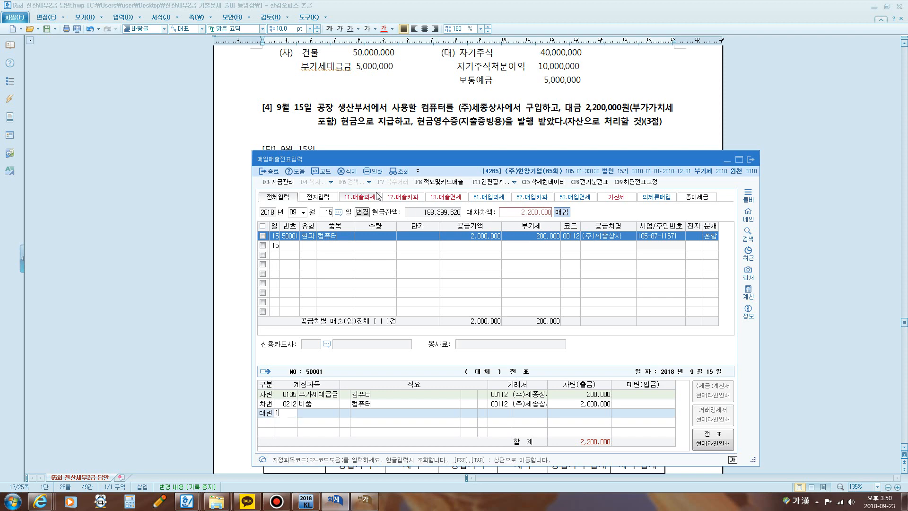
{"action": "key", "text": "Return"}
{"action": "key", "text": "Return"}
{"action": "key", "text": "Return"}
{"action": "key", "text": "Return"}
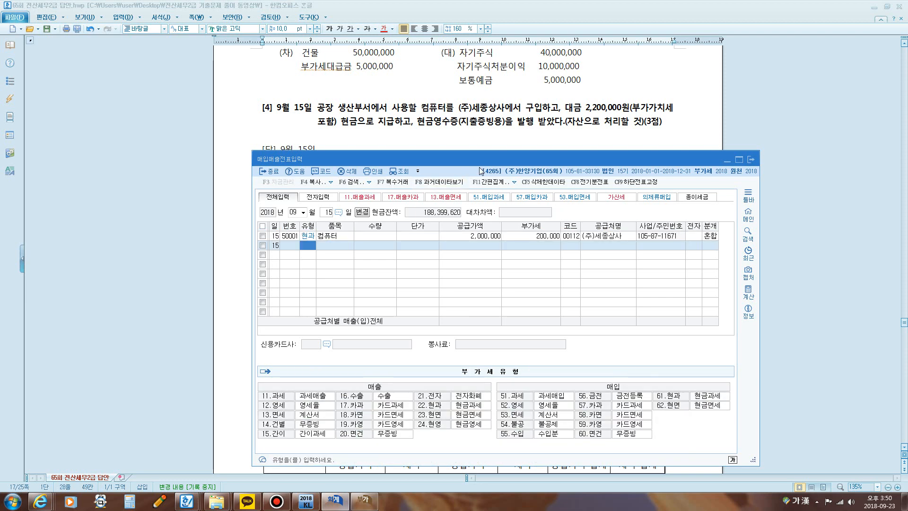
Step: Clear the 컴퓨터 voucher's 혼합 journal entry and set its 분개 to 현금
{"action": "left_click", "coordinate": [711, 236]}
{"action": "key", "text": "0"}
{"action": "left_click", "coordinate": [712, 236]}
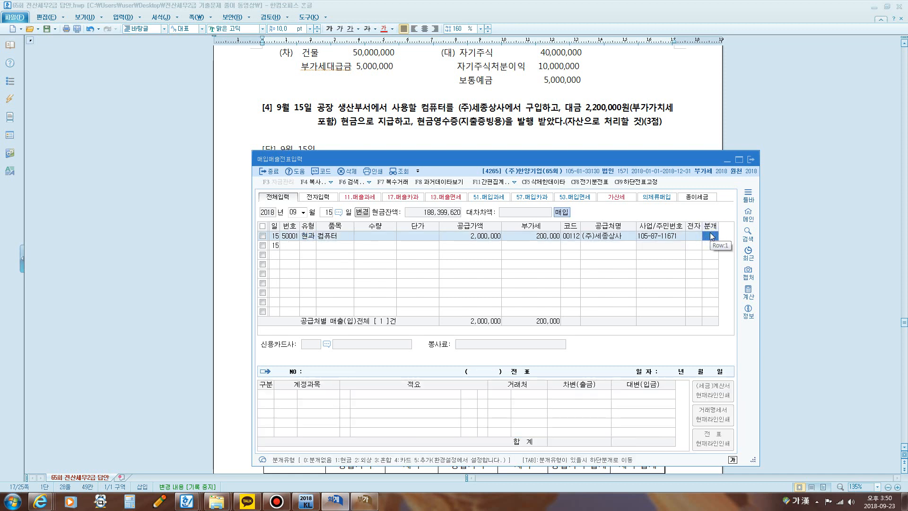
{"action": "left_click_drag", "start_coordinate": [517, 158], "coordinate": [510, 109]}
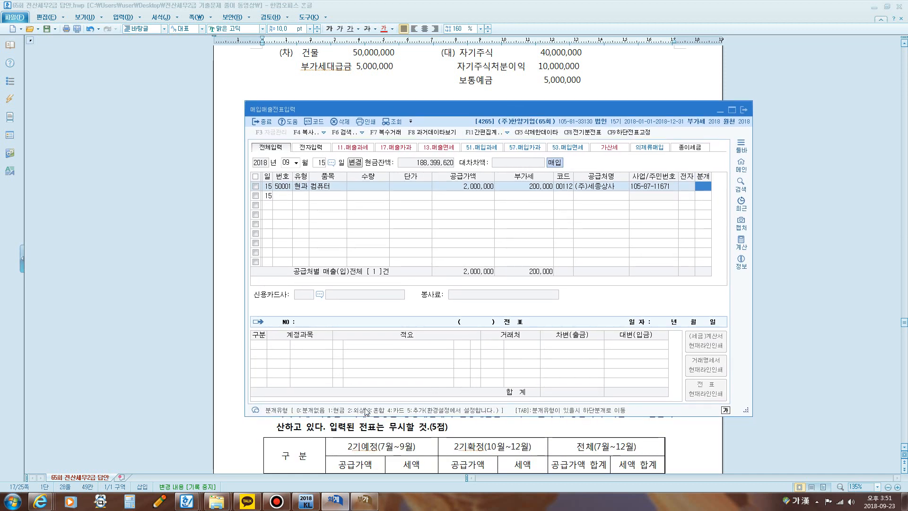
{"action": "key", "text": "1"}
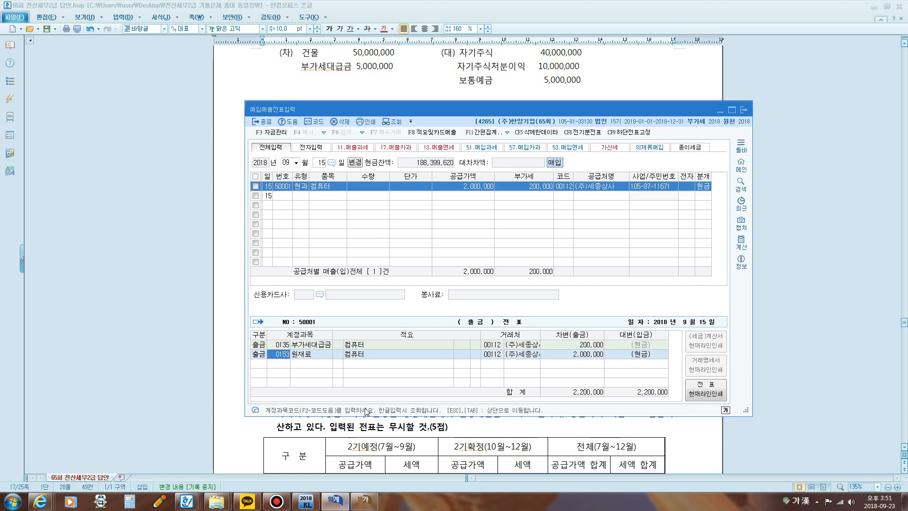
Step: Replace the 원재료 account with 0212 비품 in the cash entry and finish the September 15 voucher
{"action": "type", "text": "비품"}
{"action": "key", "text": "Return"}
{"action": "key", "text": "Return"}
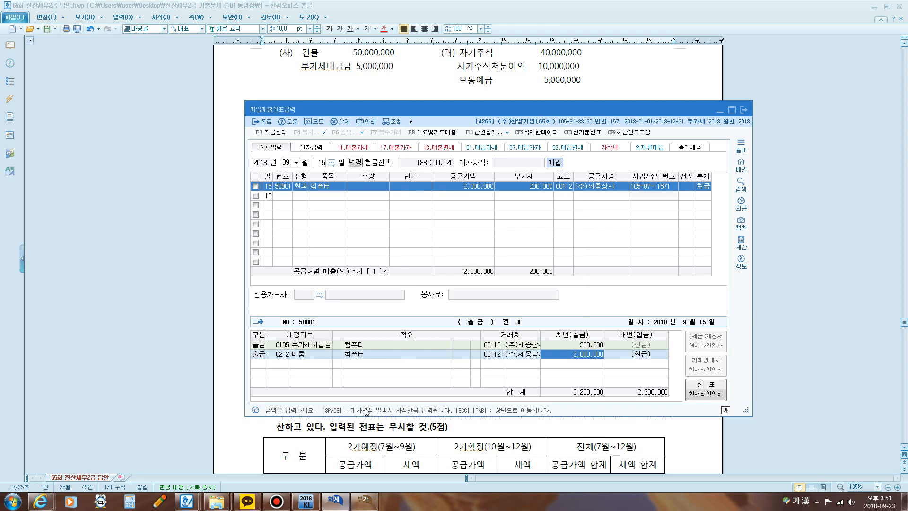
{"action": "key", "text": "Return"}
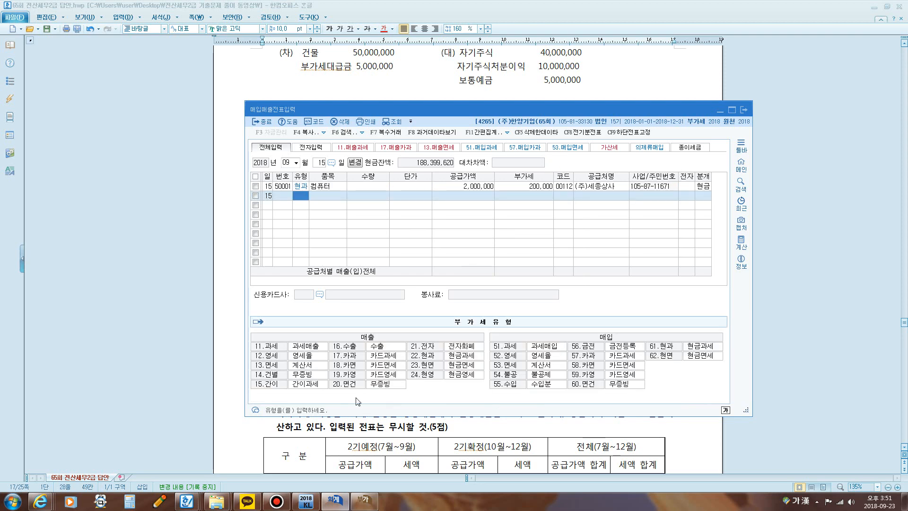
Step: Bring the 부가가치세신고서 window forward and circle row 14 그 밖의 공제매입세액 with the screen pen
{"action": "left_click", "coordinate": [363, 500]}
{"action": "left_click_drag", "start_coordinate": [413, 84], "coordinate": [395, 70]}
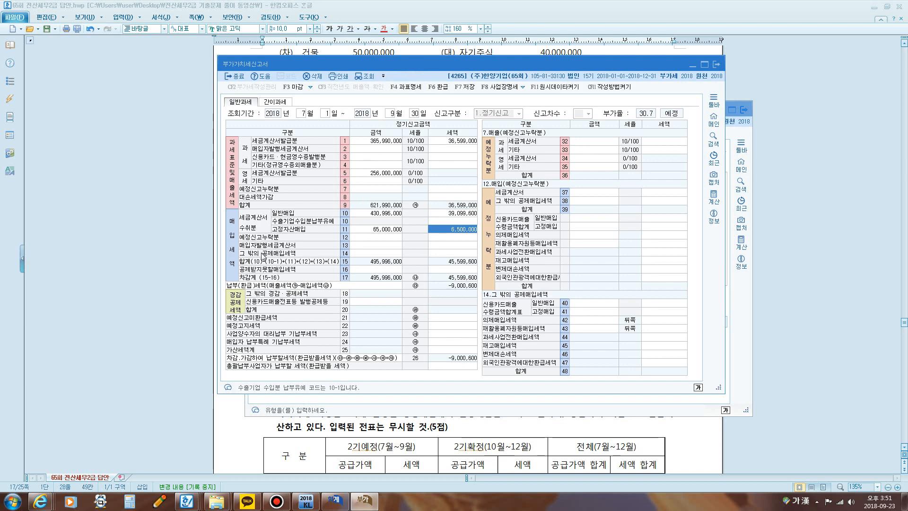
{"action": "key", "text": "F12"}
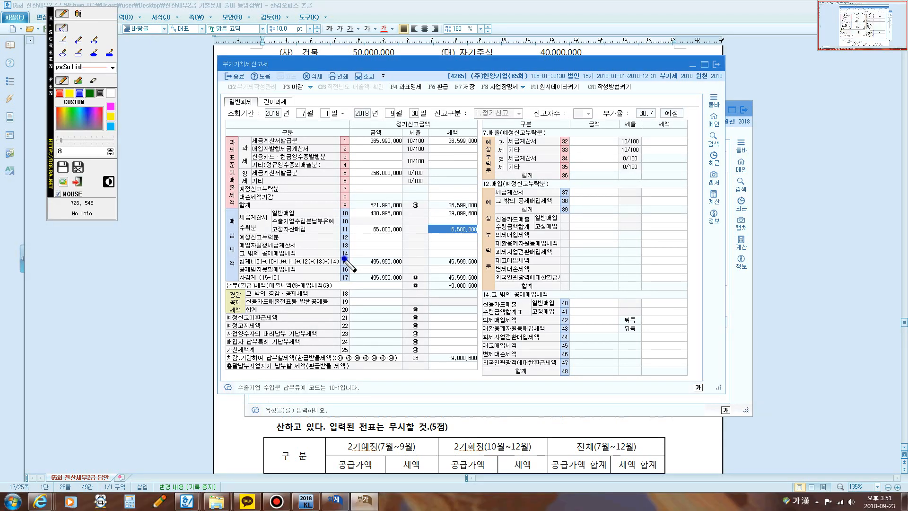
{"action": "mouse_move", "coordinate": [345, 245]}
{"action": "left_mouse_down"}
{"action": "mouse_move", "coordinate": [345, 260]}
{"action": "mouse_move", "coordinate": [349, 249]}
{"action": "left_mouse_up"}
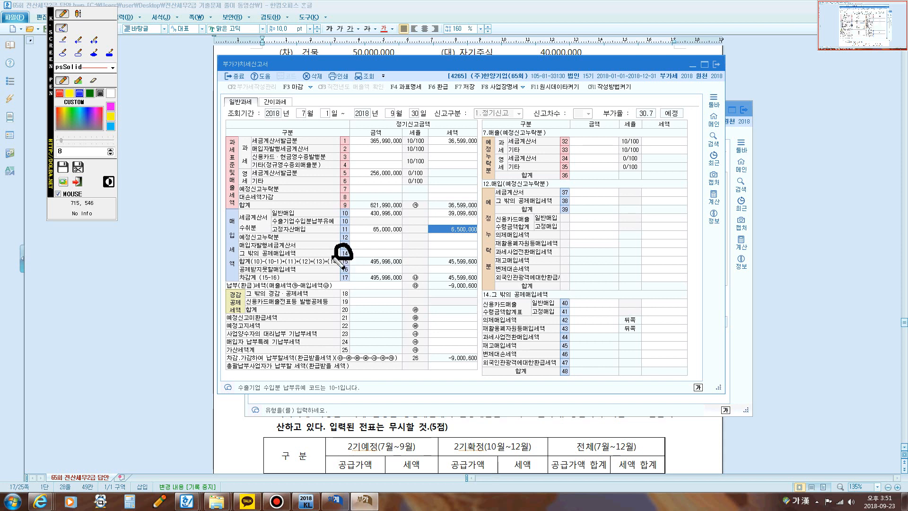
Step: Use the blue screen pen to link row 14 to the 14.그 밖의 공제매입세액 section and mark the credit card 고정매입 row 41
{"action": "left_click", "coordinate": [80, 95]}
{"action": "mouse_move", "coordinate": [346, 261]}
{"action": "left_mouse_down"}
{"action": "mouse_move", "coordinate": [342, 243]}
{"action": "mouse_move", "coordinate": [357, 259]}
{"action": "mouse_move", "coordinate": [356, 289]}
{"action": "mouse_move", "coordinate": [480, 296]}
{"action": "mouse_move", "coordinate": [473, 291]}
{"action": "mouse_move", "coordinate": [476, 302]}
{"action": "mouse_move", "coordinate": [473, 293]}
{"action": "mouse_move", "coordinate": [558, 289]}
{"action": "mouse_move", "coordinate": [480, 300]}
{"action": "mouse_move", "coordinate": [482, 363]}
{"action": "left_mouse_up"}
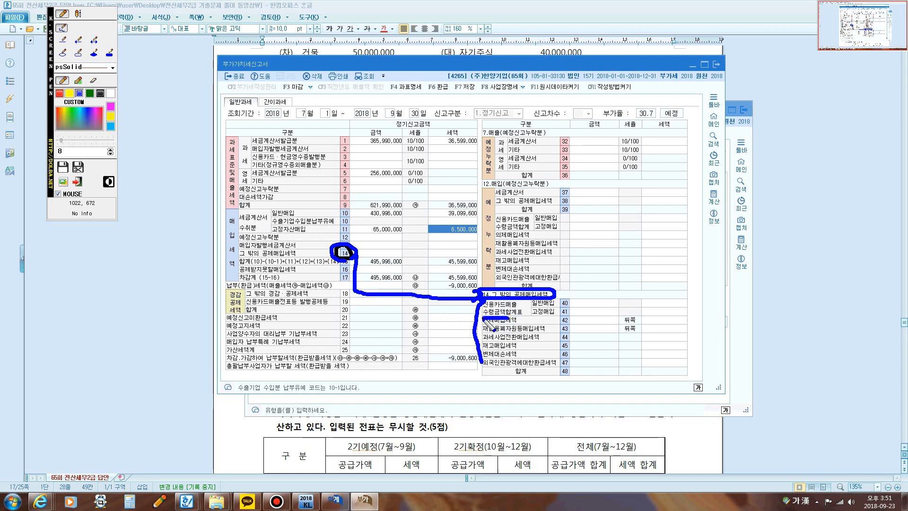
{"action": "mouse_move", "coordinate": [510, 299]}
{"action": "left_mouse_down"}
{"action": "mouse_move", "coordinate": [525, 305]}
{"action": "mouse_move", "coordinate": [504, 319]}
{"action": "left_mouse_up"}
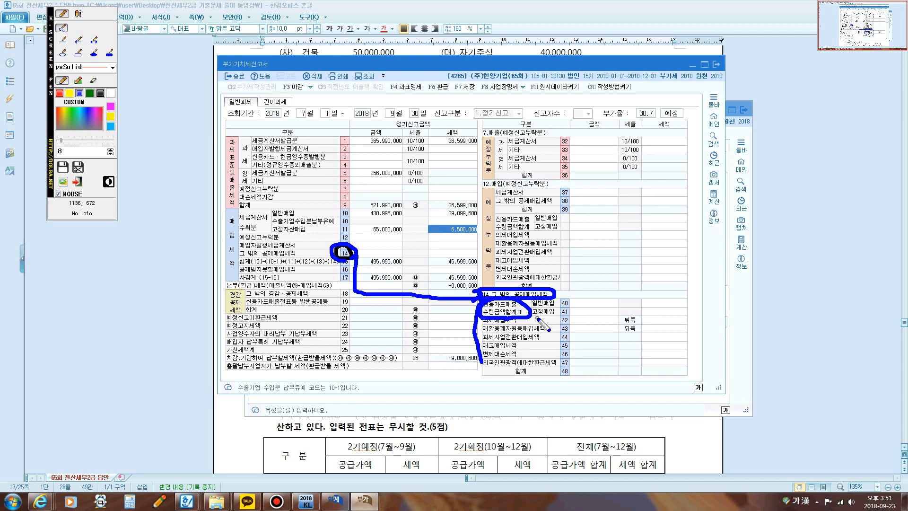
{"action": "mouse_move", "coordinate": [533, 317]}
{"action": "left_mouse_down"}
{"action": "mouse_move", "coordinate": [570, 328]}
{"action": "mouse_move", "coordinate": [588, 316]}
{"action": "mouse_move", "coordinate": [681, 317]}
{"action": "left_mouse_up"}
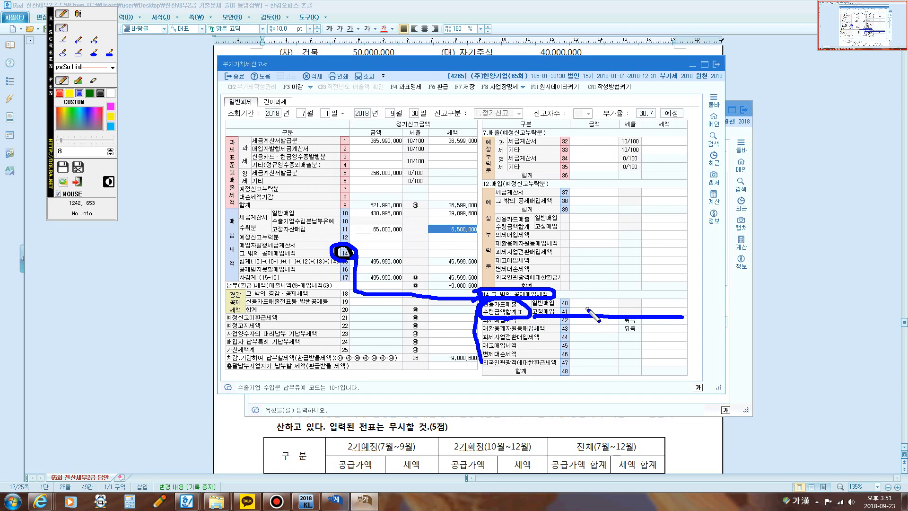
{"action": "left_click_drag", "start_coordinate": [586, 308], "coordinate": [667, 308]}
{"action": "left_click_drag", "start_coordinate": [371, 251], "coordinate": [388, 250]}
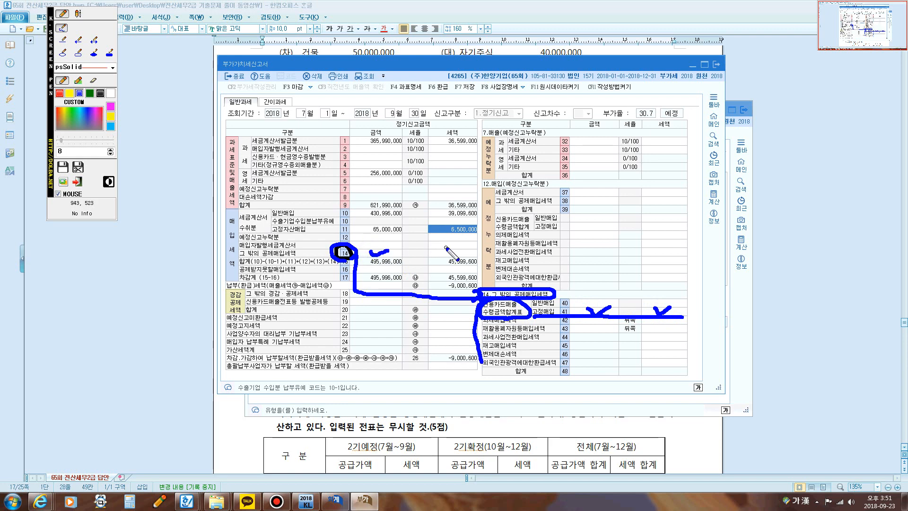
{"action": "left_click_drag", "start_coordinate": [445, 247], "coordinate": [461, 253]}
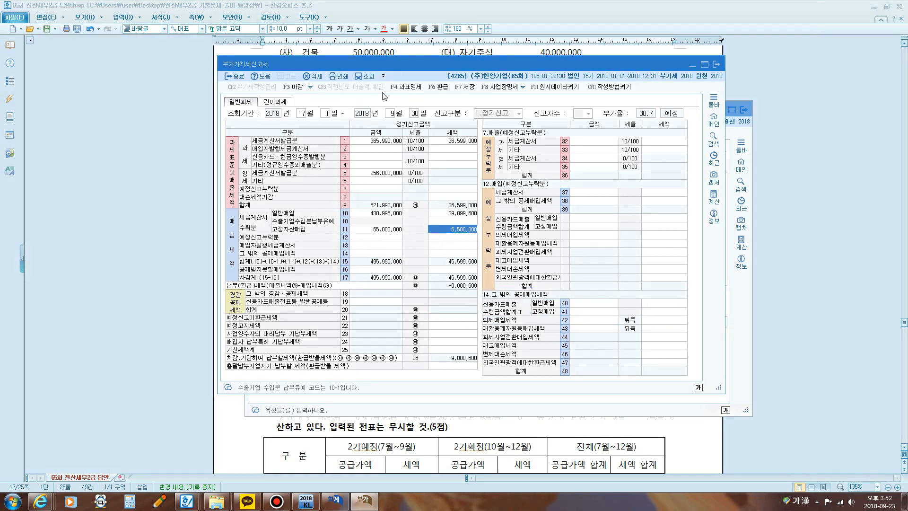
Step: Check the amount and tax in row 41 고정매입 and in row 14 그 밖의 공제매입세액 of the VAT return
{"action": "left_click", "coordinate": [598, 311]}
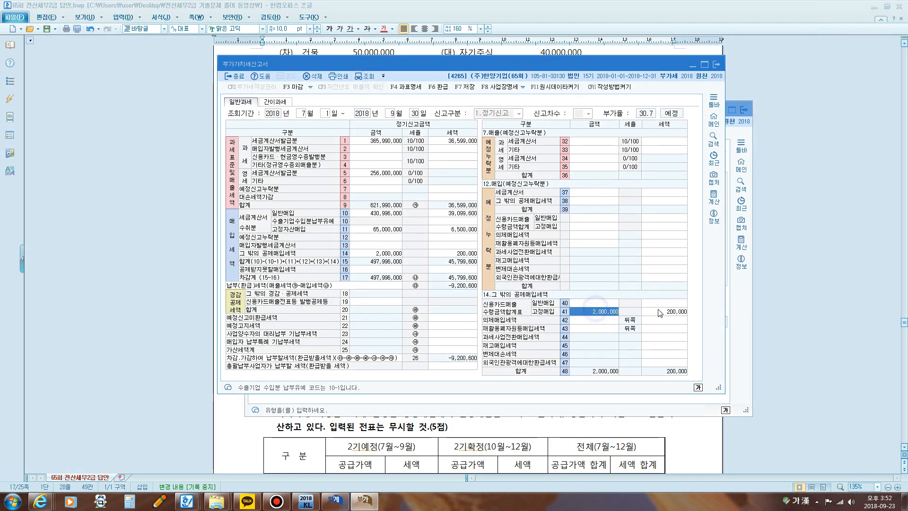
{"action": "left_click", "coordinate": [671, 312]}
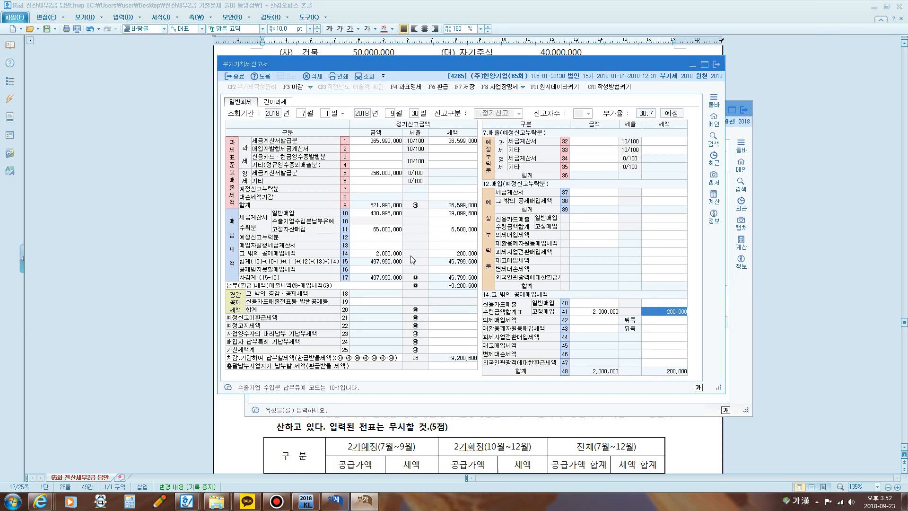
{"action": "left_click", "coordinate": [385, 253]}
{"action": "left_click", "coordinate": [450, 253]}
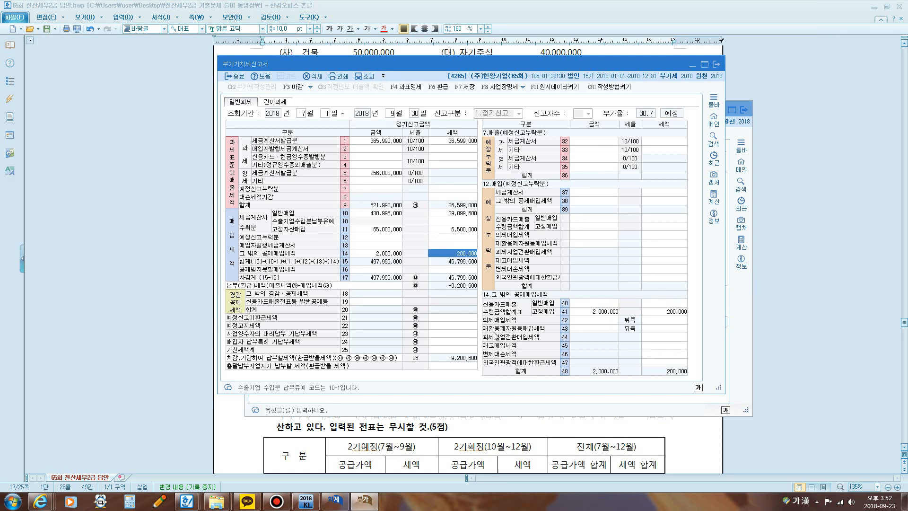
Step: Insert "매출+세금계산서" after 11.과세 in the September 21 answer of question [5] in the exam document
{"action": "left_click", "coordinate": [796, 237]}
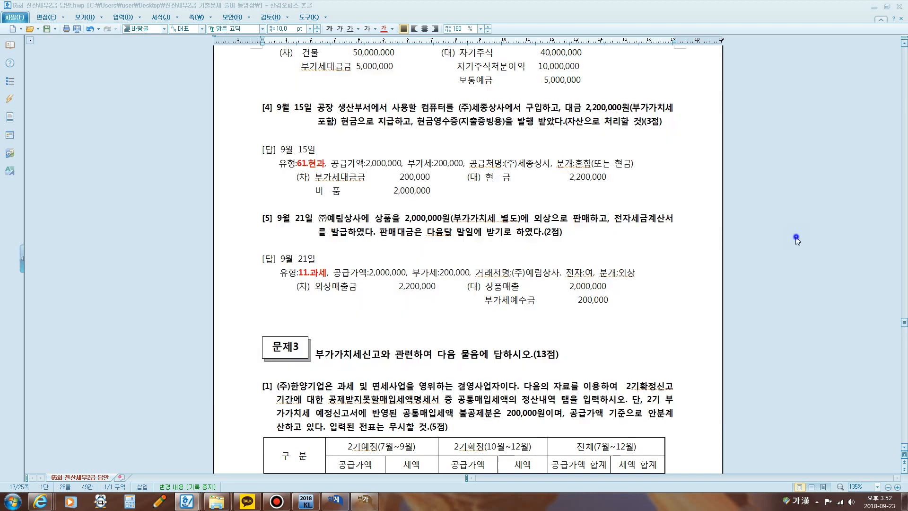
{"action": "scroll", "coordinate": [512, 203], "scroll_direction": "down", "scroll_amount": 2}
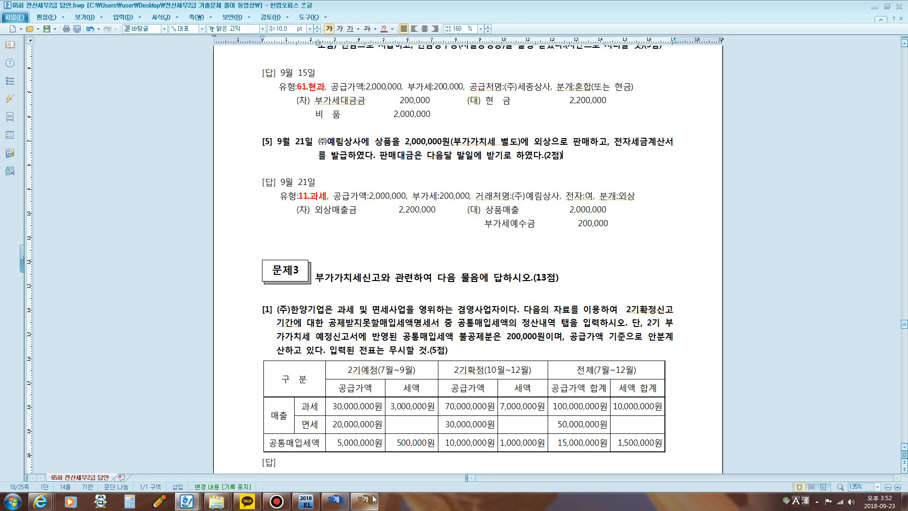
{"action": "left_click", "coordinate": [329, 196]}
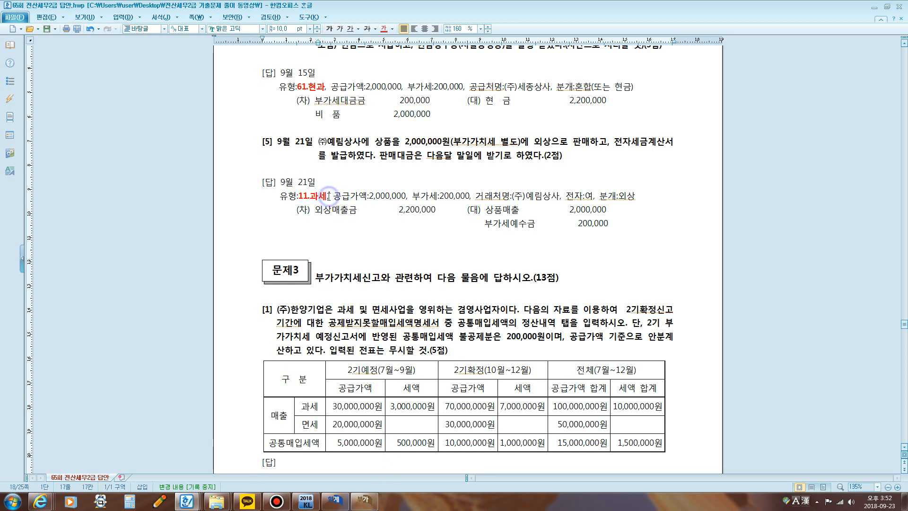
{"action": "type", "text": ", "}
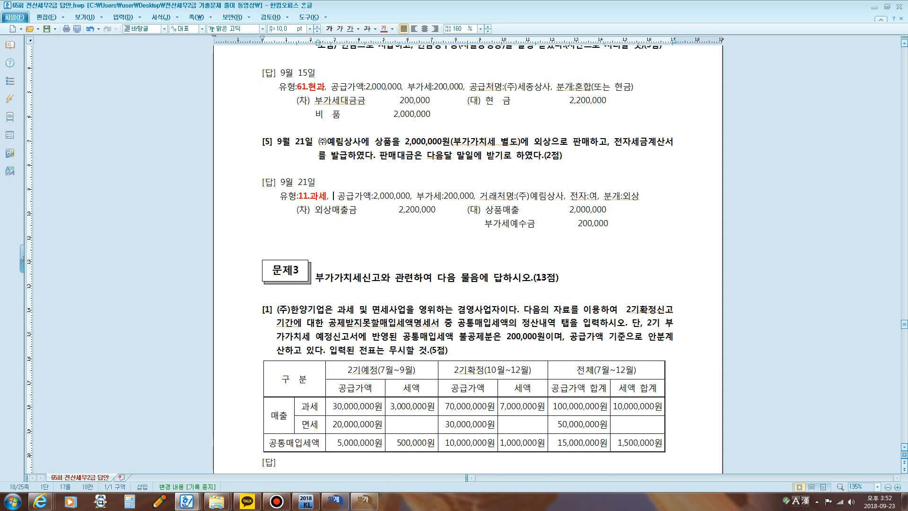
{"action": "type", "text": "ㅁ"}
{"action": "type", "text": "출 "}
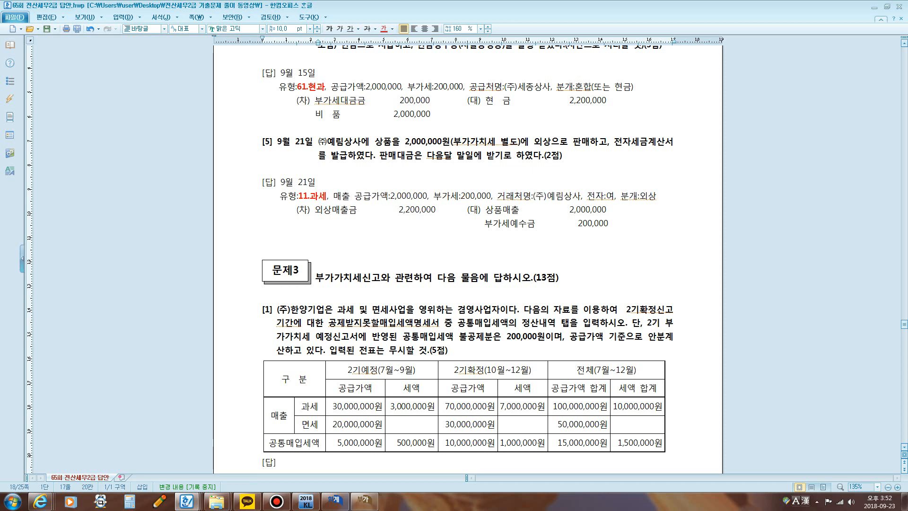
{"action": "type", "text": "+세금"}
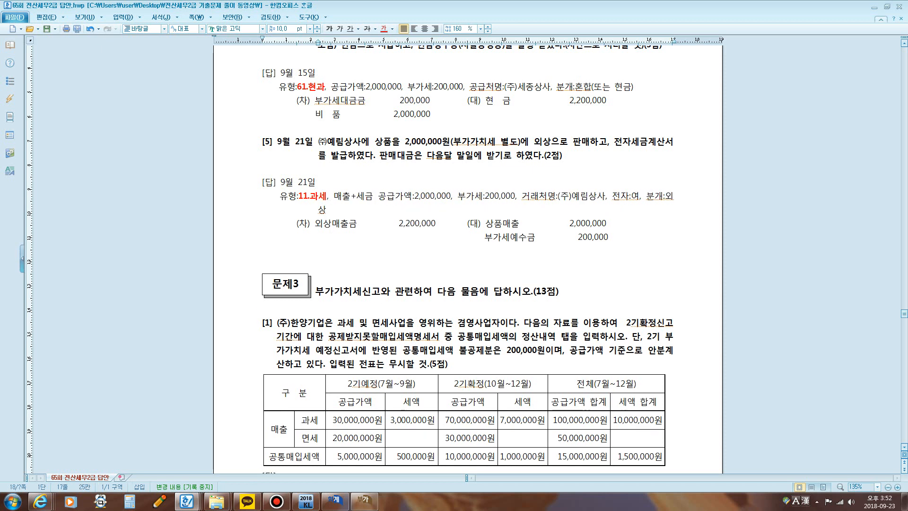
{"action": "type", "text": "계산서"}
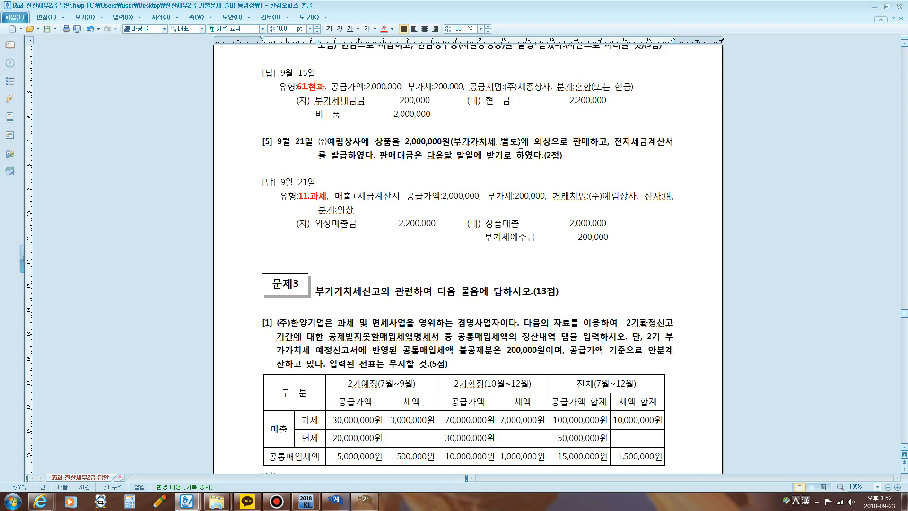
Step: Bring the 매입매출전표입력 window forward, change the voucher day to 21 and set the 유형 to 11 과세
{"action": "left_click", "coordinate": [335, 500]}
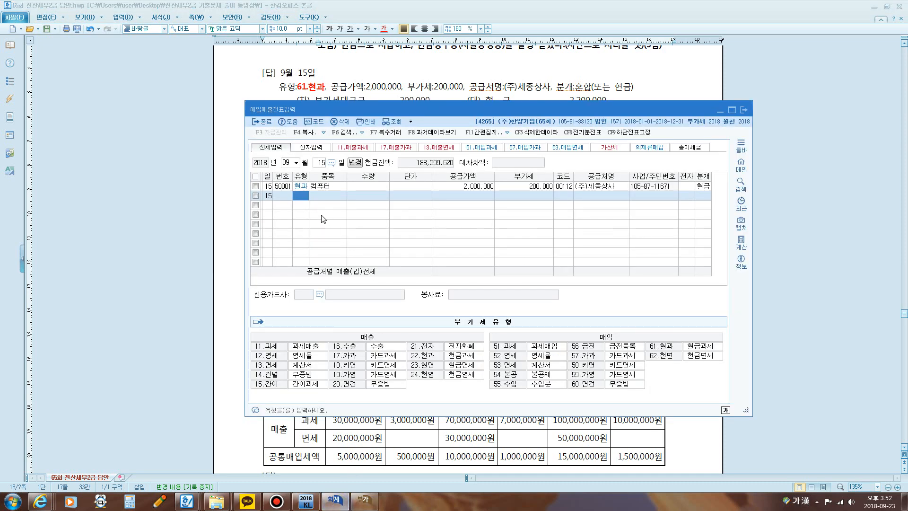
{"action": "left_click", "coordinate": [321, 163]}
{"action": "type", "text": "21"}
{"action": "key", "text": "Return"}
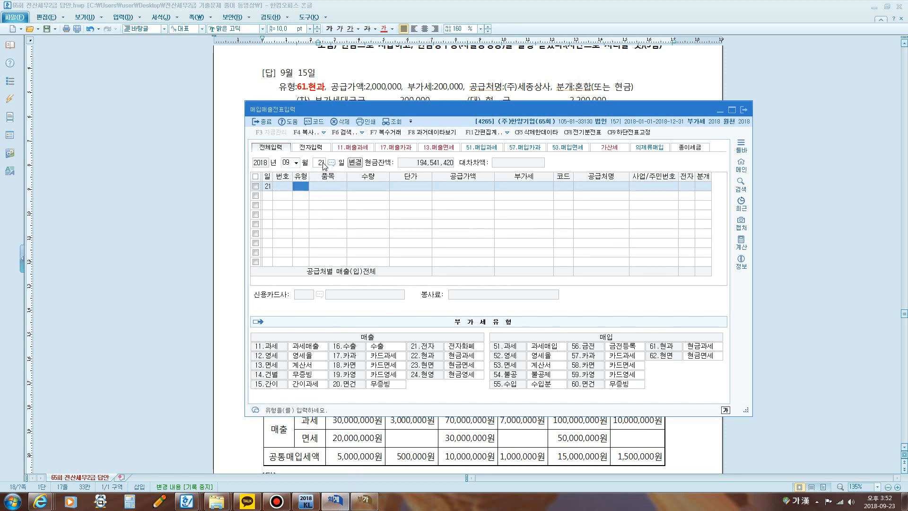
{"action": "type", "text": "11"}
{"action": "key", "text": "Return"}
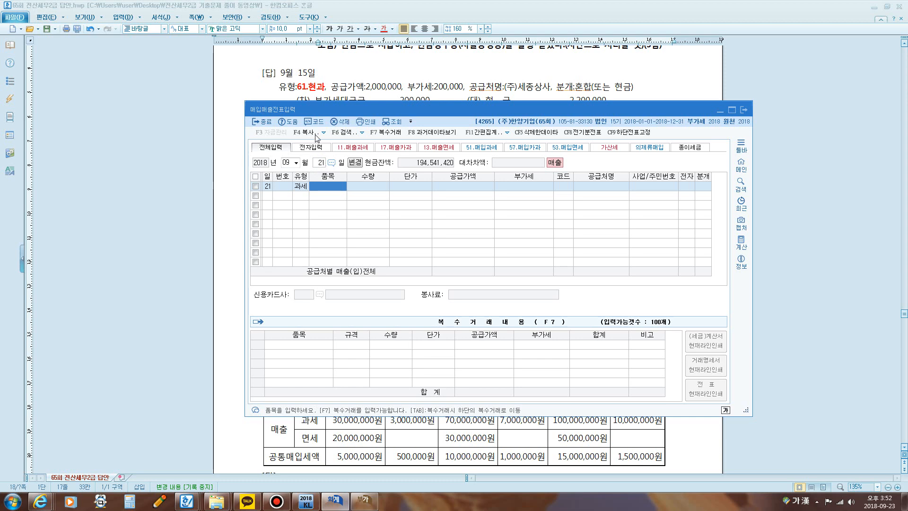
Step: Enter 상품 as the 품목 and 2,000,000 as the 공급가액 in the September 21 voucher, keeping question [5] in view
{"action": "left_click_drag", "start_coordinate": [348, 107], "coordinate": [378, 157]}
{"action": "left_click", "coordinate": [454, 117]}
{"action": "scroll", "coordinate": [454, 117], "scroll_direction": "down", "scroll_amount": 3}
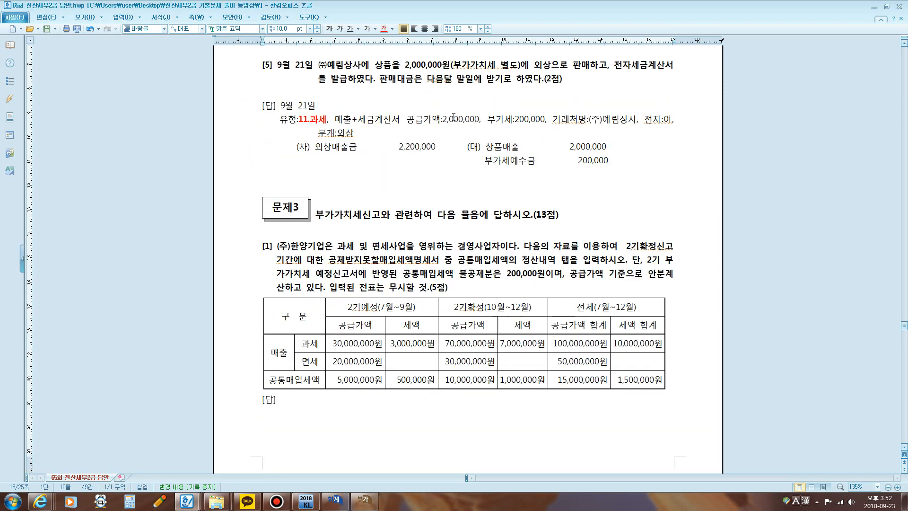
{"action": "left_click", "coordinate": [335, 500]}
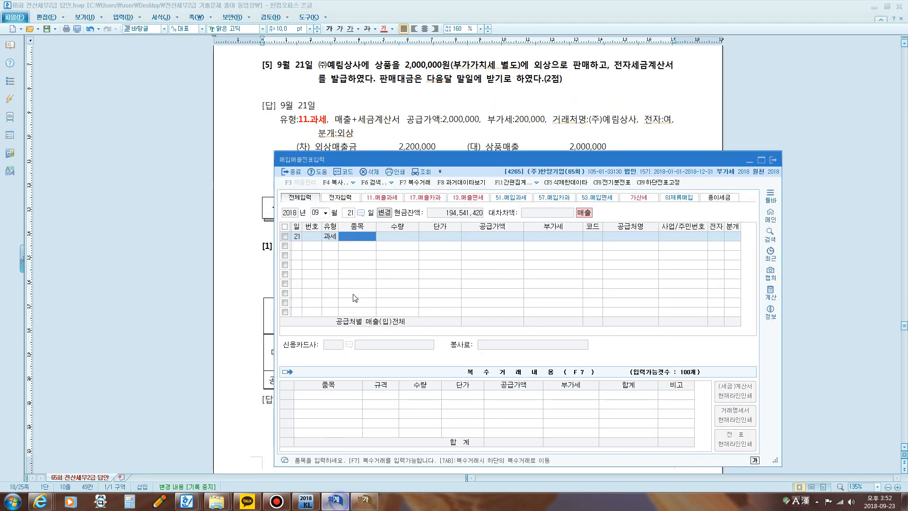
{"action": "type", "text": "ㅅ"}
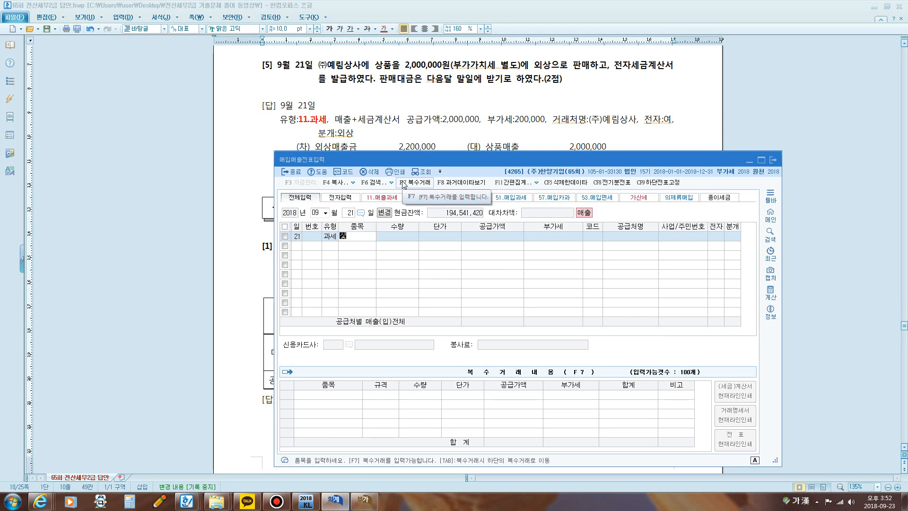
{"action": "type", "text": "품"}
{"action": "key", "text": "Return"}
{"action": "key", "text": "Return"}
{"action": "key", "text": "Return"}
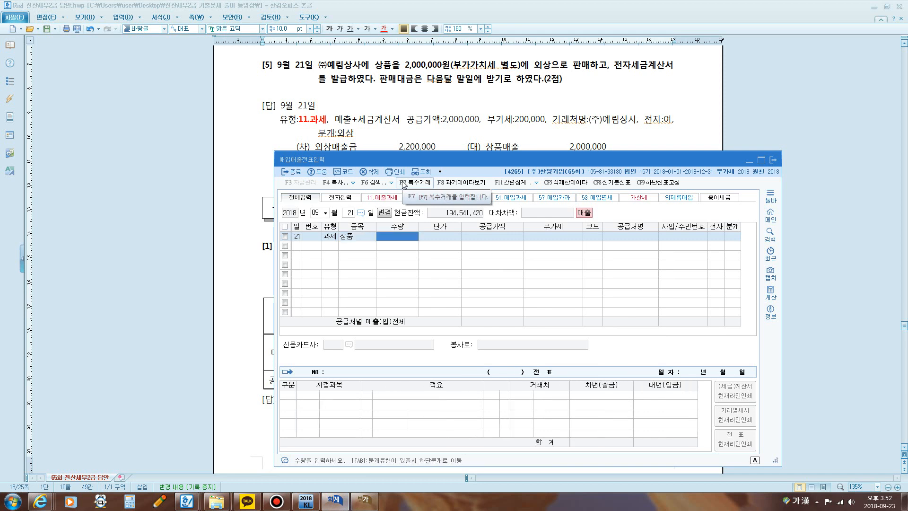
{"action": "type", "text": "2000000"}
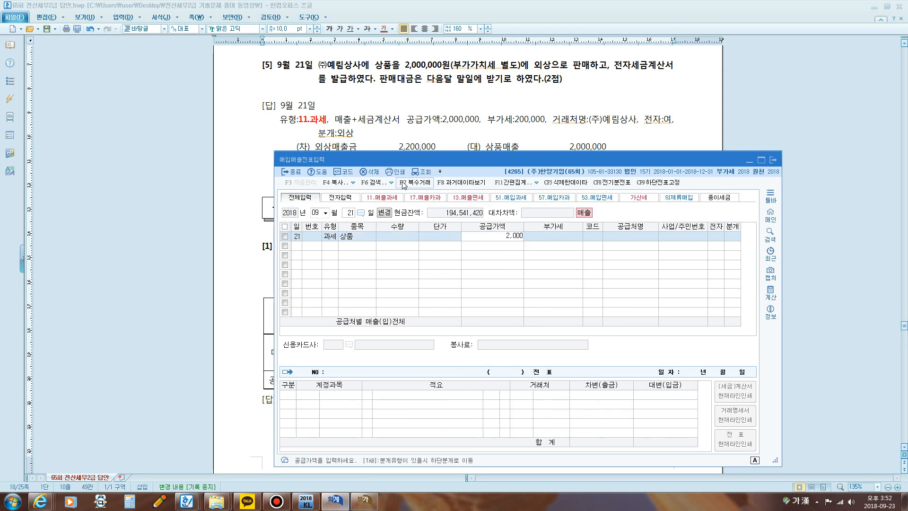
{"action": "key", "text": "Return"}
{"action": "key", "text": "Return"}
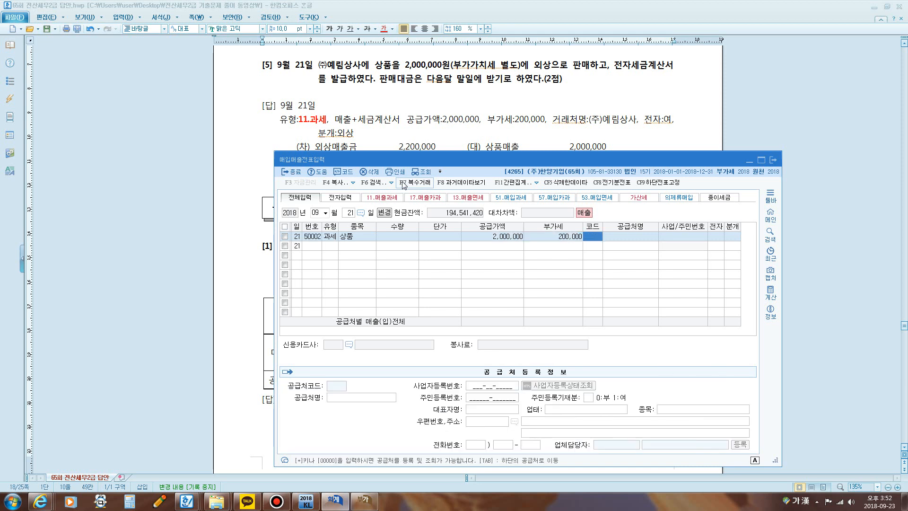
Step: Look up 예림 to assign (주)예림상사 as the 공급처 and set 전자 to 여
{"action": "type", "text": "예림"}
{"action": "key", "text": "Return"}
{"action": "key", "text": "Return"}
{"action": "key", "text": "Return"}
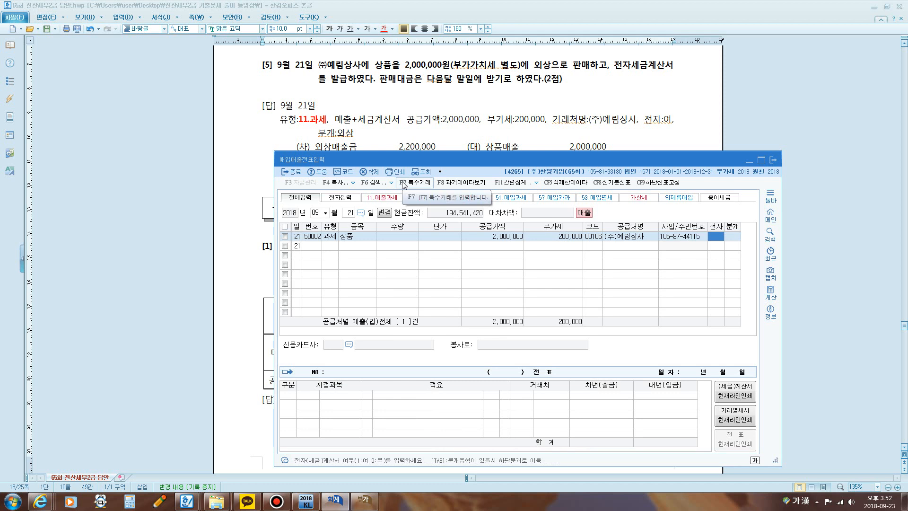
{"action": "type", "text": "1"}
{"action": "key", "text": "Return"}
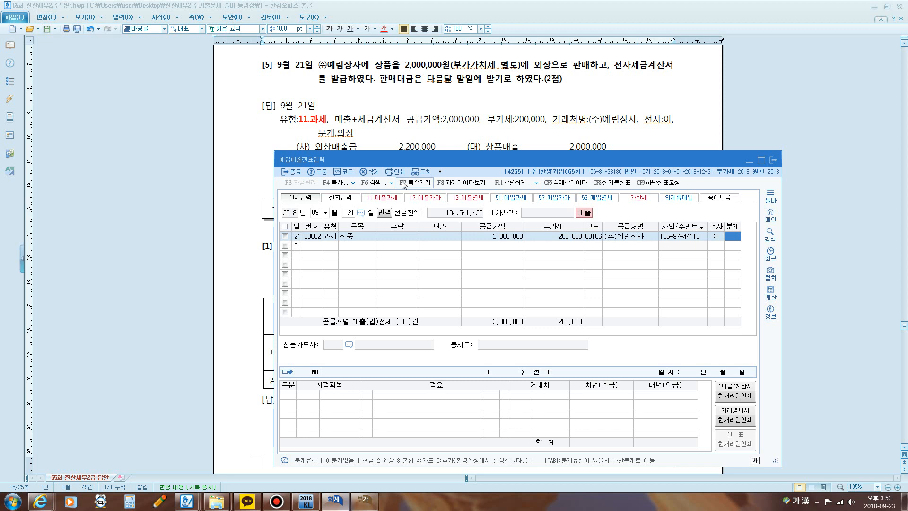
Step: Mark the 외상 option in the 분개유형 hint with the screen pen and set the voucher's 분개 to 외상
{"action": "left_click_drag", "start_coordinate": [400, 159], "coordinate": [349, 111]}
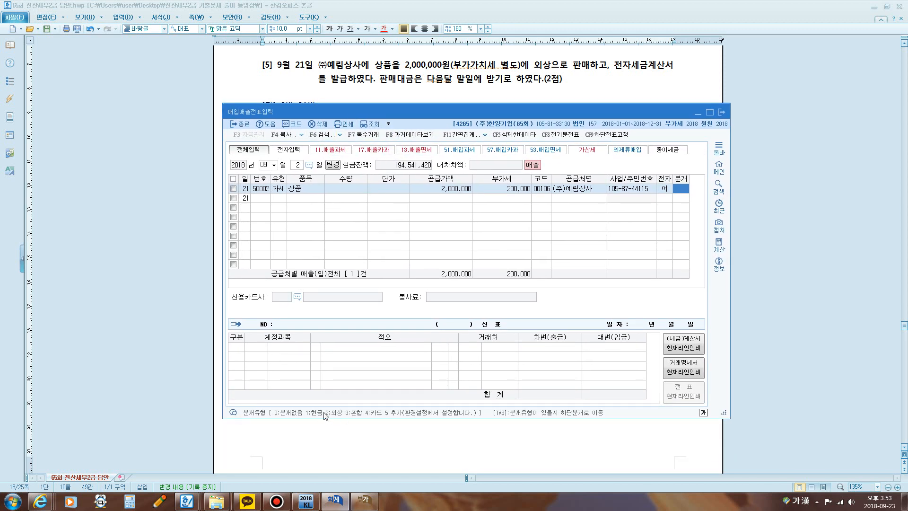
{"action": "key", "text": "ctrl+2"}
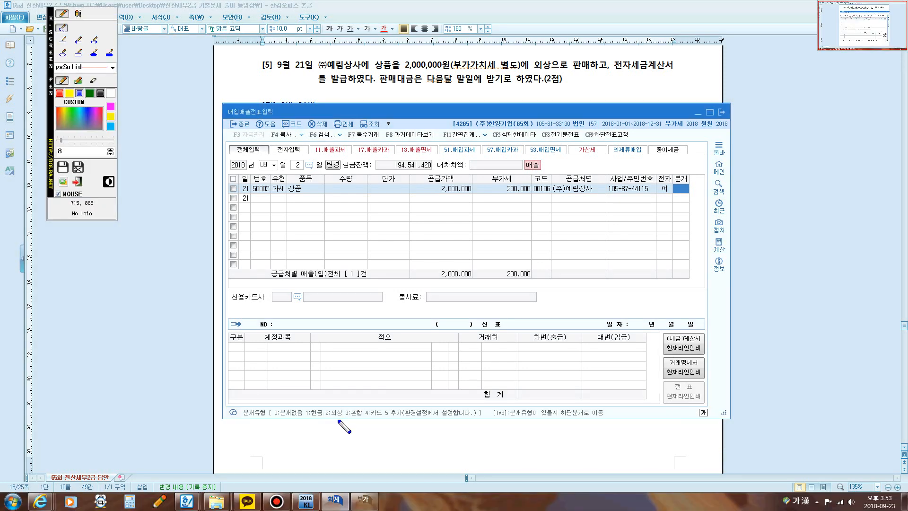
{"action": "mouse_move", "coordinate": [325, 423]}
{"action": "left_mouse_down"}
{"action": "mouse_move", "coordinate": [344, 402]}
{"action": "mouse_move", "coordinate": [338, 421]}
{"action": "mouse_move", "coordinate": [309, 421]}
{"action": "left_mouse_up"}
{"action": "key", "text": "Escape"}
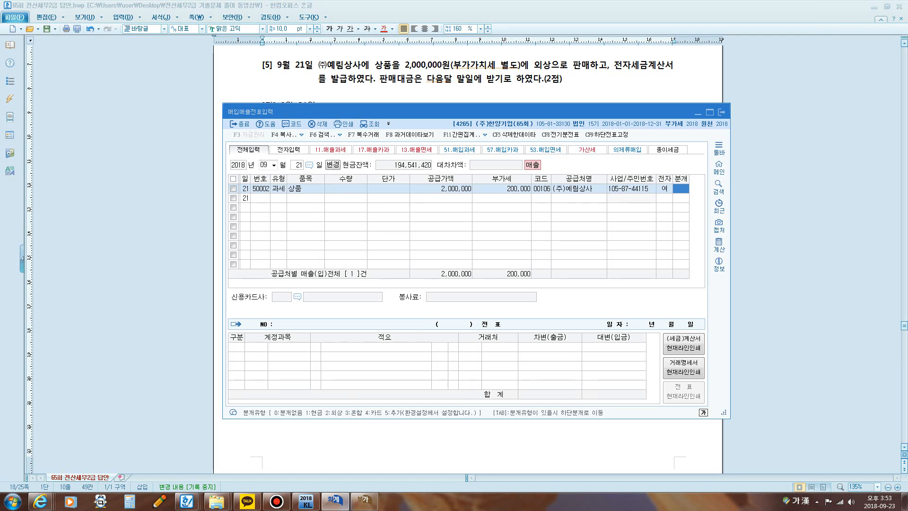
{"action": "type", "text": "2"}
{"action": "key", "text": "Return"}
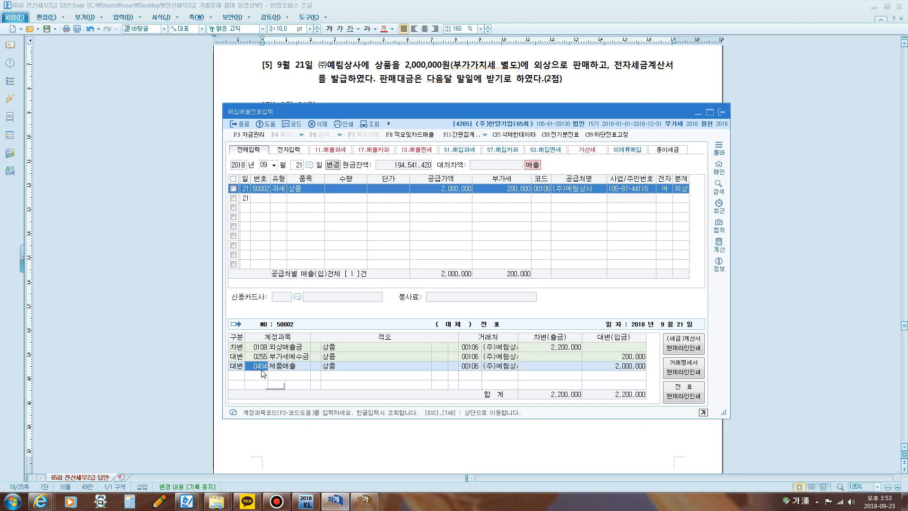
Step: Replace the 제품매출 account with 0401 상품매출 in the credit entry and finish the September 21 voucher
{"action": "type", "text": "상품"}
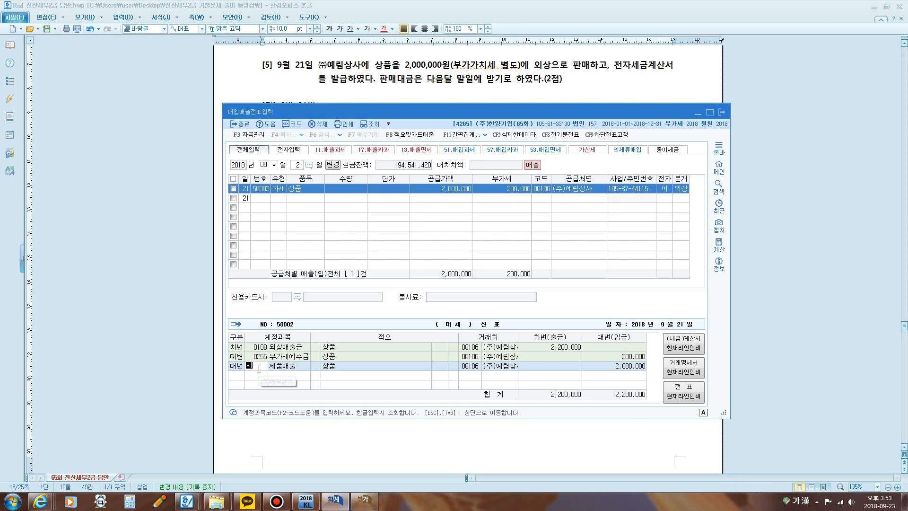
{"action": "key", "text": "Return"}
{"action": "key", "text": "Down"}
{"action": "key", "text": "Down"}
{"action": "key", "text": "Down"}
{"action": "key", "text": "Down"}
{"action": "key", "text": "Down"}
{"action": "key", "text": "Down"}
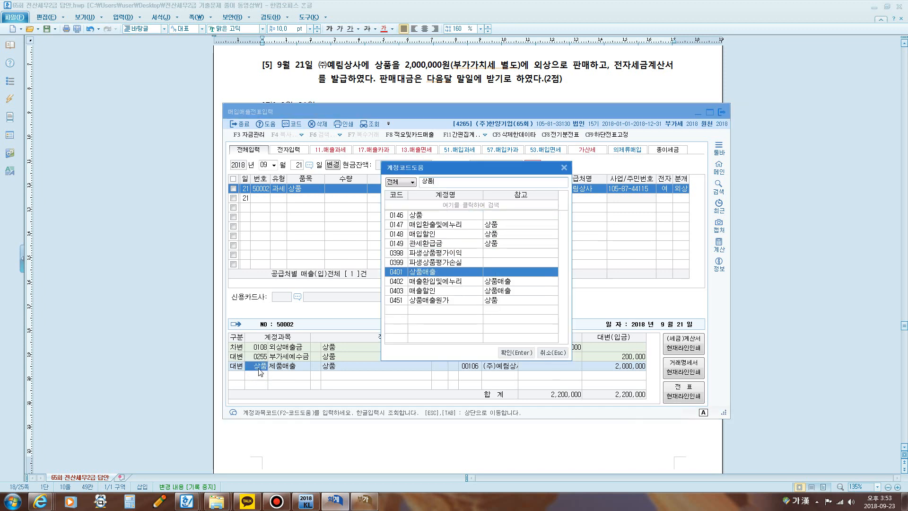
{"action": "key", "text": "Return"}
{"action": "key", "text": "Return"}
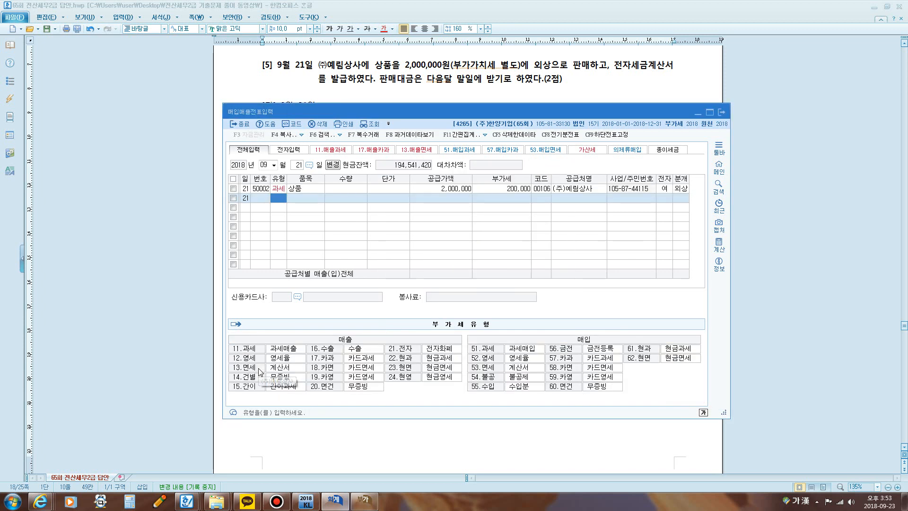
Step: Requery the July–September 2018 부가가치세신고서 and check how the September 21 sale affects the 세금계산서발급분 row
{"action": "left_click", "coordinate": [430, 80]}
{"action": "left_click", "coordinate": [372, 498]}
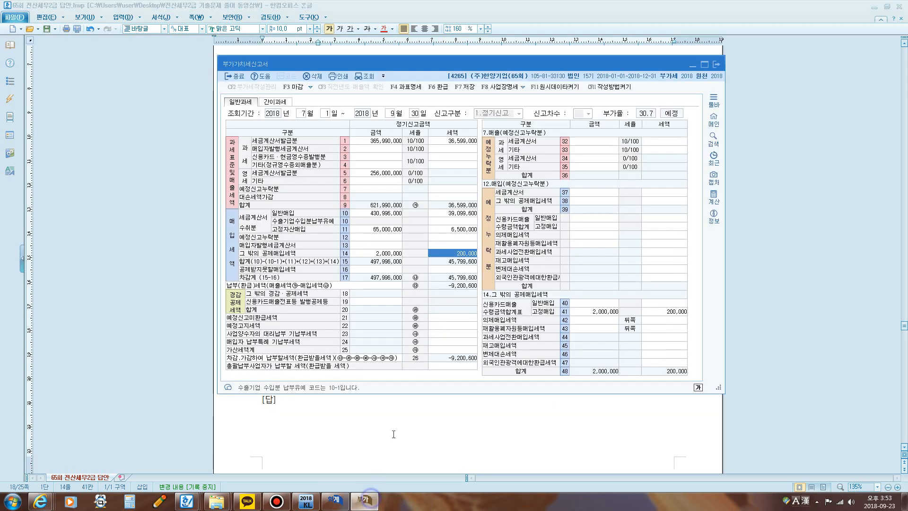
{"action": "left_click", "coordinate": [369, 141]}
{"action": "key", "text": "ctrl+2"}
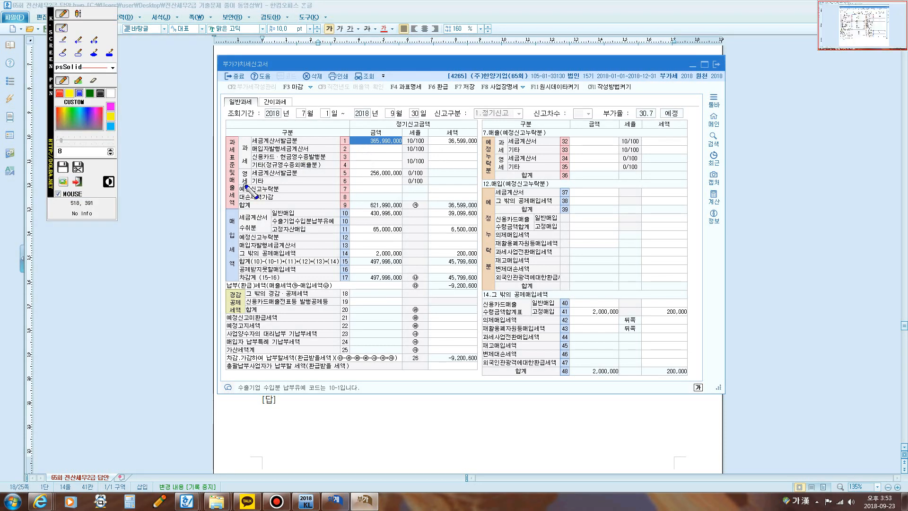
{"action": "mouse_move", "coordinate": [230, 205]}
{"action": "left_mouse_down"}
{"action": "mouse_move", "coordinate": [229, 172]}
{"action": "mouse_move", "coordinate": [261, 146]}
{"action": "mouse_move", "coordinate": [455, 150]}
{"action": "mouse_move", "coordinate": [487, 133]}
{"action": "mouse_move", "coordinate": [269, 124]}
{"action": "mouse_move", "coordinate": [210, 187]}
{"action": "mouse_move", "coordinate": [232, 203]}
{"action": "left_mouse_up"}
{"action": "key", "text": "Escape"}
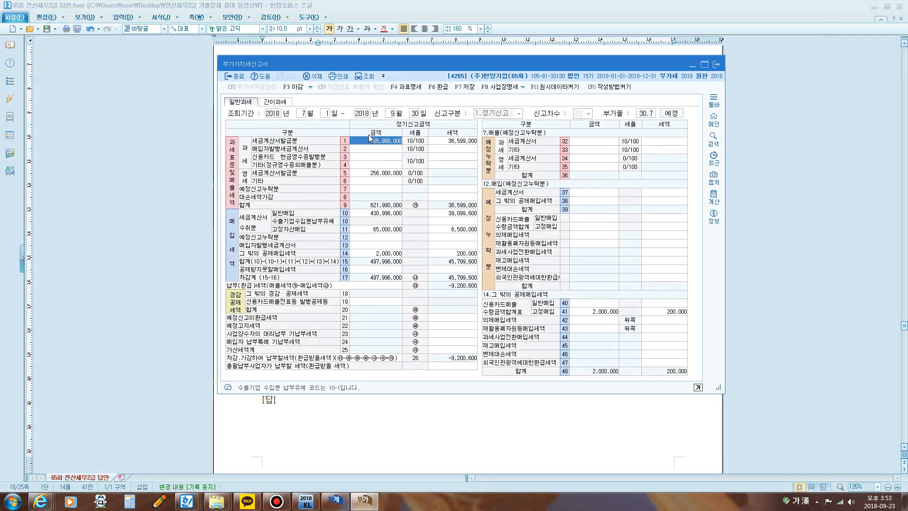
{"action": "left_click", "coordinate": [368, 78]}
{"action": "left_click", "coordinate": [792, 167]}
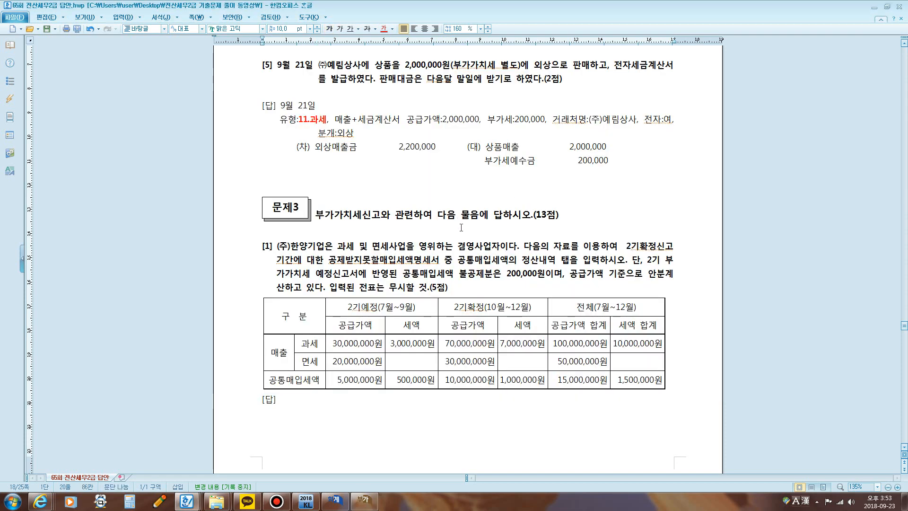
Step: Mark the key conditions of 문제3 [1] with the screen pen, including 겸영사업자, 공제받지못할매입세액명세서, 정산내역, 200,000 and 공급가액 기준
{"action": "scroll", "coordinate": [461, 227], "scroll_direction": "down", "scroll_amount": 5}
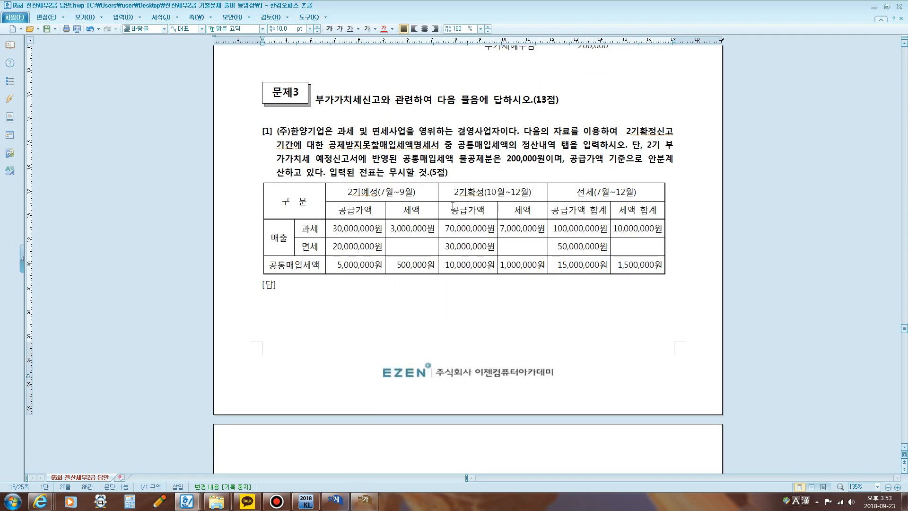
{"action": "left_click", "coordinate": [279, 503]}
{"action": "left_click", "coordinate": [278, 503]}
{"action": "scroll", "coordinate": [379, 142], "scroll_direction": "down", "scroll_amount": 1}
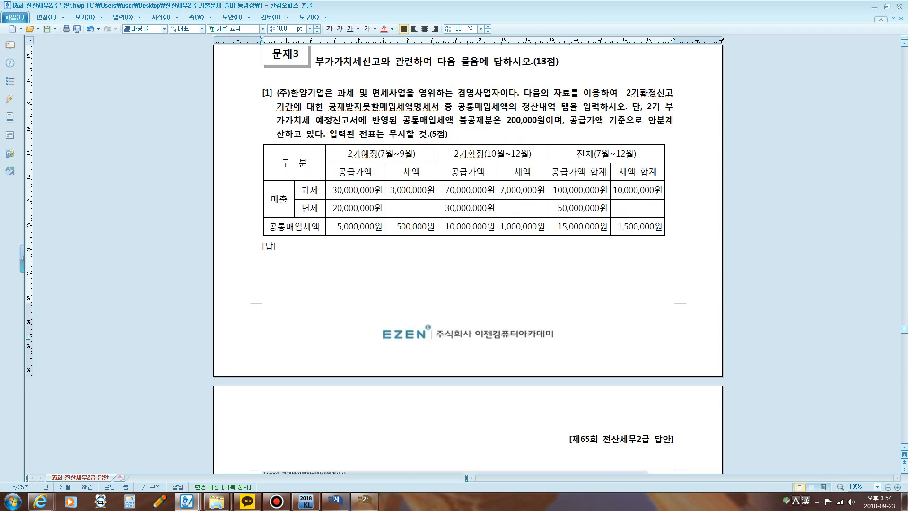
{"action": "key", "text": "F12"}
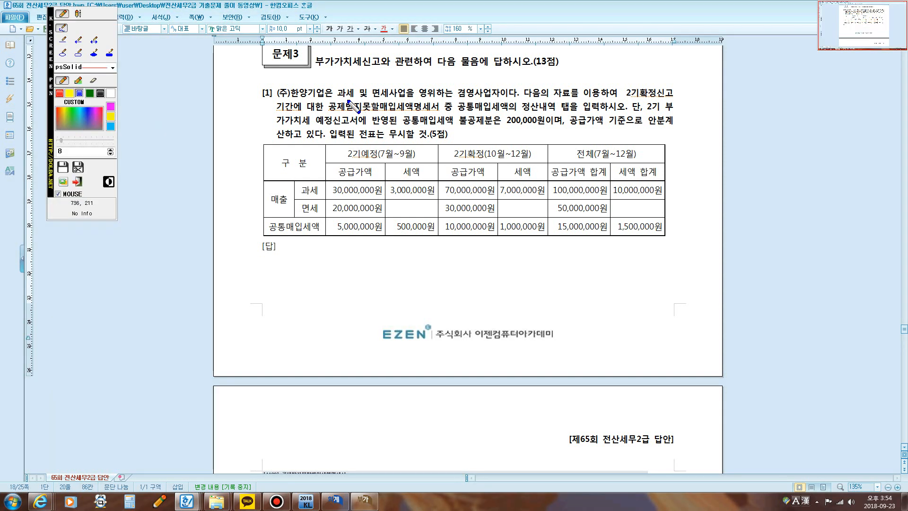
{"action": "mouse_move", "coordinate": [340, 97]}
{"action": "left_mouse_down"}
{"action": "mouse_move", "coordinate": [501, 97]}
{"action": "mouse_move", "coordinate": [487, 85]}
{"action": "mouse_move", "coordinate": [506, 85]}
{"action": "mouse_move", "coordinate": [507, 97]}
{"action": "mouse_move", "coordinate": [673, 100]}
{"action": "left_mouse_up"}
{"action": "mouse_move", "coordinate": [279, 113]}
{"action": "left_mouse_down"}
{"action": "mouse_move", "coordinate": [574, 108]}
{"action": "mouse_move", "coordinate": [529, 116]}
{"action": "mouse_move", "coordinate": [522, 105]}
{"action": "mouse_move", "coordinate": [541, 101]}
{"action": "mouse_move", "coordinate": [519, 115]}
{"action": "left_mouse_up"}
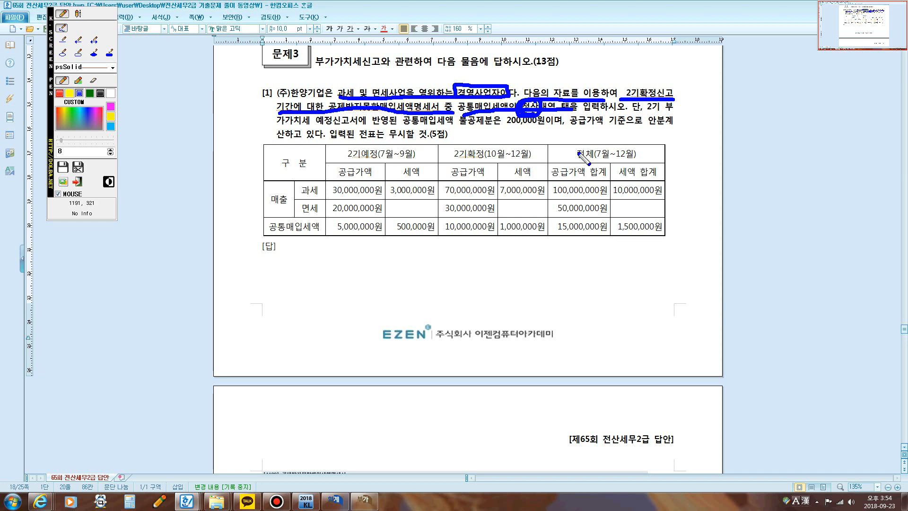
{"action": "left_click_drag", "start_coordinate": [635, 110], "coordinate": [660, 110]}
{"action": "mouse_move", "coordinate": [307, 126]}
{"action": "left_mouse_down"}
{"action": "mouse_move", "coordinate": [548, 127]}
{"action": "mouse_move", "coordinate": [539, 114]}
{"action": "mouse_move", "coordinate": [505, 118]}
{"action": "left_mouse_up"}
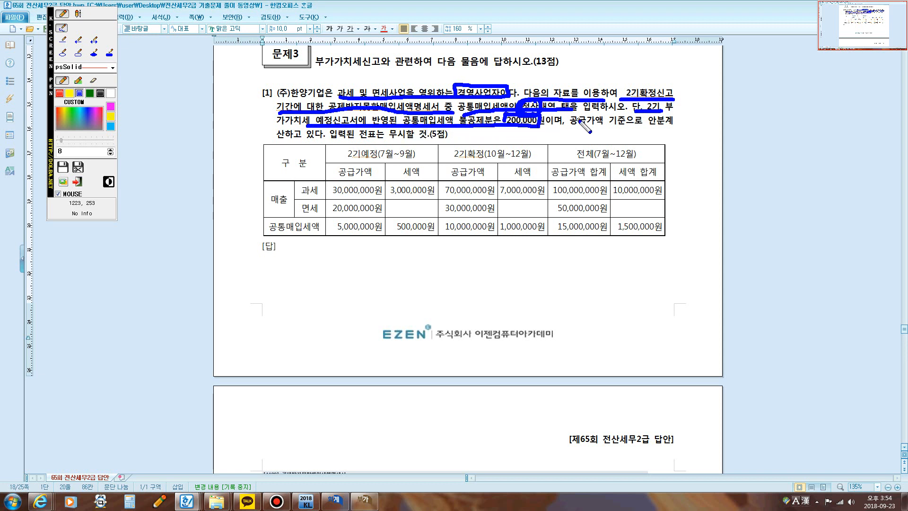
{"action": "left_click_drag", "start_coordinate": [572, 123], "coordinate": [654, 123]}
{"action": "left_click_drag", "start_coordinate": [297, 140], "coordinate": [280, 136]}
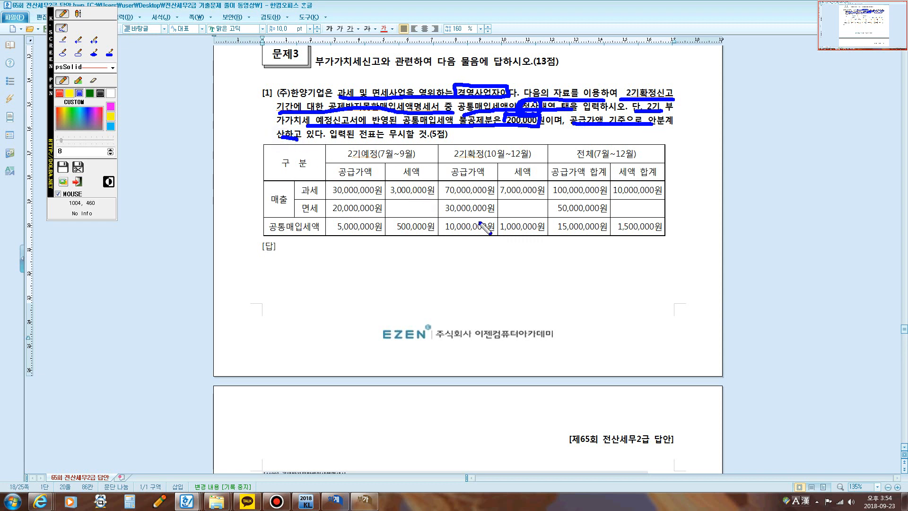
Step: Circle the 전체(7월~12월) and 2기예정(7월~9월) columns of the question table with the screen pen, then clear the marks
{"action": "left_click", "coordinate": [601, 248]}
{"action": "mouse_move", "coordinate": [602, 248]}
{"action": "left_mouse_down"}
{"action": "mouse_move", "coordinate": [563, 245]}
{"action": "mouse_move", "coordinate": [547, 208]}
{"action": "mouse_move", "coordinate": [591, 151]}
{"action": "mouse_move", "coordinate": [662, 163]}
{"action": "mouse_move", "coordinate": [686, 234]}
{"action": "mouse_move", "coordinate": [592, 246]}
{"action": "left_mouse_up"}
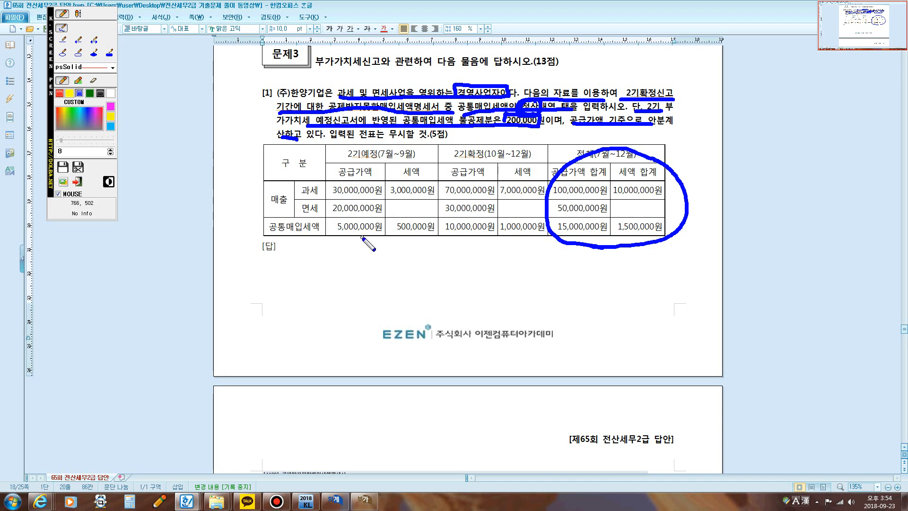
{"action": "mouse_move", "coordinate": [358, 239]}
{"action": "left_mouse_down"}
{"action": "mouse_move", "coordinate": [331, 239]}
{"action": "mouse_move", "coordinate": [315, 218]}
{"action": "mouse_move", "coordinate": [326, 166]}
{"action": "mouse_move", "coordinate": [386, 148]}
{"action": "mouse_move", "coordinate": [443, 179]}
{"action": "mouse_move", "coordinate": [449, 212]}
{"action": "mouse_move", "coordinate": [438, 232]}
{"action": "mouse_move", "coordinate": [370, 236]}
{"action": "left_mouse_up"}
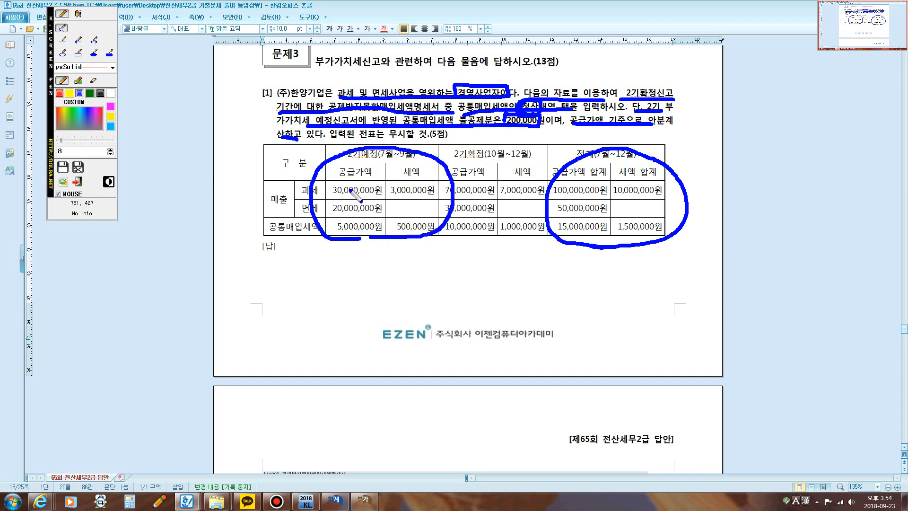
{"action": "key", "text": "Escape"}
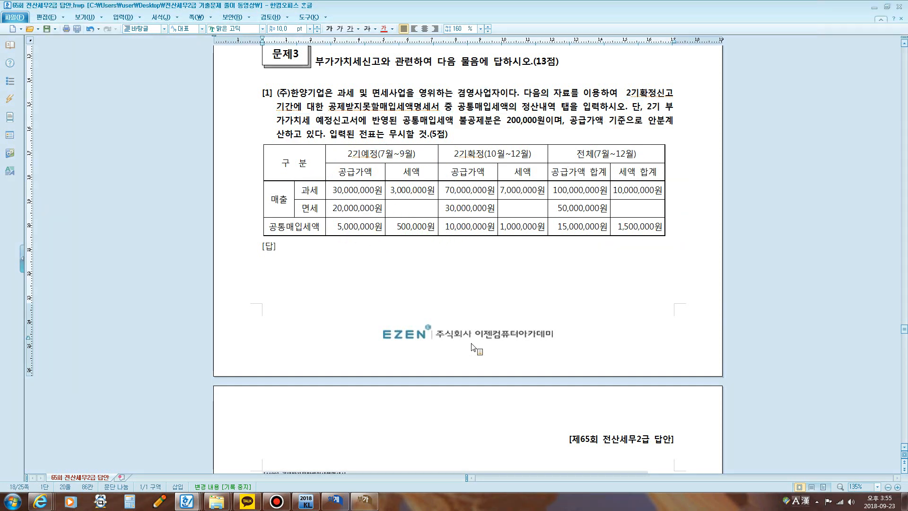
Step: Close the 매입매출전표입력 and 부가가치세신고서 windows
{"action": "left_click", "coordinate": [336, 502]}
{"action": "left_click", "coordinate": [723, 112]}
{"action": "left_click", "coordinate": [336, 501]}
{"action": "key", "text": "F7"}
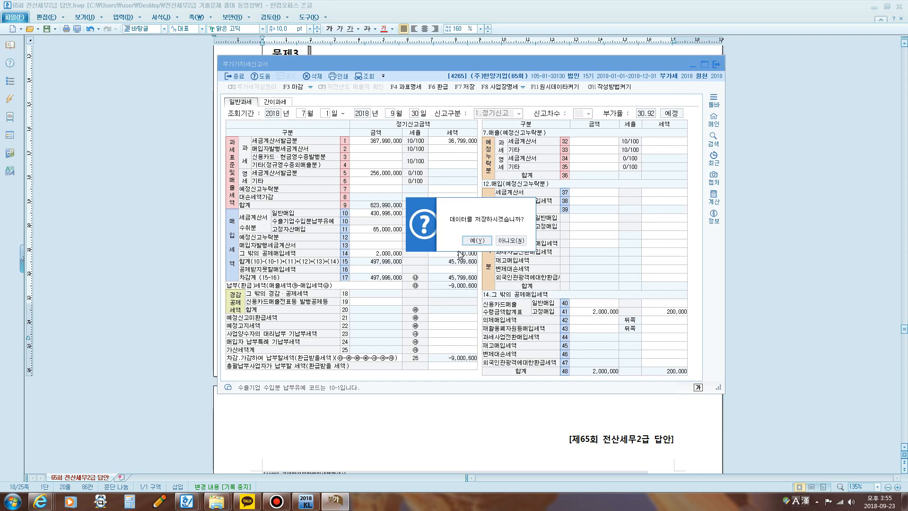
{"action": "left_click", "coordinate": [475, 242]}
{"action": "left_click", "coordinate": [499, 239]}
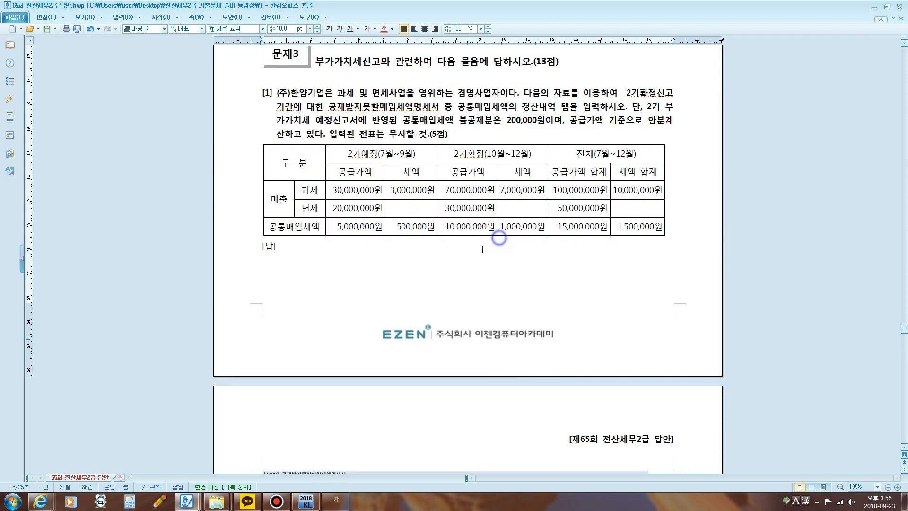
Step: Open 공제받지못할매입세액명세서 from KcLep's 부가가치 forms and place its window below the question text
{"action": "left_click", "coordinate": [306, 502]}
{"action": "left_click_drag", "start_coordinate": [421, 174], "coordinate": [626, 111]}
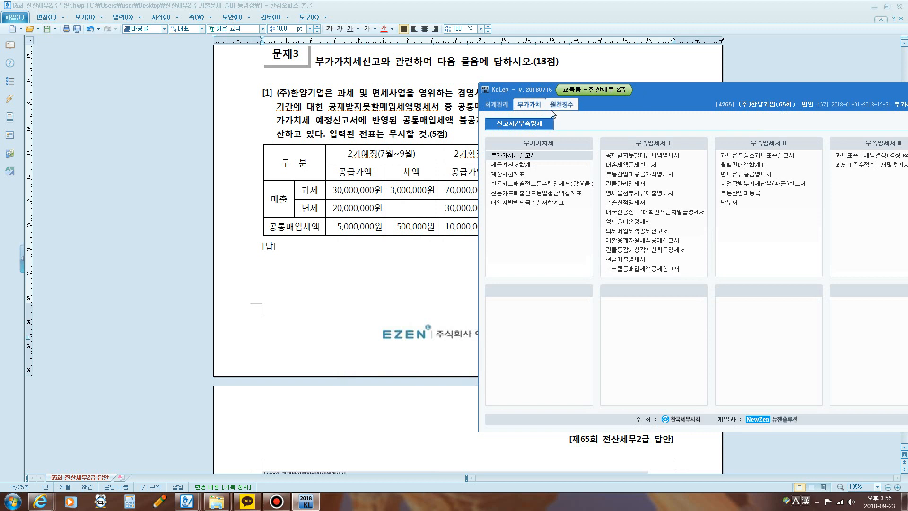
{"action": "left_click", "coordinate": [635, 158]}
{"action": "left_click_drag", "start_coordinate": [853, 86], "coordinate": [744, 85]}
{"action": "left_click", "coordinate": [833, 91]}
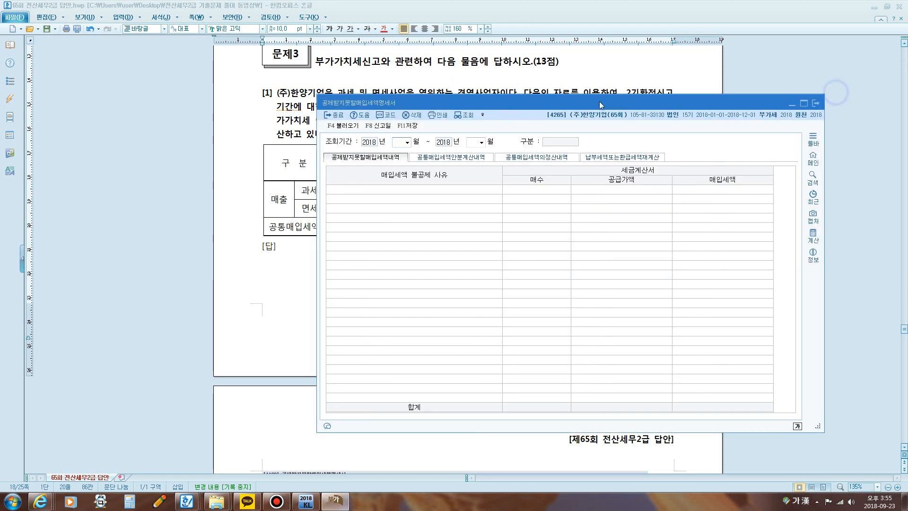
{"action": "left_click_drag", "start_coordinate": [569, 107], "coordinate": [582, 157]}
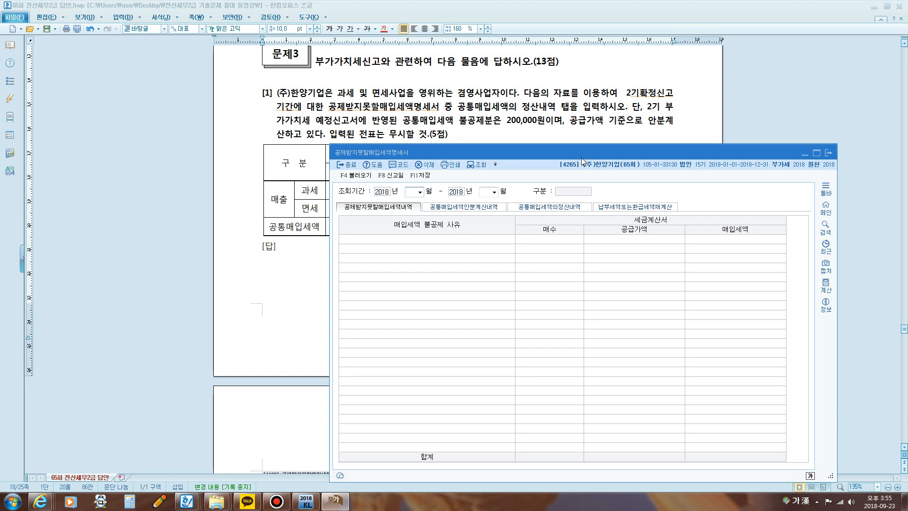
Step: Place the form beneath the question's amounts table and set its 조회기간 to July through September 2018
{"action": "key", "text": "alt+Tab"}
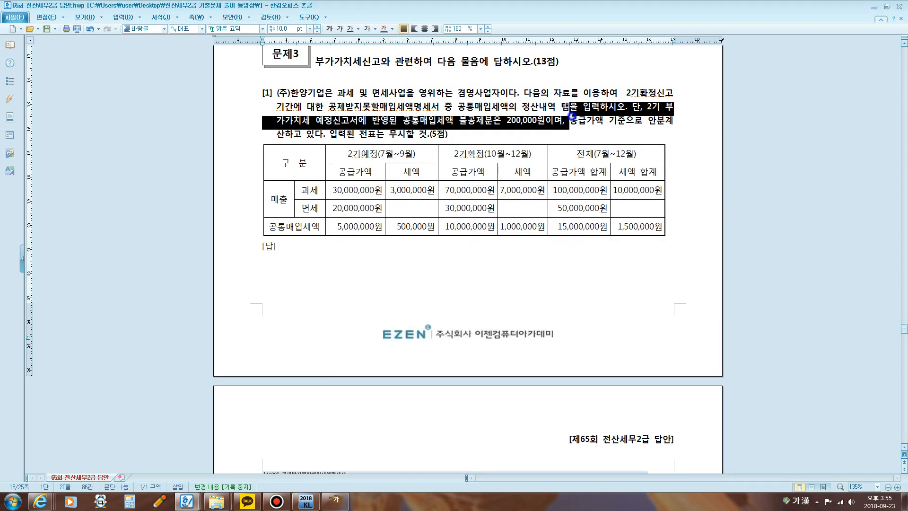
{"action": "scroll", "coordinate": [568, 120], "scroll_direction": "down", "scroll_amount": 1}
{"action": "scroll", "coordinate": [568, 119], "scroll_direction": "down", "scroll_amount": 1}
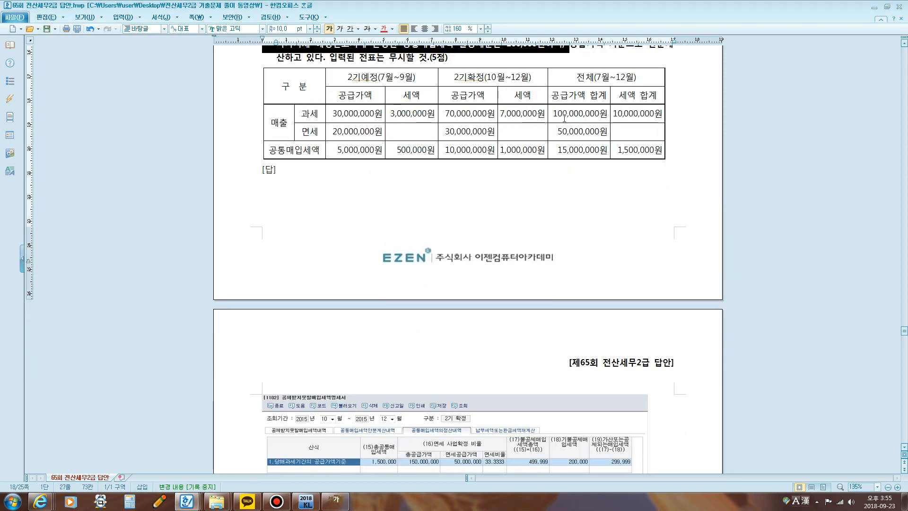
{"action": "left_click", "coordinate": [334, 501]}
{"action": "left_click_drag", "start_coordinate": [473, 151], "coordinate": [376, 179]}
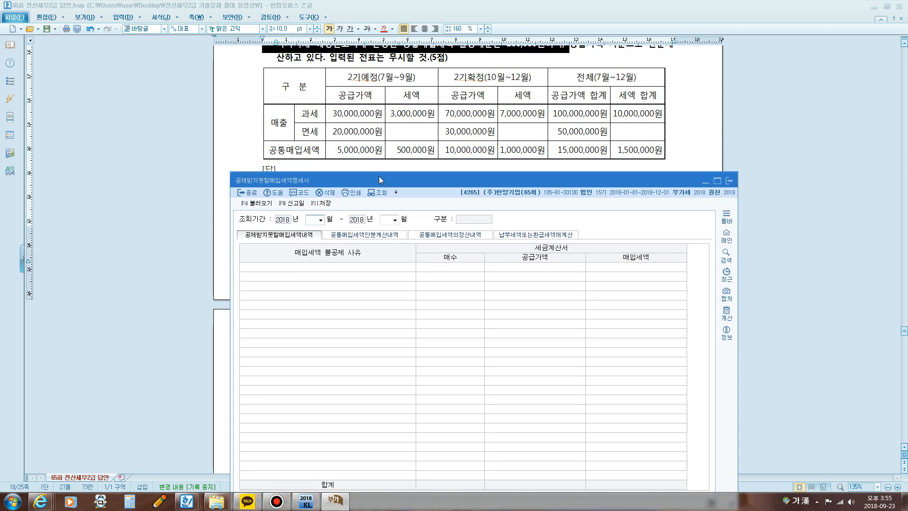
{"action": "type", "text": "07"}
{"action": "type", "text": "09"}
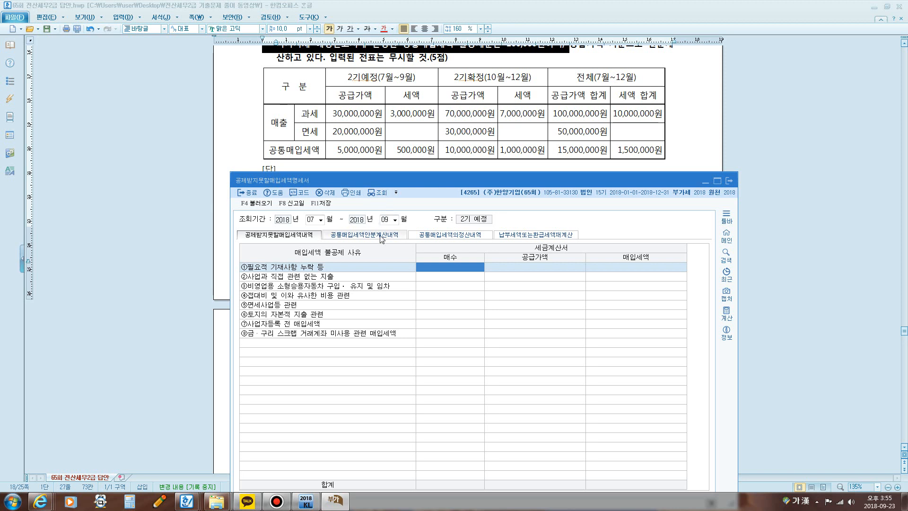
Step: In 공통매입세액안분계산내역, choose 당해과세기간의 공급가액기준 as the 산식, decline loading voucher data and advance to 공급가액
{"action": "left_click", "coordinate": [383, 236]}
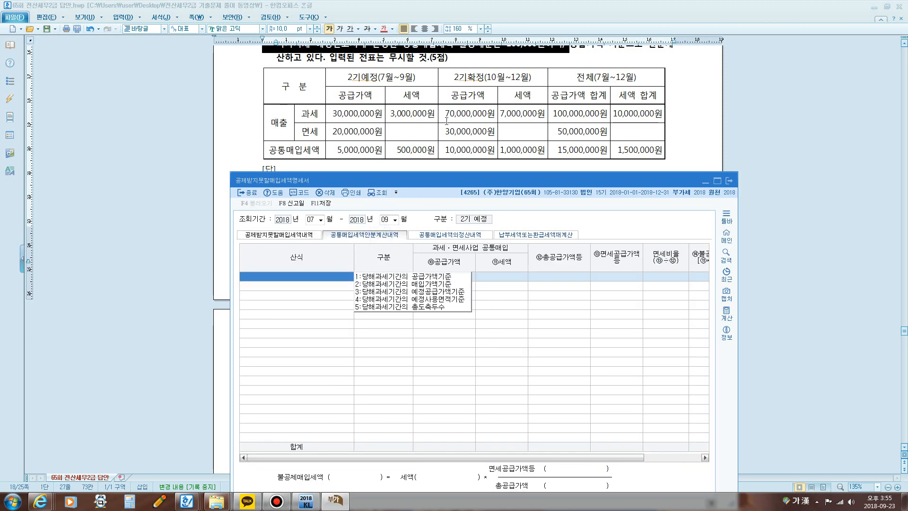
{"action": "left_click", "coordinate": [440, 277]}
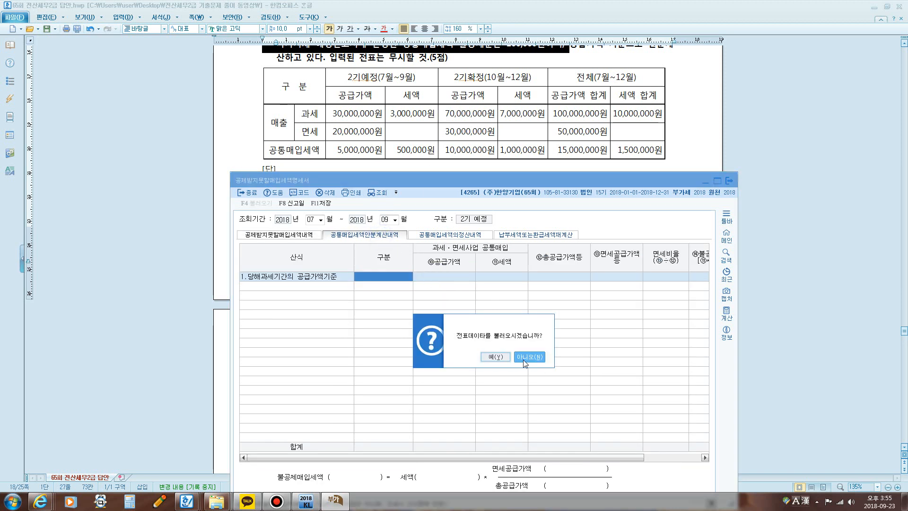
{"action": "left_click", "coordinate": [526, 356]}
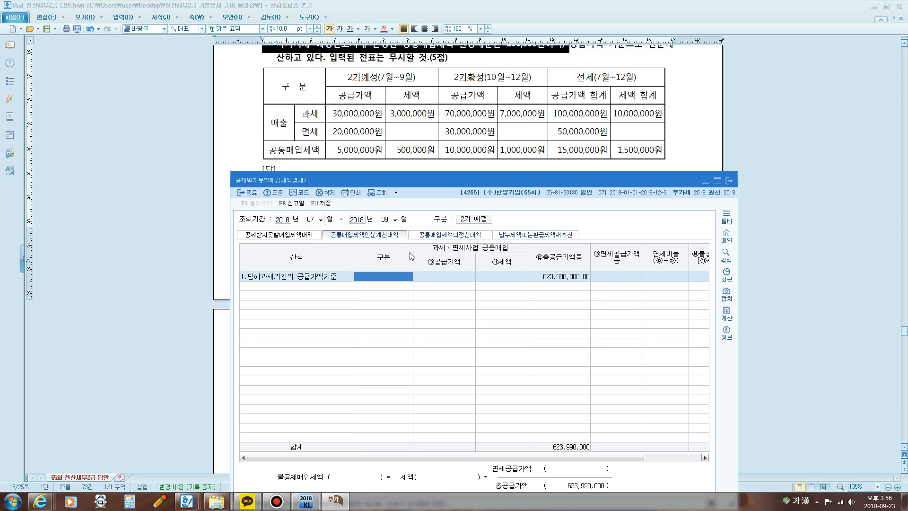
{"action": "key", "text": "Return"}
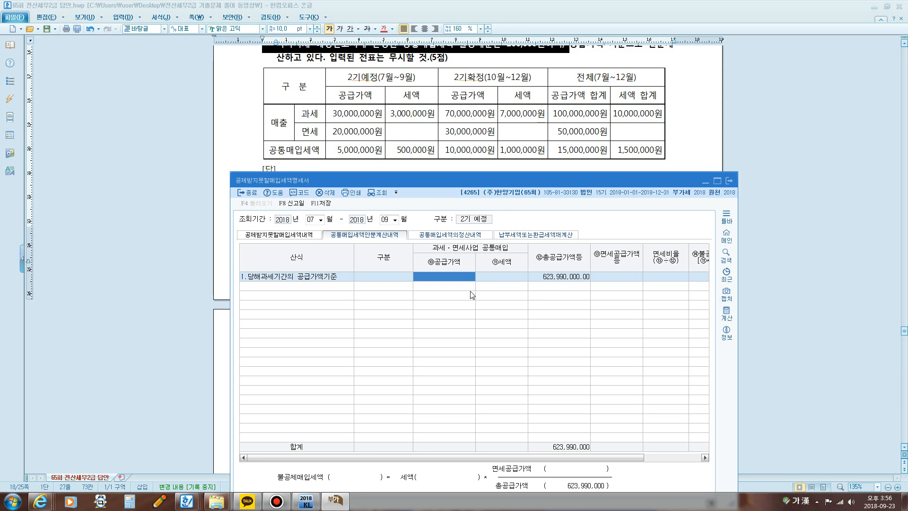
Step: Mark the 불공제매입세액 formula's 세액 and 면세공급가액/총공급가액 parts with the screen pen, then bring the question table back into view
{"action": "left_click_drag", "start_coordinate": [438, 180], "coordinate": [421, 74]}
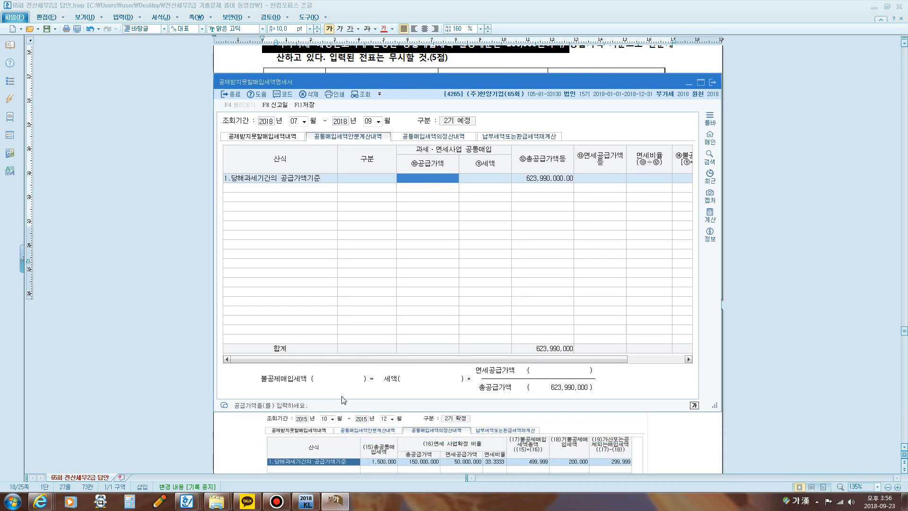
{"action": "mouse_move", "coordinate": [389, 389]}
{"action": "left_mouse_down"}
{"action": "mouse_move", "coordinate": [462, 393]}
{"action": "mouse_move", "coordinate": [399, 353]}
{"action": "mouse_move", "coordinate": [389, 391]}
{"action": "mouse_move", "coordinate": [471, 378]}
{"action": "mouse_move", "coordinate": [474, 388]}
{"action": "left_mouse_up"}
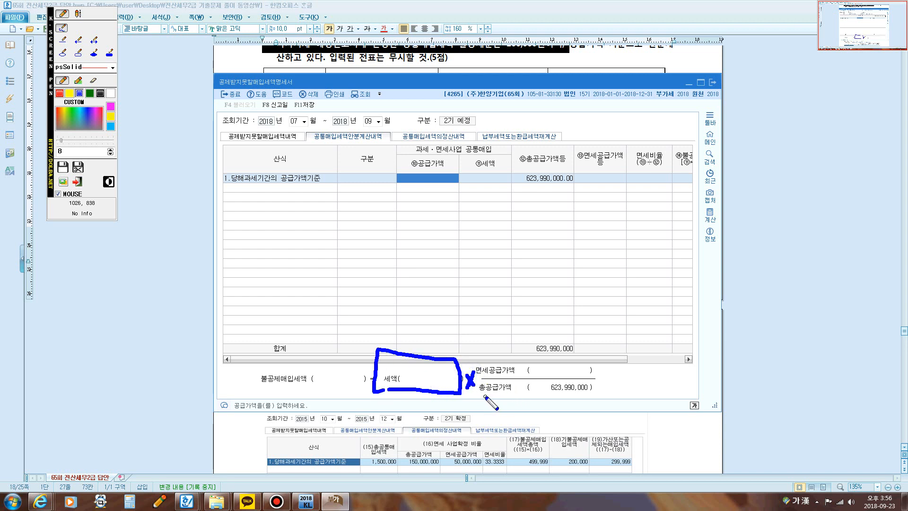
{"action": "left_click_drag", "start_coordinate": [484, 396], "coordinate": [587, 401]}
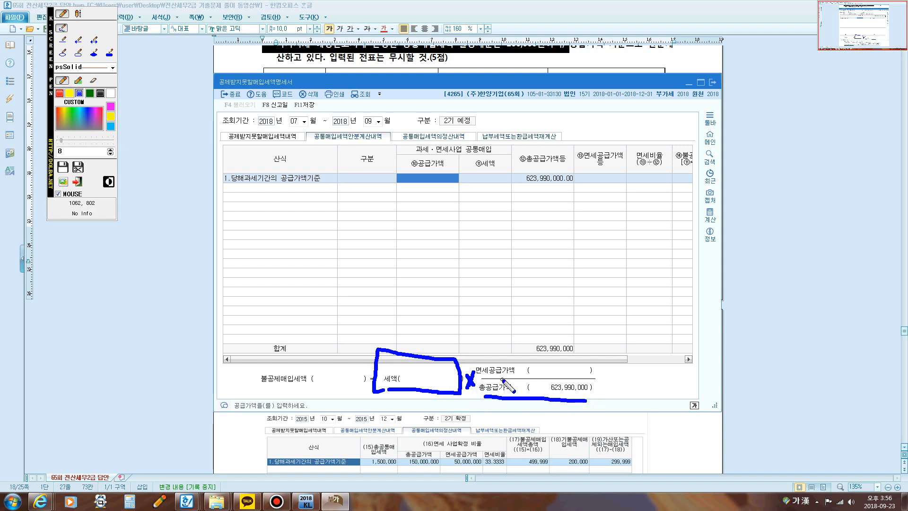
{"action": "mouse_move", "coordinate": [480, 373]}
{"action": "left_mouse_down"}
{"action": "mouse_move", "coordinate": [586, 362]}
{"action": "mouse_move", "coordinate": [570, 375]}
{"action": "left_mouse_up"}
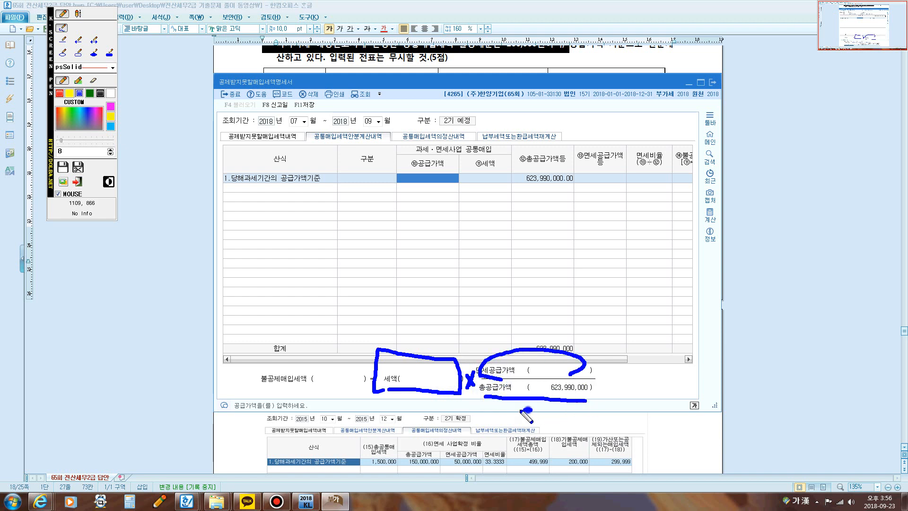
{"action": "mouse_move", "coordinate": [524, 410]}
{"action": "left_mouse_down"}
{"action": "mouse_move", "coordinate": [478, 387]}
{"action": "mouse_move", "coordinate": [555, 341]}
{"action": "mouse_move", "coordinate": [608, 396]}
{"action": "mouse_move", "coordinate": [554, 406]}
{"action": "left_mouse_up"}
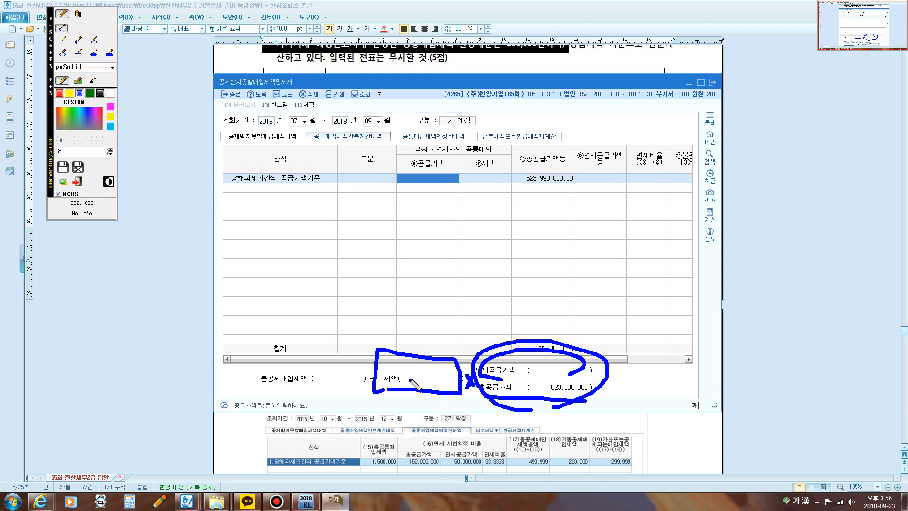
{"action": "mouse_move", "coordinate": [407, 369]}
{"action": "left_mouse_down"}
{"action": "mouse_move", "coordinate": [418, 380]}
{"action": "mouse_move", "coordinate": [435, 375]}
{"action": "left_mouse_up"}
{"action": "key", "text": "Escape"}
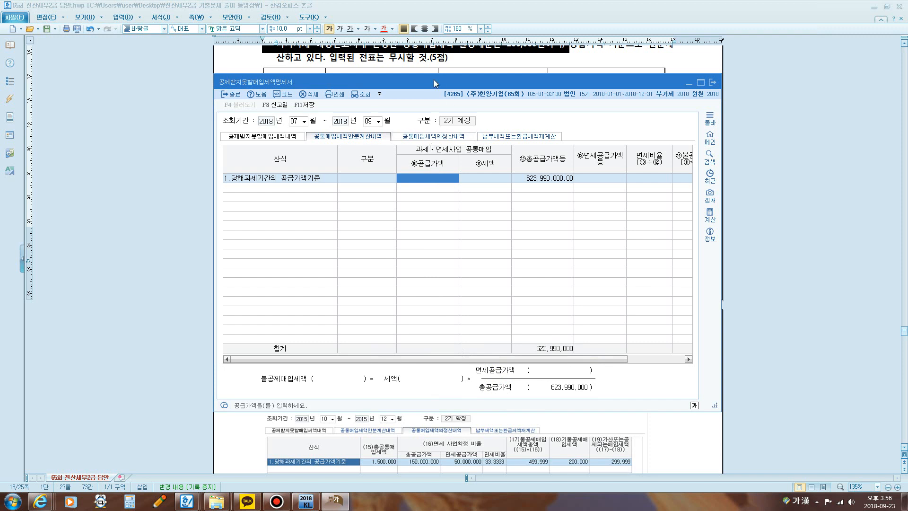
{"action": "left_click_drag", "start_coordinate": [435, 83], "coordinate": [423, 169]}
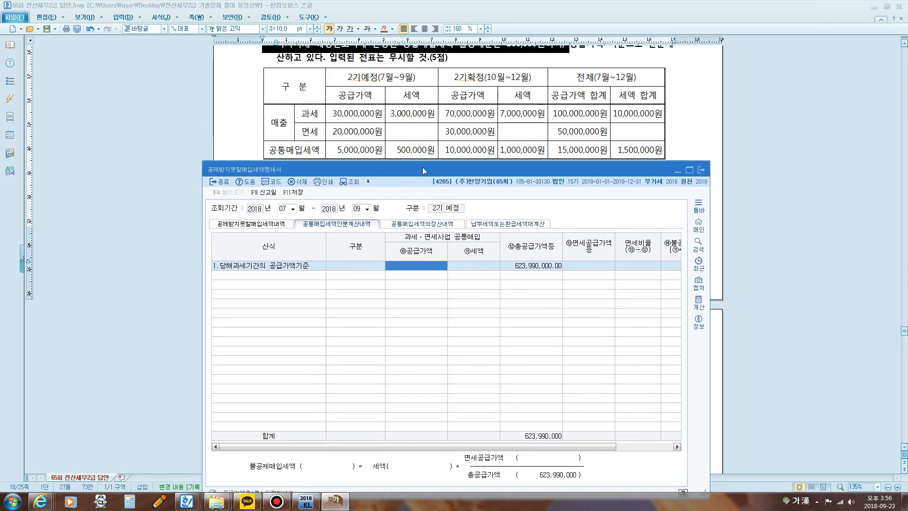
Step: Highlight the July–September 면세 sales figure in the question table, then enter a common-purchase 공급가액 of 5,000,000 in the form
{"action": "left_click_drag", "start_coordinate": [332, 115], "coordinate": [380, 137]}
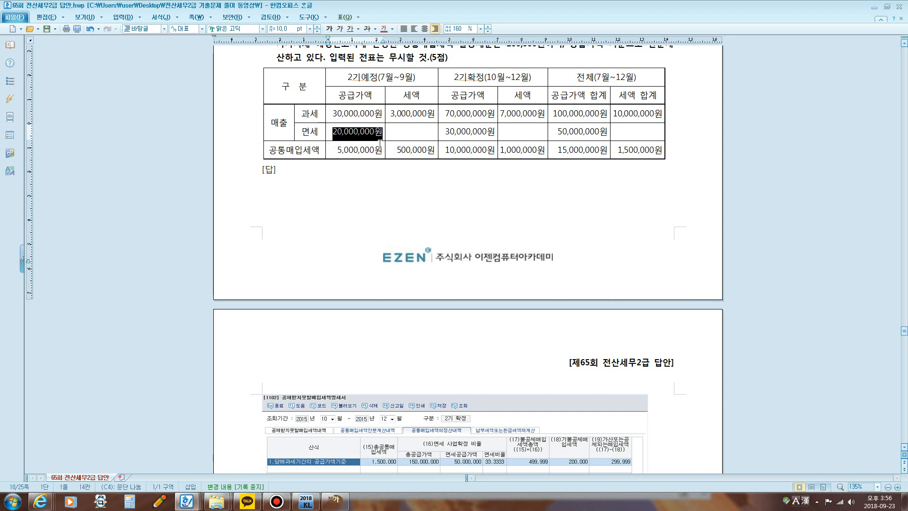
{"action": "left_click", "coordinate": [334, 501]}
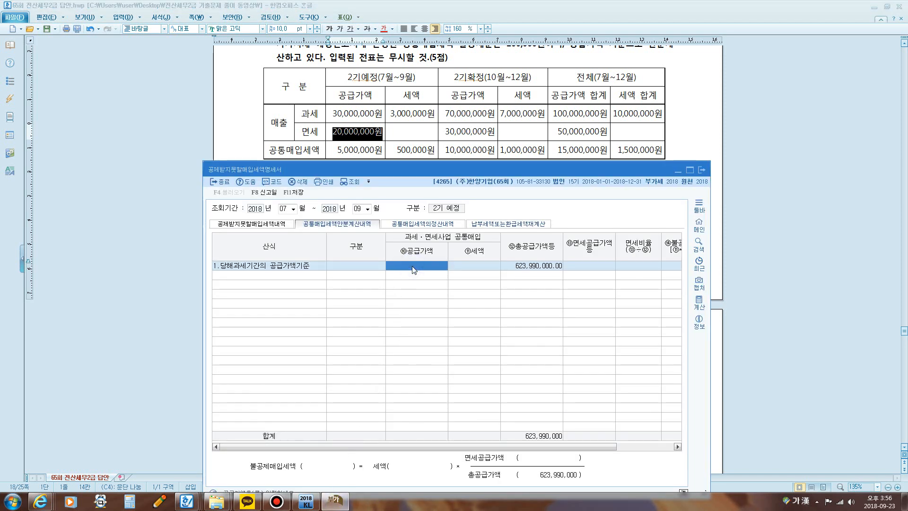
{"action": "type", "text": "5,000,000"}
{"action": "key", "text": "Return"}
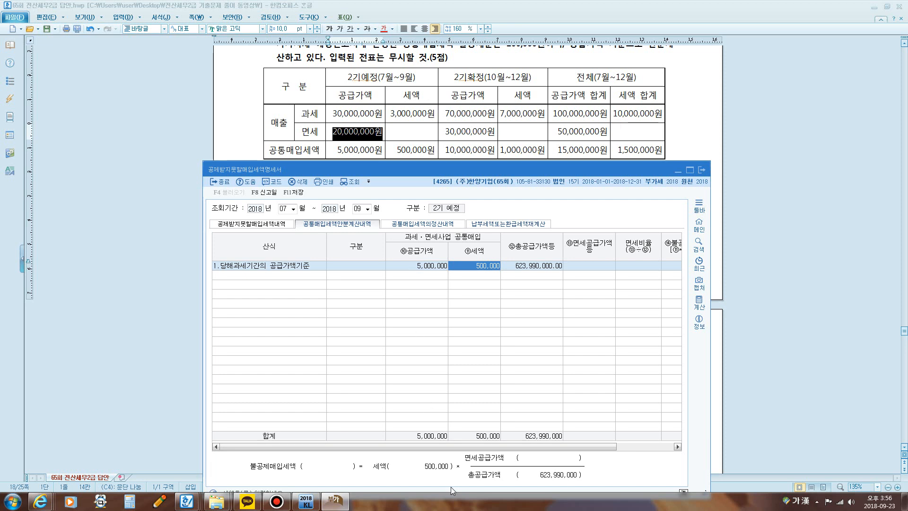
Step: Mark the 총공급가액 part of the formula with the screen pen and set 총공급가액등 to 50,000,000
{"action": "key", "text": "F12"}
{"action": "mouse_move", "coordinate": [442, 479]}
{"action": "left_mouse_down"}
{"action": "mouse_move", "coordinate": [419, 478]}
{"action": "mouse_move", "coordinate": [427, 456]}
{"action": "mouse_move", "coordinate": [448, 458]}
{"action": "mouse_move", "coordinate": [448, 477]}
{"action": "mouse_move", "coordinate": [457, 458]}
{"action": "mouse_move", "coordinate": [473, 484]}
{"action": "left_mouse_up"}
{"action": "key", "text": "F12"}
{"action": "left_click", "coordinate": [527, 270]}
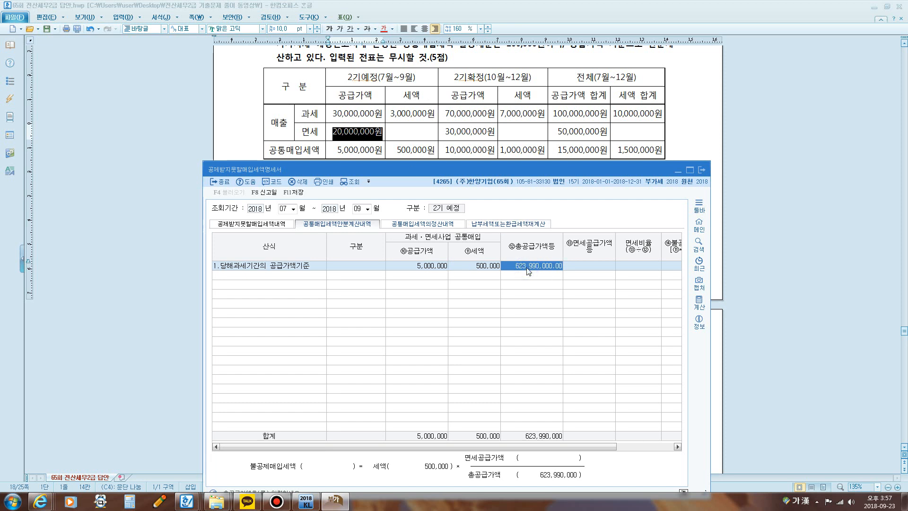
{"action": "type", "text": "50,"}
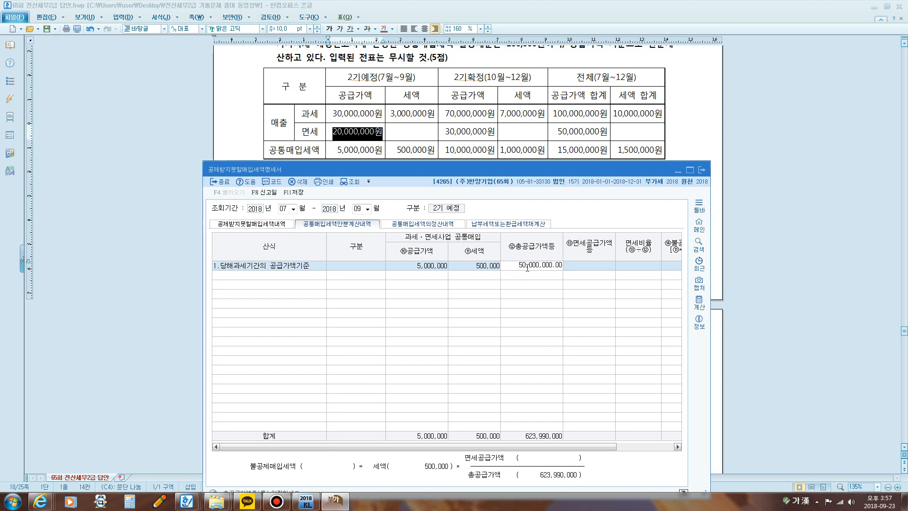
{"action": "type", "text": "000,000"}
{"action": "key", "text": "Return"}
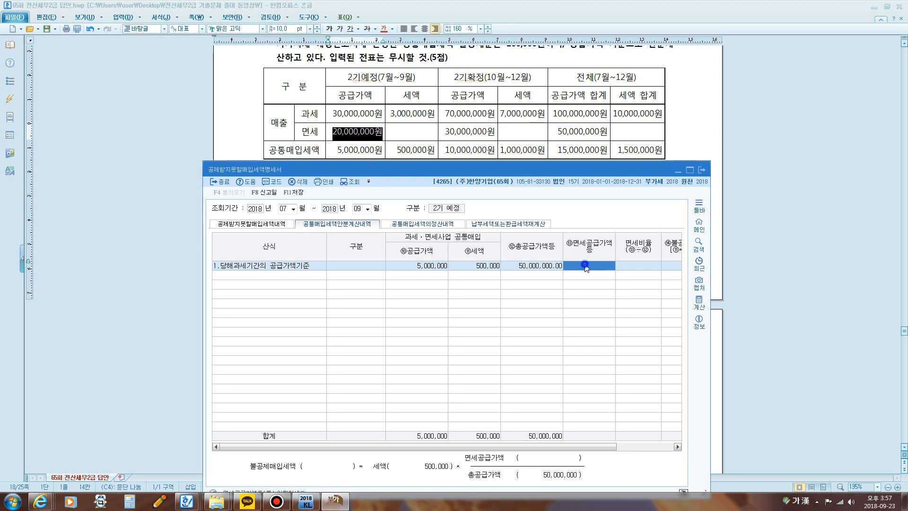
Step: Set 면세공급가액등 to 20,000,000 in the 당해과세기간의 공급가액기준 row
{"action": "type", "text": "20,"}
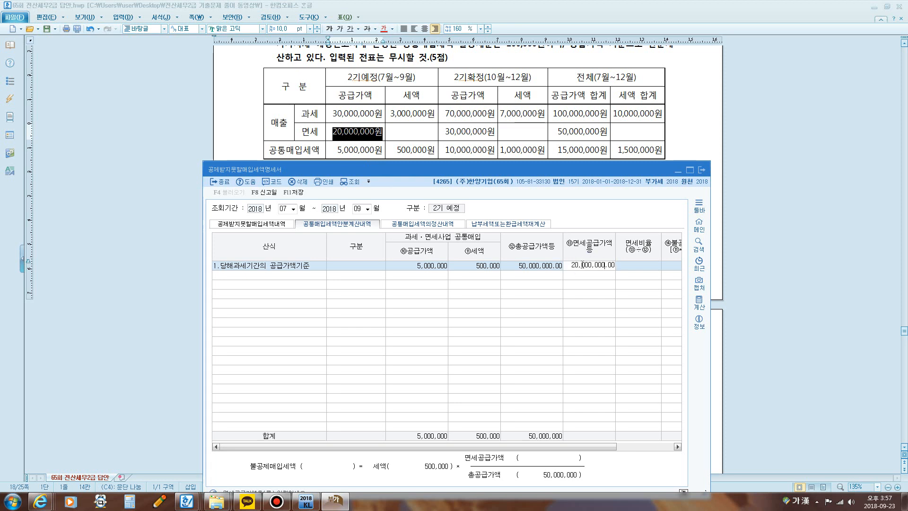
{"action": "type", "text": "000,000"}
{"action": "key", "text": "Return"}
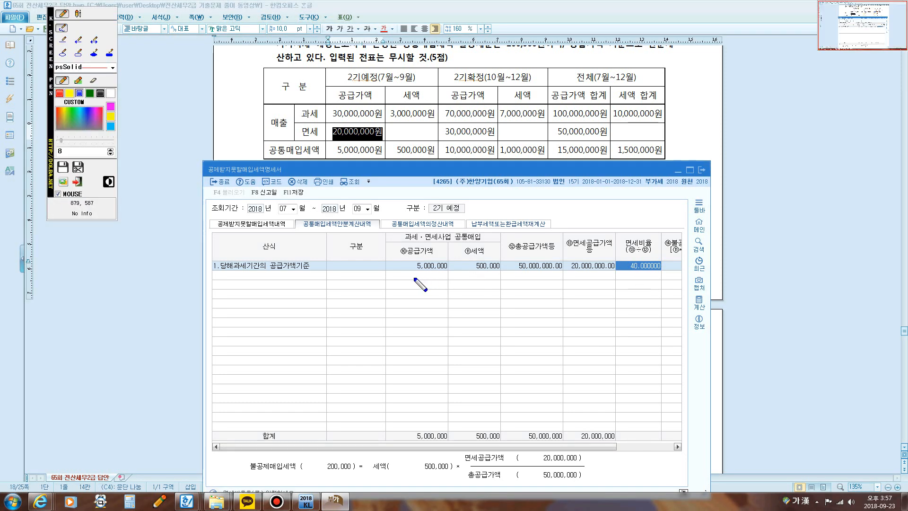
Step: Box the row's 세액 and 면세비율 values with the screen pen, then clear the marks
{"action": "mouse_move", "coordinate": [460, 277]}
{"action": "left_mouse_down"}
{"action": "mouse_move", "coordinate": [474, 254]}
{"action": "mouse_move", "coordinate": [504, 258]}
{"action": "mouse_move", "coordinate": [504, 279]}
{"action": "mouse_move", "coordinate": [452, 280]}
{"action": "left_mouse_up"}
{"action": "mouse_move", "coordinate": [625, 275]}
{"action": "left_mouse_down"}
{"action": "mouse_move", "coordinate": [622, 260]}
{"action": "mouse_move", "coordinate": [657, 257]}
{"action": "mouse_move", "coordinate": [663, 276]}
{"action": "mouse_move", "coordinate": [629, 276]}
{"action": "left_mouse_up"}
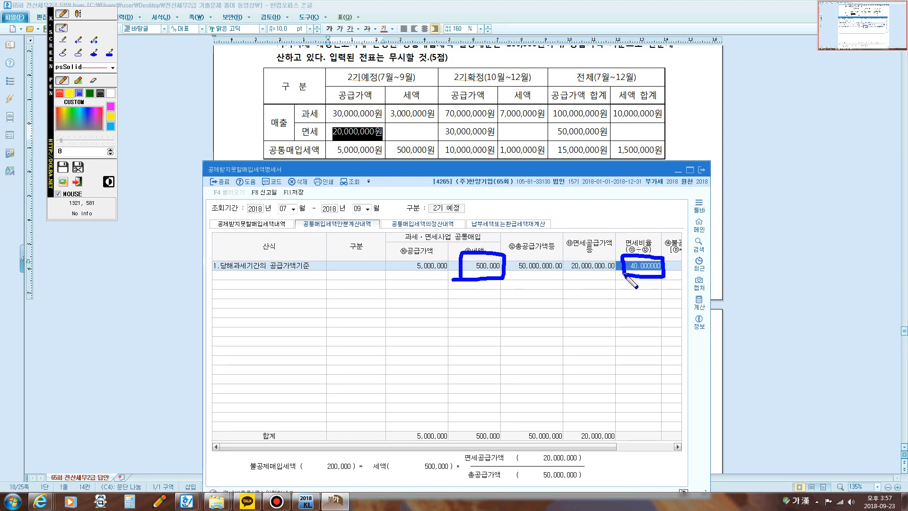
{"action": "key", "text": "Escape"}
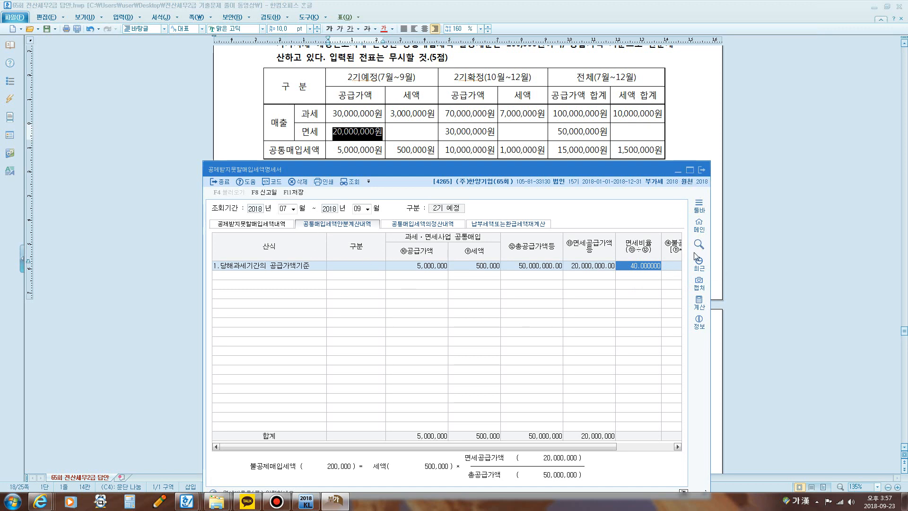
Step: Maximize the form to mark the row's 불공제매입세액 with the screen pen, then restore the window size
{"action": "left_click", "coordinate": [690, 170]}
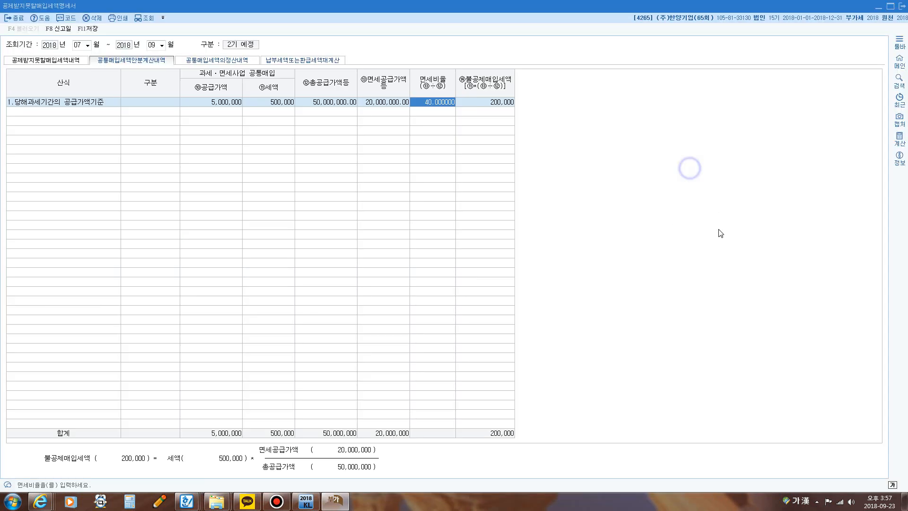
{"action": "left_click", "coordinate": [490, 102]}
{"action": "key", "text": "F12"}
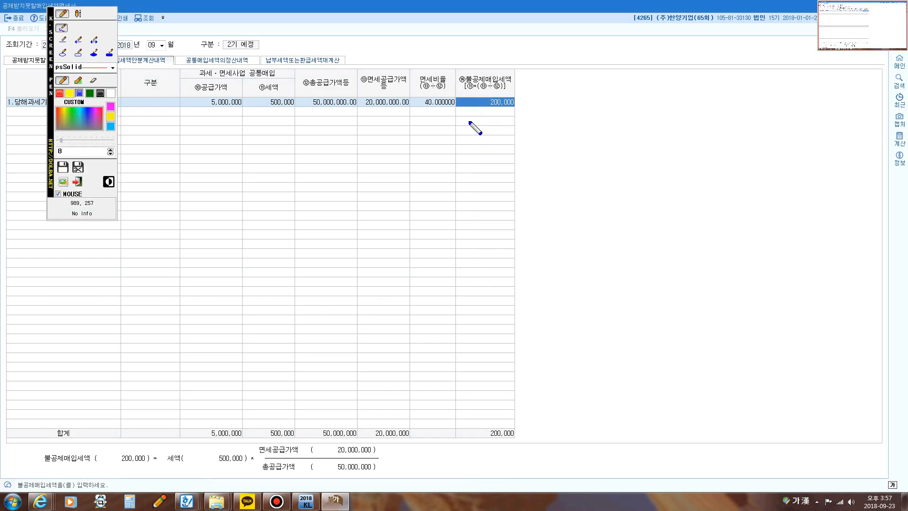
{"action": "mouse_move", "coordinate": [469, 120]}
{"action": "left_mouse_down"}
{"action": "mouse_move", "coordinate": [473, 98]}
{"action": "mouse_move", "coordinate": [512, 94]}
{"action": "mouse_move", "coordinate": [523, 118]}
{"action": "mouse_move", "coordinate": [469, 120]}
{"action": "left_mouse_up"}
{"action": "key", "text": "F12"}
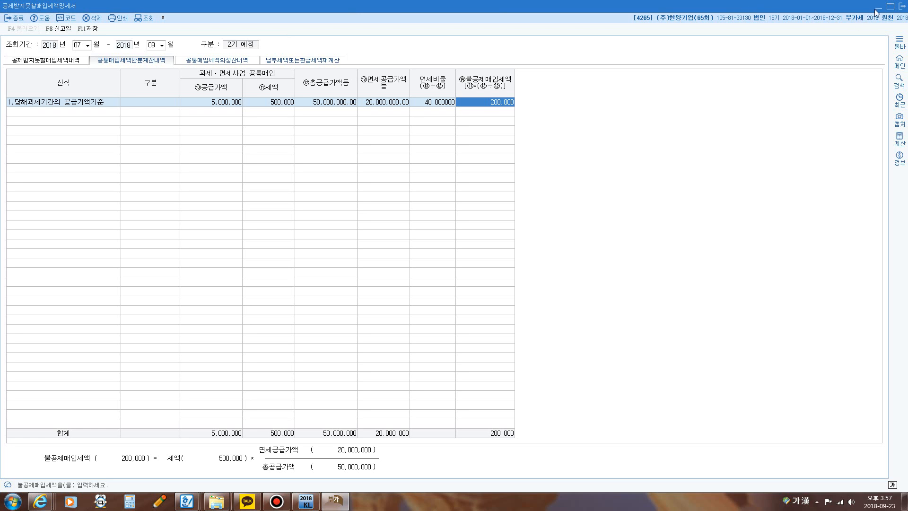
{"action": "left_click", "coordinate": [890, 6]}
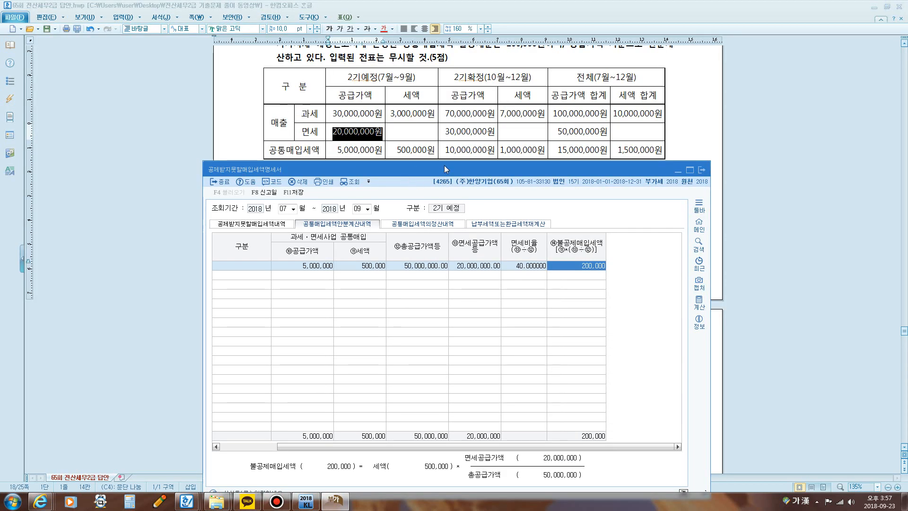
Step: Move the form below the question table and outline the 2기예정, 2기확정 and 전체 columns with the screen pen
{"action": "left_click_drag", "start_coordinate": [444, 166], "coordinate": [443, 209]}
{"action": "key", "text": "super+5"}
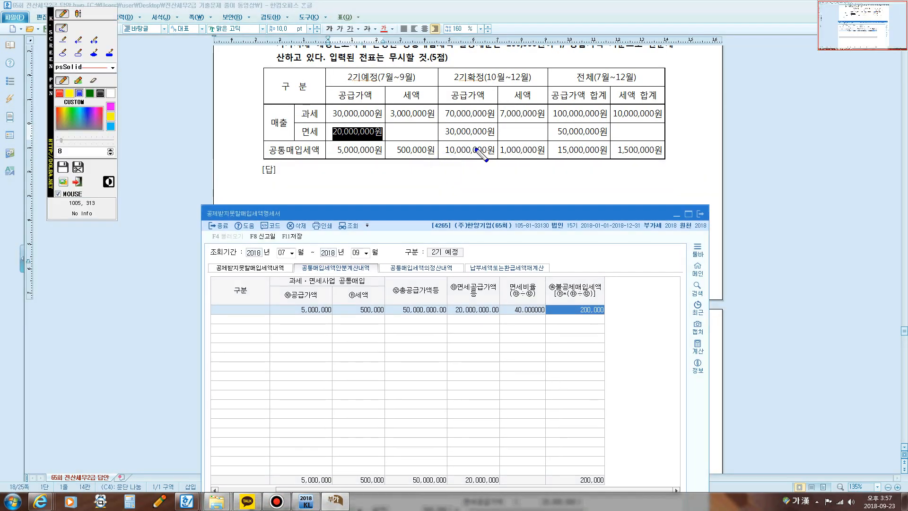
{"action": "mouse_move", "coordinate": [471, 168]}
{"action": "left_mouse_down"}
{"action": "mouse_move", "coordinate": [439, 124]}
{"action": "mouse_move", "coordinate": [500, 72]}
{"action": "mouse_move", "coordinate": [543, 156]}
{"action": "mouse_move", "coordinate": [480, 175]}
{"action": "mouse_move", "coordinate": [462, 171]}
{"action": "left_mouse_up"}
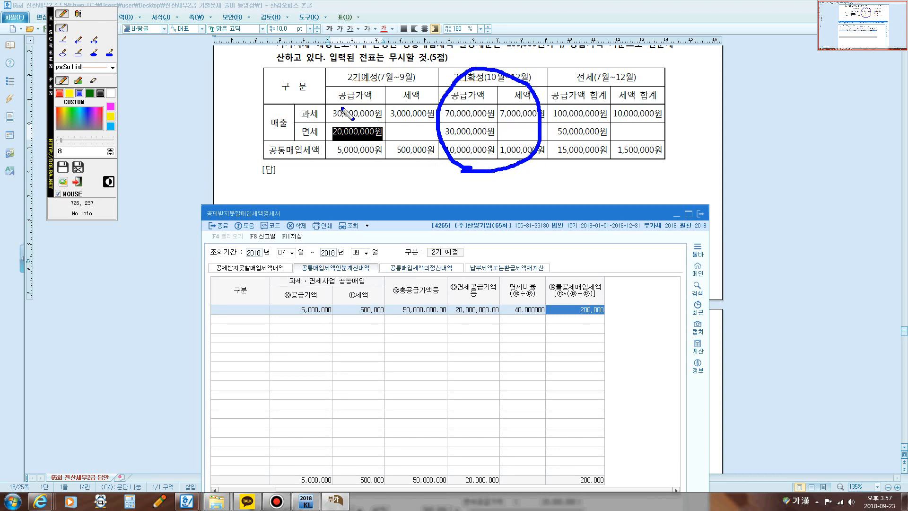
{"action": "mouse_move", "coordinate": [351, 165]}
{"action": "left_mouse_down"}
{"action": "mouse_move", "coordinate": [310, 93]}
{"action": "mouse_move", "coordinate": [436, 106]}
{"action": "mouse_move", "coordinate": [401, 152]}
{"action": "left_mouse_up"}
{"action": "mouse_move", "coordinate": [554, 162]}
{"action": "left_mouse_down"}
{"action": "mouse_move", "coordinate": [550, 137]}
{"action": "mouse_move", "coordinate": [572, 66]}
{"action": "mouse_move", "coordinate": [681, 151]}
{"action": "mouse_move", "coordinate": [554, 172]}
{"action": "left_mouse_up"}
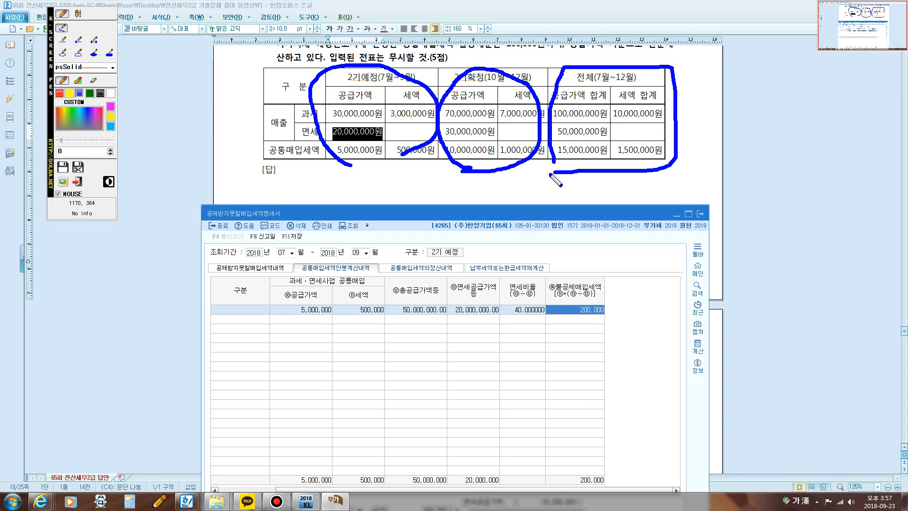
{"action": "key", "text": "Escape"}
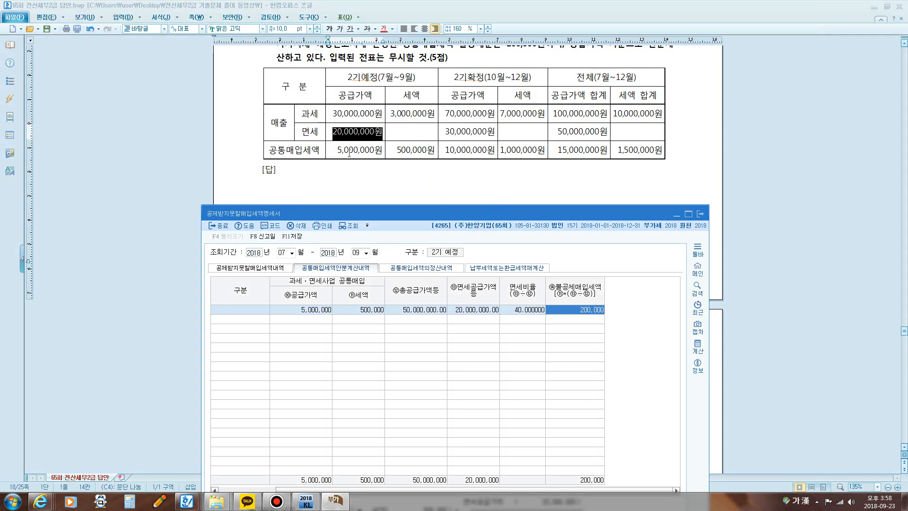
Step: Highlight the 공통매입세액 amounts for 2기예정 and 2기확정 in the question table and box both 세액 figures with the screen pen
{"action": "left_click_drag", "start_coordinate": [333, 149], "coordinate": [400, 150]}
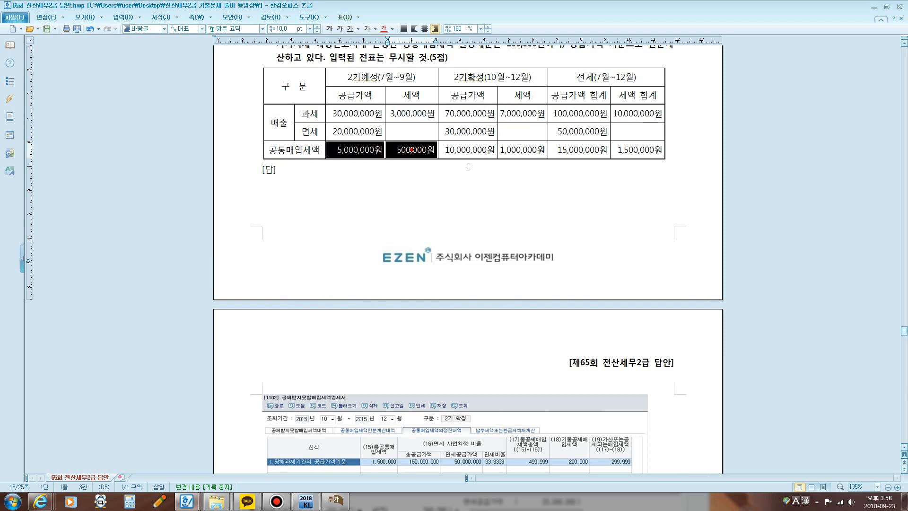
{"action": "left_click_drag", "start_coordinate": [446, 150], "coordinate": [529, 154]}
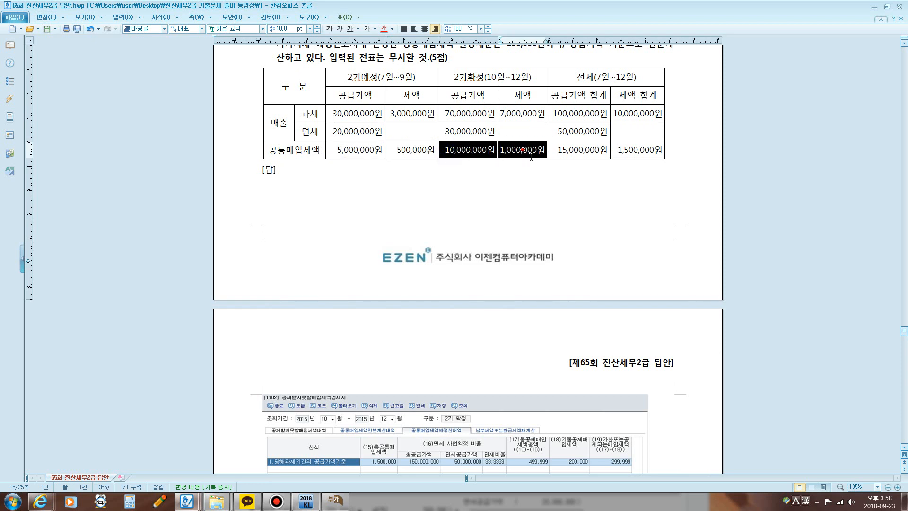
{"action": "left_click", "coordinate": [446, 178]}
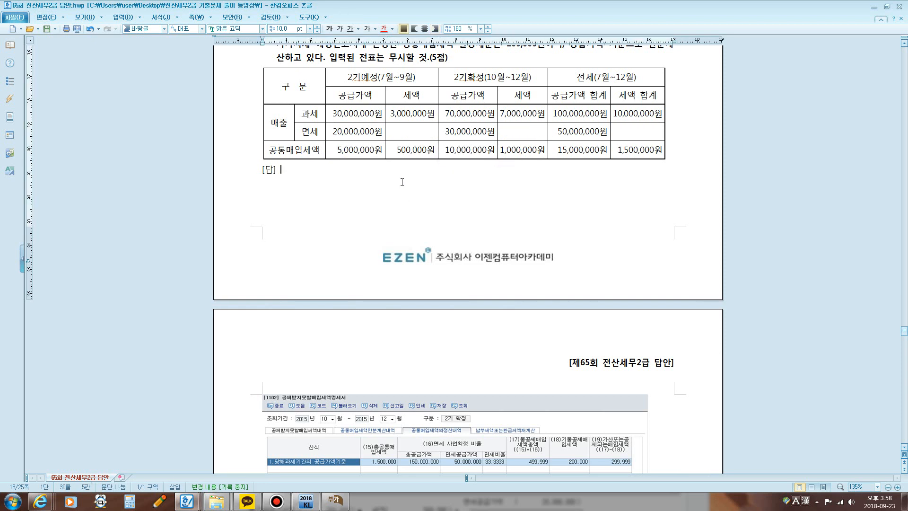
{"action": "key", "text": "F9"}
{"action": "mouse_move", "coordinate": [393, 160]}
{"action": "left_mouse_down"}
{"action": "mouse_move", "coordinate": [393, 141]}
{"action": "mouse_move", "coordinate": [436, 139]}
{"action": "mouse_move", "coordinate": [436, 162]}
{"action": "mouse_move", "coordinate": [393, 160]}
{"action": "left_mouse_up"}
{"action": "mouse_move", "coordinate": [500, 159]}
{"action": "left_mouse_down"}
{"action": "mouse_move", "coordinate": [499, 147]}
{"action": "mouse_move", "coordinate": [525, 139]}
{"action": "mouse_move", "coordinate": [547, 145]}
{"action": "mouse_move", "coordinate": [539, 163]}
{"action": "mouse_move", "coordinate": [500, 159]}
{"action": "left_mouse_up"}
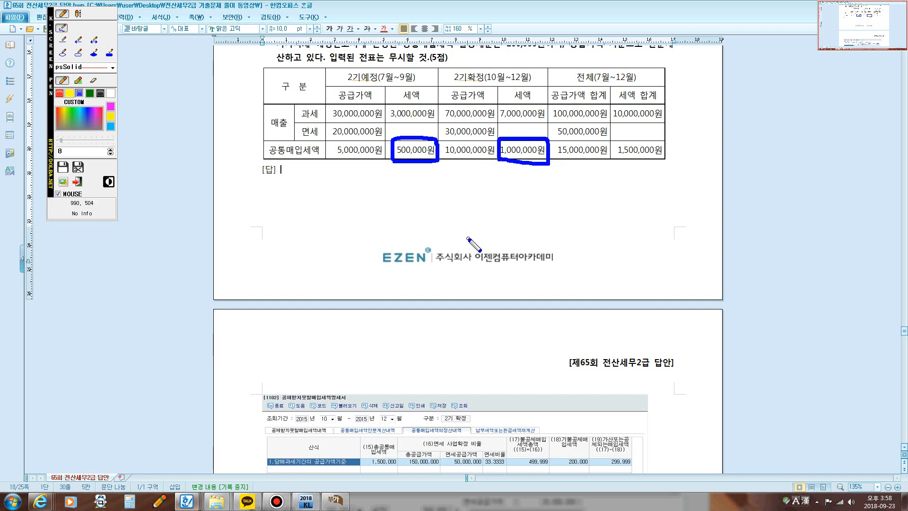
{"action": "key", "text": "Escape"}
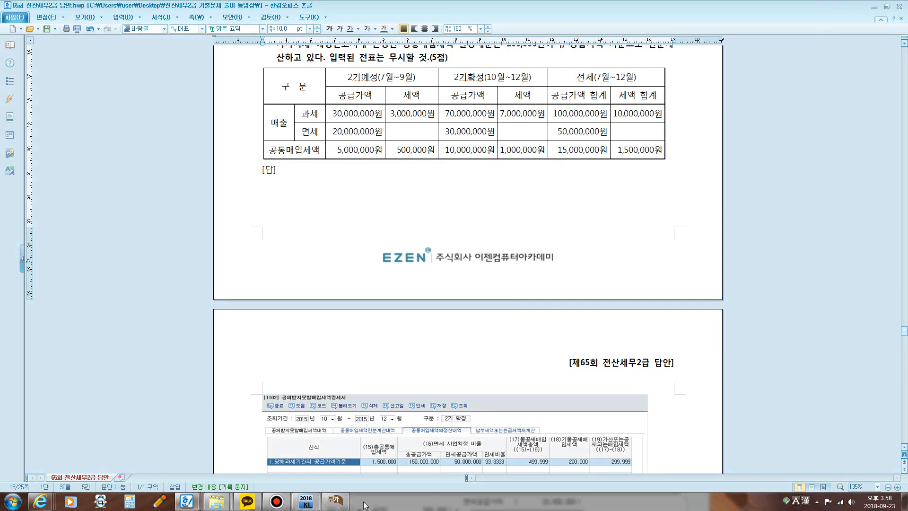
Step: Return to the form, discard the unsaved July–September data and set the 조회기간 to October through December 2018
{"action": "left_click", "coordinate": [345, 501]}
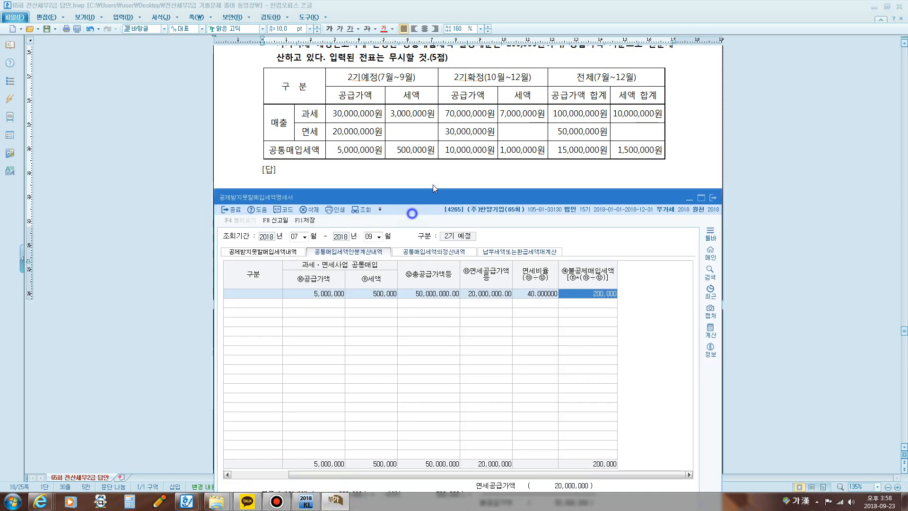
{"action": "left_click_drag", "start_coordinate": [432, 185], "coordinate": [434, 162]}
{"action": "left_click", "coordinate": [322, 200]}
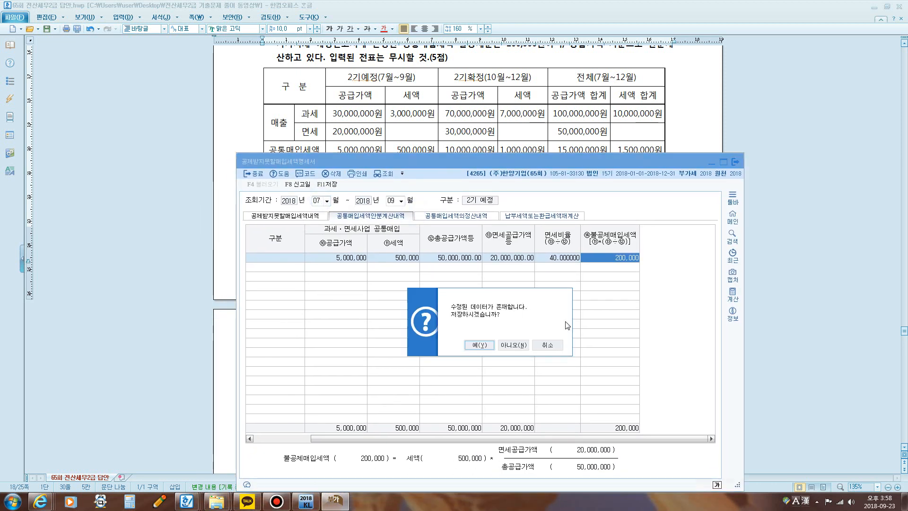
{"action": "left_click", "coordinate": [514, 345]}
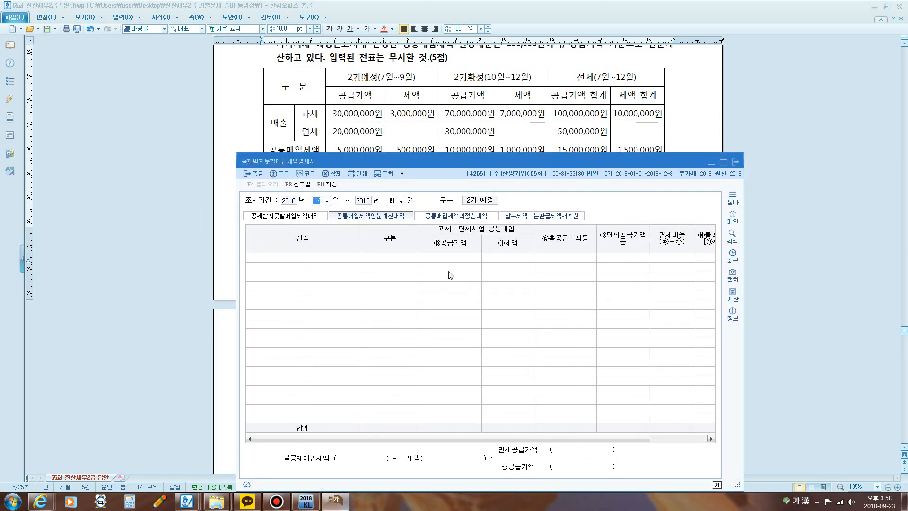
{"action": "type", "text": "12"}
{"action": "key", "text": "Return"}
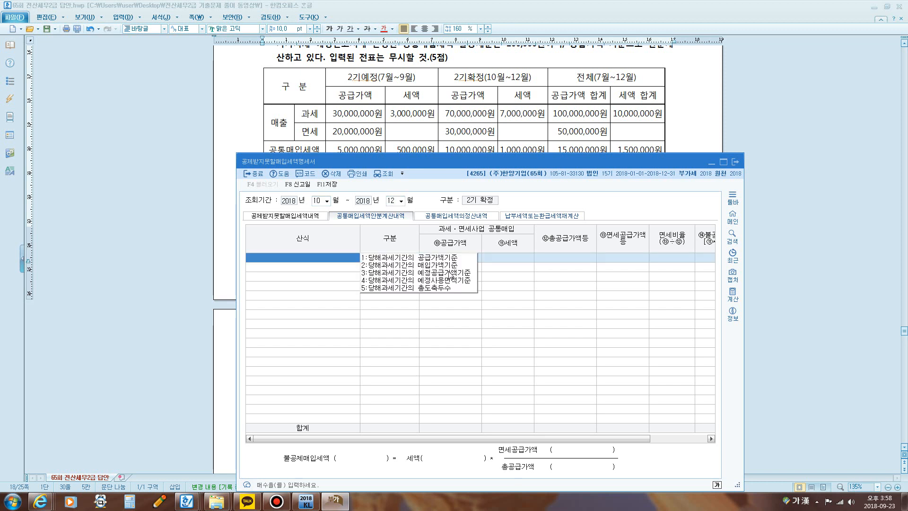
Step: Switch to 공통매입세액의정산내역 and mark the period, this section's name and the 공급가액기준 option with the screen pen
{"action": "left_click", "coordinate": [434, 220]}
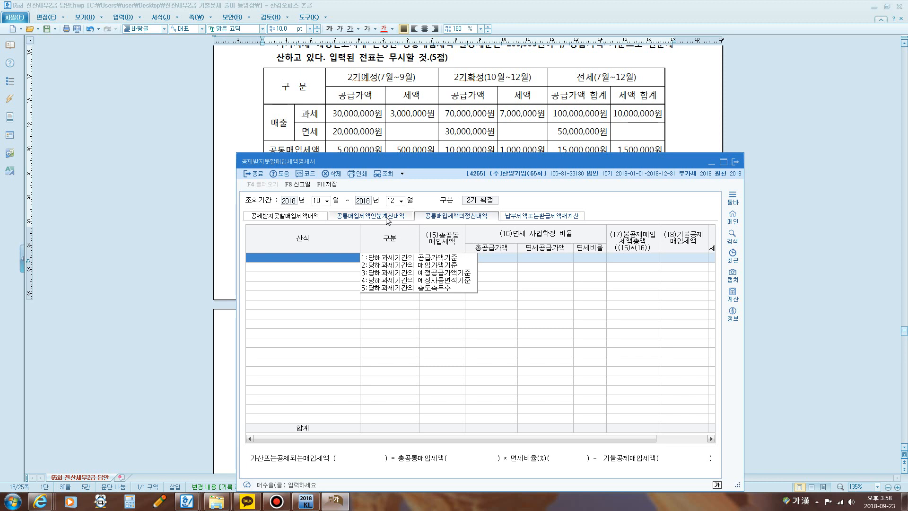
{"action": "mouse_move", "coordinate": [307, 206]}
{"action": "left_mouse_down"}
{"action": "mouse_move", "coordinate": [412, 211]}
{"action": "mouse_move", "coordinate": [419, 228]}
{"action": "mouse_move", "coordinate": [420, 208]}
{"action": "mouse_move", "coordinate": [492, 211]}
{"action": "mouse_move", "coordinate": [475, 227]}
{"action": "mouse_move", "coordinate": [416, 226]}
{"action": "left_mouse_up"}
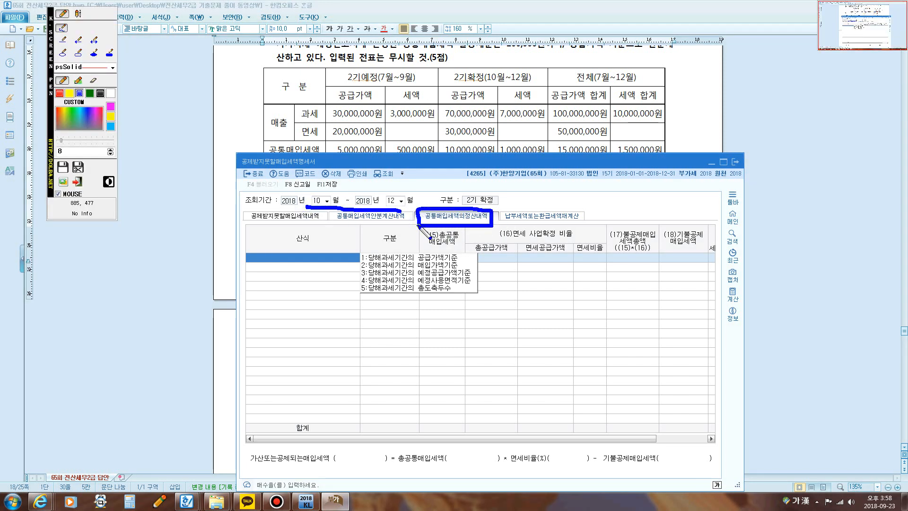
{"action": "mouse_move", "coordinate": [376, 260]}
{"action": "left_mouse_down"}
{"action": "mouse_move", "coordinate": [460, 260]}
{"action": "mouse_move", "coordinate": [447, 249]}
{"action": "mouse_move", "coordinate": [406, 248]}
{"action": "mouse_move", "coordinate": [369, 251]}
{"action": "mouse_move", "coordinate": [365, 263]}
{"action": "left_mouse_up"}
{"action": "key", "text": "Escape"}
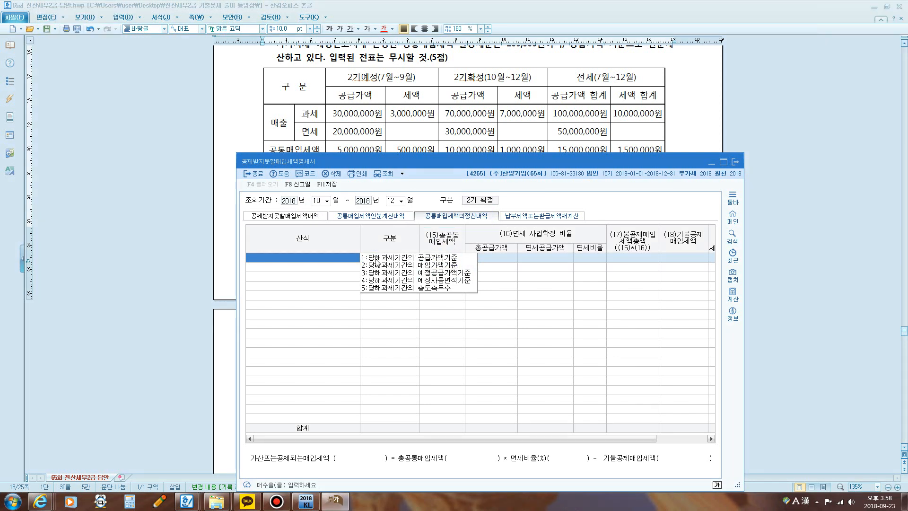
Step: Choose 당해과세기간의 공급가액기준 as the settlement 산식, decline loading voucher data and advance to 총공통매입세액
{"action": "left_click", "coordinate": [378, 258]}
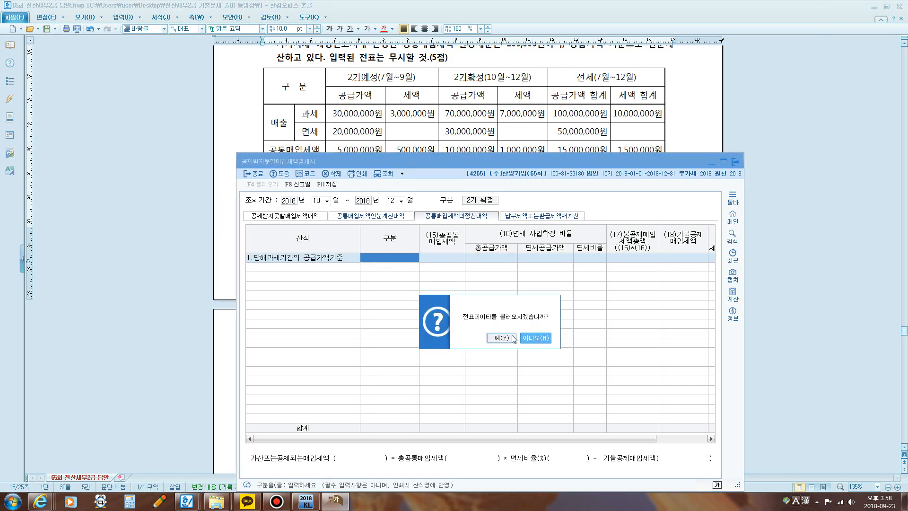
{"action": "left_click", "coordinate": [531, 341]}
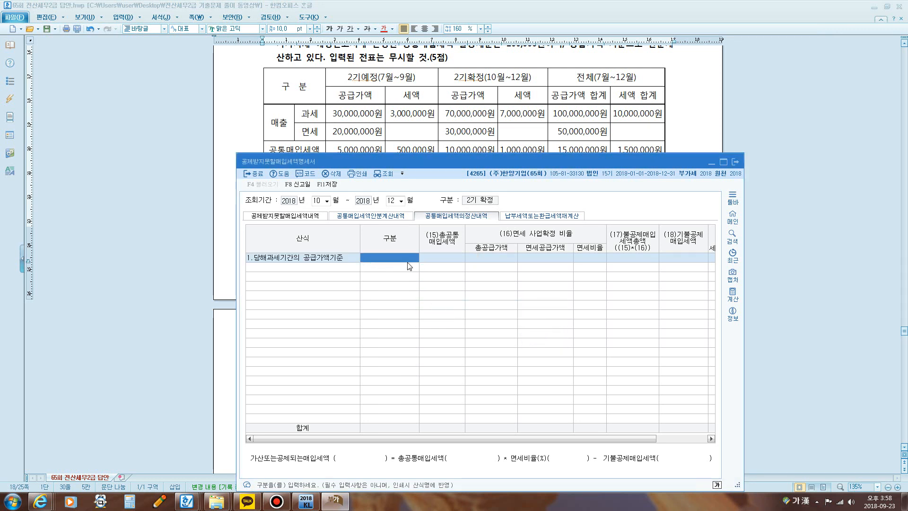
{"action": "key", "text": "Return"}
Step: Move the form clear of the question table and circle the 2기예정 and 2기확정 세액 figures for 공통매입세액 with the screen pen
{"action": "mouse_move", "coordinate": [404, 155]}
{"action": "left_mouse_down"}
{"action": "mouse_move", "coordinate": [402, 185]}
{"action": "mouse_move", "coordinate": [392, 147]}
{"action": "mouse_move", "coordinate": [425, 138]}
{"action": "mouse_move", "coordinate": [435, 154]}
{"action": "mouse_move", "coordinate": [413, 163]}
{"action": "left_mouse_up"}
{"action": "key", "text": "ctrl+F1"}
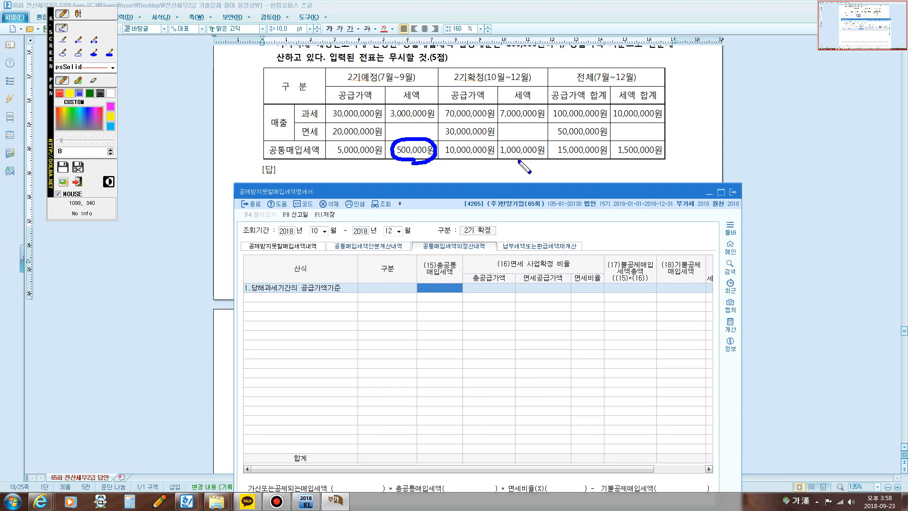
{"action": "mouse_move", "coordinate": [514, 158]}
{"action": "left_mouse_down"}
{"action": "mouse_move", "coordinate": [496, 150]}
{"action": "mouse_move", "coordinate": [531, 139]}
{"action": "mouse_move", "coordinate": [550, 157]}
{"action": "mouse_move", "coordinate": [515, 159]}
{"action": "left_mouse_up"}
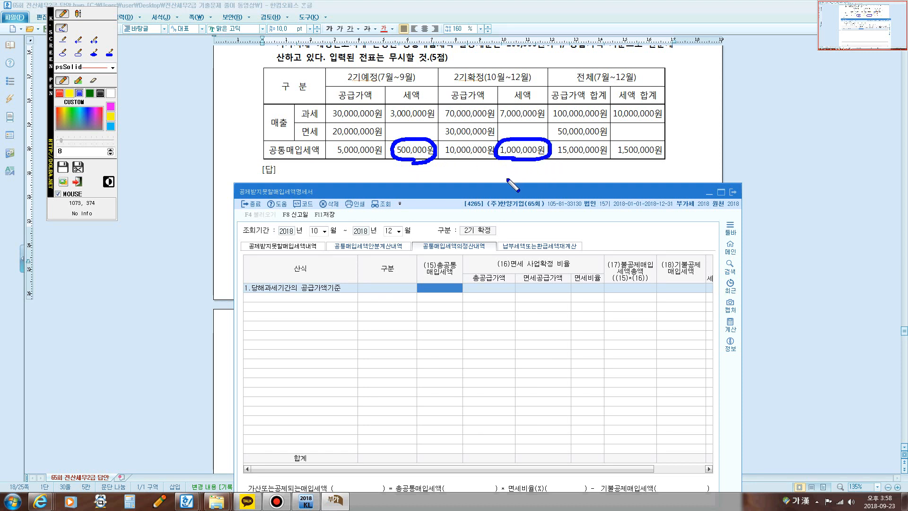
{"action": "key", "text": "Escape"}
Step: Set (15)총공통매입세액 in the settlement row to 1,500,000
{"action": "left_click", "coordinate": [438, 288]}
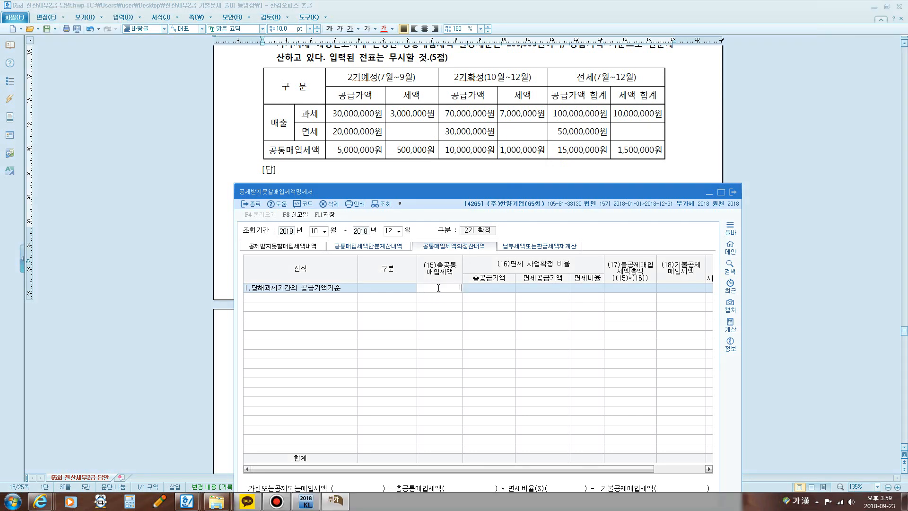
{"action": "type", "text": "1,500,000"}
{"action": "key", "text": "Return"}
Step: Reposition the form and mark the 과세 and 면세 공급가액 of both periods and their 전체 합계 figures with the screen pen
{"action": "left_click", "coordinate": [432, 191]}
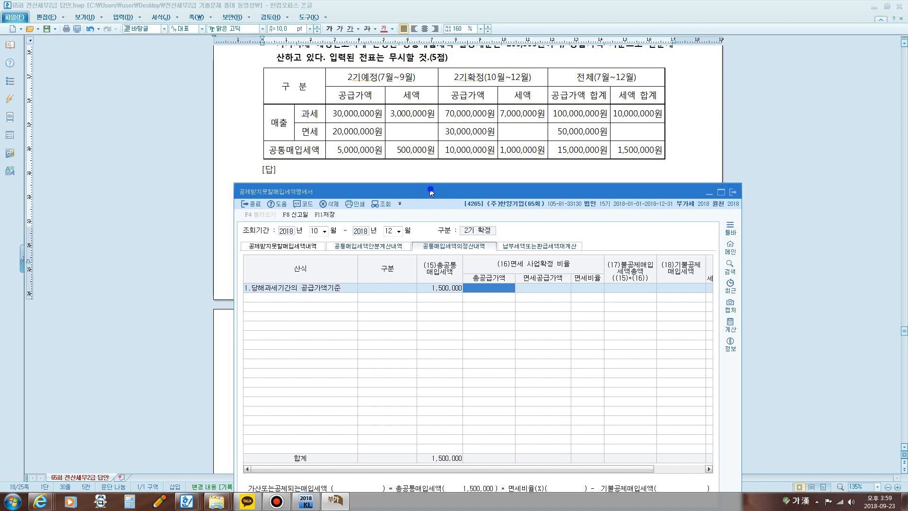
{"action": "left_click_drag", "start_coordinate": [431, 191], "coordinate": [365, 114]}
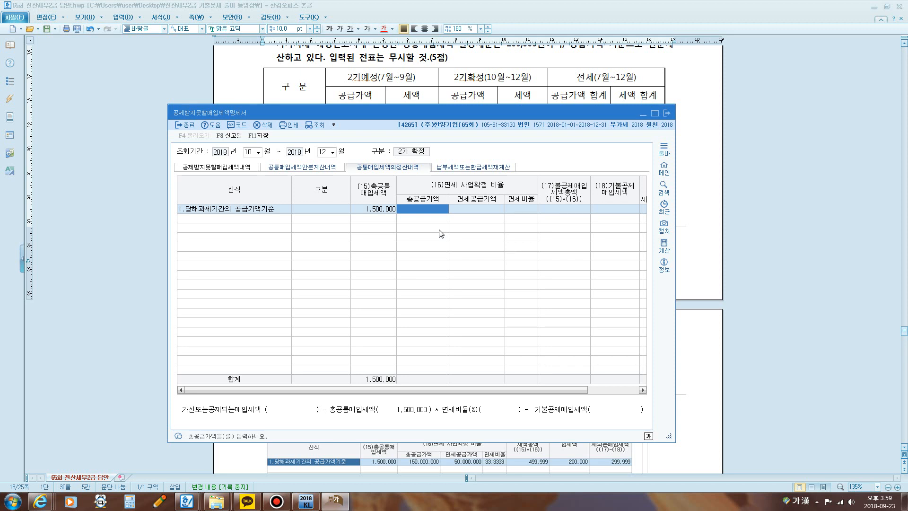
{"action": "left_click_drag", "start_coordinate": [435, 111], "coordinate": [432, 188]}
{"action": "key", "text": "super+5"}
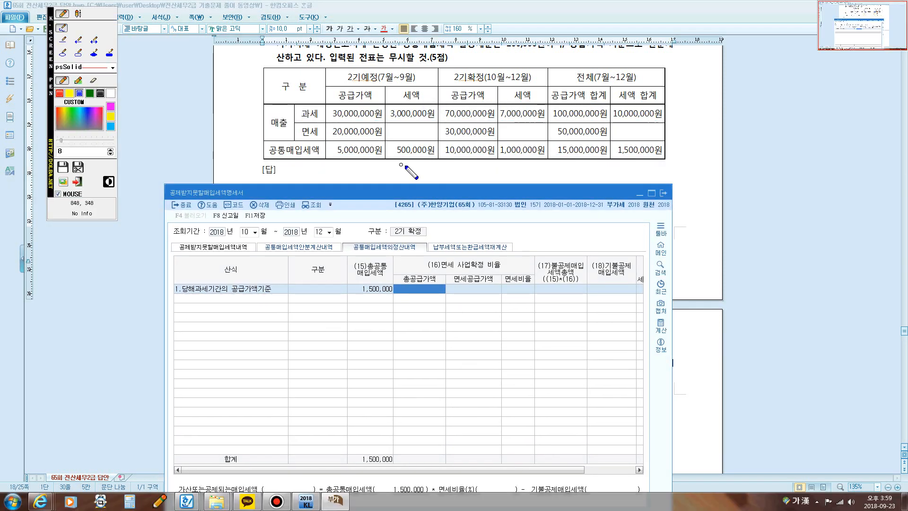
{"action": "mouse_move", "coordinate": [350, 140]}
{"action": "left_mouse_down"}
{"action": "mouse_move", "coordinate": [323, 124]}
{"action": "mouse_move", "coordinate": [360, 105]}
{"action": "mouse_move", "coordinate": [387, 118]}
{"action": "mouse_move", "coordinate": [383, 133]}
{"action": "mouse_move", "coordinate": [351, 137]}
{"action": "left_mouse_up"}
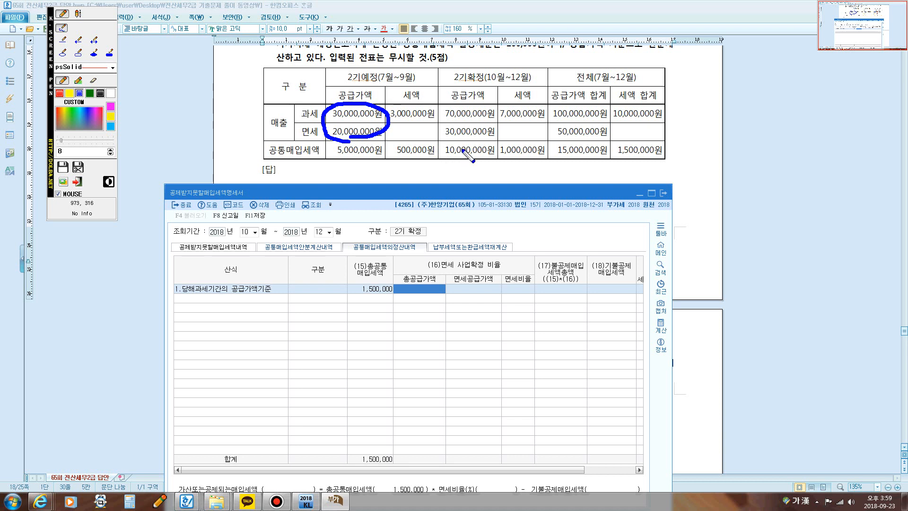
{"action": "mouse_move", "coordinate": [464, 140]}
{"action": "left_mouse_down"}
{"action": "mouse_move", "coordinate": [429, 128]}
{"action": "mouse_move", "coordinate": [438, 105]}
{"action": "mouse_move", "coordinate": [485, 107]}
{"action": "mouse_move", "coordinate": [501, 127]}
{"action": "mouse_move", "coordinate": [472, 146]}
{"action": "left_mouse_up"}
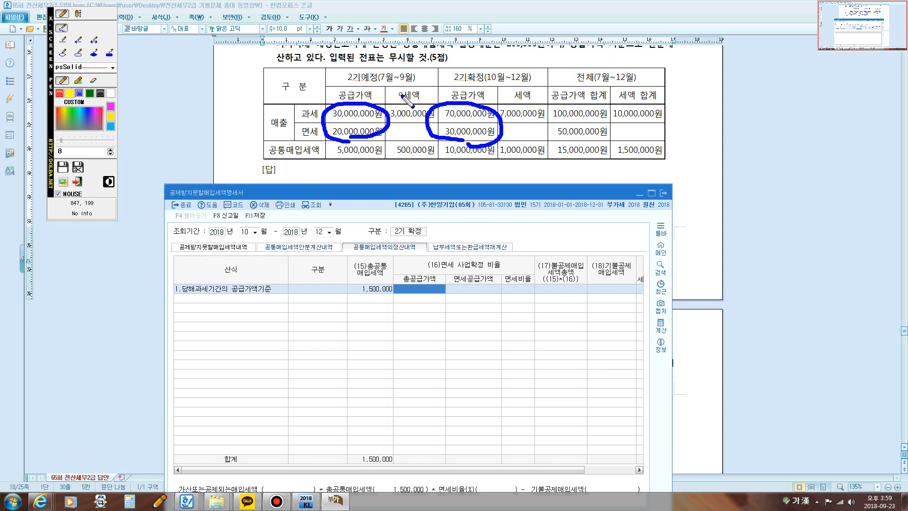
{"action": "mouse_move", "coordinate": [548, 122]}
{"action": "left_mouse_down"}
{"action": "mouse_move", "coordinate": [551, 103]}
{"action": "mouse_move", "coordinate": [603, 104]}
{"action": "mouse_move", "coordinate": [613, 124]}
{"action": "mouse_move", "coordinate": [544, 119]}
{"action": "left_mouse_up"}
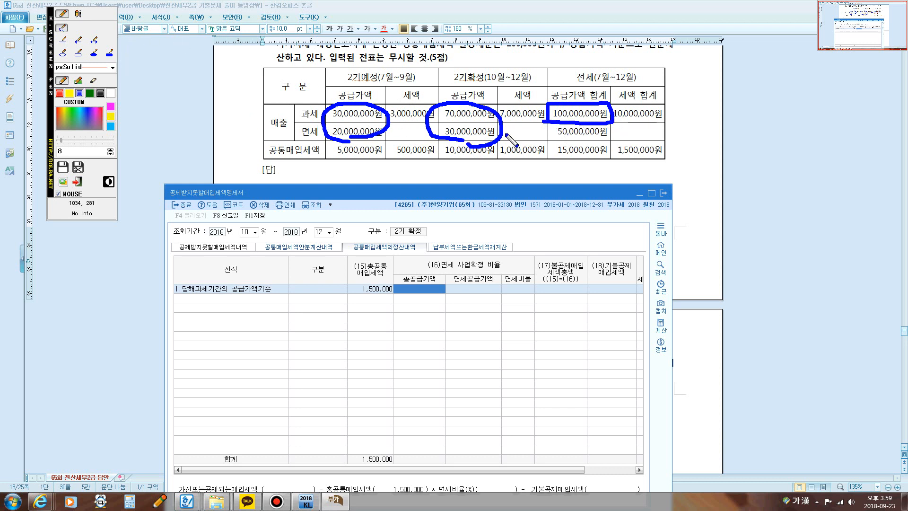
{"action": "mouse_move", "coordinate": [552, 137]}
{"action": "left_mouse_down"}
{"action": "mouse_move", "coordinate": [582, 119]}
{"action": "mouse_move", "coordinate": [612, 125]}
{"action": "mouse_move", "coordinate": [599, 141]}
{"action": "mouse_move", "coordinate": [548, 141]}
{"action": "left_mouse_up"}
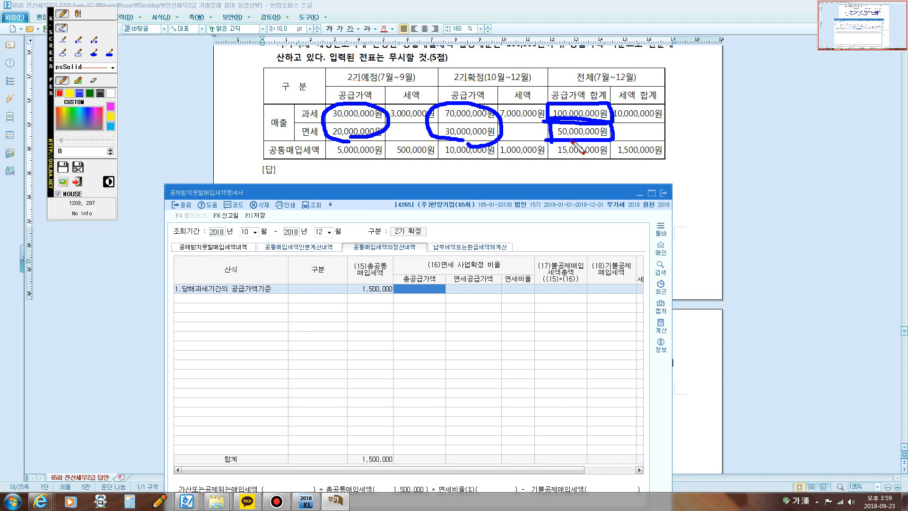
{"action": "mouse_move", "coordinate": [572, 141]}
{"action": "left_mouse_down"}
{"action": "mouse_move", "coordinate": [549, 139]}
{"action": "mouse_move", "coordinate": [566, 124]}
{"action": "mouse_move", "coordinate": [617, 130]}
{"action": "mouse_move", "coordinate": [564, 138]}
{"action": "left_mouse_up"}
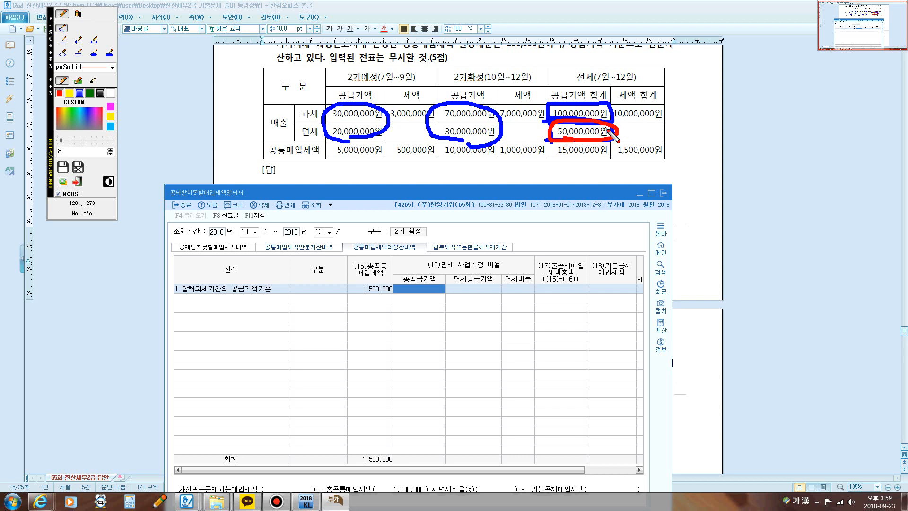
{"action": "key", "text": "Escape"}
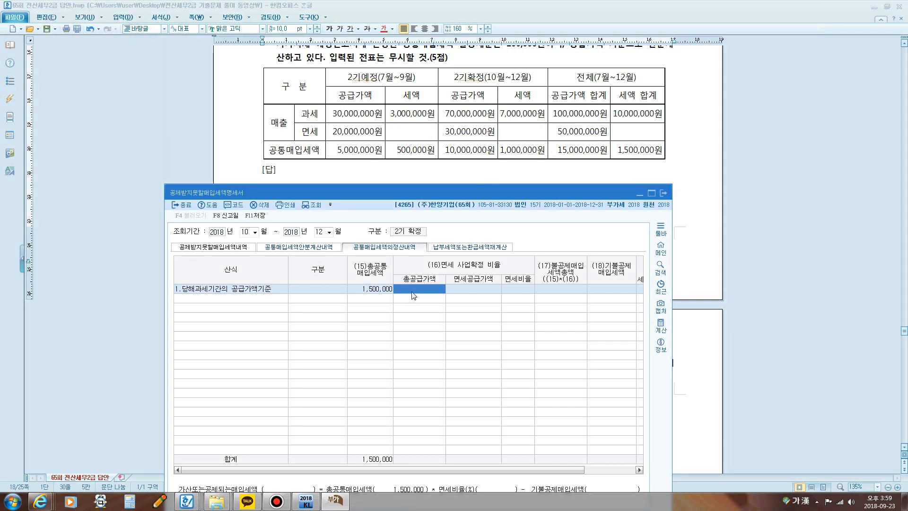
Step: Check the 전체 과세 and 면세 공급가액 합계 in the question table and enter 150,000,000 as the settlement row's 총공급가액
{"action": "type", "text": "150"}
{"action": "key", "text": "Escape"}
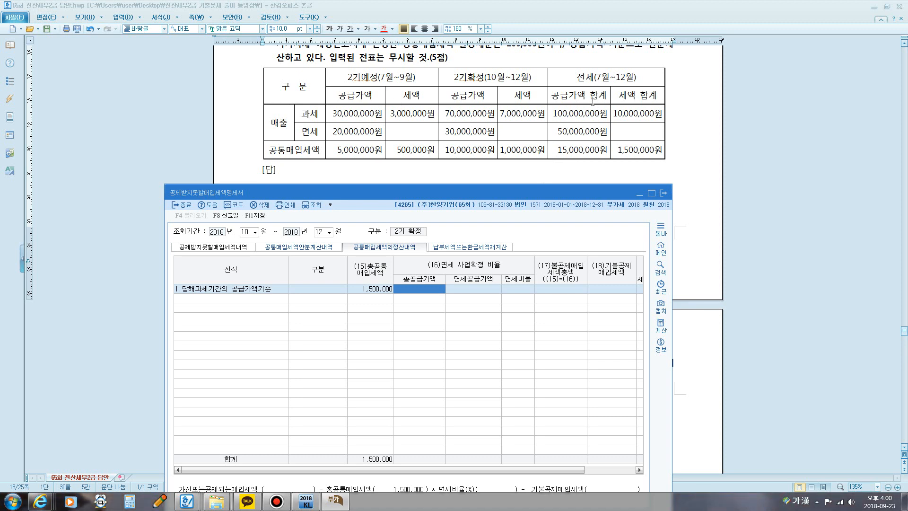
{"action": "left_click", "coordinate": [568, 114]}
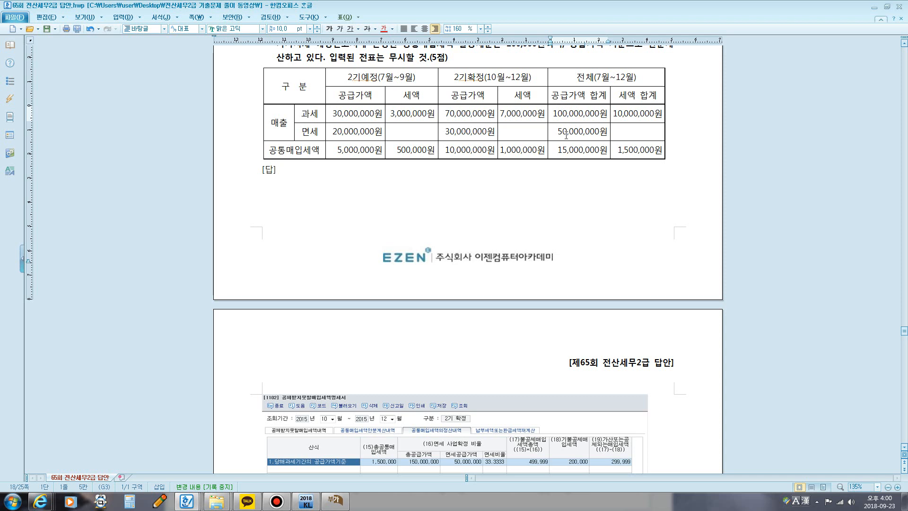
{"action": "left_click", "coordinate": [567, 131]}
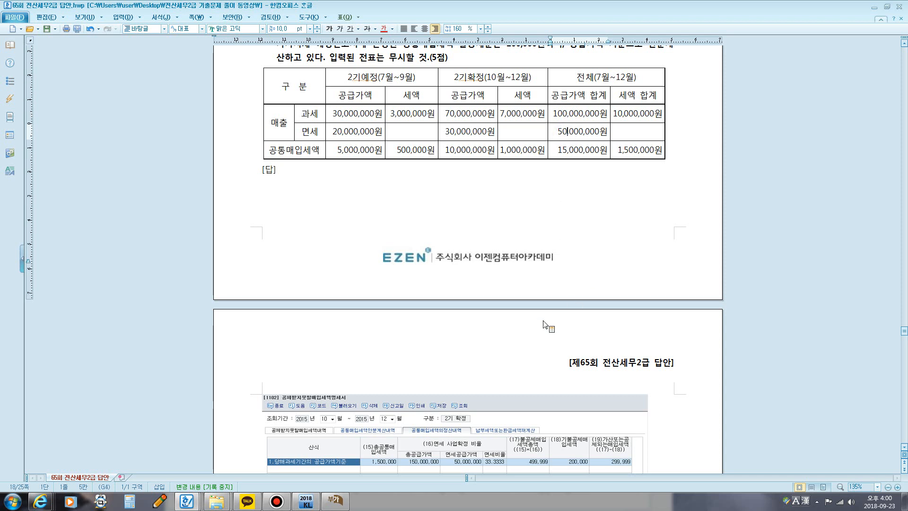
{"action": "left_click", "coordinate": [335, 500]}
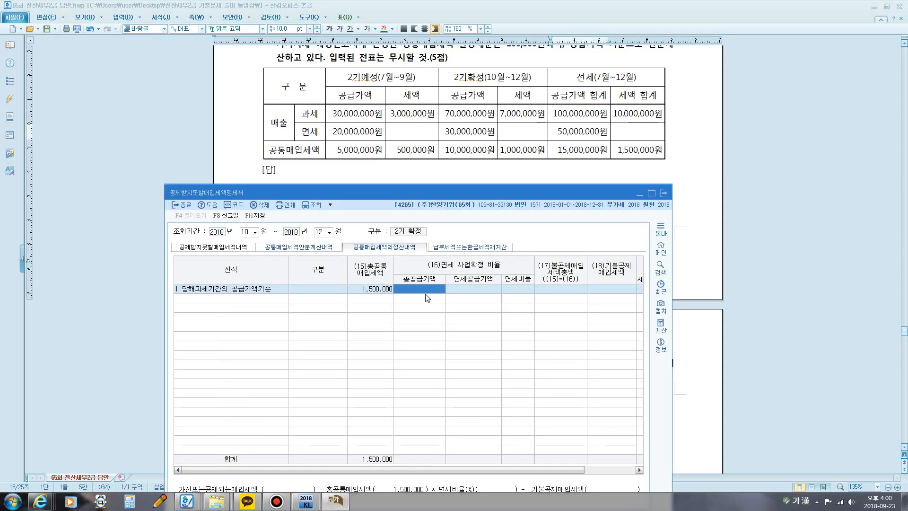
{"action": "type", "text": "150,000,000"}
{"action": "key", "text": "Return"}
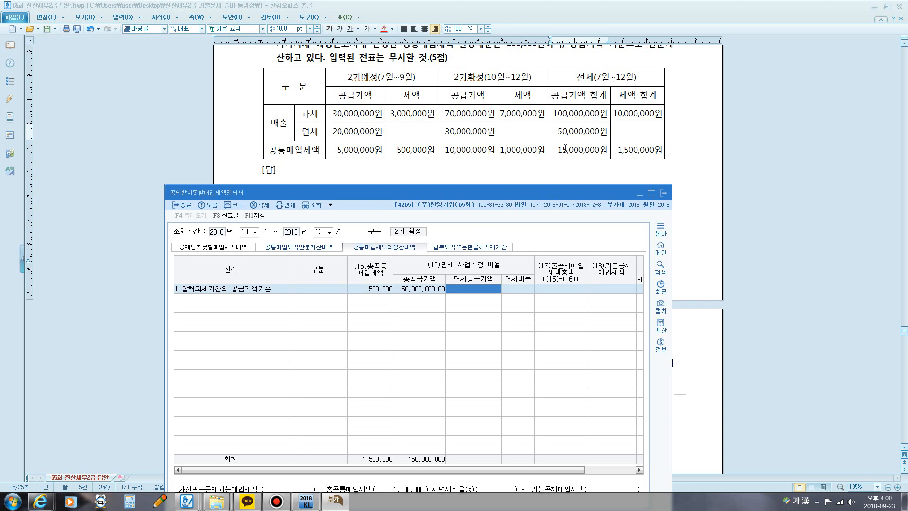
Step: Point out the 전체 면세 공급가액 in the question table and set 면세공급가액 to 50,000,000
{"action": "key", "text": "F9"}
{"action": "mouse_move", "coordinate": [563, 139]}
{"action": "left_mouse_down"}
{"action": "mouse_move", "coordinate": [552, 138]}
{"action": "mouse_move", "coordinate": [579, 119]}
{"action": "mouse_move", "coordinate": [613, 131]}
{"action": "mouse_move", "coordinate": [560, 142]}
{"action": "left_mouse_up"}
{"action": "key", "text": "F9"}
{"action": "type", "text": "50000000"}
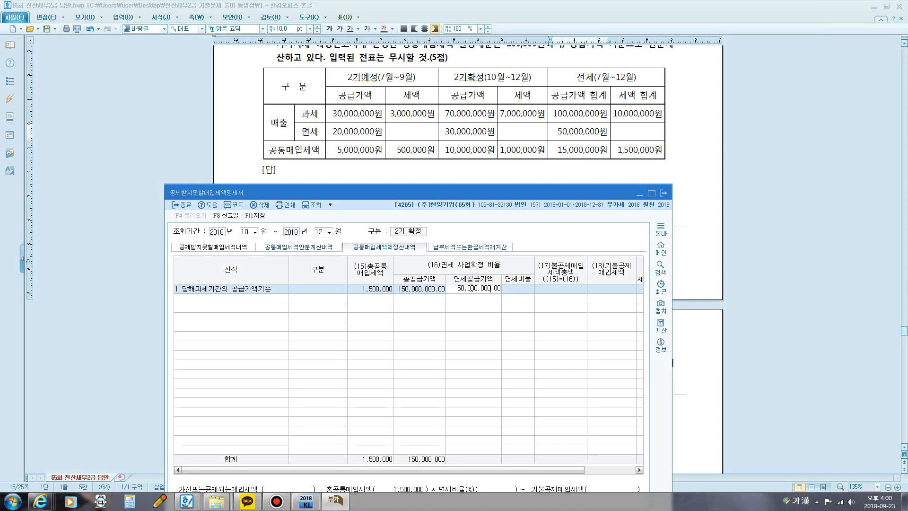
{"action": "key", "text": "Return"}
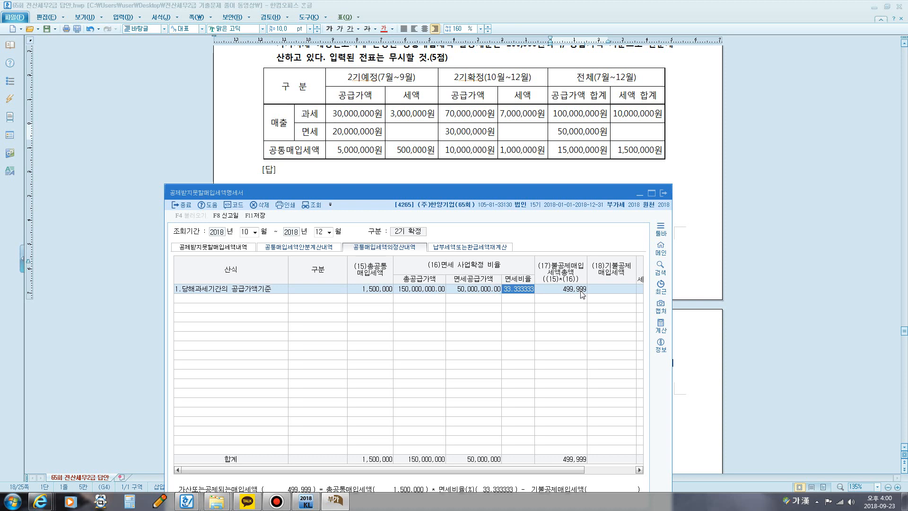
Step: Set (18)기불공제매입세액 in the settlement row to 200,000
{"action": "left_click", "coordinate": [602, 292]}
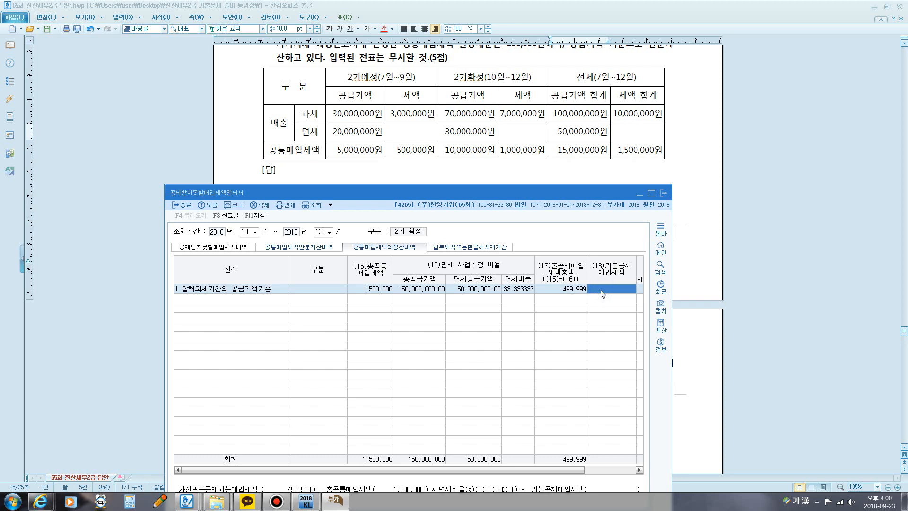
{"action": "type", "text": "200,000"}
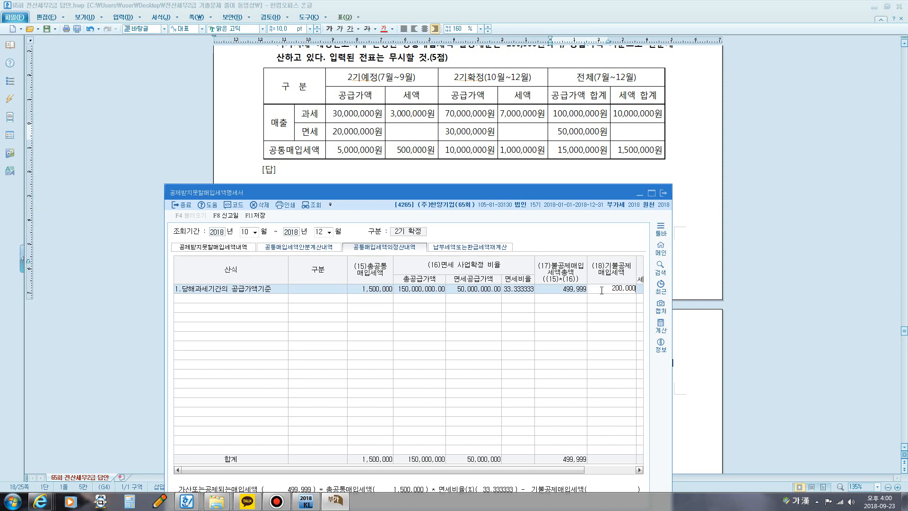
{"action": "key", "text": "Return"}
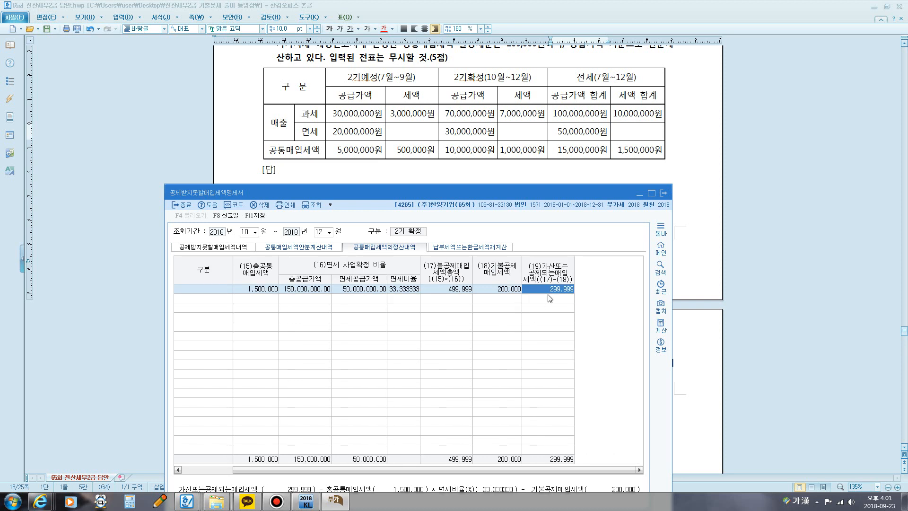
Step: Switch to the Hangul document and examine the model answer's 공통매입세액의정산내역 for question [1]
{"action": "left_click", "coordinate": [500, 170]}
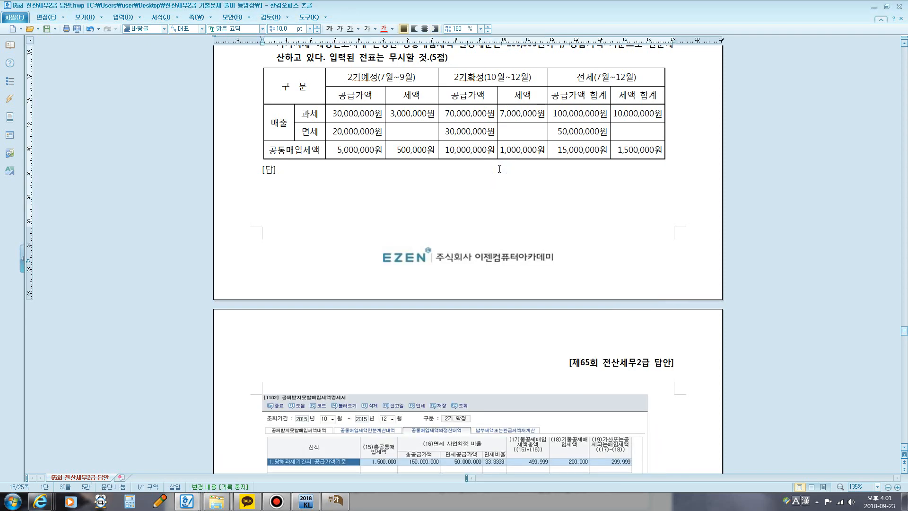
{"action": "scroll", "coordinate": [499, 168], "scroll_direction": "down", "scroll_amount": 1}
{"action": "scroll", "coordinate": [499, 169], "scroll_direction": "down", "scroll_amount": 4}
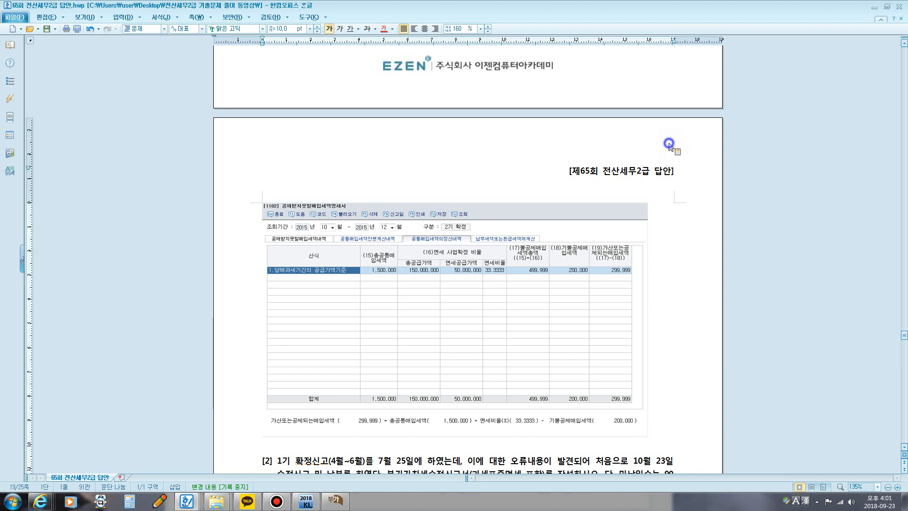
Step: Change the question table's 면세 공급가액 to 40,000,000 for 2기예정, 60,000,000 for 2기확정 and 100,000,000 for 전체
{"action": "scroll", "coordinate": [583, 188], "scroll_direction": "up", "scroll_amount": 5}
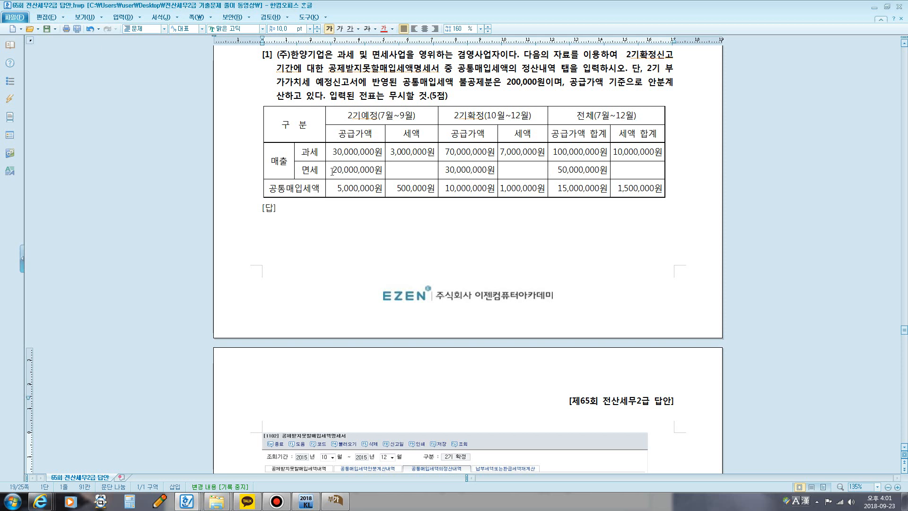
{"action": "left_click_drag", "start_coordinate": [332, 171], "coordinate": [338, 171]}
{"action": "type", "text": "4"}
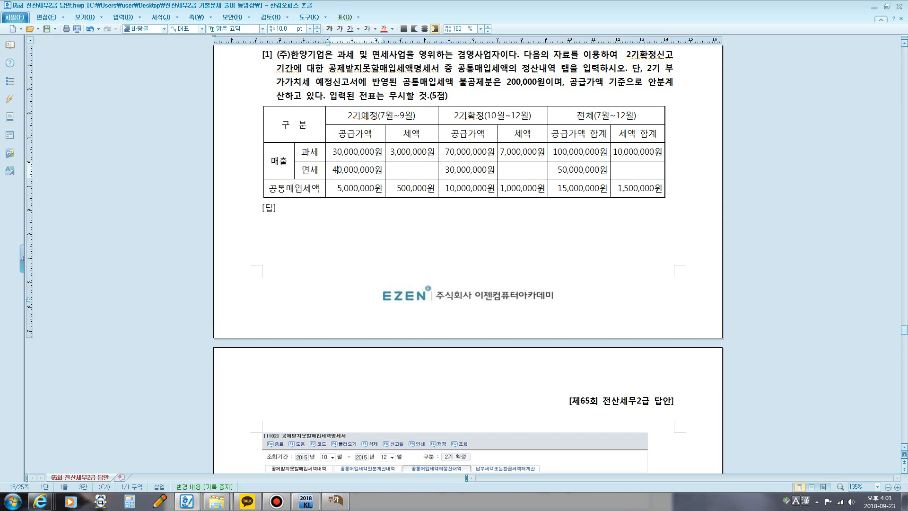
{"action": "left_click_drag", "start_coordinate": [445, 171], "coordinate": [448, 171]}
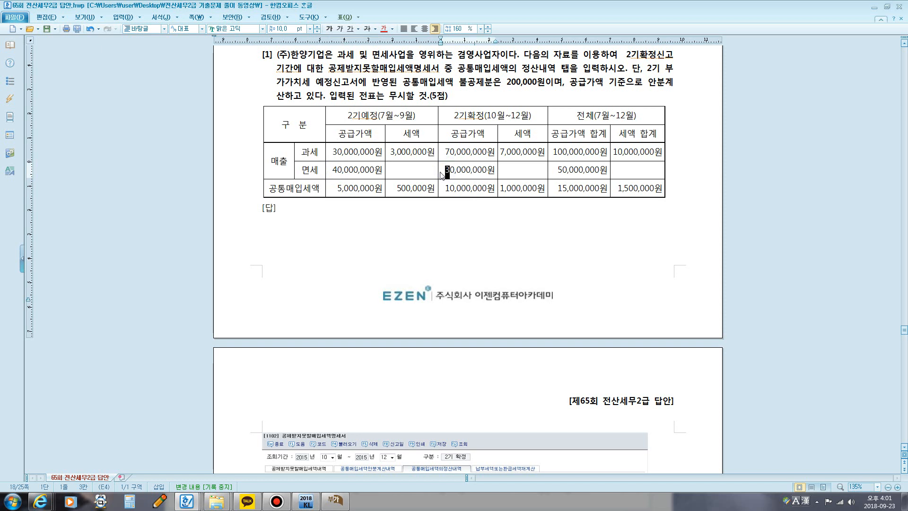
{"action": "type", "text": "6"}
{"action": "left_click_drag", "start_coordinate": [556, 170], "coordinate": [562, 171]}
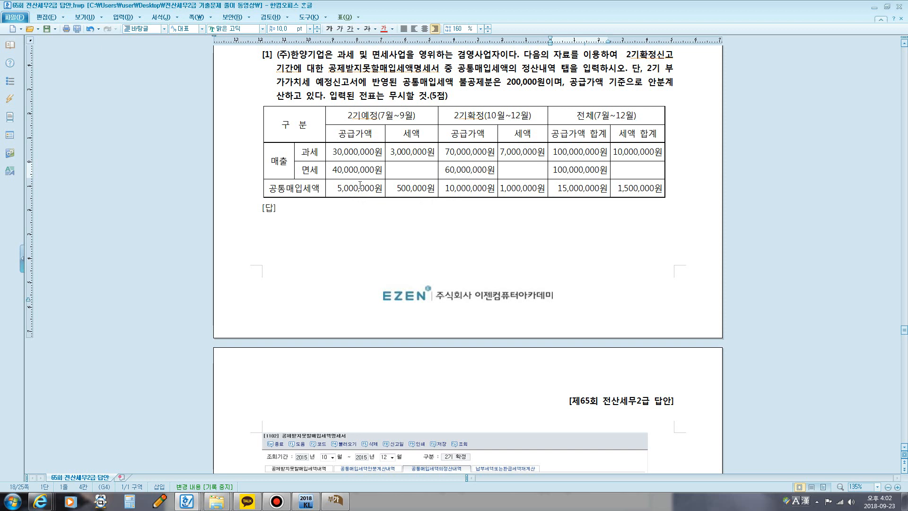
Step: Change the question table's 과세 공급가액 to 60,000,000 for 2기예정 and 40,000,000 for 2기확정
{"action": "left_click", "coordinate": [334, 152]}
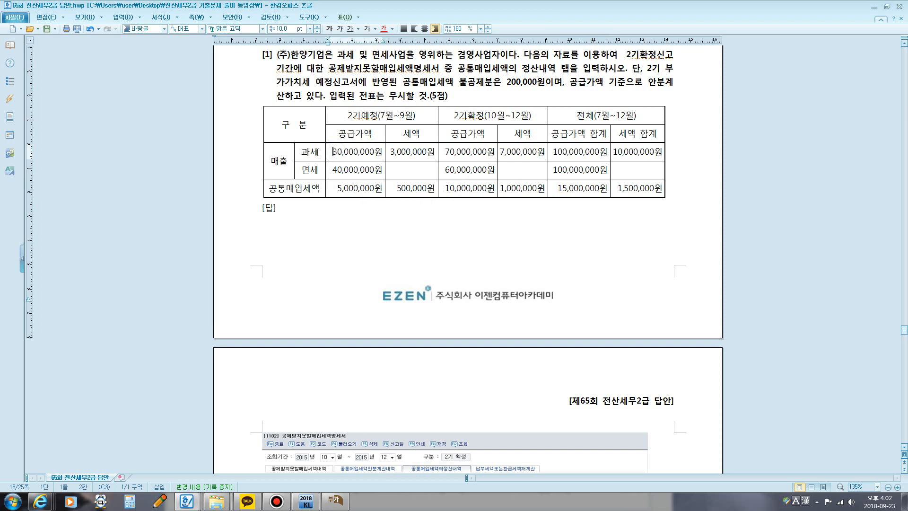
{"action": "type", "text": "6"}
{"action": "key", "text": "Delete"}
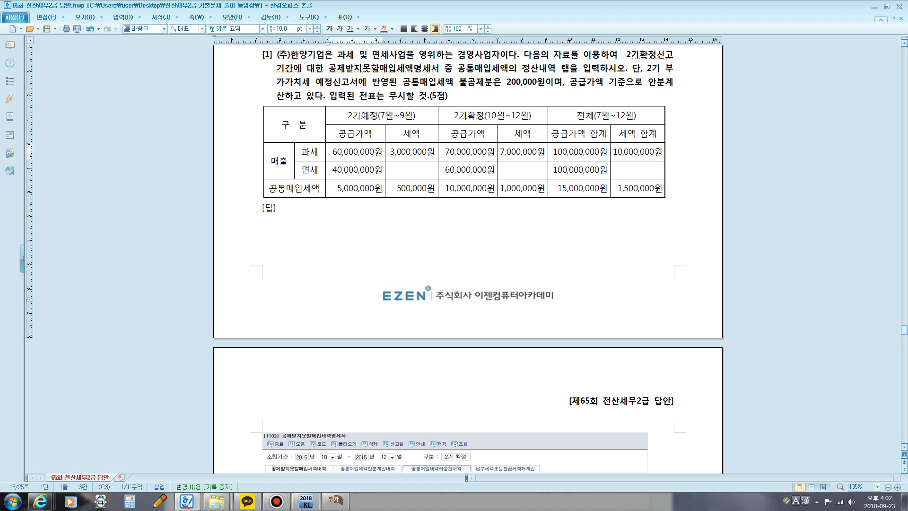
{"action": "left_click", "coordinate": [445, 152]}
{"action": "type", "text": "4"}
{"action": "key", "text": "Delete"}
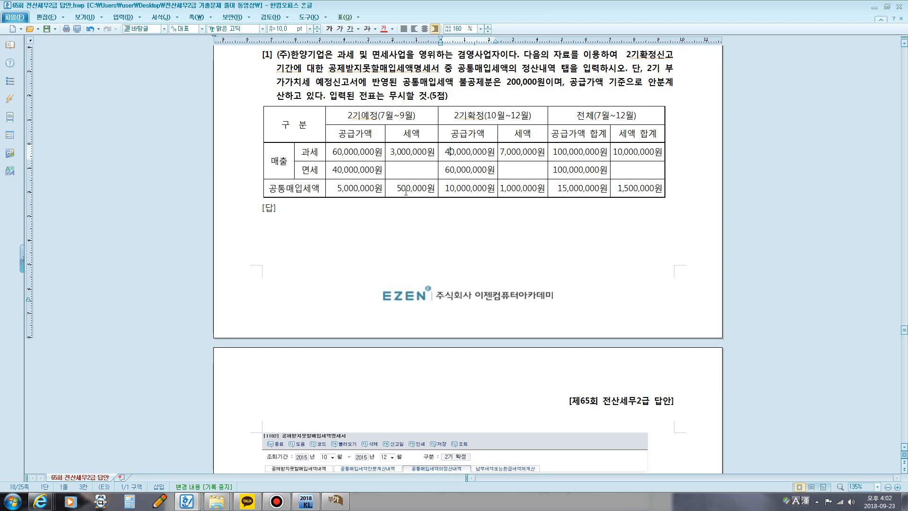
Step: Circle the 2기예정 공통매입세액 세액 with the screen pen and annotate the calculation 500,000@40,000,000/100,000,000=200,000 beside [답], then clear the annotations
{"action": "key", "text": "super+5"}
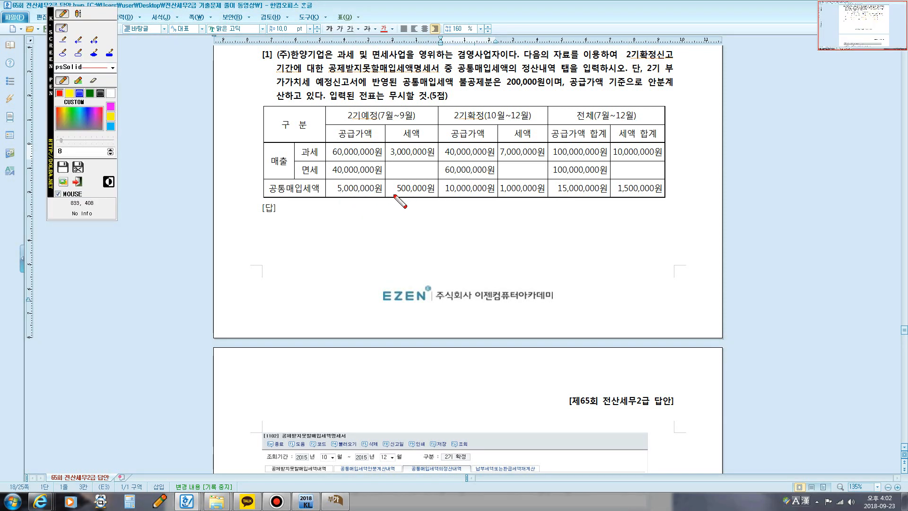
{"action": "mouse_move", "coordinate": [392, 196]}
{"action": "left_mouse_down"}
{"action": "mouse_move", "coordinate": [391, 180]}
{"action": "mouse_move", "coordinate": [448, 189]}
{"action": "mouse_move", "coordinate": [398, 199]}
{"action": "mouse_move", "coordinate": [388, 189]}
{"action": "left_mouse_up"}
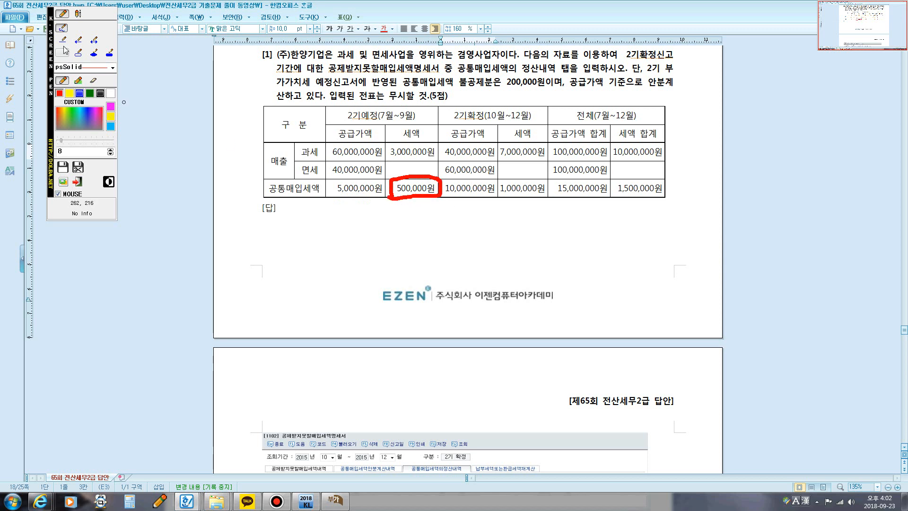
{"action": "left_click", "coordinate": [76, 13]}
{"action": "left_click", "coordinate": [283, 213]}
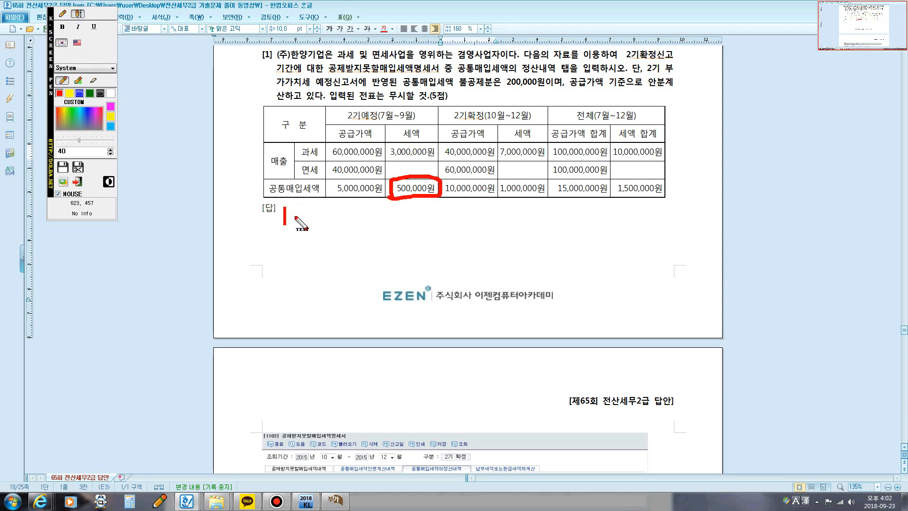
{"action": "type", "text": "500,000"}
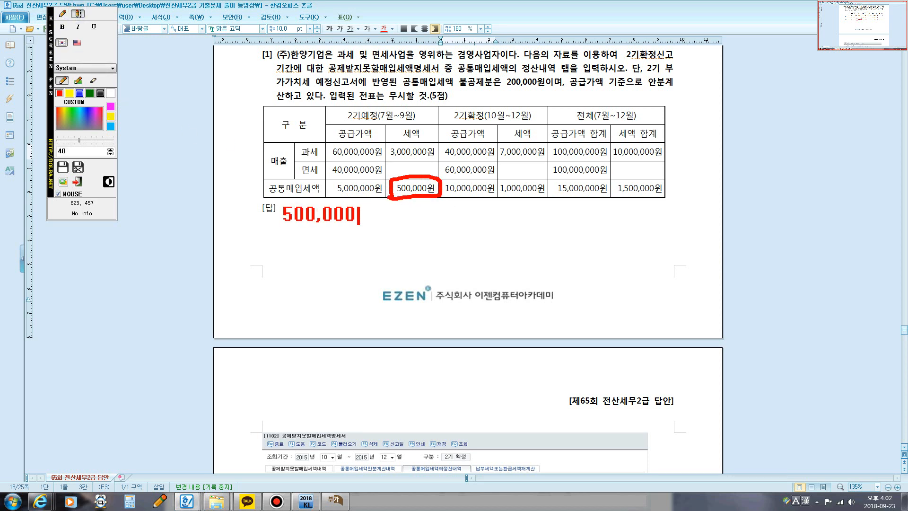
{"action": "type", "text": "@"}
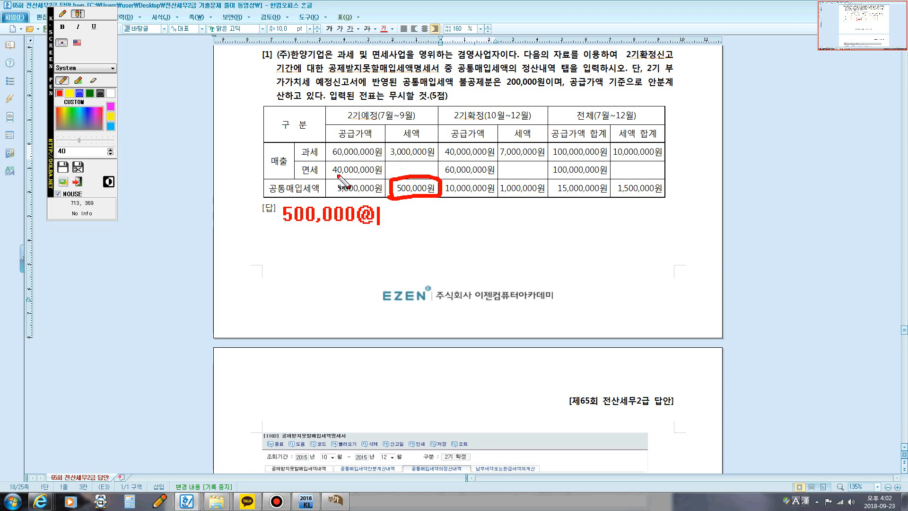
{"action": "type", "text": "40,000,000"}
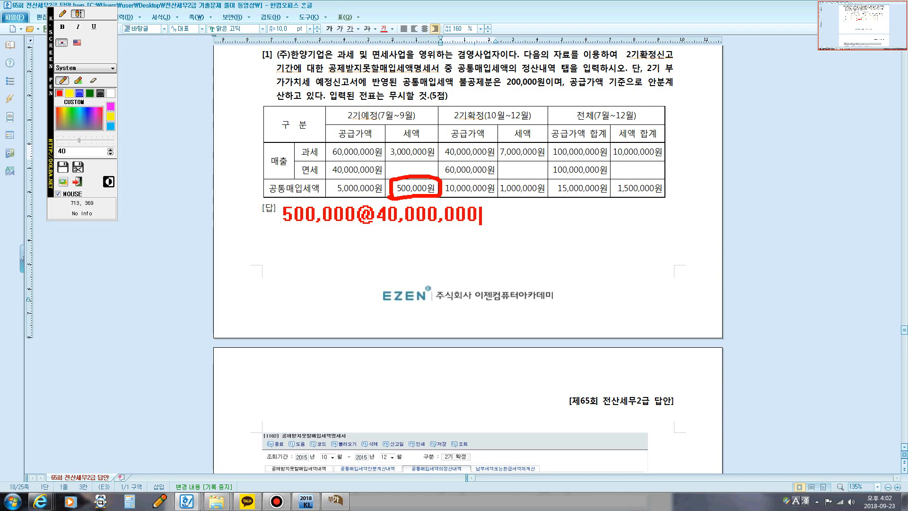
{"action": "type", "text": "/100,0"}
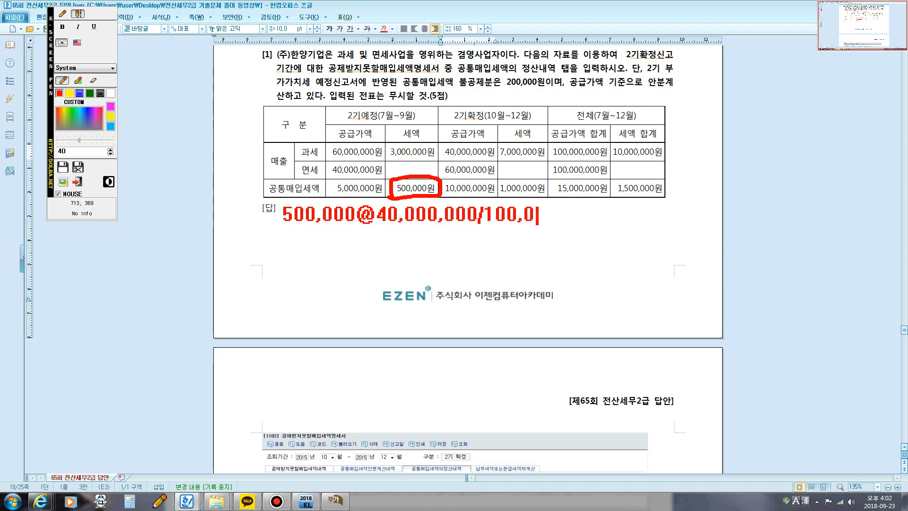
{"action": "type", "text": "00,000"}
{"action": "type", "text": "="}
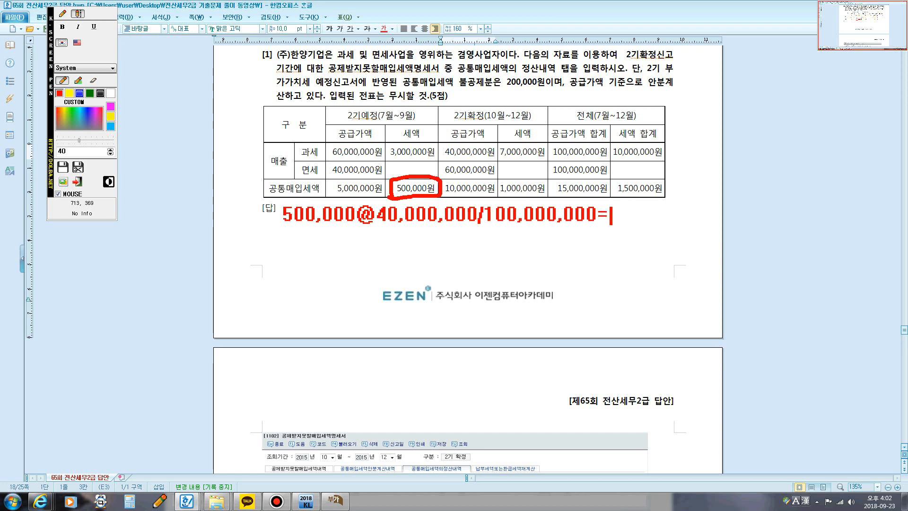
{"action": "type", "text": "200,000"}
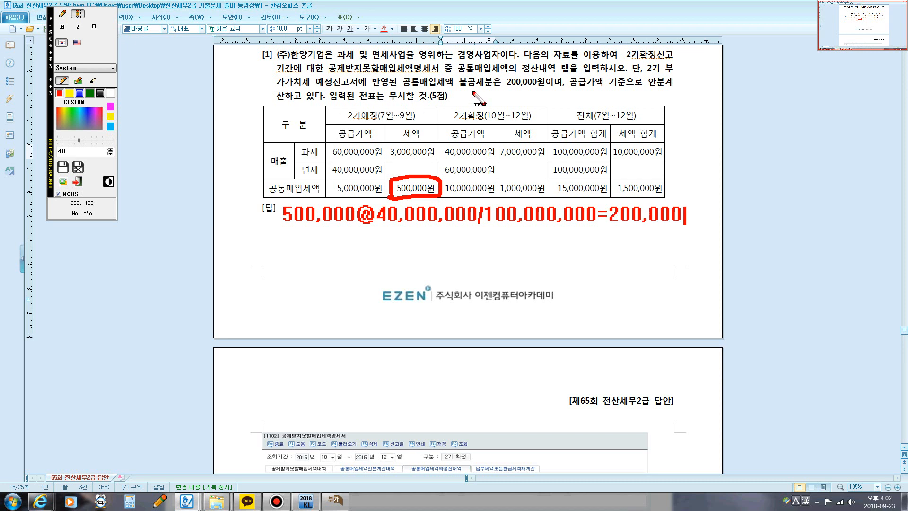
{"action": "left_click", "coordinate": [458, 81]}
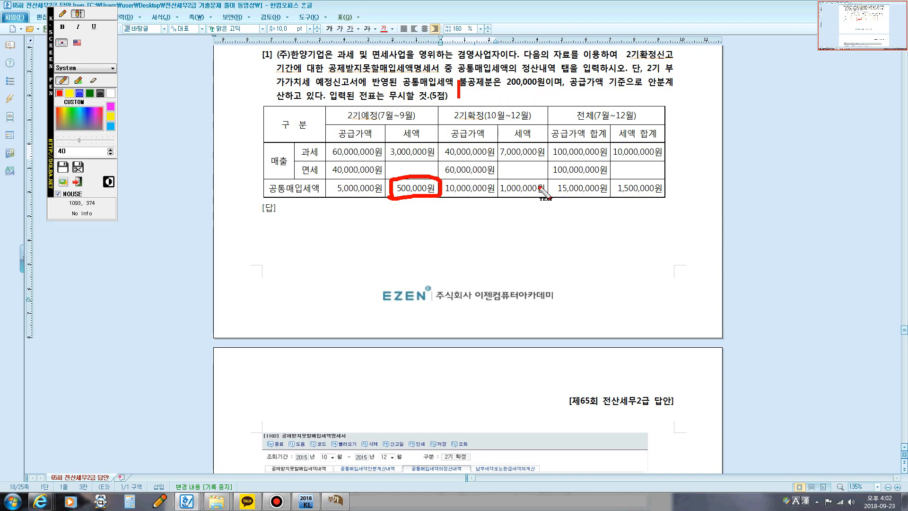
{"action": "left_click", "coordinate": [337, 500]}
{"action": "key", "text": "Escape"}
Step: Switch to 공제받지못할매입세액명세서, delete the existing 공통매입세액의정산내역 row and move the window below the question table
{"action": "left_click", "coordinate": [336, 500]}
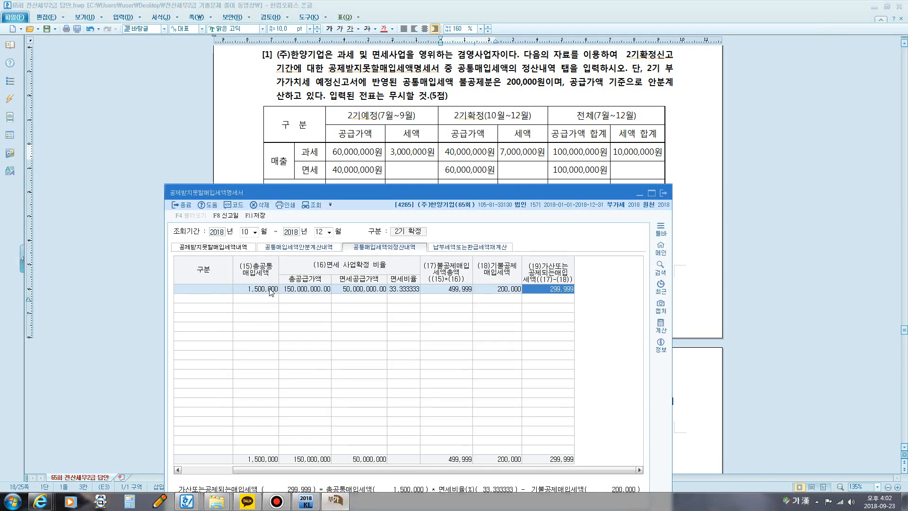
{"action": "left_click", "coordinate": [259, 205]}
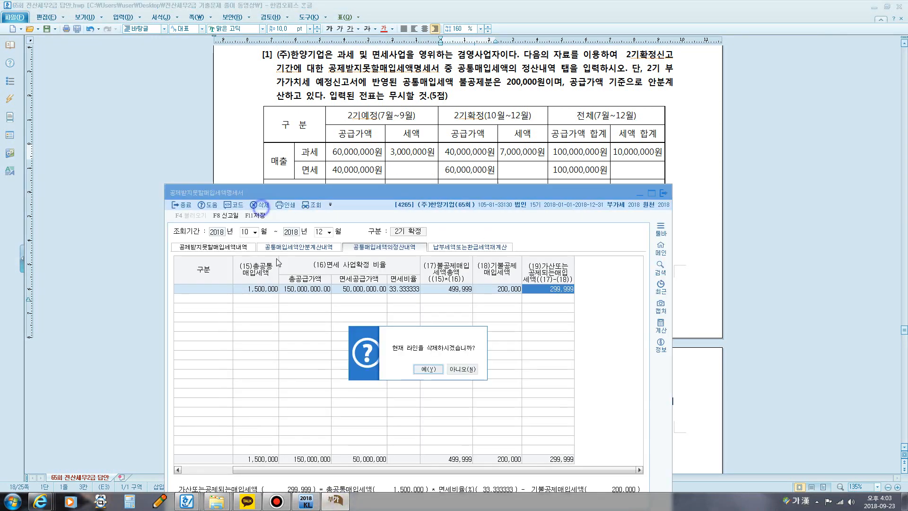
{"action": "left_click", "coordinate": [435, 369]}
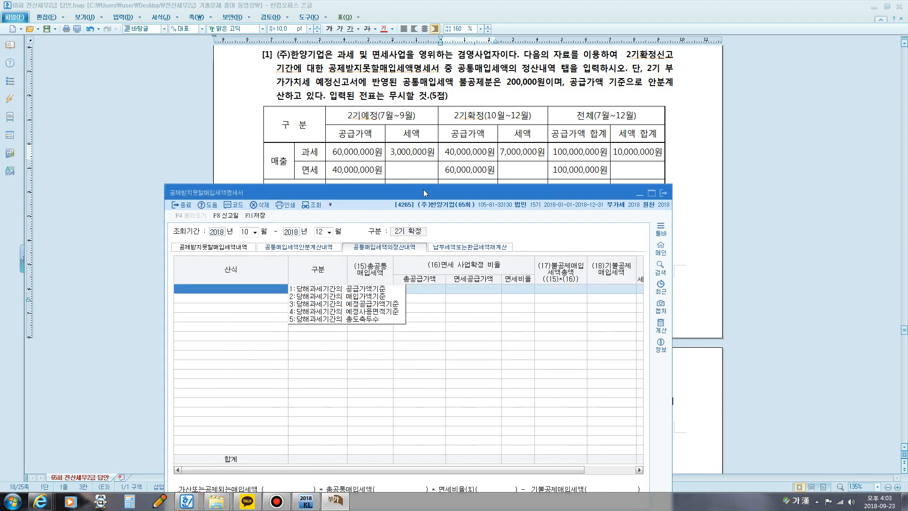
{"action": "left_click_drag", "start_coordinate": [423, 193], "coordinate": [436, 251]}
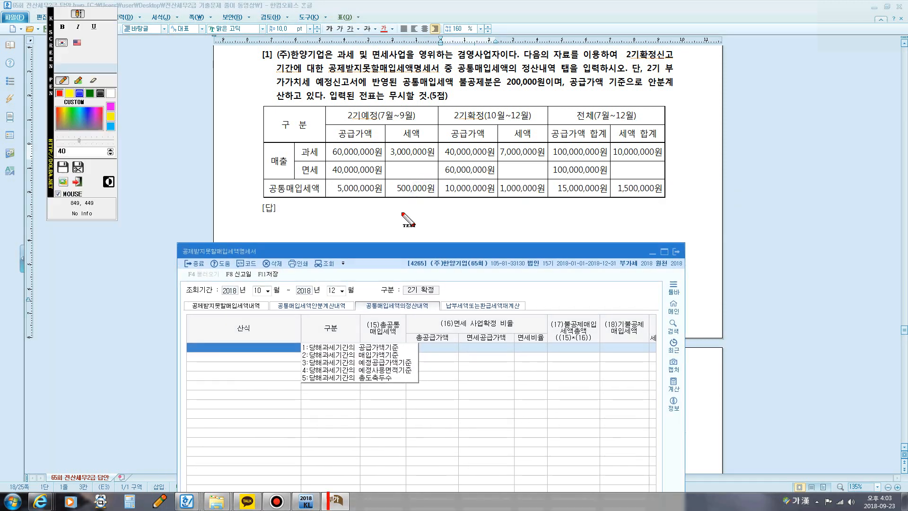
Step: Mark the 2기예정 and 2기확정 공통매입세액 세액 in the question table with the screen pen, then clear the marks
{"action": "mouse_move", "coordinate": [387, 203]}
{"action": "left_mouse_down"}
{"action": "mouse_move", "coordinate": [387, 186]}
{"action": "mouse_move", "coordinate": [395, 198]}
{"action": "mouse_move", "coordinate": [439, 196]}
{"action": "mouse_move", "coordinate": [397, 190]}
{"action": "mouse_move", "coordinate": [398, 198]}
{"action": "left_mouse_up"}
{"action": "left_click", "coordinate": [61, 14]}
{"action": "mouse_move", "coordinate": [499, 195]}
{"action": "left_mouse_down"}
{"action": "mouse_move", "coordinate": [546, 189]}
{"action": "mouse_move", "coordinate": [496, 187]}
{"action": "mouse_move", "coordinate": [499, 196]}
{"action": "left_mouse_up"}
{"action": "key", "text": "Escape"}
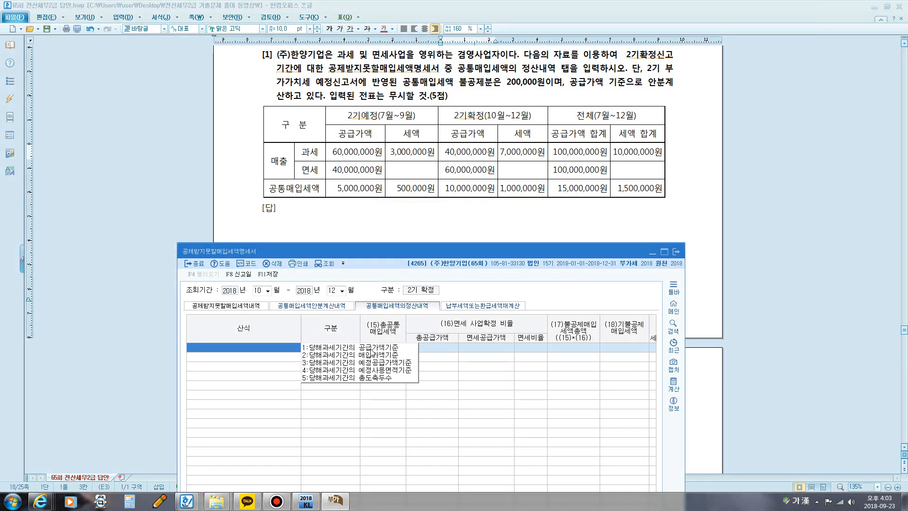
Step: Add a settlement row using 1.당해과세기간의 공급가액기준 without loading slip data, and set (15)총공통매입세액 to 1,500,000
{"action": "left_click", "coordinate": [373, 348]}
{"action": "left_click", "coordinate": [480, 428]}
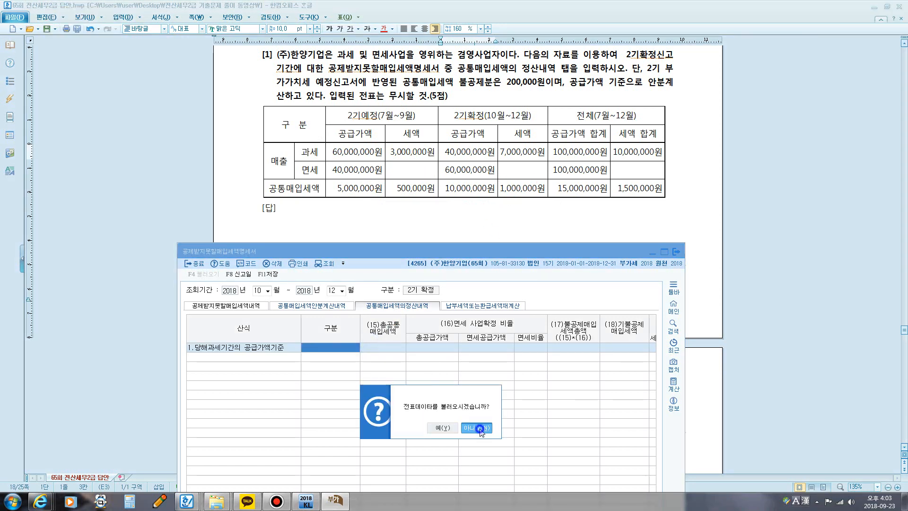
{"action": "left_click", "coordinate": [384, 347]}
{"action": "type", "text": "1"}
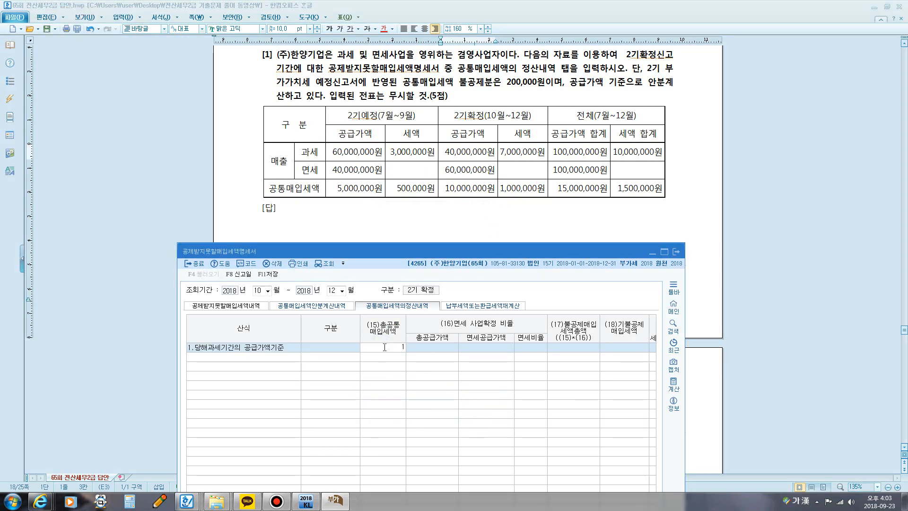
{"action": "type", "text": ",500,000"}
{"action": "key", "text": "Return"}
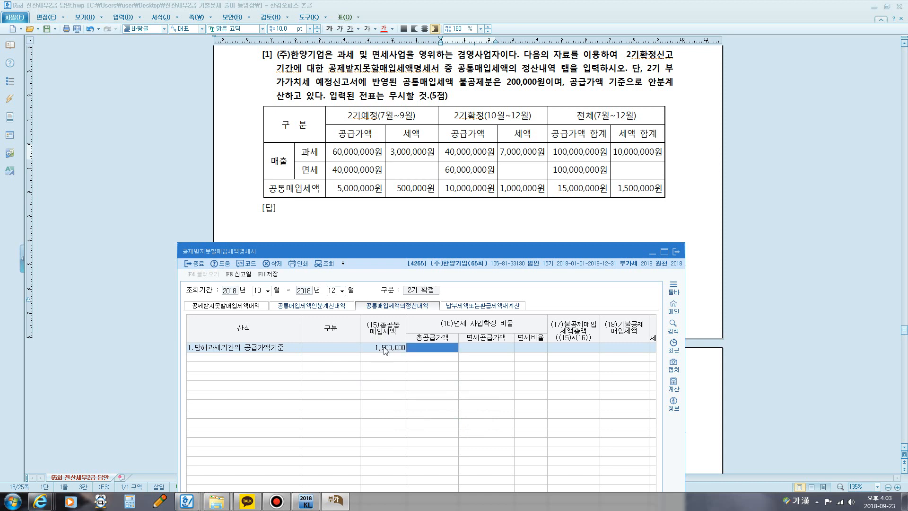
Step: Underline the 과세 and 면세 공급가액 합계 in the question table with the screen pen, then clear the lines
{"action": "key", "text": "super+5"}
{"action": "left_click_drag", "start_coordinate": [557, 159], "coordinate": [611, 159]}
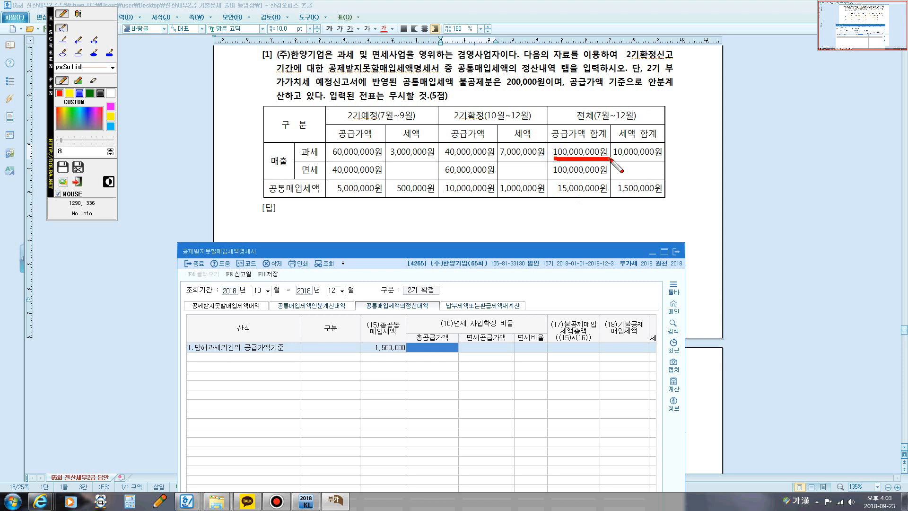
{"action": "mouse_move", "coordinate": [553, 178]}
{"action": "left_mouse_down"}
{"action": "mouse_move", "coordinate": [604, 177]}
{"action": "mouse_move", "coordinate": [558, 178]}
{"action": "mouse_move", "coordinate": [548, 163]}
{"action": "mouse_move", "coordinate": [587, 159]}
{"action": "mouse_move", "coordinate": [611, 166]}
{"action": "mouse_move", "coordinate": [602, 176]}
{"action": "left_mouse_up"}
{"action": "key", "text": "Escape"}
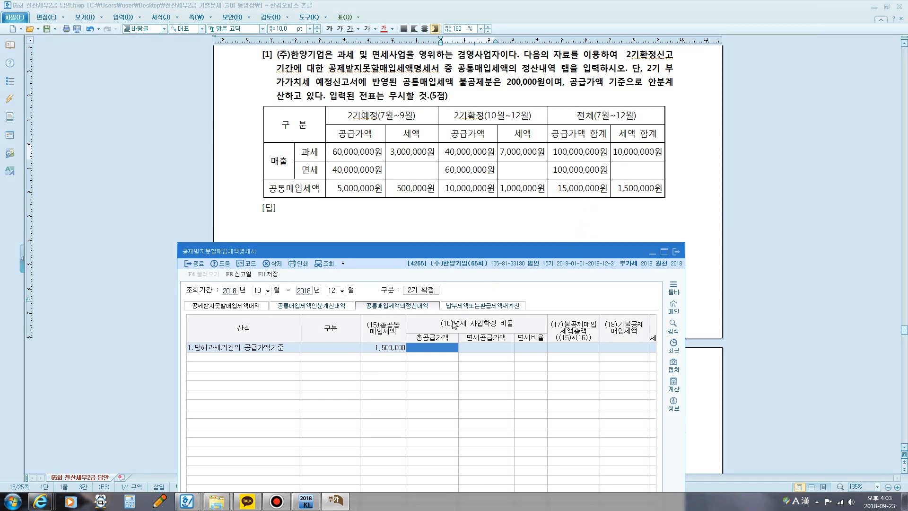
Step: Set 총공급가액 to 200,000,000 and 면세공급가액 to 100,000,000 in the settlement row
{"action": "left_click", "coordinate": [435, 349]}
{"action": "type", "text": "200,000,"}
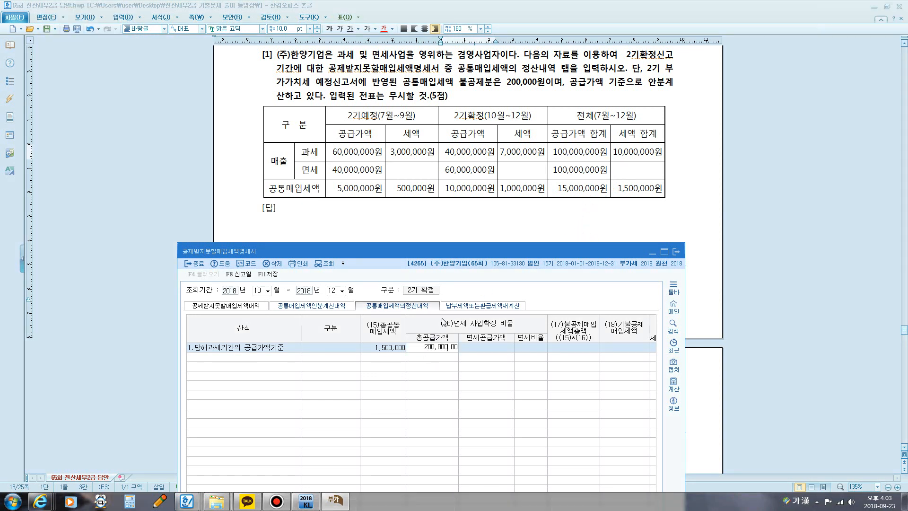
{"action": "type", "text": "000"}
{"action": "key", "text": "Return"}
{"action": "type", "text": "100"}
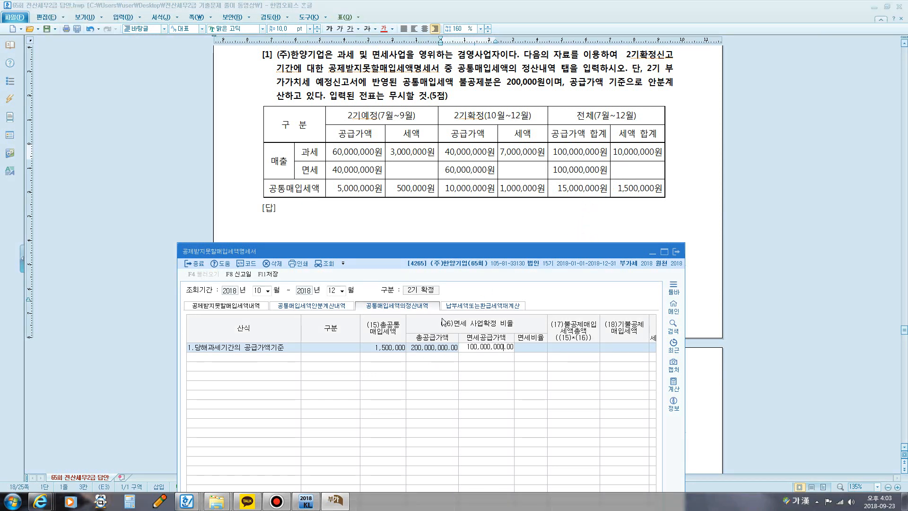
{"action": "key", "text": "Return"}
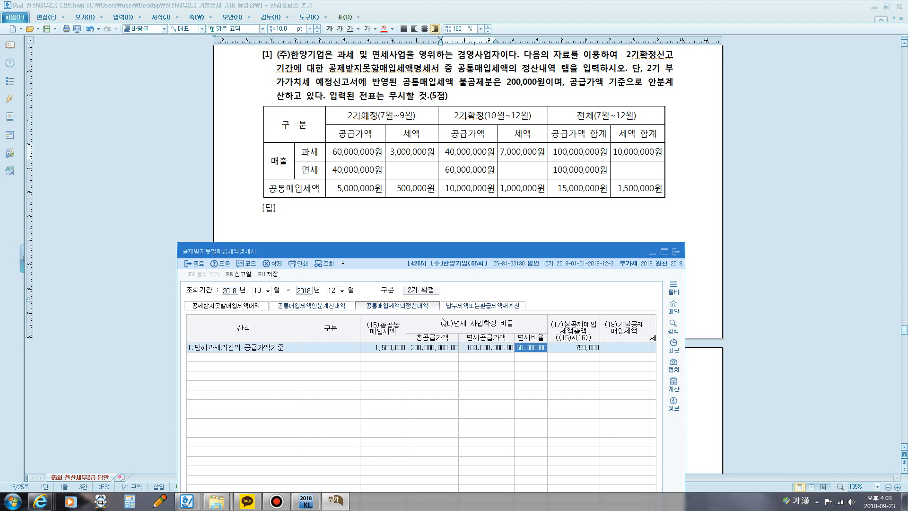
Step: Mark (15)총공통매입세액 and 면세비율 in the settlement row with the screen pen, then clear the marks
{"action": "left_click", "coordinate": [381, 349]}
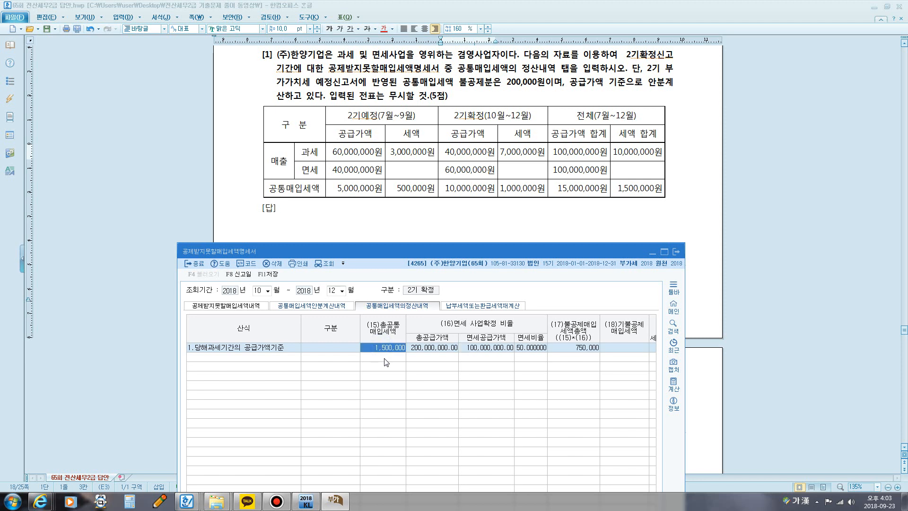
{"action": "mouse_move", "coordinate": [371, 341]}
{"action": "left_mouse_down"}
{"action": "mouse_move", "coordinate": [372, 360]}
{"action": "mouse_move", "coordinate": [407, 336]}
{"action": "mouse_move", "coordinate": [377, 359]}
{"action": "left_mouse_up"}
{"action": "mouse_move", "coordinate": [523, 360]}
{"action": "left_mouse_down"}
{"action": "mouse_move", "coordinate": [539, 333]}
{"action": "mouse_move", "coordinate": [529, 363]}
{"action": "mouse_move", "coordinate": [604, 357]}
{"action": "mouse_move", "coordinate": [559, 337]}
{"action": "mouse_move", "coordinate": [557, 356]}
{"action": "left_mouse_up"}
{"action": "key", "text": "Escape"}
Step: Enter 200,000 as (18)기불공제매입세액 in the settlement row
{"action": "left_click", "coordinate": [610, 349]}
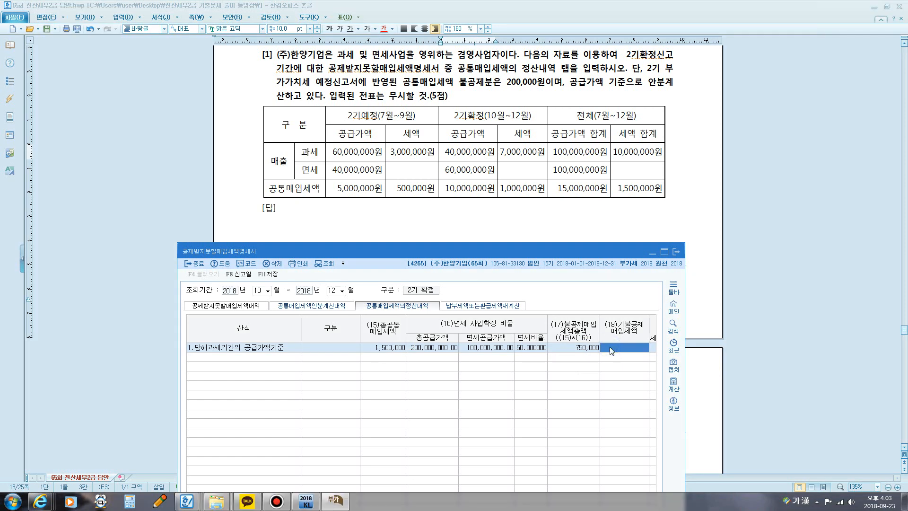
{"action": "type", "text": "200,000"}
{"action": "key", "text": "Return"}
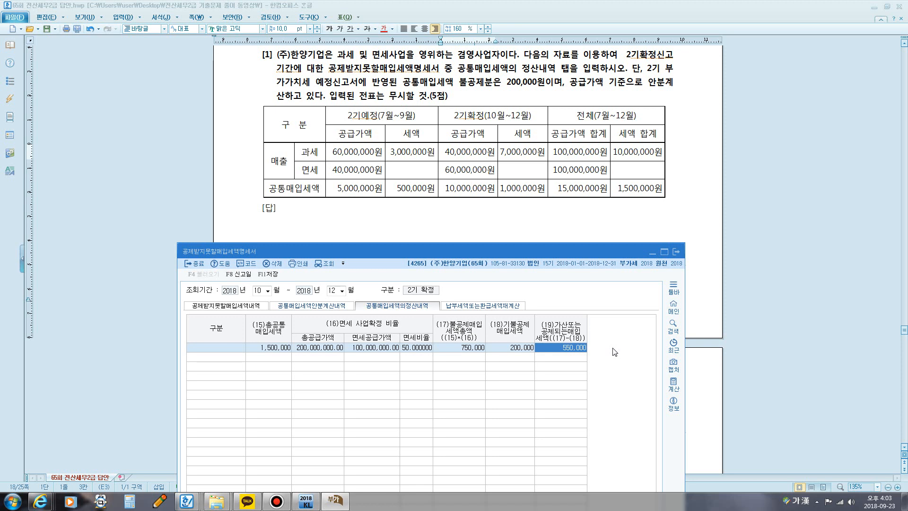
{"action": "key", "text": "Return"}
Step: Save the 공제받지못할매입세액명세서 and close it
{"action": "left_click", "coordinate": [578, 225]}
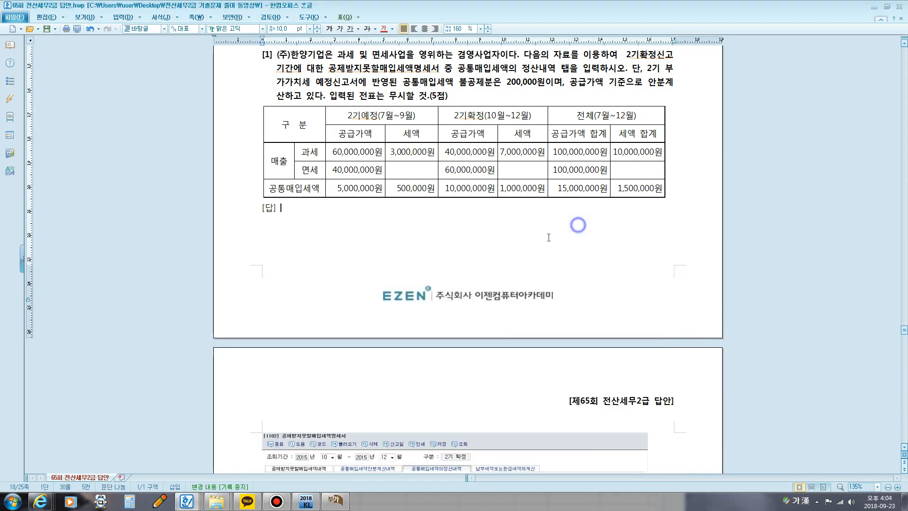
{"action": "left_click", "coordinate": [335, 501]}
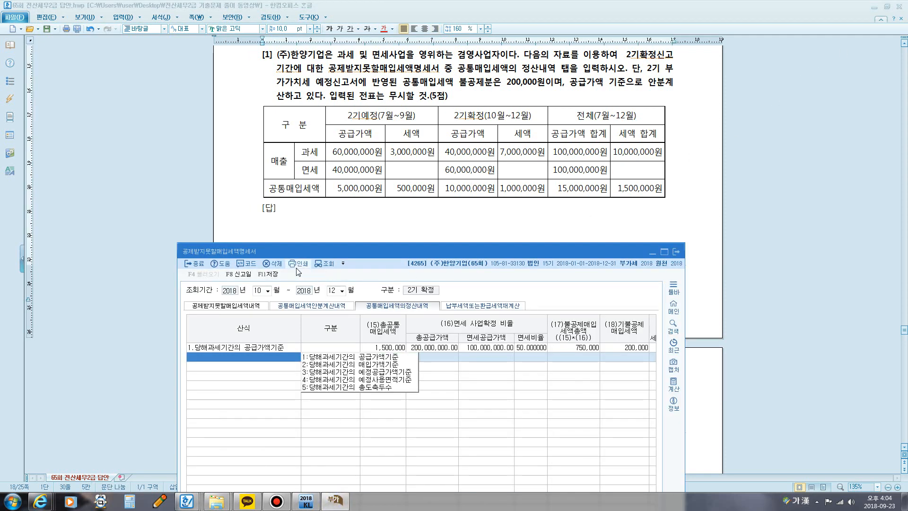
{"action": "left_click", "coordinate": [268, 274]}
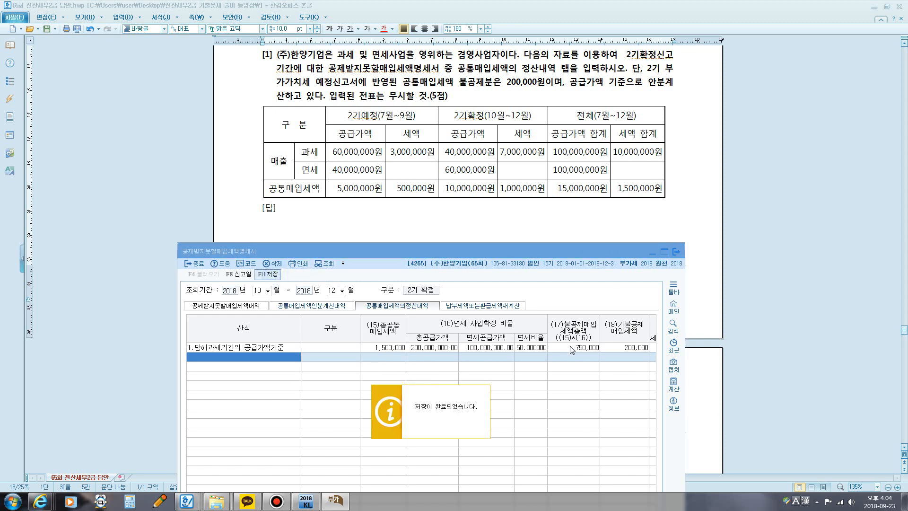
{"action": "left_click", "coordinate": [676, 252]}
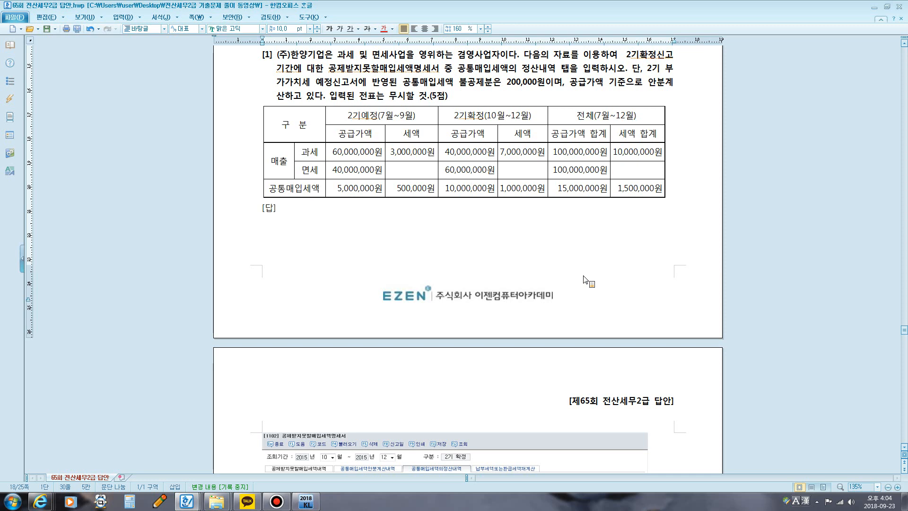
Step: Open 부가가치세신고서 from the KcLep main window and set its 조회기간 to October through December 2018
{"action": "left_click", "coordinate": [306, 502]}
{"action": "left_click", "coordinate": [435, 155]}
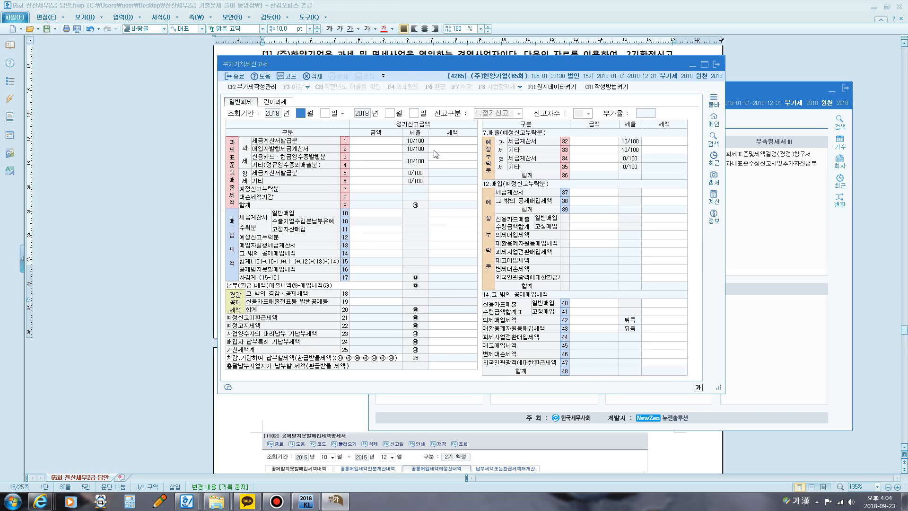
{"action": "type", "text": "10"}
{"action": "key", "text": "Return"}
{"action": "type", "text": "12"}
{"action": "key", "text": "Return"}
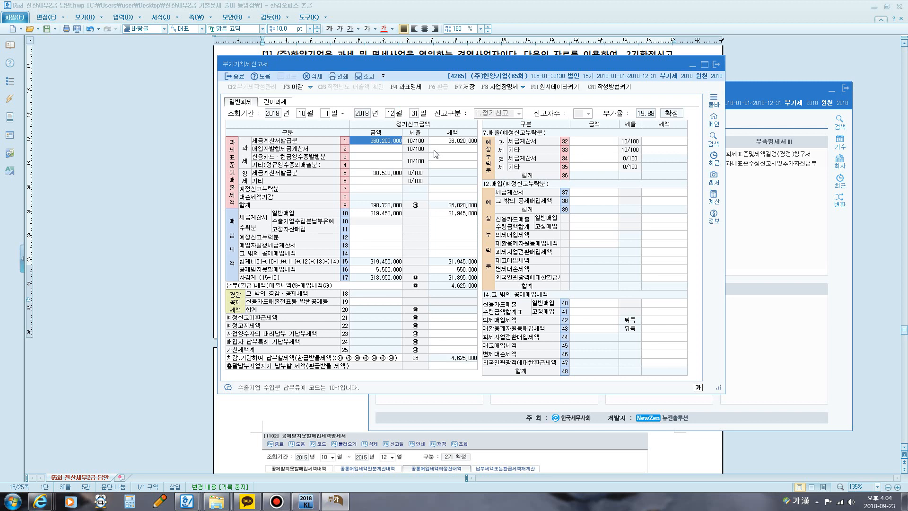
Step: Show the breakdown of line 16 공제받지못할매입세액 and highlight line 50 공통매입세액면세등사업분 with the screen pen
{"action": "left_click", "coordinate": [362, 270]}
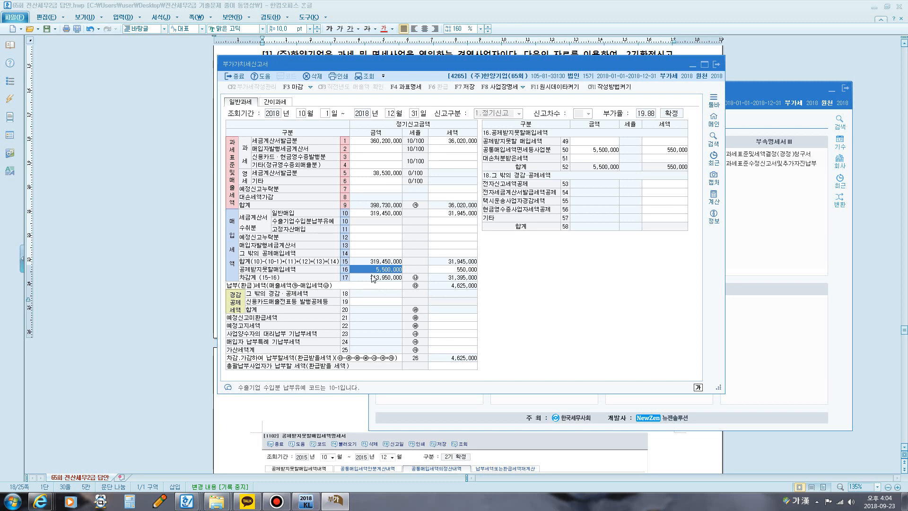
{"action": "key", "text": "F12"}
{"action": "mouse_move", "coordinate": [348, 275]}
{"action": "left_mouse_down"}
{"action": "mouse_move", "coordinate": [344, 264]}
{"action": "mouse_move", "coordinate": [349, 272]}
{"action": "left_mouse_up"}
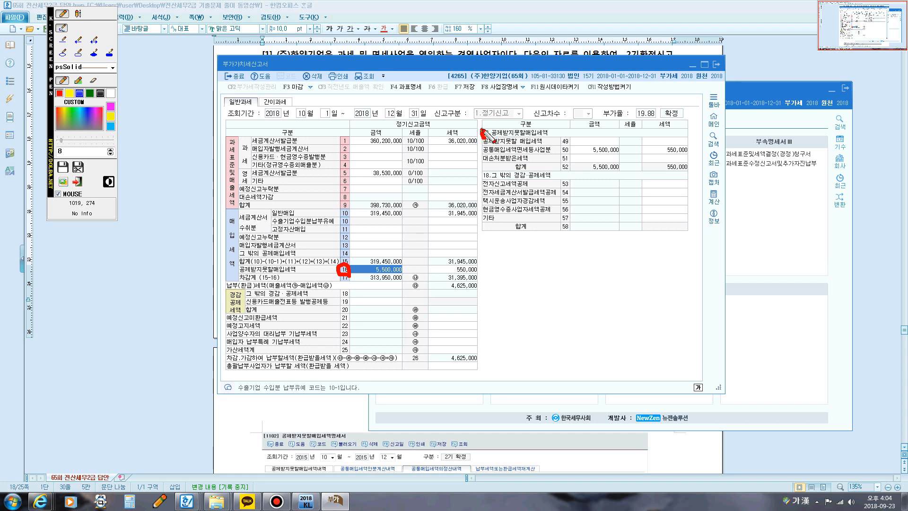
{"action": "mouse_move", "coordinate": [482, 130]}
{"action": "left_mouse_down"}
{"action": "mouse_move", "coordinate": [522, 154]}
{"action": "mouse_move", "coordinate": [686, 156]}
{"action": "mouse_move", "coordinate": [662, 141]}
{"action": "mouse_move", "coordinate": [692, 139]}
{"action": "mouse_move", "coordinate": [691, 156]}
{"action": "left_mouse_up"}
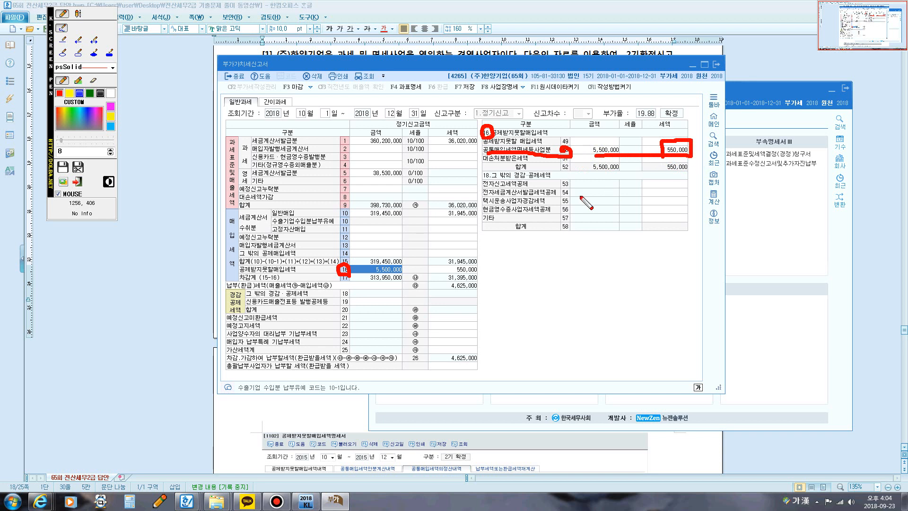
Step: Underline line 16 공제받지못할매입세액's amount and tax with the screen pen, and clear the markings
{"action": "left_click_drag", "start_coordinate": [377, 272], "coordinate": [483, 274]}
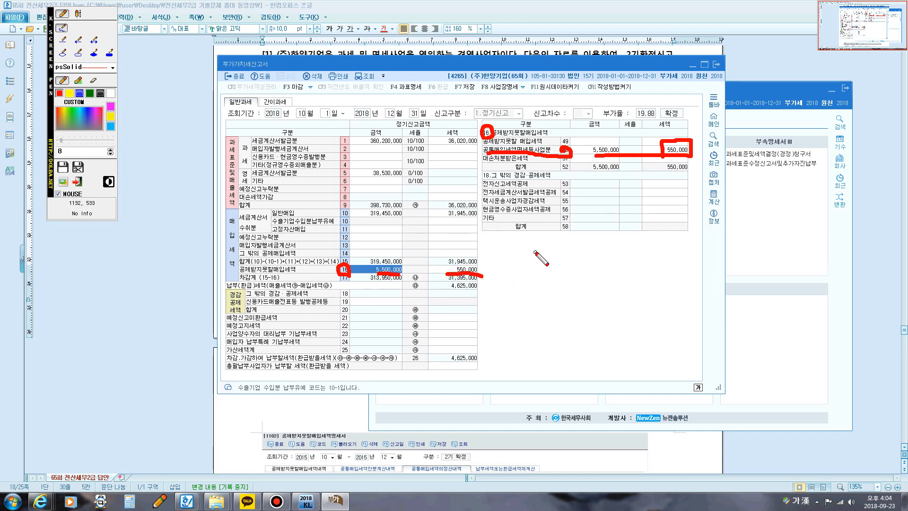
{"action": "key", "text": "Escape"}
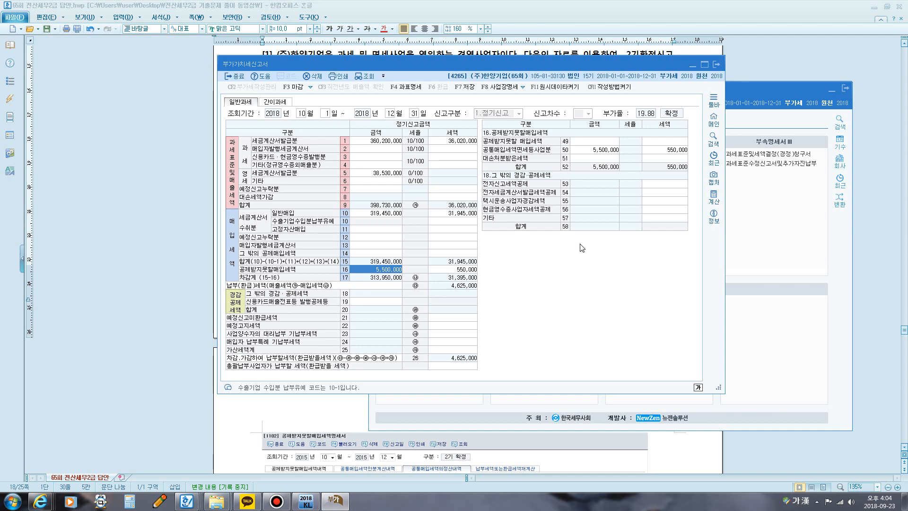
Step: Switch to the Hangul exam document, go to problem [2], and highlight the 7월 25일 filing date and 10월 23일 수정신고 phrase
{"action": "left_click", "coordinate": [113, 235]}
{"action": "scroll", "coordinate": [473, 180], "scroll_direction": "down", "scroll_amount": 5}
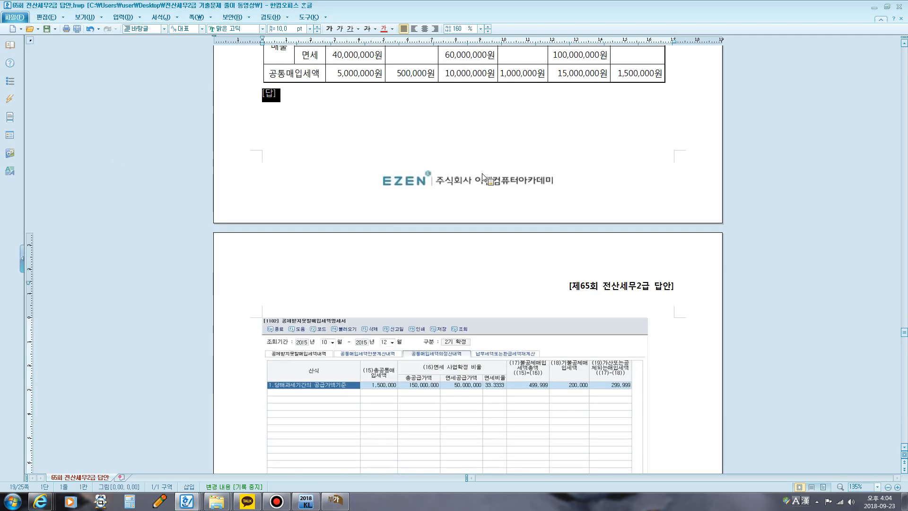
{"action": "scroll", "coordinate": [472, 179], "scroll_direction": "down", "scroll_amount": 5}
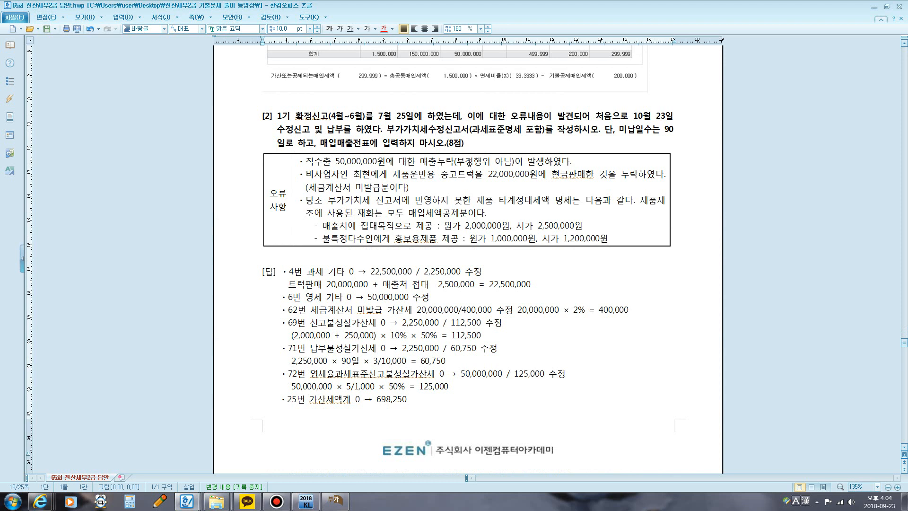
{"action": "left_click_drag", "start_coordinate": [380, 115], "coordinate": [409, 117]}
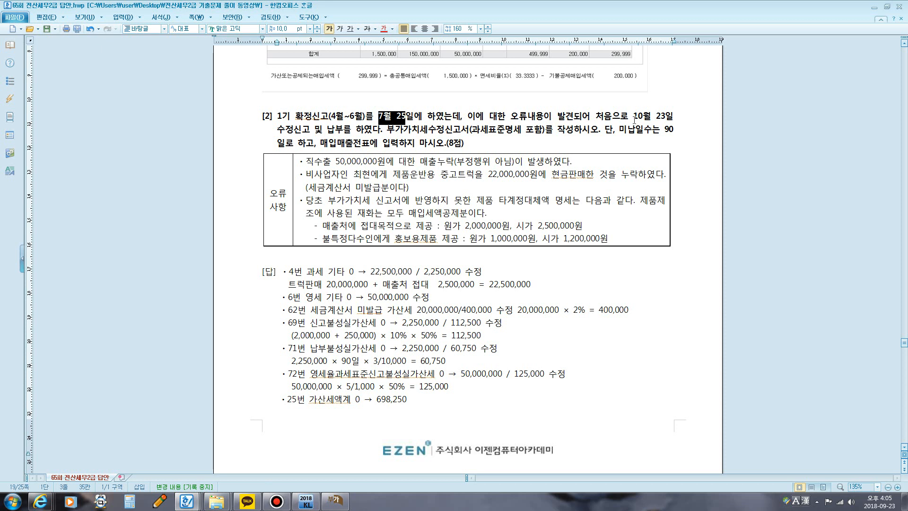
{"action": "left_click_drag", "start_coordinate": [634, 117], "coordinate": [379, 135]}
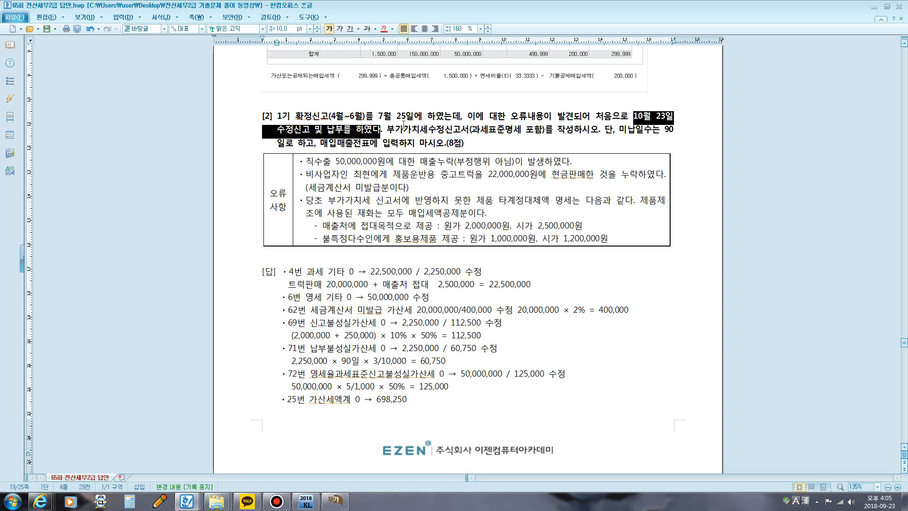
Step: Mark the two dates, 과세표준명세 포함 and the 매입매출전표 condition in problem [2] with the screen pen, and clear the markings
{"action": "key", "text": "F12"}
{"action": "mouse_move", "coordinate": [372, 122]}
{"action": "left_mouse_down"}
{"action": "mouse_move", "coordinate": [387, 103]}
{"action": "mouse_move", "coordinate": [414, 103]}
{"action": "mouse_move", "coordinate": [380, 125]}
{"action": "mouse_move", "coordinate": [438, 100]}
{"action": "mouse_move", "coordinate": [634, 98]}
{"action": "mouse_move", "coordinate": [642, 110]}
{"action": "mouse_move", "coordinate": [645, 97]}
{"action": "left_mouse_up"}
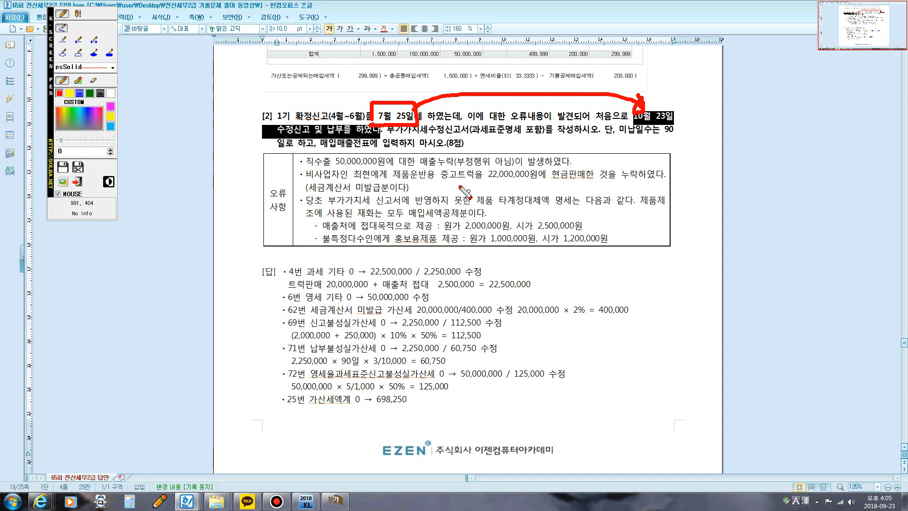
{"action": "mouse_move", "coordinate": [387, 135]}
{"action": "left_mouse_down"}
{"action": "mouse_move", "coordinate": [487, 139]}
{"action": "mouse_move", "coordinate": [468, 131]}
{"action": "mouse_move", "coordinate": [537, 118]}
{"action": "mouse_move", "coordinate": [544, 134]}
{"action": "mouse_move", "coordinate": [487, 136]}
{"action": "left_mouse_up"}
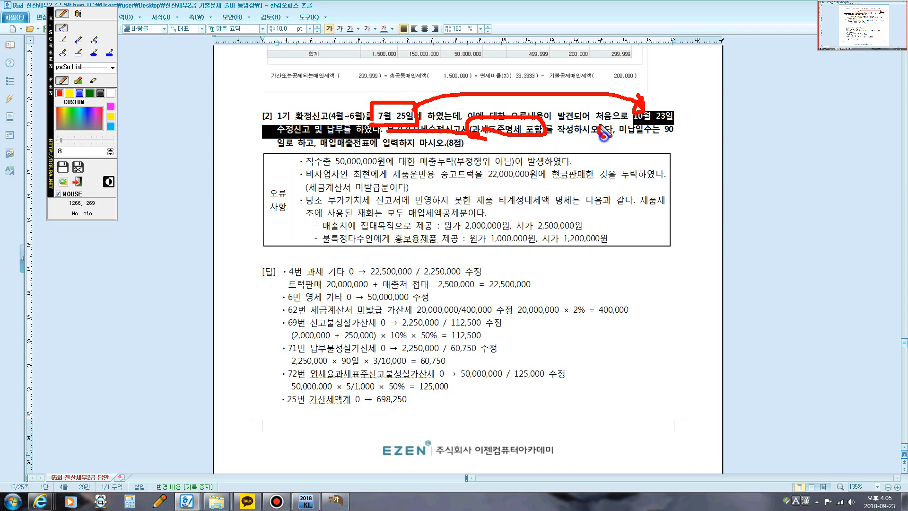
{"action": "left_click_drag", "start_coordinate": [599, 127], "coordinate": [605, 137]}
{"action": "left_click_drag", "start_coordinate": [333, 151], "coordinate": [384, 148]}
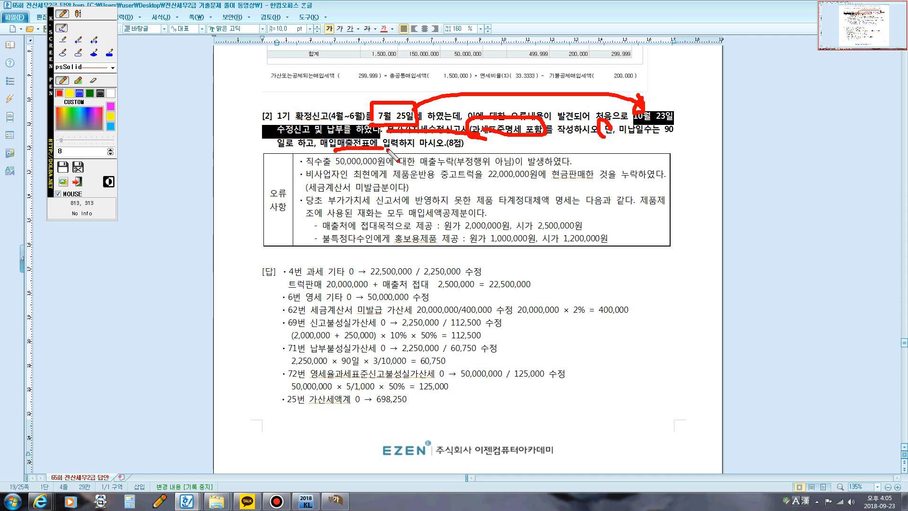
{"action": "key", "text": "Escape"}
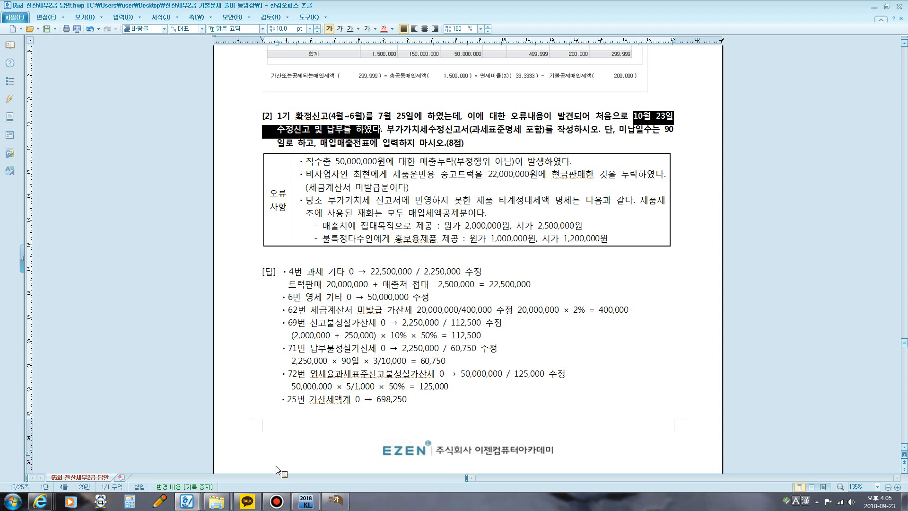
Step: Return to the October–December 부가가치세신고서 in KcLep and close it
{"action": "left_click", "coordinate": [335, 500]}
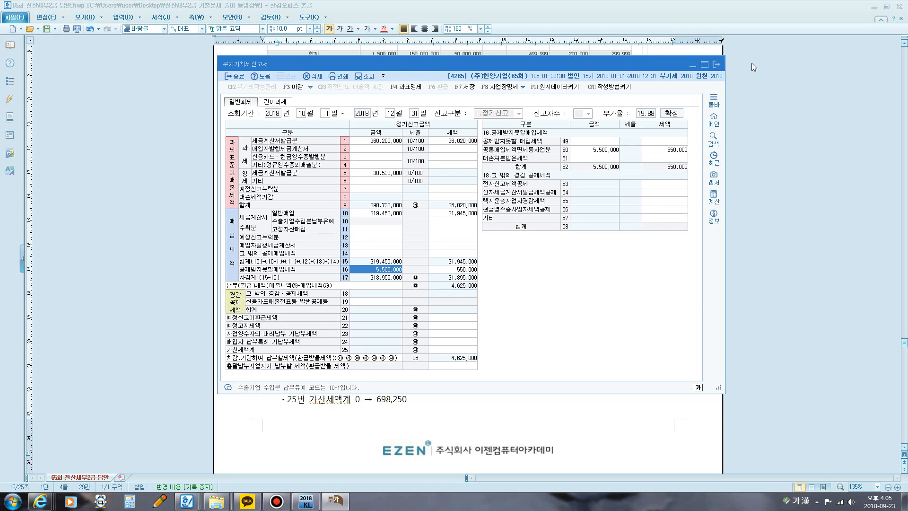
{"action": "left_click", "coordinate": [716, 64]}
{"action": "left_click", "coordinate": [510, 240]}
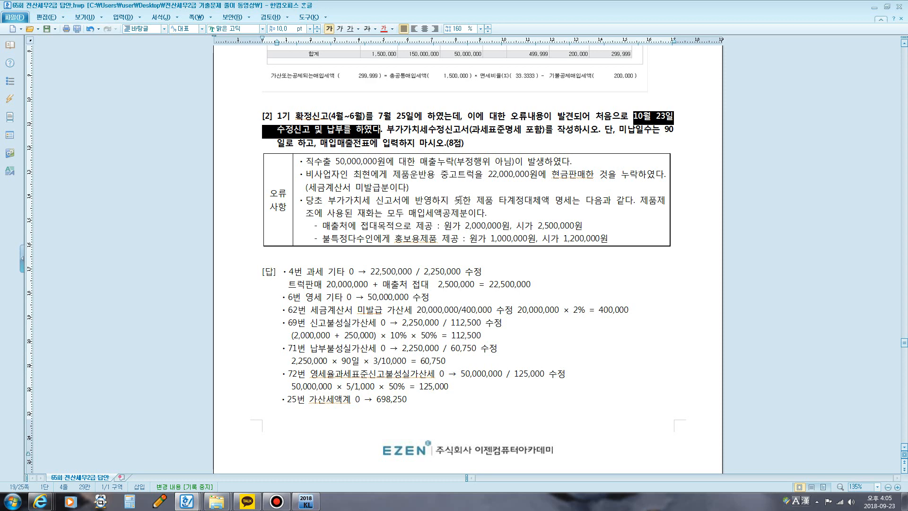
Step: Open a fresh 부가가치세신고서 from the KcLep main window and set its 조회기간 to April through June 2018
{"action": "left_click", "coordinate": [317, 502]}
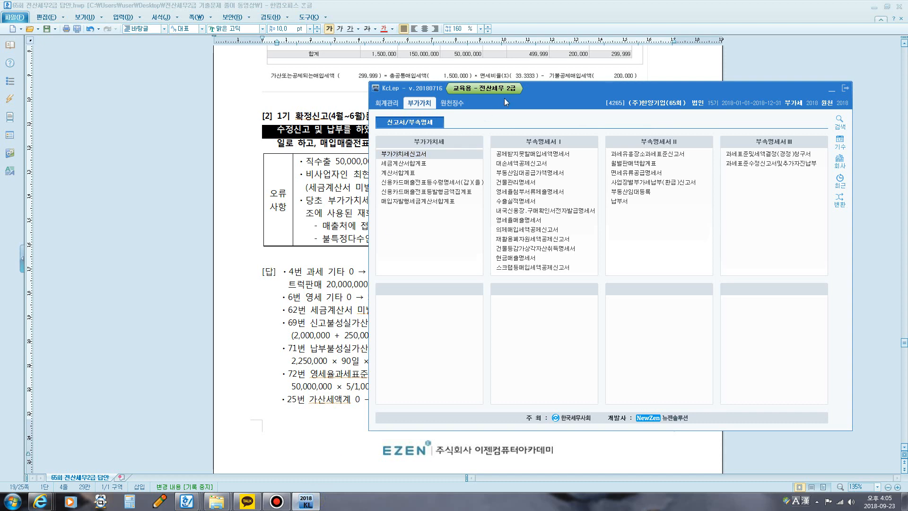
{"action": "left_click_drag", "start_coordinate": [561, 98], "coordinate": [464, 204]}
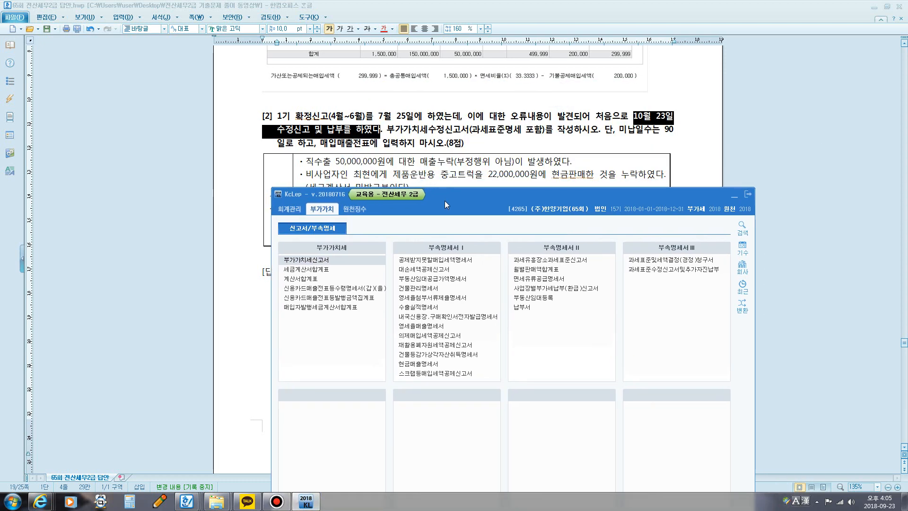
{"action": "left_click", "coordinate": [329, 260]}
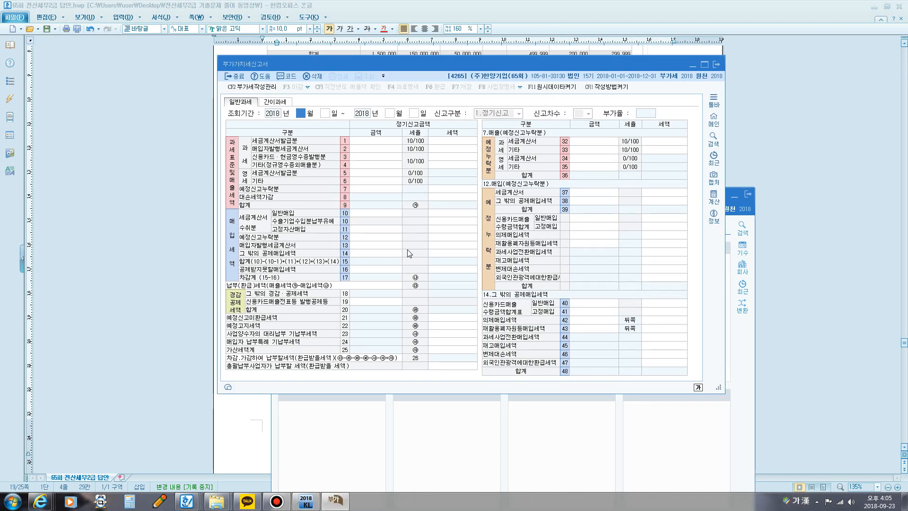
{"action": "type", "text": "4"}
{"action": "key", "text": "Return"}
{"action": "key", "text": "Return"}
{"action": "type", "text": "6"}
{"action": "key", "text": "Return"}
{"action": "key", "text": "Return"}
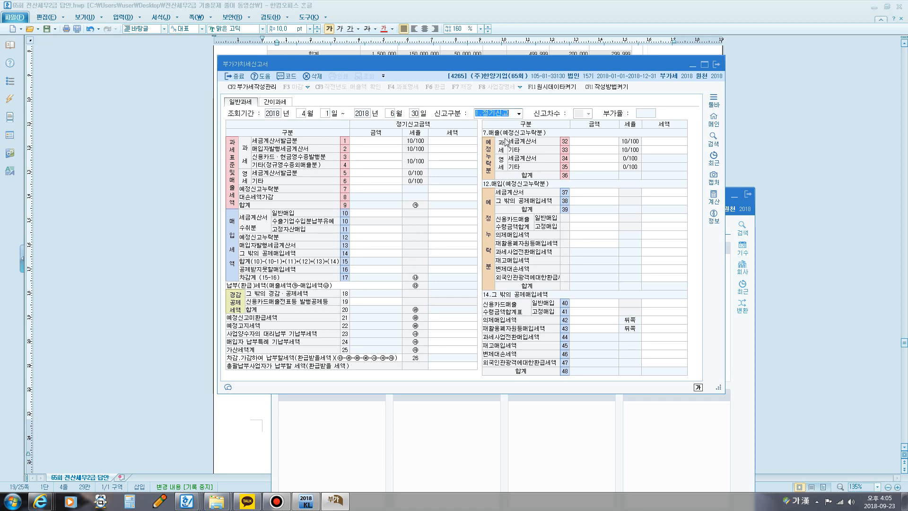
Step: Set 신고구분 to 2.수정신고 and 신고차수 to 1
{"action": "left_click", "coordinate": [518, 113]}
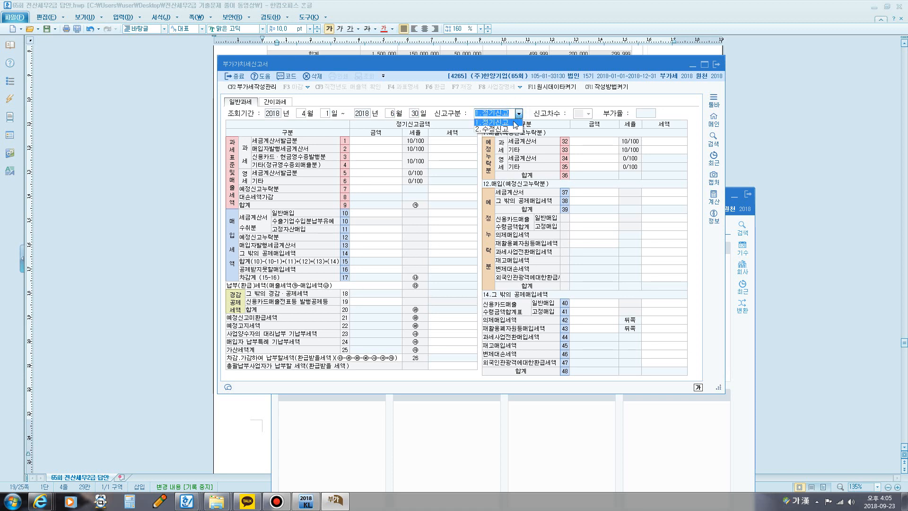
{"action": "left_click", "coordinate": [509, 130]}
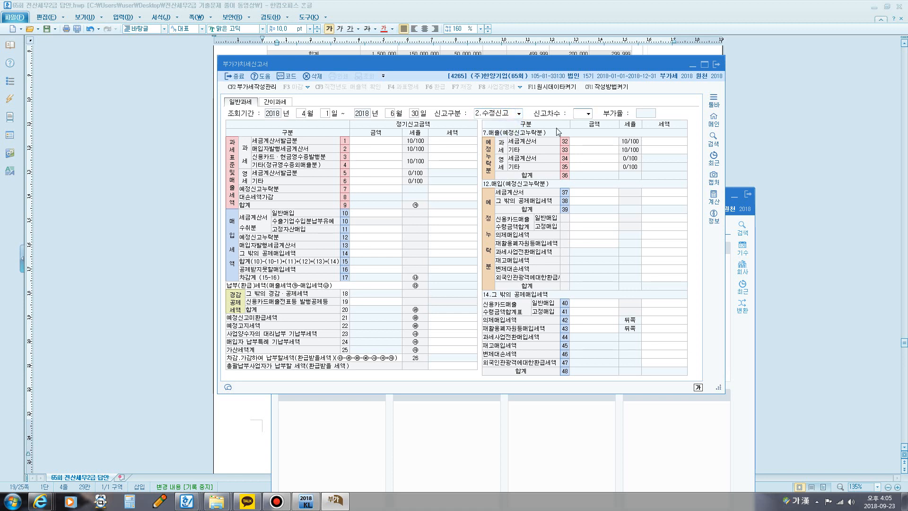
{"action": "left_click", "coordinate": [589, 113]}
{"action": "left_click", "coordinate": [586, 123]}
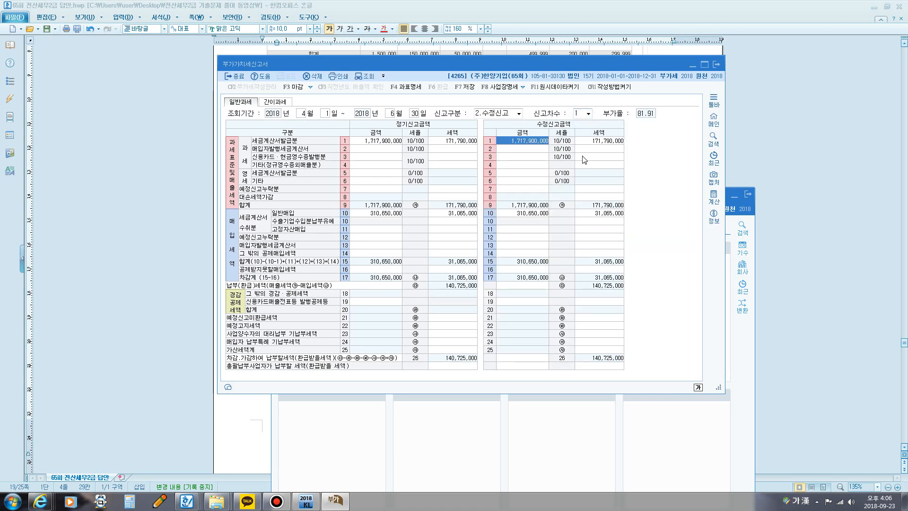
Step: Circle the 수정신고금액 columns of the return with the screen pen, and clear the marking
{"action": "left_click_drag", "start_coordinate": [444, 64], "coordinate": [467, 116]}
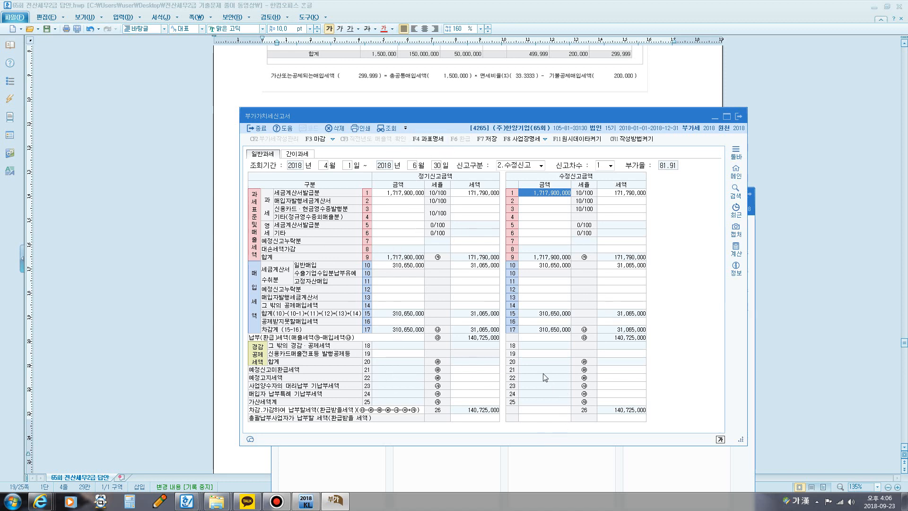
{"action": "key", "text": "F12"}
{"action": "mouse_move", "coordinate": [522, 395]}
{"action": "left_mouse_down"}
{"action": "mouse_move", "coordinate": [511, 302]}
{"action": "mouse_move", "coordinate": [544, 176]}
{"action": "mouse_move", "coordinate": [652, 243]}
{"action": "mouse_move", "coordinate": [580, 406]}
{"action": "mouse_move", "coordinate": [512, 395]}
{"action": "left_mouse_up"}
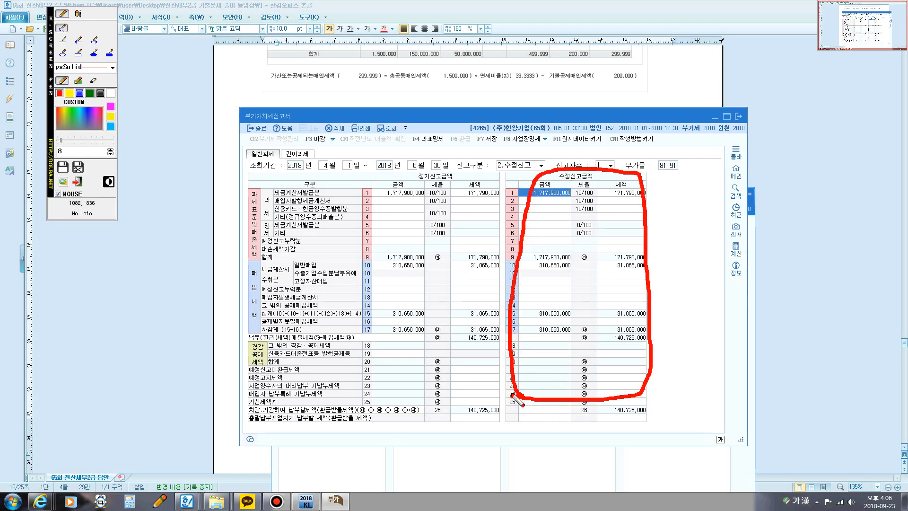
{"action": "key", "text": "F12"}
Step: Bring problem [2]'s 오류사항 box into view in the exam document and place the 부가가치세신고서 window beneath its first items
{"action": "left_click_drag", "start_coordinate": [461, 112], "coordinate": [435, 194]}
{"action": "left_click", "coordinate": [534, 148]}
{"action": "scroll", "coordinate": [534, 148], "scroll_direction": "down", "scroll_amount": 3}
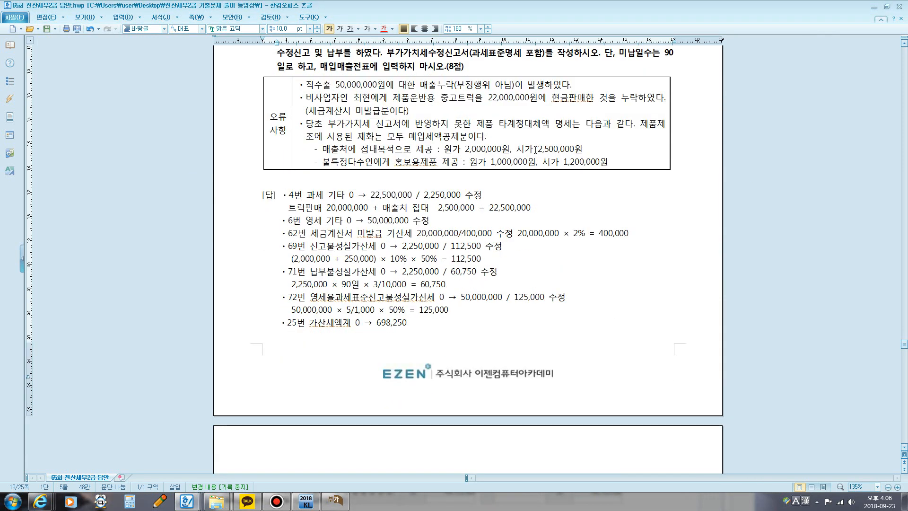
{"action": "left_click", "coordinate": [334, 502]}
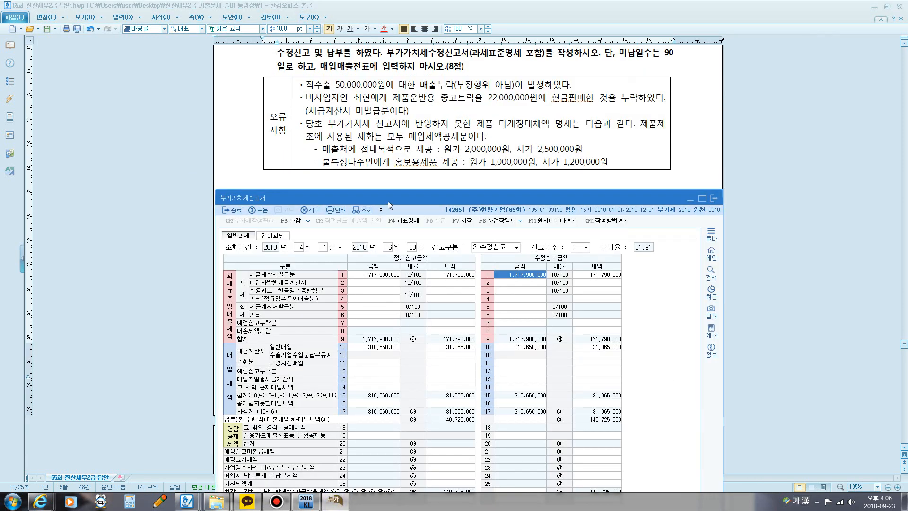
{"action": "left_click_drag", "start_coordinate": [388, 201], "coordinate": [354, 114]}
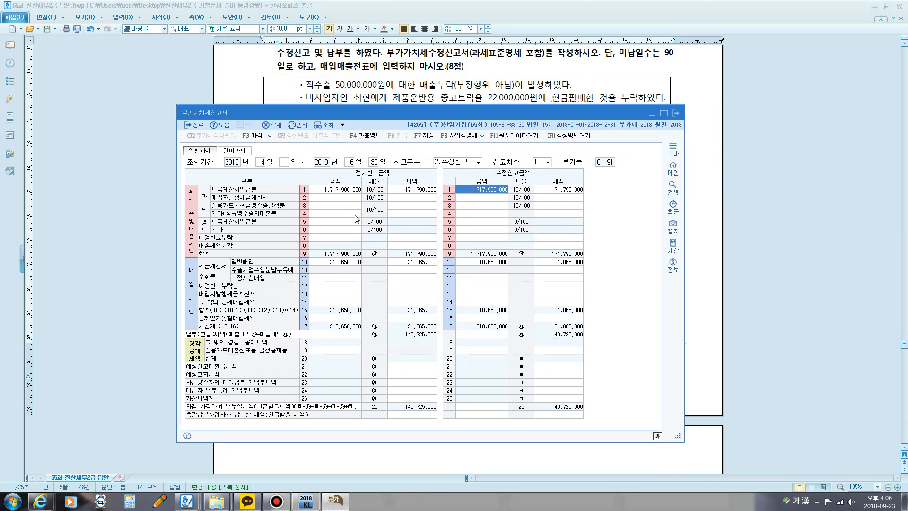
Step: Mark line 6 영세 기타 with the screen pen and enter 50,000,000 as its 수정신고금액 amount
{"action": "key", "text": "ctrl+F12"}
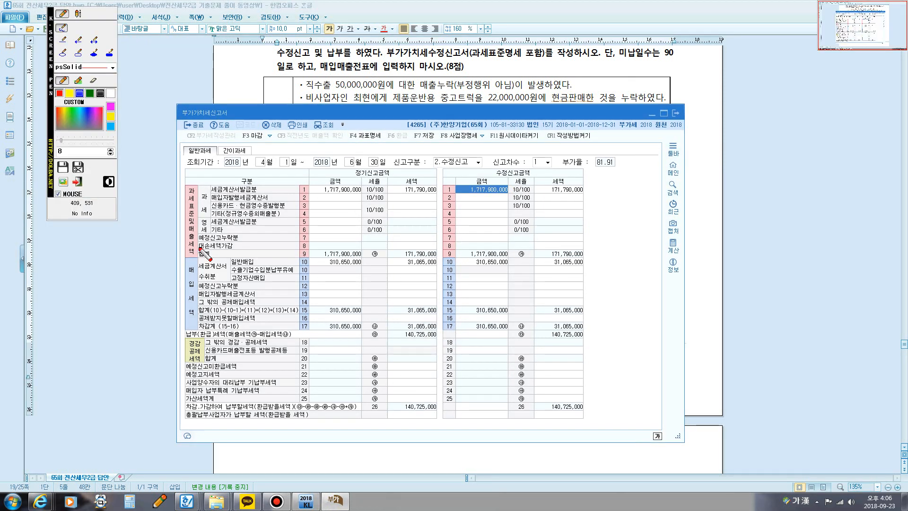
{"action": "mouse_move", "coordinate": [204, 236]}
{"action": "left_mouse_down"}
{"action": "mouse_move", "coordinate": [193, 224]}
{"action": "mouse_move", "coordinate": [201, 215]}
{"action": "mouse_move", "coordinate": [208, 234]}
{"action": "mouse_move", "coordinate": [221, 231]}
{"action": "left_mouse_up"}
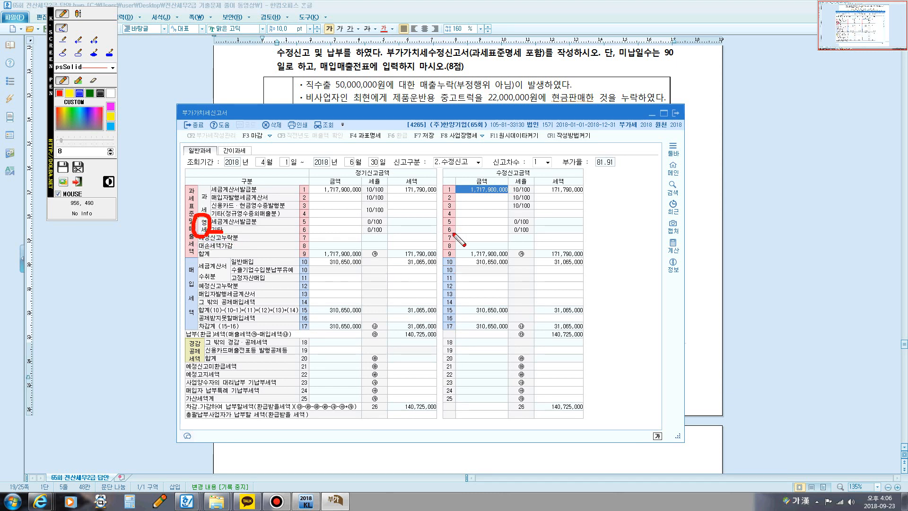
{"action": "mouse_move", "coordinate": [452, 234]}
{"action": "left_mouse_down"}
{"action": "mouse_move", "coordinate": [449, 226]}
{"action": "mouse_move", "coordinate": [457, 232]}
{"action": "left_mouse_up"}
{"action": "right_click", "coordinate": [458, 233]}
{"action": "left_click", "coordinate": [465, 230]}
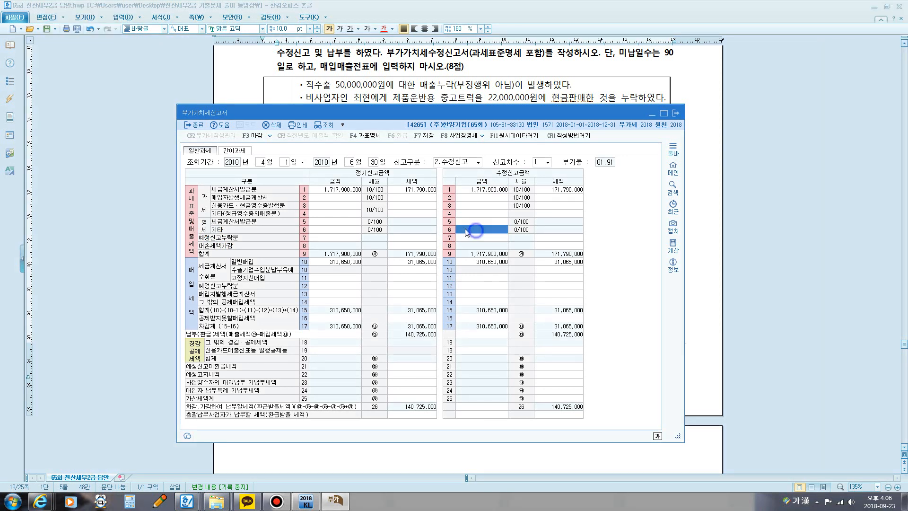
{"action": "type", "text": "50,000,000"}
{"action": "key", "text": "Return"}
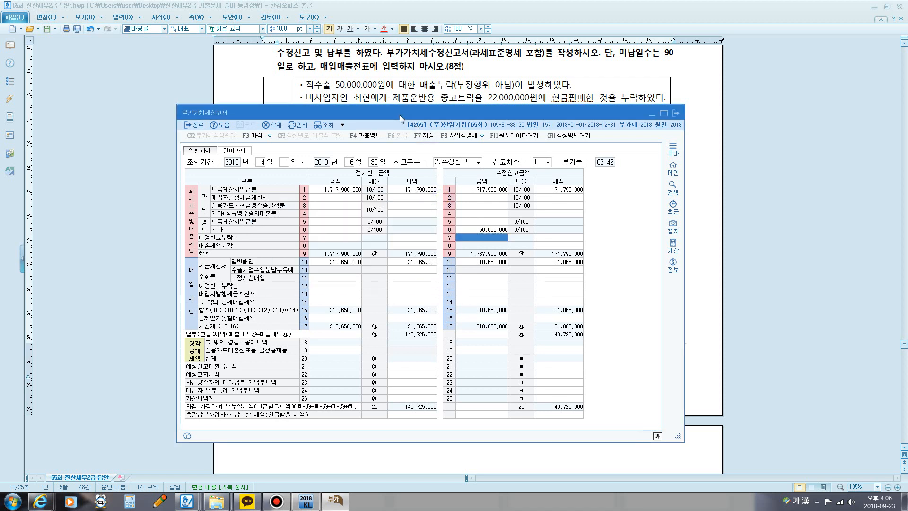
Step: Mark the omitted 22,000,000원 cash truck sale and its 세금계산서 미발급분 note with the screen pen, and clear the markings
{"action": "left_click_drag", "start_coordinate": [400, 115], "coordinate": [402, 129]}
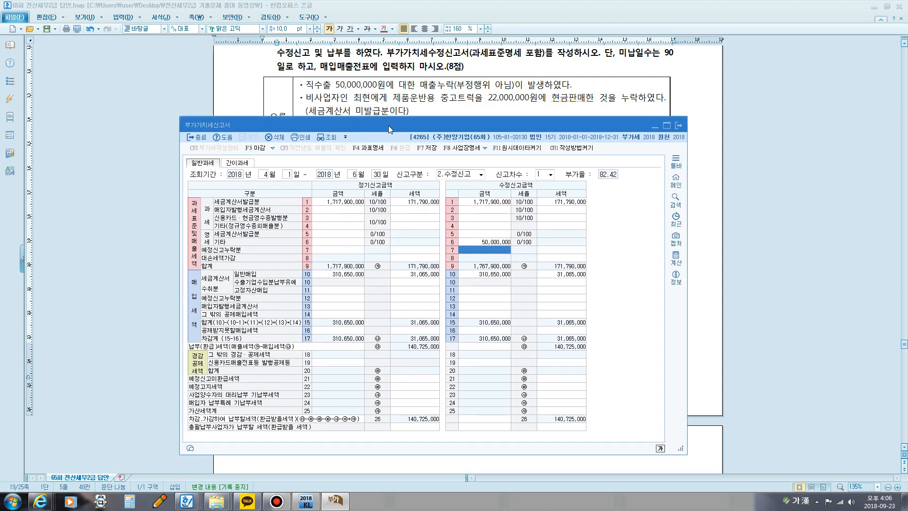
{"action": "key", "text": "ctrl+F1"}
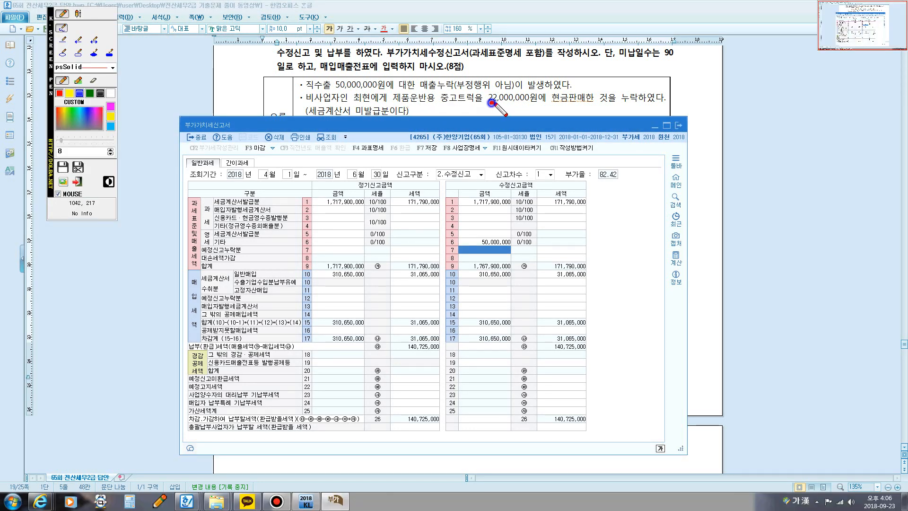
{"action": "left_click_drag", "start_coordinate": [489, 102], "coordinate": [636, 106]}
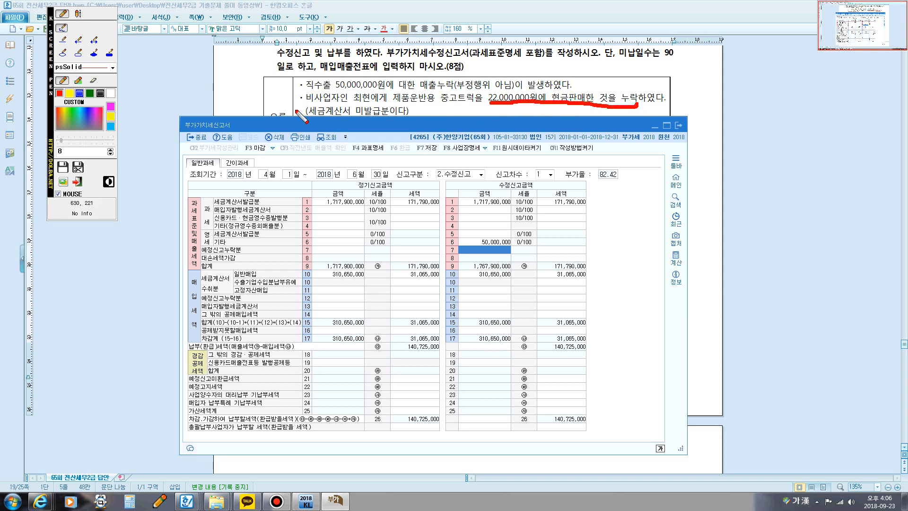
{"action": "mouse_move", "coordinate": [314, 113]}
{"action": "left_mouse_down"}
{"action": "mouse_move", "coordinate": [412, 121]}
{"action": "mouse_move", "coordinate": [403, 105]}
{"action": "mouse_move", "coordinate": [333, 99]}
{"action": "mouse_move", "coordinate": [310, 109]}
{"action": "left_mouse_up"}
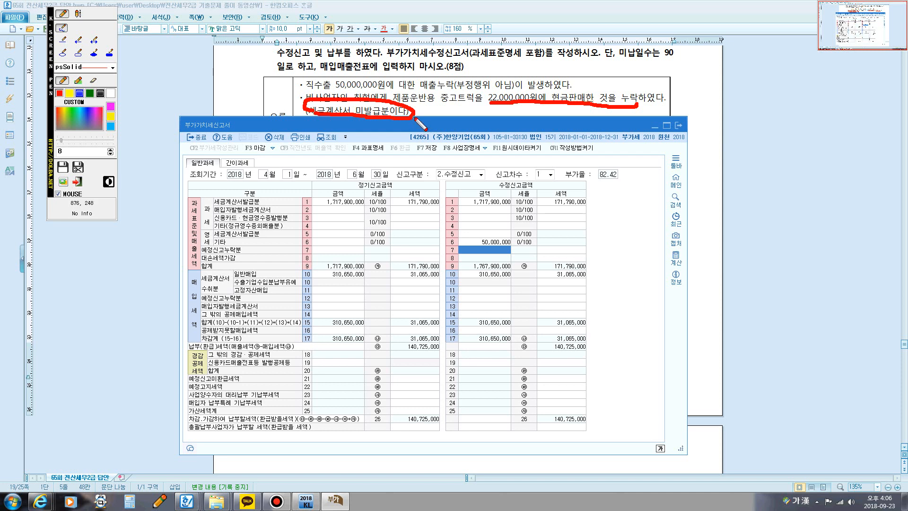
{"action": "key", "text": "Escape"}
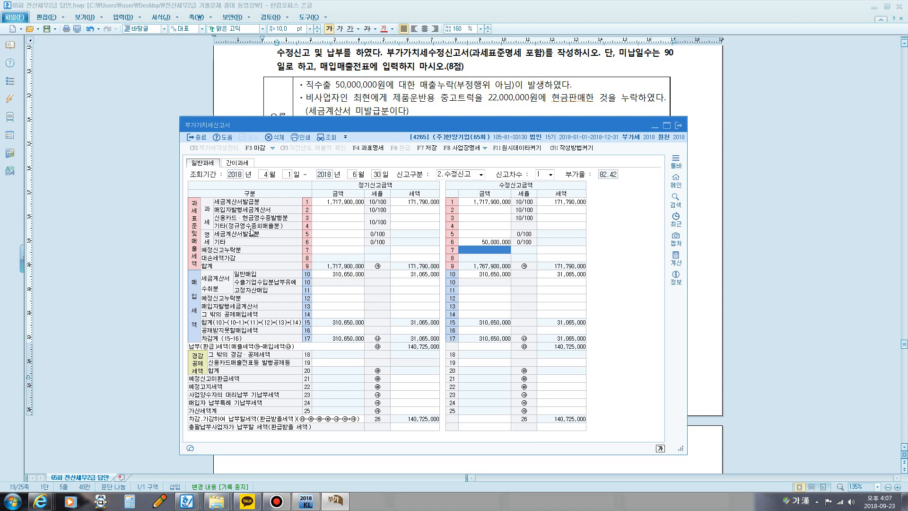
Step: Mark the 과세 heading and line 4 기타(정규영수증외매출분) of the return with the screen pen, and clear the markings
{"action": "key", "text": "F12"}
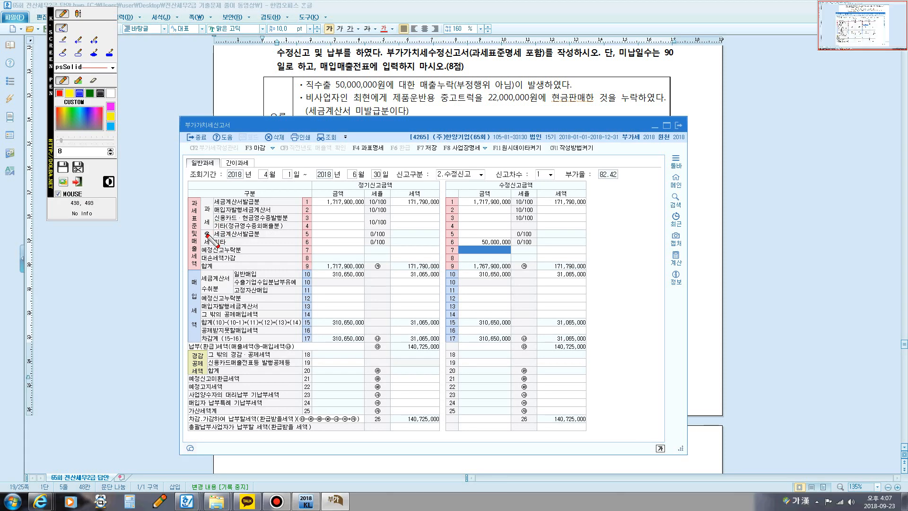
{"action": "mouse_move", "coordinate": [205, 236]}
{"action": "left_mouse_down"}
{"action": "mouse_move", "coordinate": [190, 222]}
{"action": "mouse_move", "coordinate": [208, 200]}
{"action": "mouse_move", "coordinate": [215, 219]}
{"action": "mouse_move", "coordinate": [203, 229]}
{"action": "left_mouse_up"}
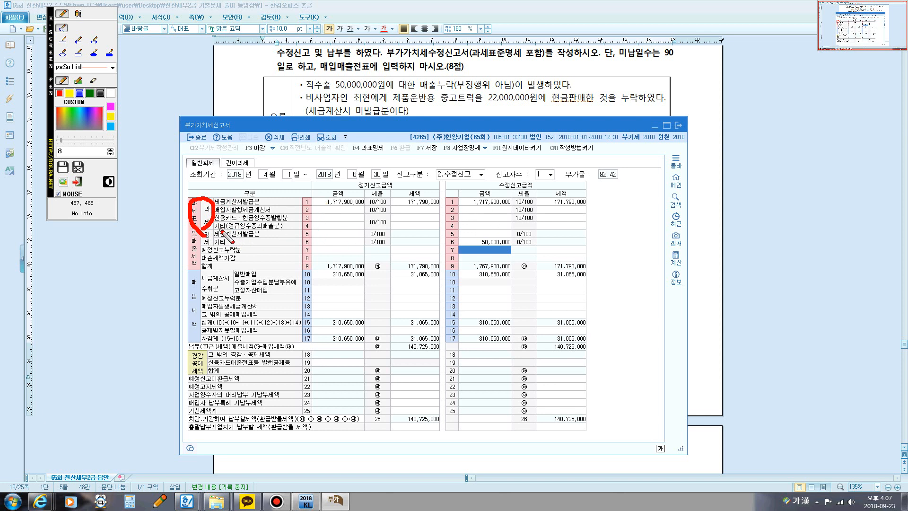
{"action": "left_click_drag", "start_coordinate": [219, 228], "coordinate": [293, 230]}
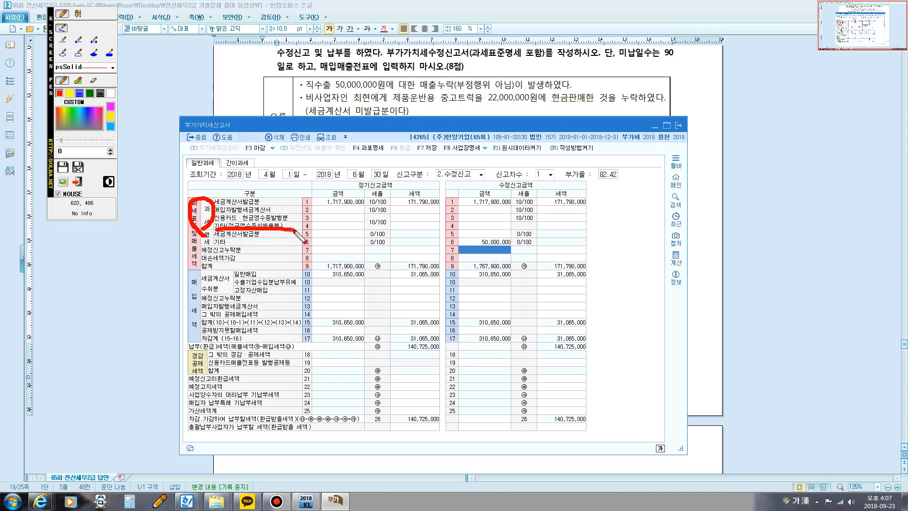
{"action": "left_click", "coordinate": [479, 226]}
{"action": "left_click", "coordinate": [557, 225]}
{"action": "key", "text": "Escape"}
Step: Enter 20,000,000 as the 수정신고금액 amount of line 4 과세 기타(정규영수증외매출분)
{"action": "left_click", "coordinate": [480, 227]}
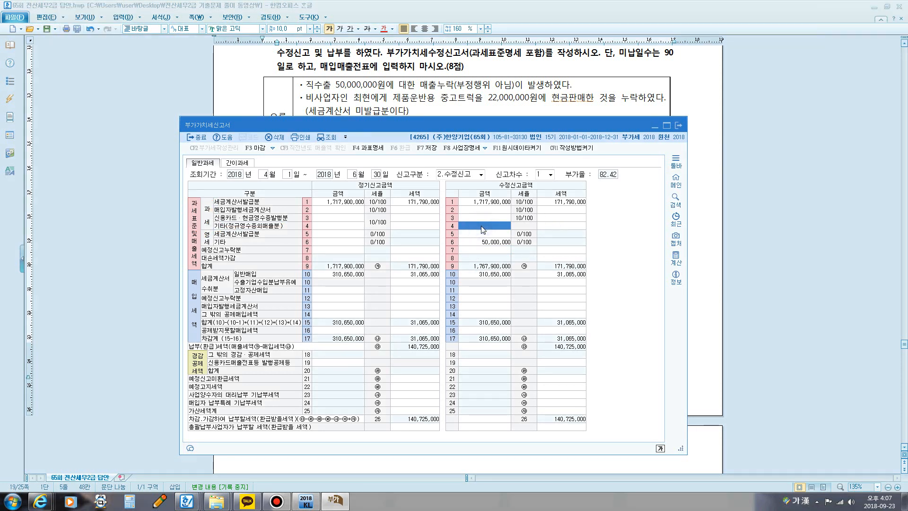
{"action": "type", "text": "20,000,000"}
{"action": "key", "text": "Return"}
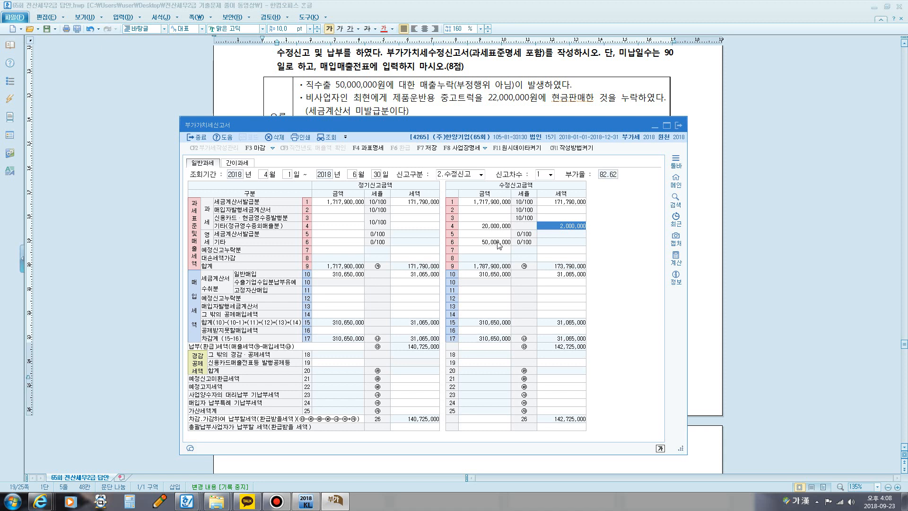
Step: Place the 부가가치세신고서 window beneath the full 오류사항 box and circle 시가 2,500,000원 with the screen pen
{"action": "left_click_drag", "start_coordinate": [443, 126], "coordinate": [449, 180]}
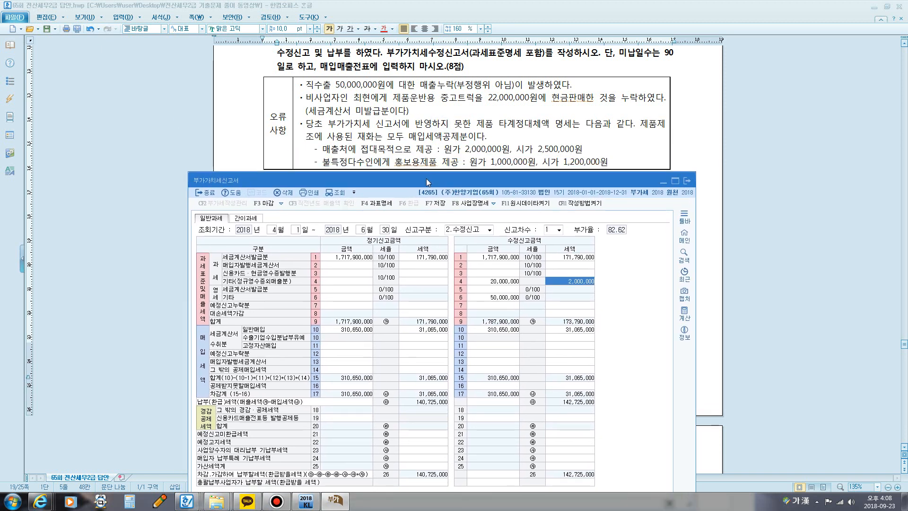
{"action": "key", "text": "F9"}
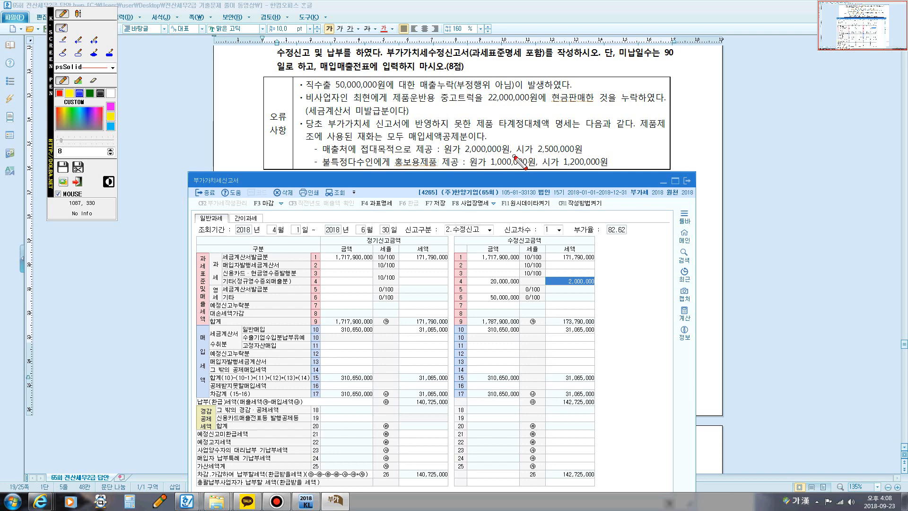
{"action": "mouse_move", "coordinate": [514, 156]}
{"action": "left_mouse_down"}
{"action": "mouse_move", "coordinate": [513, 138]}
{"action": "mouse_move", "coordinate": [599, 145]}
{"action": "mouse_move", "coordinate": [588, 159]}
{"action": "mouse_move", "coordinate": [515, 156]}
{"action": "left_mouse_up"}
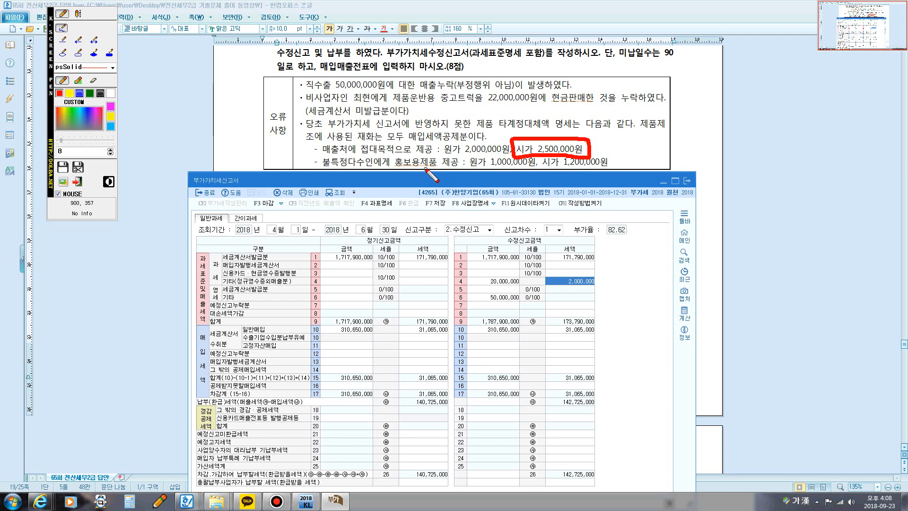
Step: Write the screen-pen note "간주공급:사업상증여(시가) 세금계산서발급의무없음" beside the circled 시가 2,500,000원, and clear all markings
{"action": "left_click", "coordinate": [78, 13]}
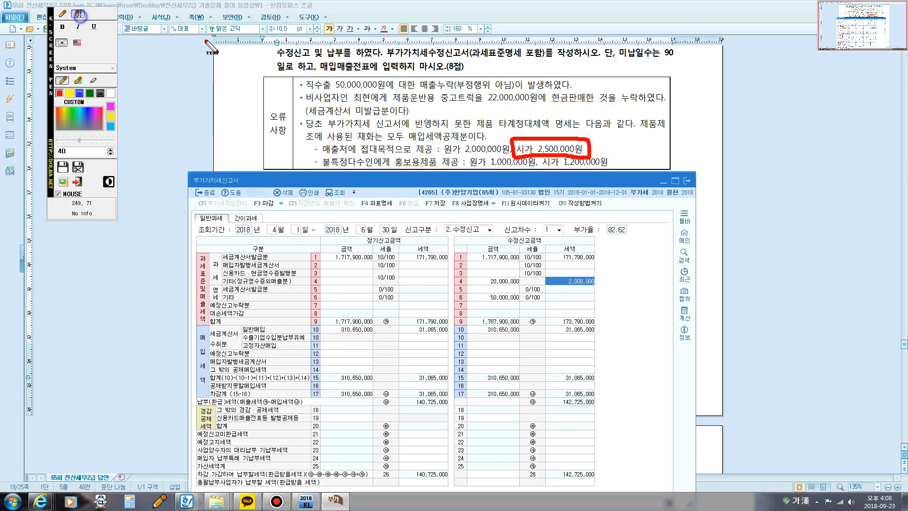
{"action": "left_click", "coordinate": [615, 148]}
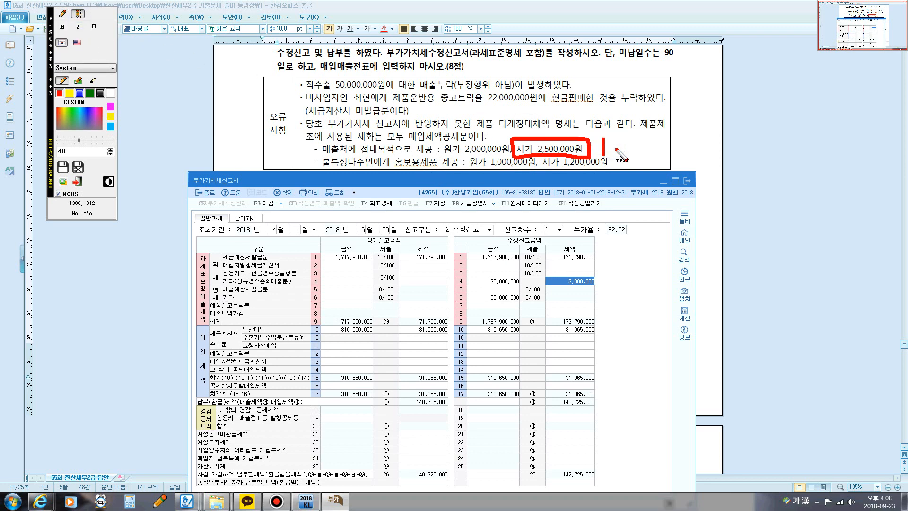
{"action": "type", "text": "ㄱ"}
{"action": "type", "text": "간주공급"}
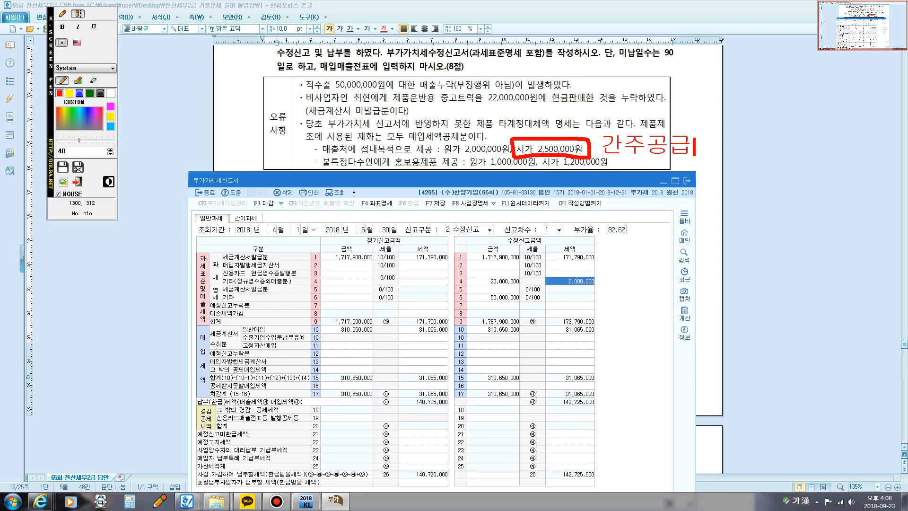
{"action": "type", "text": ":"}
{"action": "type", "text": "사업상증여"}
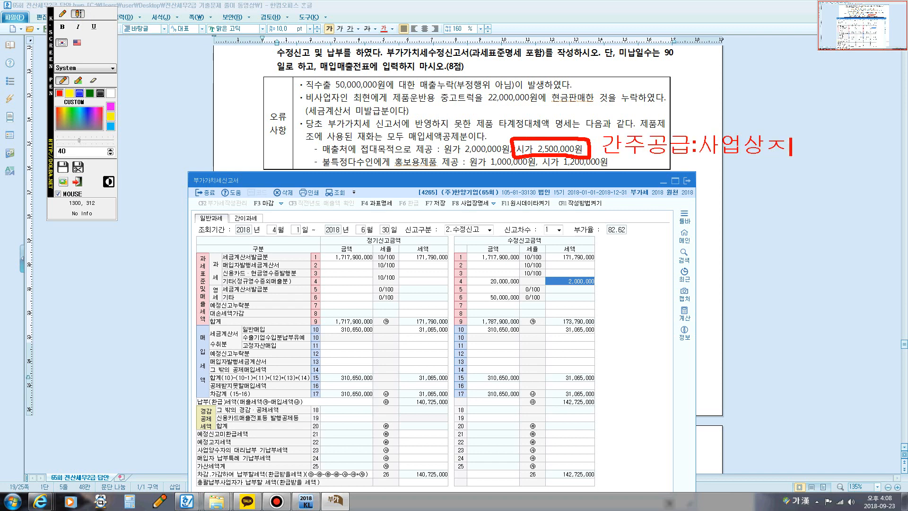
{"action": "type", "text": "[시가"}
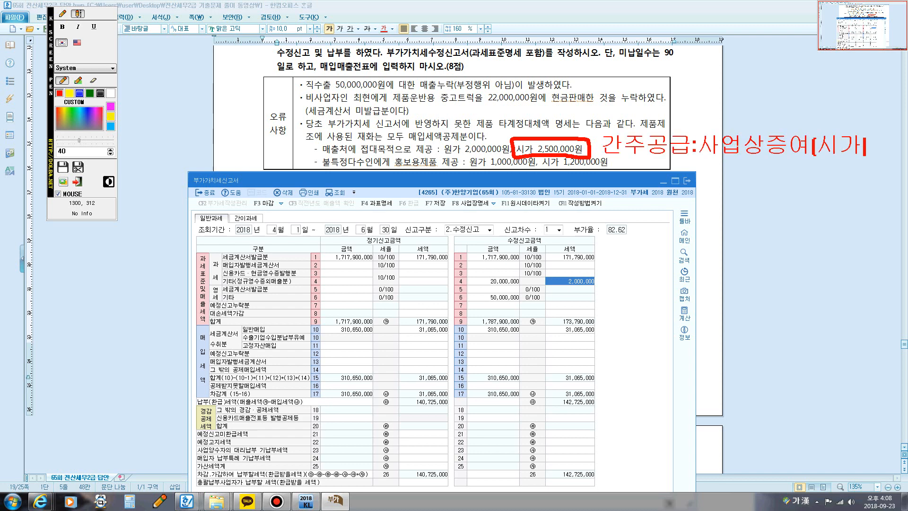
{"action": "type", "text": "]"}
{"action": "key", "text": "Return"}
{"action": "type", "text": "세금계산서발"}
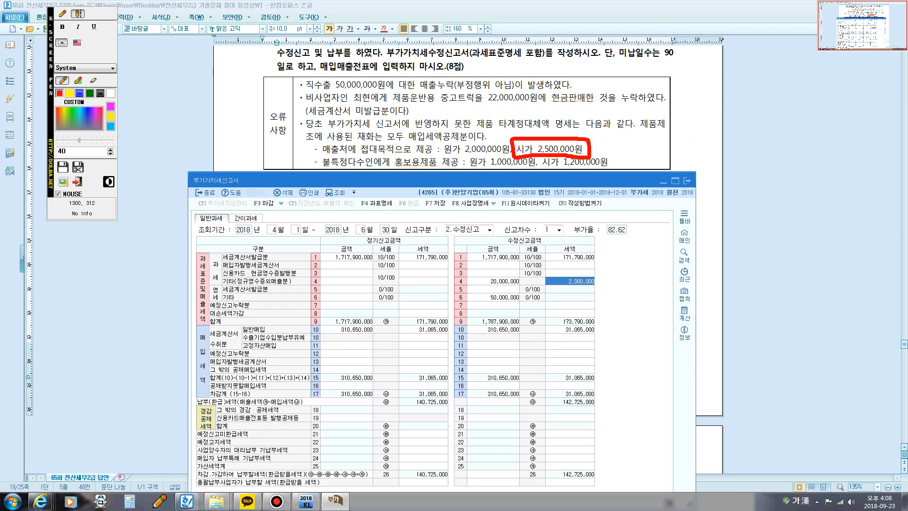
{"action": "type", "text": "급의무없음"}
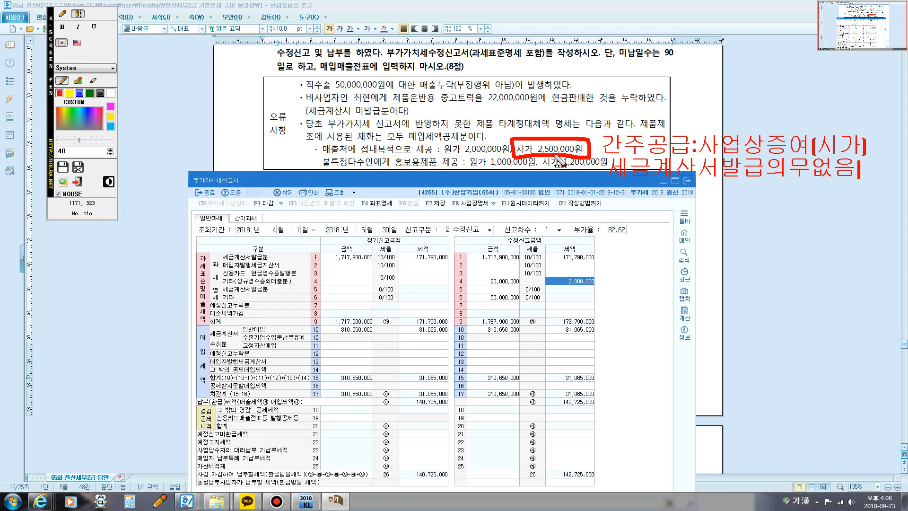
{"action": "key", "text": "Escape"}
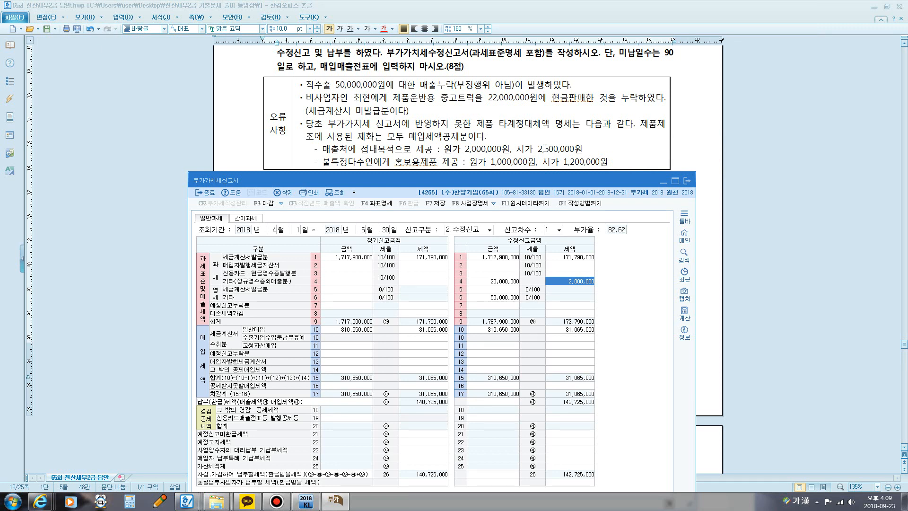
Step: Write the screen-pen note "불특정다수에게 홍보용제품제공: 광고선접비" at the last 오류사항 item, and clear it
{"action": "key", "text": "ctrl+2"}
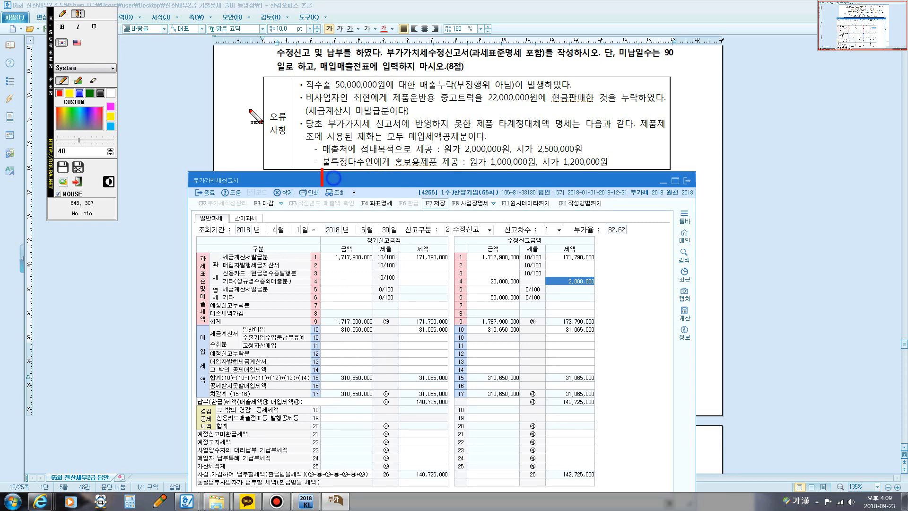
{"action": "key", "text": "Hangul"}
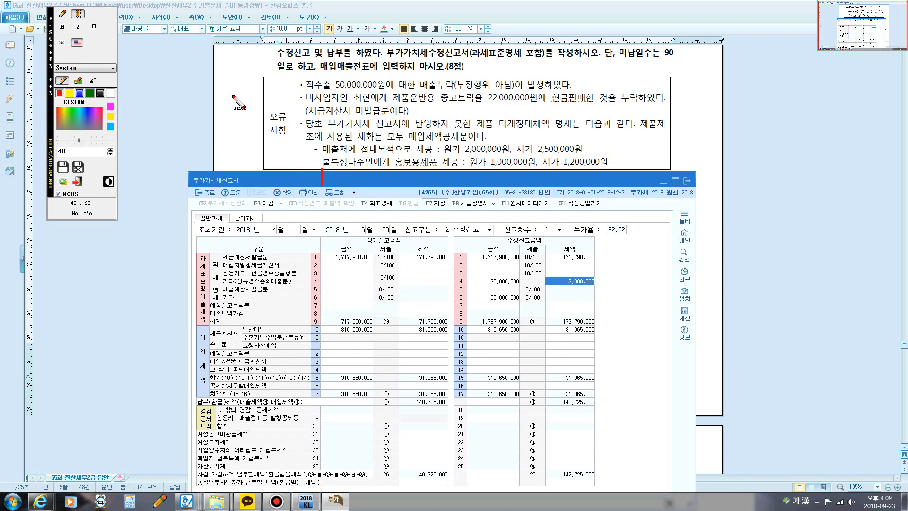
{"action": "type", "text": "qnf"}
{"action": "key", "text": "BackSpace"}
{"action": "key", "text": "BackSpace"}
{"action": "key", "text": "BackSpace"}
{"action": "key", "text": "Hangul"}
{"action": "type", "text": "ㅂㅜㄹ특게"}
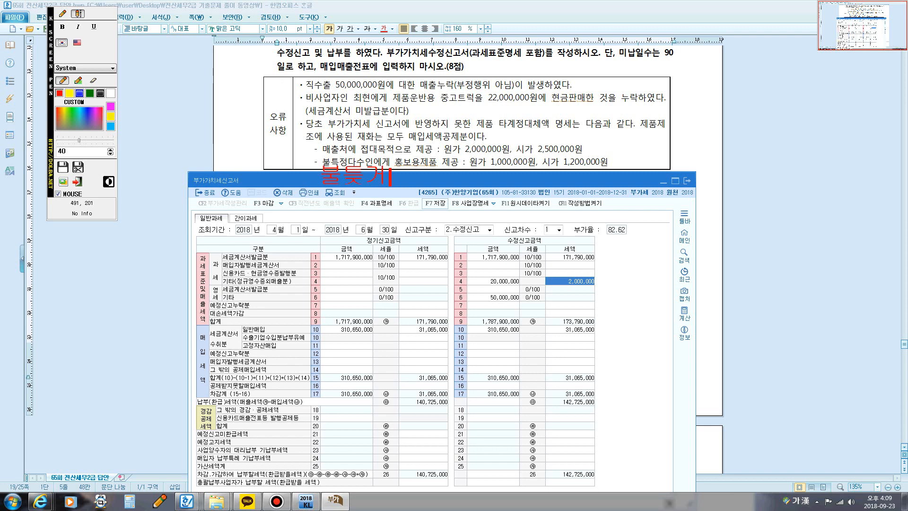
{"action": "key", "text": "BackSpace"}
{"action": "key", "text": "BackSpace"}
{"action": "type", "text": "특정다"}
{"action": "type", "text": "수에게 홍"}
{"action": "type", "text": "보용젬"}
{"action": "type", "text": "품제공"}
{"action": "type", "text": ": 광스"}
{"action": "key", "text": "BackSpace"}
{"action": "type", "text": "고"}
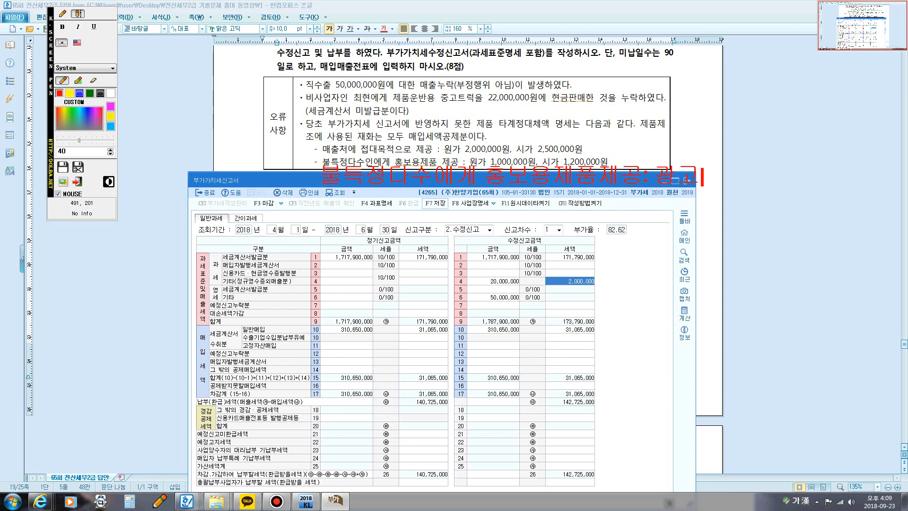
{"action": "type", "text": "선접비"}
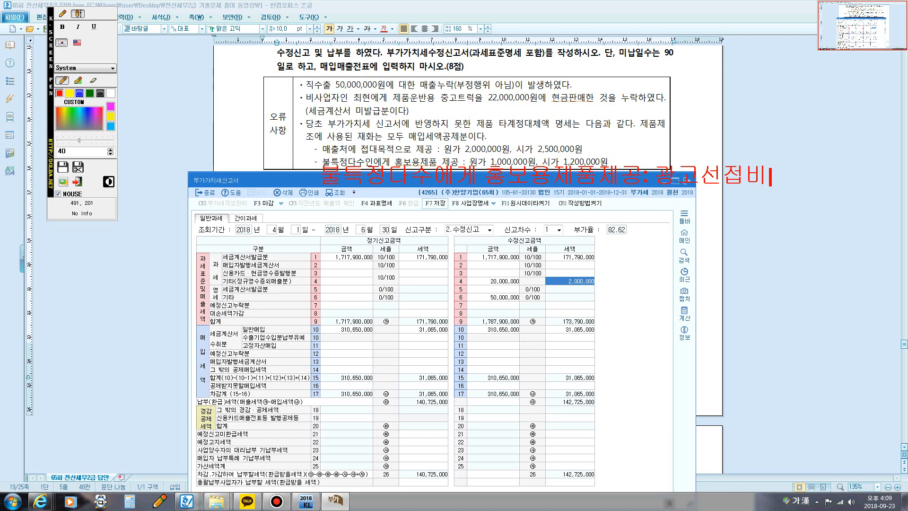
{"action": "key", "text": "Escape"}
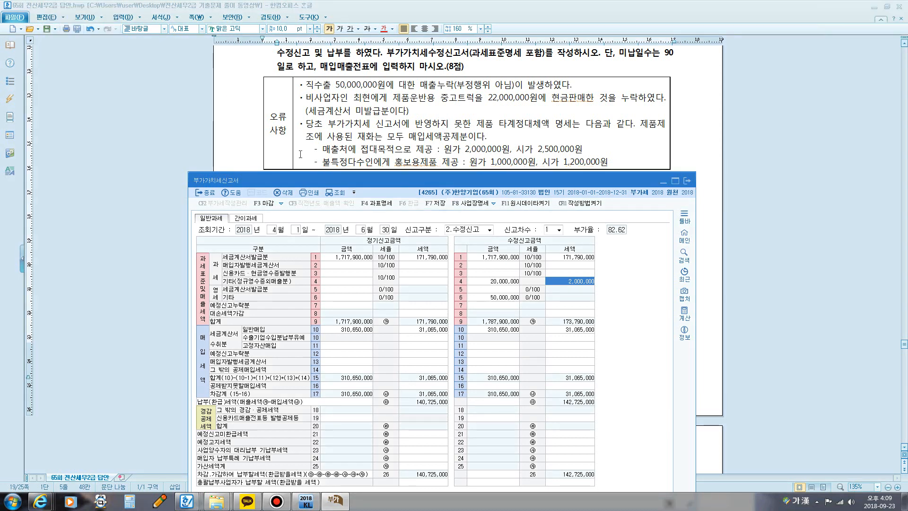
Step: Underline 매출처에 접대목적으로 제공 and circle its 시가 2,500,000원 with the screen pen, and clear the markings
{"action": "key", "text": "F12"}
{"action": "left_click", "coordinate": [64, 18]}
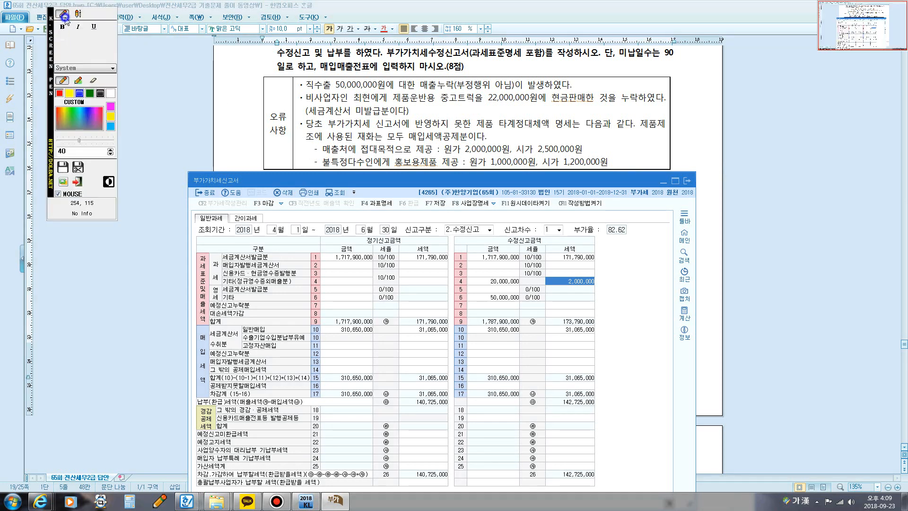
{"action": "left_click_drag", "start_coordinate": [332, 154], "coordinate": [430, 155]}
{"action": "mouse_move", "coordinate": [526, 158]}
{"action": "left_mouse_down"}
{"action": "mouse_move", "coordinate": [515, 143]}
{"action": "mouse_move", "coordinate": [561, 133]}
{"action": "mouse_move", "coordinate": [587, 148]}
{"action": "mouse_move", "coordinate": [526, 159]}
{"action": "left_mouse_up"}
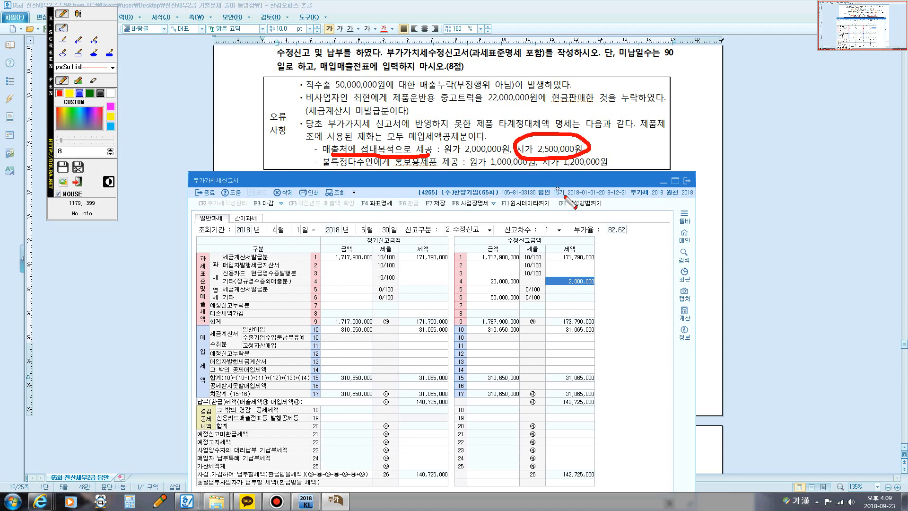
{"action": "key", "text": "Escape"}
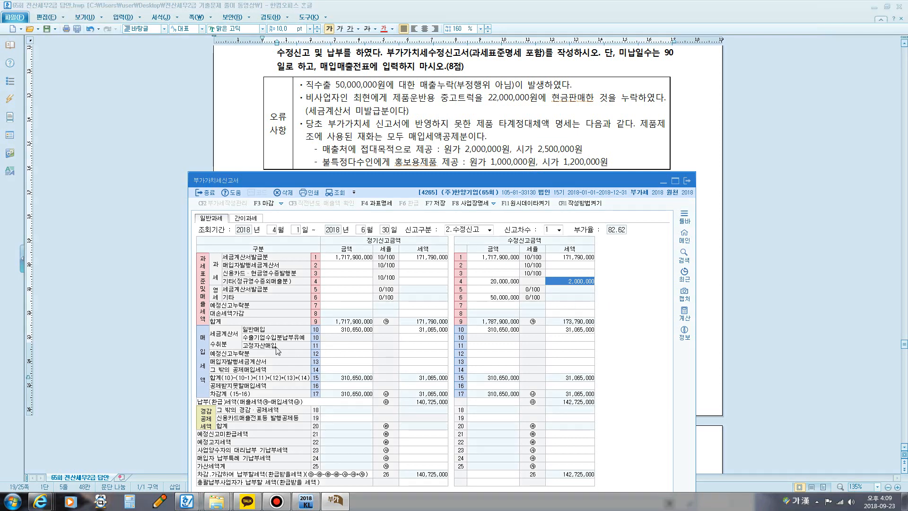
Step: Circle the 과세 heading and underline line 4 기타 with the screen pen, and clear the markings
{"action": "key", "text": "F2"}
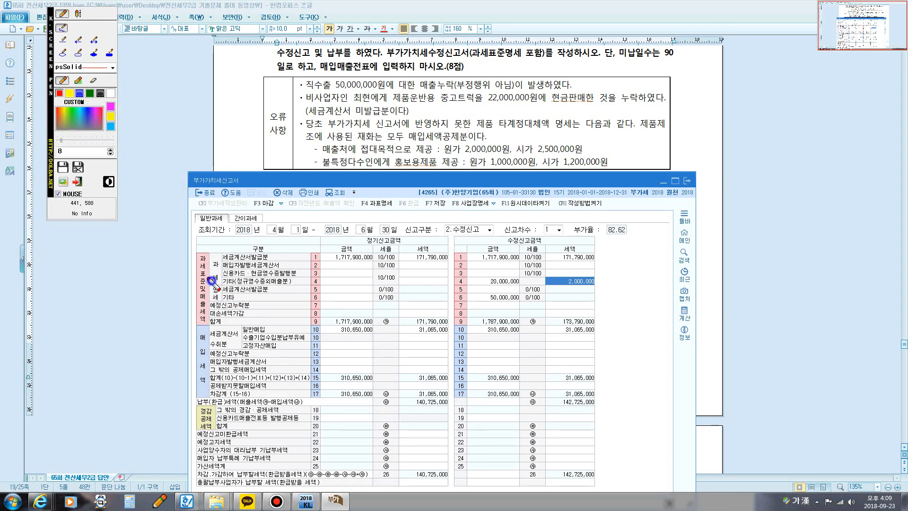
{"action": "mouse_move", "coordinate": [213, 283]}
{"action": "left_mouse_down"}
{"action": "mouse_move", "coordinate": [208, 268]}
{"action": "mouse_move", "coordinate": [219, 261]}
{"action": "mouse_move", "coordinate": [223, 284]}
{"action": "mouse_move", "coordinate": [286, 283]}
{"action": "left_mouse_up"}
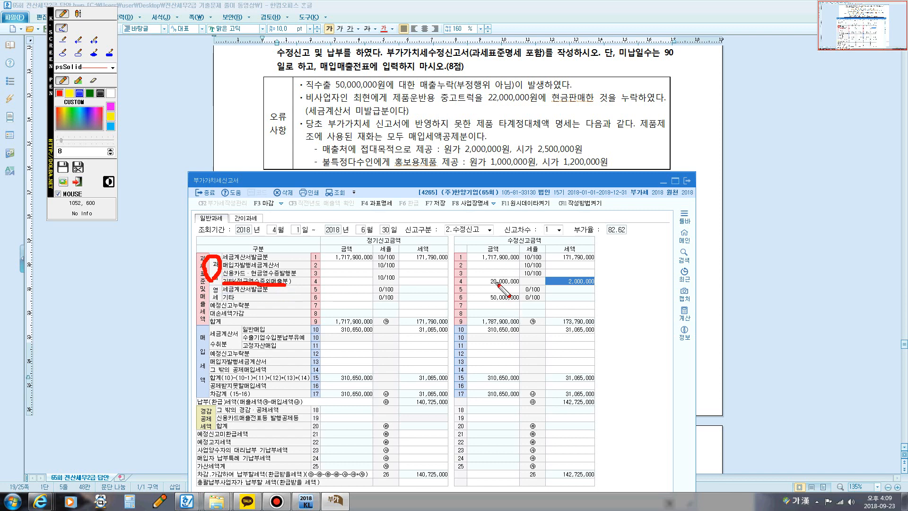
{"action": "key", "text": "Hangul"}
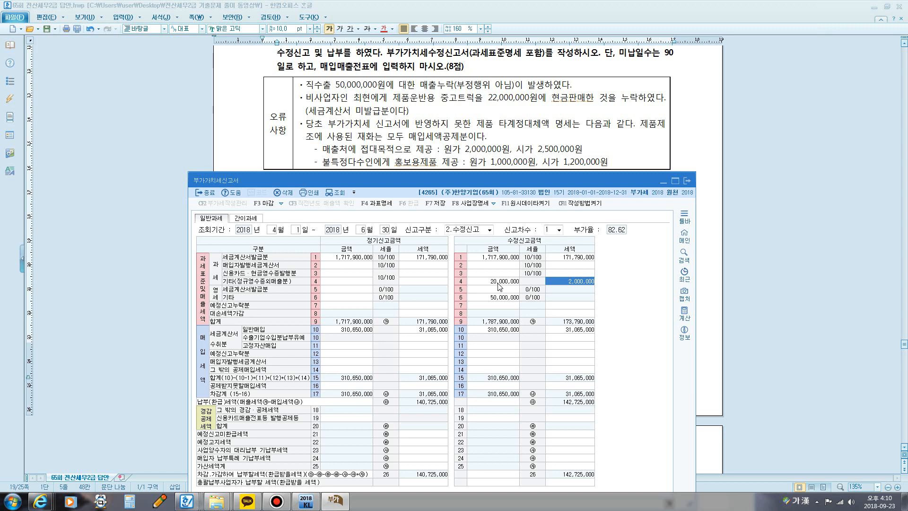
Step: Replace the 수정신고금액 amount of line 4 과세 기타 with 22,250,000
{"action": "left_click", "coordinate": [494, 282]}
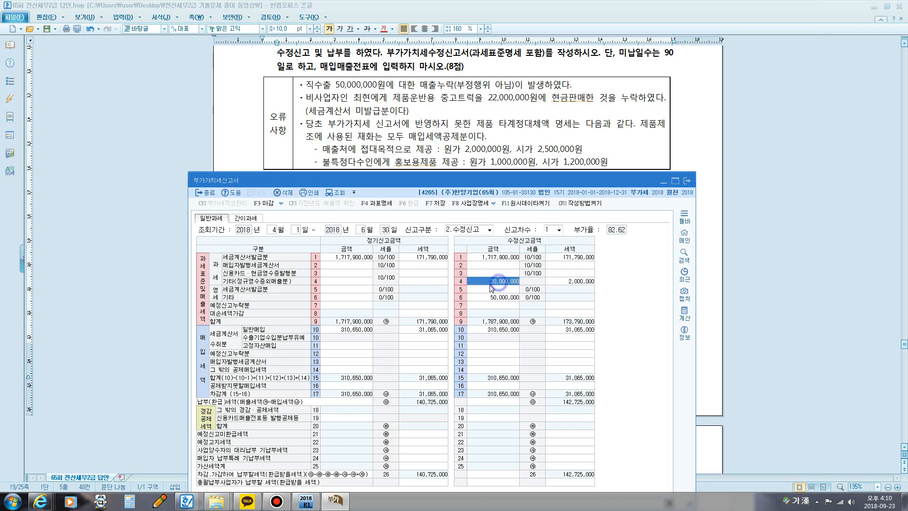
{"action": "key", "text": "Delete"}
{"action": "type", "text": "22,250"}
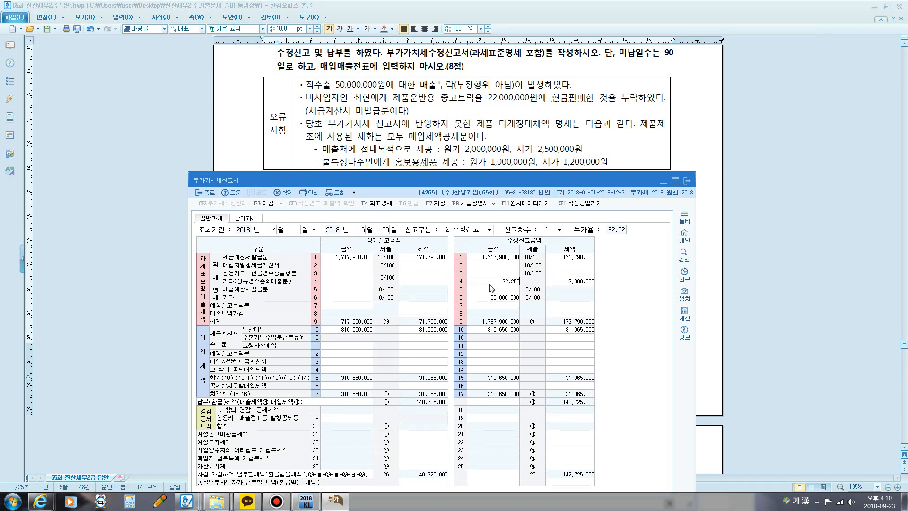
{"action": "type", "text": ",000"}
{"action": "key", "text": "Return"}
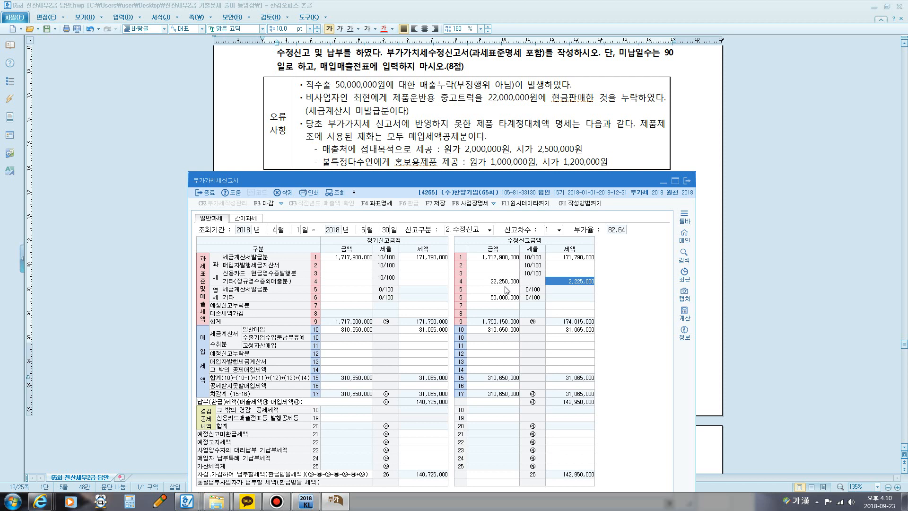
Step: Correct the 수정신고금액 amount of line 4 과세 기타 to 22,500,000
{"action": "left_click", "coordinate": [504, 286]}
{"action": "key", "text": "Delete"}
{"action": "type", "text": "22,50"}
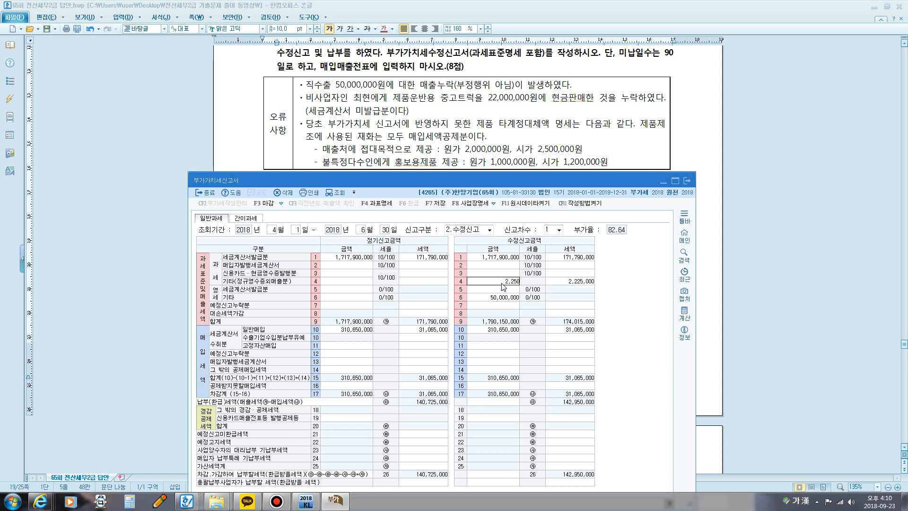
{"action": "type", "text": "0,000"}
{"action": "key", "text": "Return"}
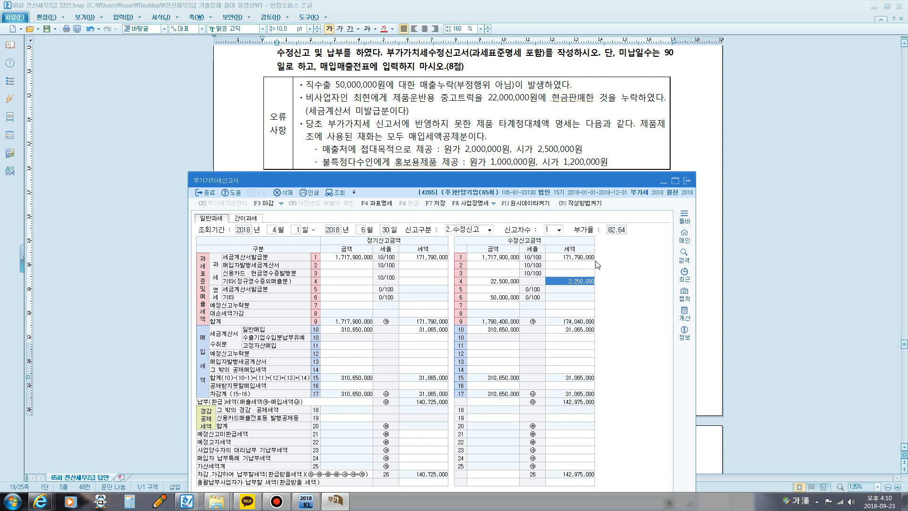
Step: Open the 가산세명세 for line 25 가산세계 in the 수정신고금액 section
{"action": "left_click_drag", "start_coordinate": [539, 180], "coordinate": [547, 110]}
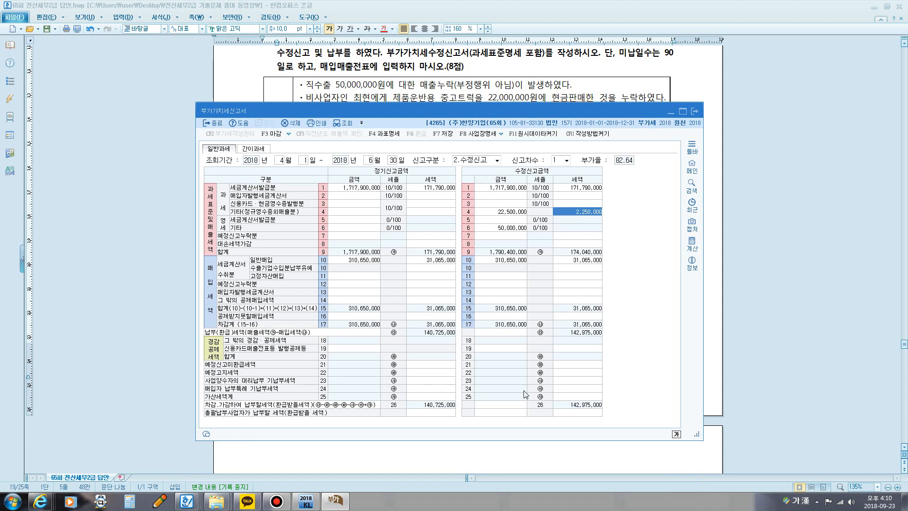
{"action": "left_click", "coordinate": [563, 396]}
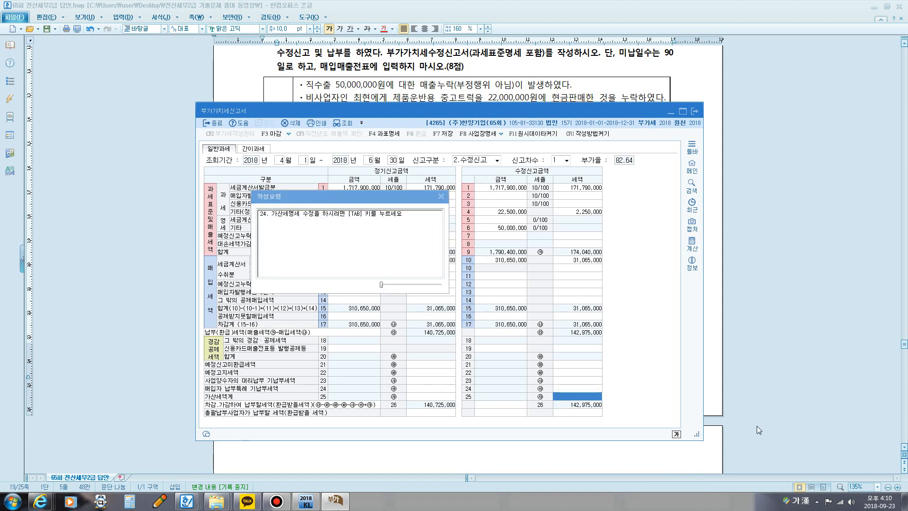
{"action": "key", "text": "Tab"}
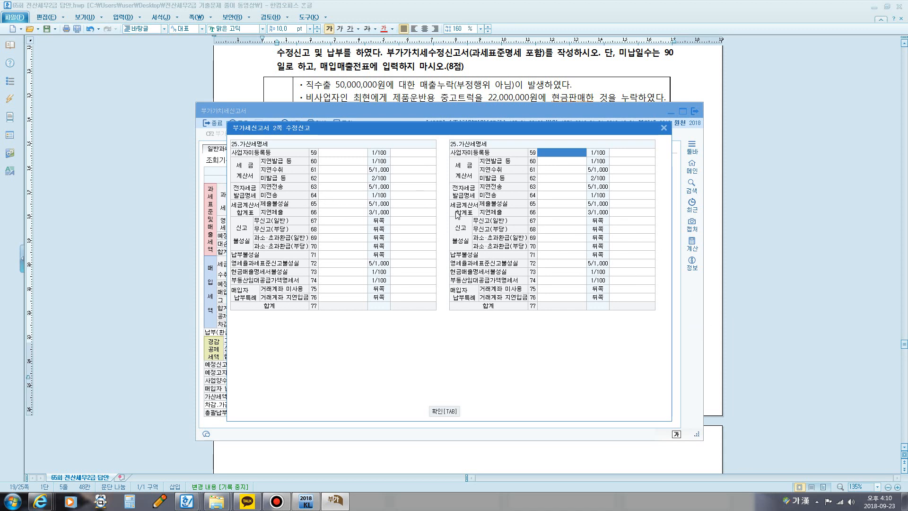
Step: Circle the 세금계산서 heading and the 지연발급 1/100 and 미발급 2/100 rates with the screen pen
{"action": "key", "text": "super+5"}
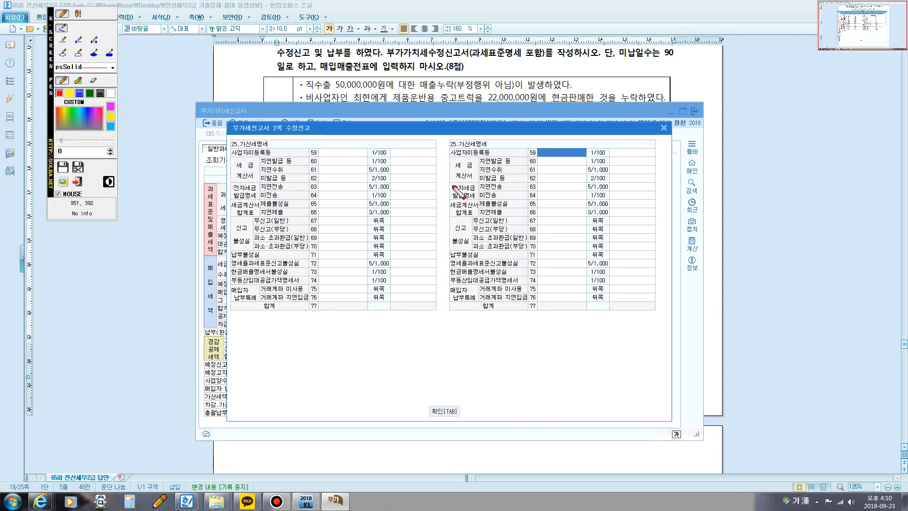
{"action": "mouse_move", "coordinate": [454, 182]}
{"action": "left_mouse_down"}
{"action": "mouse_move", "coordinate": [447, 173]}
{"action": "mouse_move", "coordinate": [462, 160]}
{"action": "mouse_move", "coordinate": [475, 165]}
{"action": "mouse_move", "coordinate": [471, 179]}
{"action": "left_mouse_up"}
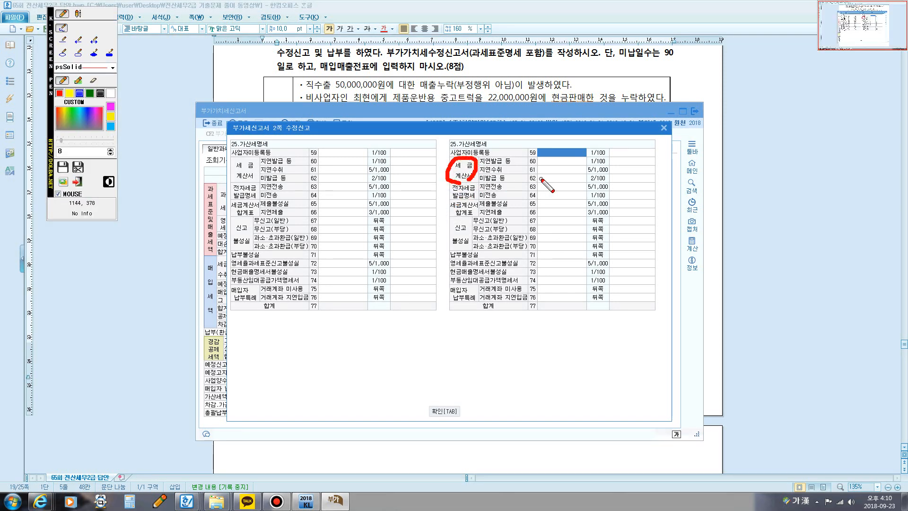
{"action": "mouse_move", "coordinate": [594, 173]}
{"action": "left_mouse_down"}
{"action": "mouse_move", "coordinate": [585, 176]}
{"action": "mouse_move", "coordinate": [590, 184]}
{"action": "mouse_move", "coordinate": [590, 156]}
{"action": "mouse_move", "coordinate": [589, 166]}
{"action": "left_mouse_up"}
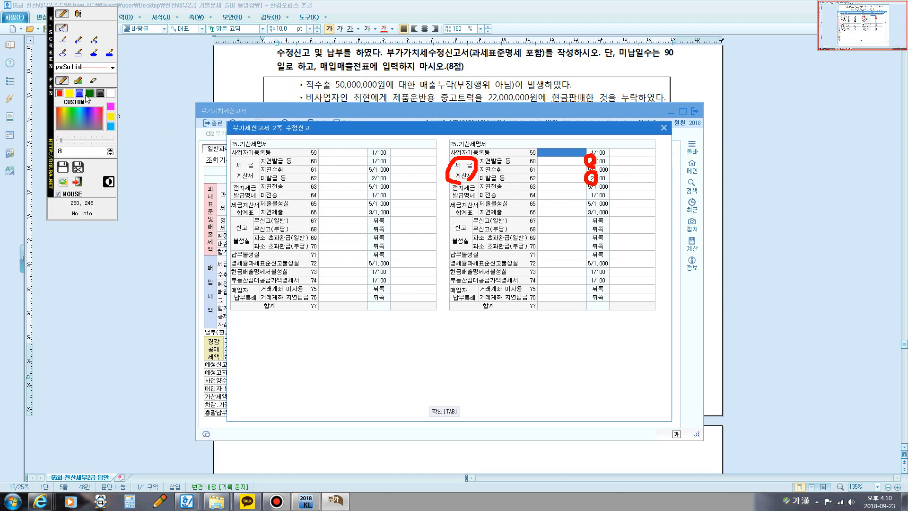
Step: Write the blue screen note 세금계산서미발급: 공급가액@2% below the 가산세명세 tables, and clear all markings
{"action": "left_click", "coordinate": [78, 14]}
{"action": "left_click", "coordinate": [351, 319]}
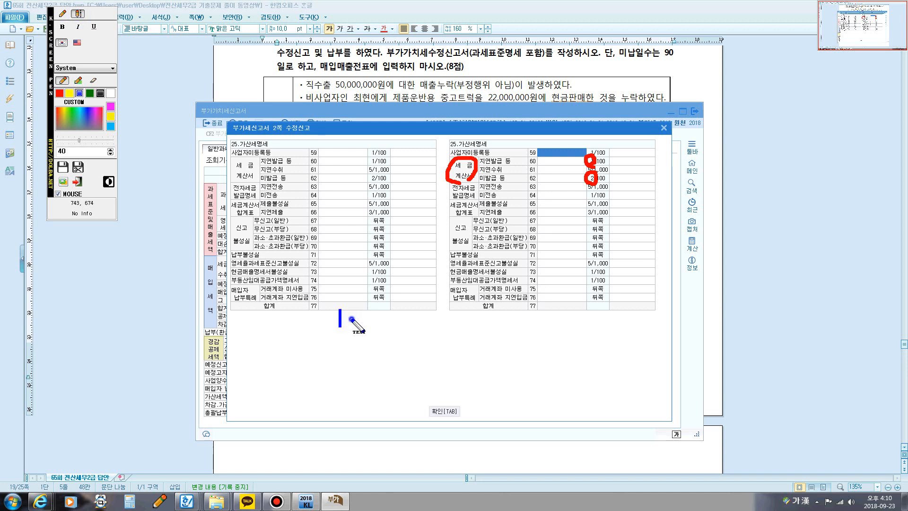
{"action": "type", "text": "세금"}
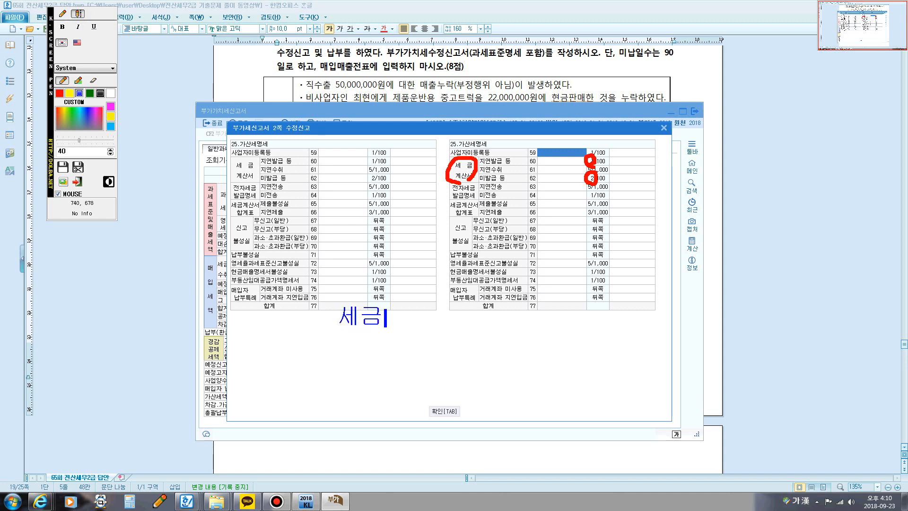
{"action": "type", "text": "계산ㅅㅓ미발그ㅂ"}
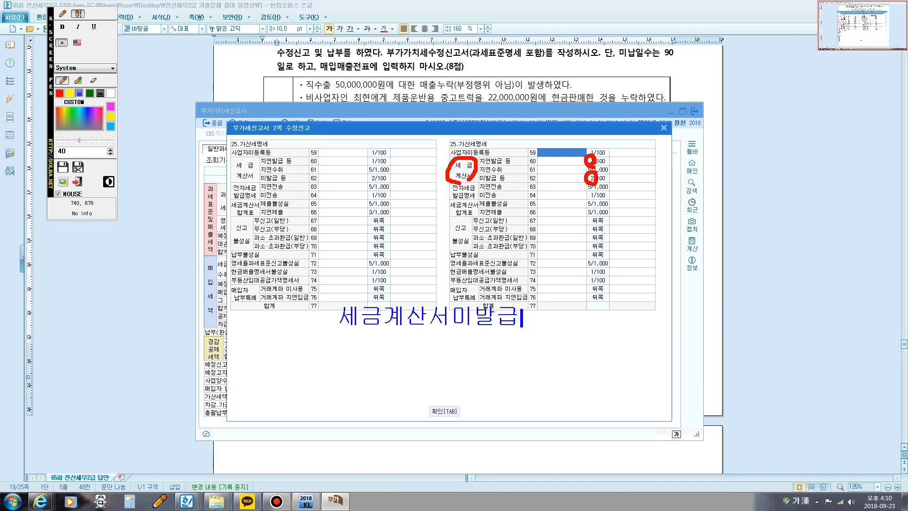
{"action": "type", "text": ": 공급ㄱ"}
{"action": "type", "text": "ㅏㅇㅐㄱ"}
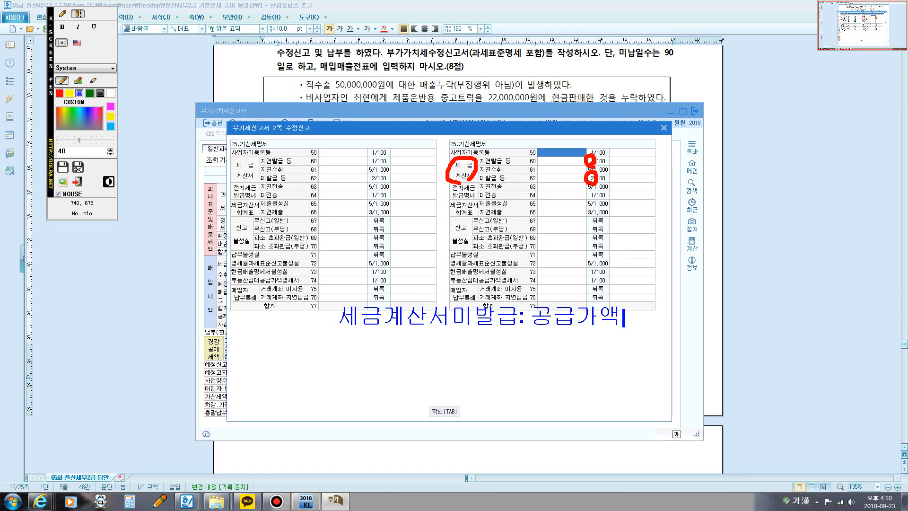
{"action": "type", "text": "@2"}
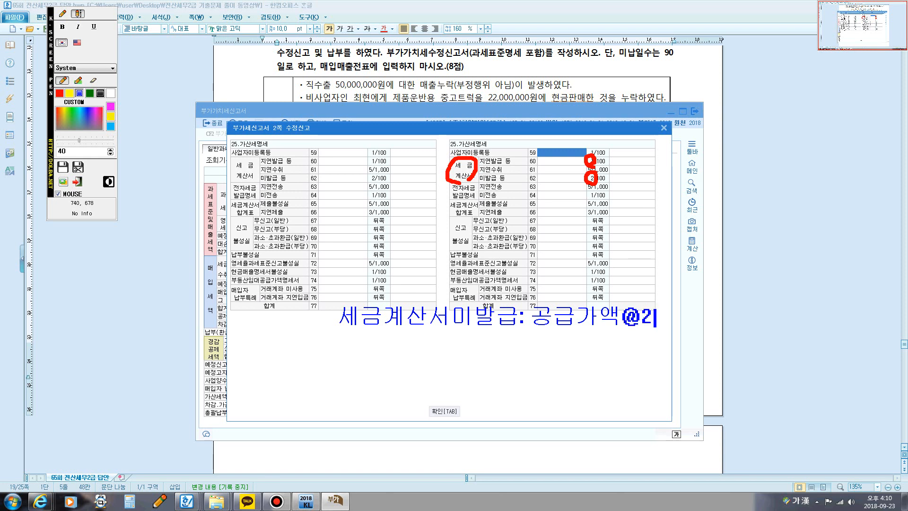
{"action": "type", "text": "%"}
{"action": "key", "text": "Escape"}
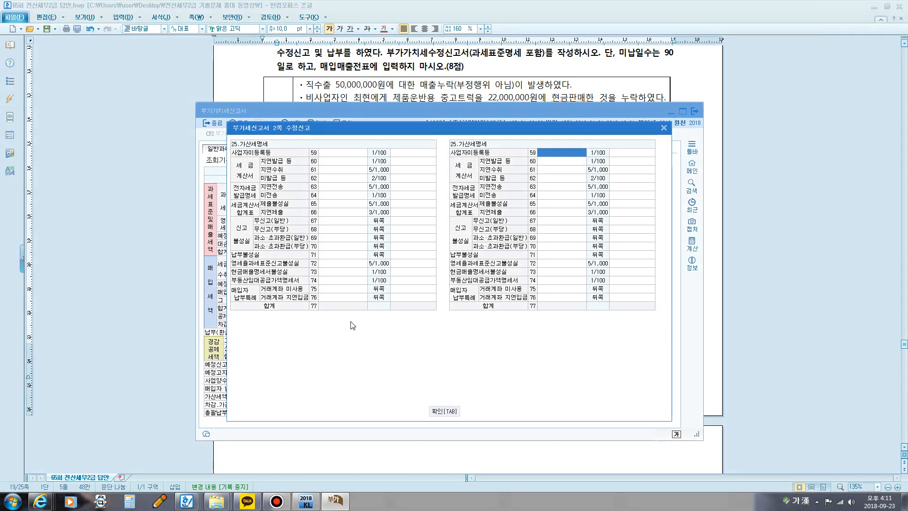
Step: Enter 20,000,000 as the amended amount of line 62 세금계산서 미발급 등
{"action": "left_click", "coordinate": [556, 179]}
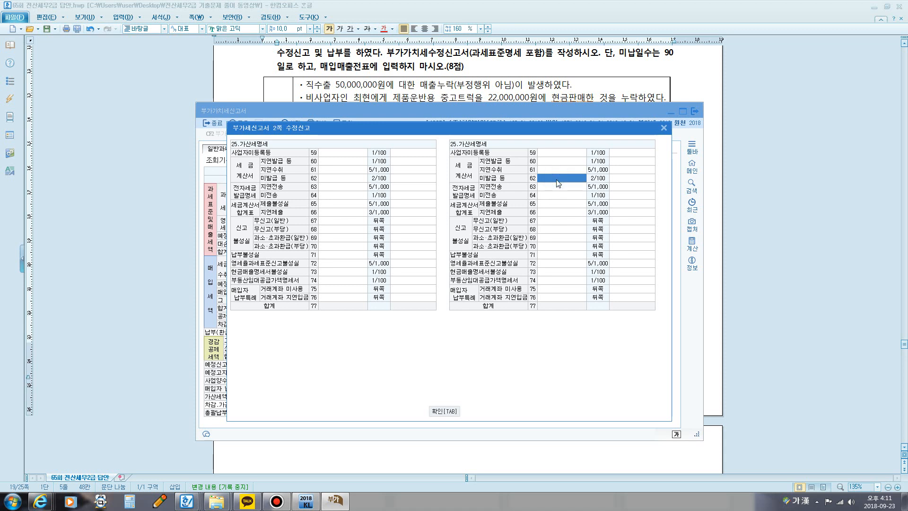
{"action": "type", "text": "20,000,000"}
{"action": "key", "text": "Return"}
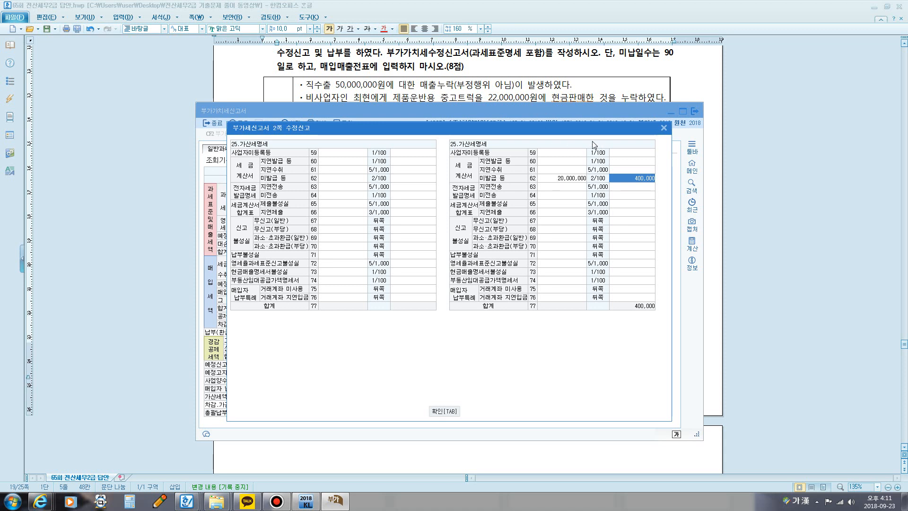
Step: Switch to the Hangul answer document and push the [답] block onto the following page to leave blank space under the 오류사항 table
{"action": "left_click", "coordinate": [573, 97]}
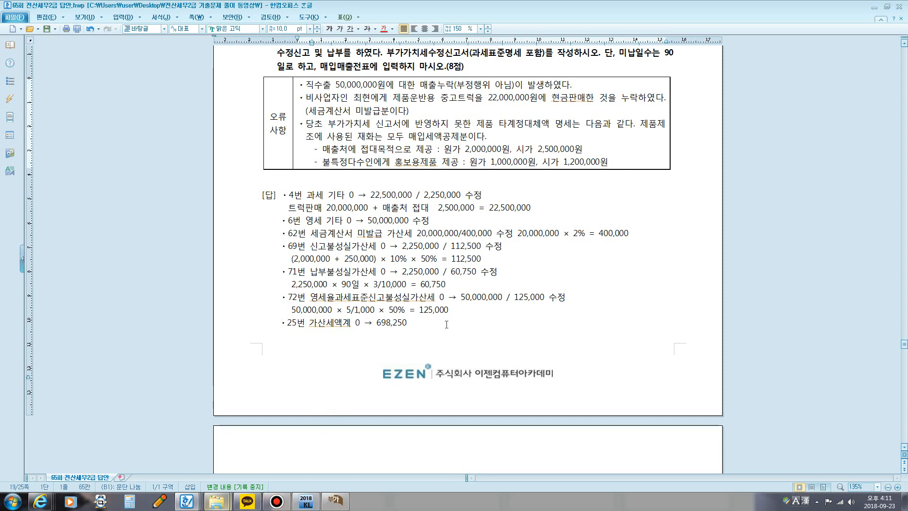
{"action": "left_click", "coordinate": [259, 193]}
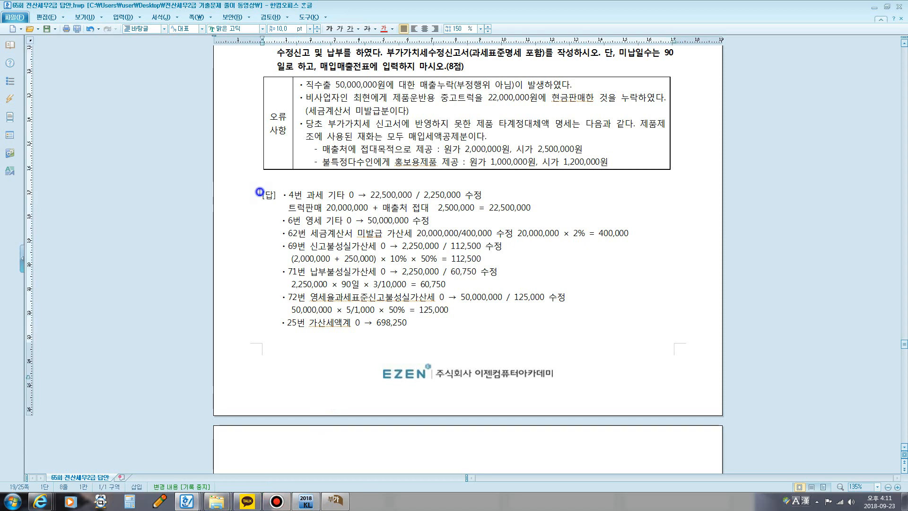
{"action": "key", "text": "Return"}
{"action": "key", "text": "Return"}
{"action": "key", "text": "Return"}
{"action": "key", "text": "Return"}
{"action": "key", "text": "Return"}
{"action": "key", "text": "Return"}
{"action": "key", "text": "Return"}
{"action": "key", "text": "Return"}
{"action": "key", "text": "Return"}
{"action": "key", "text": "Return"}
{"action": "key", "text": "Return"}
{"action": "key", "text": "Return"}
{"action": "key", "text": "Return"}
{"action": "scroll", "coordinate": [314, 197], "scroll_direction": "up", "scroll_amount": 2}
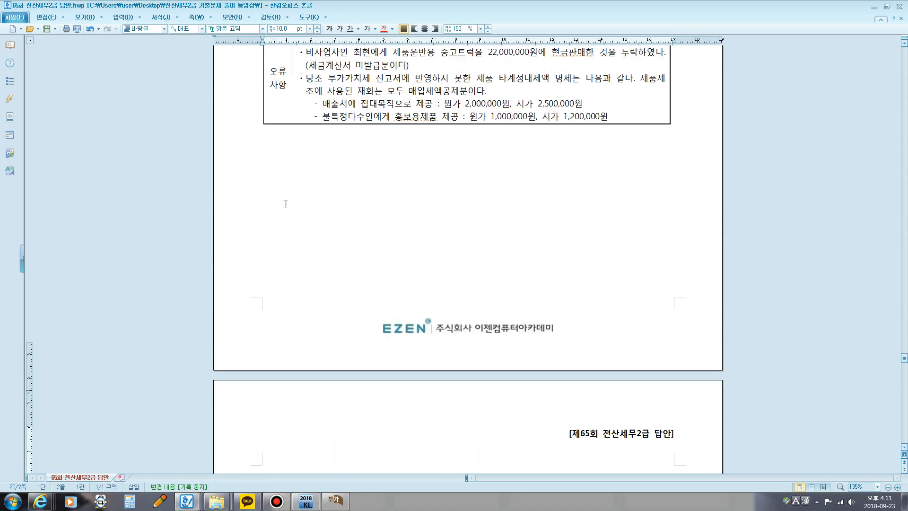
Step: Write 세금계산서 미발급가산세: 공급가액@2% in 20 pt text below the 오류사항 table
{"action": "left_click", "coordinate": [314, 198]}
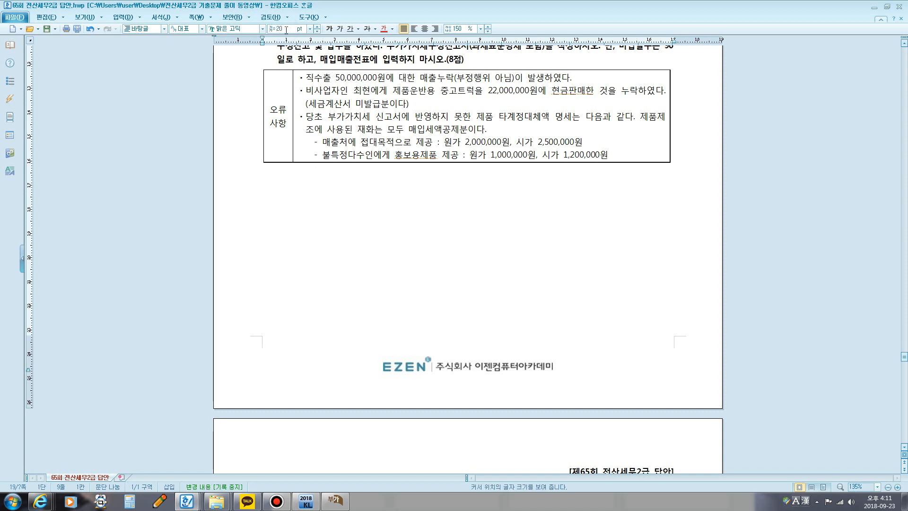
{"action": "type", "text": "세"}
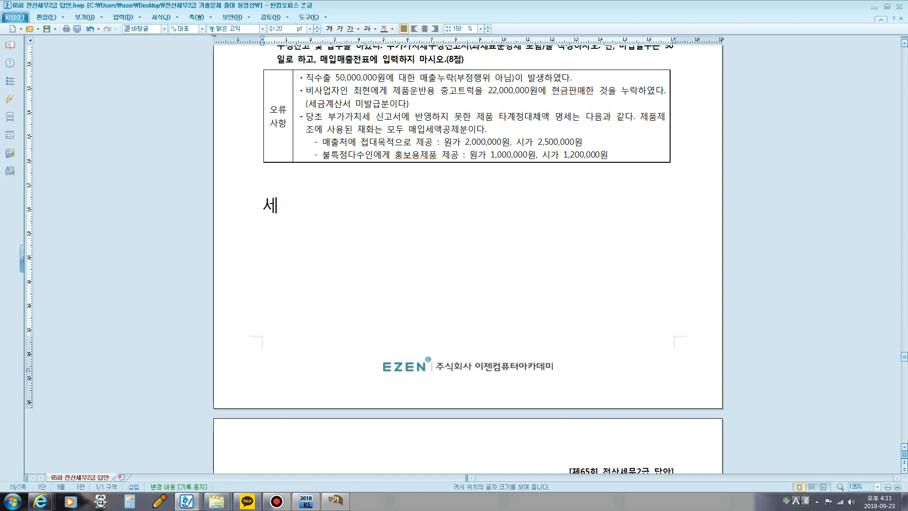
{"action": "type", "text": "금ㄱ계산서"}
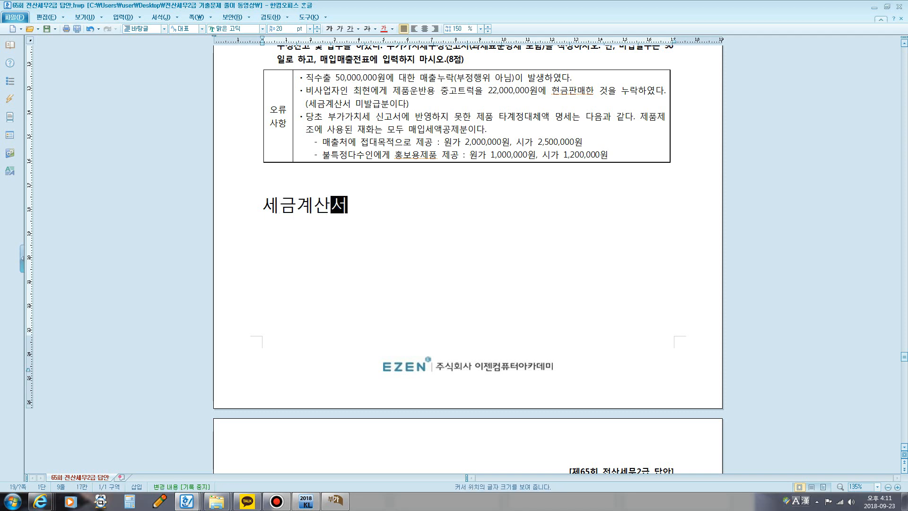
{"action": "type", "text": " 미마발"}
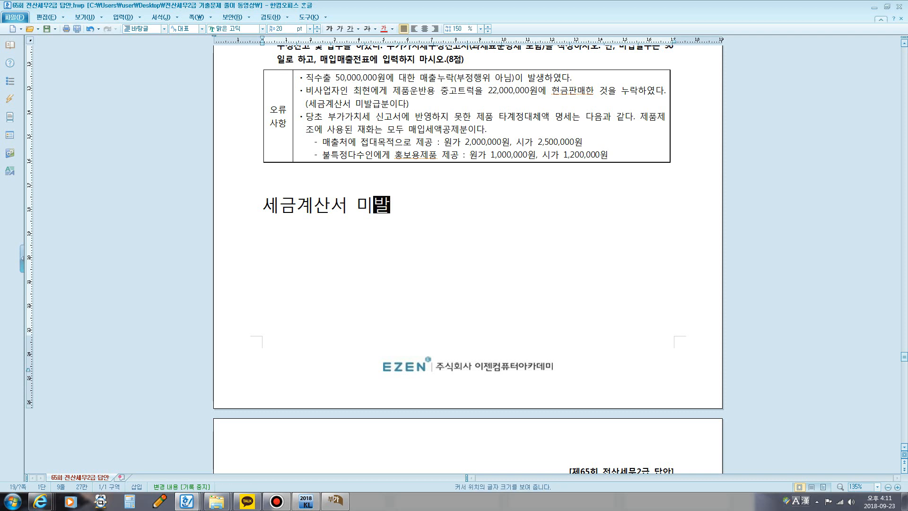
{"action": "type", "text": "급간산세"}
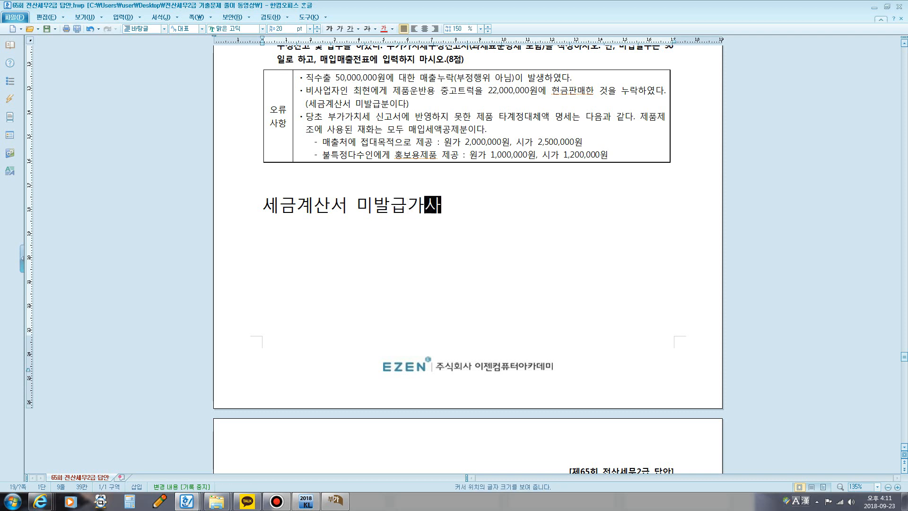
{"action": "type", "text": ": 공"}
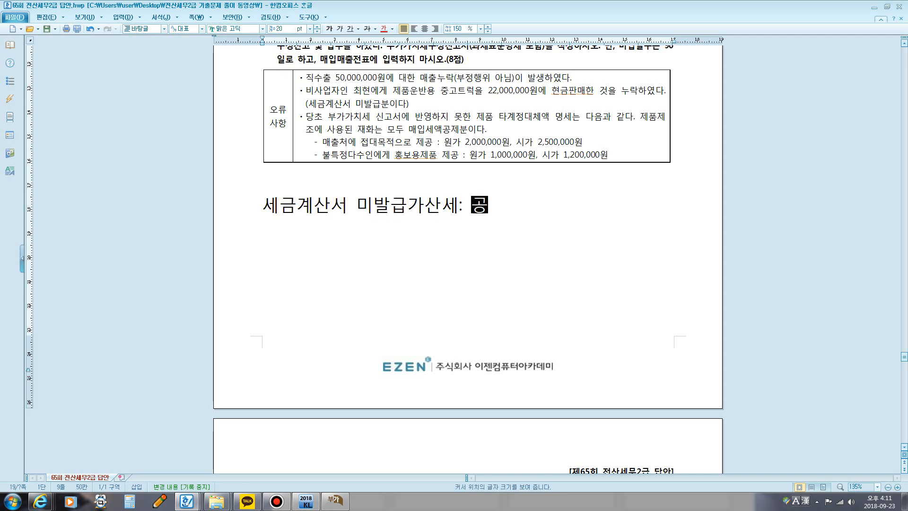
{"action": "type", "text": "급강액"}
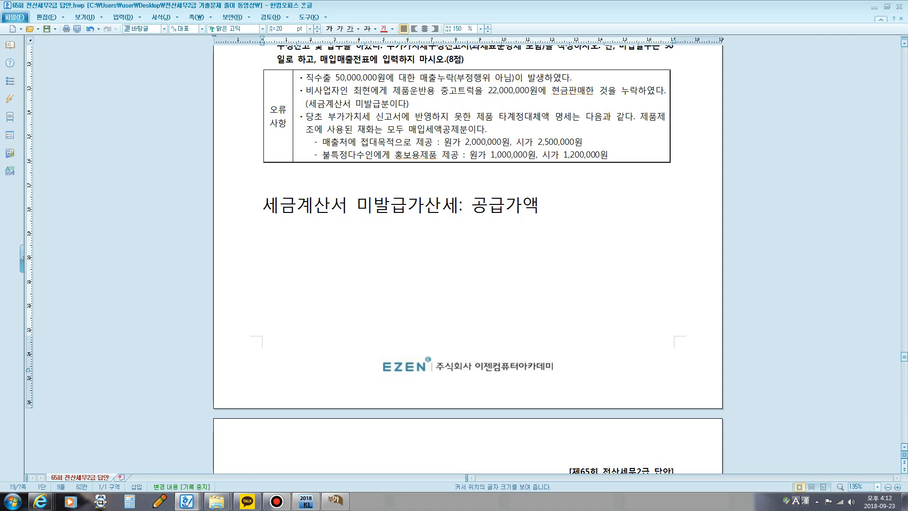
{"action": "type", "text": "@2"}
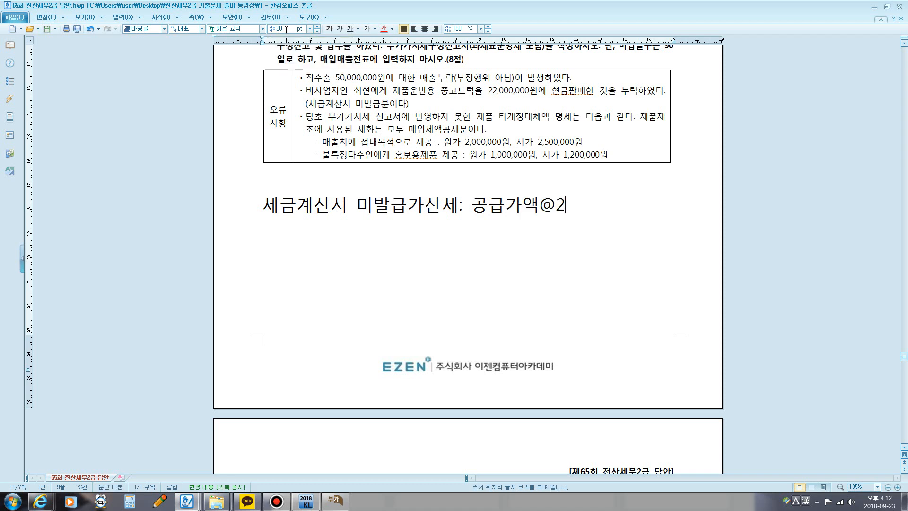
{"action": "type", "text": "%"}
{"action": "key", "text": "Return"}
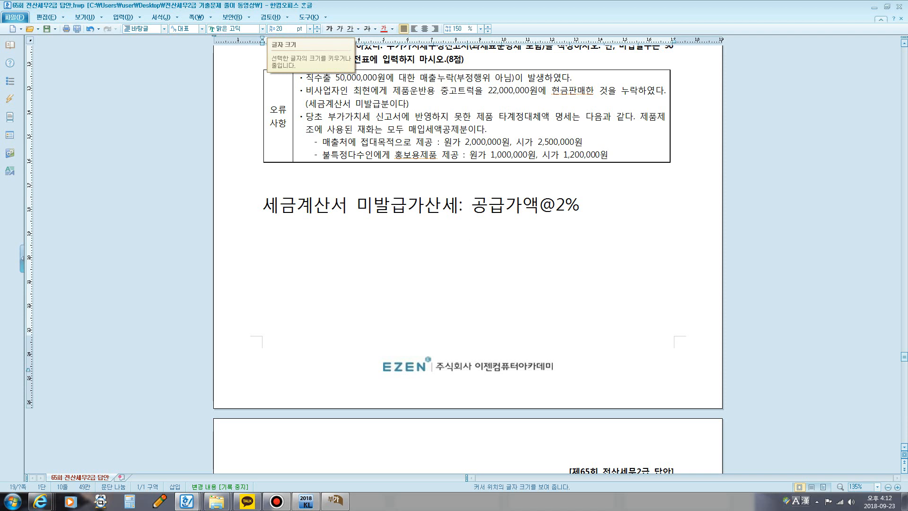
Step: Write the calculation 20,000,000@2%=400,000 beneath the 미발급가산세 formula and colour it blue
{"action": "type", "text": "20,000,0"}
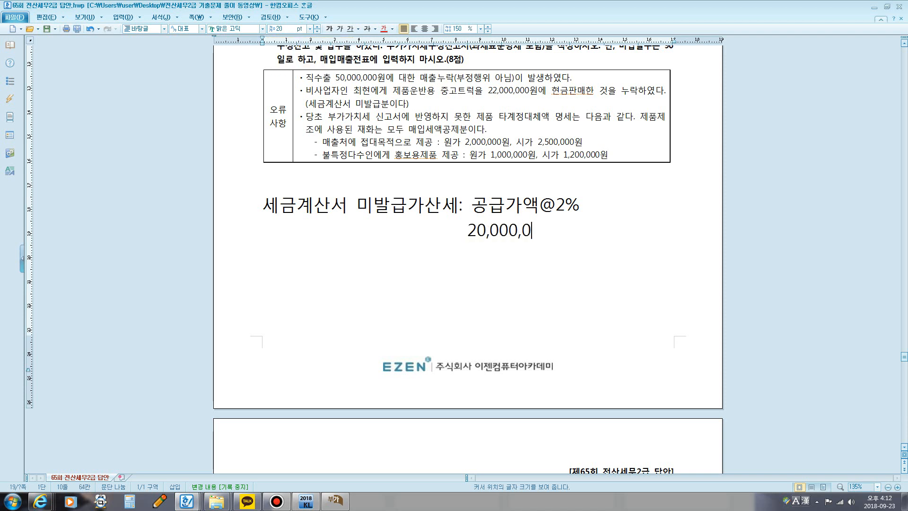
{"action": "type", "text": "00@2%"}
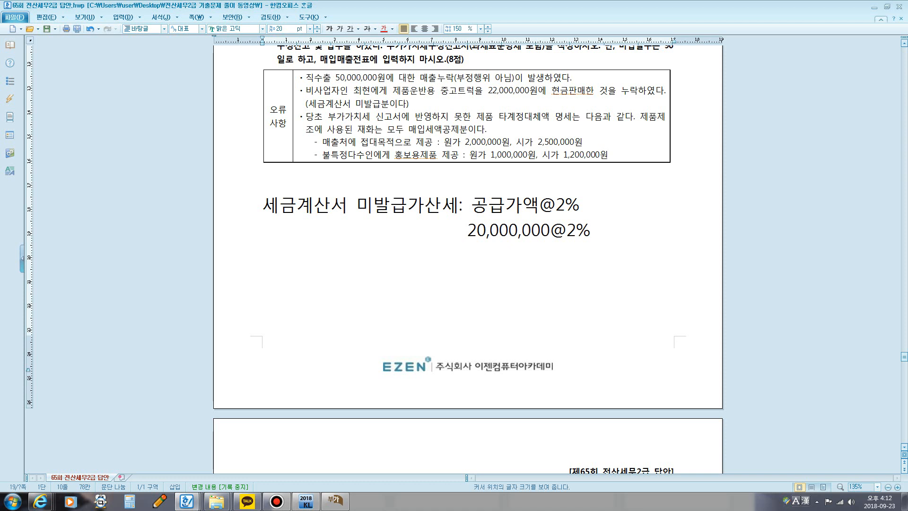
{"action": "type", "text": "=400,000"}
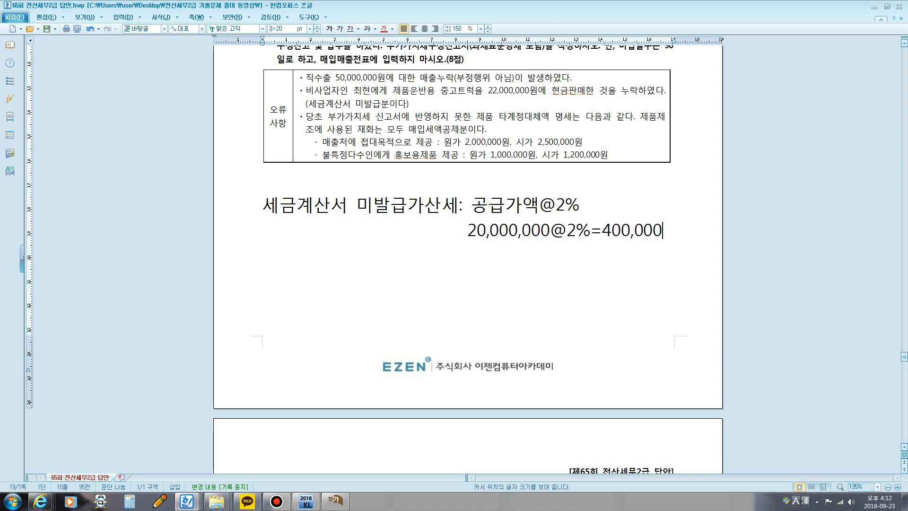
{"action": "left_click_drag", "start_coordinate": [468, 231], "coordinate": [667, 229]}
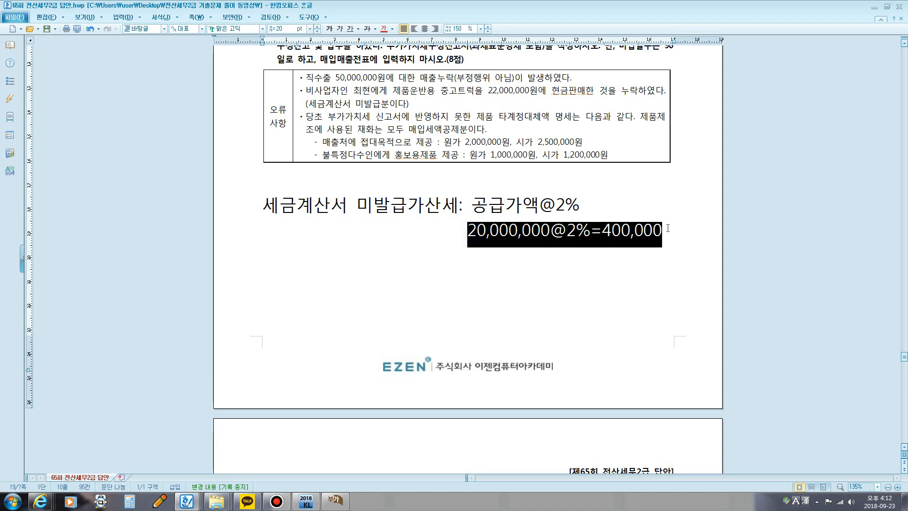
{"action": "left_click", "coordinate": [392, 30]}
{"action": "left_click", "coordinate": [419, 58]}
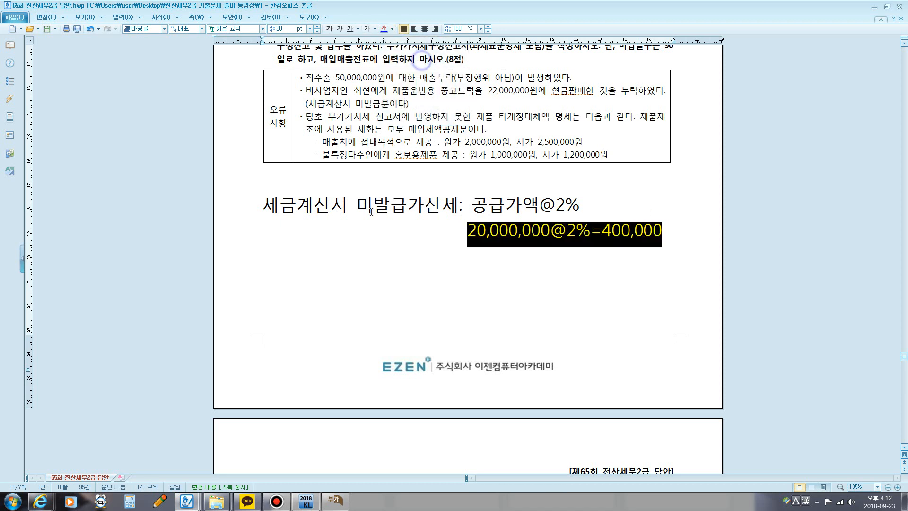
Step: Add the labels 신고불성실 가산세 and 납부불성실 가산세 on separate lines beneath the 미발급가산세 calculation
{"action": "left_click", "coordinate": [265, 249]}
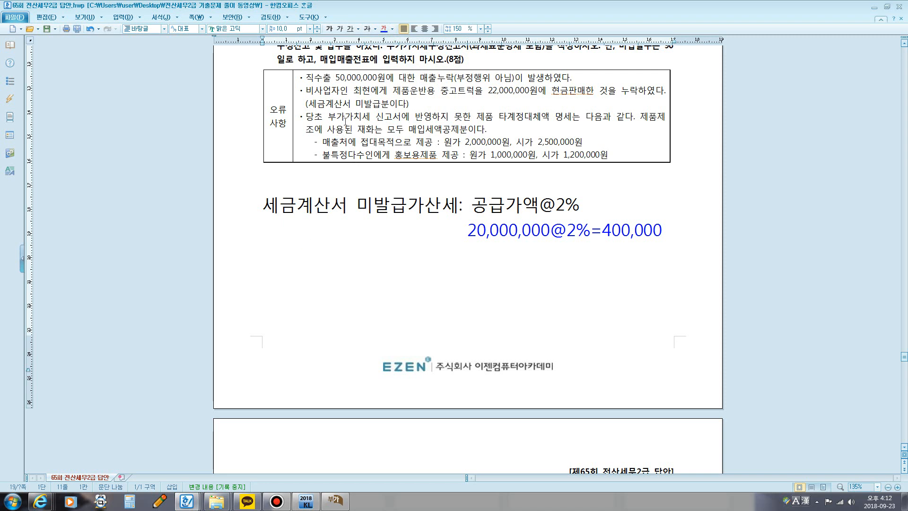
{"action": "type", "text": "신고불성"}
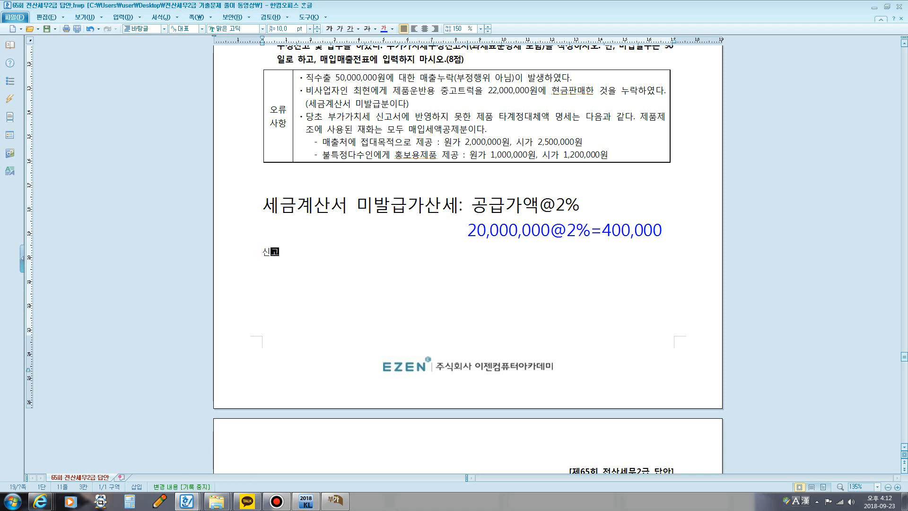
{"action": "key", "text": "BackSpace"}
{"action": "key", "text": "BackSpace"}
{"action": "type", "text": "성실 가산세"}
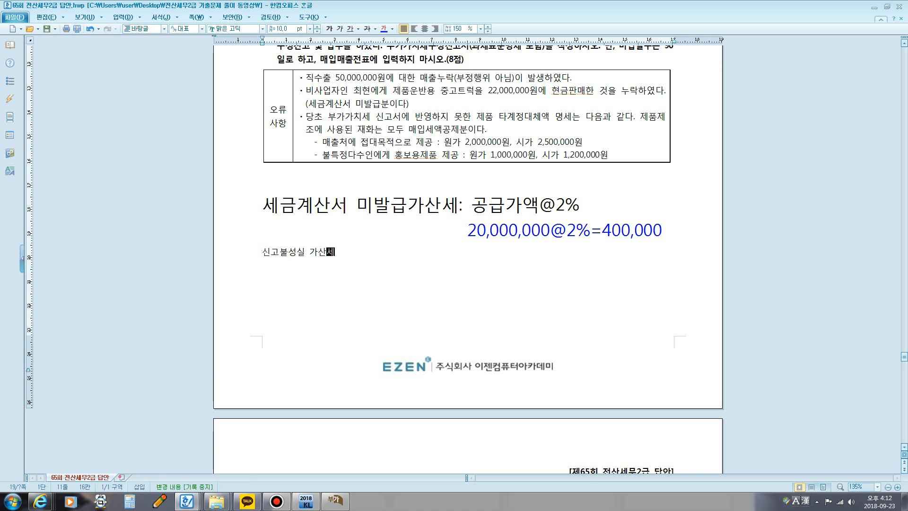
{"action": "key", "text": "Return"}
{"action": "type", "text": "납부"}
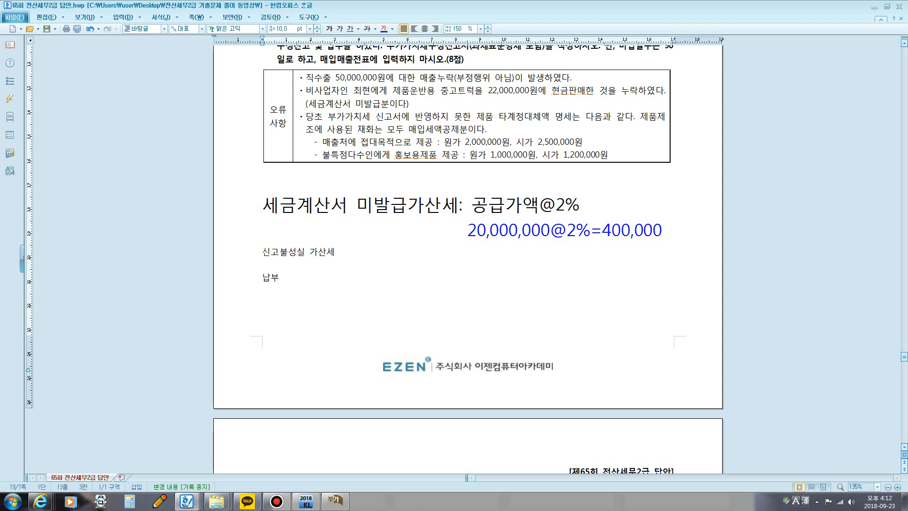
{"action": "type", "text": "부불성실 가산세"}
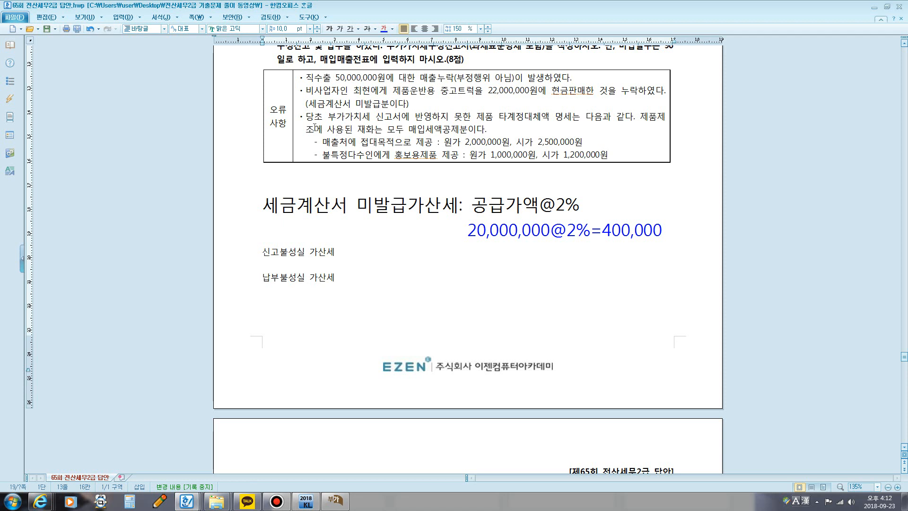
Step: Format the 신고불성실 가산세 and 납부불성실 가산세 labels as bold 20 pt text
{"action": "left_click_drag", "start_coordinate": [259, 253], "coordinate": [335, 253]}
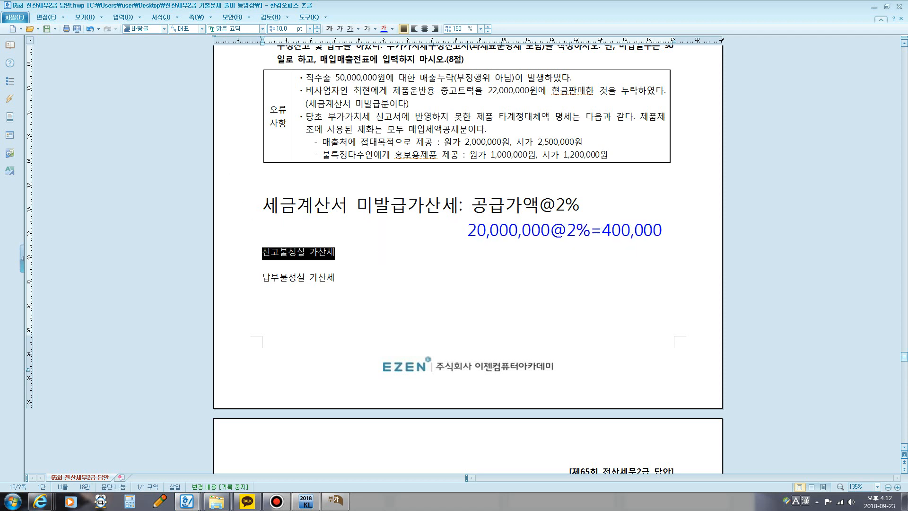
{"action": "left_click", "coordinate": [329, 29]}
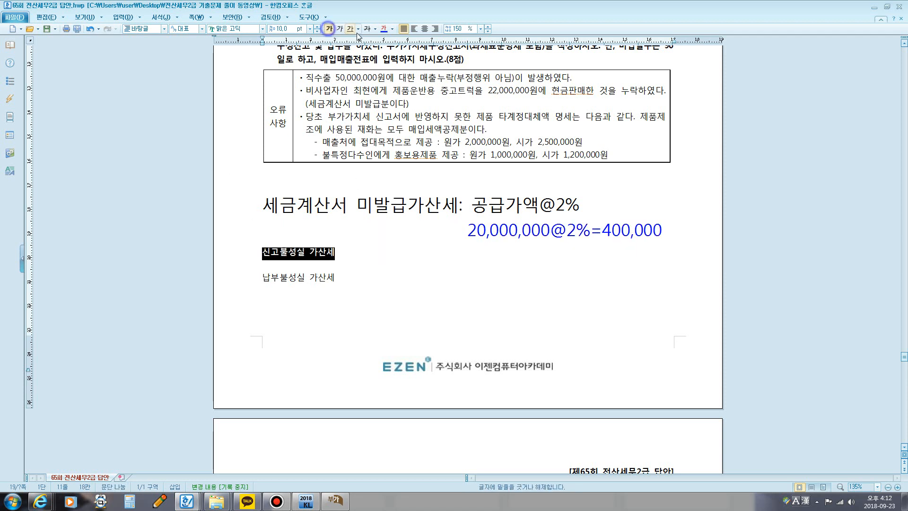
{"action": "left_click", "coordinate": [284, 28]}
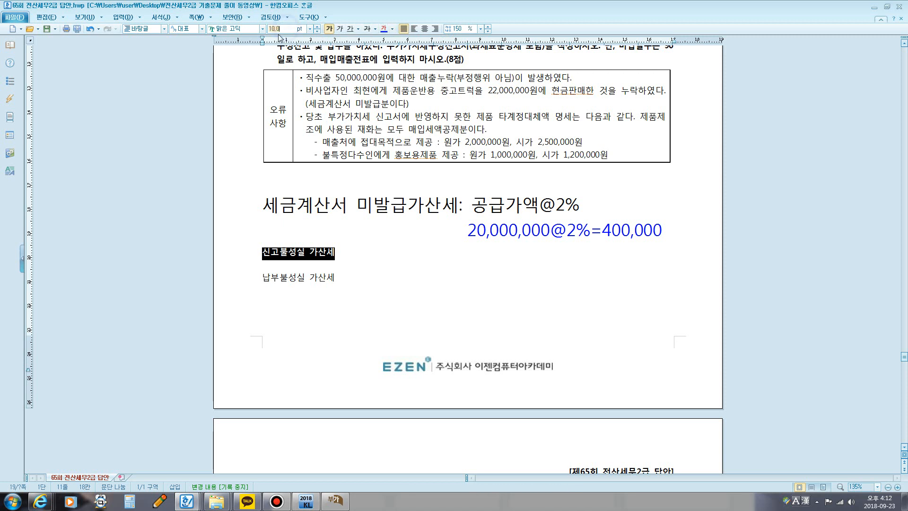
{"action": "type", "text": "20"}
{"action": "key", "text": "Return"}
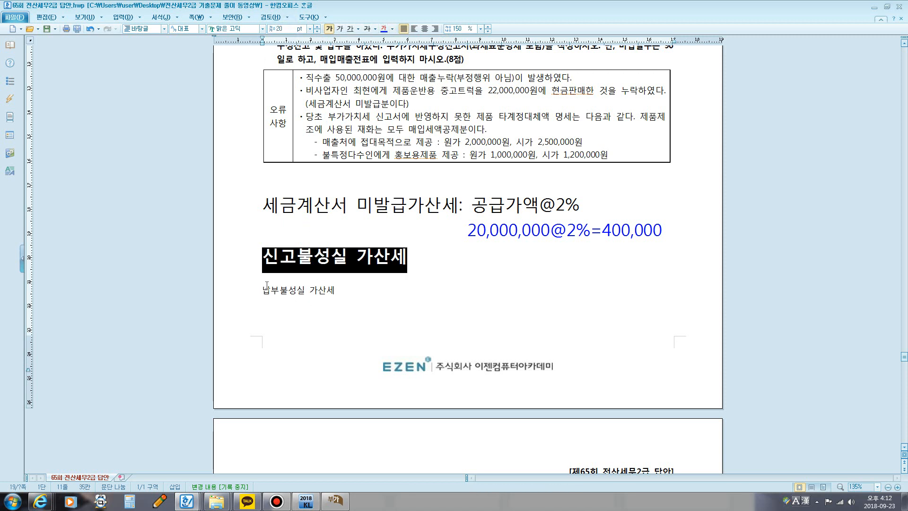
{"action": "left_click_drag", "start_coordinate": [264, 289], "coordinate": [335, 291]}
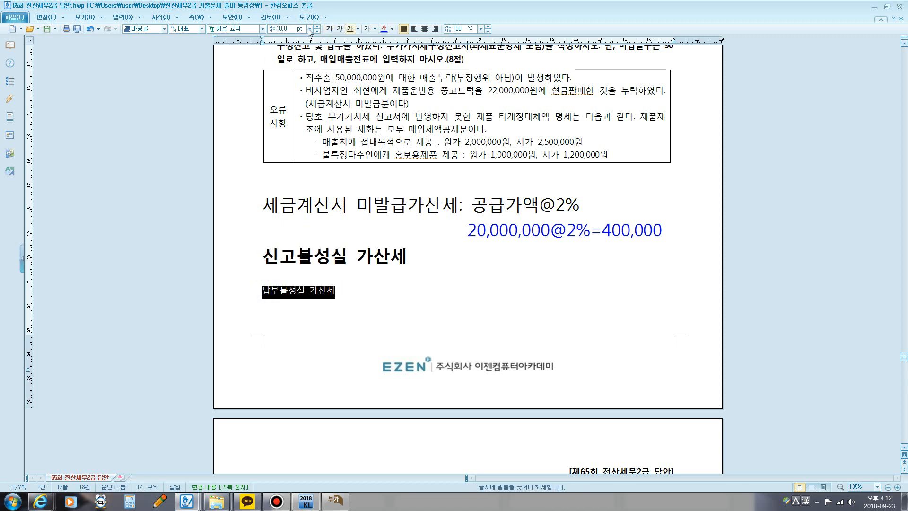
{"action": "left_click", "coordinate": [330, 29]}
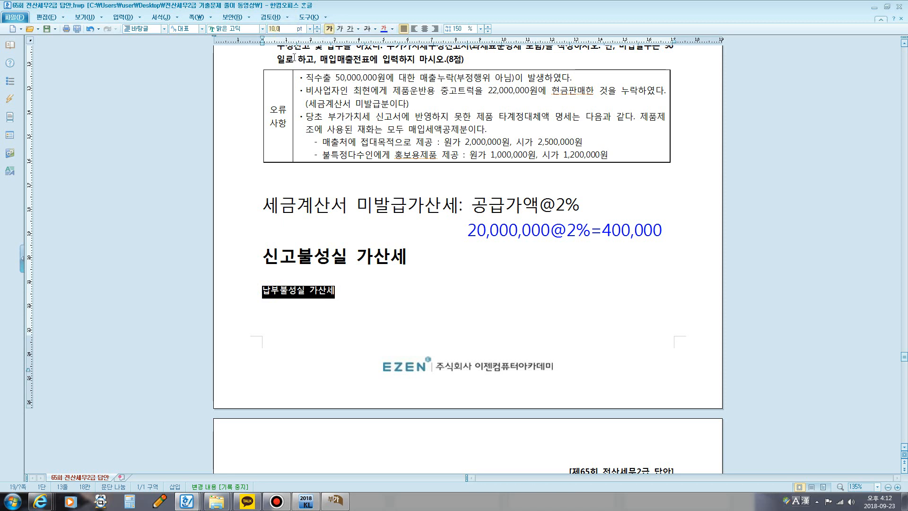
{"action": "key", "text": "Return"}
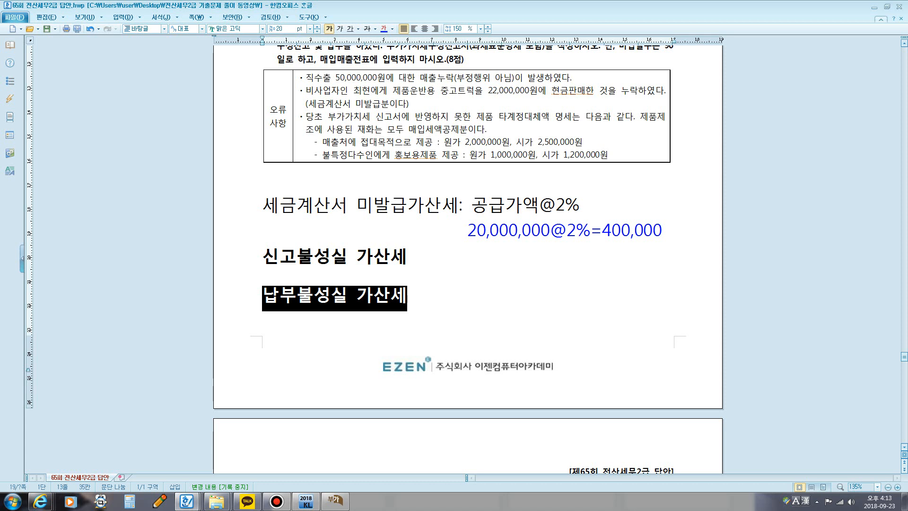
{"action": "left_click", "coordinate": [418, 259]}
{"action": "type", "text": ":"}
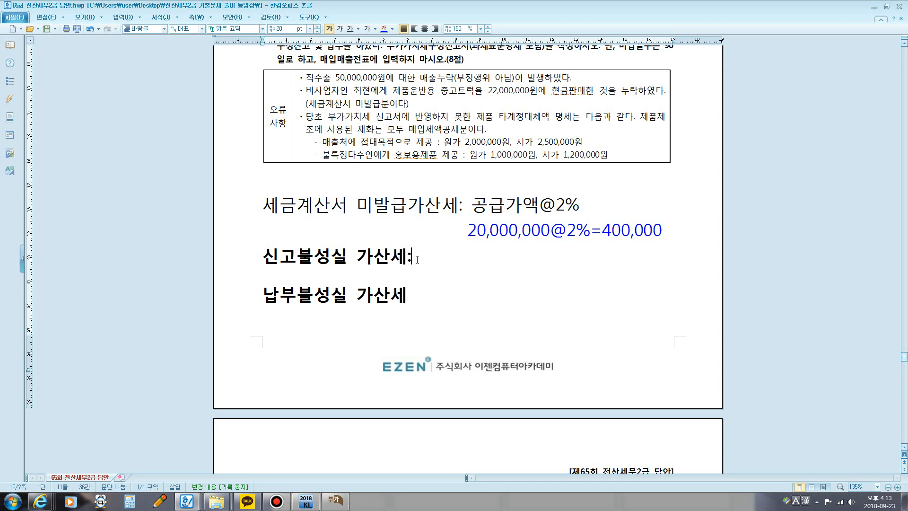
{"action": "type", "text": " 미납세액"}
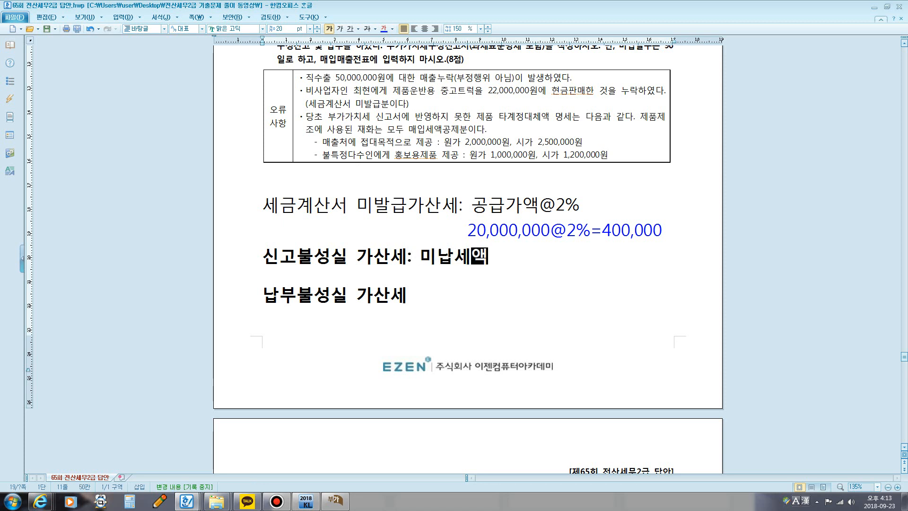
{"action": "type", "text": "@"}
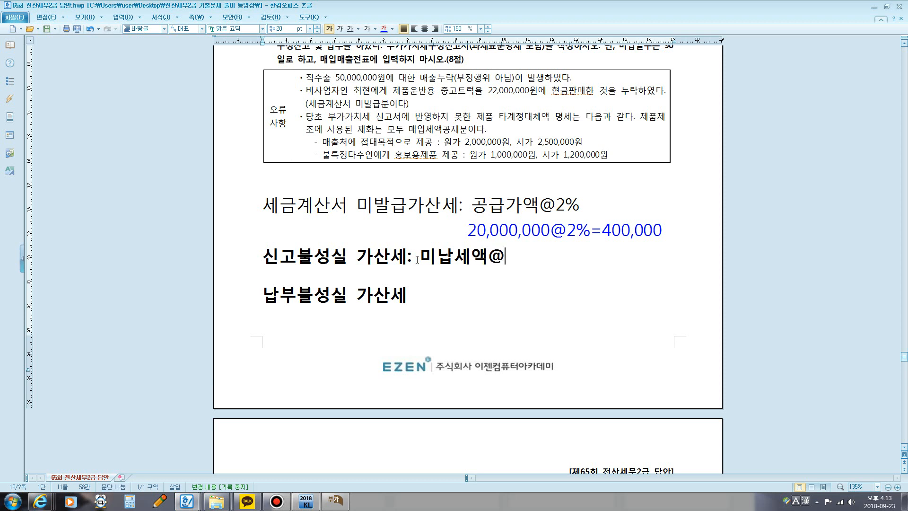
{"action": "type", "text": "10%%"}
{"action": "key", "text": "BackSpace"}
{"action": "type", "text": "%"}
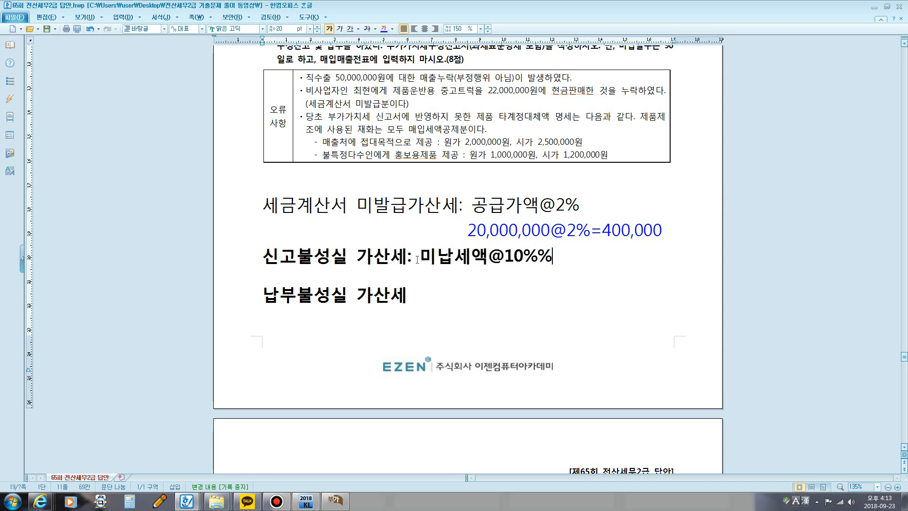
{"action": "key", "text": "BackSpace"}
{"action": "type", "text": "@"}
{"action": "type", "text": "50%"}
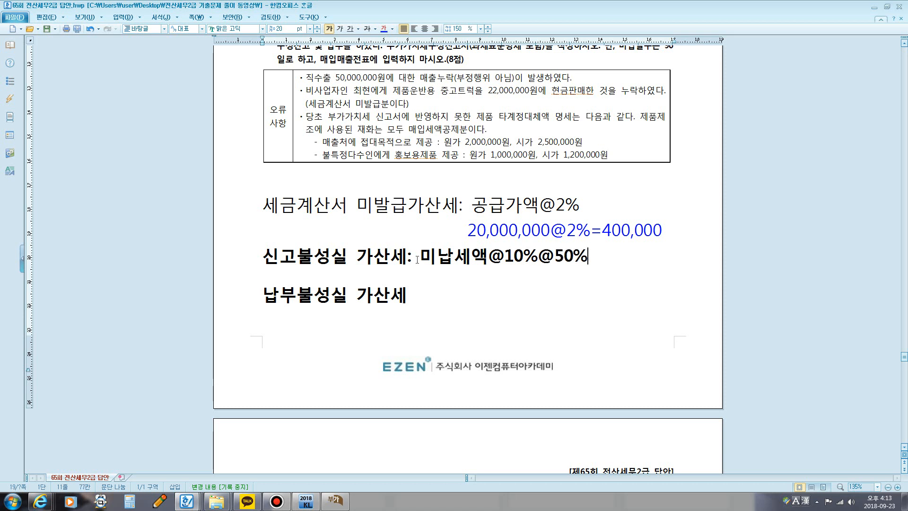
{"action": "type", "text": "감면"}
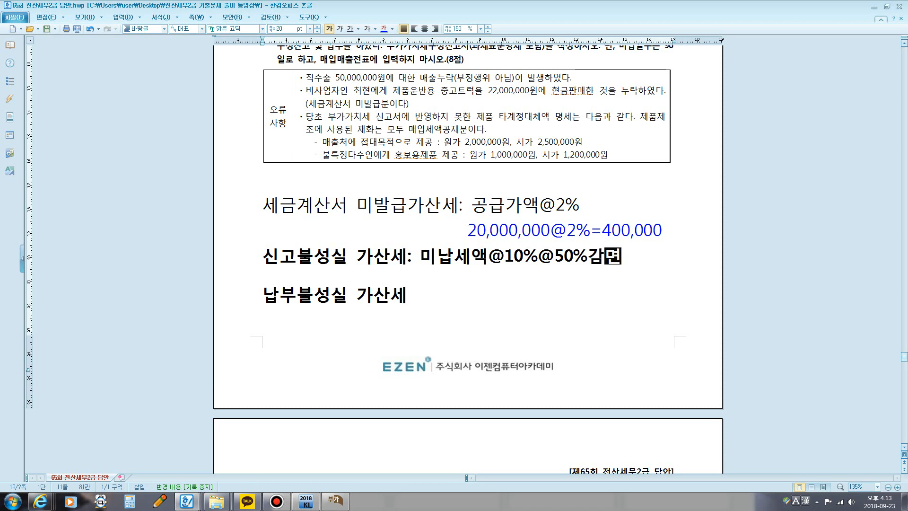
Step: Complete the 납부불성실 가산세 line with the formula : 미납세액@3/10,000@경과일수
{"action": "left_click", "coordinate": [412, 297]}
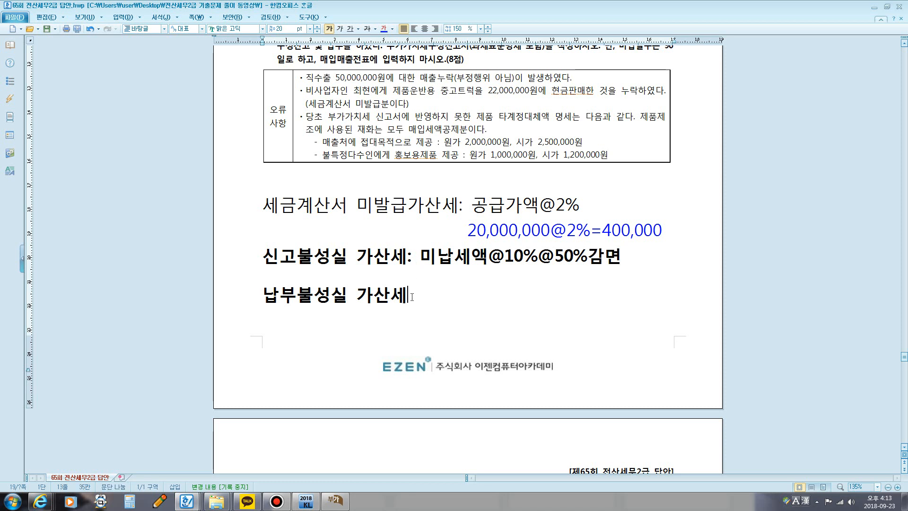
{"action": "type", "text": ": 미납세액"}
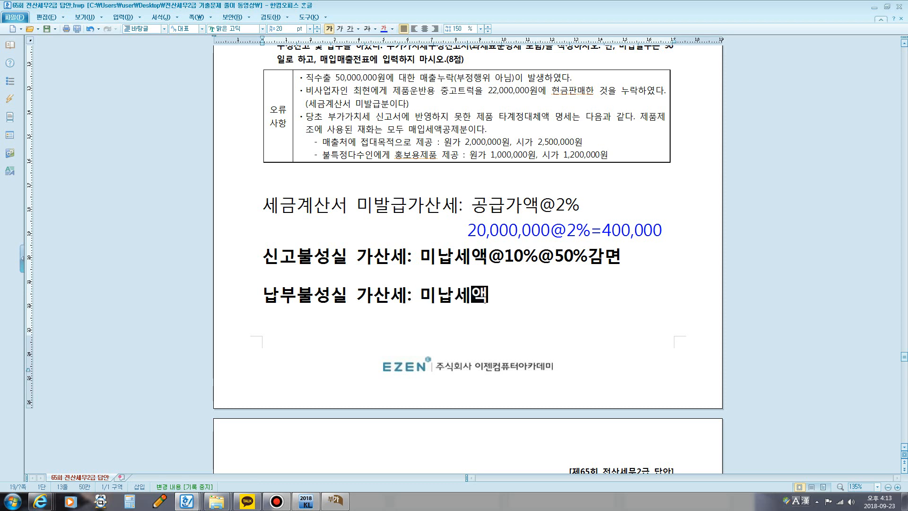
{"action": "type", "text": "@3"}
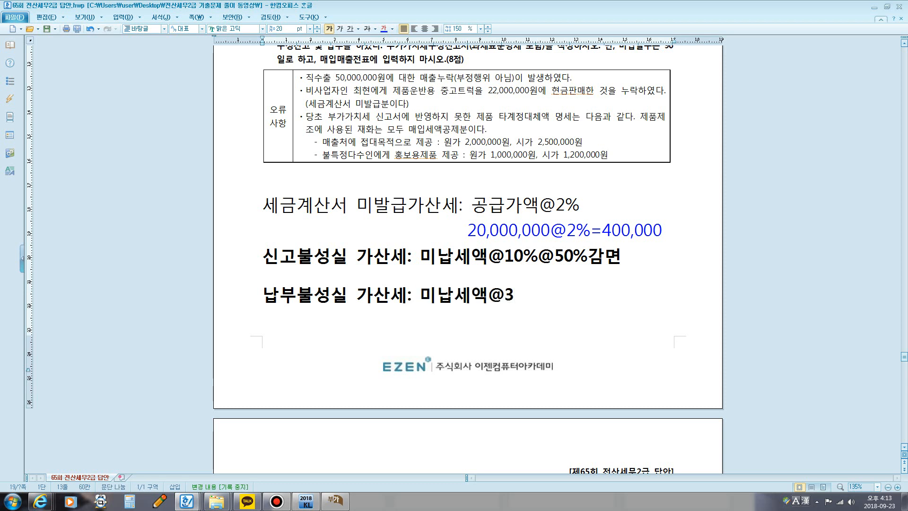
{"action": "type", "text": "/10,000"}
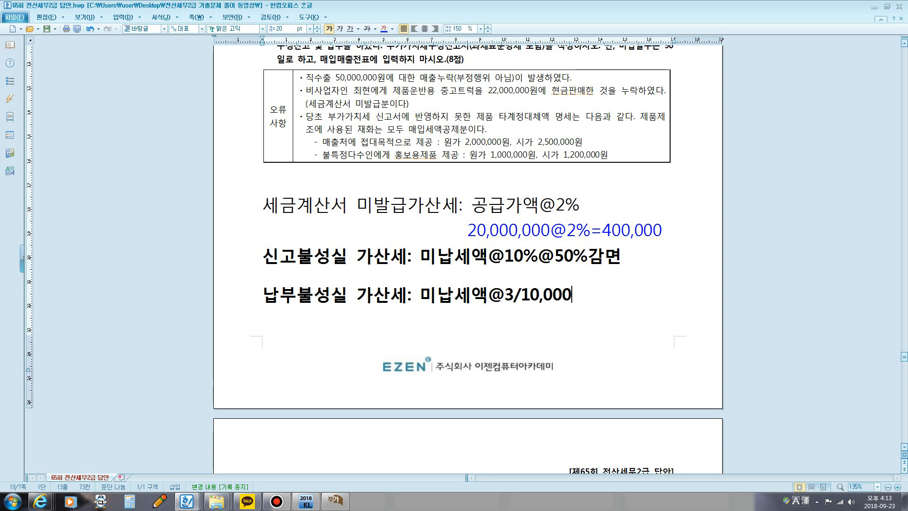
{"action": "type", "text": "@경과일수"}
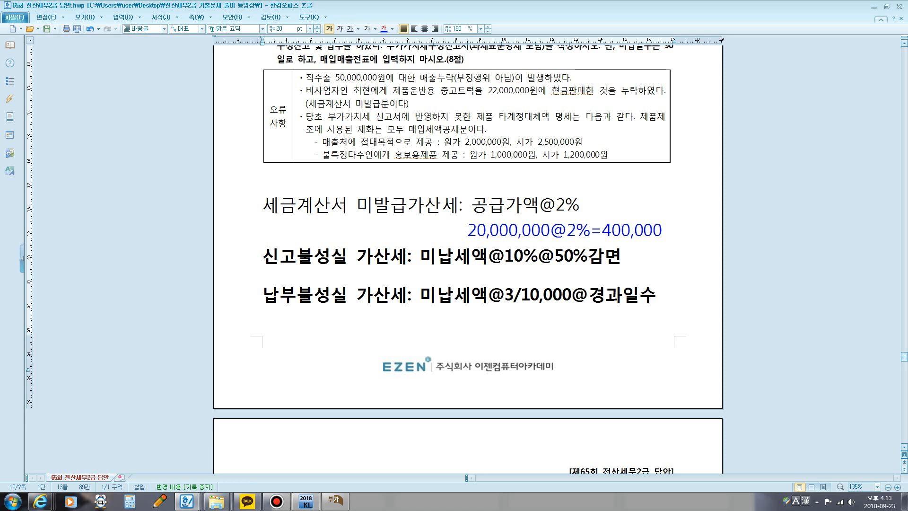
Step: Begin a note explaining 미납세액 with (매출세액 on the blank line beneath the 신고불성실 가산세 formula
{"action": "left_click_drag", "start_coordinate": [420, 258], "coordinate": [487, 258]}
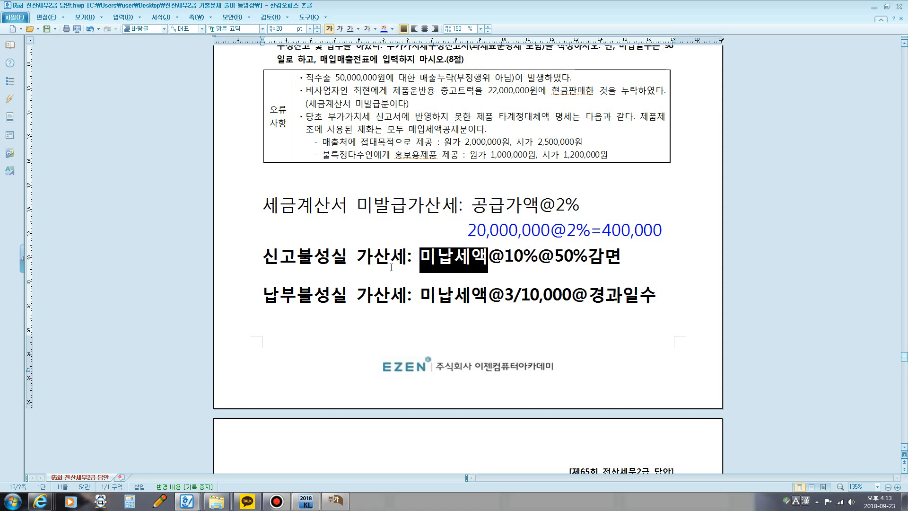
{"action": "left_click", "coordinate": [273, 275]}
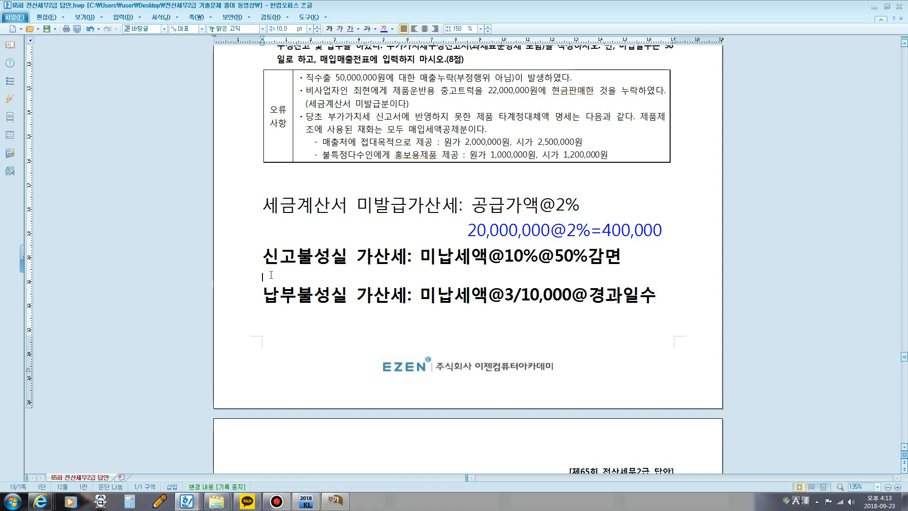
{"action": "type", "text": "(매출세애"}
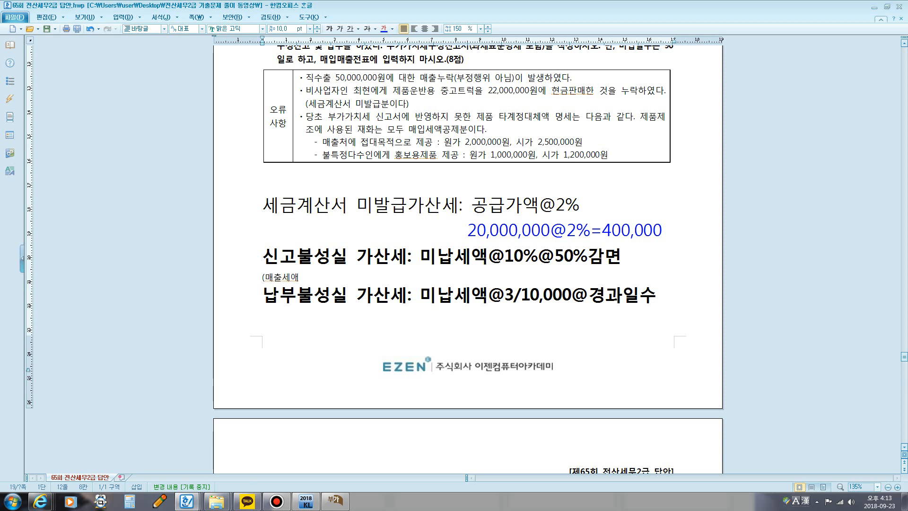
{"action": "type", "text": "ㄱ"}
Step: Switch to the KcLep 부가가치세신고서, close the 25.가산세명세 details and check the amended amount of line 4 기타
{"action": "left_click", "coordinate": [334, 501]}
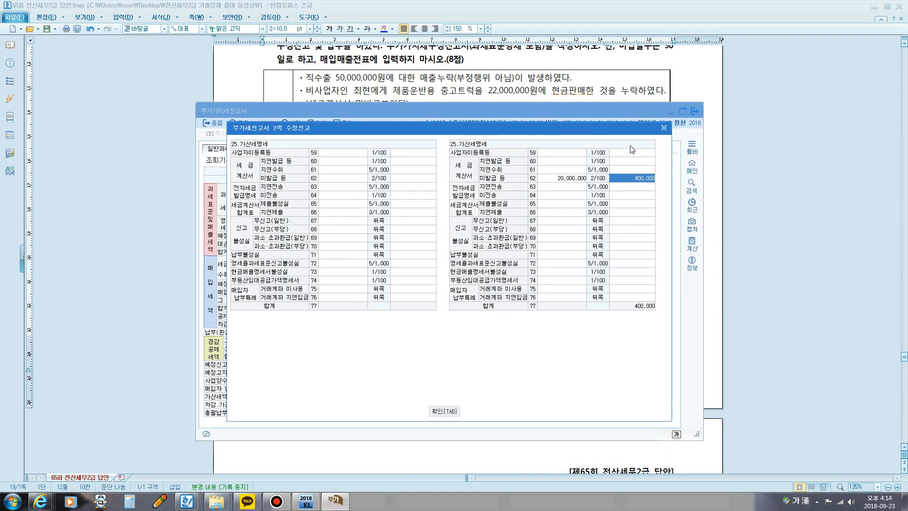
{"action": "left_click", "coordinate": [665, 128]}
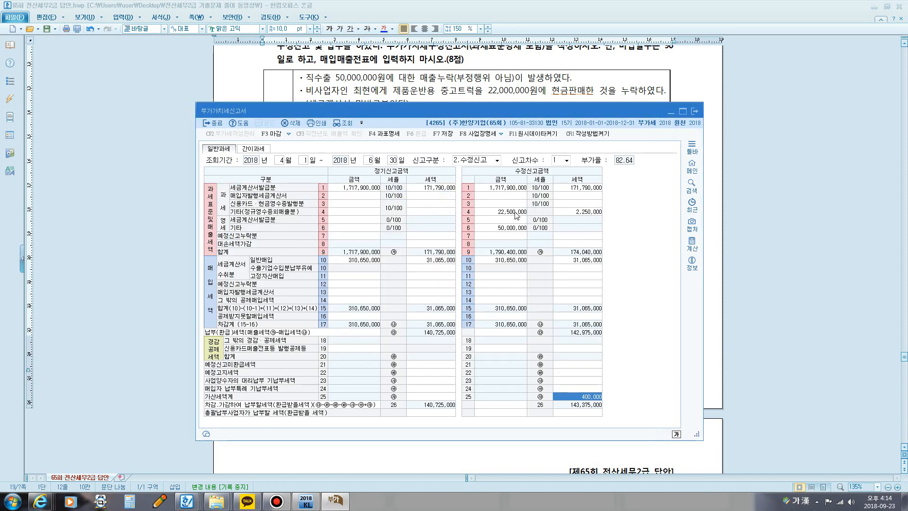
{"action": "left_click", "coordinate": [508, 214]}
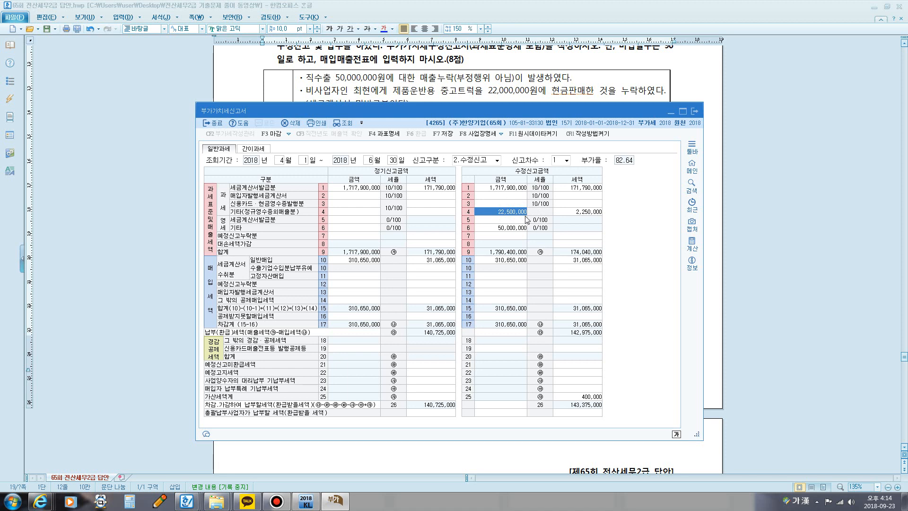
{"action": "key", "text": "F12"}
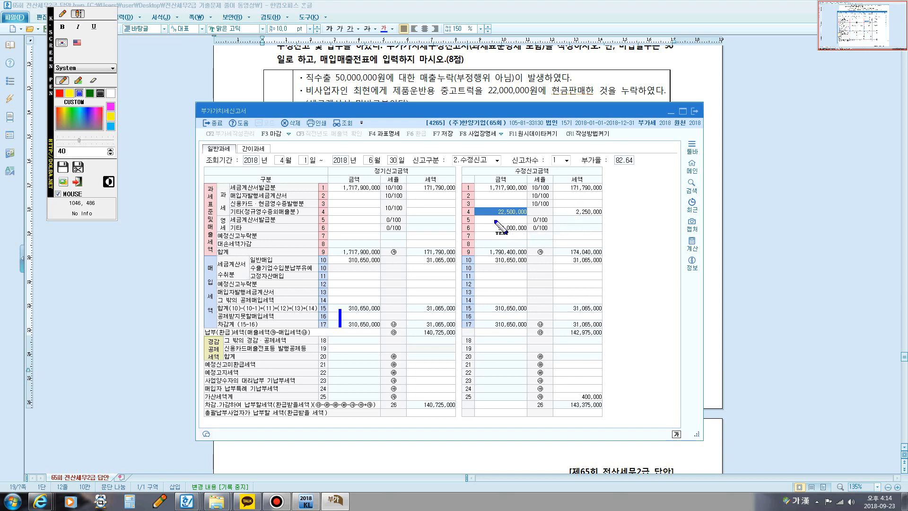
{"action": "key", "text": "F12"}
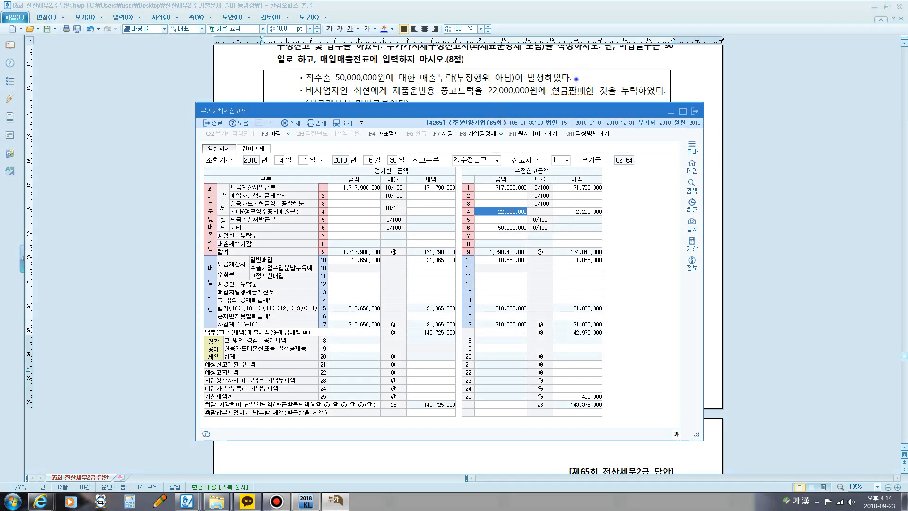
Step: Return to the Hangul document and note the tax amounts 0, 2,000,000 and 250,000 beside the 직수출, 중고트럭 and 접대목적 items
{"action": "left_click", "coordinate": [576, 78]}
{"action": "left_click_drag", "start_coordinate": [335, 78], "coordinate": [394, 78]}
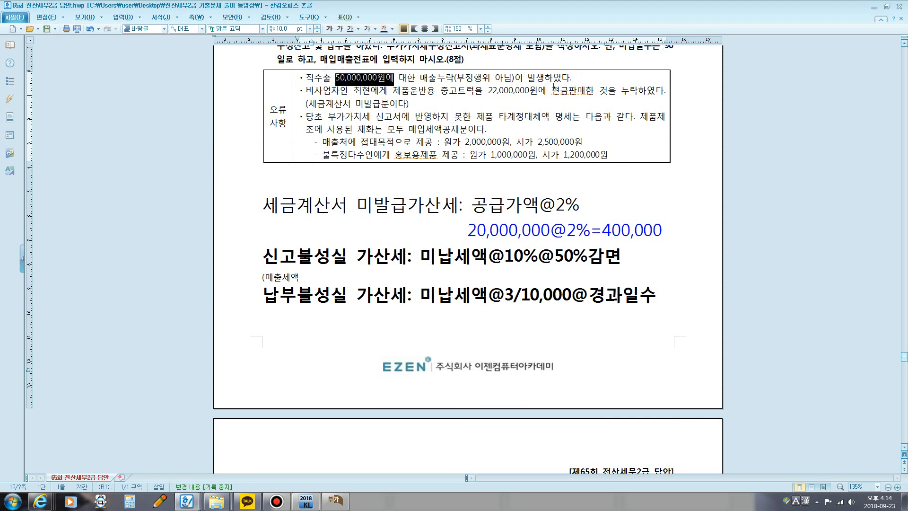
{"action": "left_click", "coordinate": [600, 83]}
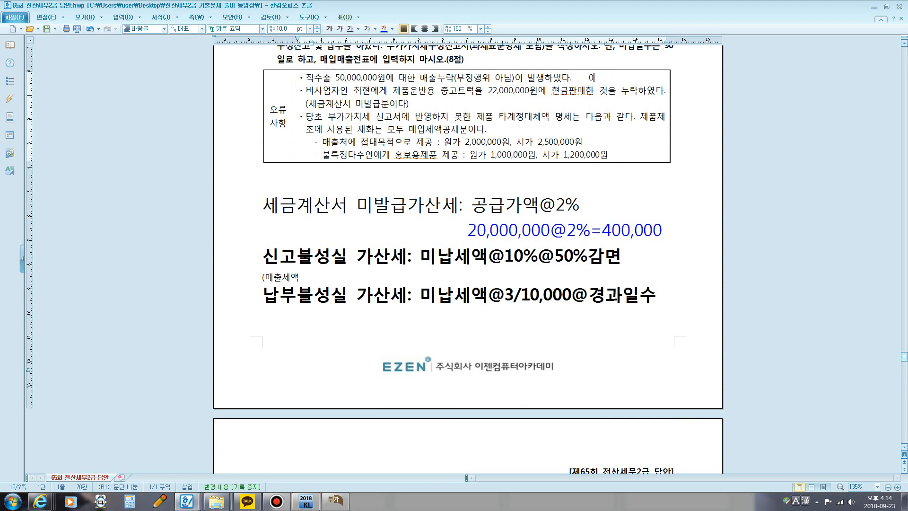
{"action": "left_click", "coordinate": [418, 103]}
{"action": "type", "text": "2,000,000"}
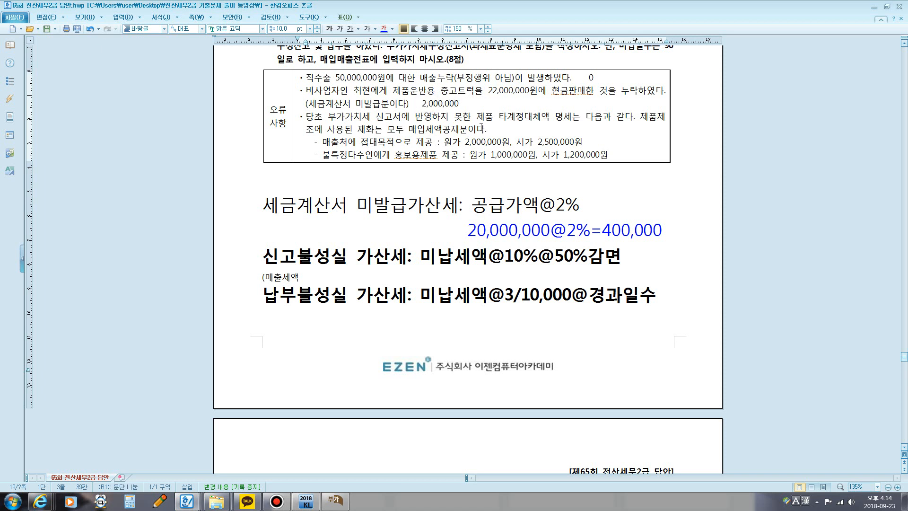
{"action": "left_click_drag", "start_coordinate": [516, 141], "coordinate": [582, 140]}
{"action": "left_click", "coordinate": [591, 143]}
{"action": "type", "text": "250,0"}
Step: Circle the tax amounts 2,000,000 and 250,000 in the 오류사항 table with the blue screen pen, and close the pen overlay
{"action": "key", "text": "F12"}
{"action": "left_click", "coordinate": [63, 14]}
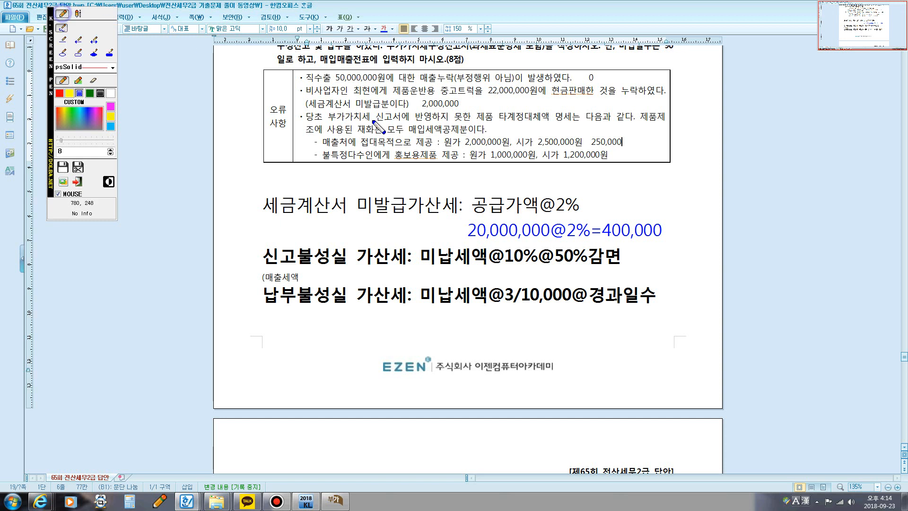
{"action": "mouse_move", "coordinate": [418, 114]}
{"action": "left_mouse_down"}
{"action": "mouse_move", "coordinate": [472, 113]}
{"action": "mouse_move", "coordinate": [449, 93]}
{"action": "mouse_move", "coordinate": [420, 105]}
{"action": "left_mouse_up"}
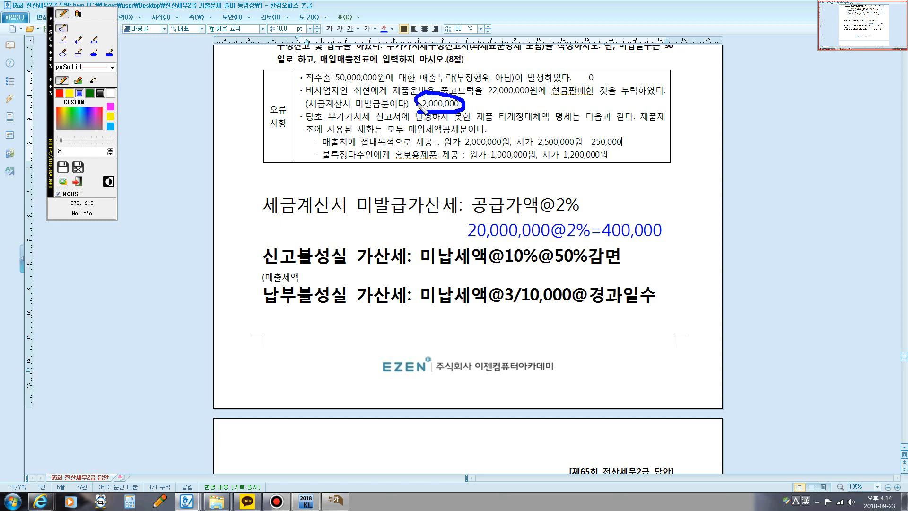
{"action": "mouse_move", "coordinate": [591, 147]}
{"action": "left_mouse_down"}
{"action": "mouse_move", "coordinate": [635, 144]}
{"action": "mouse_move", "coordinate": [593, 149]}
{"action": "left_mouse_up"}
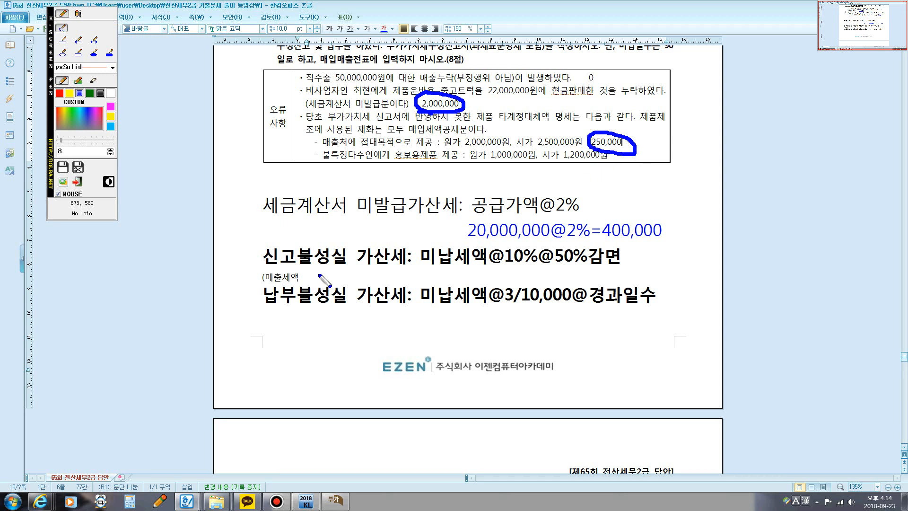
{"action": "key", "text": "Escape"}
Step: Continue the note beneath the 신고불성실 가산세 formula so it reads (매출세액2,250,000-매입세액0)
{"action": "left_click", "coordinate": [304, 277]}
{"action": "type", "text": "2"}
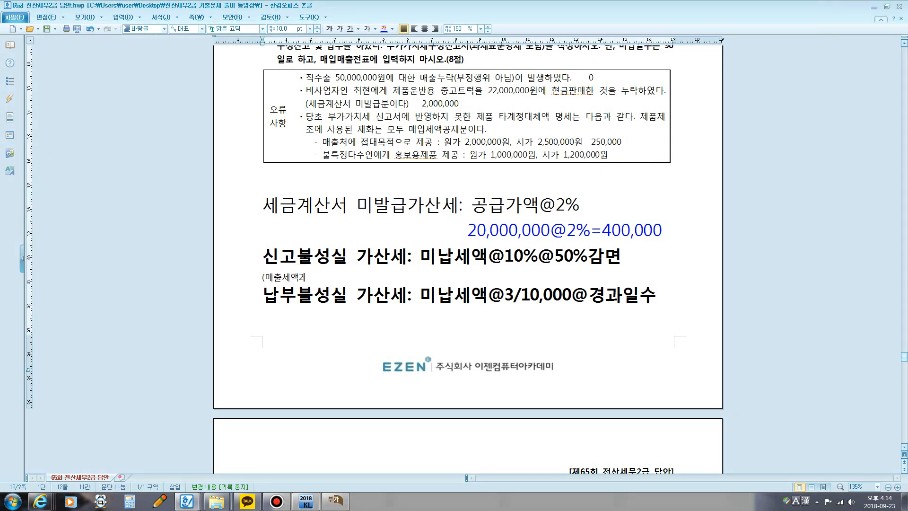
{"action": "type", "text": ",250,000"}
{"action": "type", "text": "-매입세"}
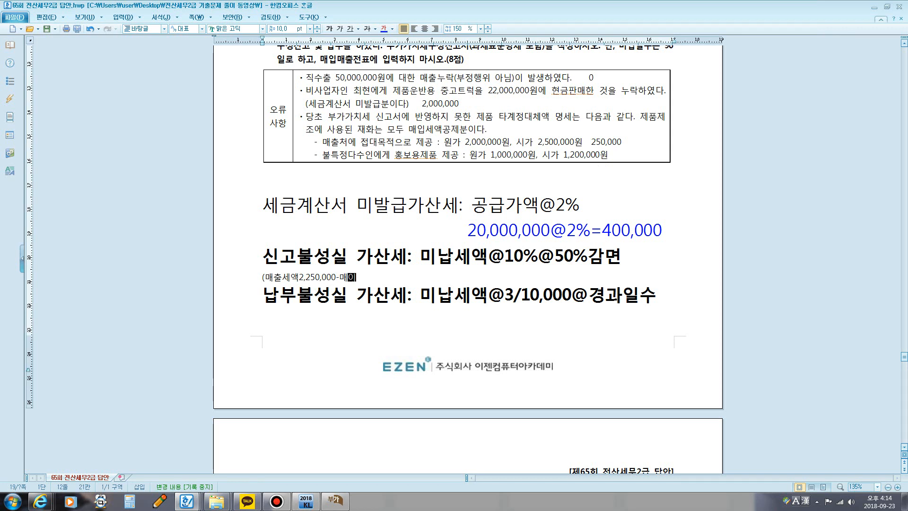
{"action": "type", "text": "액이"}
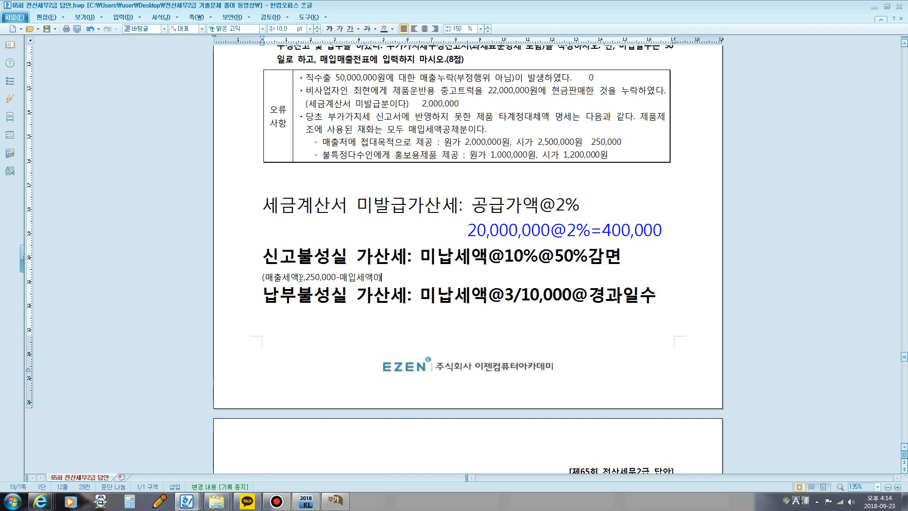
{"action": "type", "text": ")@"}
{"action": "type", "text": "10%"}
{"action": "type", "text": "@50"}
{"action": "type", "text": "%rk"}
{"action": "type", "text": "rk"}
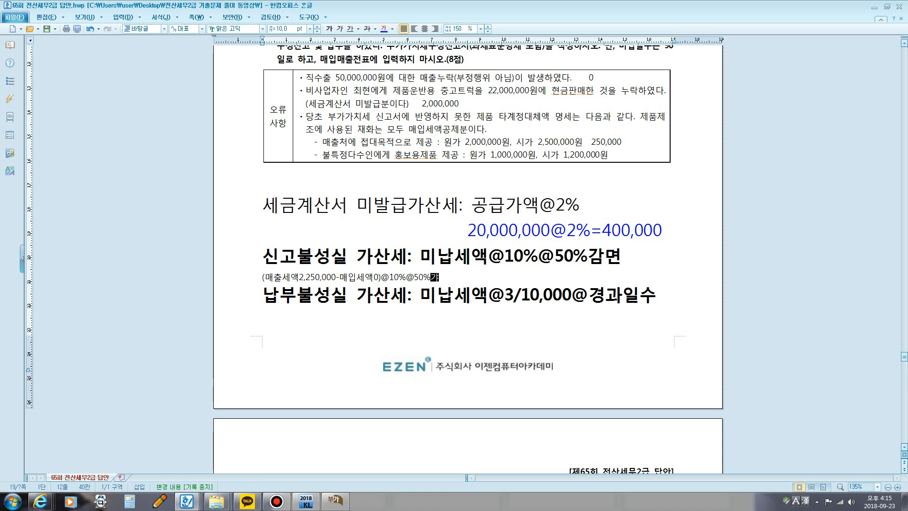
{"action": "type", "text": "as="}
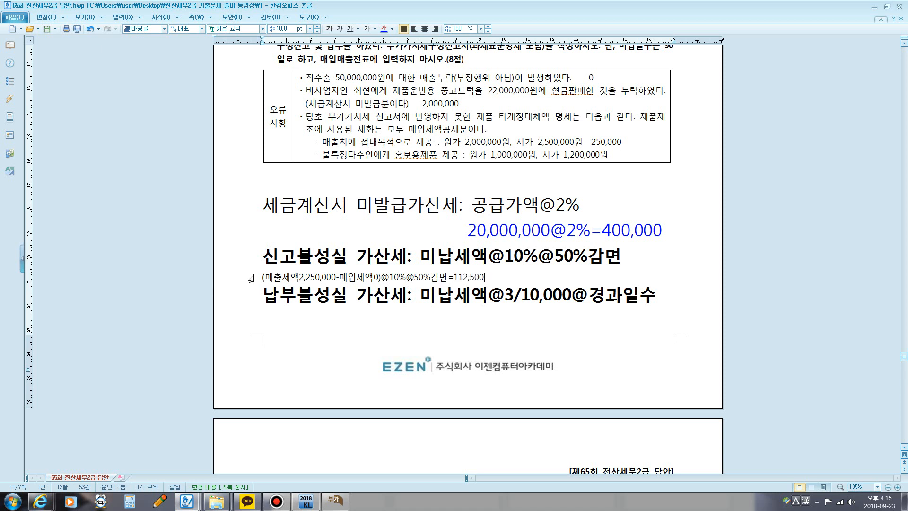
Step: Format the whole 신고불성실 가산세 calculation line in blue at 15 pt
{"action": "left_click_drag", "start_coordinate": [260, 277], "coordinate": [508, 282]}
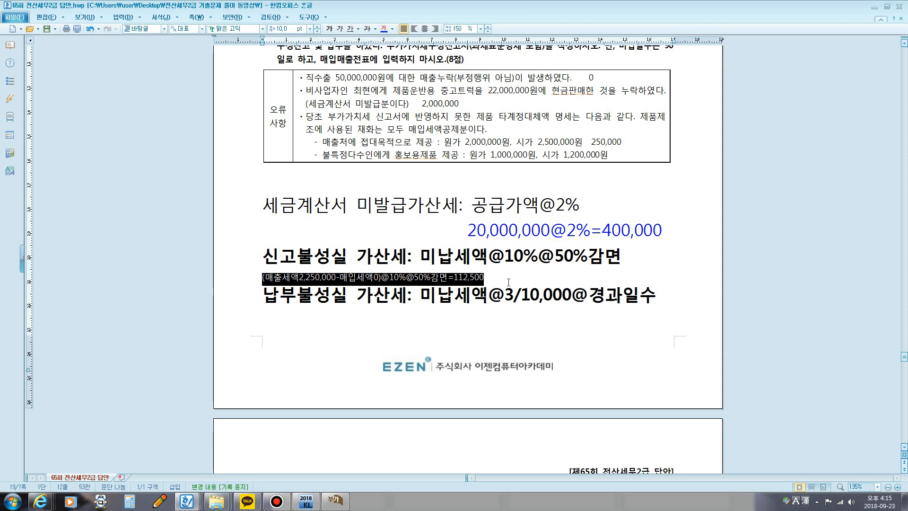
{"action": "left_click", "coordinate": [383, 29]}
{"action": "left_click", "coordinate": [291, 29]}
{"action": "type", "text": "20"}
{"action": "key", "text": "Return"}
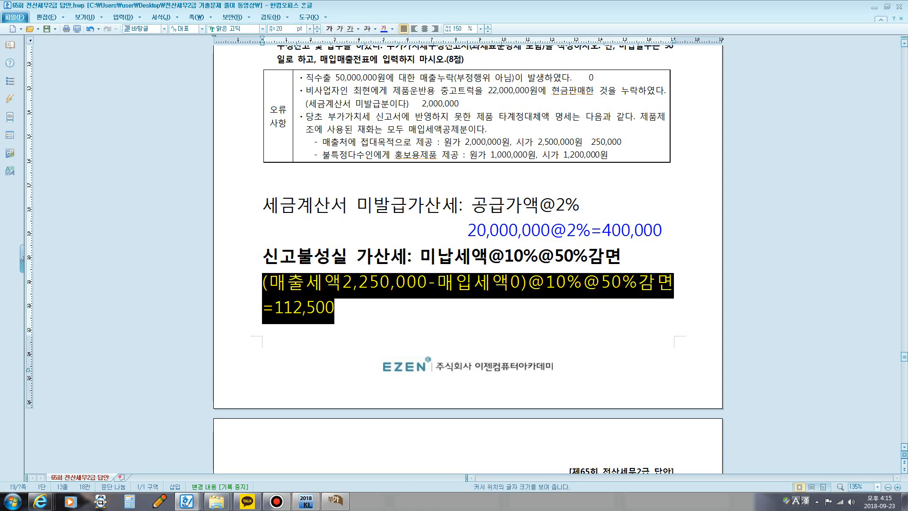
{"action": "left_click", "coordinate": [284, 29]}
{"action": "type", "text": "15"}
{"action": "key", "text": "Return"}
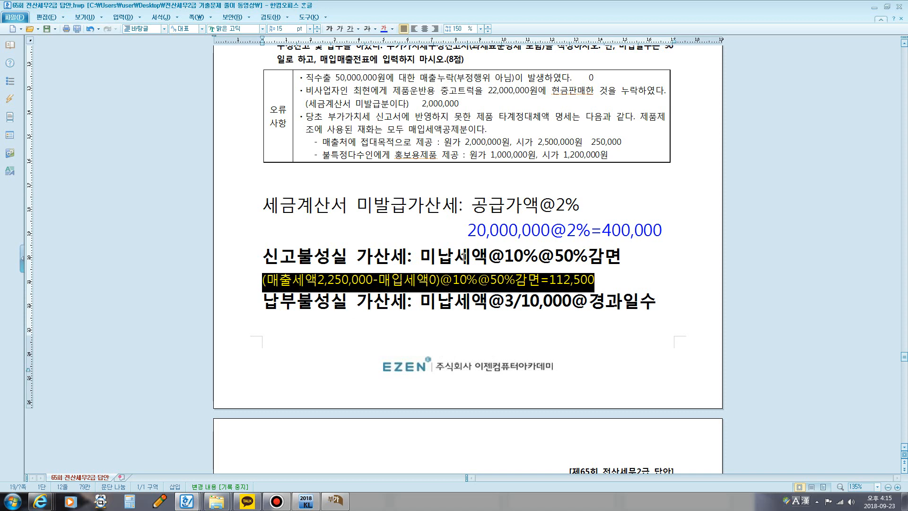
Step: Copy (매출세액2,250,000-매입세액0) to the start of the following page and append @3/10,000@ for the 납부불성실 가산세
{"action": "scroll", "coordinate": [516, 282], "scroll_direction": "down", "scroll_amount": 5}
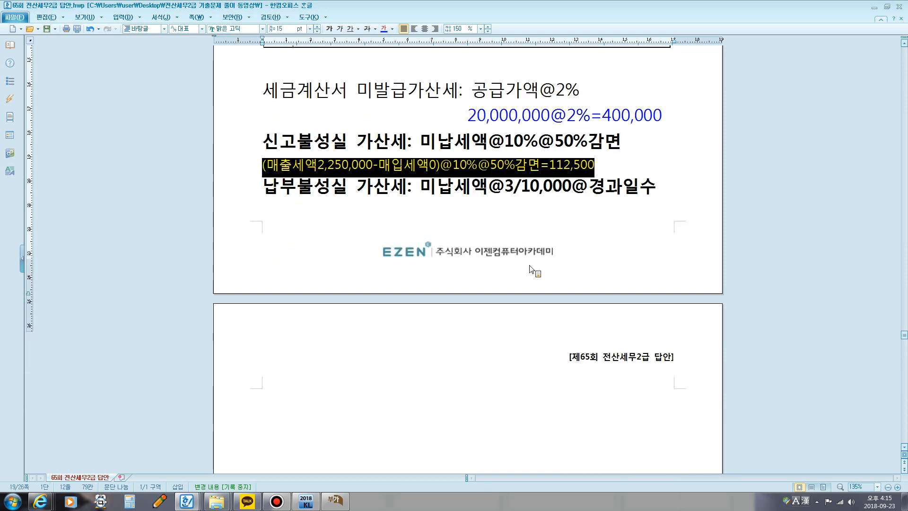
{"action": "left_click", "coordinate": [307, 265]}
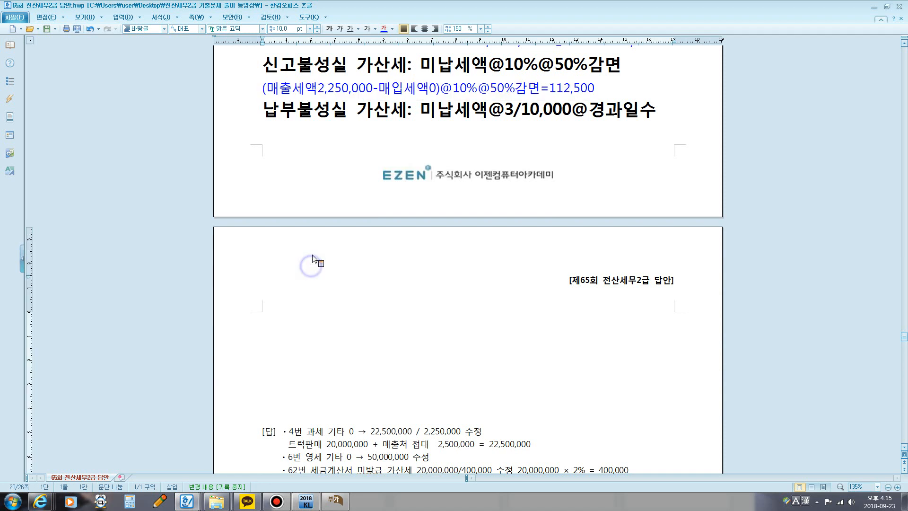
{"action": "left_click_drag", "start_coordinate": [262, 88], "coordinate": [439, 88]}
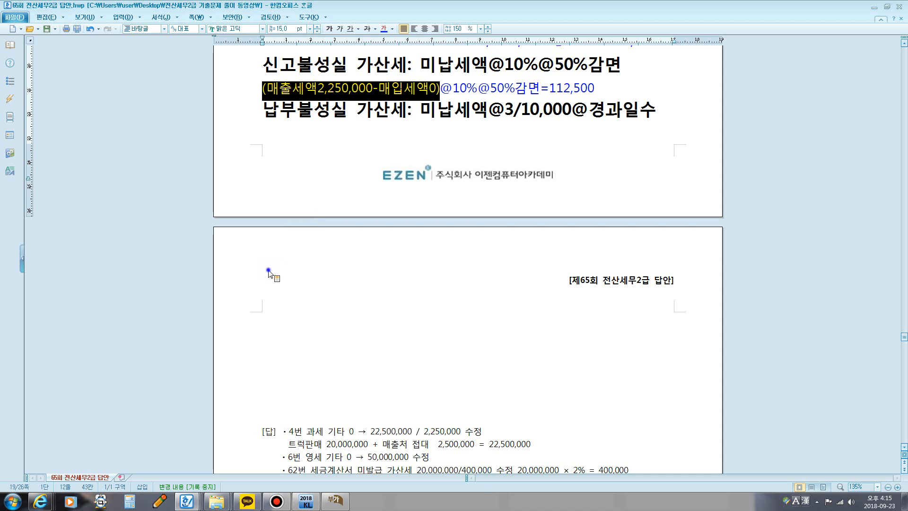
{"action": "left_click_drag", "start_coordinate": [268, 274], "coordinate": [299, 265]}
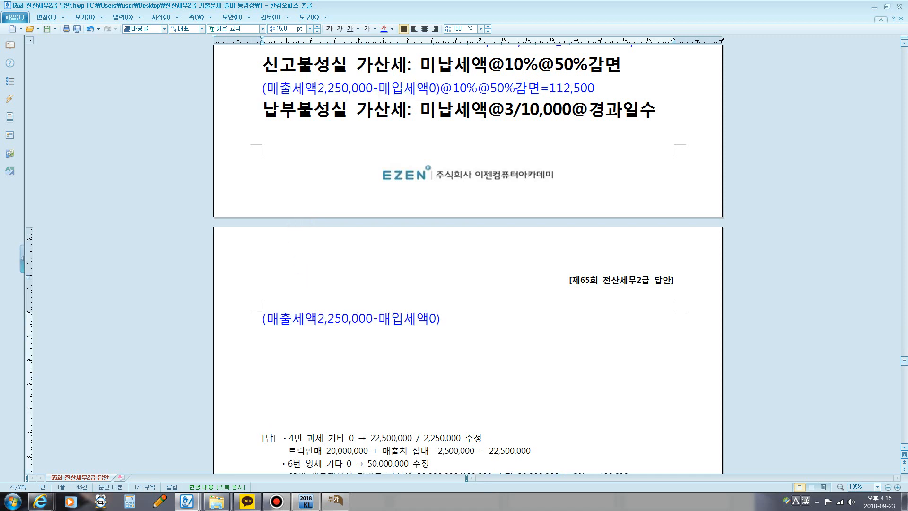
{"action": "type", "text": "@3/10,000@"}
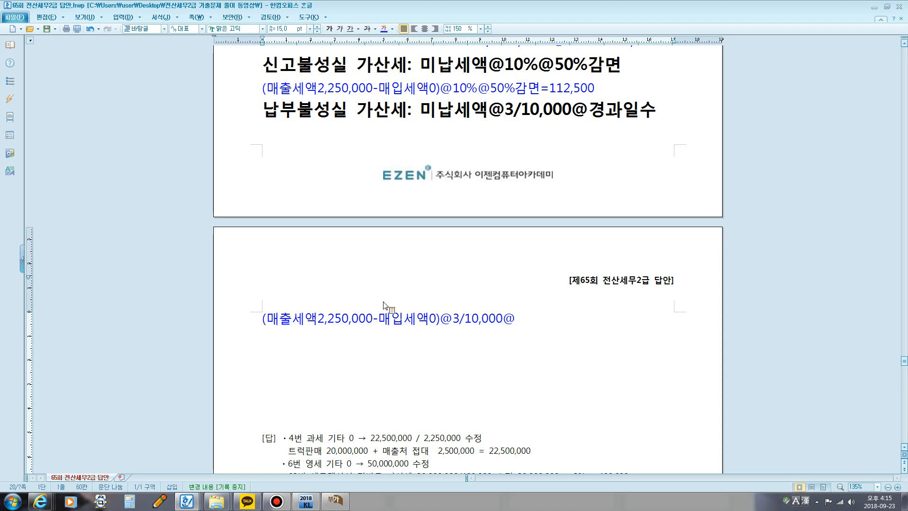
Step: Check the filing dates and 미납일수 in question [2], and append 90일 to the 납부불성실 가산세 calculation
{"action": "scroll", "coordinate": [442, 255], "scroll_direction": "up", "scroll_amount": 2}
{"action": "scroll", "coordinate": [442, 255], "scroll_direction": "up", "scroll_amount": 6}
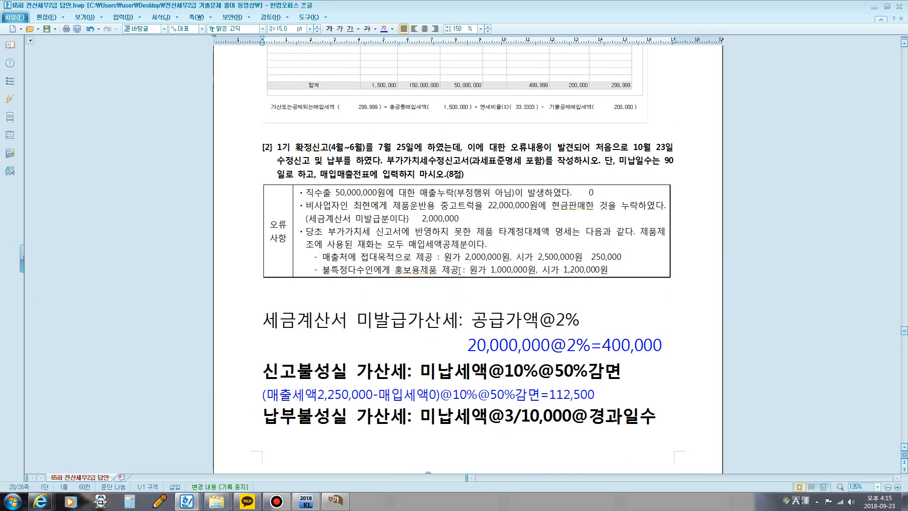
{"action": "left_click_drag", "start_coordinate": [374, 147], "coordinate": [406, 148]}
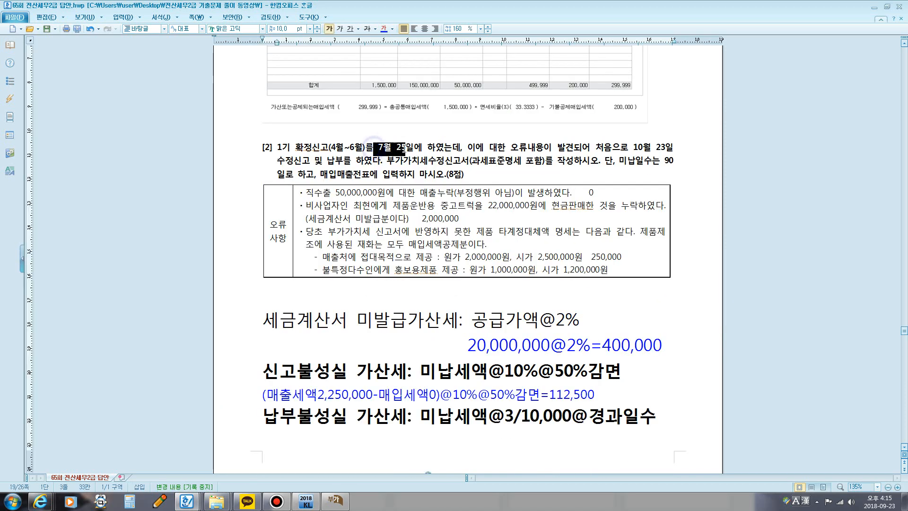
{"action": "left_click_drag", "start_coordinate": [634, 148], "coordinate": [674, 151]}
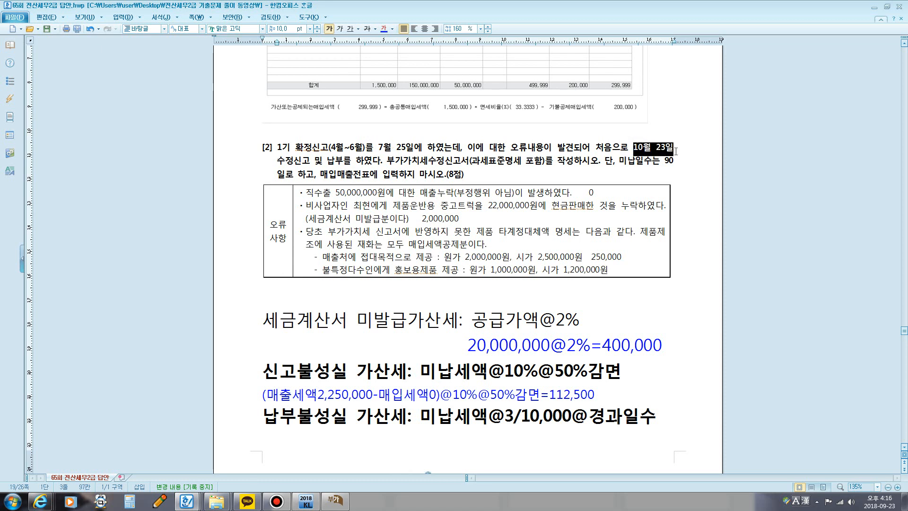
{"action": "left_click_drag", "start_coordinate": [664, 164], "coordinate": [676, 162]}
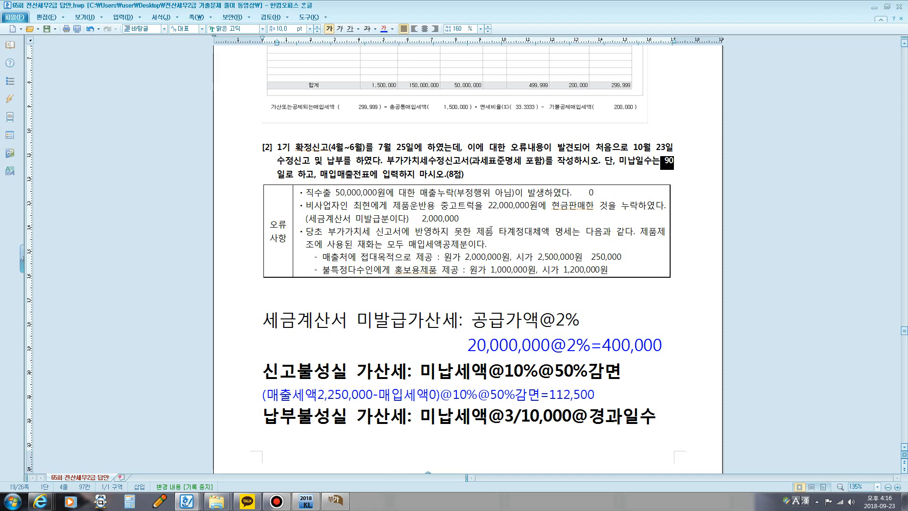
{"action": "scroll", "coordinate": [487, 230], "scroll_direction": "down", "scroll_amount": 6}
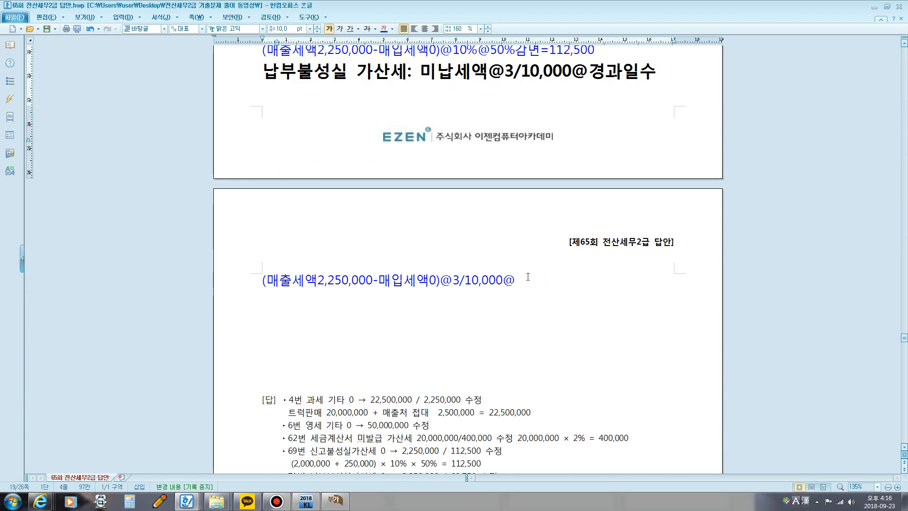
{"action": "left_click", "coordinate": [516, 281]}
{"action": "type", "text": "90"}
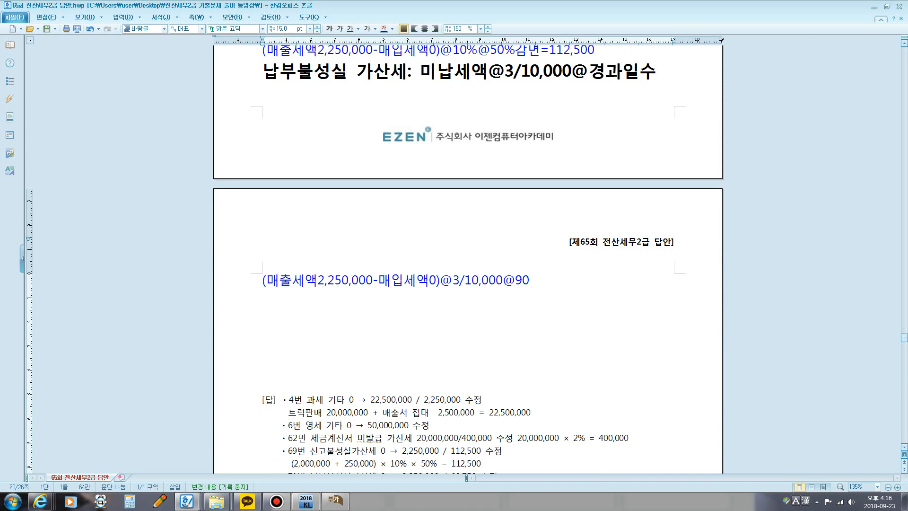
{"action": "type", "text": "이ㄹ"}
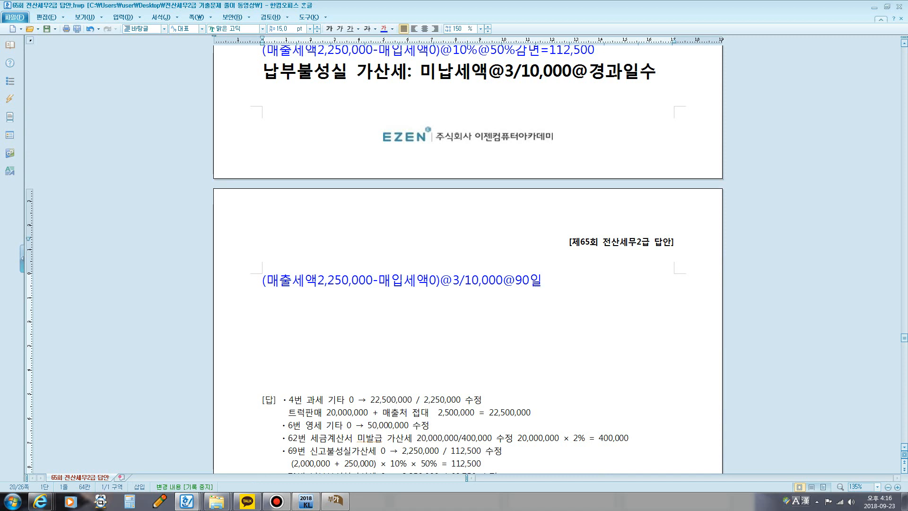
{"action": "type", "text": "=60,"}
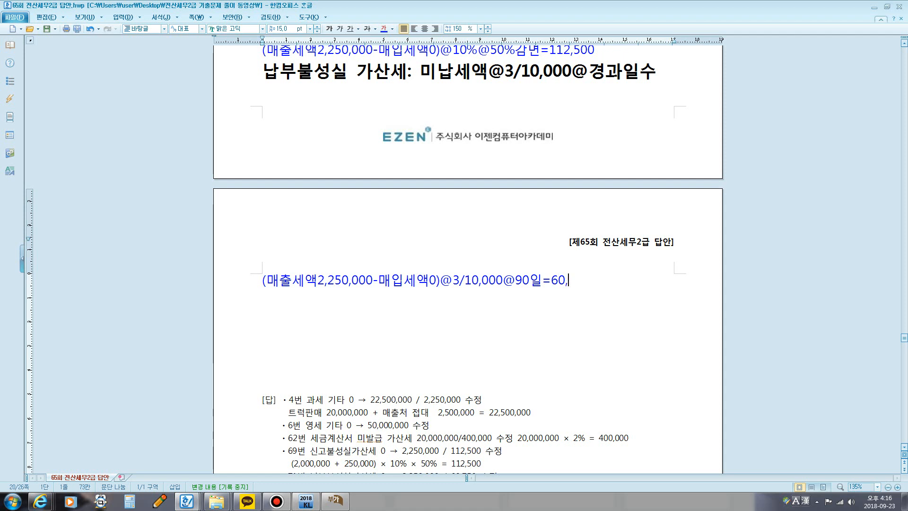
{"action": "type", "text": "750"}
Step: Finish the 납부불성실 가산세 calculation with =60,750 and start new lines beneath it
{"action": "key", "text": "Return"}
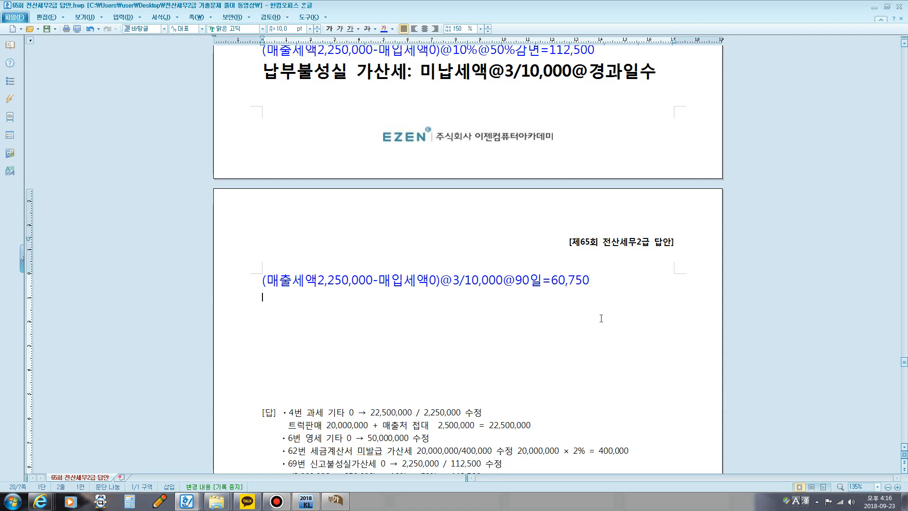
{"action": "key", "text": "Return"}
Step: Write the heading 영세율과세표준신고불성실가산세: below the 납부불성실 가산세 calculation
{"action": "scroll", "coordinate": [605, 313], "scroll_direction": "up", "scroll_amount": 3}
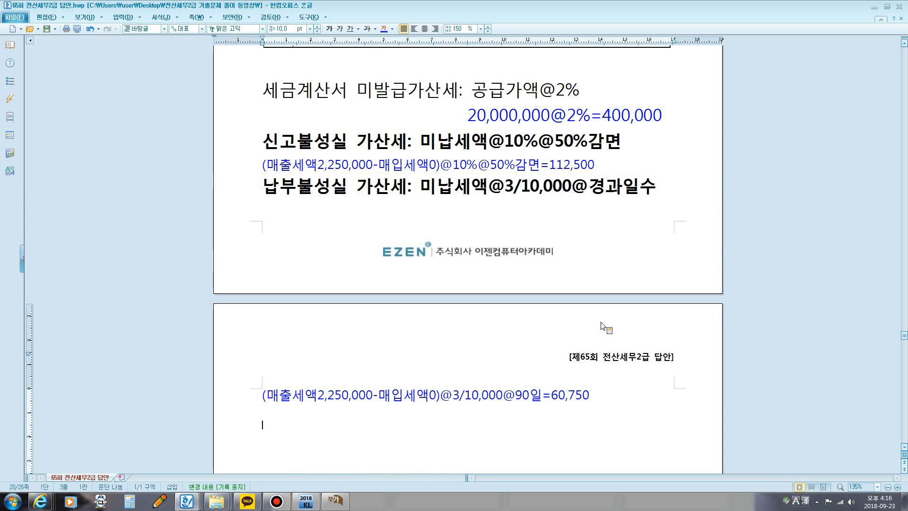
{"action": "scroll", "coordinate": [618, 338], "scroll_direction": "down", "scroll_amount": 2}
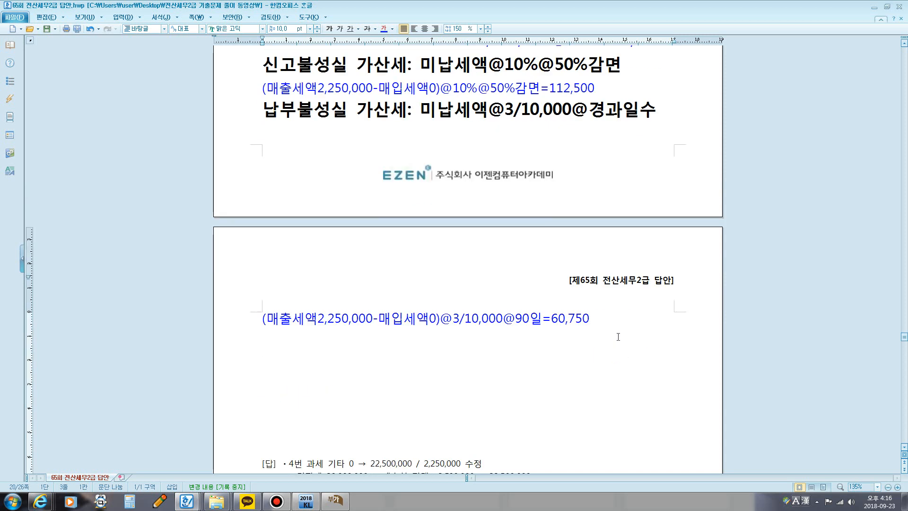
{"action": "left_click", "coordinate": [618, 336]}
{"action": "type", "text": "ㅇ"}
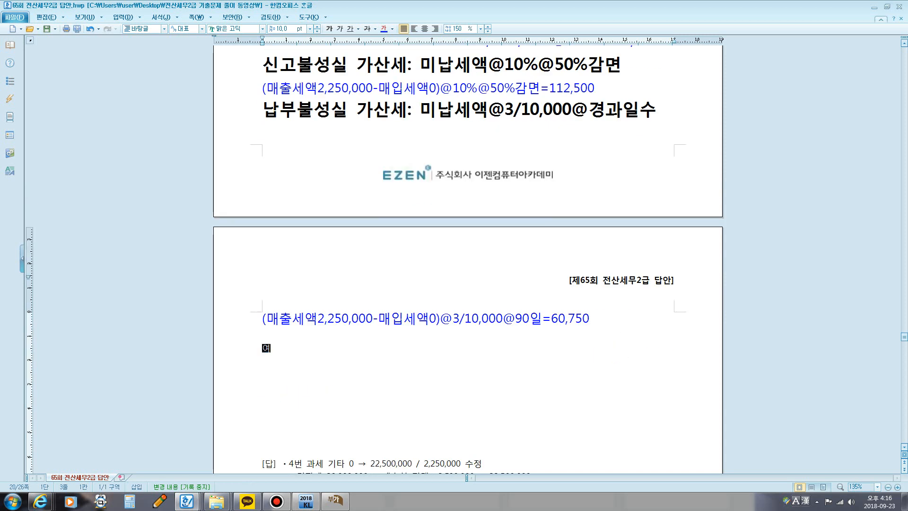
{"action": "type", "text": "영세율과세표준신ㄱ"}
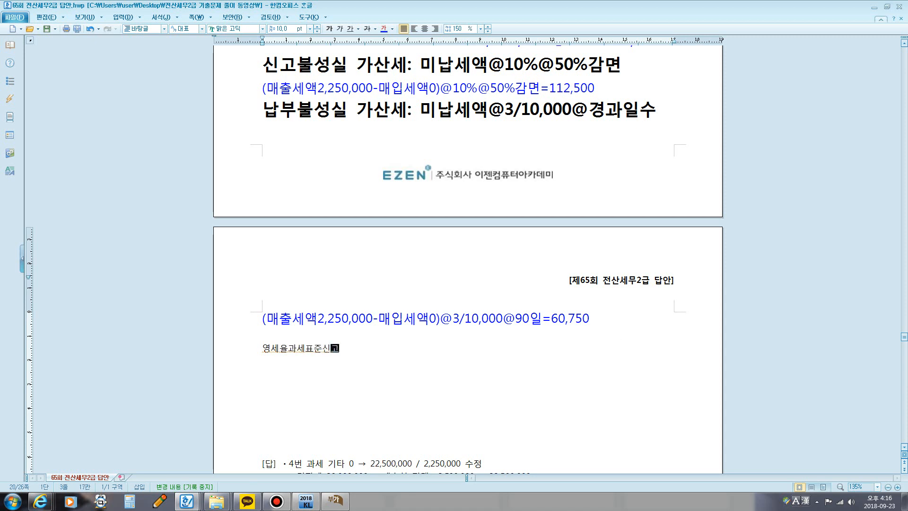
{"action": "type", "text": "불성실가사산세"}
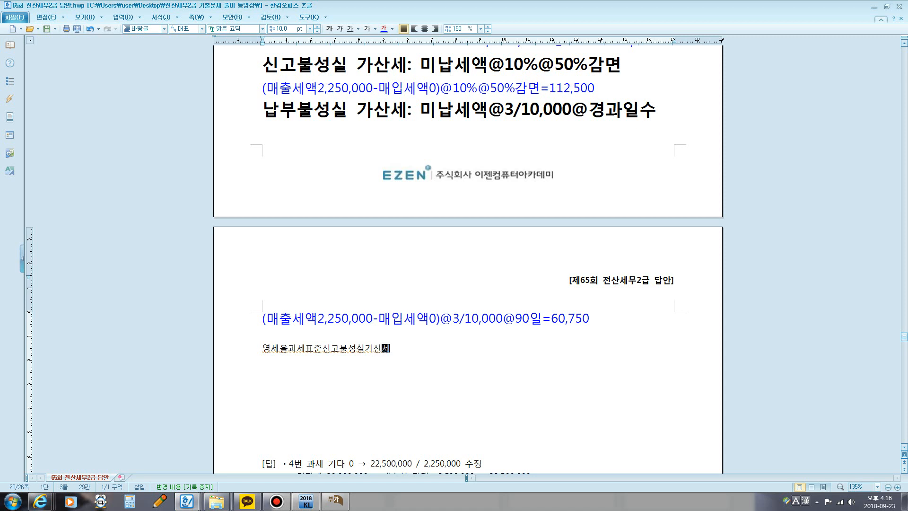
{"action": "type", "text": ":"}
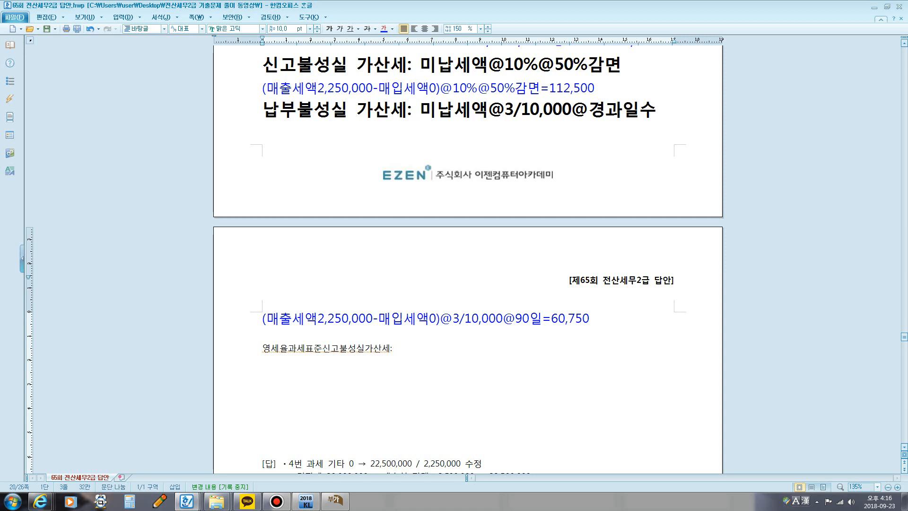
Step: Format the 영세율과세표준신고불성실가산세: heading in bold at 15 pt
{"action": "left_click_drag", "start_coordinate": [411, 356], "coordinate": [411, 355]}
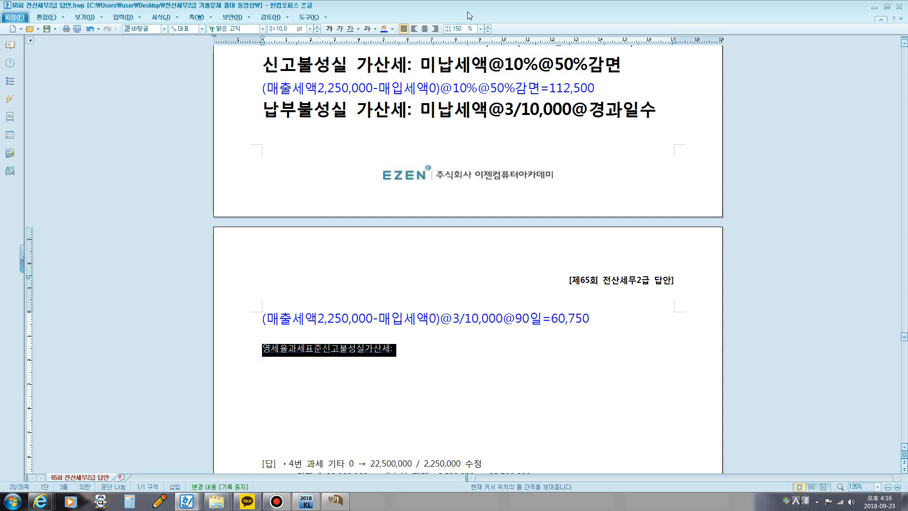
{"action": "left_click", "coordinate": [285, 28]}
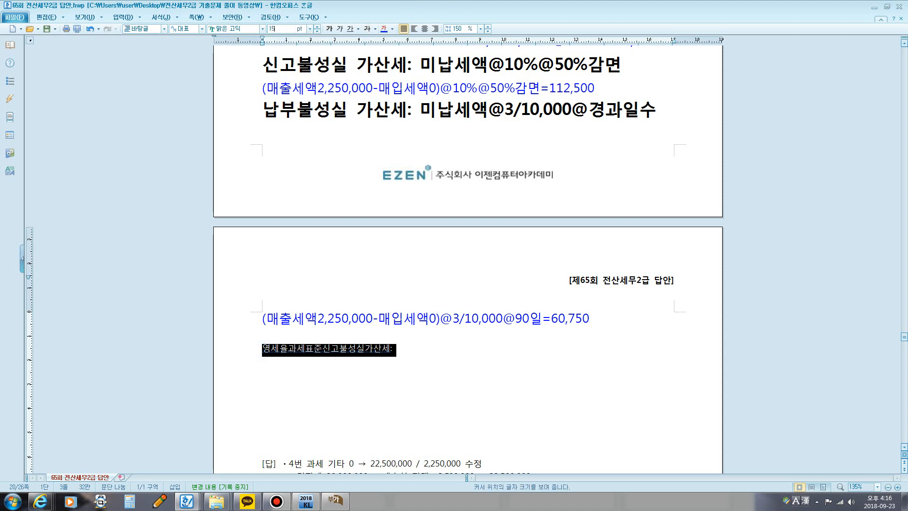
{"action": "key", "text": "Return"}
{"action": "left_click", "coordinate": [328, 29]}
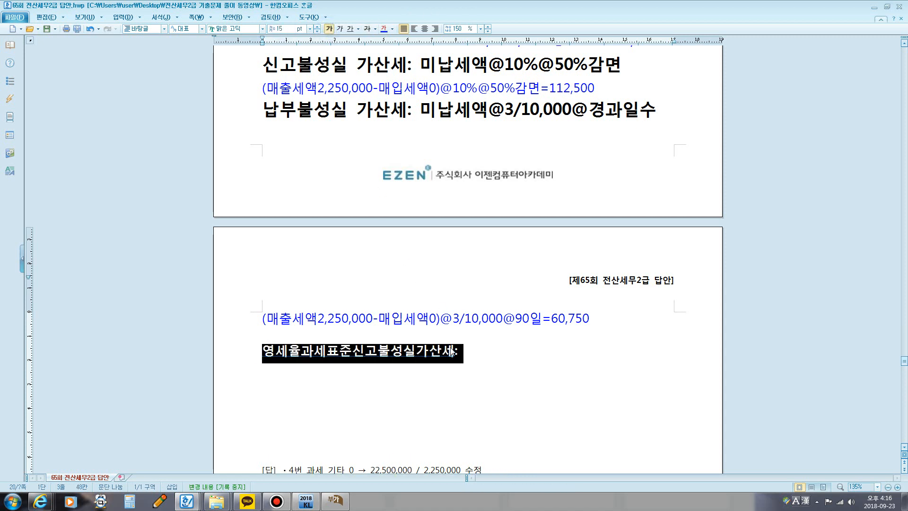
{"action": "left_click", "coordinate": [468, 351]}
{"action": "type", "text": "공"}
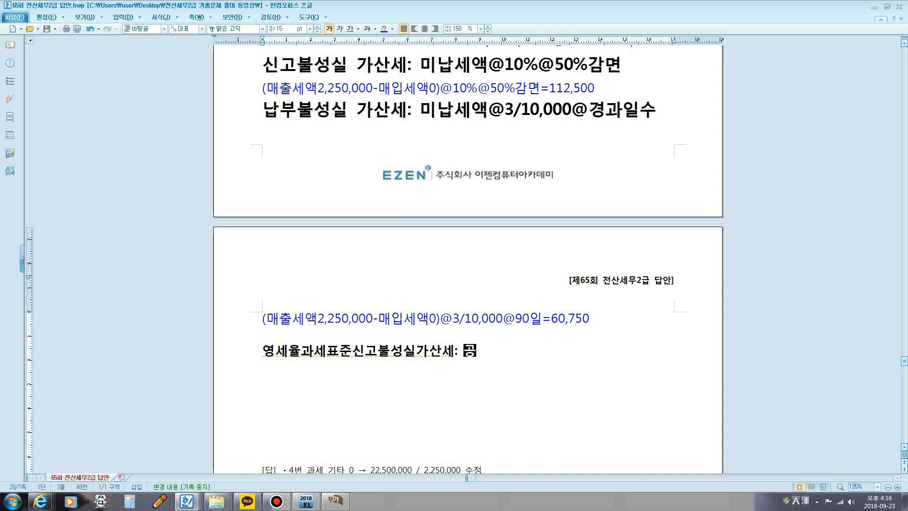
{"action": "type", "text": "급가액@"}
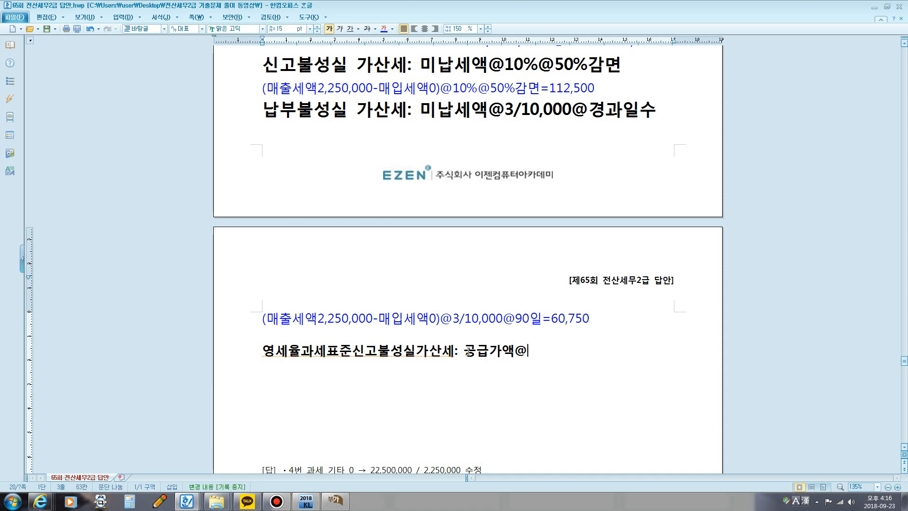
{"action": "type", "text": "0.5%@50"}
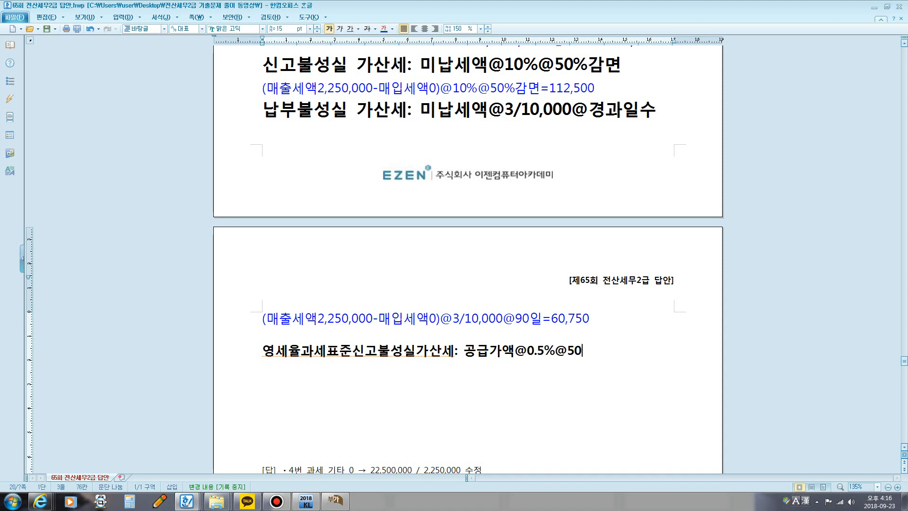
{"action": "type", "text": "%감면"}
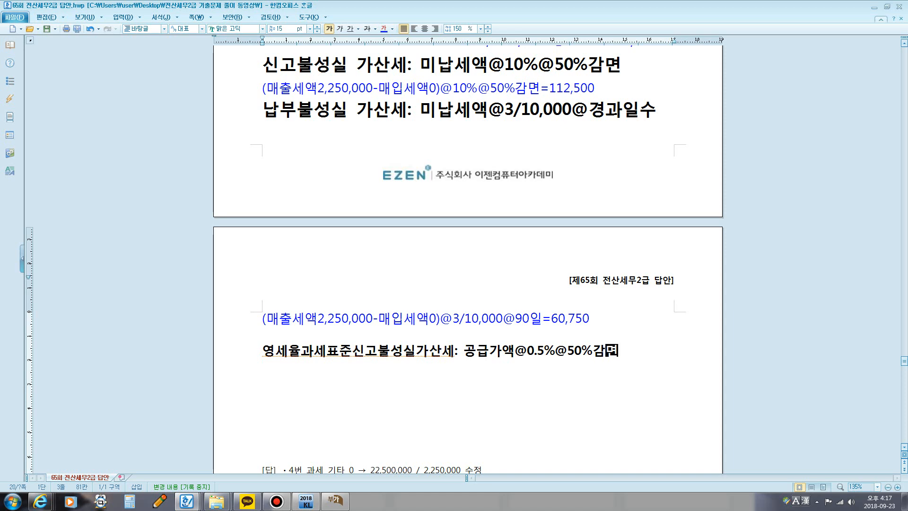
{"action": "key", "text": "Return"}
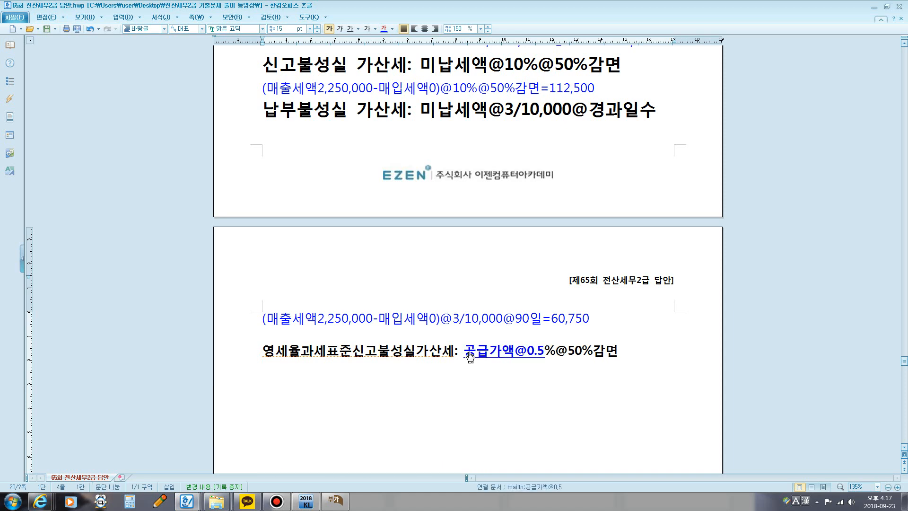
Step: Check the 직수출 매출누락 amount in question [2] and mark it temporarily with the screen pen
{"action": "scroll", "coordinate": [473, 353], "scroll_direction": "up", "scroll_amount": 5}
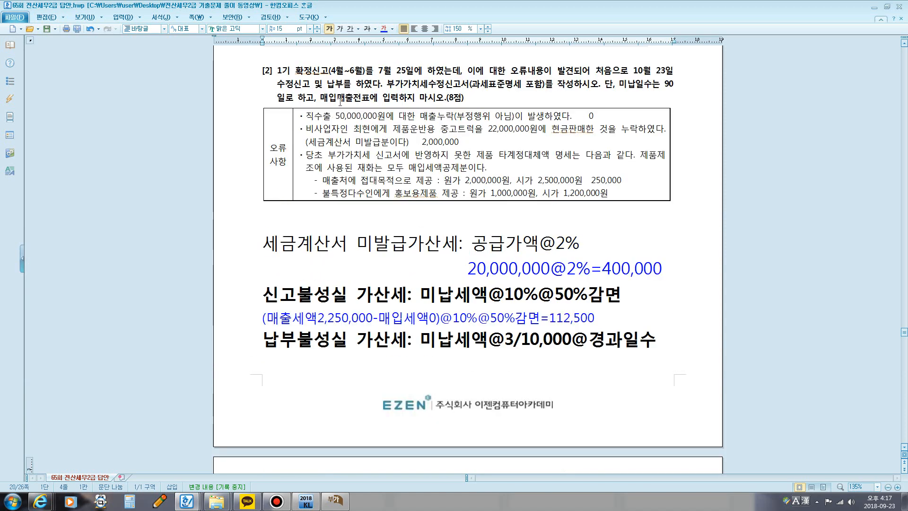
{"action": "scroll", "coordinate": [340, 102], "scroll_direction": "down", "scroll_amount": 2}
{"action": "scroll", "coordinate": [350, 132], "scroll_direction": "up", "scroll_amount": 2}
{"action": "key", "text": "F12"}
{"action": "mouse_move", "coordinate": [331, 124]}
{"action": "left_mouse_down"}
{"action": "mouse_move", "coordinate": [331, 109]}
{"action": "mouse_move", "coordinate": [373, 109]}
{"action": "mouse_move", "coordinate": [378, 124]}
{"action": "mouse_move", "coordinate": [306, 126]}
{"action": "left_mouse_up"}
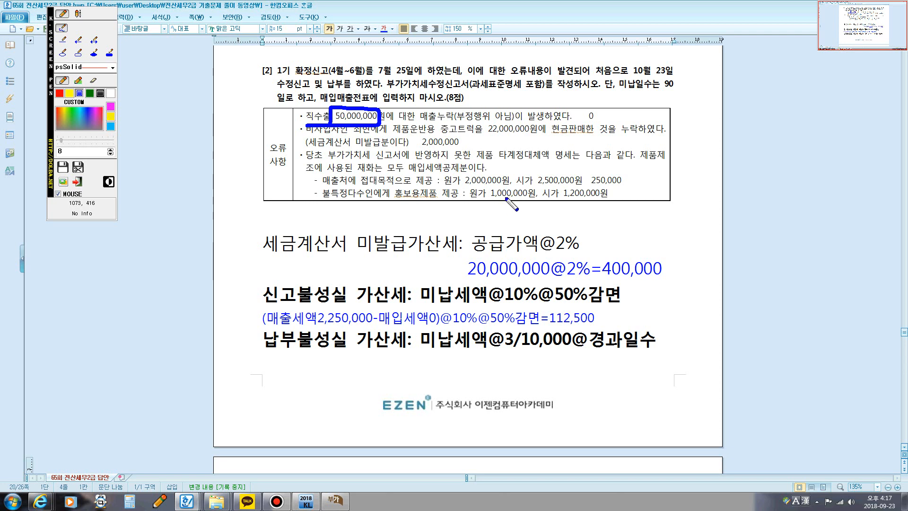
{"action": "key", "text": "F12"}
{"action": "scroll", "coordinate": [356, 236], "scroll_direction": "down", "scroll_amount": 8}
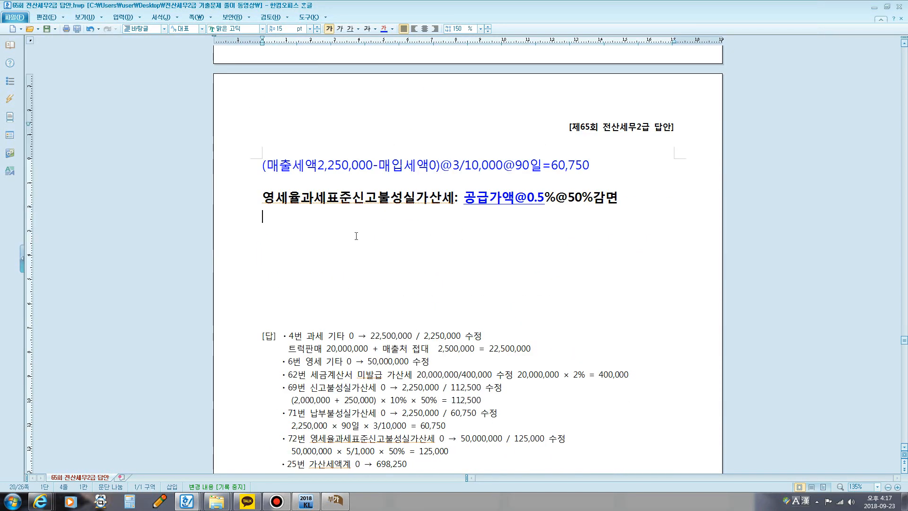
{"action": "type", "text": "50,000,000@"}
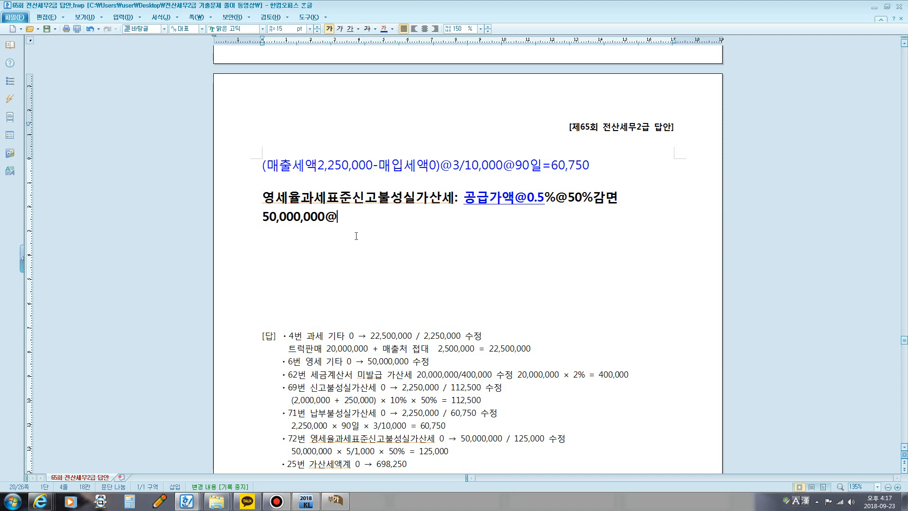
{"action": "type", "text": "0.5%@50%감면="}
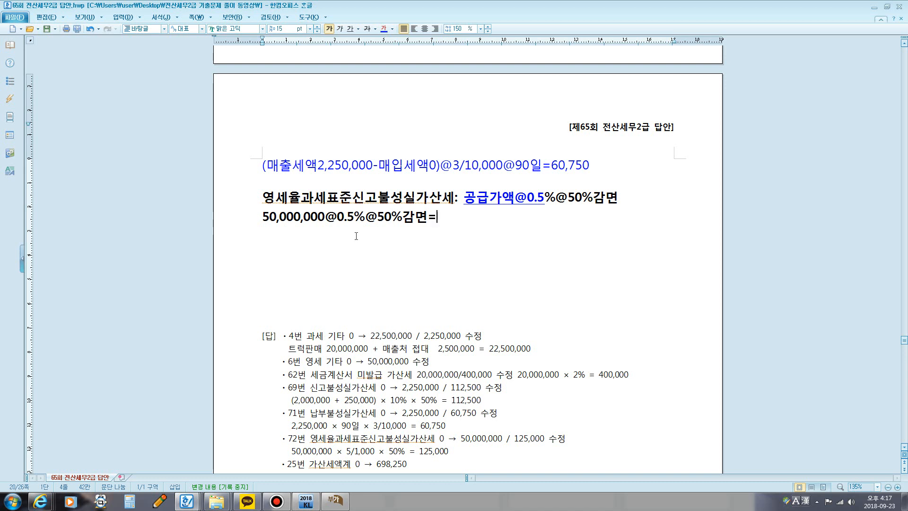
{"action": "type", "text": "125,000"}
Step: Colour the 영세율과세표준신고불성실가산세 calculation line blue
{"action": "left_click_drag", "start_coordinate": [263, 216], "coordinate": [482, 218]}
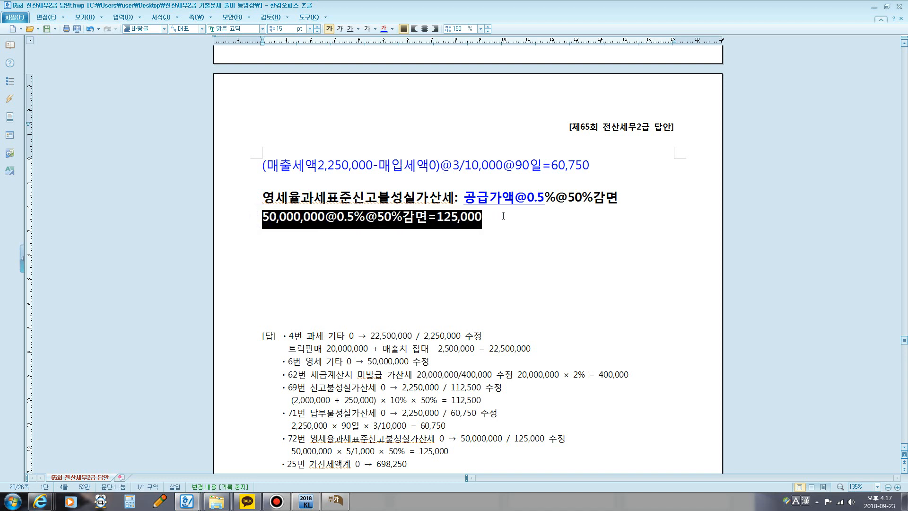
{"action": "left_click", "coordinate": [383, 28]}
{"action": "left_click", "coordinate": [529, 236]}
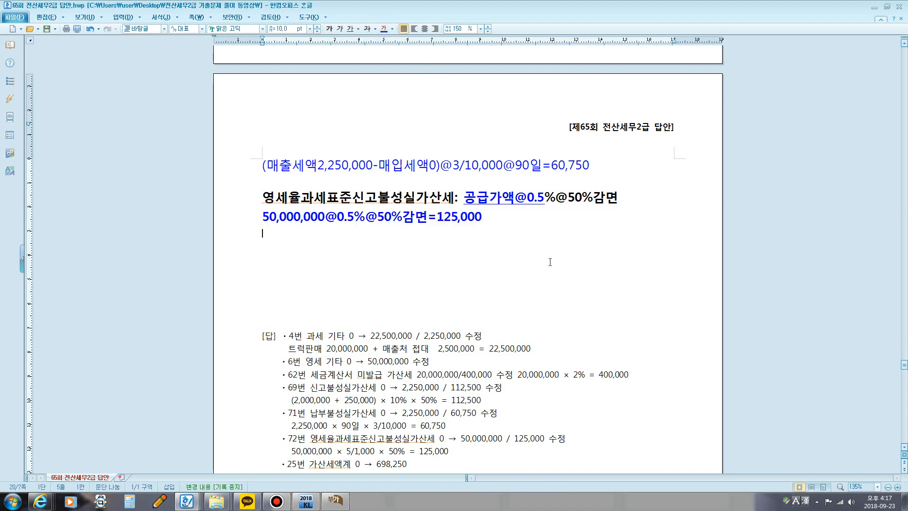
Step: Switch to the 부가가치세신고서 in KcLep and open the 가산세명세 for line 25 of the 수정신고금액, at row 62 미발급 등
{"action": "left_click", "coordinate": [335, 500]}
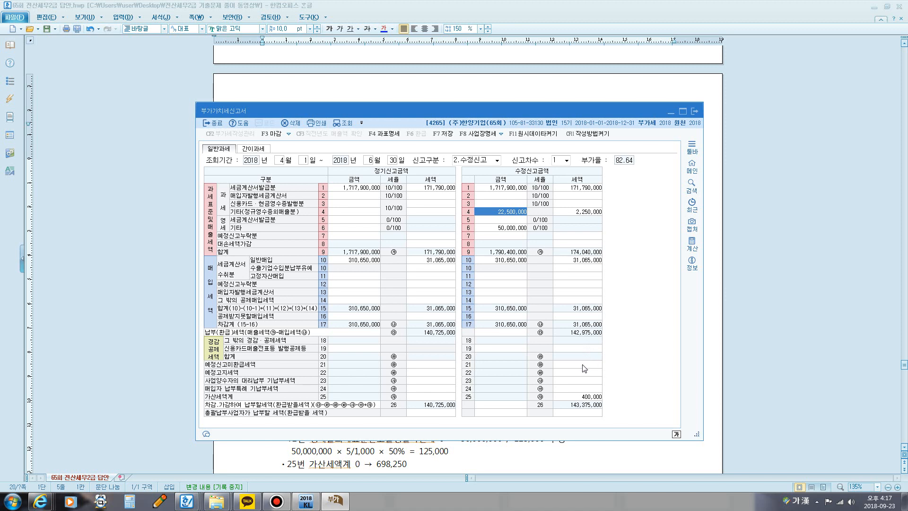
{"action": "left_click", "coordinate": [584, 397]}
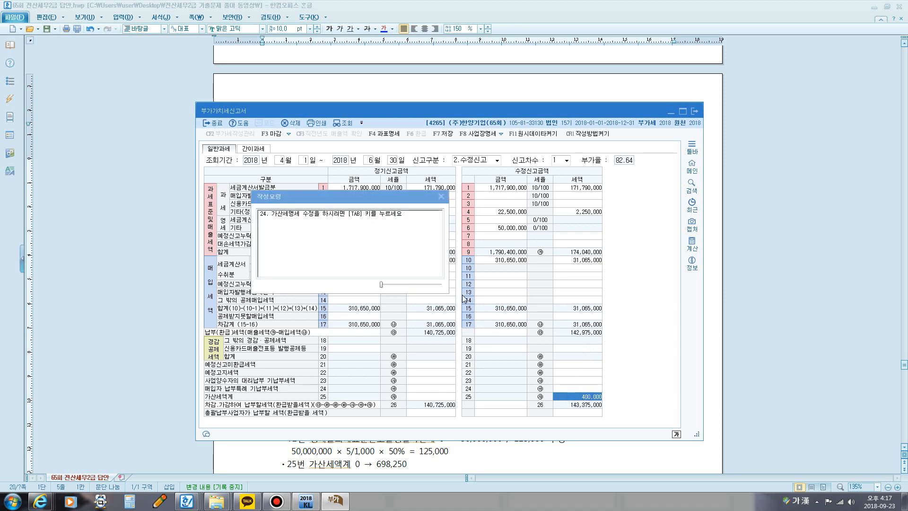
{"action": "key", "text": "Tab"}
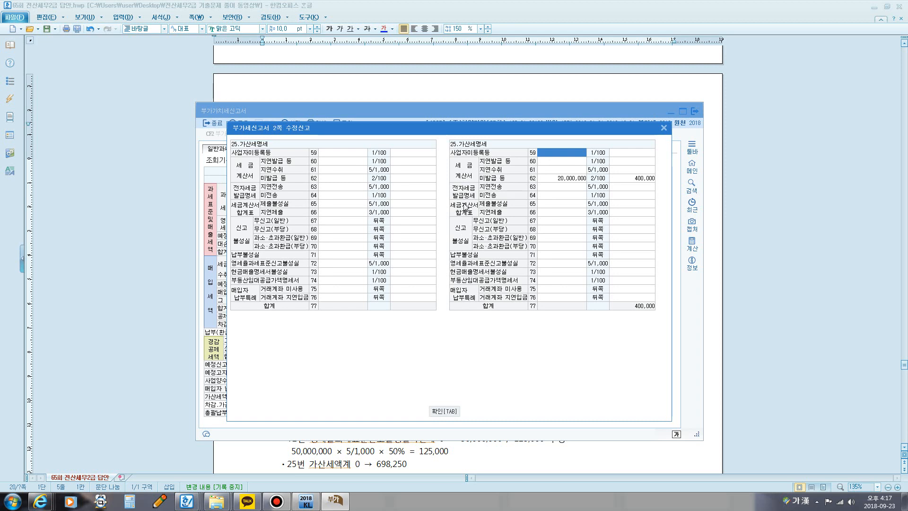
{"action": "left_click", "coordinate": [567, 183]}
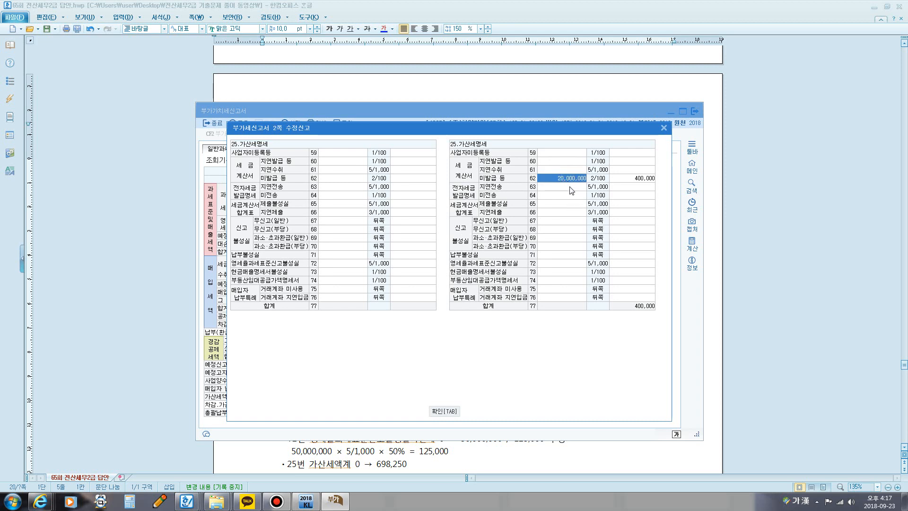
Step: Examine the 신고불성실, 과소·초과환급(일반) and 납부불성실 rows of the 가산세명세, marking them temporarily with the screen pen
{"action": "key", "text": "F12"}
{"action": "mouse_move", "coordinate": [593, 185]}
{"action": "left_mouse_down"}
{"action": "mouse_move", "coordinate": [587, 177]}
{"action": "mouse_move", "coordinate": [597, 176]}
{"action": "left_mouse_up"}
{"action": "key", "text": "F12"}
{"action": "key", "text": "F12"}
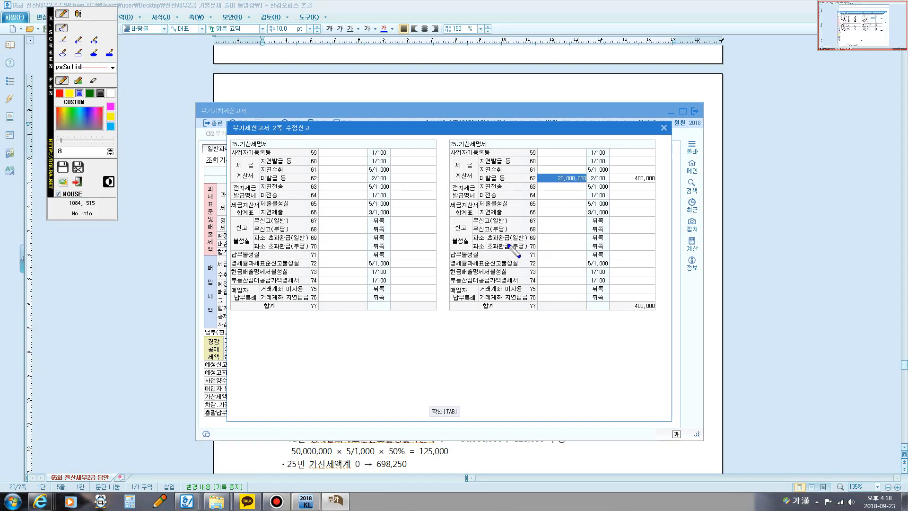
{"action": "mouse_move", "coordinate": [467, 221]}
{"action": "left_mouse_down"}
{"action": "mouse_move", "coordinate": [440, 236]}
{"action": "mouse_move", "coordinate": [468, 226]}
{"action": "mouse_move", "coordinate": [461, 246]}
{"action": "mouse_move", "coordinate": [480, 259]}
{"action": "left_mouse_up"}
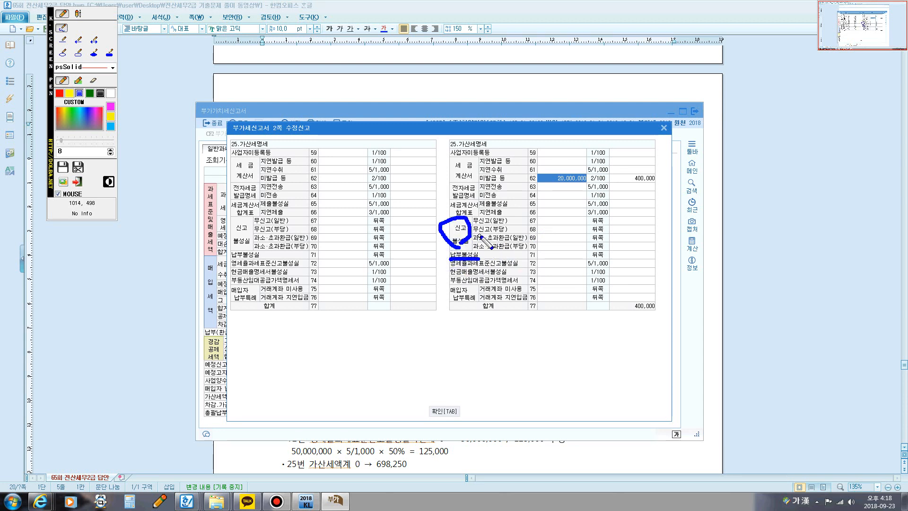
{"action": "mouse_move", "coordinate": [527, 242]}
{"action": "left_mouse_down"}
{"action": "mouse_move", "coordinate": [525, 234]}
{"action": "mouse_move", "coordinate": [532, 239]}
{"action": "left_mouse_up"}
{"action": "mouse_move", "coordinate": [473, 242]}
{"action": "left_mouse_down"}
{"action": "mouse_move", "coordinate": [527, 243]}
{"action": "mouse_move", "coordinate": [526, 253]}
{"action": "mouse_move", "coordinate": [535, 252]}
{"action": "left_mouse_up"}
{"action": "key", "text": "Escape"}
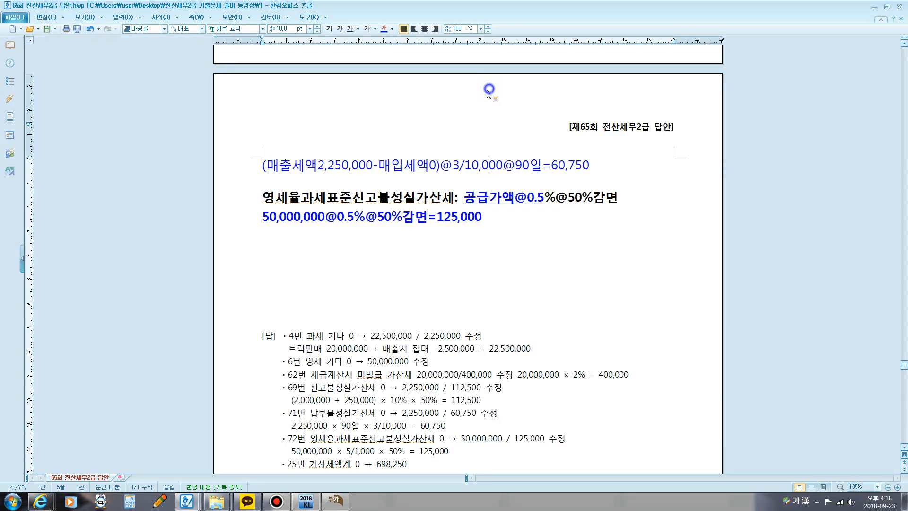
Step: Consult the penalty calculations in the answer document, and fill 수정신고 row 69 과소·초과환급(일반) with amount 2,250,000 and tax 112,500
{"action": "left_click", "coordinate": [490, 89]}
{"action": "scroll", "coordinate": [424, 221], "scroll_direction": "up", "scroll_amount": 3}
{"action": "scroll", "coordinate": [424, 221], "scroll_direction": "up", "scroll_amount": 2}
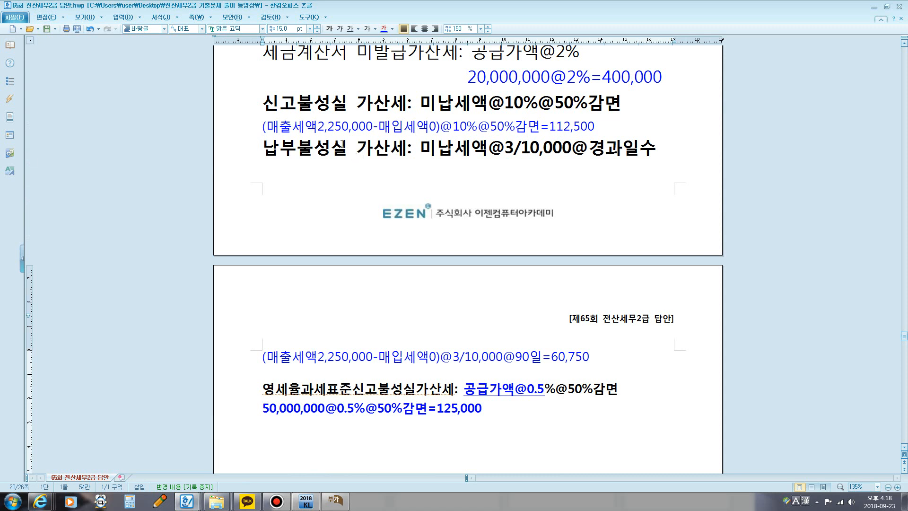
{"action": "left_click", "coordinate": [335, 500]}
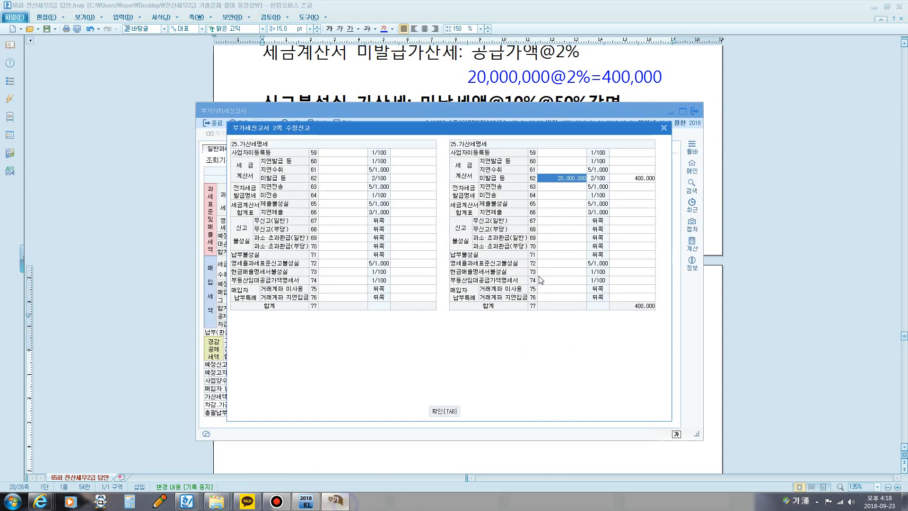
{"action": "left_click", "coordinate": [547, 239]}
{"action": "type", "text": "22"}
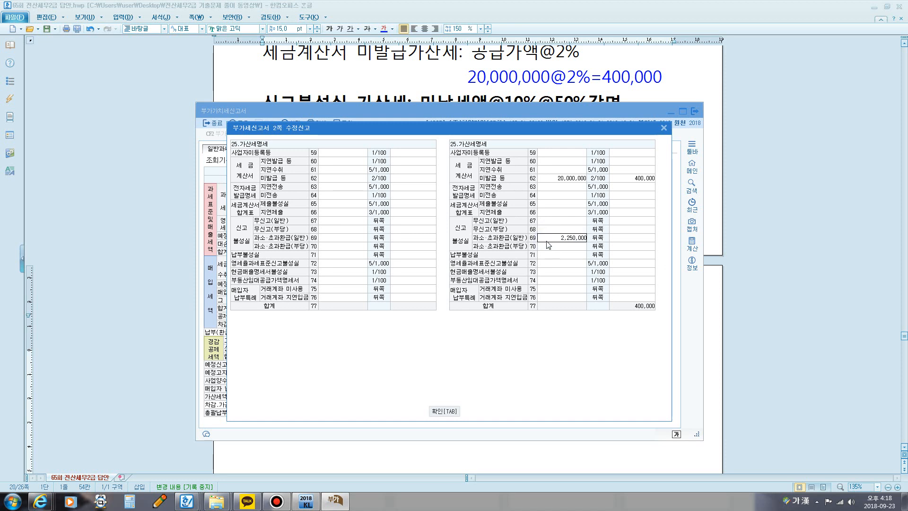
{"action": "key", "text": "Return"}
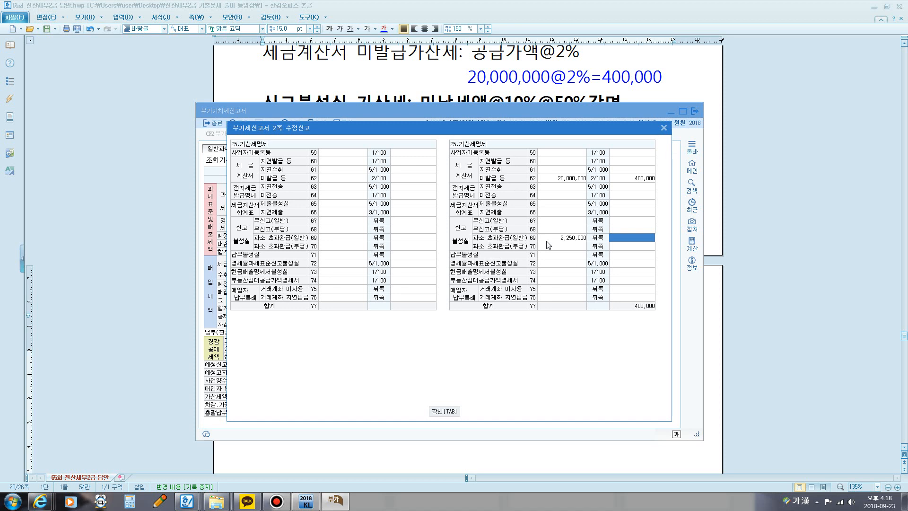
{"action": "type", "text": "112,500"}
{"action": "key", "text": "Return"}
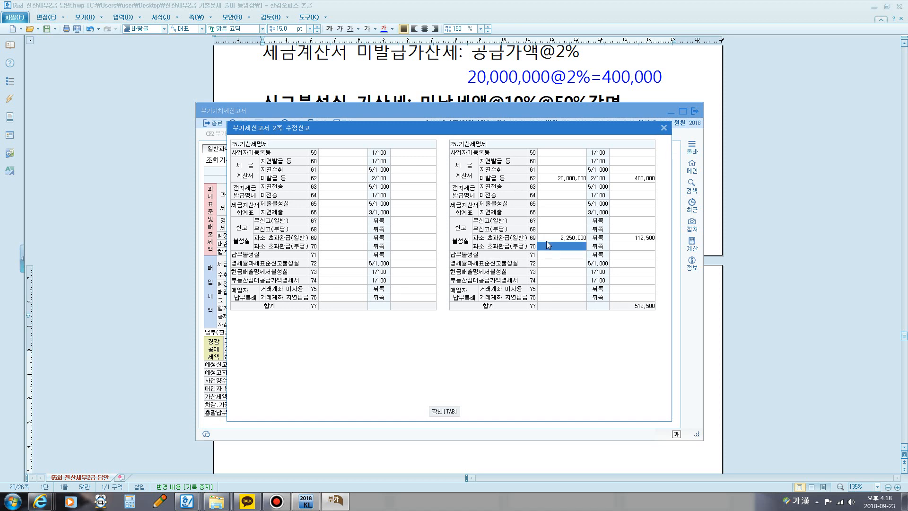
Step: Fill 수정신고 row 71 납부불성실 with amount 2,250,000 and tax 60,750
{"action": "key", "text": "Return"}
{"action": "key", "text": "Return"}
{"action": "type", "text": "228"}
{"action": "key", "text": "Return"}
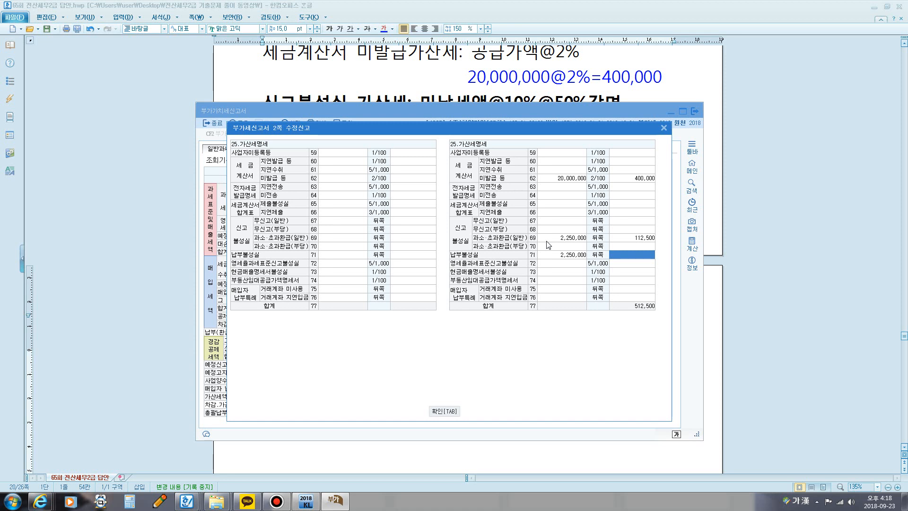
{"action": "type", "text": "60,750"}
{"action": "key", "text": "Return"}
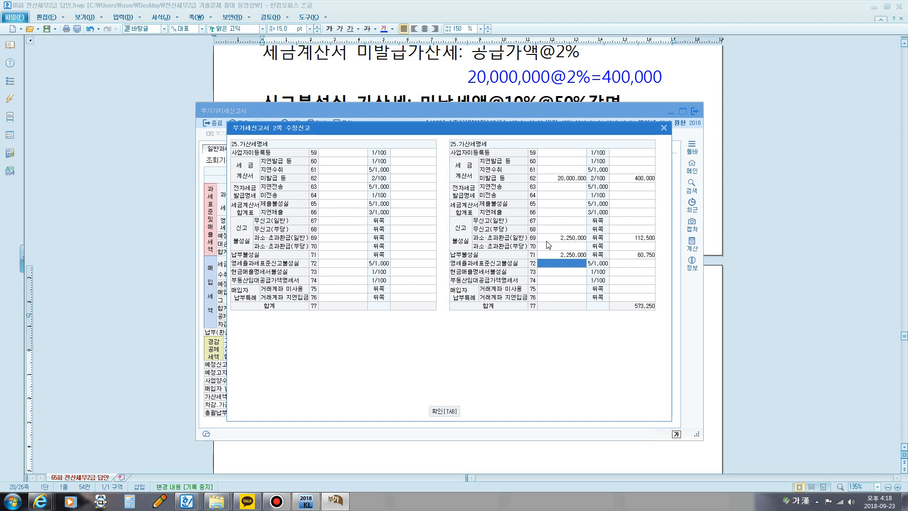
Step: Fill 수정신고 row 72 영세율과세표준신고불성실 with amount 50,000,000 and override its tax with 125,000
{"action": "type", "text": "50,000,000"}
{"action": "key", "text": "Return"}
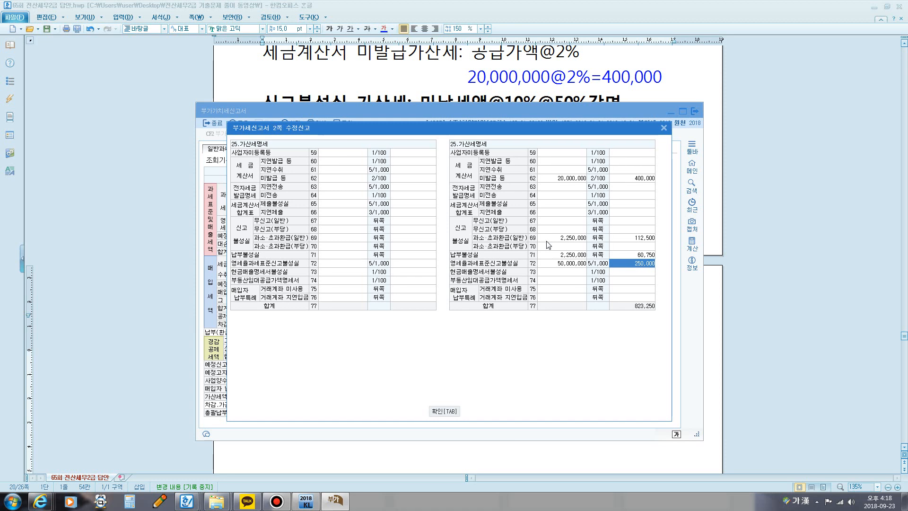
{"action": "key", "text": "Delete"}
{"action": "key", "text": "Return"}
Step: Review the 가산세명세 against the 부가가치세신고서 behind it, close it and move the 부가가치세신고서 window aside
{"action": "left_click_drag", "start_coordinate": [432, 122], "coordinate": [263, 56]}
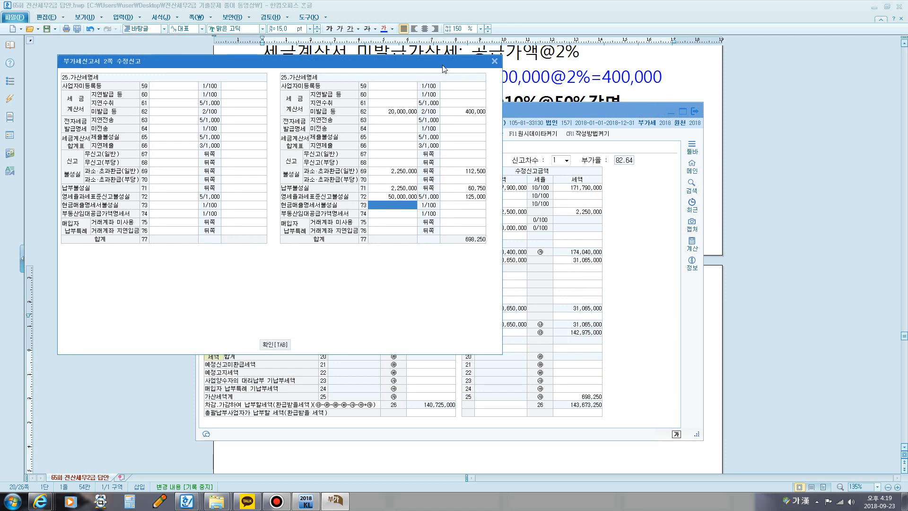
{"action": "left_click_drag", "start_coordinate": [390, 58], "coordinate": [571, 78]}
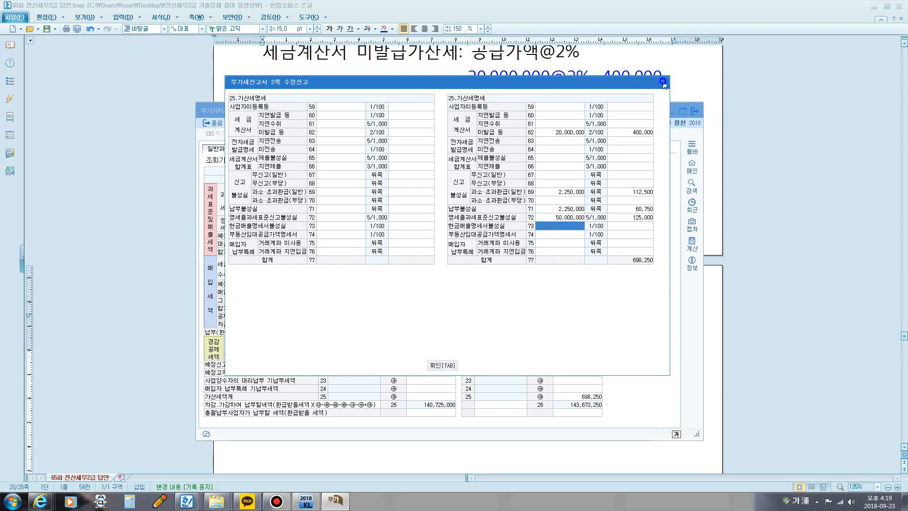
{"action": "left_click", "coordinate": [663, 82]}
{"action": "left_click_drag", "start_coordinate": [411, 109], "coordinate": [227, 34]}
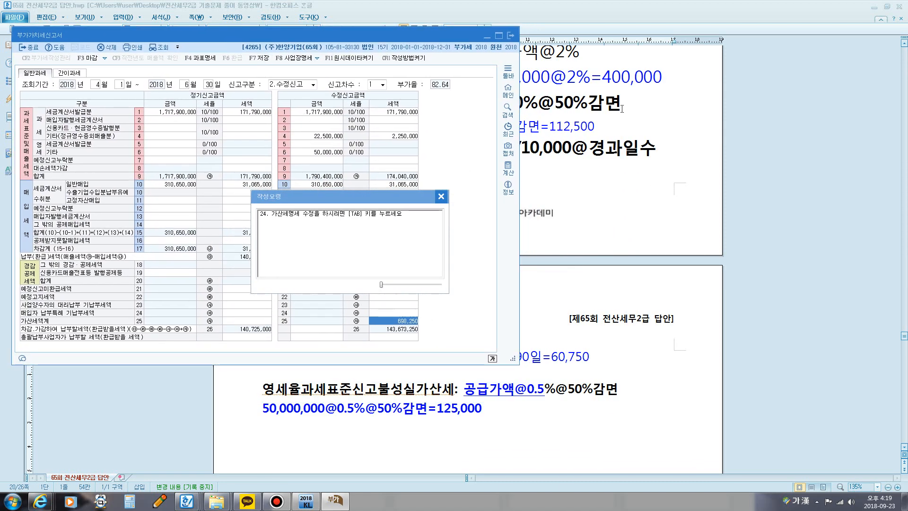
Step: Replace the answer document with the blank 빈 문서 1 beside the 부가가치세신고서, and close the 작성요령 note
{"action": "left_click", "coordinate": [874, 7]}
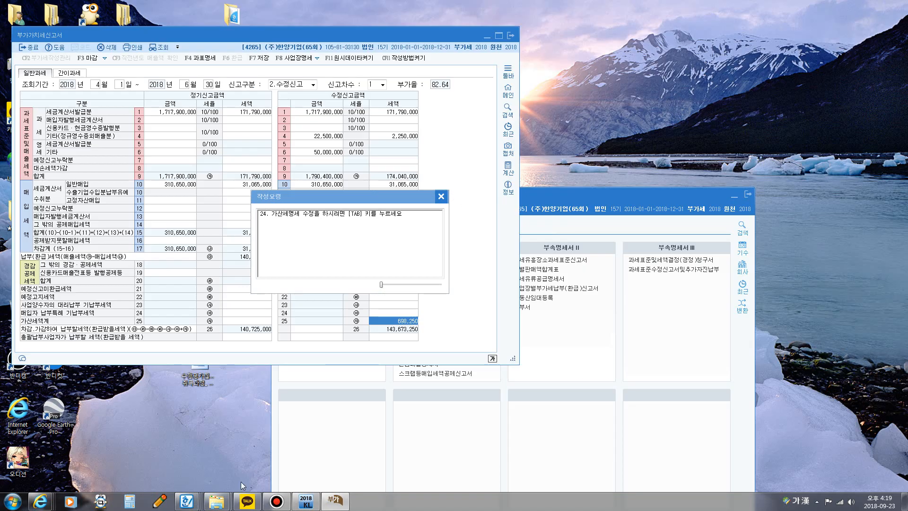
{"action": "left_click", "coordinate": [187, 501]}
{"action": "left_click", "coordinate": [155, 459]}
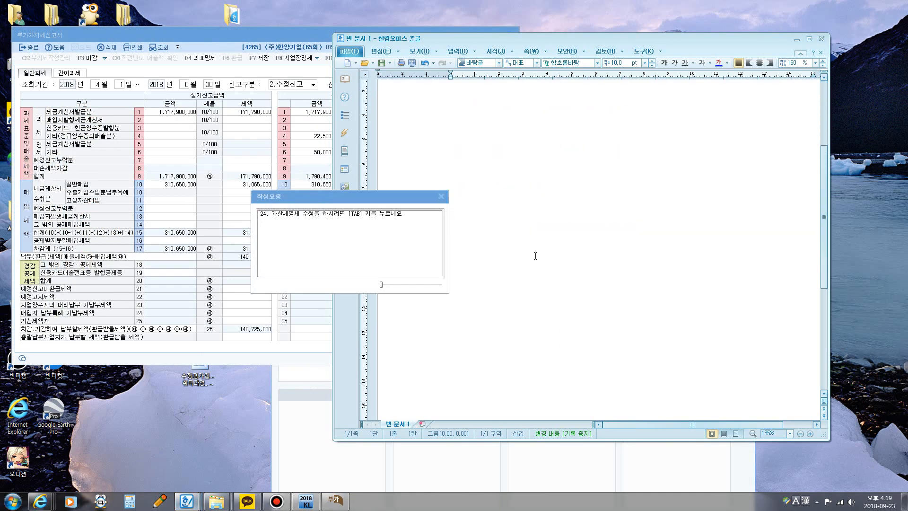
{"action": "left_click", "coordinate": [441, 197]}
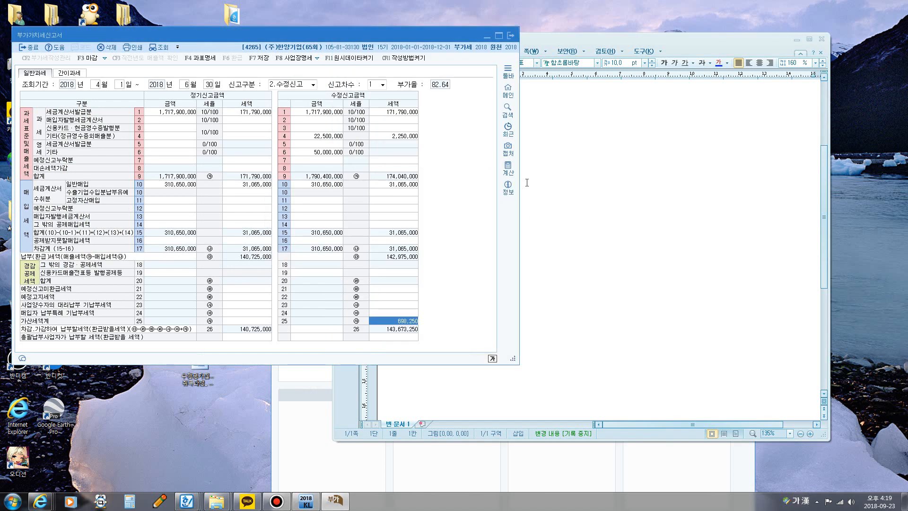
{"action": "left_click_drag", "start_coordinate": [371, 39], "coordinate": [356, 47]}
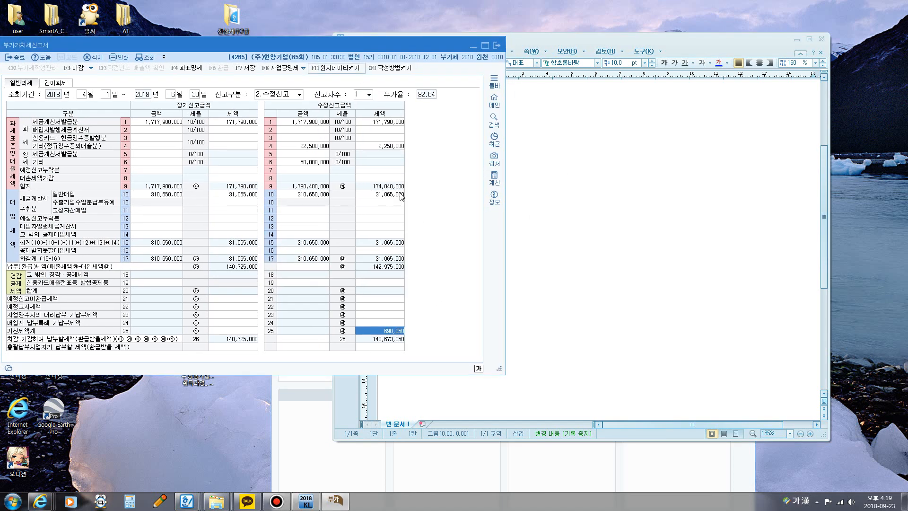
Step: Write the screen-pen text note 세금계산서미발급:공급가액@2% over the blank document, beside the 부가가치세신고서
{"action": "key", "text": "ctrl+F12"}
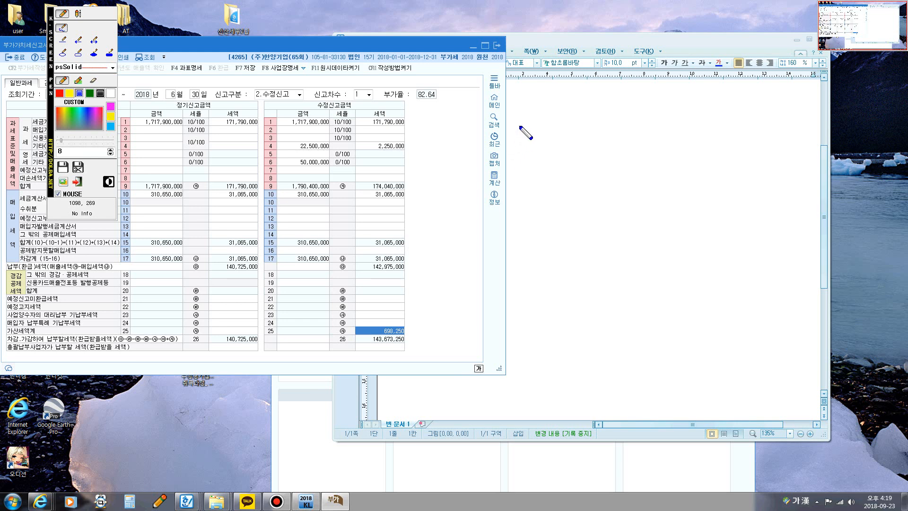
{"action": "left_click", "coordinate": [78, 14]}
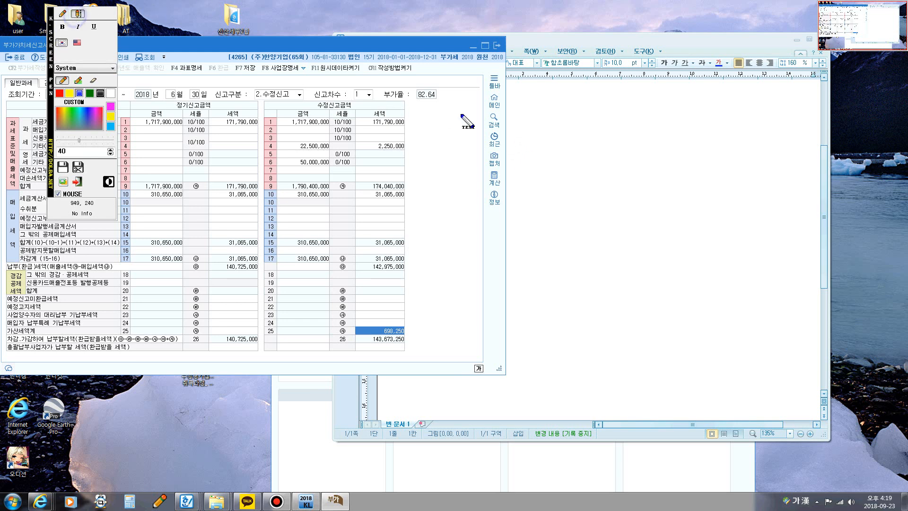
{"action": "left_click", "coordinate": [508, 138]}
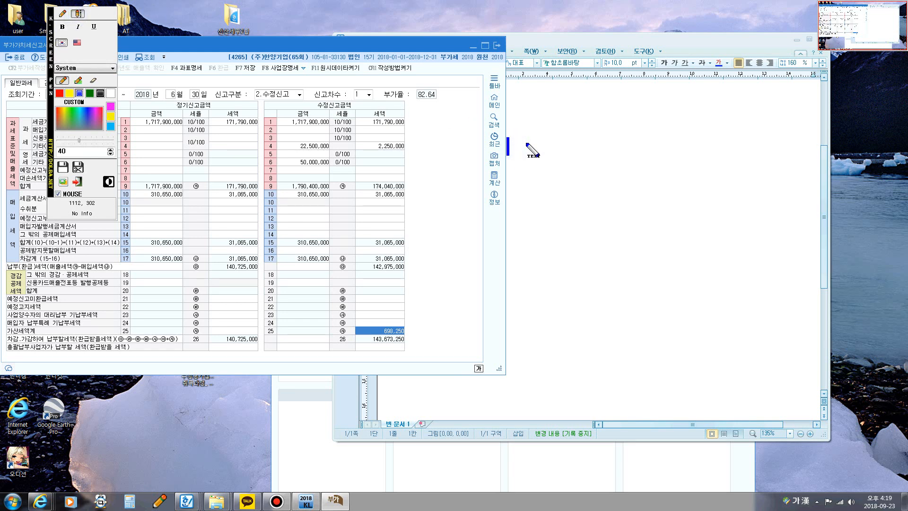
{"action": "type", "text": "세금계"}
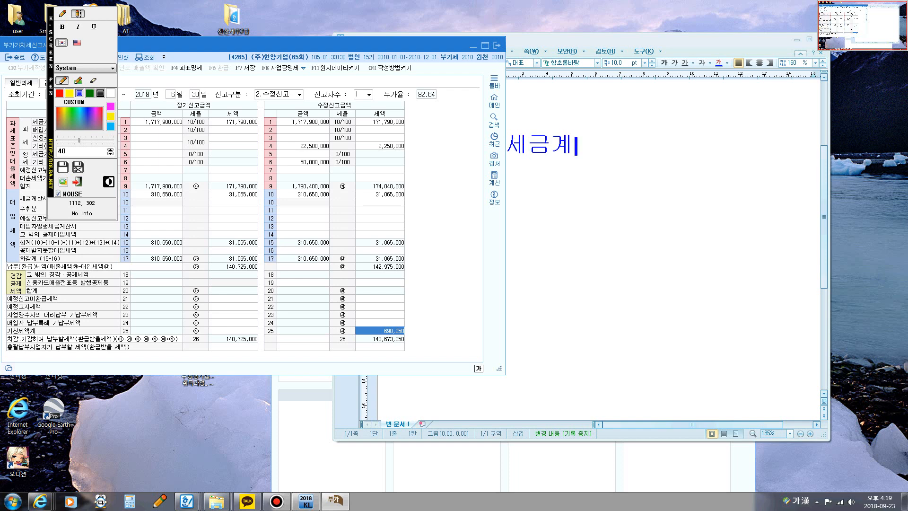
{"action": "type", "text": "산서미"}
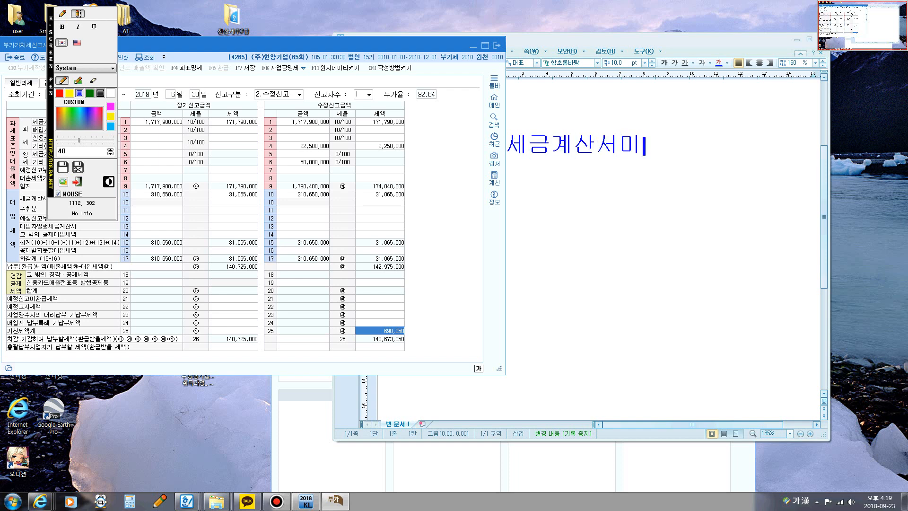
{"action": "type", "text": "발급:공급"}
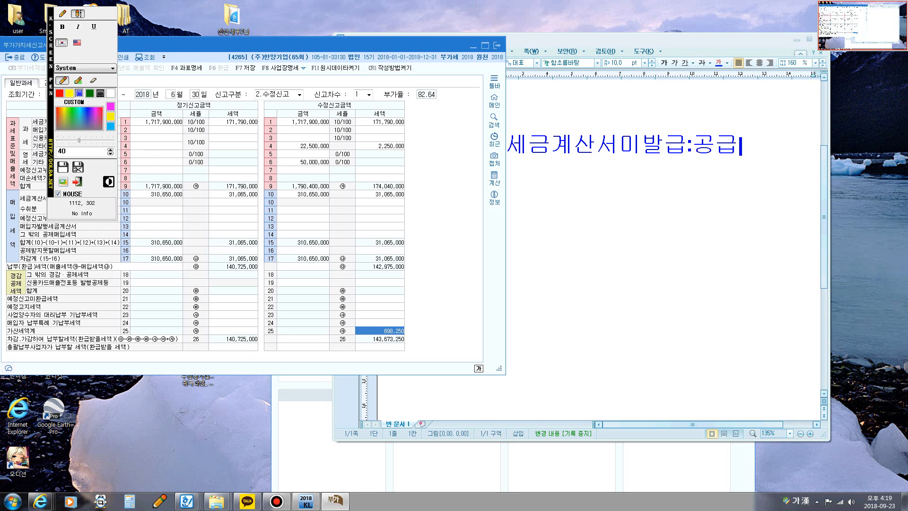
{"action": "type", "text": "가액%2"}
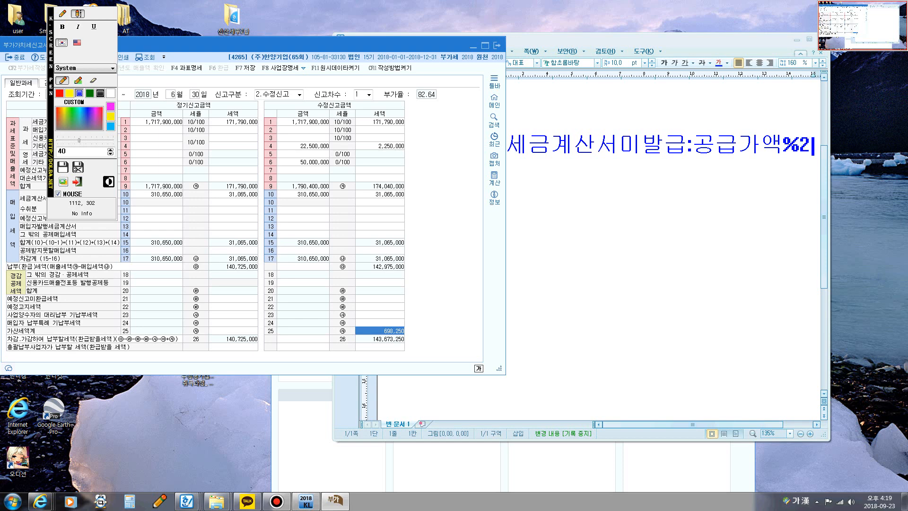
{"action": "type", "text": "%"}
{"action": "key", "text": "BackSpace"}
{"action": "key", "text": "BackSpace"}
{"action": "key", "text": "BackSpace"}
{"action": "type", "text": "@2"}
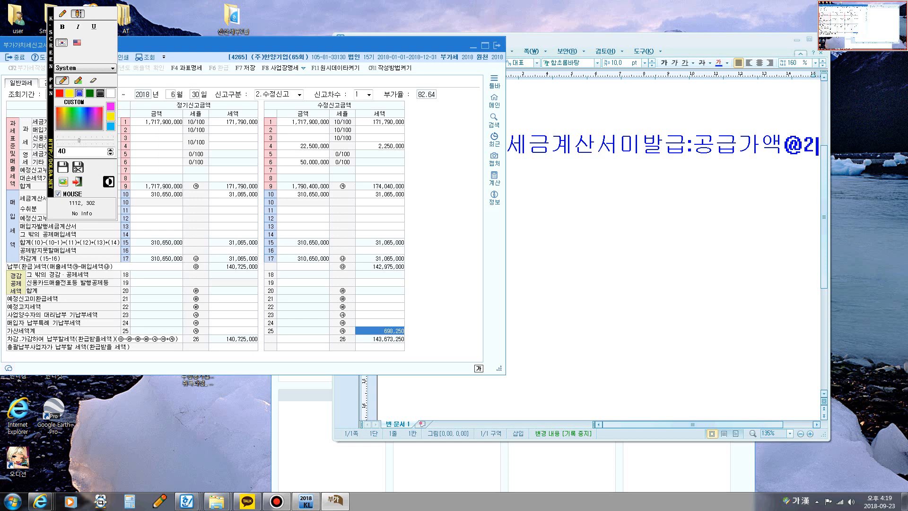
{"action": "type", "text": "%"}
{"action": "key", "text": "Return"}
Step: Add the calculation 20,000,000@2%=400,000 under the note and leave the screen pen
{"action": "type", "text": "20,000,"}
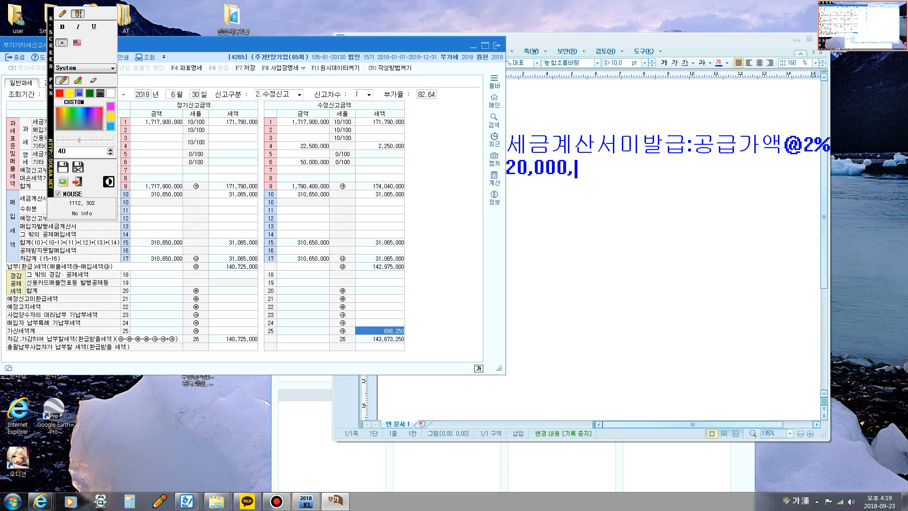
{"action": "type", "text": "000"}
{"action": "type", "text": "@"}
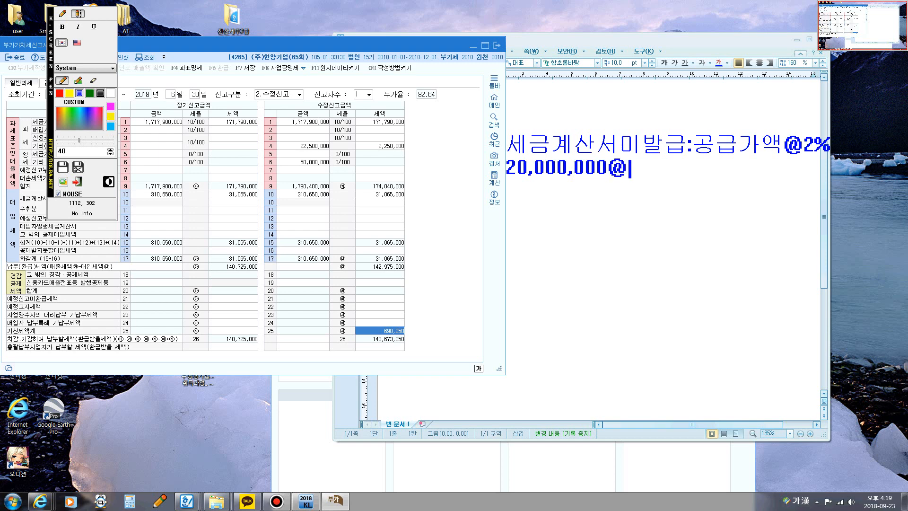
{"action": "type", "text": "2%=400,000"}
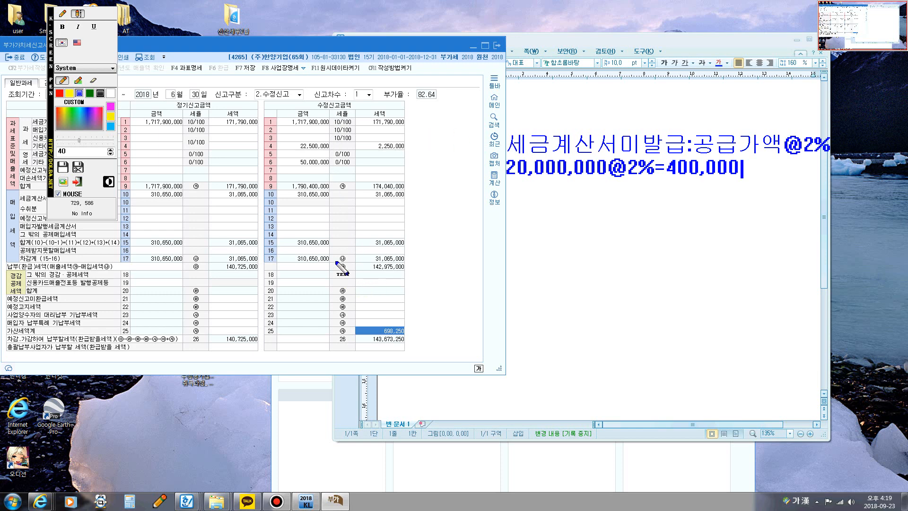
{"action": "key", "text": "Escape"}
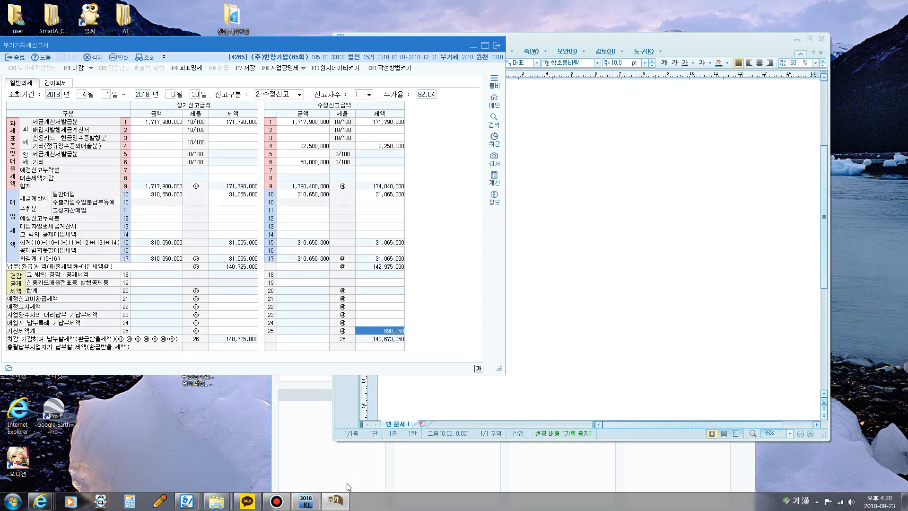
Step: Move the 부가가치세신고서 further off the blank document and reopen the 가산세명세 from 가산세계, keeping it clear of the page
{"action": "left_click", "coordinate": [336, 500]}
{"action": "left_click", "coordinate": [335, 501]}
{"action": "double_click", "coordinate": [375, 331]}
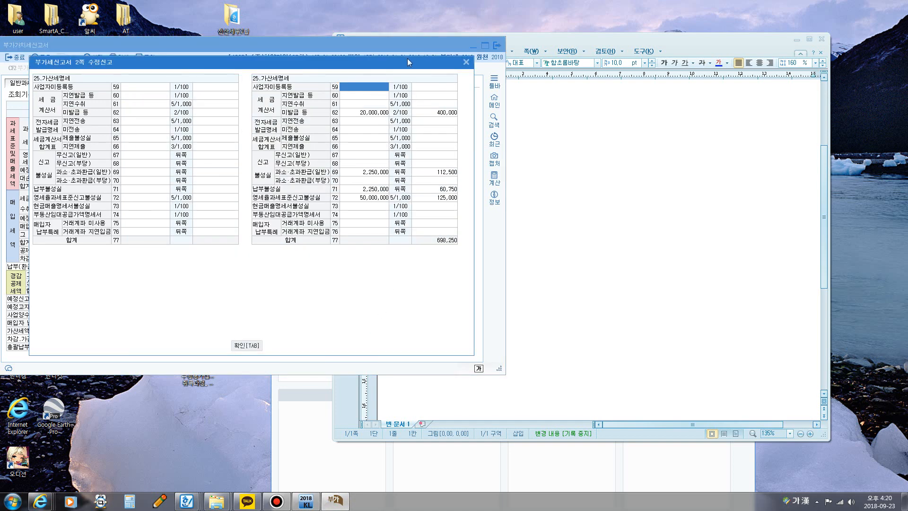
{"action": "left_click_drag", "start_coordinate": [401, 61], "coordinate": [323, 83]}
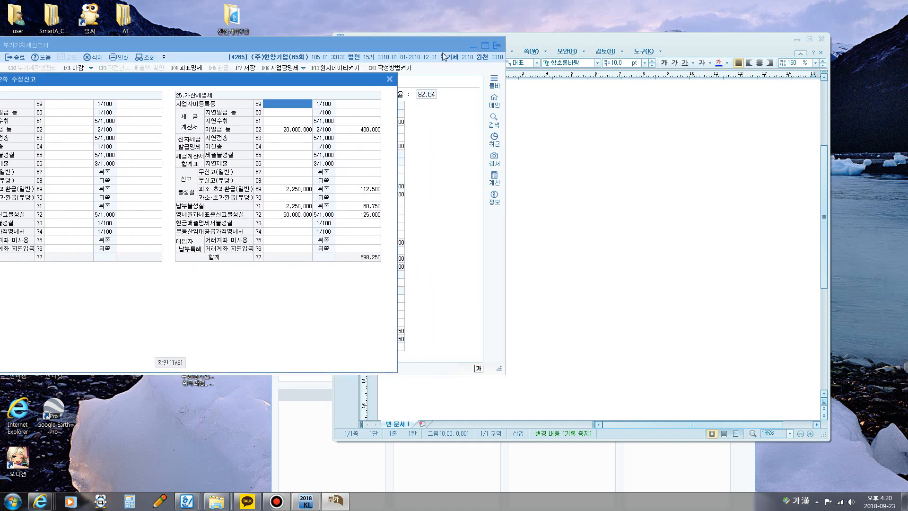
{"action": "left_click", "coordinate": [389, 79]}
{"action": "left_click_drag", "start_coordinate": [413, 47], "coordinate": [286, 48]}
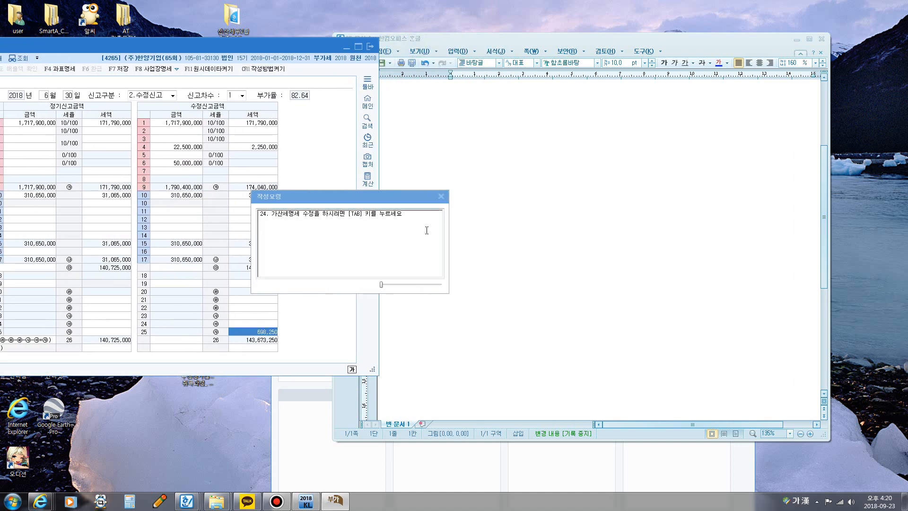
{"action": "key", "text": "Return"}
{"action": "left_click_drag", "start_coordinate": [342, 65], "coordinate": [278, 53]}
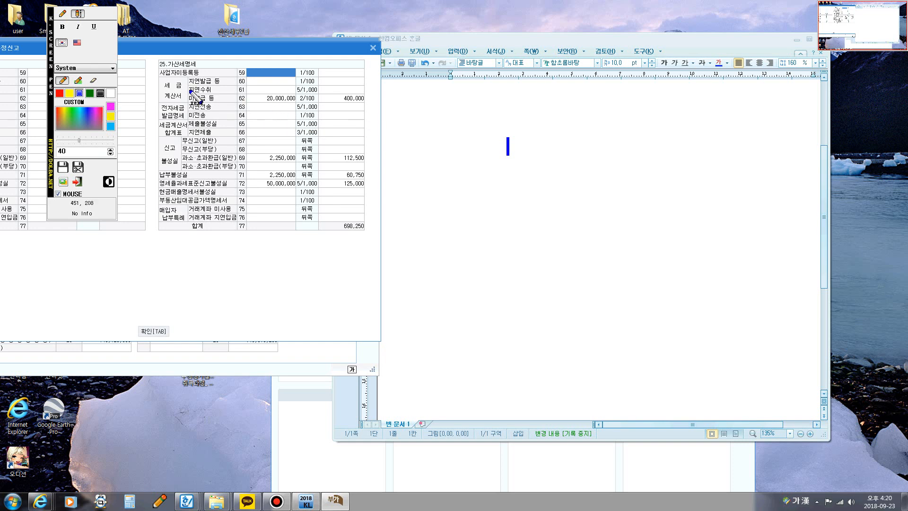
Step: Start a screen-pen text note near the start of the blank page beside the 가산세명세, reading 세금계산서미발급
{"action": "left_click", "coordinate": [385, 134]}
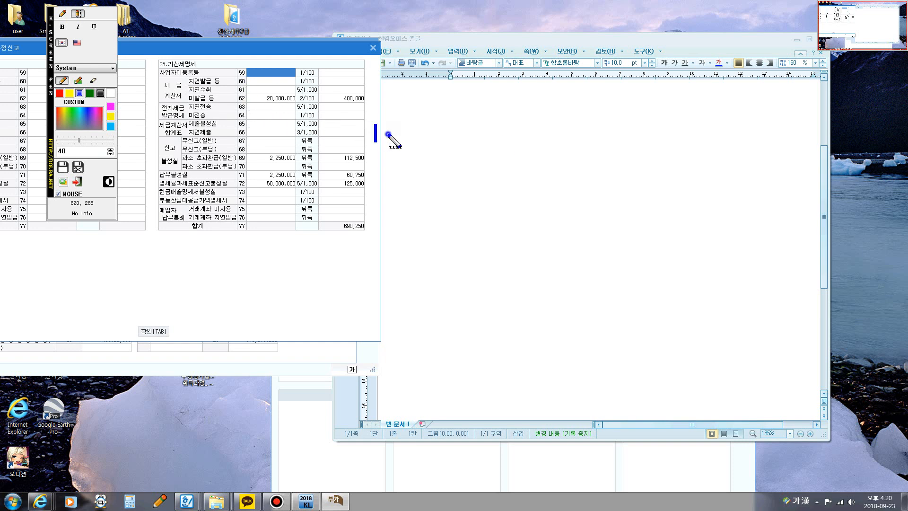
{"action": "left_click", "coordinate": [385, 98]}
{"action": "key", "text": "Hangul"}
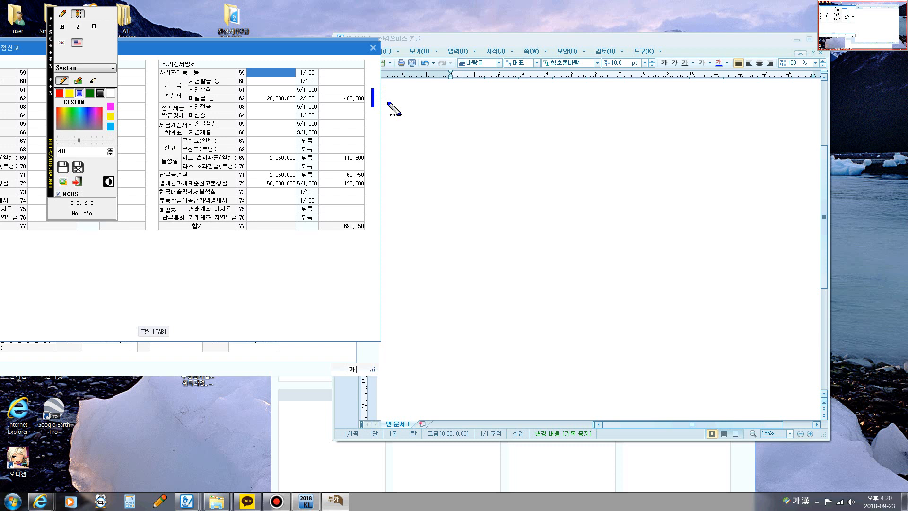
{"action": "type", "text": "t"}
{"action": "key", "text": "BackSpace"}
{"action": "key", "text": "Hangul"}
{"action": "type", "text": "세금계"}
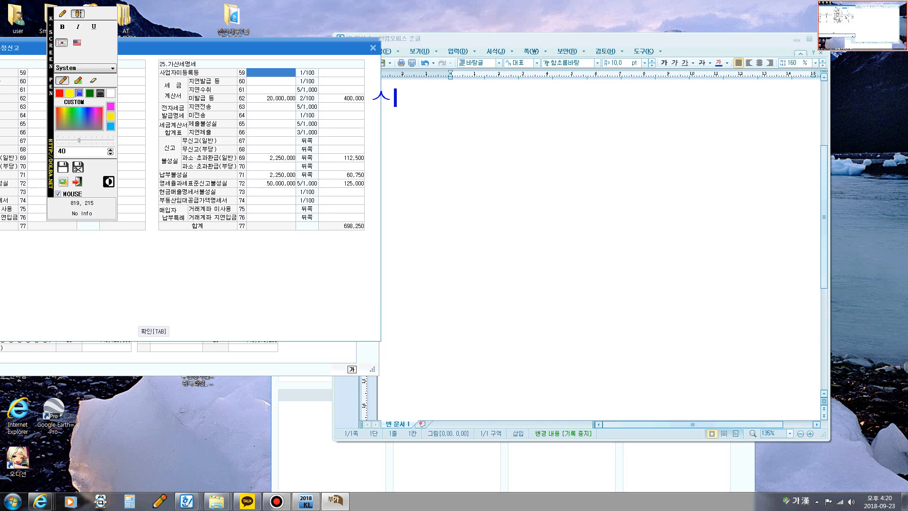
{"action": "type", "text": "산서"}
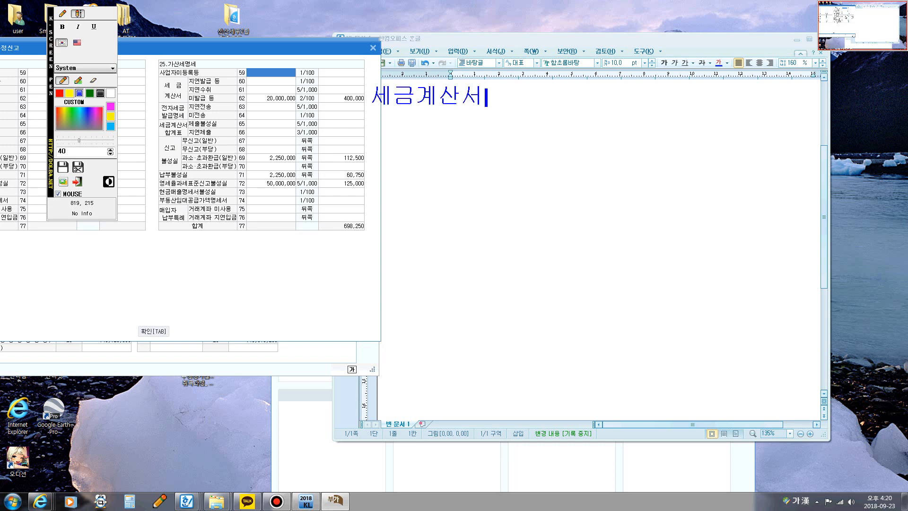
{"action": "type", "text": "미랍"}
{"action": "key", "text": "BackSpace"}
{"action": "key", "text": "BackSpace"}
{"action": "key", "text": "BackSpace"}
{"action": "type", "text": "발급"}
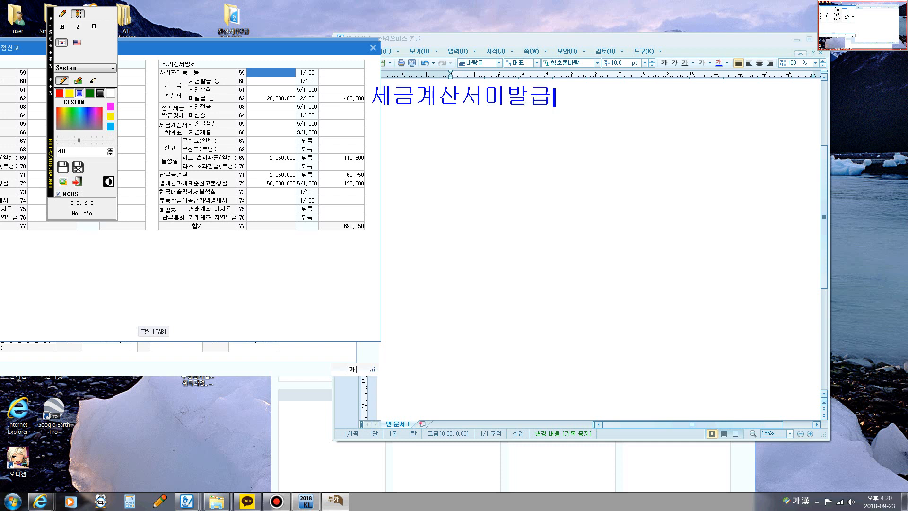
{"action": "type", "text": ": 공급강"}
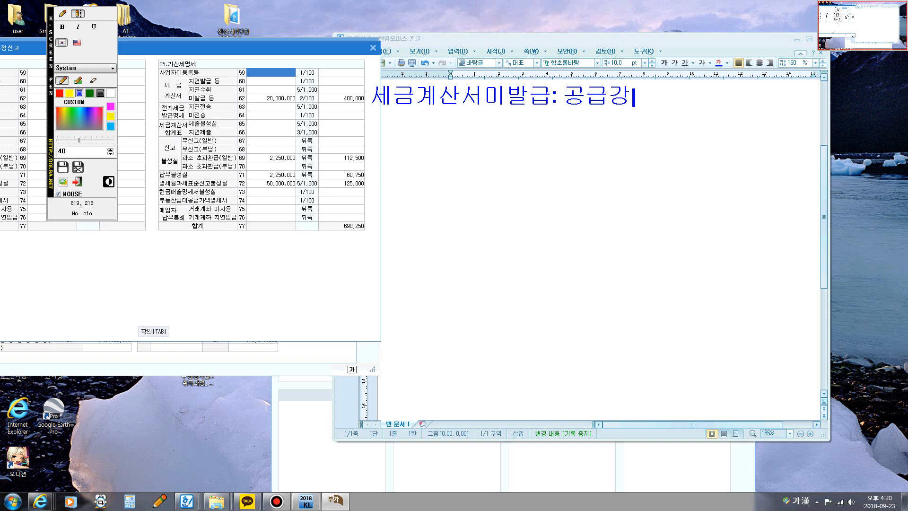
{"action": "key", "text": "BackSpace"}
{"action": "type", "text": "가액@"}
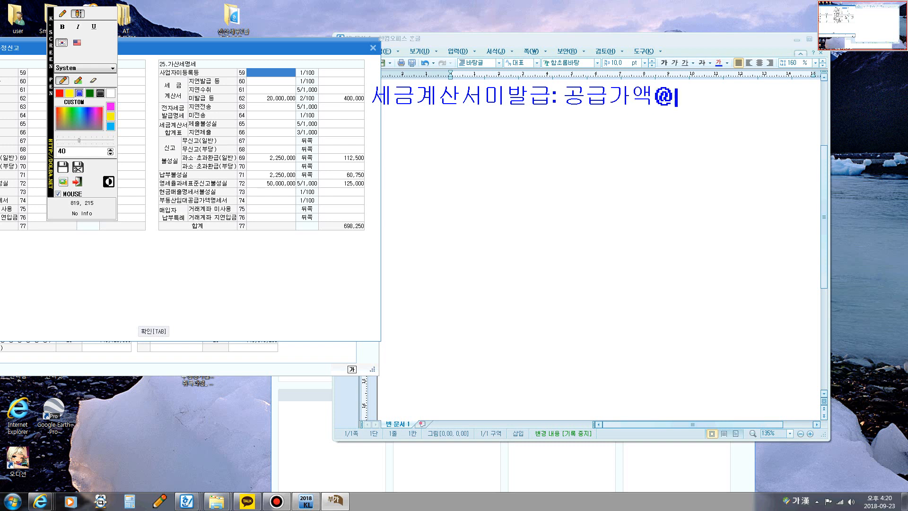
{"action": "type", "text": "2%"}
Step: Complete the 세금계산서미발급 line of the note with the formula ": 공급가액@2%"
{"action": "key", "text": "Return"}
Step: Write the calculation 20,000,000@2%=400,000 on the line below the 세금계산서미발급 formula
{"action": "type", "text": "2"}
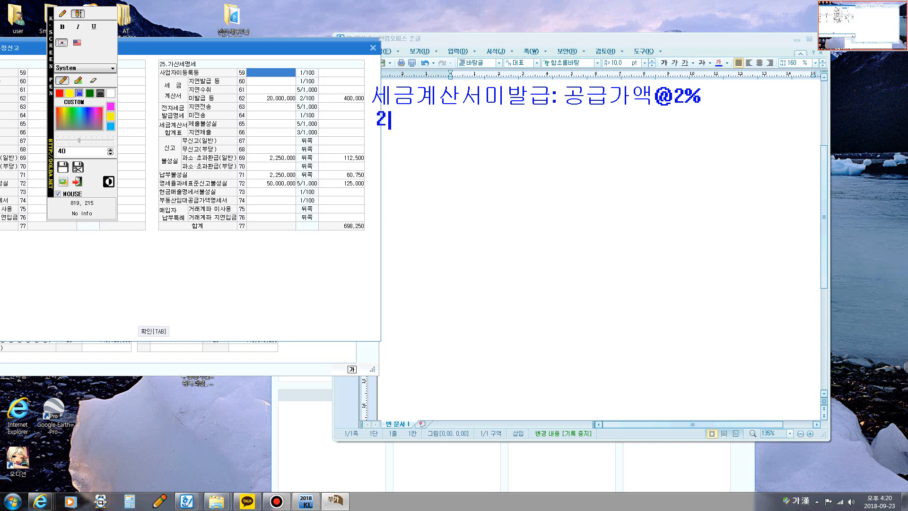
{"action": "type", "text": "0,000,000"}
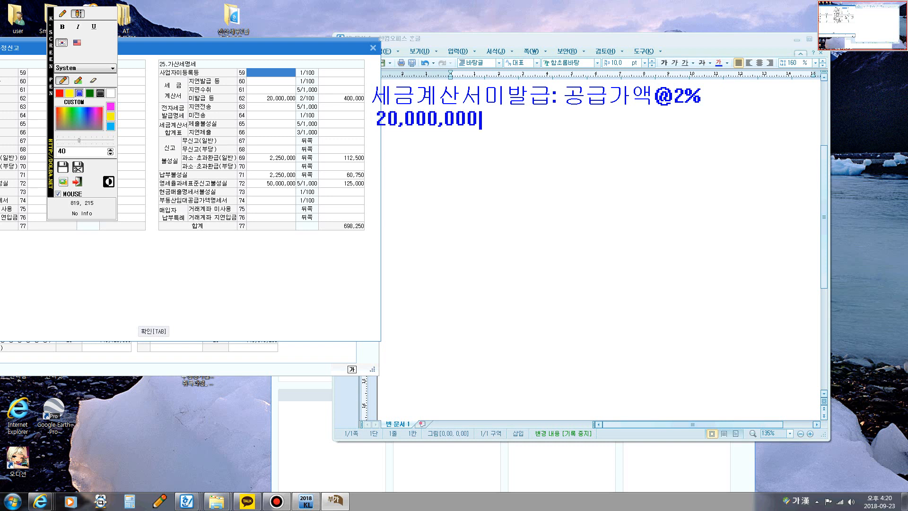
{"action": "type", "text": ",000@2%"}
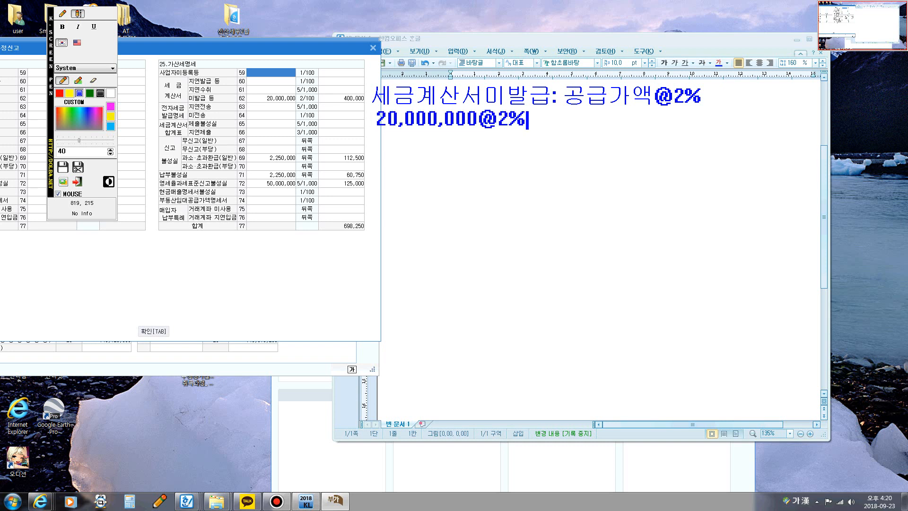
{"action": "type", "text": "=400,000"}
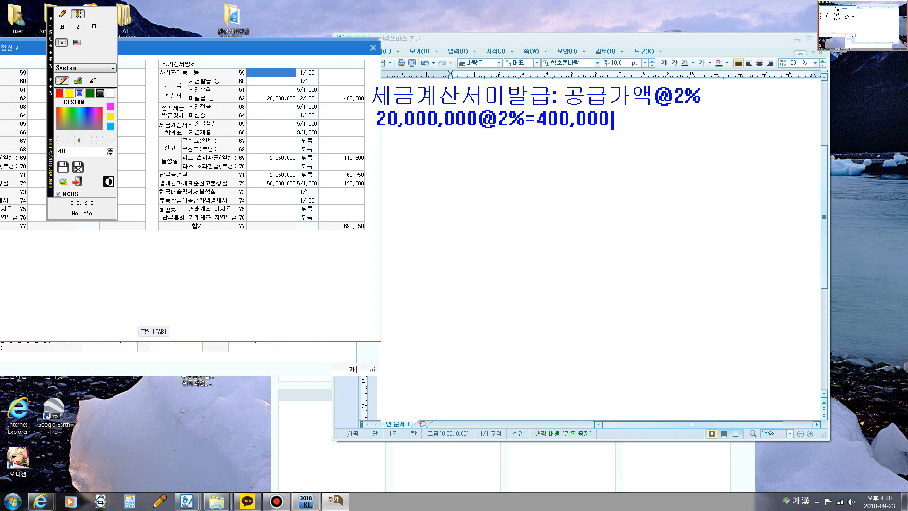
{"action": "key", "text": "Return"}
Step: Begin the next line of the note with 신고불성실가산세:미납세액
{"action": "type", "text": "신고불수"}
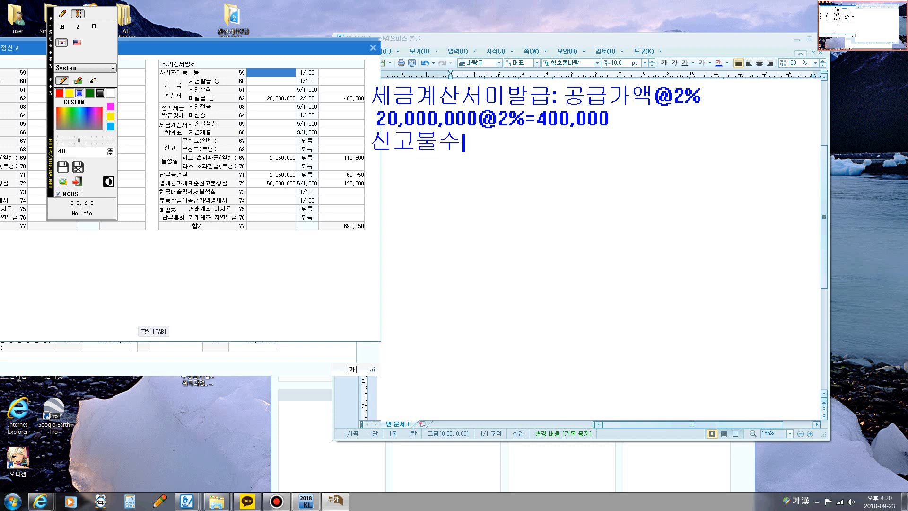
{"action": "key", "text": "BackSpace"}
{"action": "type", "text": "성실가사"}
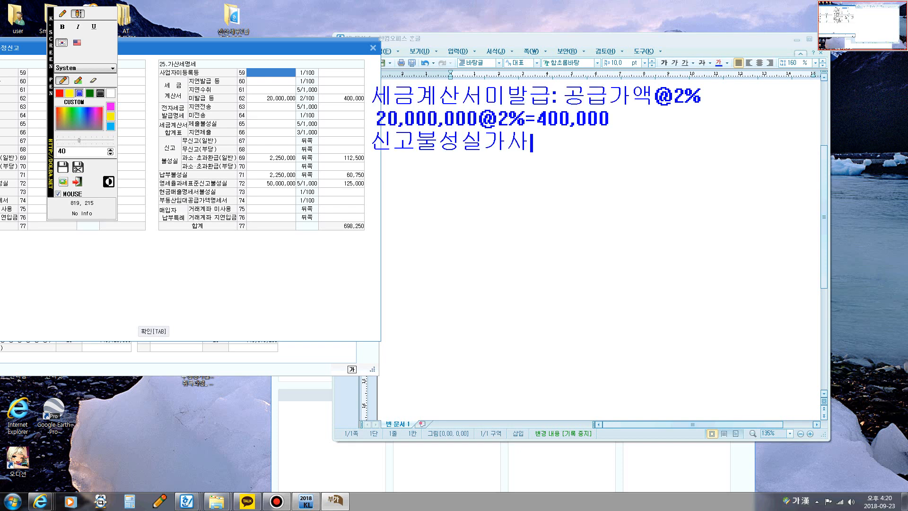
{"action": "type", "text": "ㄴ세"}
{"action": "type", "text": ":"}
{"action": "type", "text": "미납세액"}
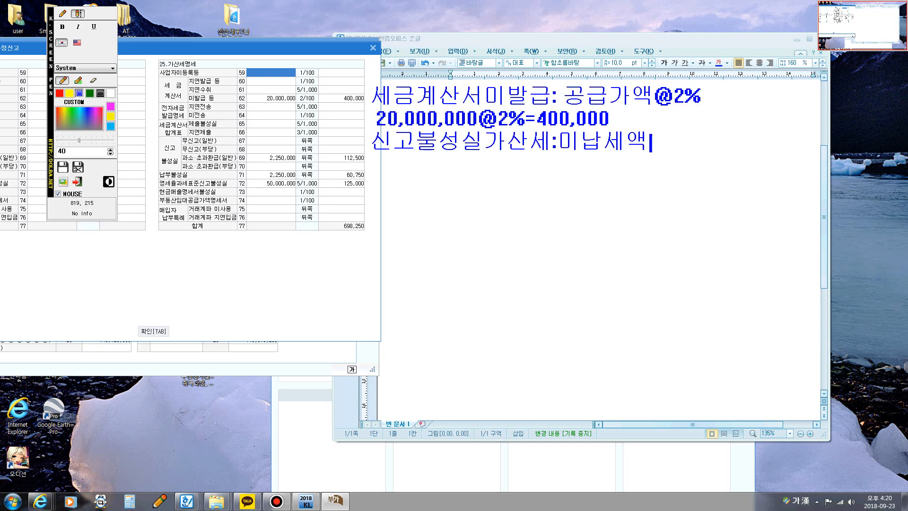
{"action": "type", "text": "@10"}
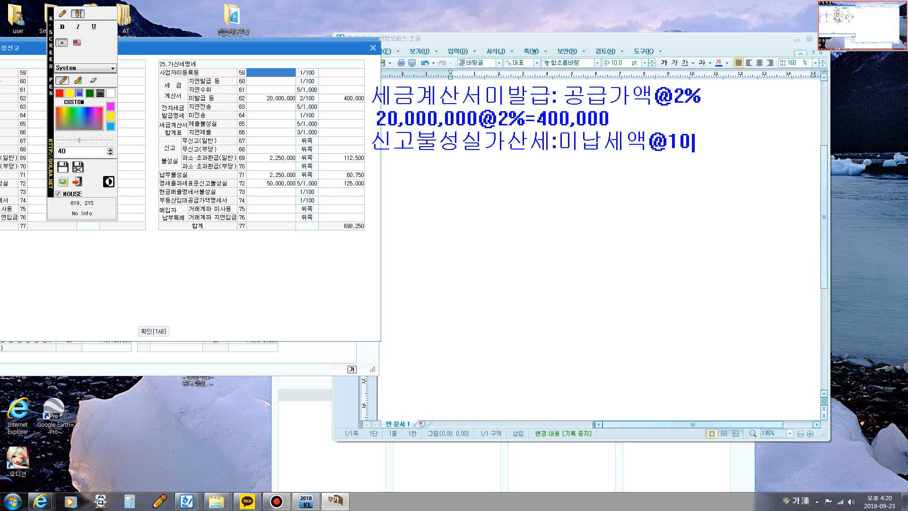
{"action": "type", "text": "%@"}
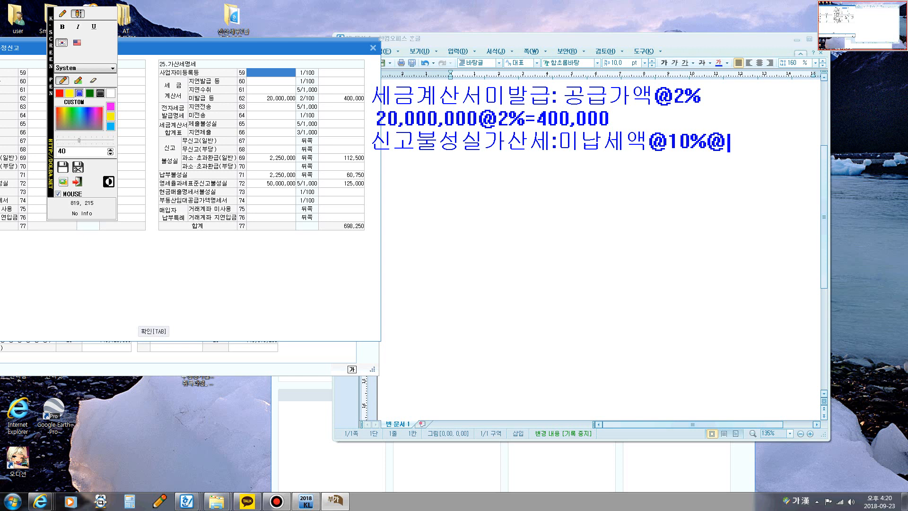
{"action": "type", "text": "50%"}
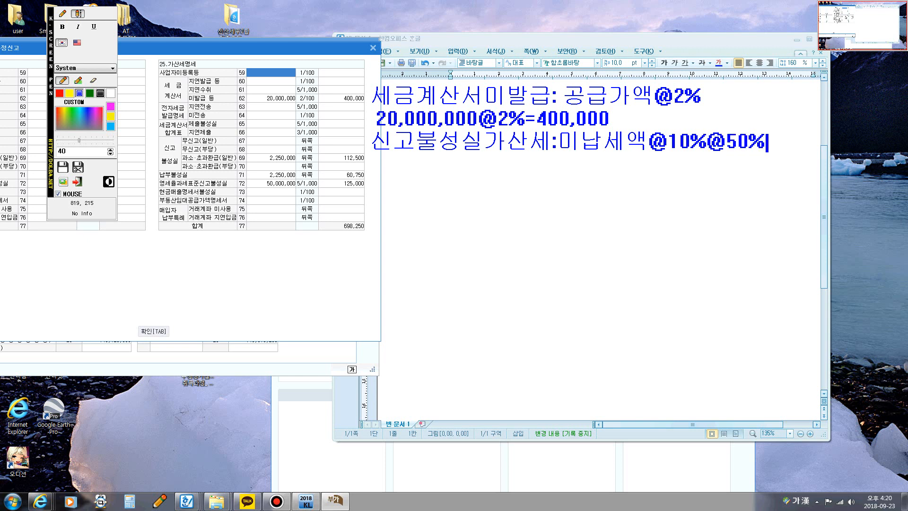
{"action": "type", "text": "감면"}
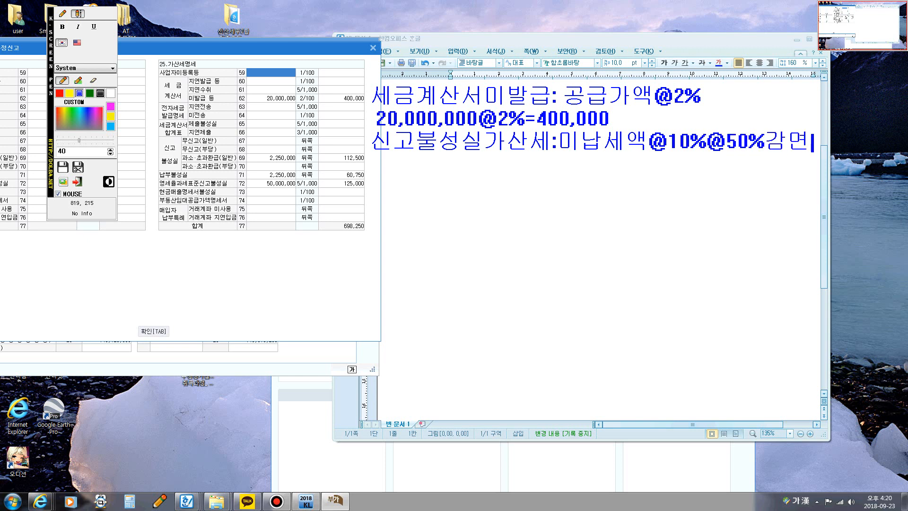
{"action": "key", "text": "Return"}
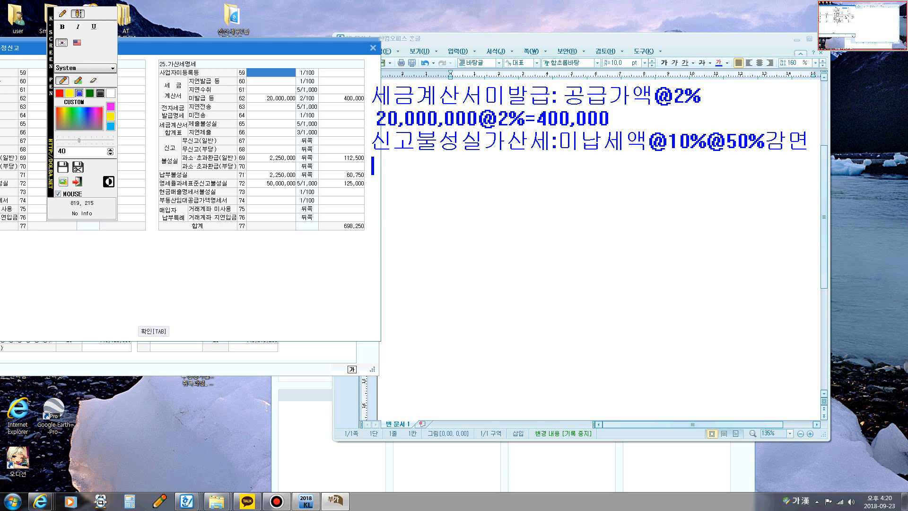
Step: Begin the calculation line below the 신고불성실가산세 formula with [매출세액2,250,000
{"action": "type", "text": "[매출세액"}
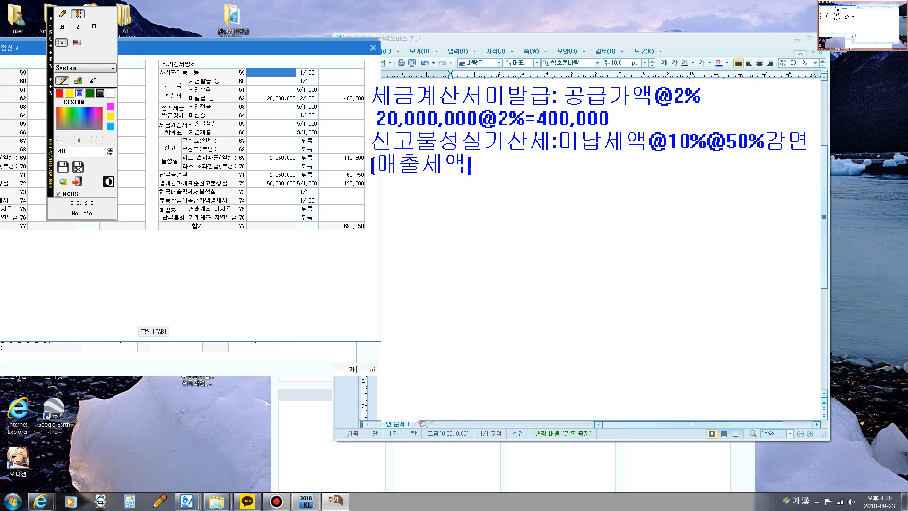
{"action": "type", "text": "-매입셍"}
{"action": "type", "text": "액"}
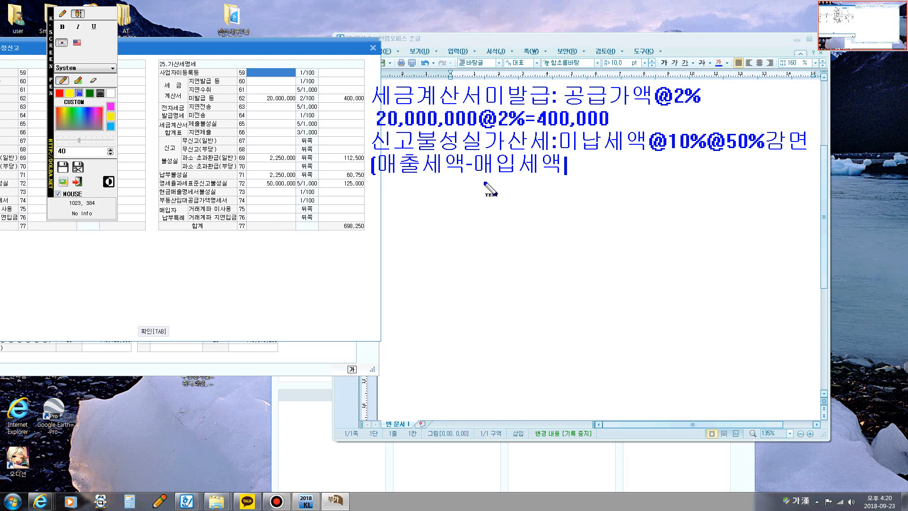
{"action": "key", "text": "BackSpace"}
{"action": "key", "text": "BackSpace"}
{"action": "key", "text": "BackSpace"}
{"action": "key", "text": "BackSpace"}
{"action": "key", "text": "BackSpace"}
{"action": "key", "text": "BackSpace"}
{"action": "key", "text": "BackSpace"}
{"action": "type", "text": "2,250,000"}
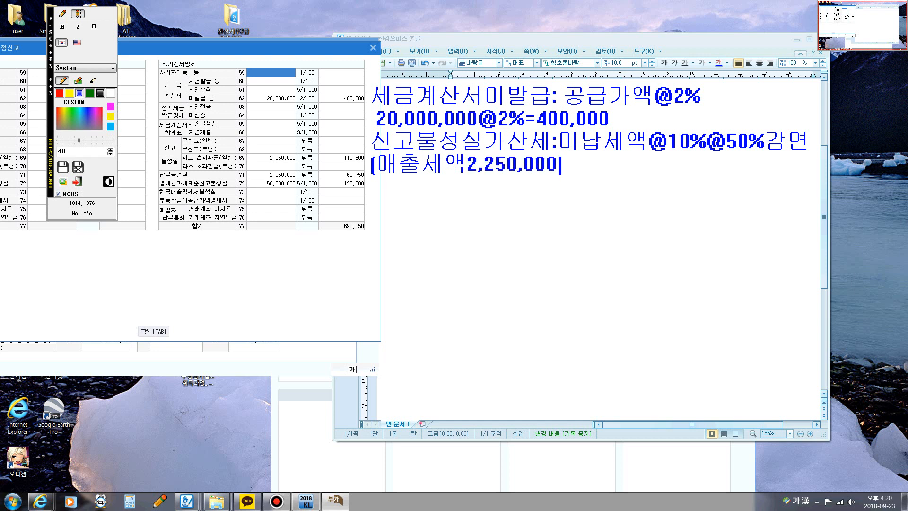
{"action": "type", "text": "-매입세액이"}
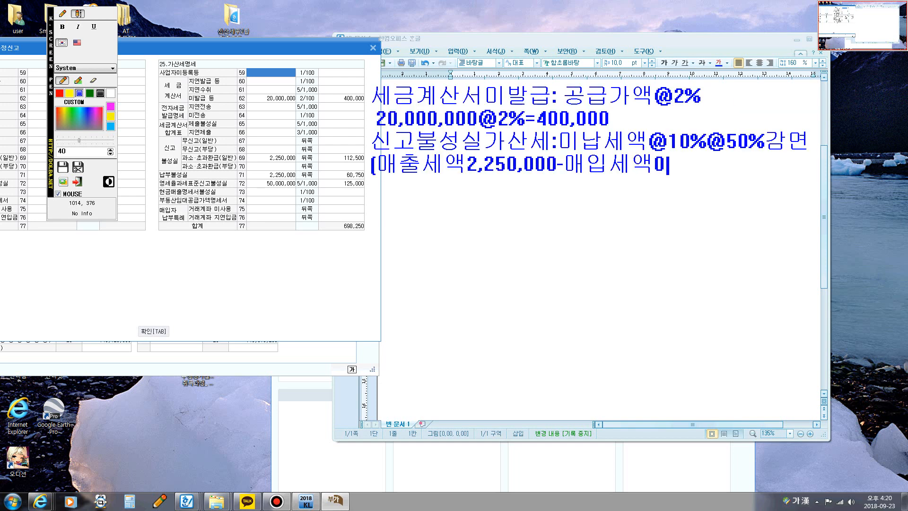
{"action": "type", "text": ")@10%"}
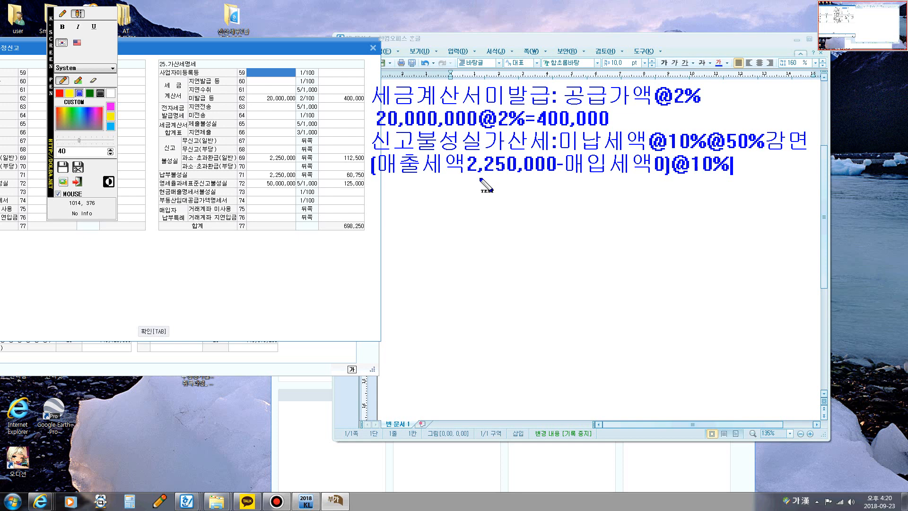
{"action": "type", "text": "@50%"}
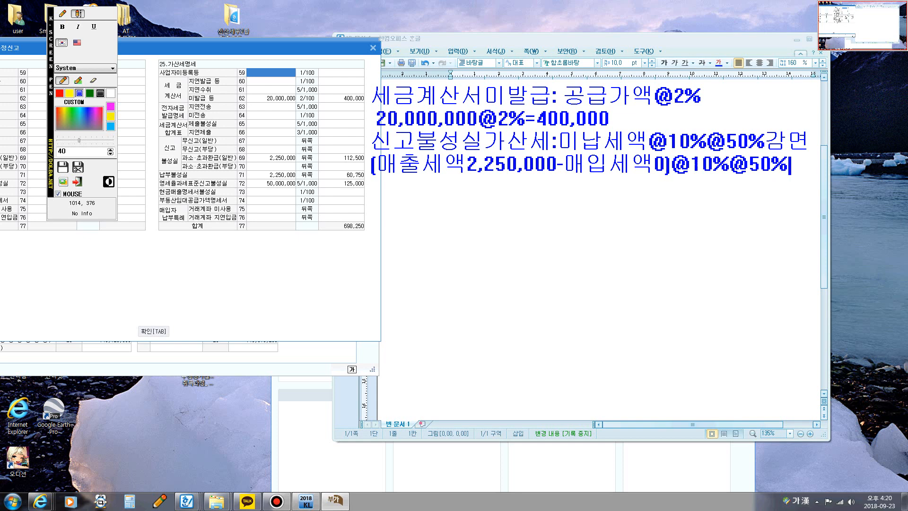
{"action": "type", "text": "감면"}
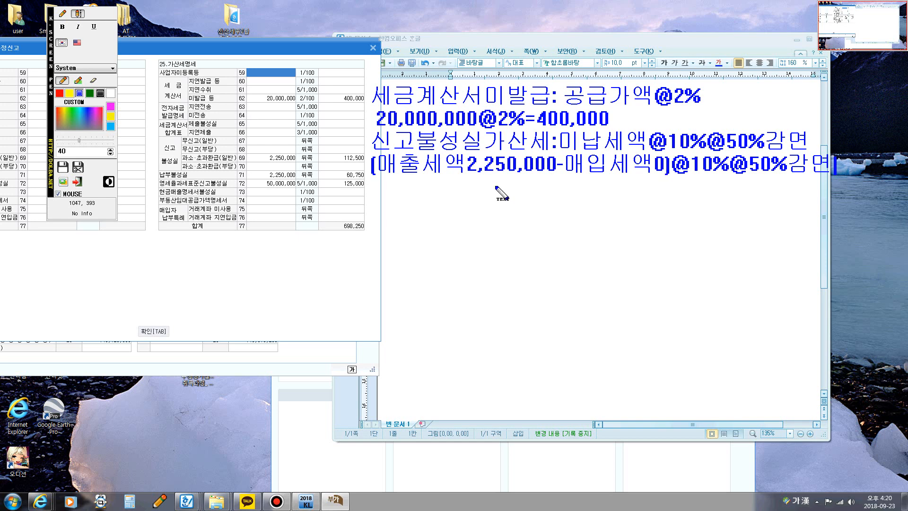
Step: Write the 신고불성실가산세 result =112,500 on a new line of the note
{"action": "key", "text": "Return"}
{"action": "type", "text": "=112,500"}
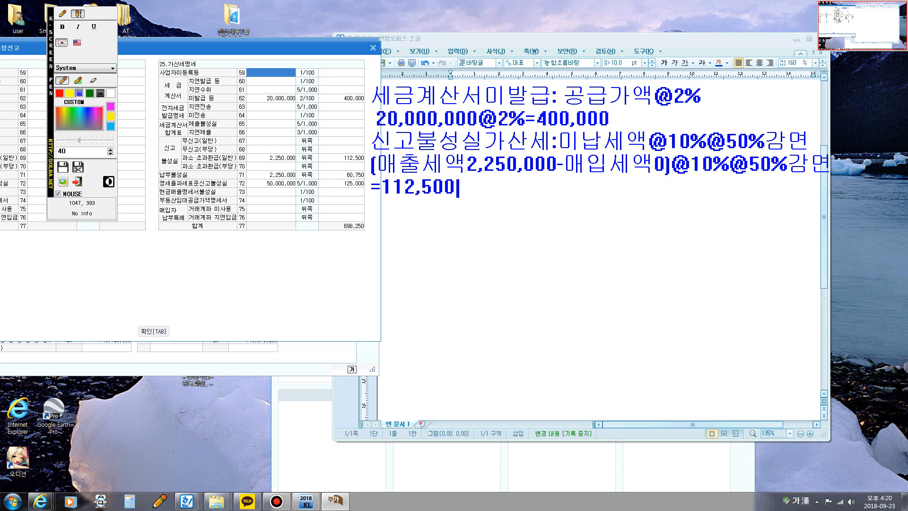
Step: Begin the next line of the note with 납부불성실가산세:미납세액
{"action": "key", "text": "Return"}
{"action": "type", "text": "납부"}
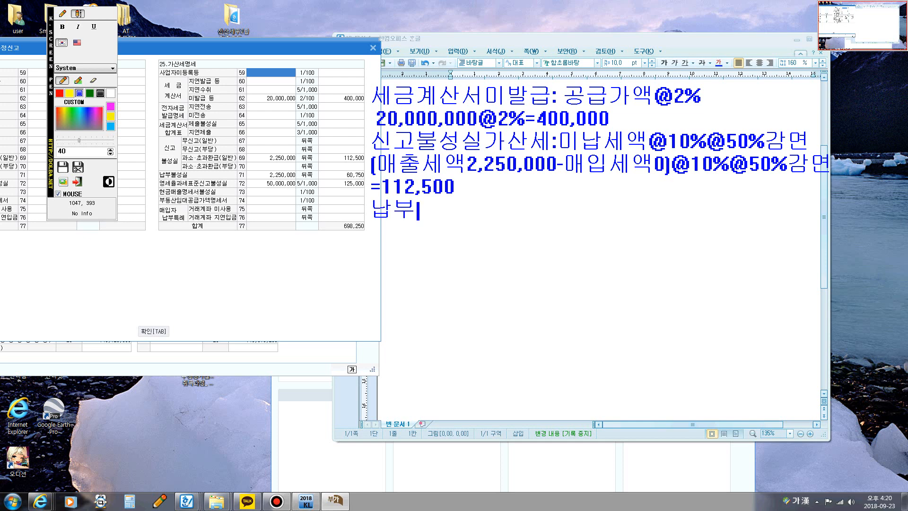
{"action": "type", "text": "불성실가"}
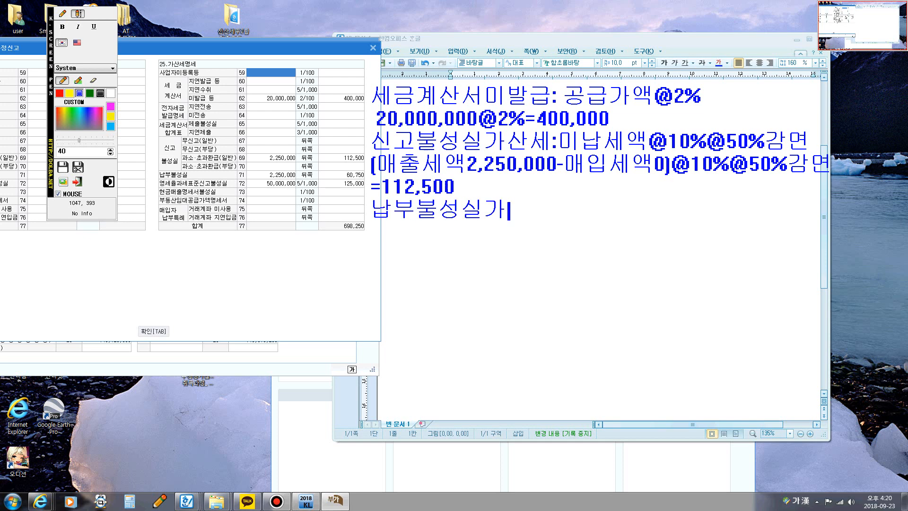
{"action": "type", "text": "산세:미납세액"}
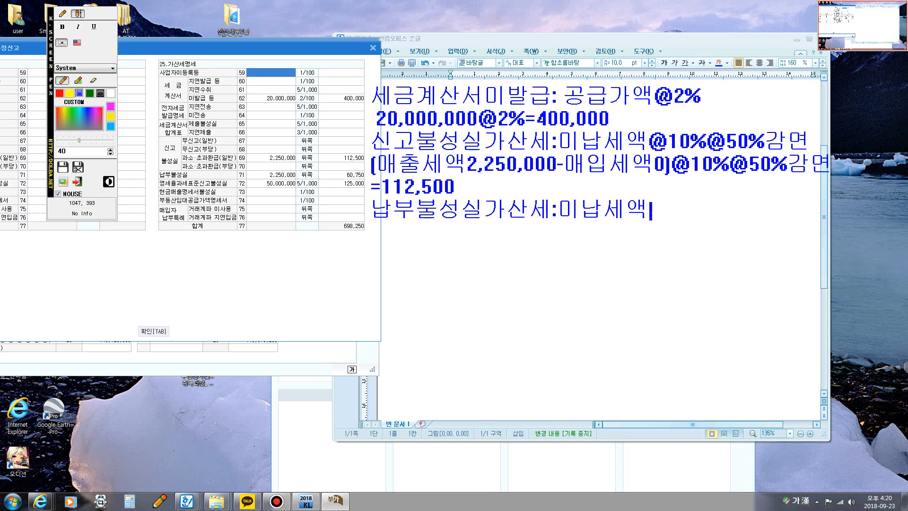
{"action": "type", "text": "@3"}
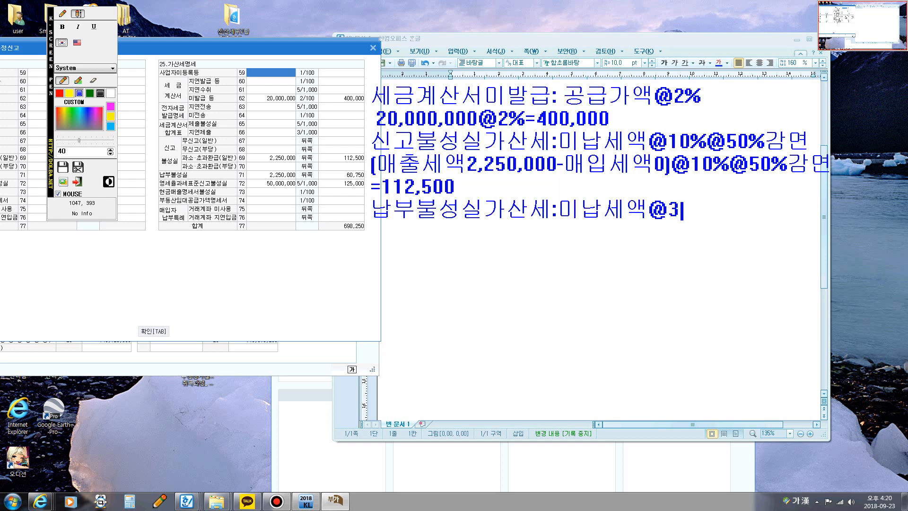
{"action": "type", "text": "/10,00"}
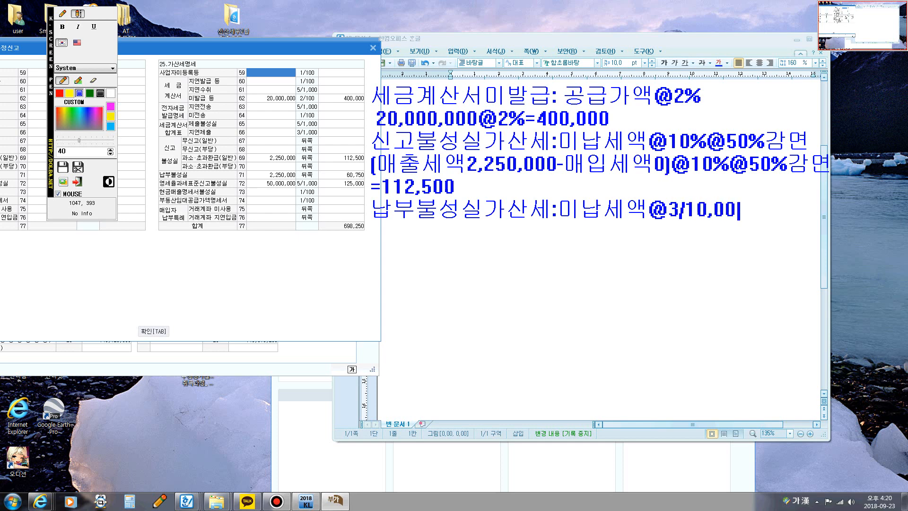
{"action": "type", "text": "0@"}
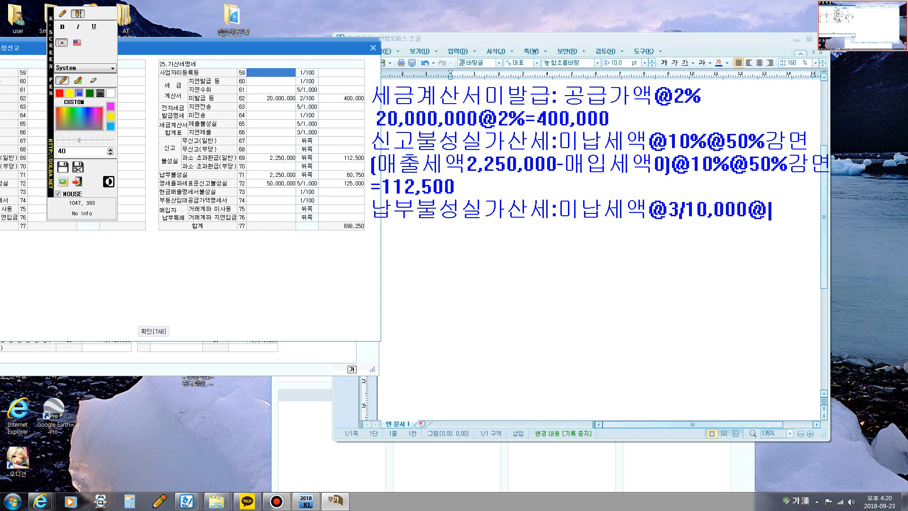
{"action": "type", "text": "경과일수"}
Step: Finish the 납부불성실가산세 formula with @3/10,000@경과일수 and start a new line
{"action": "key", "text": "Return"}
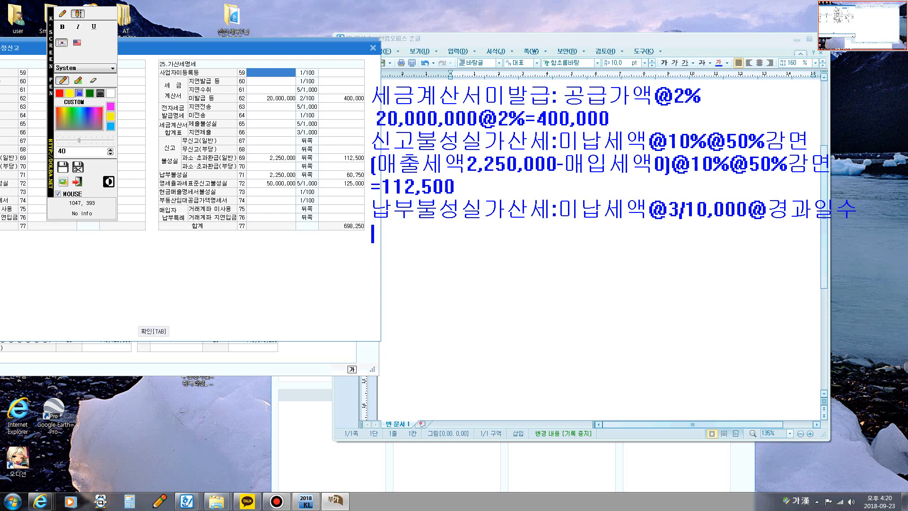
Step: Write the tax base [매출세액2,250,000-매입세액0] below the 납부불성실가산세 formula
{"action": "type", "text": "[매출세액2,"}
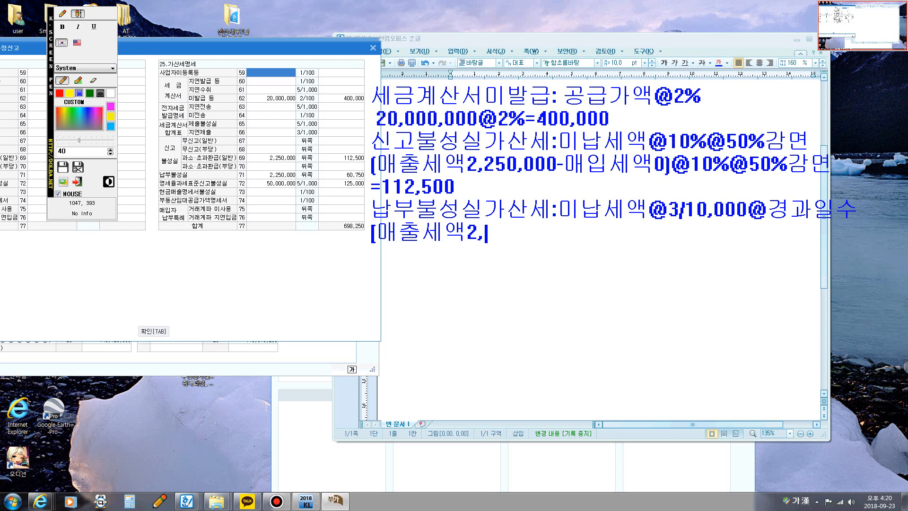
{"action": "type", "text": "250,000-매입세액"}
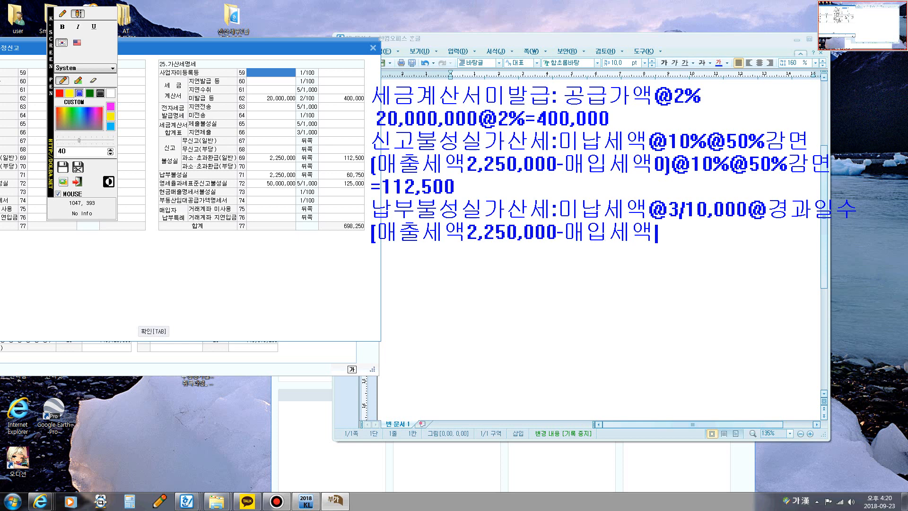
{"action": "type", "text": "0]@3"}
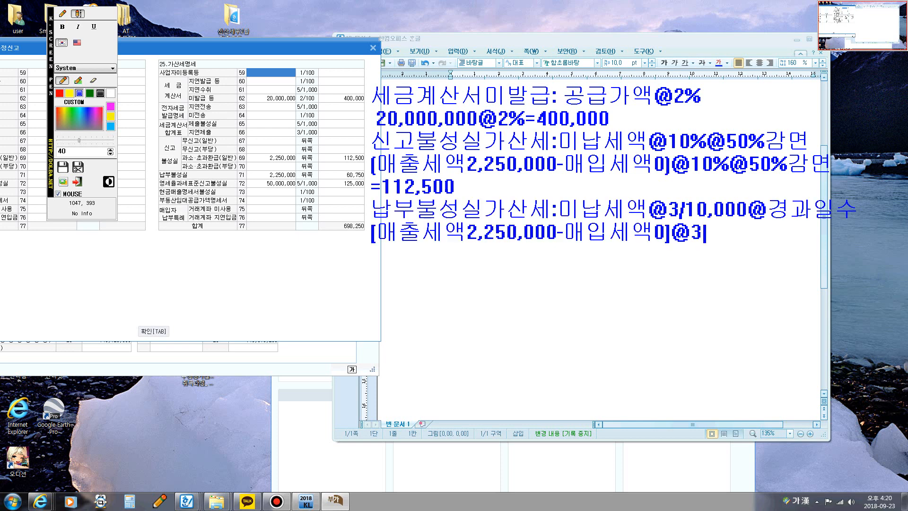
{"action": "type", "text": "/10/000"}
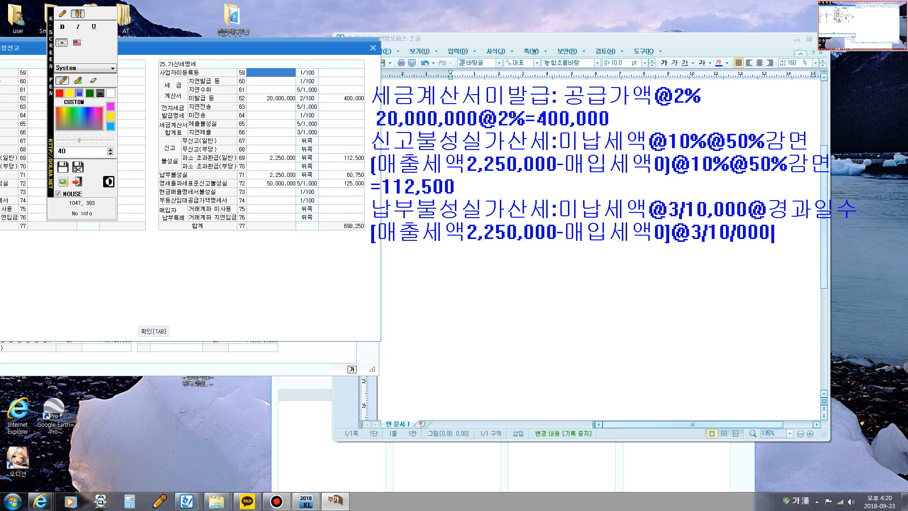
Step: Complete the 납부불성실가산세 calculation line with @3/10,000@90일
{"action": "key", "text": "BackSpace"}
{"action": "key", "text": "BackSpace"}
{"action": "key", "text": "BackSpace"}
{"action": "key", "text": "BackSpace"}
{"action": "type", "text": ",000"}
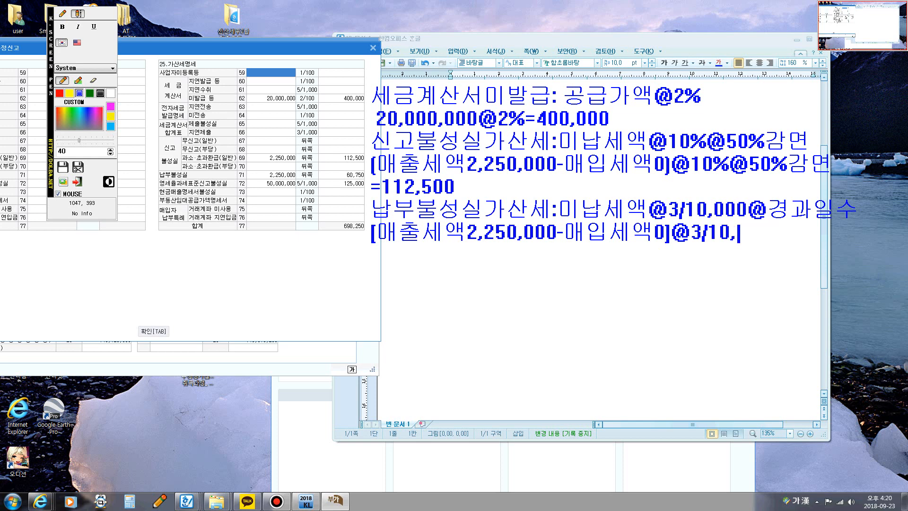
{"action": "type", "text": "@"}
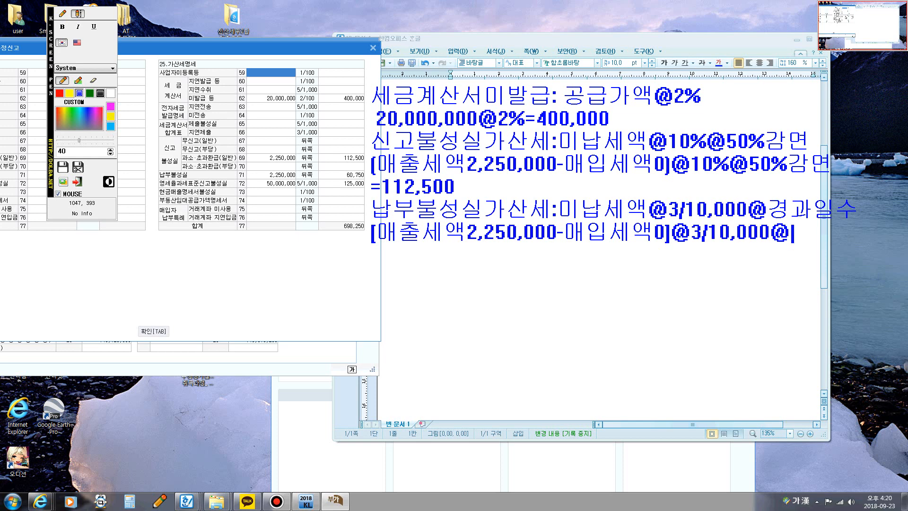
{"action": "type", "text": "90ㅇㅣㄹ"}
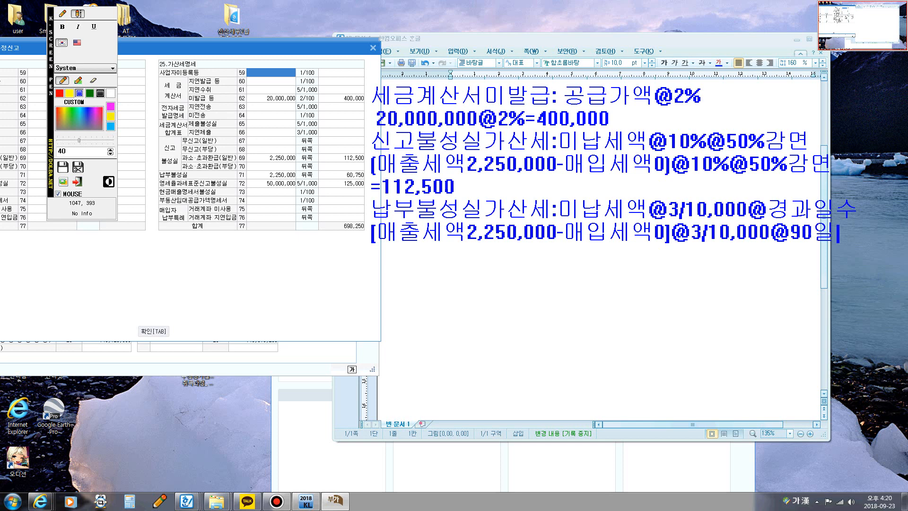
Step: Write the 납부불성실가산세 result =60,750 on a new line of the note
{"action": "key", "text": "Return"}
{"action": "type", "text": "=60,7"}
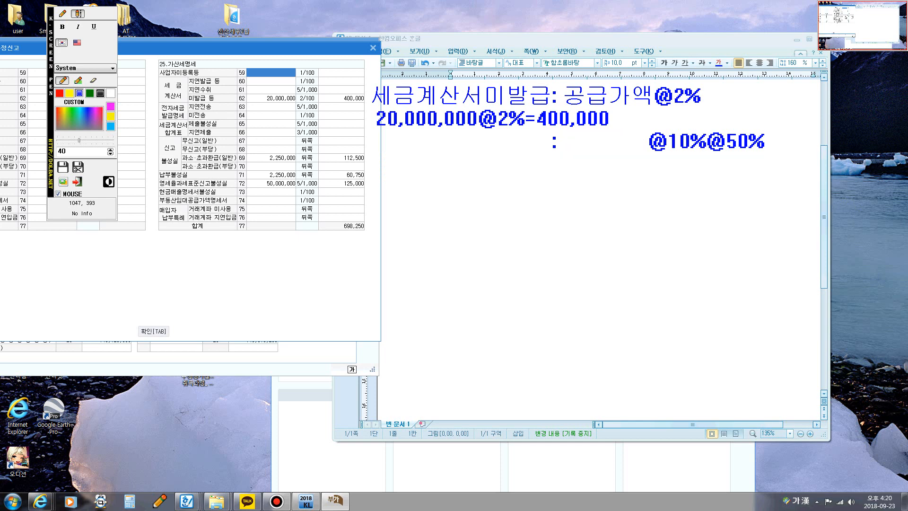
{"action": "type", "text": "50"}
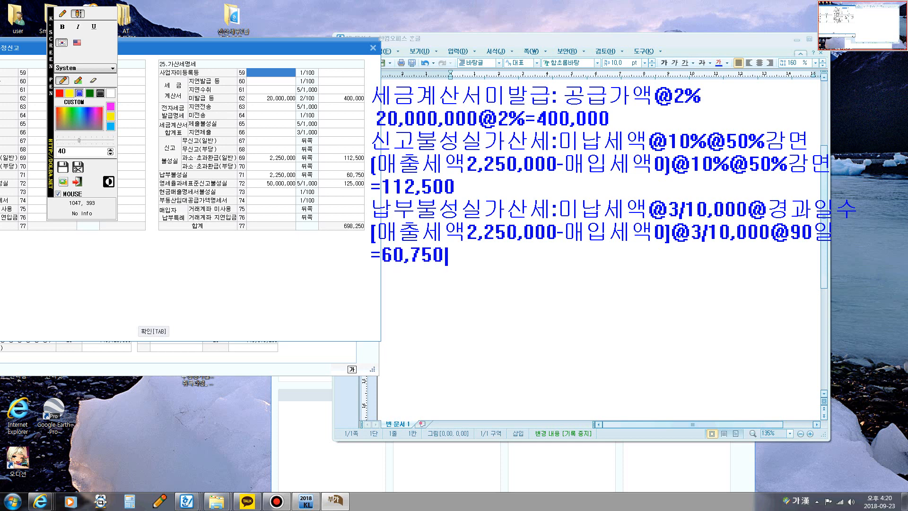
Step: Add the heading 영세율과세표준신고불성실가산세 on the next line of the note
{"action": "key", "text": "Return"}
{"action": "type", "text": "영세우ㅠㄹ"}
{"action": "key", "text": "BackSpace"}
{"action": "key", "text": "BackSpace"}
{"action": "key", "text": "BackSpace"}
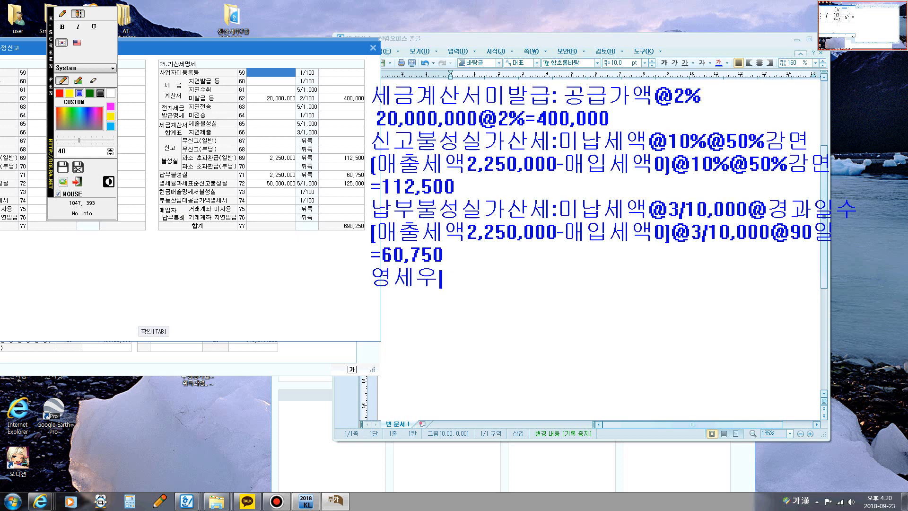
{"action": "type", "text": "율곽"}
{"action": "key", "text": "BackSpace"}
{"action": "type", "text": "세표"}
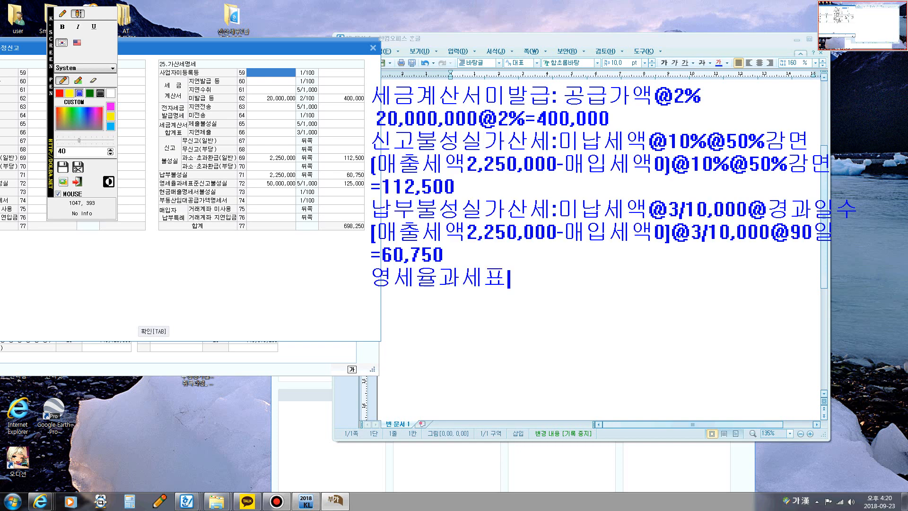
{"action": "type", "text": "준신고불성실가산세"}
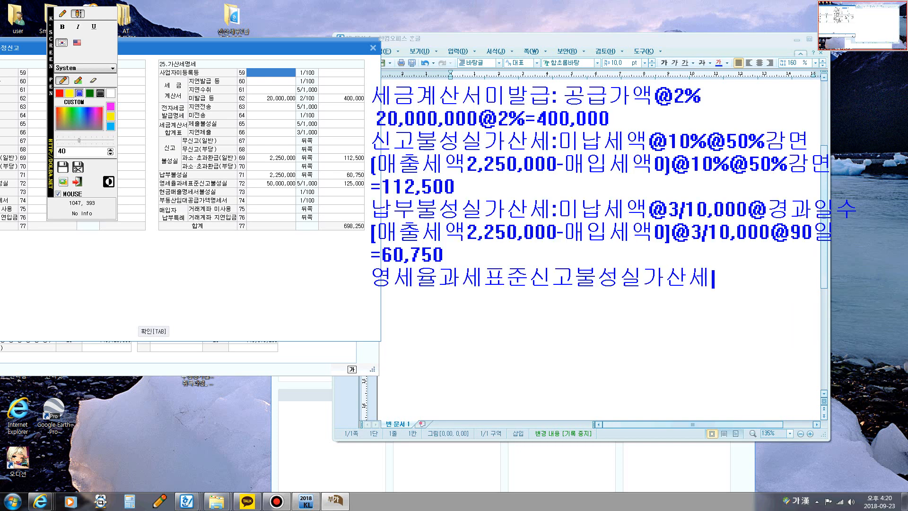
{"action": "key", "text": "Return"}
{"action": "type", "text": "공급가"}
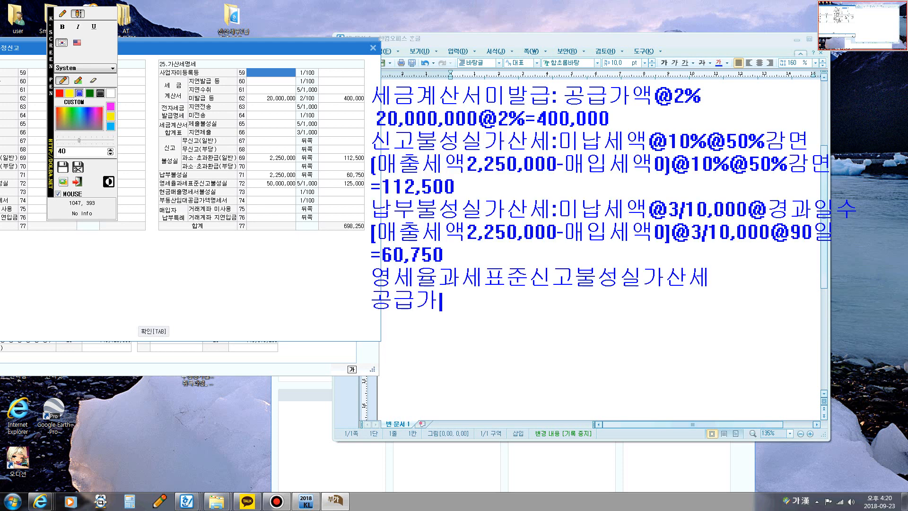
{"action": "type", "text": "액@"}
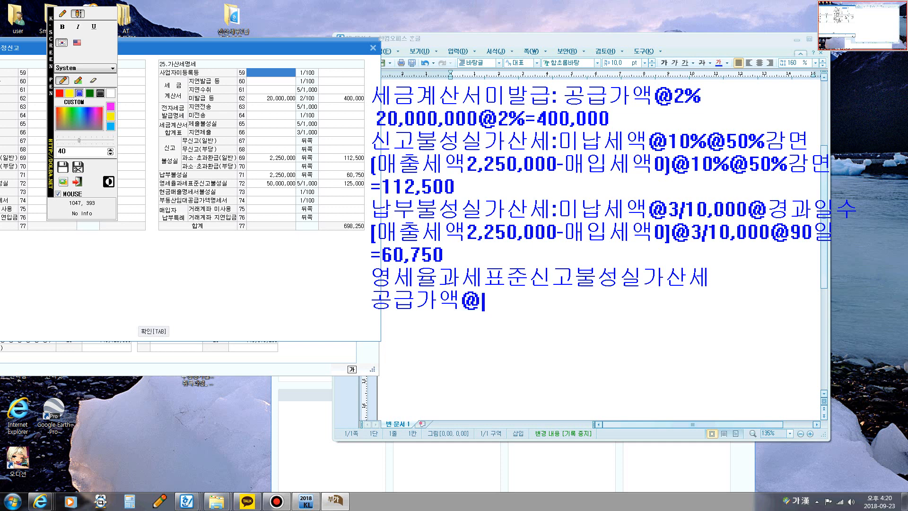
{"action": "type", "text": "0.5%"}
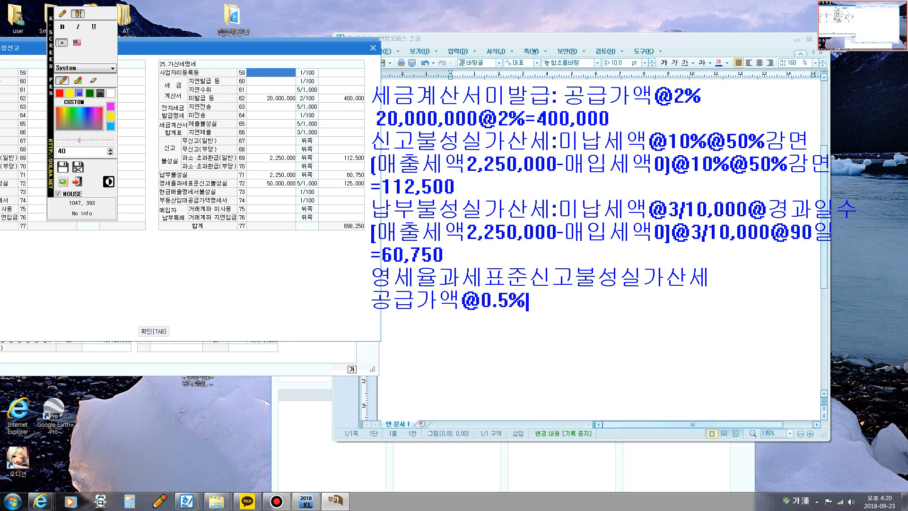
{"action": "type", "text": "@50"}
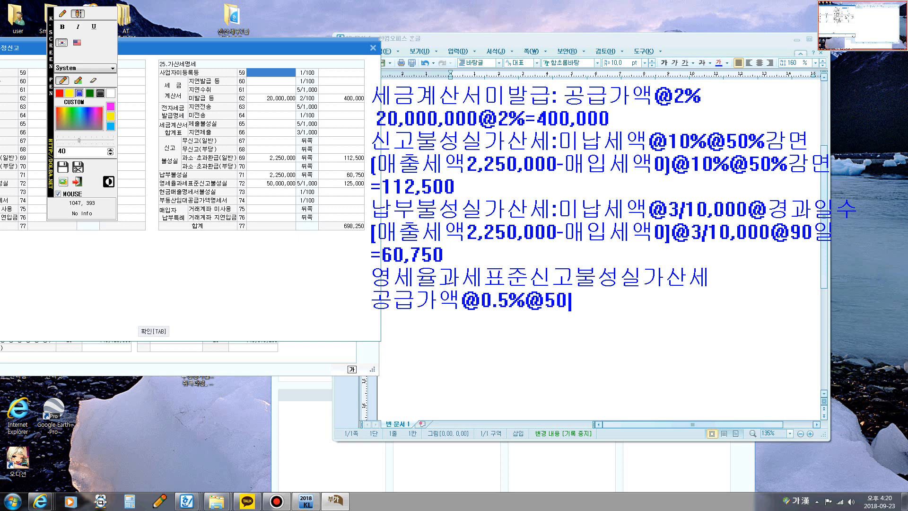
{"action": "type", "text": "%"}
{"action": "type", "text": "감면"}
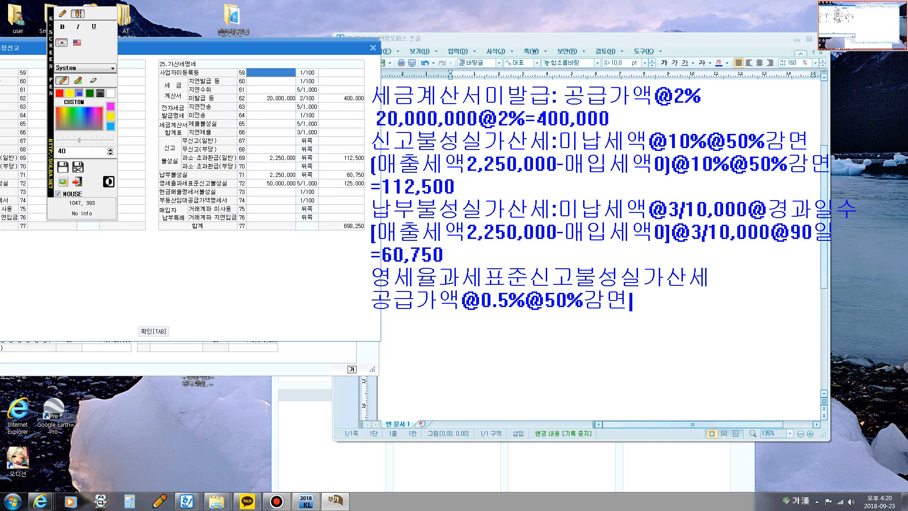
{"action": "key", "text": "Return"}
{"action": "type", "text": "50,000,000"}
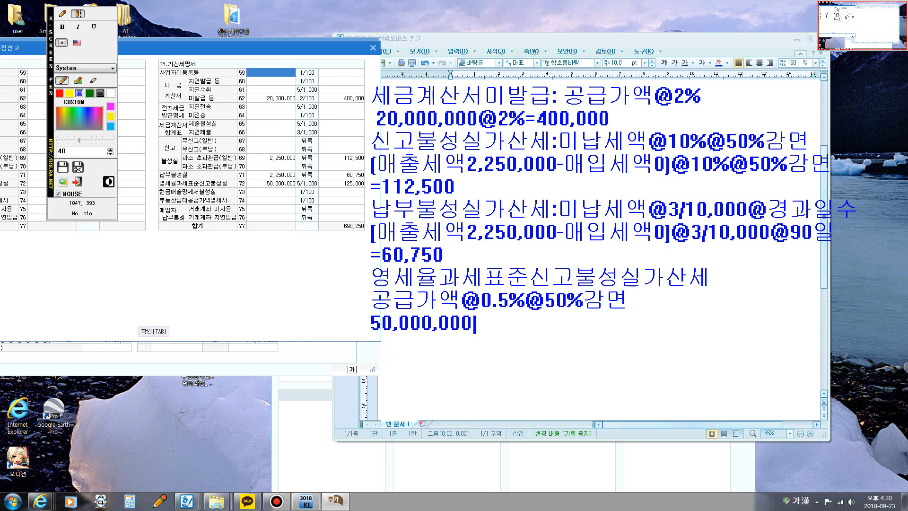
{"action": "type", "text": "@0.5"}
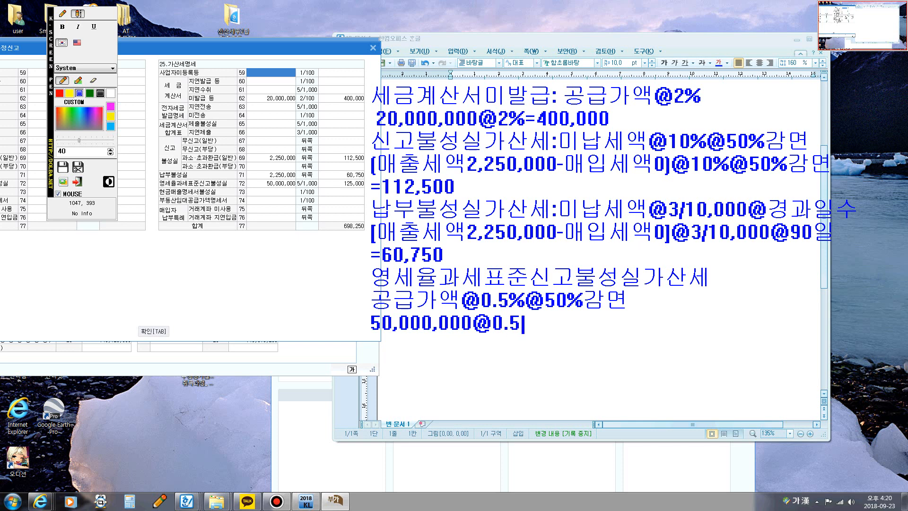
{"action": "type", "text": "%@"}
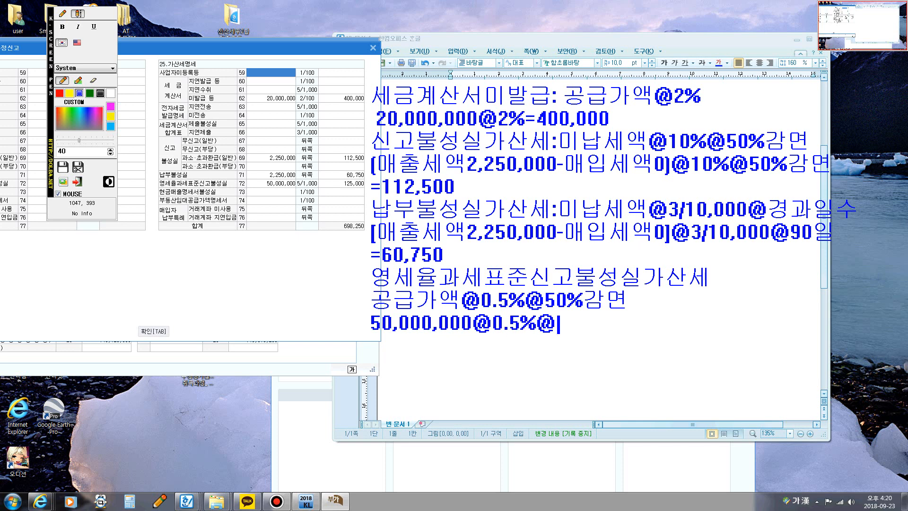
{"action": "type", "text": "50%"}
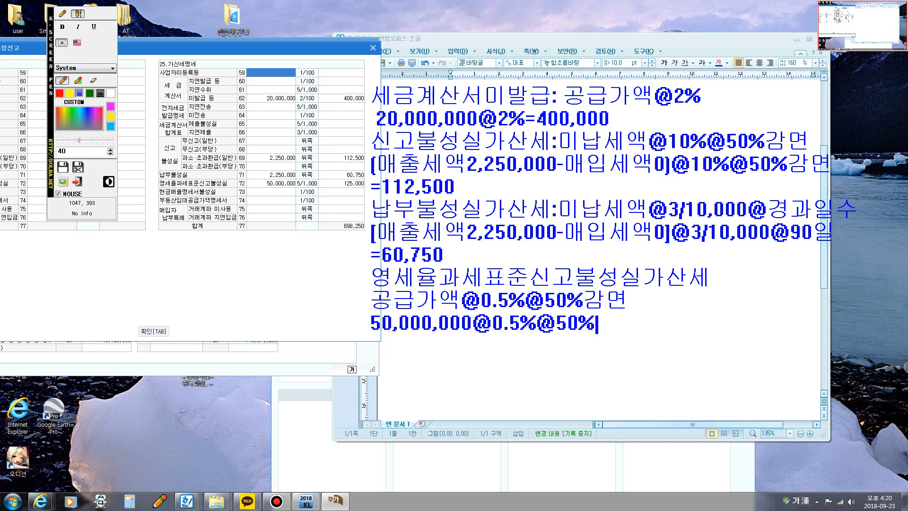
{"action": "type", "text": "감면"}
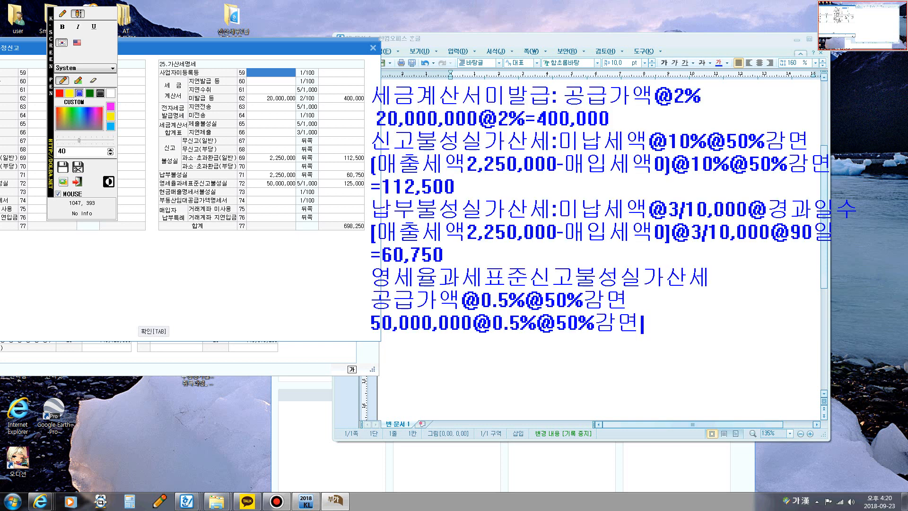
{"action": "type", "text": "=125,000"}
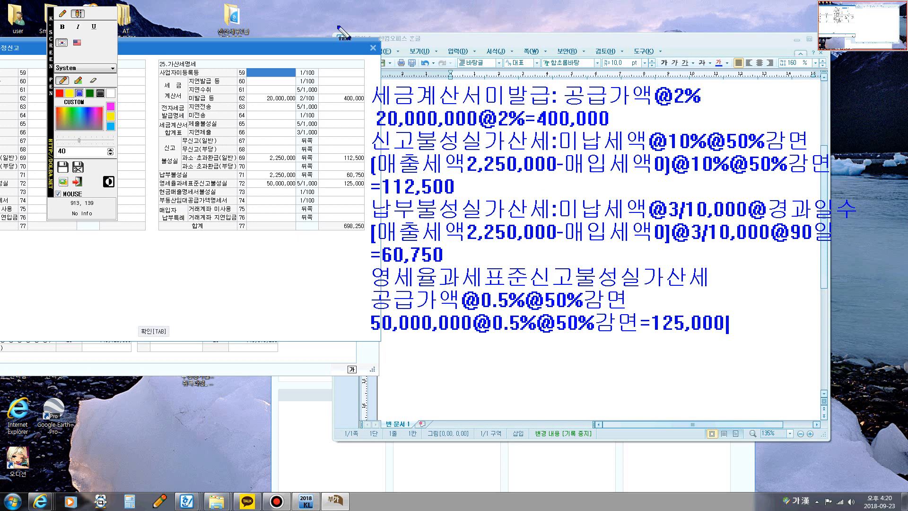
Step: Circle the 20,000,000@2%=400,000 calculation and the matching 미발급 등 row in the 가산세명세 with the pen
{"action": "left_click", "coordinate": [65, 15]}
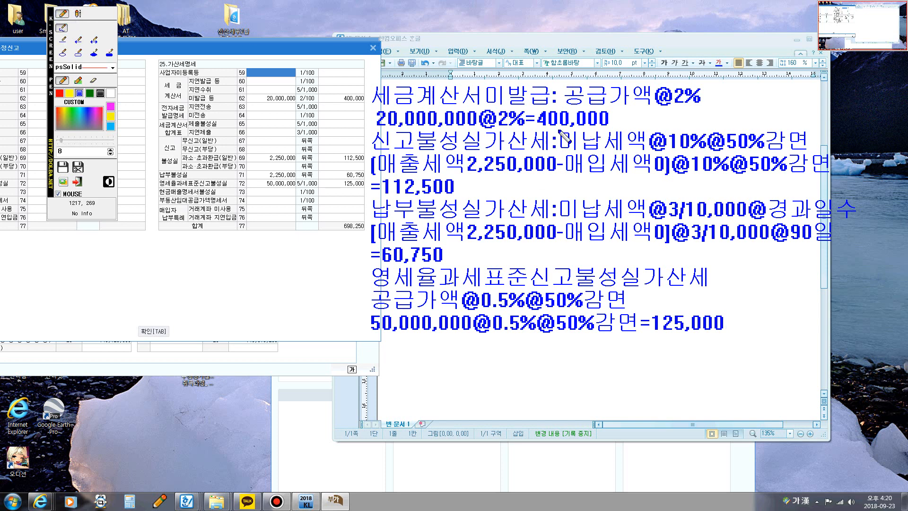
{"action": "mouse_move", "coordinate": [378, 124]}
{"action": "left_mouse_down"}
{"action": "mouse_move", "coordinate": [581, 134]}
{"action": "mouse_move", "coordinate": [615, 121]}
{"action": "mouse_move", "coordinate": [386, 109]}
{"action": "mouse_move", "coordinate": [381, 128]}
{"action": "left_mouse_up"}
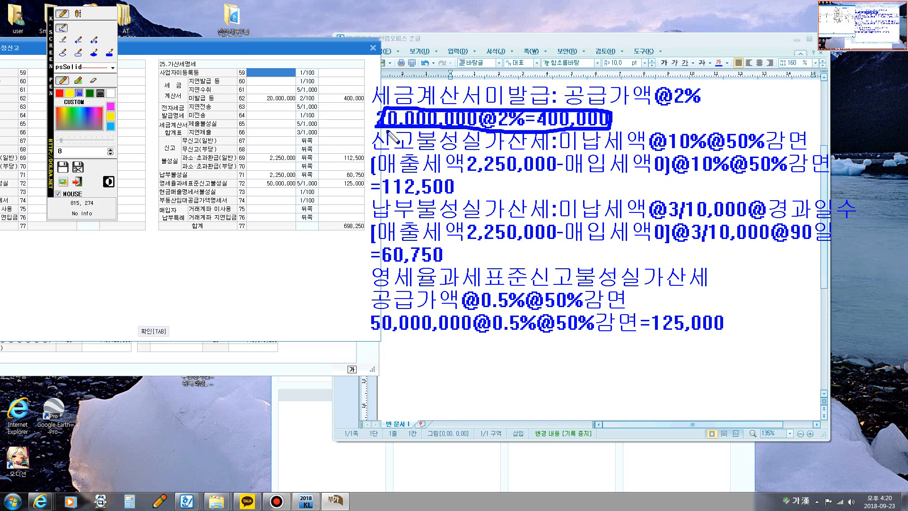
{"action": "mouse_move", "coordinate": [187, 104]}
{"action": "left_mouse_down"}
{"action": "mouse_move", "coordinate": [367, 104]}
{"action": "mouse_move", "coordinate": [356, 91]}
{"action": "mouse_move", "coordinate": [185, 91]}
{"action": "mouse_move", "coordinate": [187, 105]}
{"action": "left_mouse_up"}
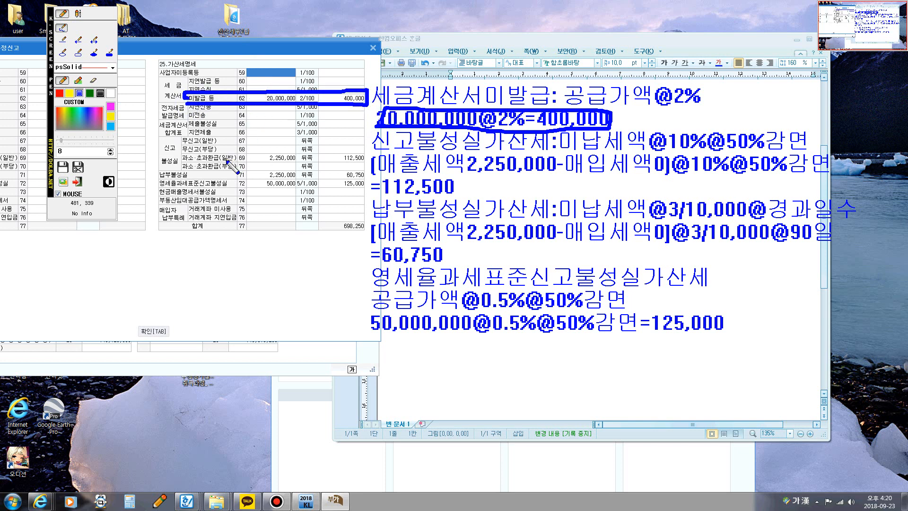
Step: Mark the 신고불성실 row 69, 납부불성실 and 영세율과세표준신고불성실 amounts and the 합계 in the 가산세명세 with the pen
{"action": "mouse_move", "coordinate": [162, 154]}
{"action": "left_mouse_down"}
{"action": "mouse_move", "coordinate": [177, 152]}
{"action": "mouse_move", "coordinate": [175, 167]}
{"action": "left_mouse_up"}
{"action": "mouse_move", "coordinate": [235, 166]}
{"action": "left_mouse_down"}
{"action": "mouse_move", "coordinate": [247, 155]}
{"action": "mouse_move", "coordinate": [293, 162]}
{"action": "left_mouse_up"}
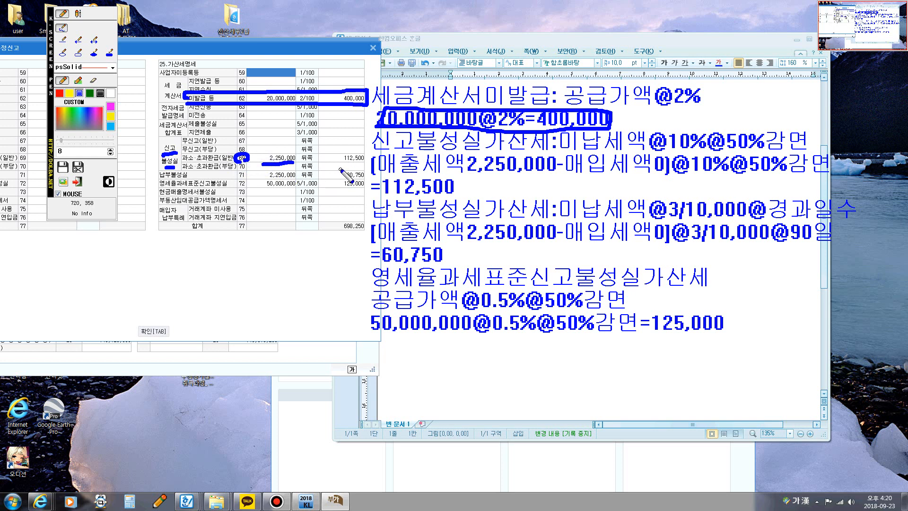
{"action": "left_click_drag", "start_coordinate": [339, 165], "coordinate": [366, 164]}
{"action": "left_click_drag", "start_coordinate": [270, 179], "coordinate": [365, 179]}
{"action": "left_click_drag", "start_coordinate": [259, 187], "coordinate": [296, 188]}
{"action": "left_click_drag", "start_coordinate": [342, 189], "coordinate": [365, 191]}
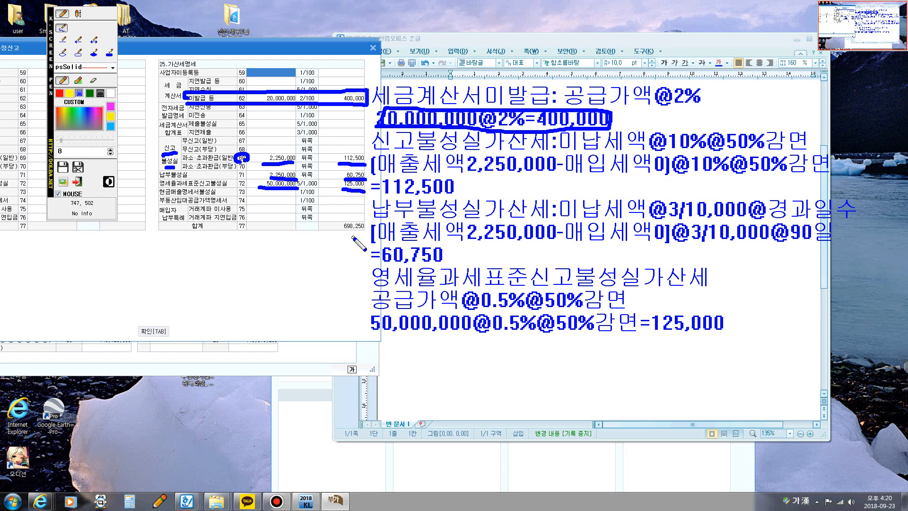
{"action": "mouse_move", "coordinate": [354, 237]}
{"action": "left_mouse_down"}
{"action": "mouse_move", "coordinate": [339, 230]}
{"action": "mouse_move", "coordinate": [359, 216]}
{"action": "mouse_move", "coordinate": [362, 239]}
{"action": "mouse_move", "coordinate": [345, 228]}
{"action": "left_mouse_up"}
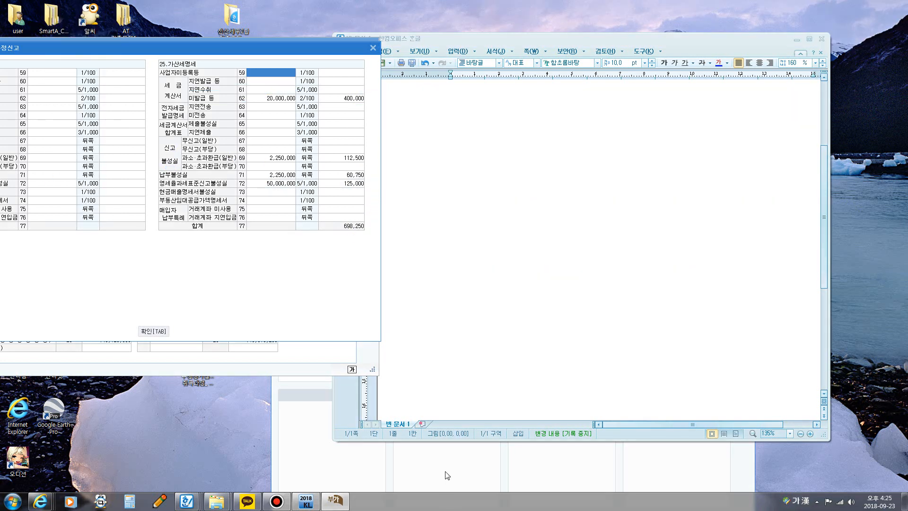
Step: Switch to the 65회 전산세무2급 답안.hwp document and box the word 과세표준명세 in question [2] with the pen
{"action": "left_click", "coordinate": [446, 474]}
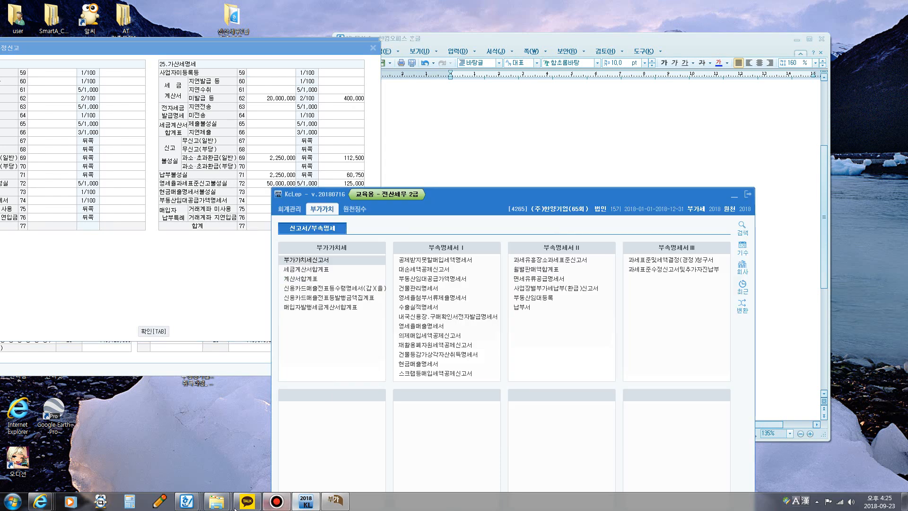
{"action": "left_click", "coordinate": [186, 501]}
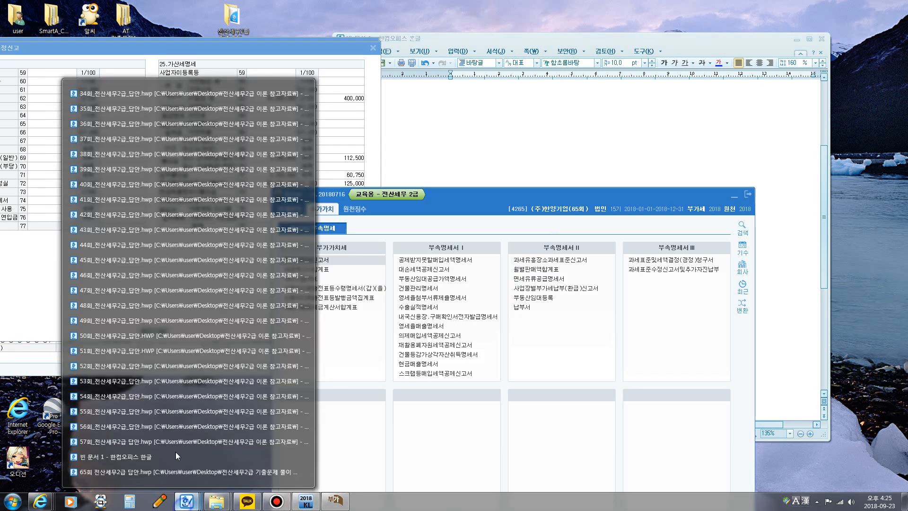
{"action": "left_click", "coordinate": [157, 471]}
{"action": "scroll", "coordinate": [503, 261], "scroll_direction": "up", "scroll_amount": 3}
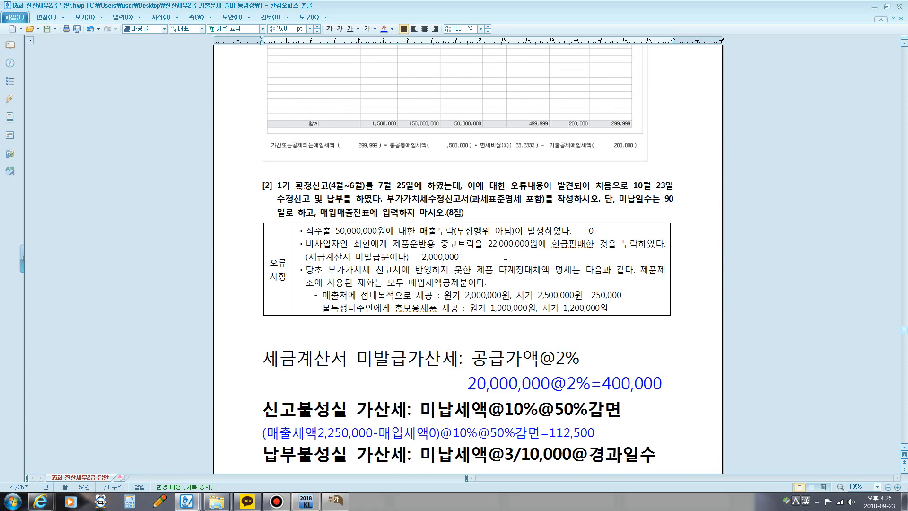
{"action": "key", "text": "F12"}
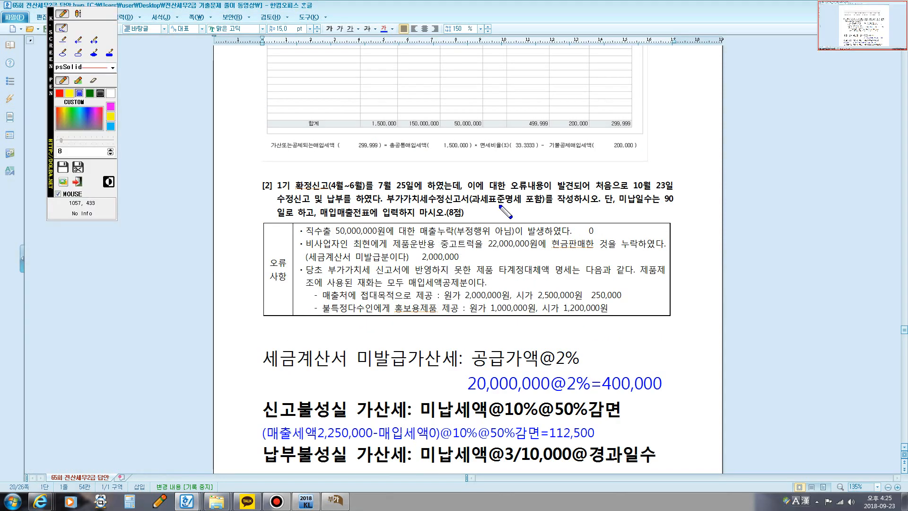
{"action": "mouse_move", "coordinate": [476, 204]}
{"action": "left_mouse_down"}
{"action": "mouse_move", "coordinate": [519, 206]}
{"action": "mouse_move", "coordinate": [521, 194]}
{"action": "mouse_move", "coordinate": [471, 195]}
{"action": "mouse_move", "coordinate": [475, 206]}
{"action": "left_mouse_up"}
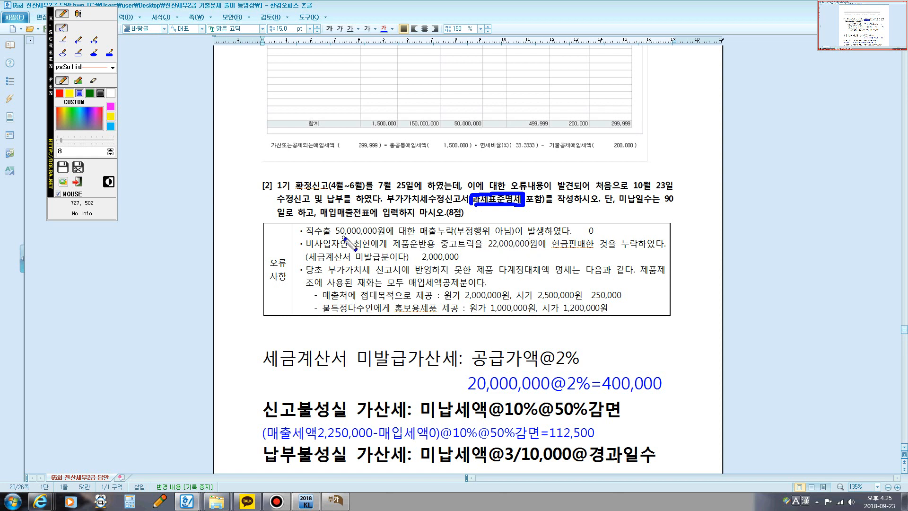
Step: Underline the 50,000,000원, 22,000,000원 and 시가 2,500,000원 amounts in the question's 오류사항, then leave the pen mode
{"action": "left_click_drag", "start_coordinate": [341, 236], "coordinate": [378, 234]}
{"action": "left_click_drag", "start_coordinate": [487, 249], "coordinate": [492, 250]}
{"action": "left_click_drag", "start_coordinate": [538, 299], "coordinate": [576, 299]}
{"action": "key", "text": "Escape"}
Step: Return to the 부가가치세신고서, close the 가산세명세 and its help note, and open the 과세표준 수정신고 details
{"action": "left_click", "coordinate": [337, 501]}
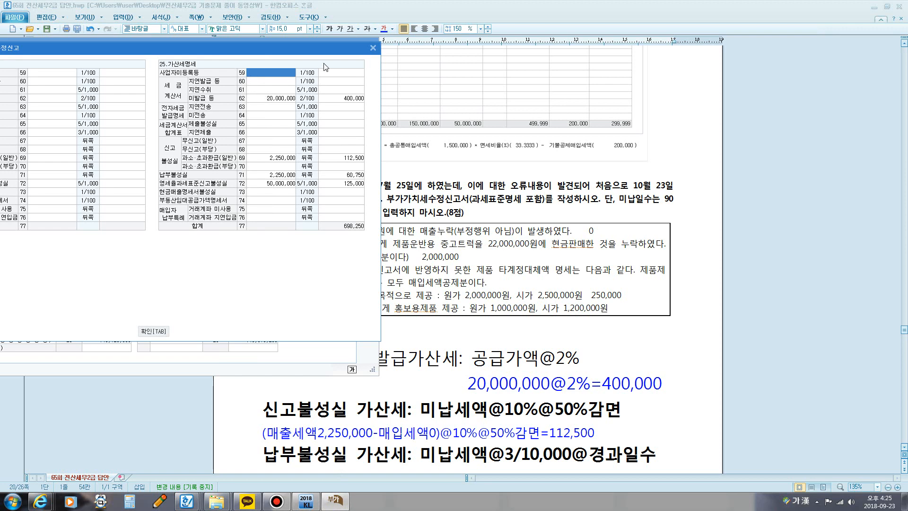
{"action": "left_click", "coordinate": [373, 49]}
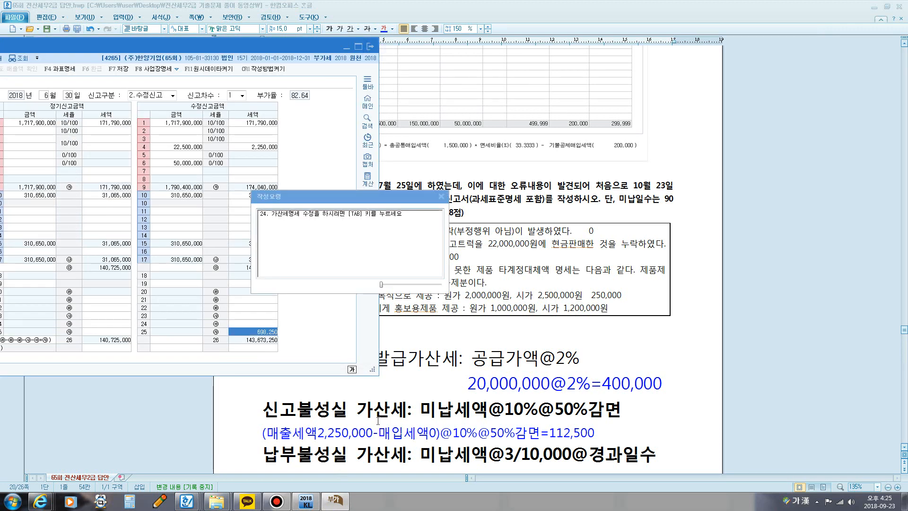
{"action": "left_click", "coordinate": [442, 196]}
{"action": "left_click_drag", "start_coordinate": [287, 48], "coordinate": [606, 59]}
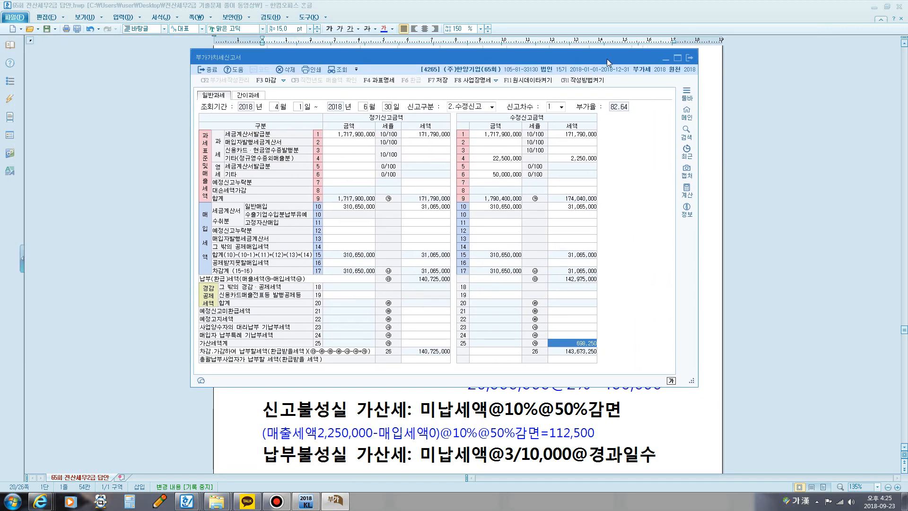
{"action": "left_click", "coordinate": [387, 86]}
{"action": "left_click_drag", "start_coordinate": [494, 105], "coordinate": [427, 106]}
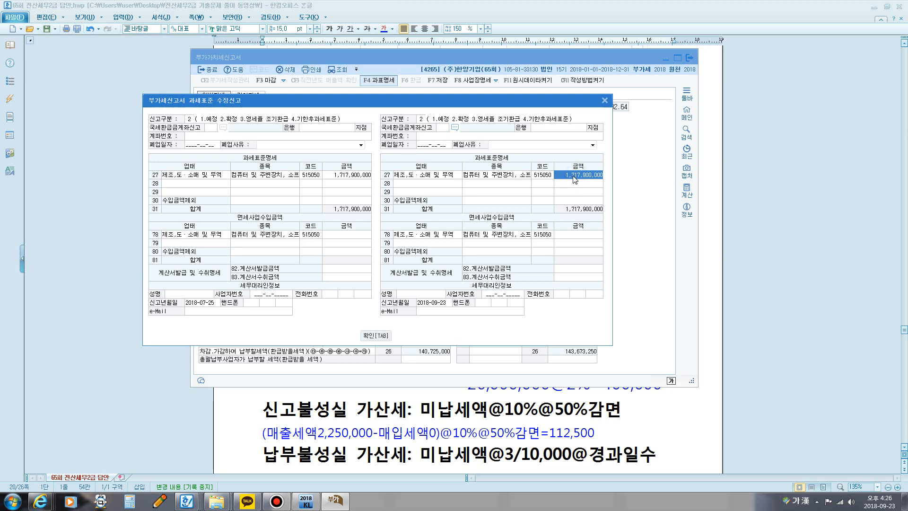
Step: Bring the answer document forward and box the 직수출 amount 50,000,000원 in question [2] with the pen
{"action": "left_click", "coordinate": [626, 411]}
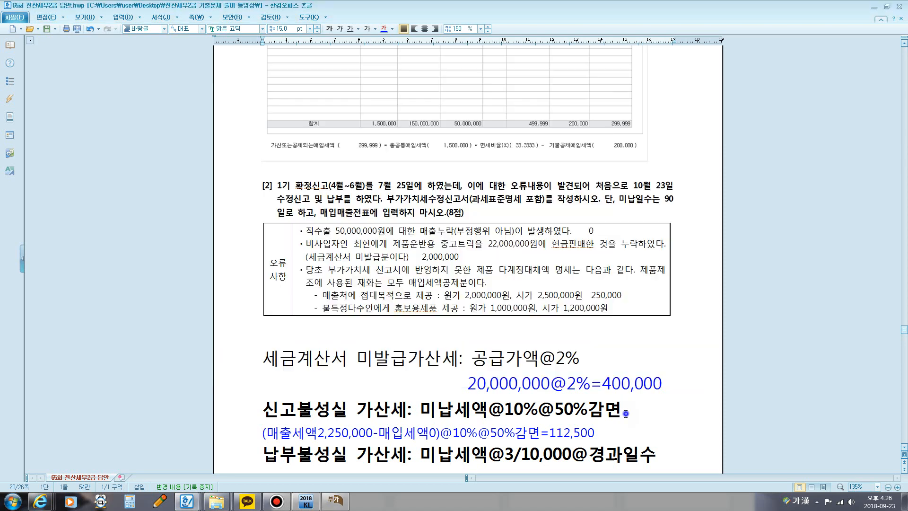
{"action": "scroll", "coordinate": [553, 307], "scroll_direction": "up", "scroll_amount": 3}
{"action": "scroll", "coordinate": [554, 308], "scroll_direction": "down", "scroll_amount": 3}
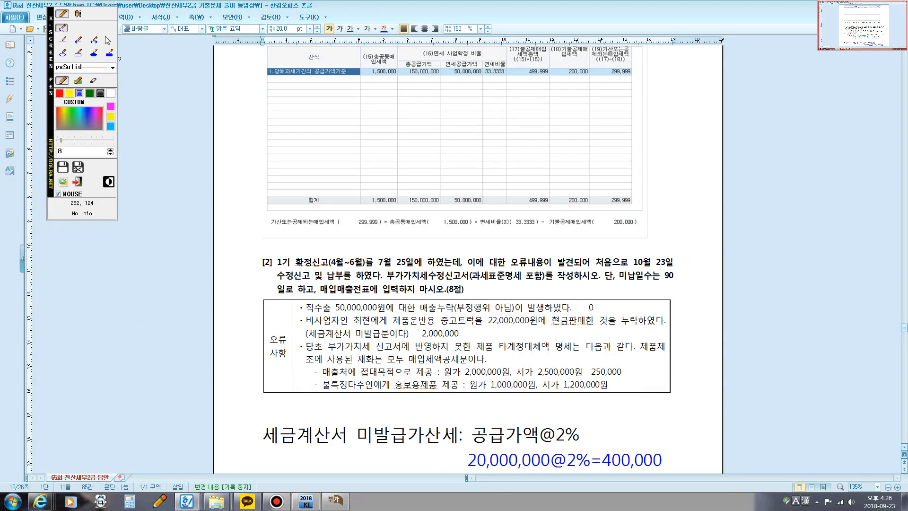
{"action": "left_click", "coordinate": [78, 16]}
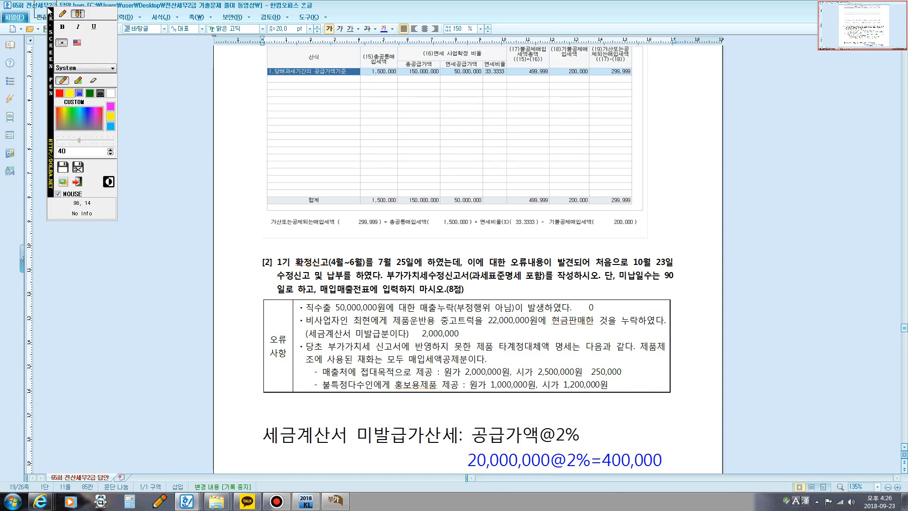
{"action": "left_click", "coordinate": [61, 13]}
{"action": "mouse_move", "coordinate": [331, 314]}
{"action": "left_mouse_down"}
{"action": "mouse_move", "coordinate": [387, 314]}
{"action": "mouse_move", "coordinate": [378, 298]}
{"action": "mouse_move", "coordinate": [328, 298]}
{"action": "mouse_move", "coordinate": [330, 314]}
{"action": "left_mouse_up"}
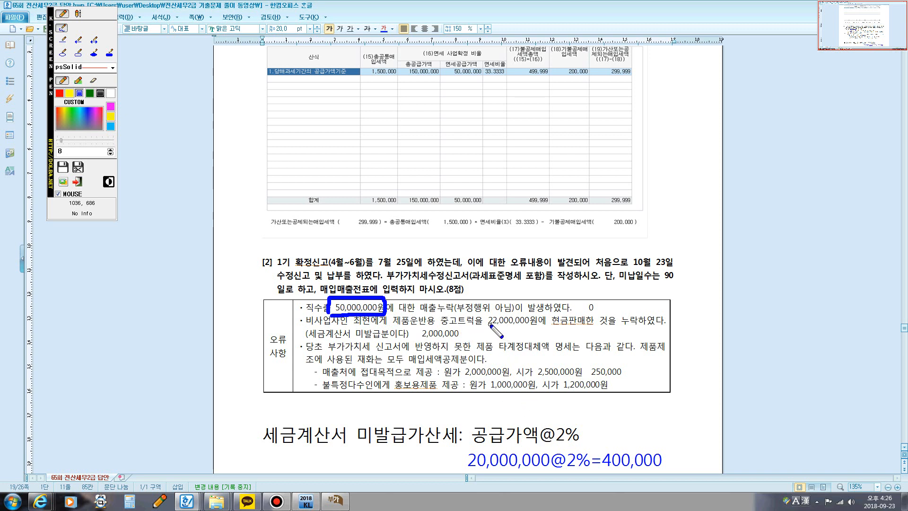
Step: Handwrite 20,000,000 and the 2,500,000 market value over the 오류사항, enclose both figures together, and leave the pen mode
{"action": "mouse_move", "coordinate": [479, 330]}
{"action": "left_mouse_down"}
{"action": "mouse_move", "coordinate": [494, 341]}
{"action": "mouse_move", "coordinate": [501, 331]}
{"action": "mouse_move", "coordinate": [507, 346]}
{"action": "mouse_move", "coordinate": [519, 327]}
{"action": "mouse_move", "coordinate": [528, 338]}
{"action": "mouse_move", "coordinate": [538, 328]}
{"action": "mouse_move", "coordinate": [554, 339]}
{"action": "mouse_move", "coordinate": [562, 332]}
{"action": "mouse_move", "coordinate": [558, 339]}
{"action": "mouse_move", "coordinate": [597, 326]}
{"action": "mouse_move", "coordinate": [606, 336]}
{"action": "mouse_move", "coordinate": [601, 330]}
{"action": "left_mouse_up"}
{"action": "left_click_drag", "start_coordinate": [527, 376], "coordinate": [576, 374]}
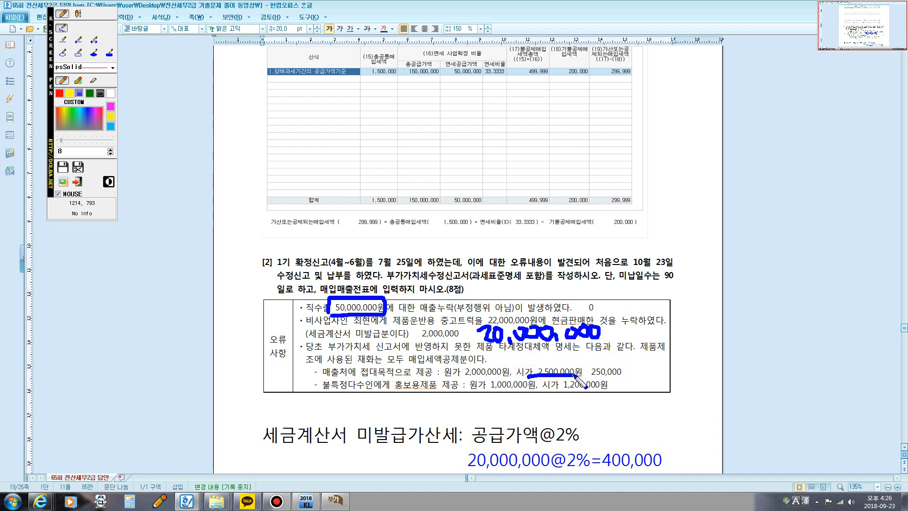
{"action": "mouse_move", "coordinate": [535, 354]}
{"action": "left_mouse_down"}
{"action": "mouse_move", "coordinate": [538, 366]}
{"action": "mouse_move", "coordinate": [559, 361]}
{"action": "mouse_move", "coordinate": [557, 374]}
{"action": "mouse_move", "coordinate": [574, 352]}
{"action": "mouse_move", "coordinate": [581, 363]}
{"action": "mouse_move", "coordinate": [625, 360]}
{"action": "left_mouse_up"}
{"action": "mouse_move", "coordinate": [469, 344]}
{"action": "left_mouse_down"}
{"action": "mouse_move", "coordinate": [515, 378]}
{"action": "mouse_move", "coordinate": [627, 381]}
{"action": "mouse_move", "coordinate": [612, 315]}
{"action": "mouse_move", "coordinate": [477, 314]}
{"action": "mouse_move", "coordinate": [472, 343]}
{"action": "left_mouse_up"}
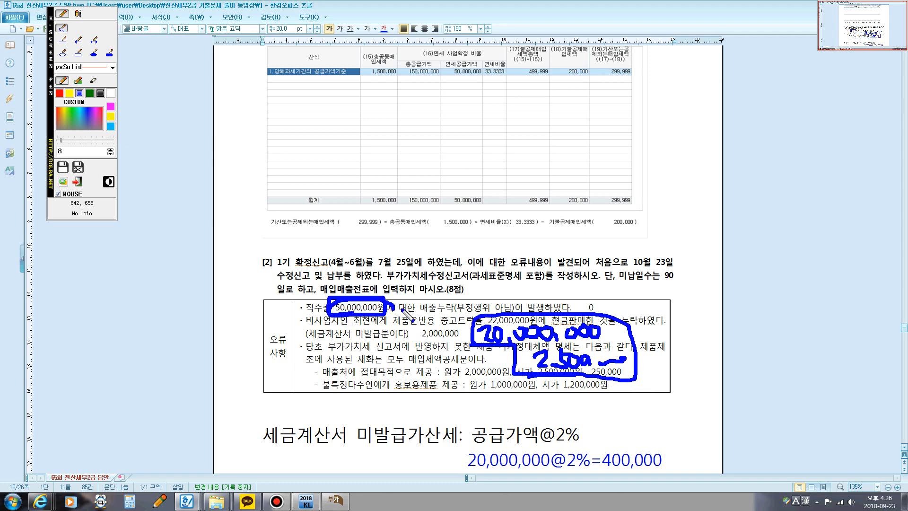
{"action": "key", "text": "Escape"}
Step: Set the row 27 금액 in the revised 과세표준명세 to 1,767,900,000
{"action": "left_click", "coordinate": [335, 499]}
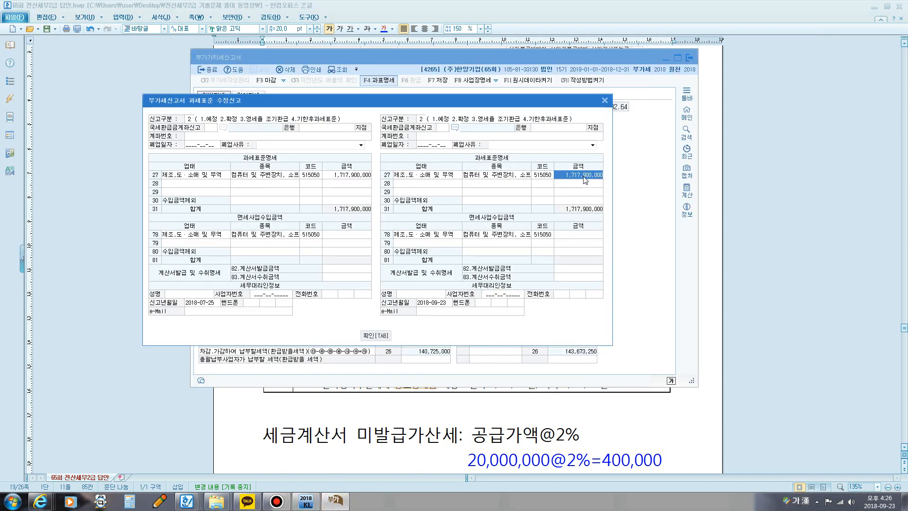
{"action": "left_click", "coordinate": [569, 180]}
{"action": "key", "text": "BackSpace"}
{"action": "type", "text": "1767900000"}
{"action": "key", "text": "Return"}
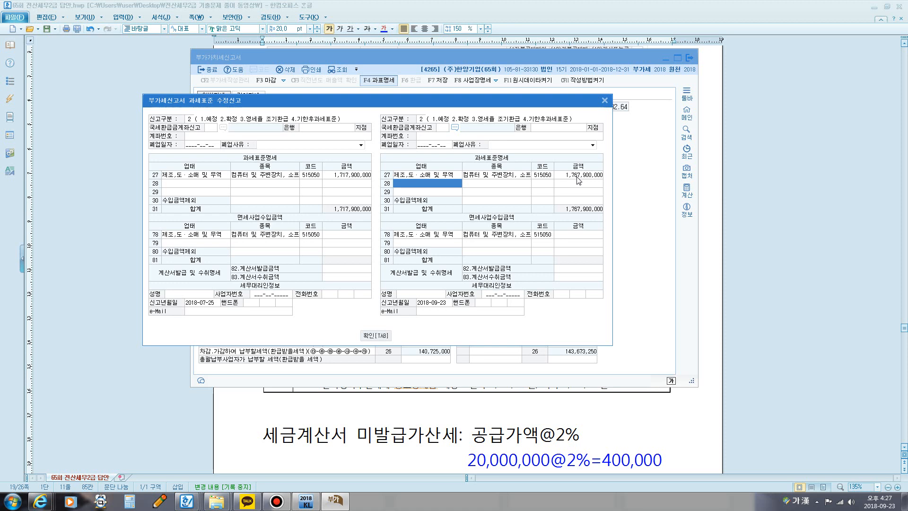
Step: Enter code 515050 for the 수입금액제외 row 30 of the revised 과세표준명세
{"action": "left_click", "coordinate": [493, 201]}
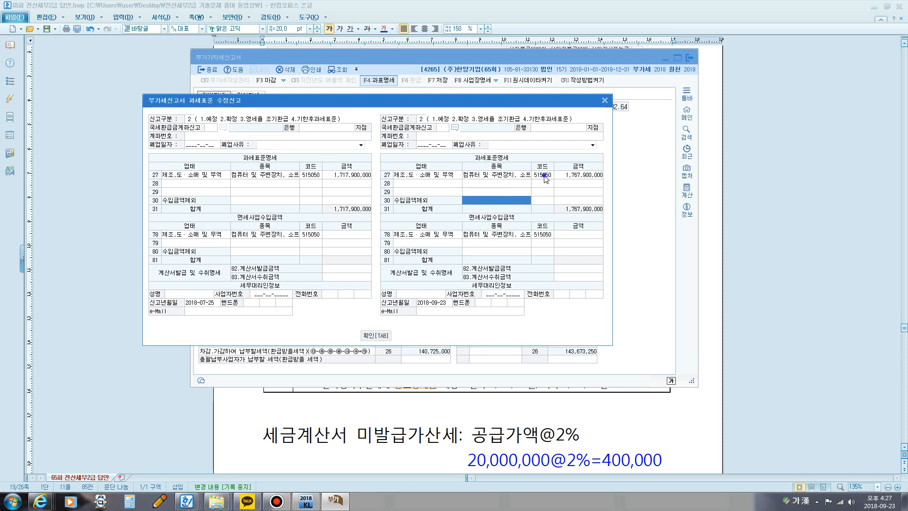
{"action": "left_click", "coordinate": [541, 201]}
{"action": "type", "text": "51"}
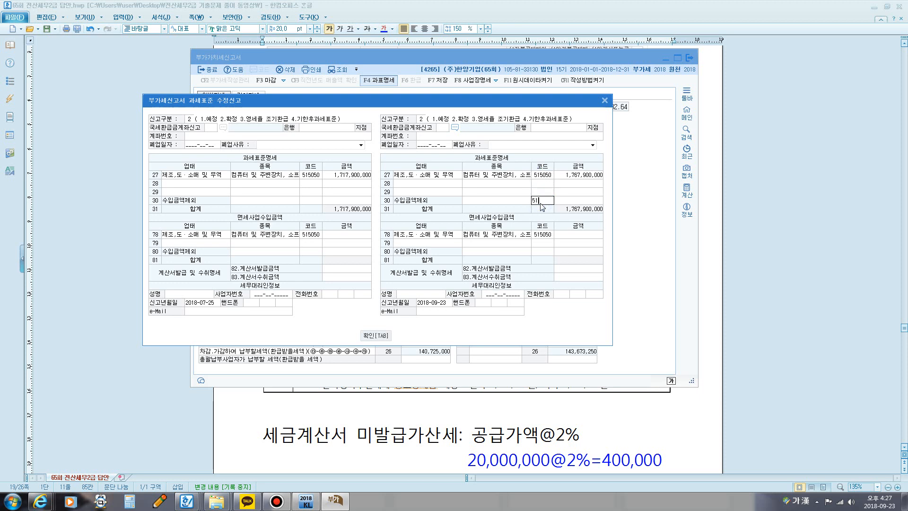
{"action": "type", "text": "5050"}
{"action": "key", "text": "Return"}
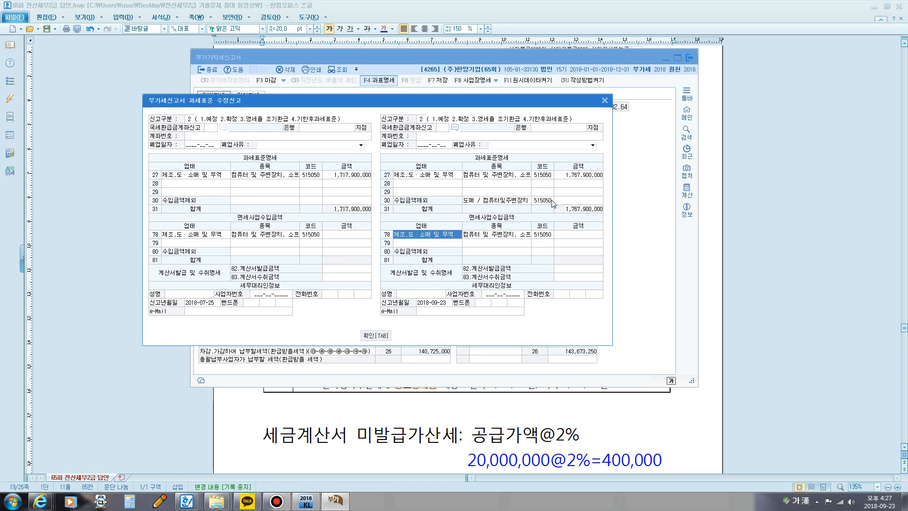
Step: Set the 수입금액제외 row 30 금액 to 22,500,000 and move the dialog clear of the 수정신고금액 figures
{"action": "left_click", "coordinate": [559, 201]}
{"action": "type", "text": "2"}
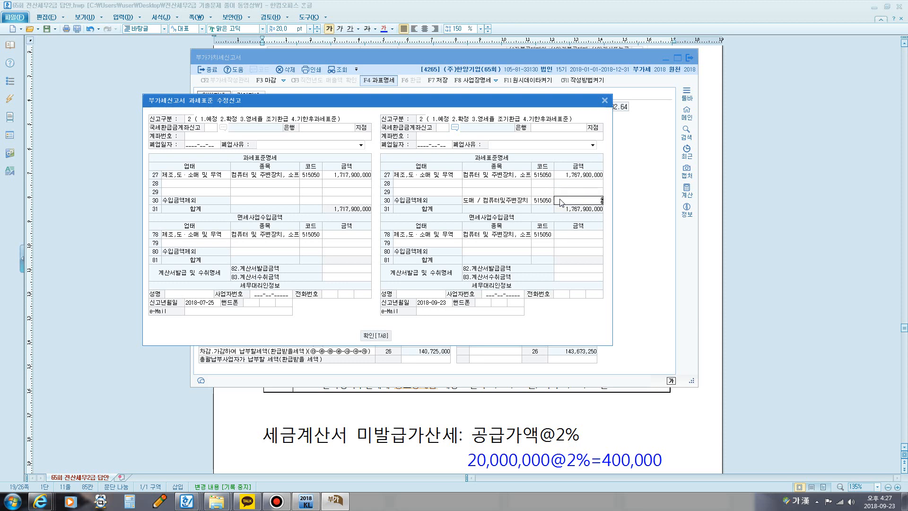
{"action": "type", "text": "2,500,000"}
{"action": "key", "text": "Return"}
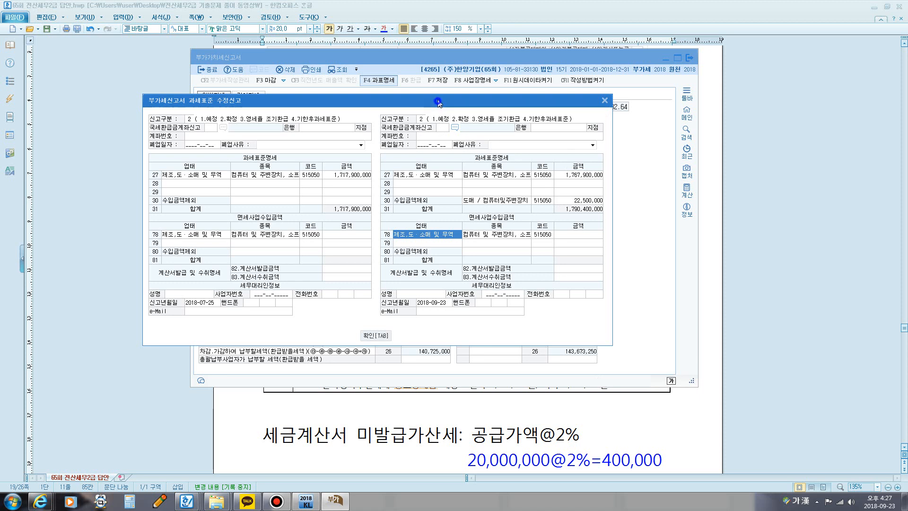
{"action": "left_click_drag", "start_coordinate": [439, 100], "coordinate": [296, 90]}
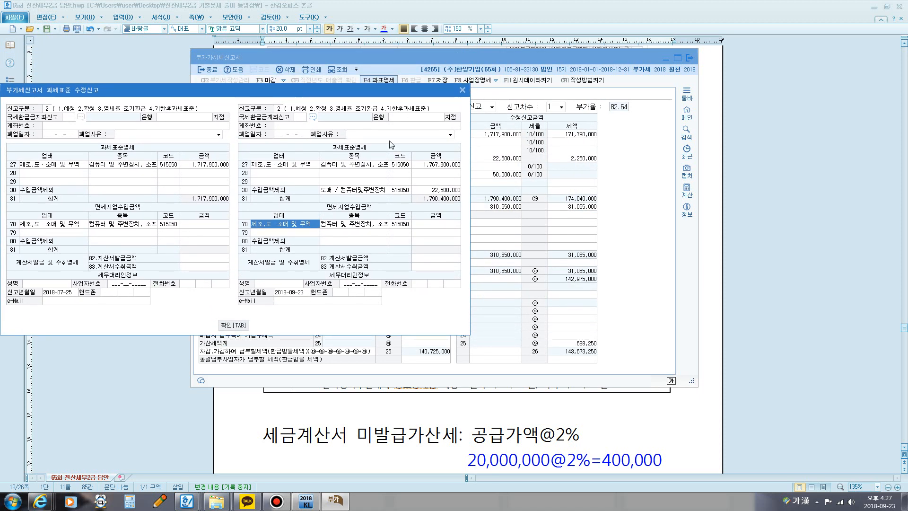
Step: Circle both 1,790,400,000 totals and the 1,767,900,000 and 22,500,000 amounts with the pen, link the totals, and leave pen mode
{"action": "key", "text": "F12"}
{"action": "mouse_move", "coordinate": [478, 201]}
{"action": "left_mouse_down"}
{"action": "mouse_move", "coordinate": [478, 190]}
{"action": "mouse_move", "coordinate": [519, 191]}
{"action": "mouse_move", "coordinate": [523, 203]}
{"action": "mouse_move", "coordinate": [478, 200]}
{"action": "left_mouse_up"}
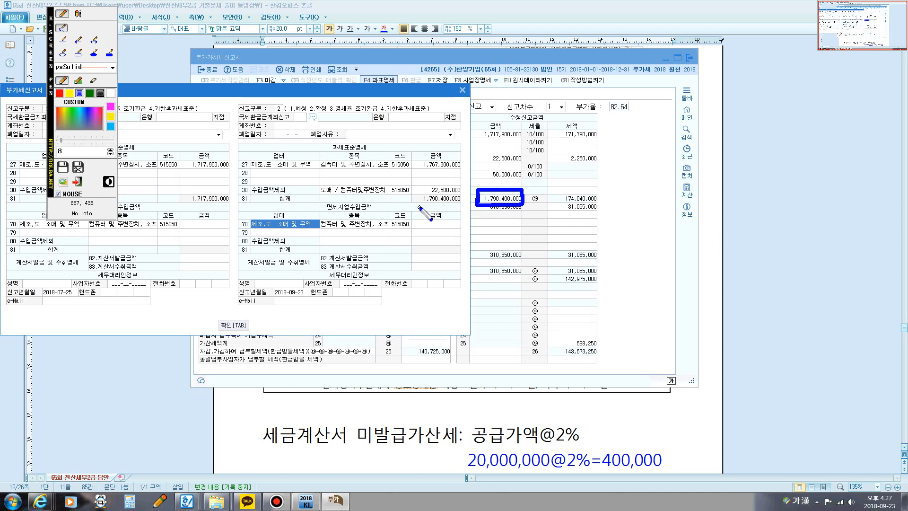
{"action": "mouse_move", "coordinate": [419, 207]}
{"action": "left_mouse_down"}
{"action": "mouse_move", "coordinate": [432, 194]}
{"action": "mouse_move", "coordinate": [455, 194]}
{"action": "mouse_move", "coordinate": [461, 206]}
{"action": "mouse_move", "coordinate": [420, 207]}
{"action": "mouse_move", "coordinate": [478, 196]}
{"action": "left_mouse_up"}
{"action": "mouse_move", "coordinate": [418, 168]}
{"action": "left_mouse_down"}
{"action": "mouse_move", "coordinate": [463, 163]}
{"action": "mouse_move", "coordinate": [429, 152]}
{"action": "mouse_move", "coordinate": [413, 163]}
{"action": "mouse_move", "coordinate": [426, 169]}
{"action": "left_mouse_up"}
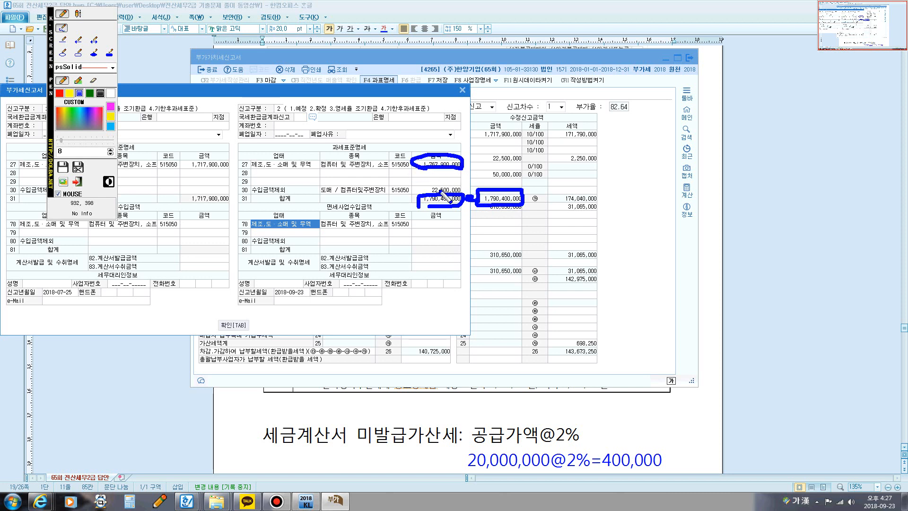
{"action": "mouse_move", "coordinate": [423, 194]}
{"action": "left_mouse_down"}
{"action": "mouse_move", "coordinate": [455, 184]}
{"action": "mouse_move", "coordinate": [474, 198]}
{"action": "mouse_move", "coordinate": [423, 209]}
{"action": "mouse_move", "coordinate": [480, 204]}
{"action": "left_mouse_up"}
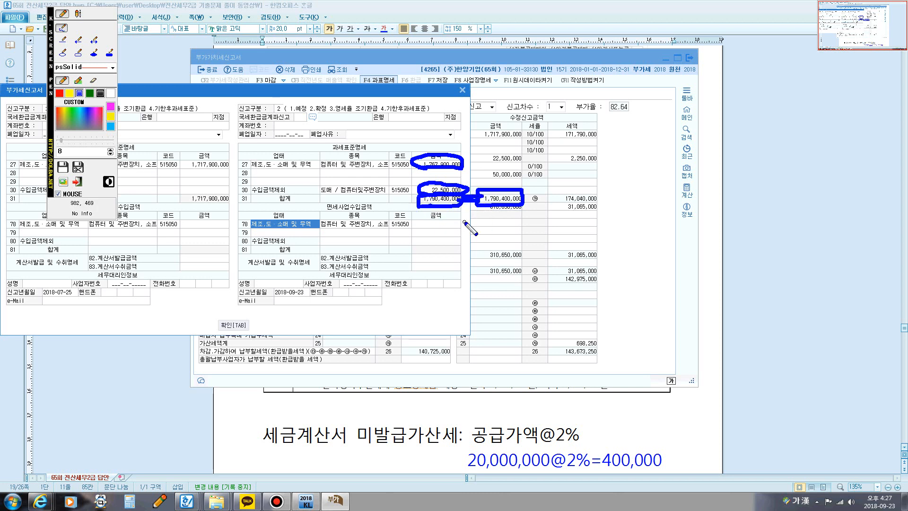
{"action": "key", "text": "Escape"}
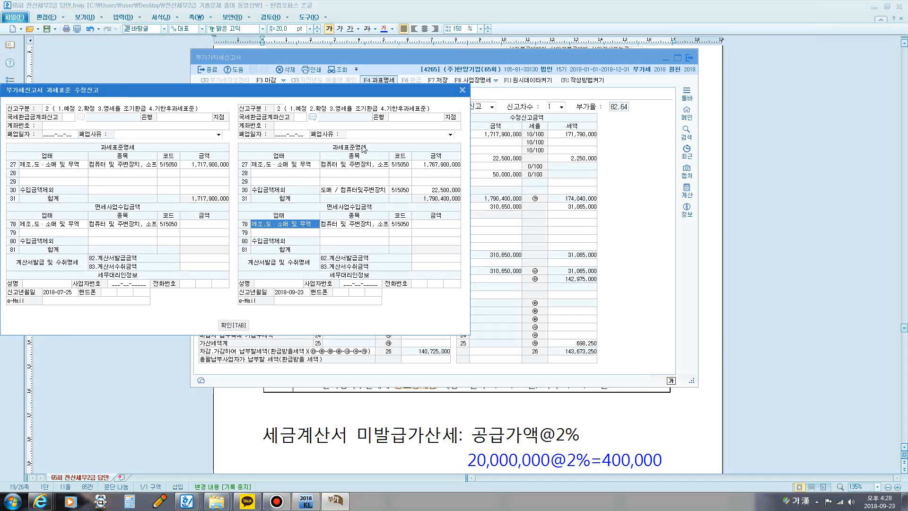
Step: Close the 과세표준명세 and the 부가가치세신고서 without saving the data, and go to 문제4 in the answer document
{"action": "left_click", "coordinate": [462, 90]}
{"action": "left_click", "coordinate": [689, 58]}
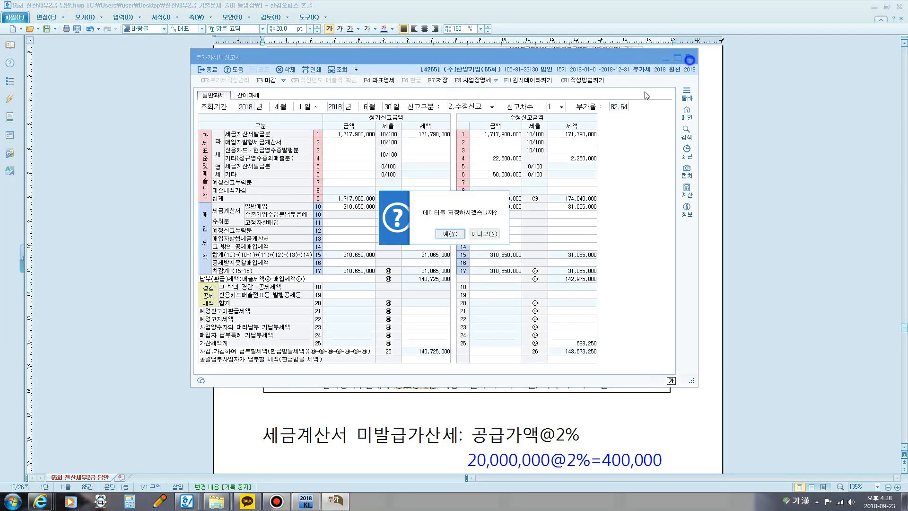
{"action": "left_click", "coordinate": [484, 234]}
{"action": "scroll", "coordinate": [539, 241], "scroll_direction": "down", "scroll_amount": 5}
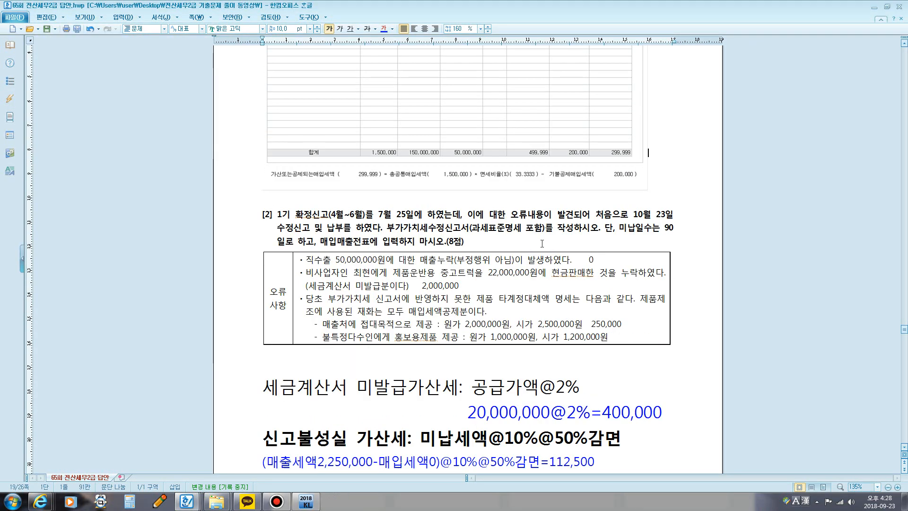
{"action": "scroll", "coordinate": [544, 241], "scroll_direction": "down", "scroll_amount": 2}
{"action": "scroll", "coordinate": [551, 239], "scroll_direction": "down", "scroll_amount": 5}
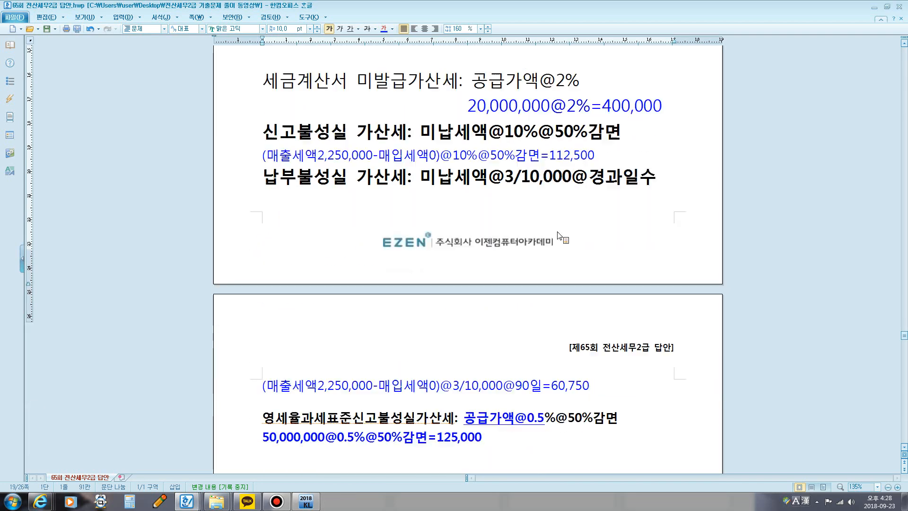
{"action": "scroll", "coordinate": [558, 235], "scroll_direction": "down", "scroll_amount": 10}
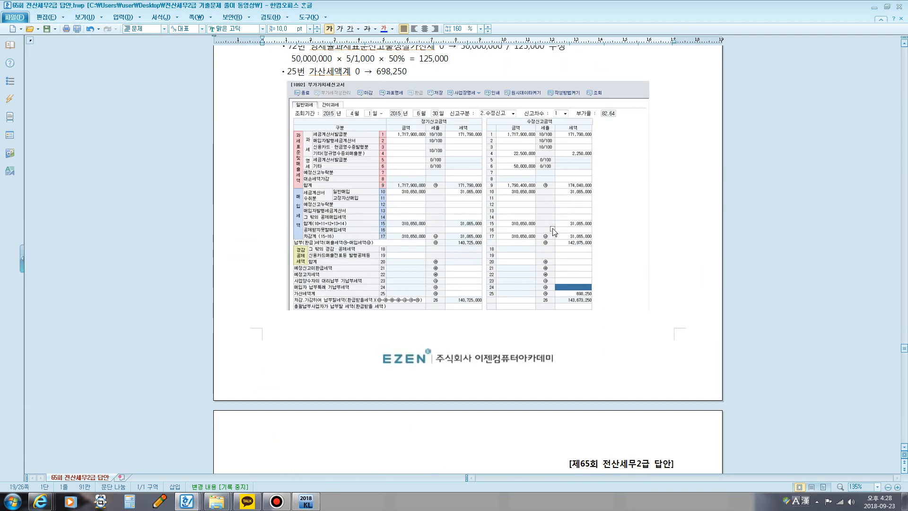
{"action": "scroll", "coordinate": [552, 230], "scroll_direction": "down", "scroll_amount": 12}
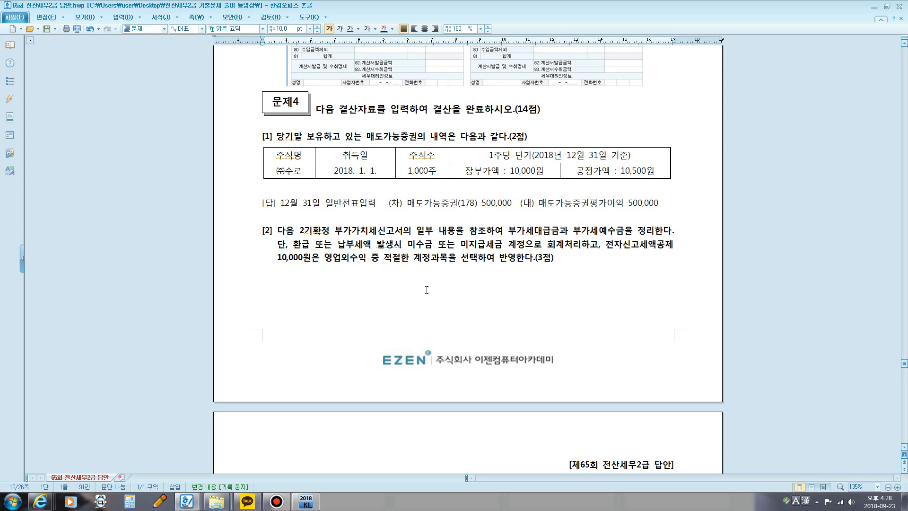
{"action": "left_click", "coordinate": [246, 502]}
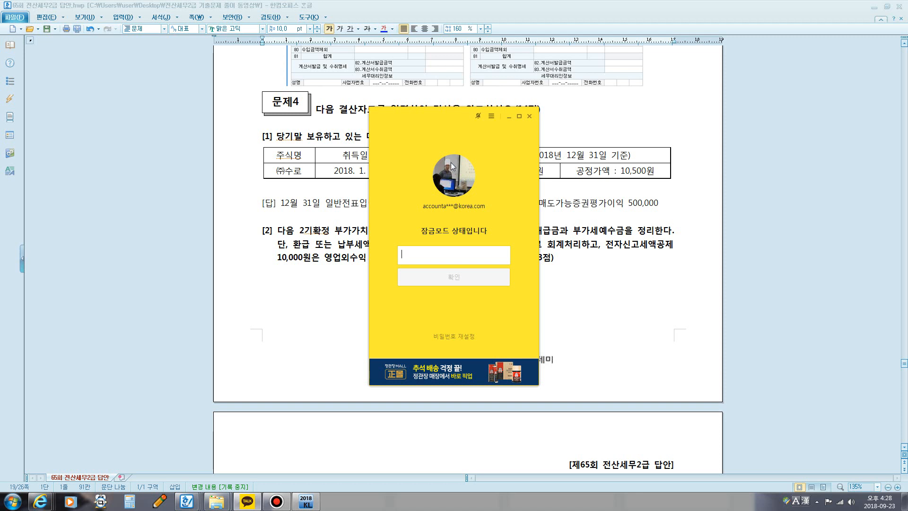
{"action": "left_click", "coordinate": [510, 120]}
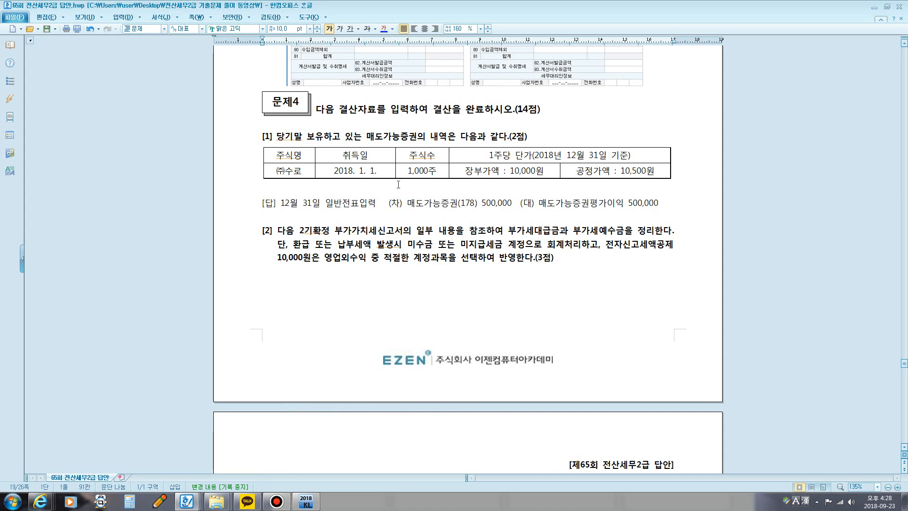
Step: Add the note 수동결산 after the (2점) of 문제4 [1] on the 매도가능증권
{"action": "left_click_drag", "start_coordinate": [367, 136], "coordinate": [429, 136]}
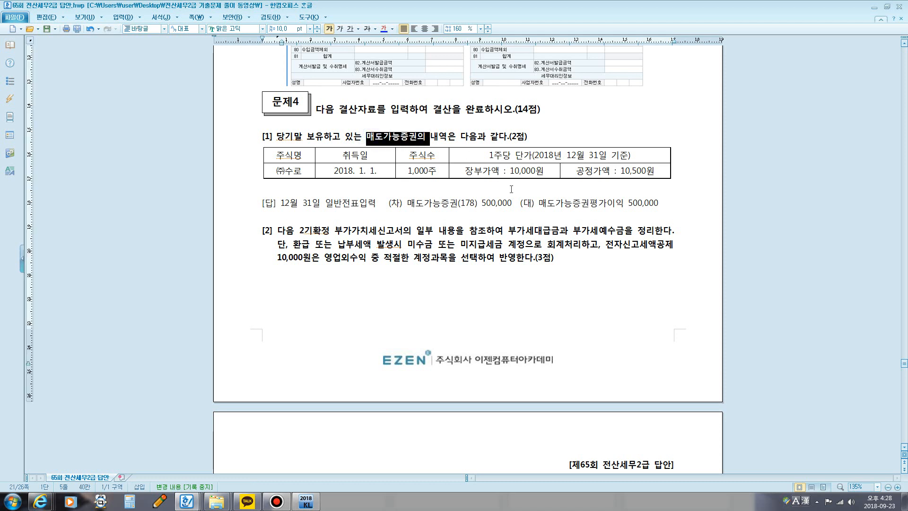
{"action": "left_click", "coordinate": [538, 137]}
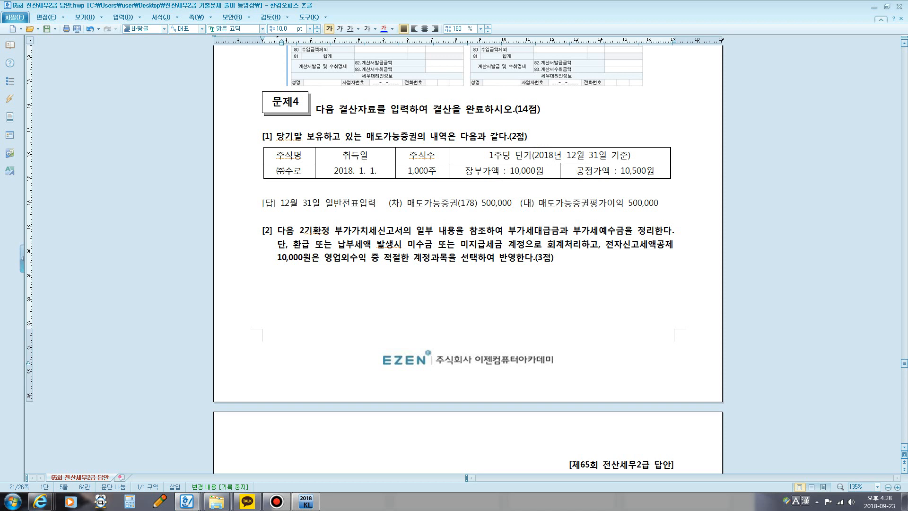
{"action": "type", "text": "ㅅ"}
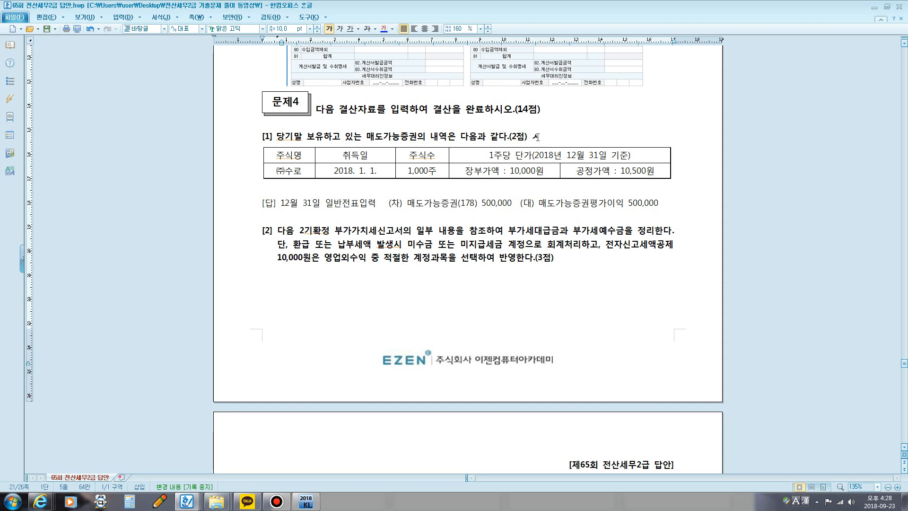
{"action": "type", "text": "동결시ㄴ"}
Step: Add the note 수동결산 after the (3점) of 문제4 [2] on 부가세대급금 and 부가세예수금
{"action": "scroll", "coordinate": [568, 260], "scroll_direction": "down", "scroll_amount": 2}
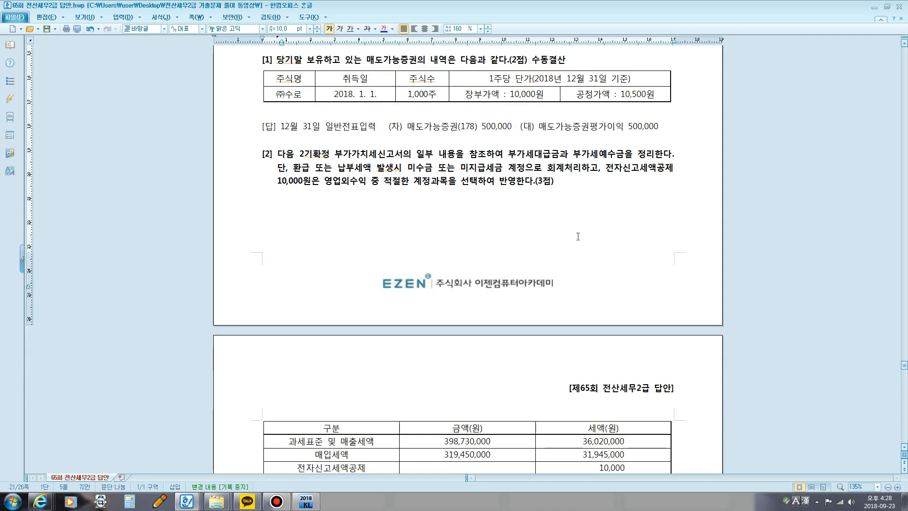
{"action": "left_click", "coordinate": [572, 185]}
{"action": "type", "text": "ㅅ"}
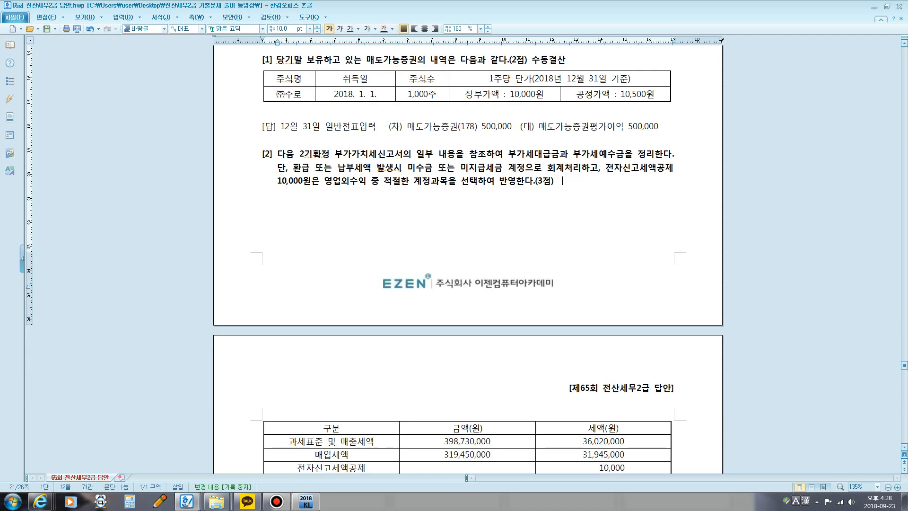
{"action": "type", "text": "ㅜ동결시"}
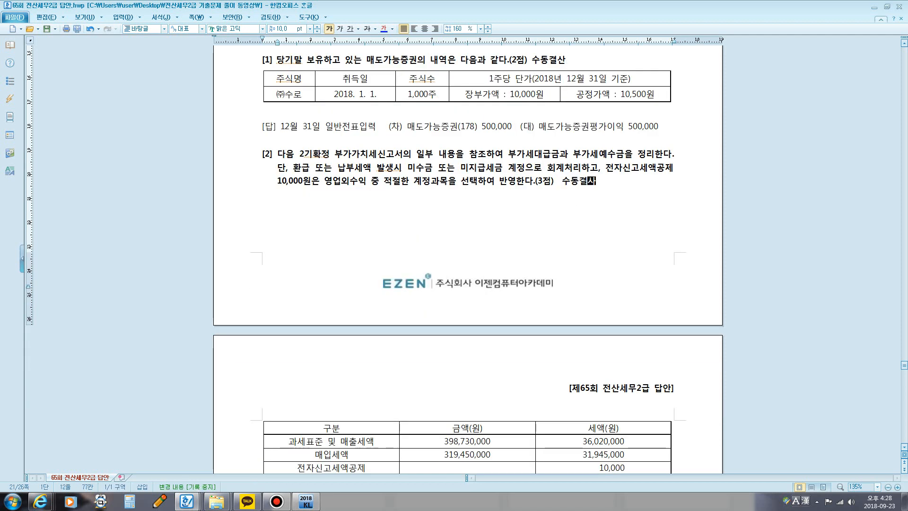
{"action": "type", "text": "ㄴ"}
{"action": "left_click_drag", "start_coordinate": [531, 60], "coordinate": [353, 36]}
{"action": "left_click", "coordinate": [392, 30]}
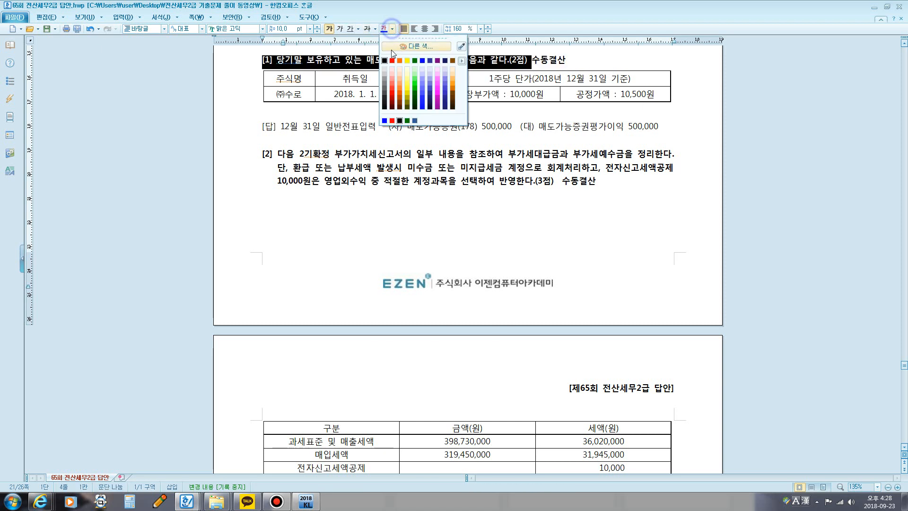
{"action": "left_click", "coordinate": [423, 60]}
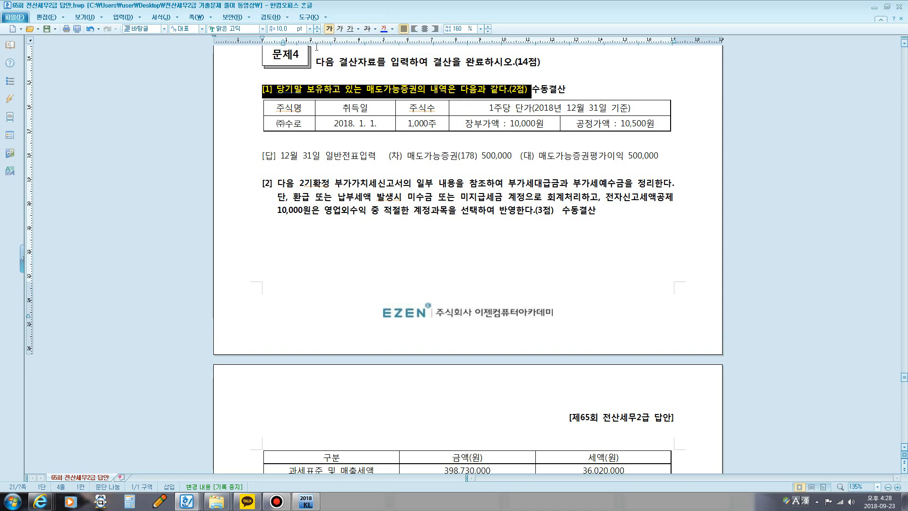
{"action": "left_click", "coordinate": [90, 30]}
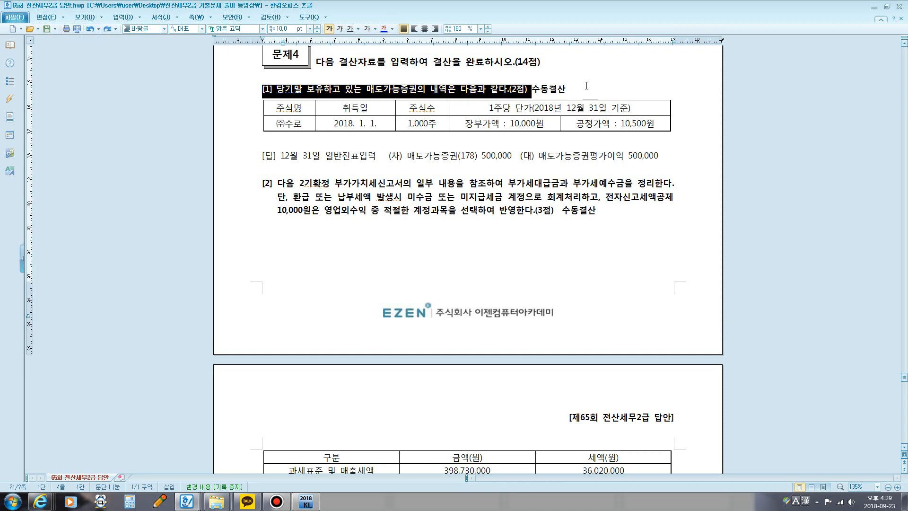
Step: Colour the 수동결산 note of 문제4 [1] blue and select the 수동결산 note of [2]
{"action": "left_click_drag", "start_coordinate": [567, 89], "coordinate": [533, 88]}
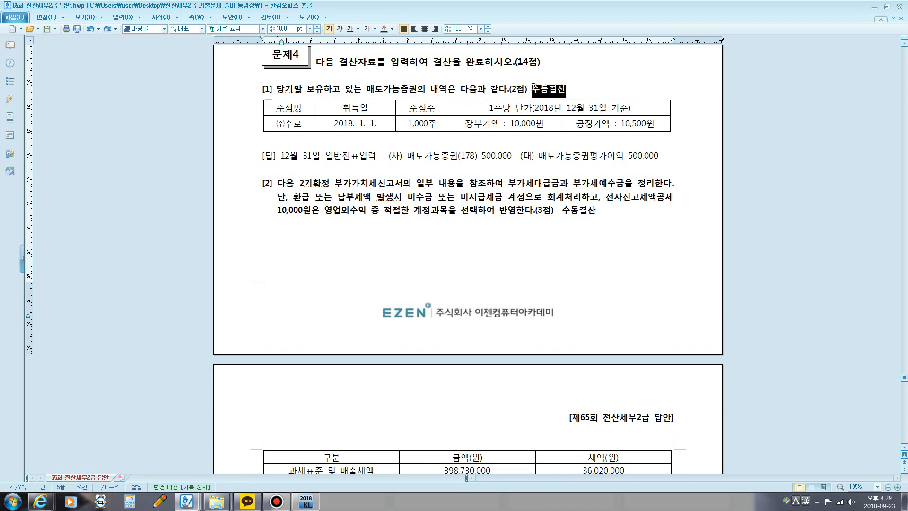
{"action": "left_click", "coordinate": [392, 29]}
{"action": "left_click", "coordinate": [422, 62]}
{"action": "scroll", "coordinate": [622, 237], "scroll_direction": "down", "scroll_amount": 6}
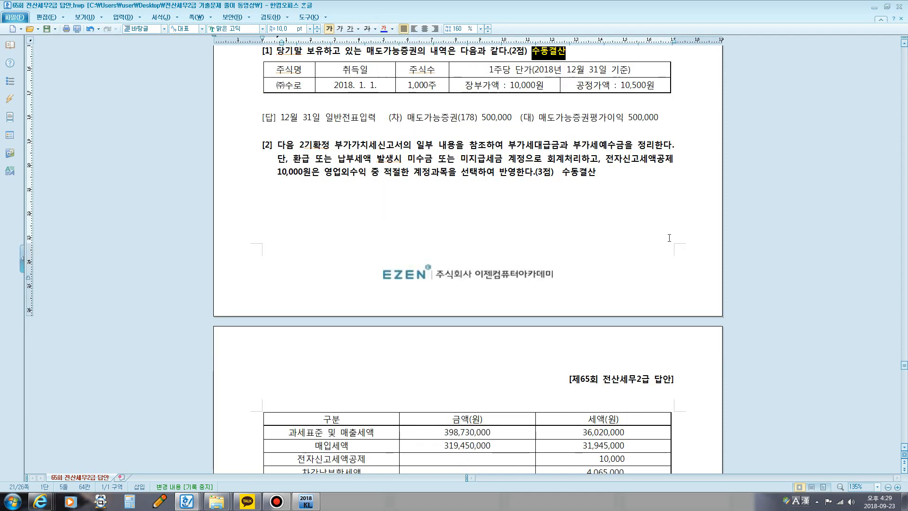
{"action": "scroll", "coordinate": [622, 237], "scroll_direction": "up", "scroll_amount": 3}
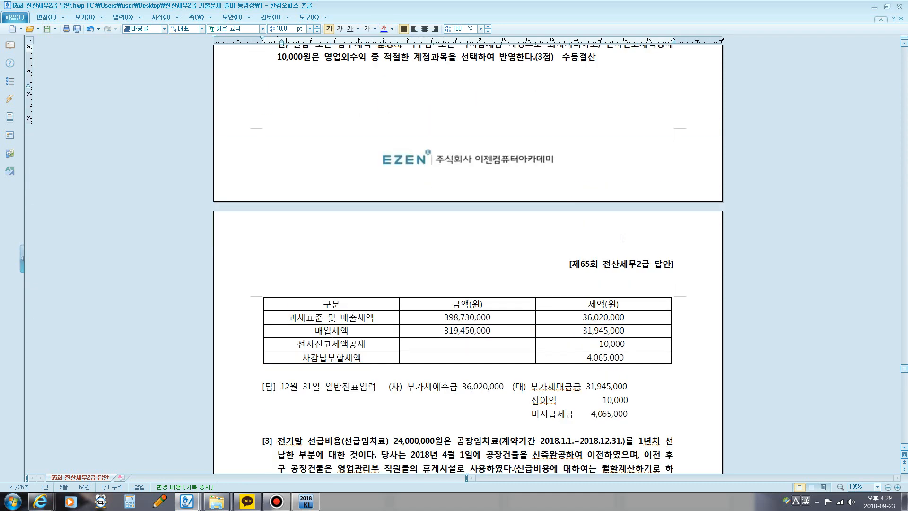
{"action": "left_click_drag", "start_coordinate": [555, 96], "coordinate": [597, 96]}
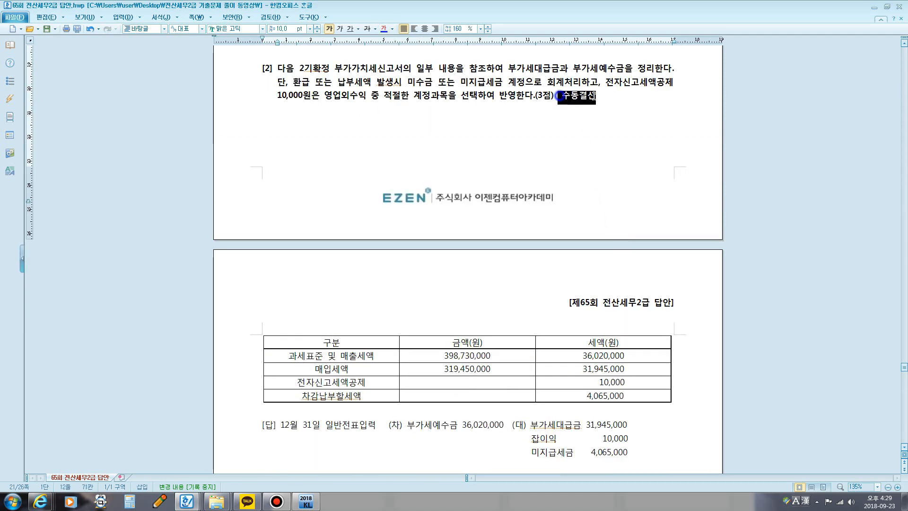
{"action": "left_click", "coordinate": [635, 183]}
Step: Add the note 수동결산 in blue after the (3점) of 문제4 [3] on 선급비용
{"action": "scroll", "coordinate": [615, 184], "scroll_direction": "down", "scroll_amount": 5}
{"action": "scroll", "coordinate": [581, 186], "scroll_direction": "down", "scroll_amount": 4}
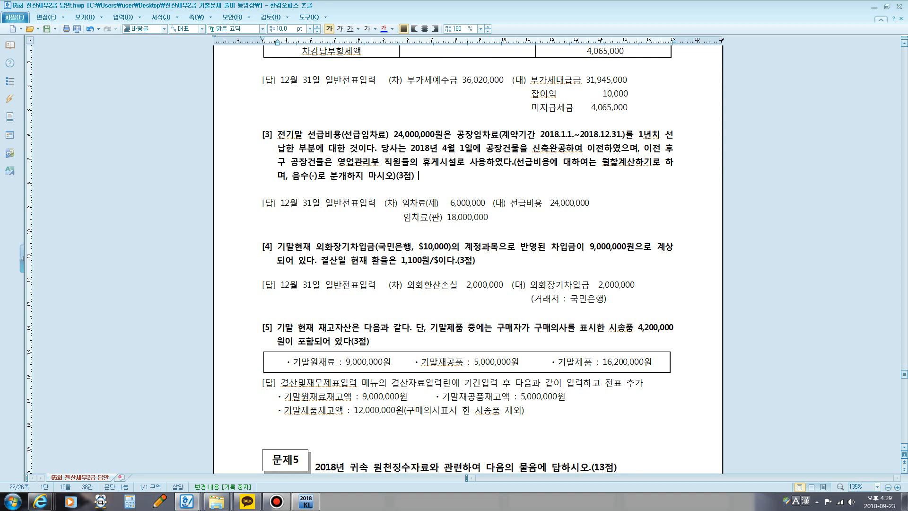
{"action": "type", "text": "수동결산"}
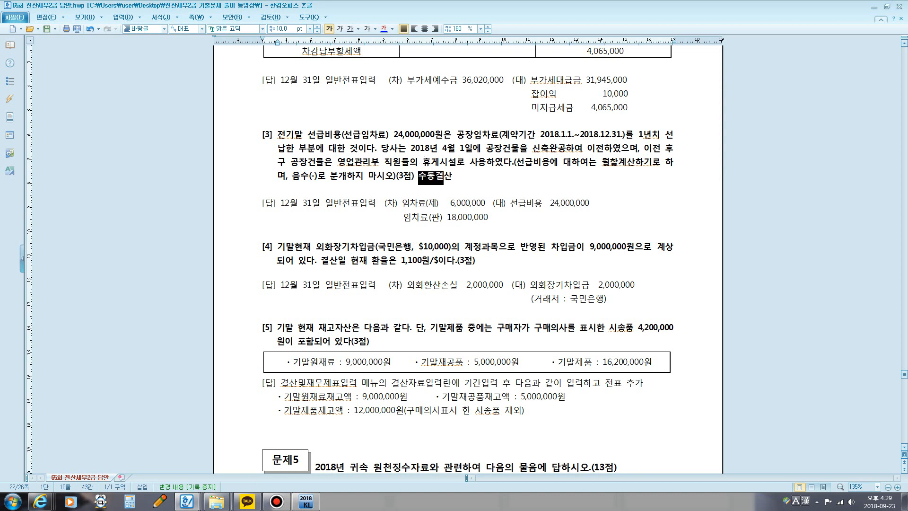
{"action": "left_click_drag", "start_coordinate": [418, 176], "coordinate": [452, 176]}
{"action": "left_click", "coordinate": [385, 30]}
{"action": "left_click", "coordinate": [499, 182]}
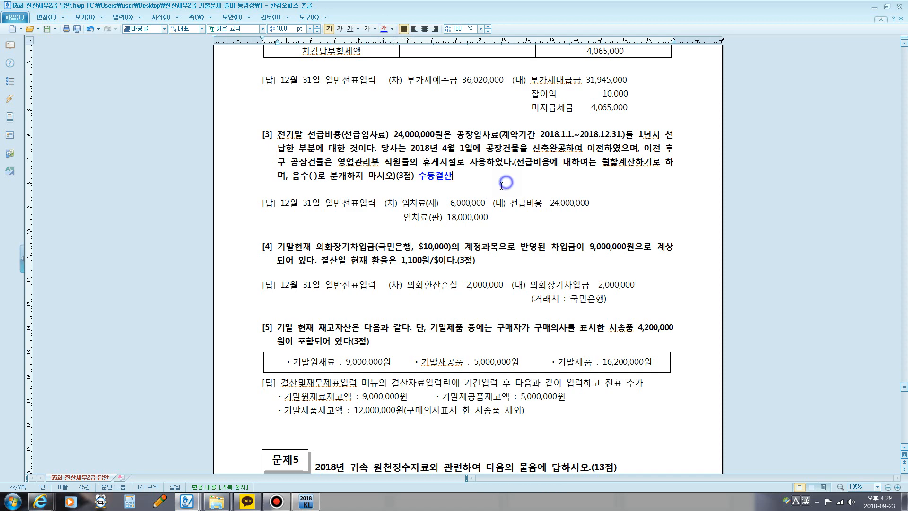
Step: Add the note 수동결산 in blue after the (3점) of 문제4 [4] on 외화장기차입금
{"action": "scroll", "coordinate": [497, 184], "scroll_direction": "down", "scroll_amount": 3}
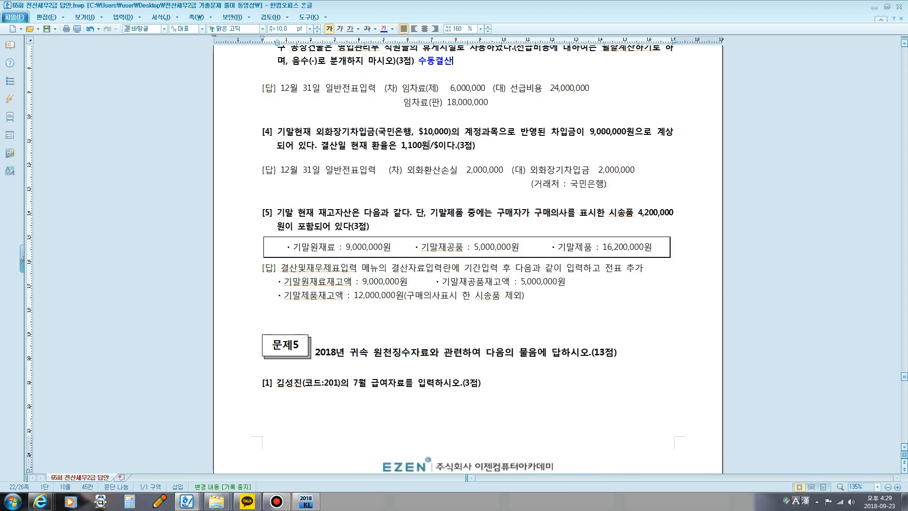
{"action": "left_click", "coordinate": [482, 148]}
{"action": "type", "text": "수드"}
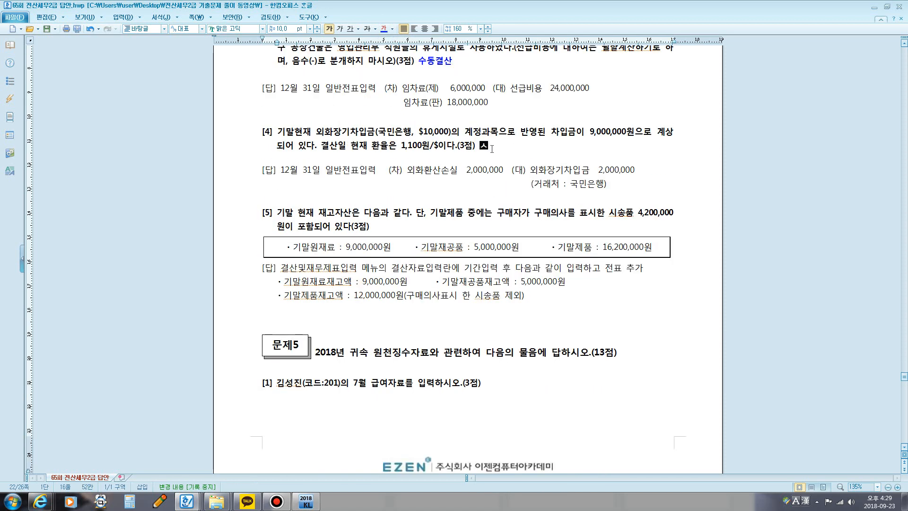
{"action": "type", "text": "결사"}
{"action": "left_click_drag", "start_coordinate": [481, 145], "coordinate": [505, 146]}
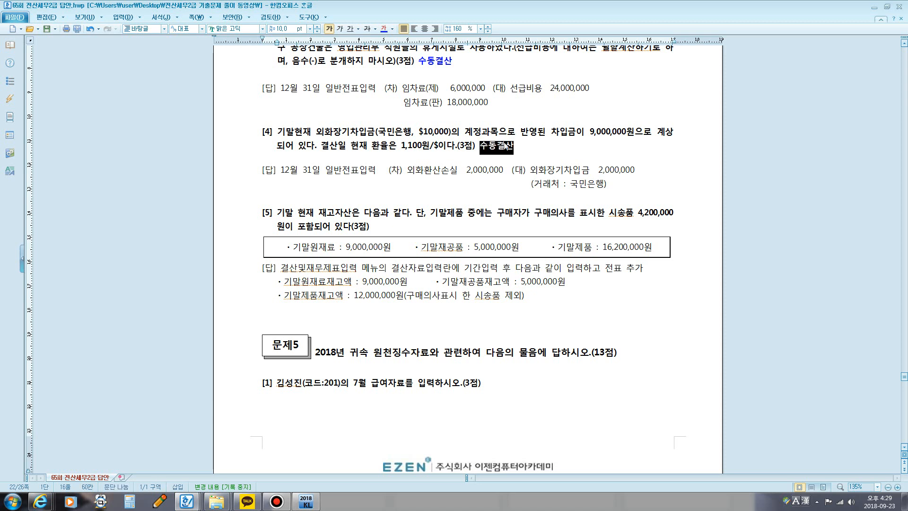
{"action": "left_click", "coordinate": [384, 28]}
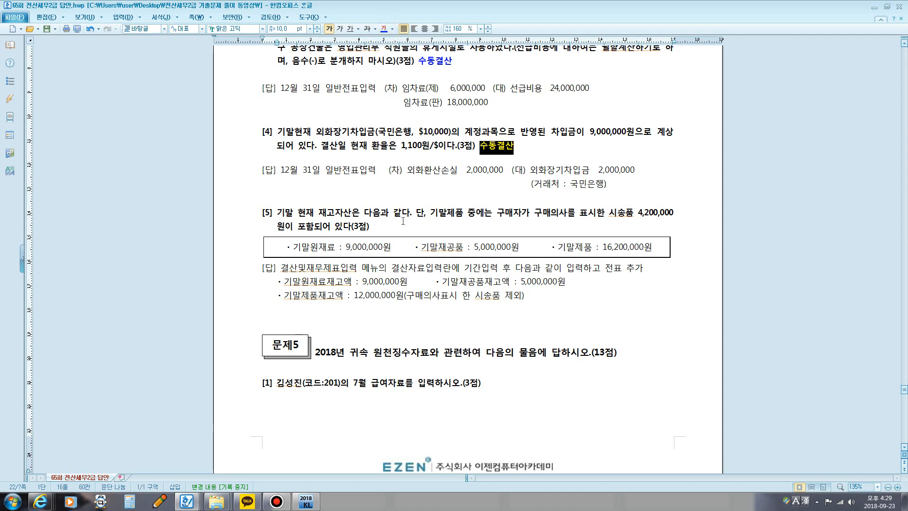
{"action": "left_click", "coordinate": [431, 190]}
Step: Add the note 자동결산 in blue after the (3점) of 문제4 [5] on the 기말 재고자산
{"action": "scroll", "coordinate": [431, 189], "scroll_direction": "down", "scroll_amount": 1}
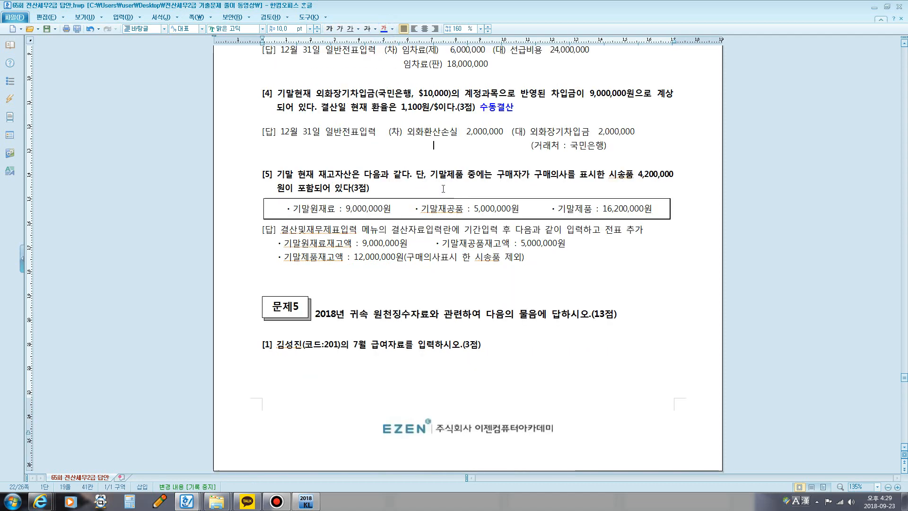
{"action": "left_click", "coordinate": [413, 191]}
{"action": "type", "text": "자동"}
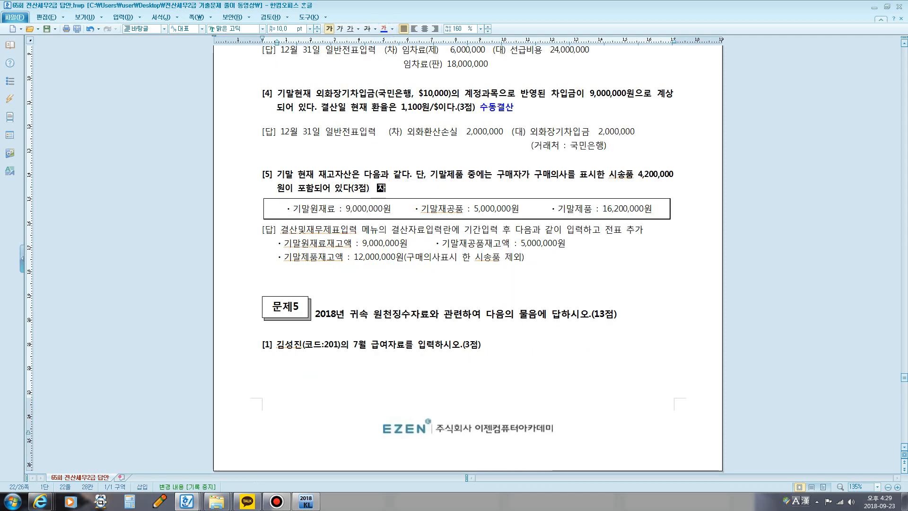
{"action": "type", "text": "결산"}
{"action": "left_click_drag", "start_coordinate": [374, 189], "coordinate": [411, 188]}
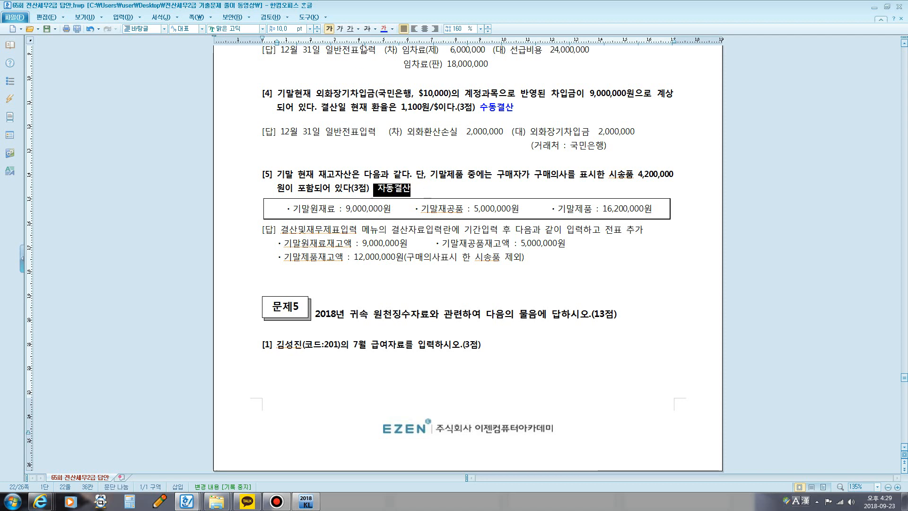
{"action": "left_click", "coordinate": [384, 29]}
{"action": "key", "text": "Escape"}
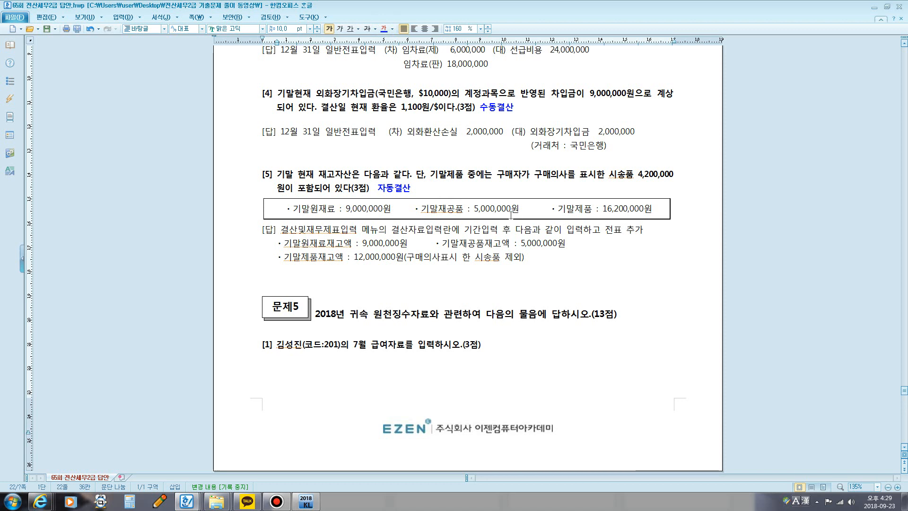
{"action": "scroll", "coordinate": [511, 215], "scroll_direction": "up", "scroll_amount": 9}
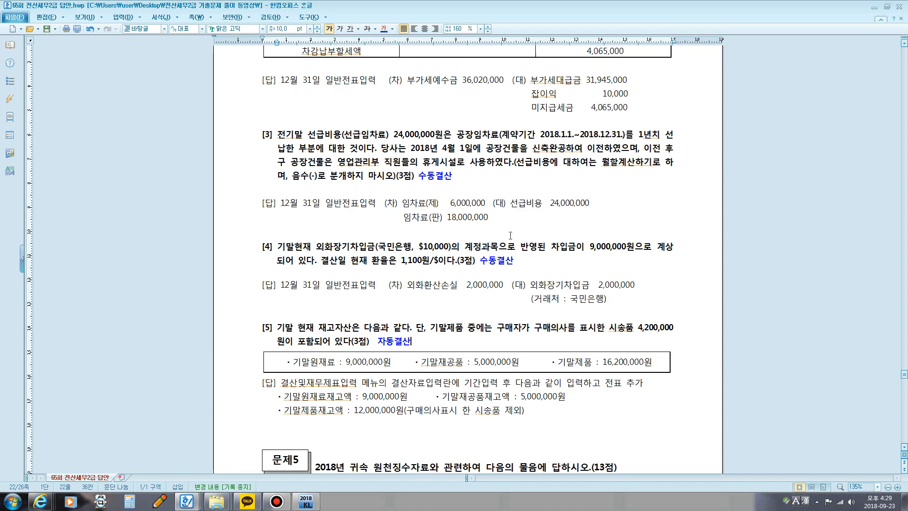
Step: Mark the share count 1,000주 and the 장부가액 10,000원 in the 문제4 [1] table with the screen pen, clearing the marks at the end
{"action": "scroll", "coordinate": [507, 242], "scroll_direction": "up", "scroll_amount": 5}
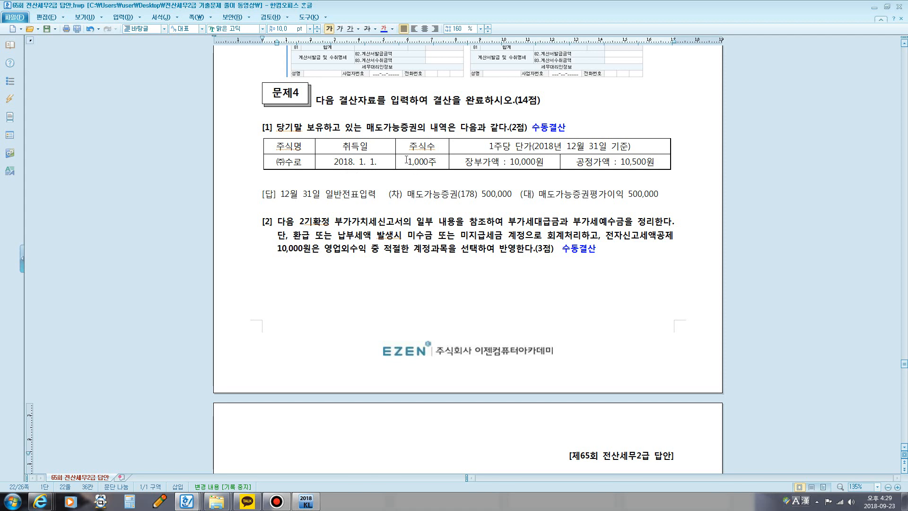
{"action": "left_click_drag", "start_coordinate": [513, 164], "coordinate": [548, 163]}
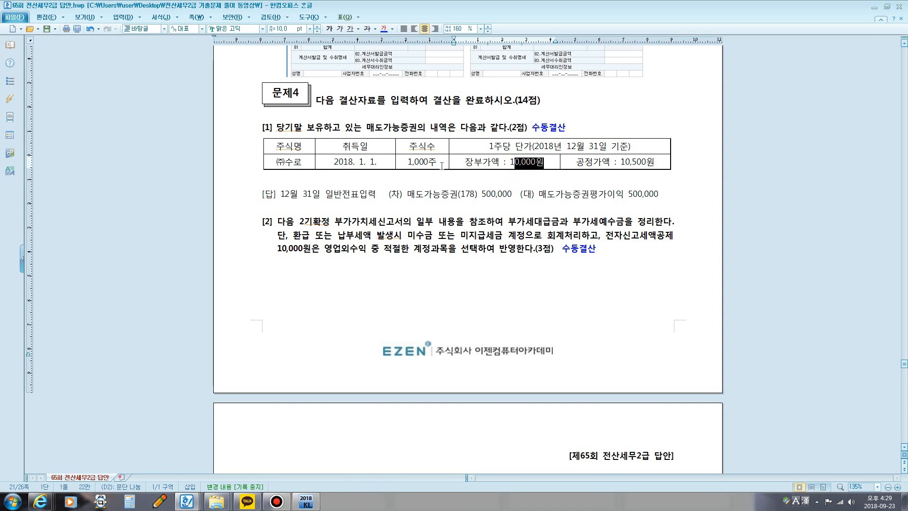
{"action": "key", "text": "F2"}
{"action": "mouse_move", "coordinate": [421, 173]}
{"action": "left_mouse_down"}
{"action": "mouse_move", "coordinate": [406, 169]}
{"action": "mouse_move", "coordinate": [440, 156]}
{"action": "mouse_move", "coordinate": [442, 175]}
{"action": "left_mouse_up"}
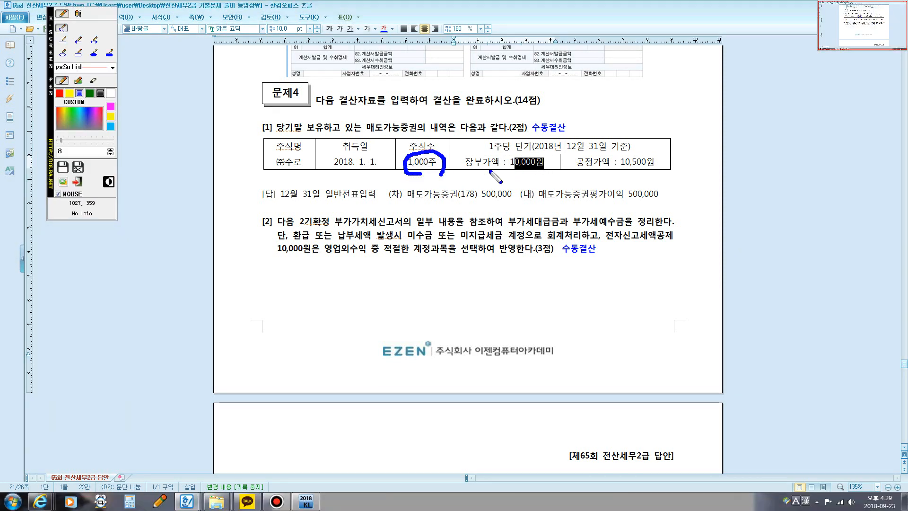
{"action": "left_click_drag", "start_coordinate": [522, 173], "coordinate": [517, 157]}
{"action": "left_click_drag", "start_coordinate": [545, 162], "coordinate": [514, 172]}
{"action": "key", "text": "Escape"}
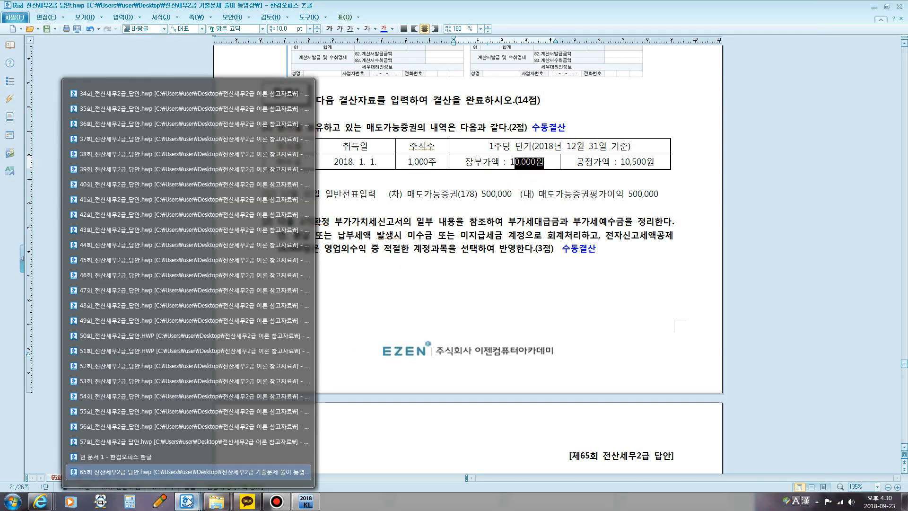
Step: Calculate 1000 × 10000 in the Windows calculator for the book value of the shares, and close it
{"action": "left_click", "coordinate": [134, 504]}
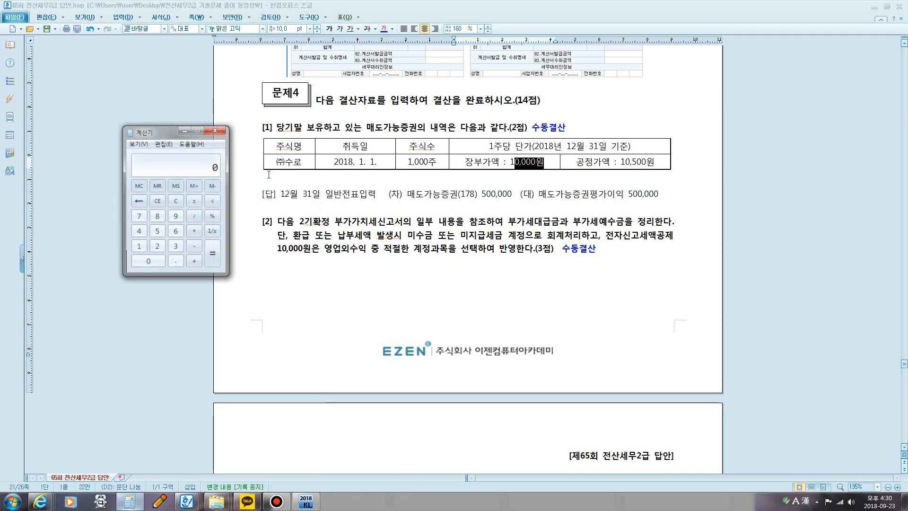
{"action": "type", "text": "1000"}
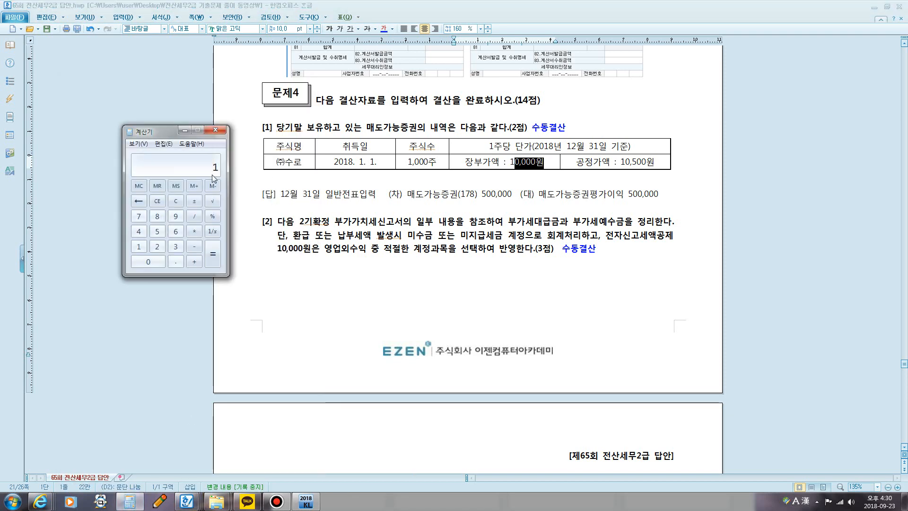
{"action": "left_click", "coordinate": [194, 231]}
{"action": "left_click", "coordinate": [139, 247]}
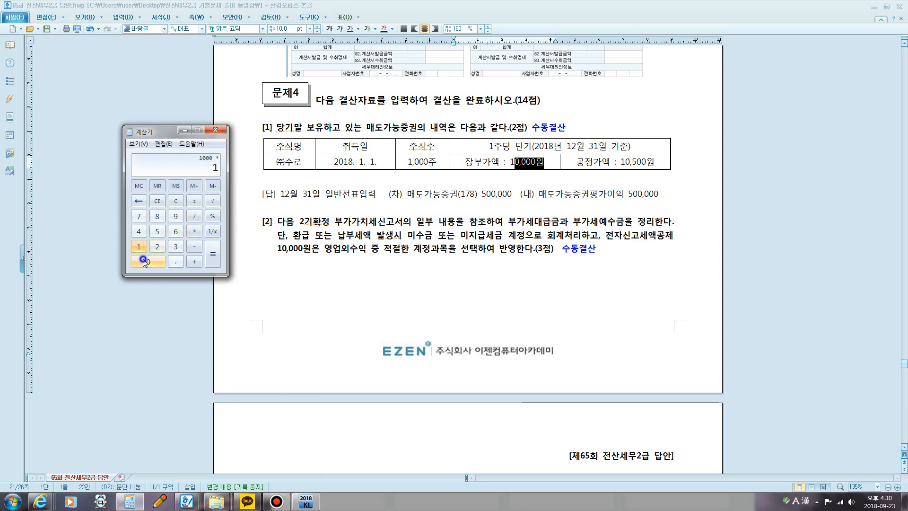
{"action": "double_click", "coordinate": [148, 261]}
{"action": "double_click", "coordinate": [148, 261]}
{"action": "left_click", "coordinate": [212, 254]}
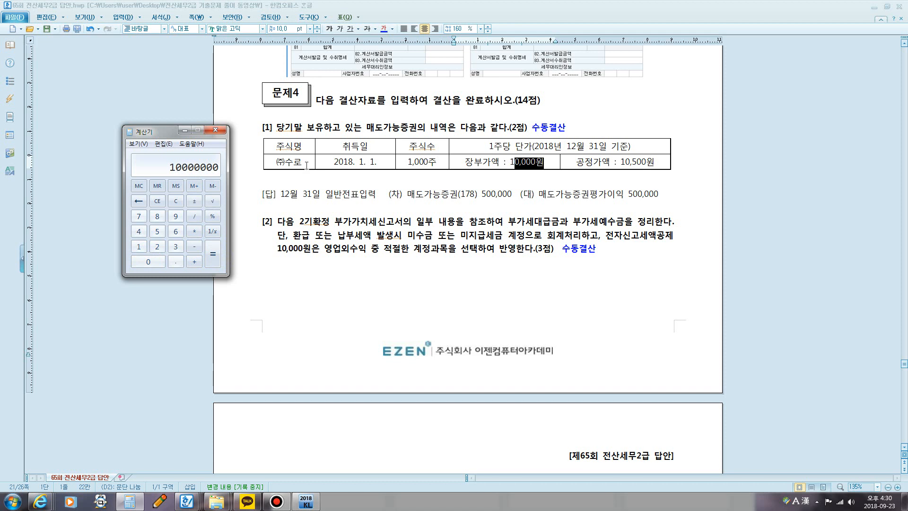
{"action": "key", "text": "Escape"}
{"action": "left_click", "coordinate": [214, 130]}
Step: Switch to KcLep, open 일반전표입력 for 2018년 12월 31일 and start a 차변 line
{"action": "left_click", "coordinate": [306, 501]}
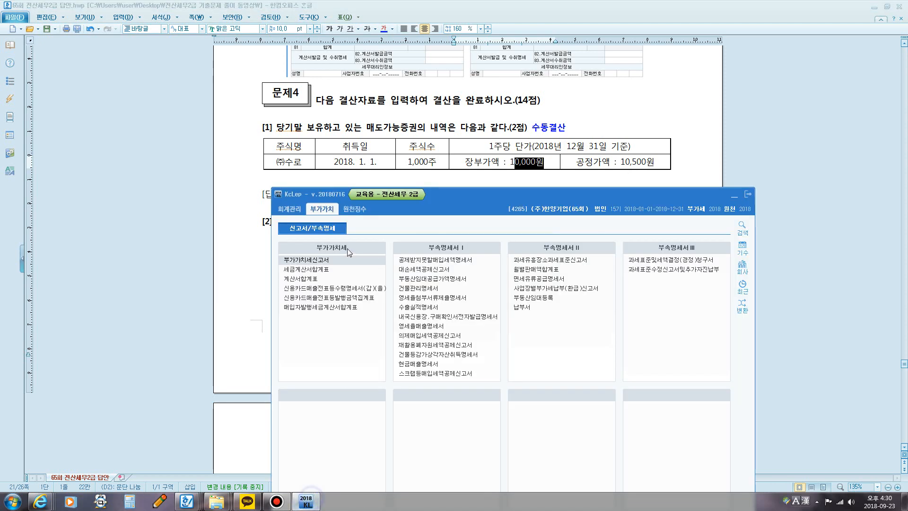
{"action": "left_click", "coordinate": [289, 209]}
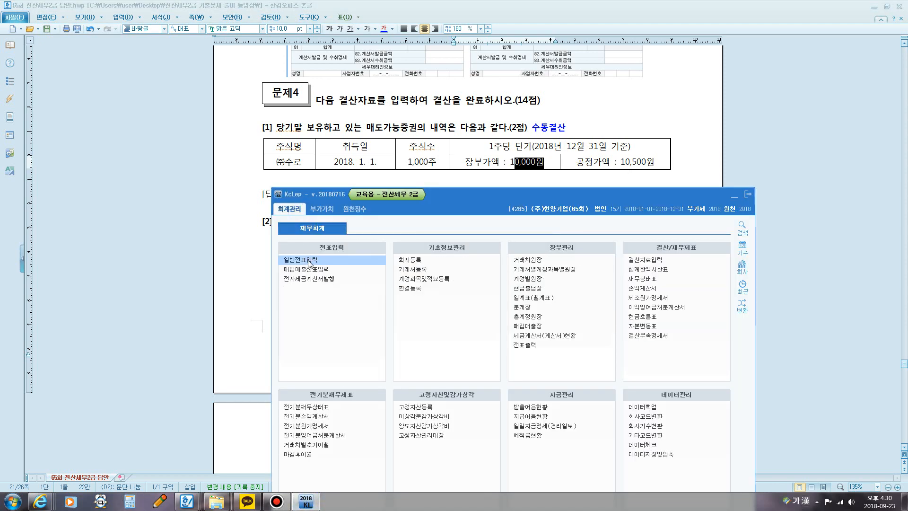
{"action": "left_click", "coordinate": [309, 261]}
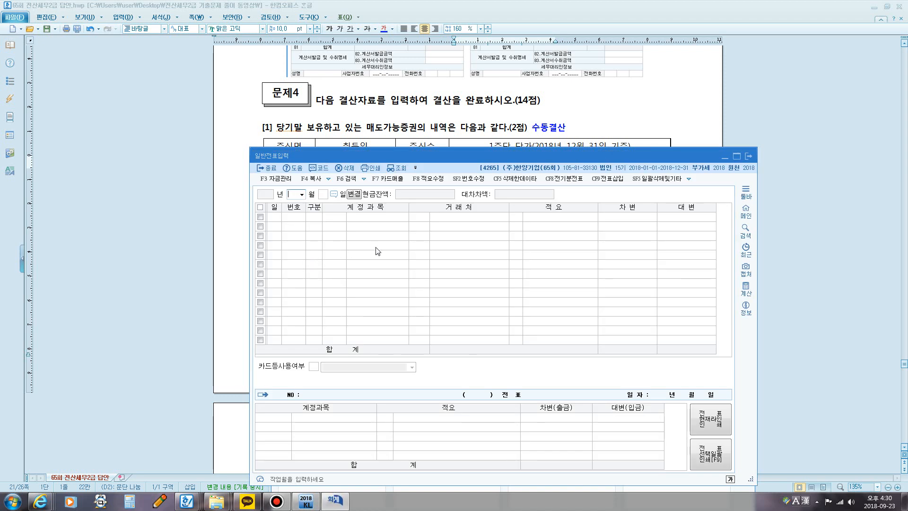
{"action": "type", "text": "12"}
{"action": "key", "text": "Return"}
{"action": "type", "text": "31"}
{"action": "key", "text": "Return"}
{"action": "type", "text": "3"}
{"action": "key", "text": "Return"}
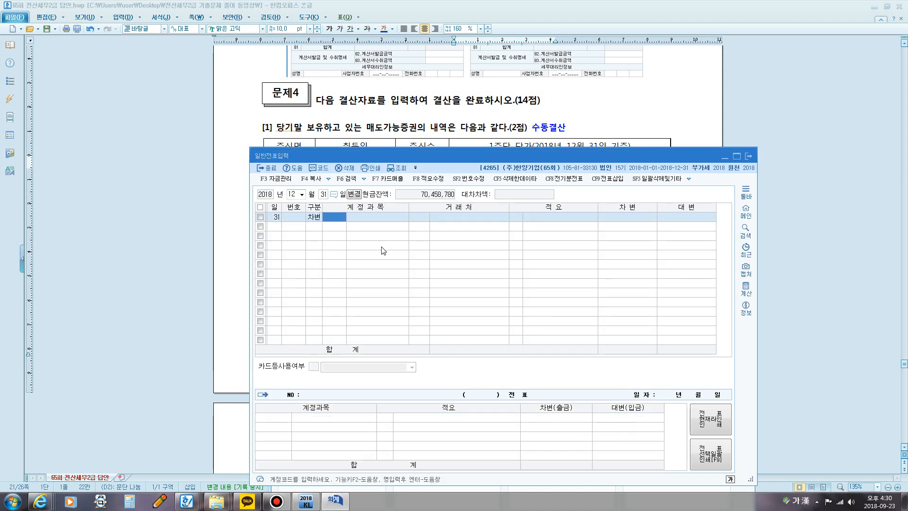
Step: Look up the accounts matching 매도 for the 차변 line and outline 0178 매도가능증권 with the screen pen
{"action": "type", "text": "매도"}
{"action": "key", "text": "Return"}
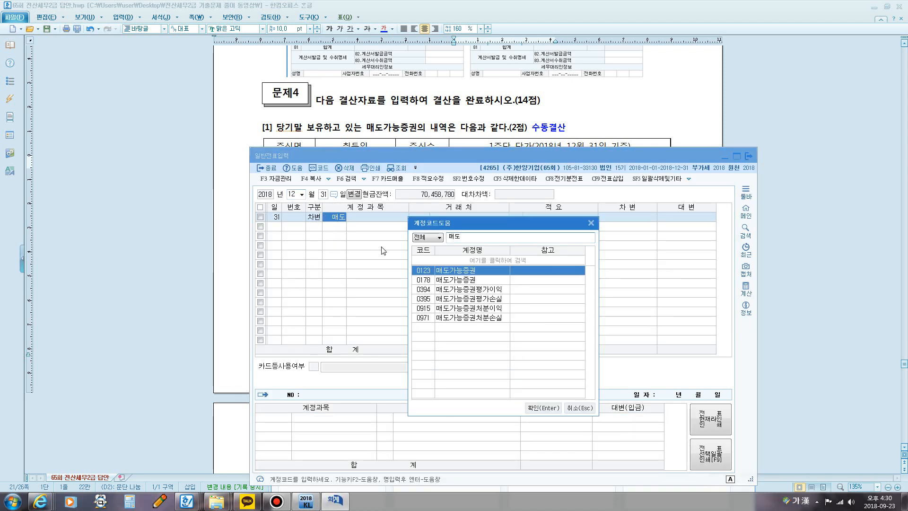
{"action": "key", "text": "ctrl+1"}
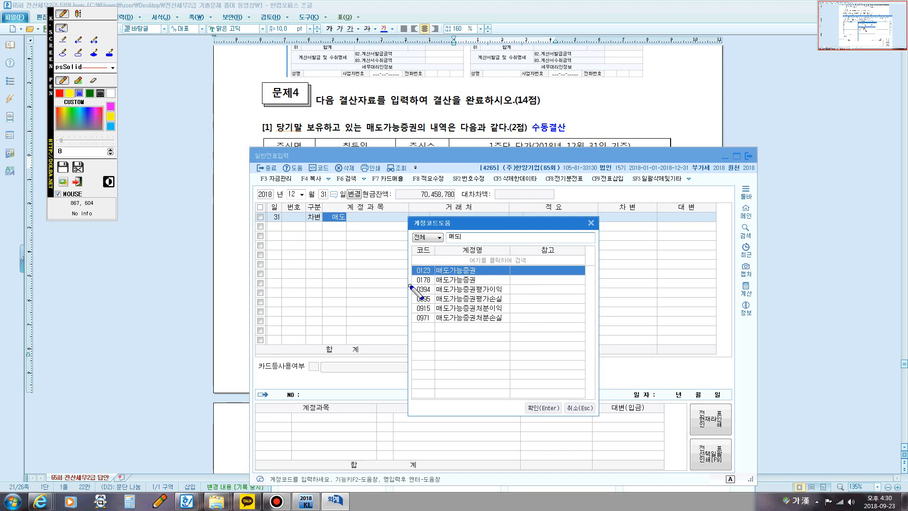
{"action": "mouse_move", "coordinate": [411, 286]}
{"action": "left_mouse_down"}
{"action": "mouse_move", "coordinate": [412, 275]}
{"action": "mouse_move", "coordinate": [478, 275]}
{"action": "mouse_move", "coordinate": [479, 283]}
{"action": "mouse_move", "coordinate": [412, 284]}
{"action": "left_mouse_up"}
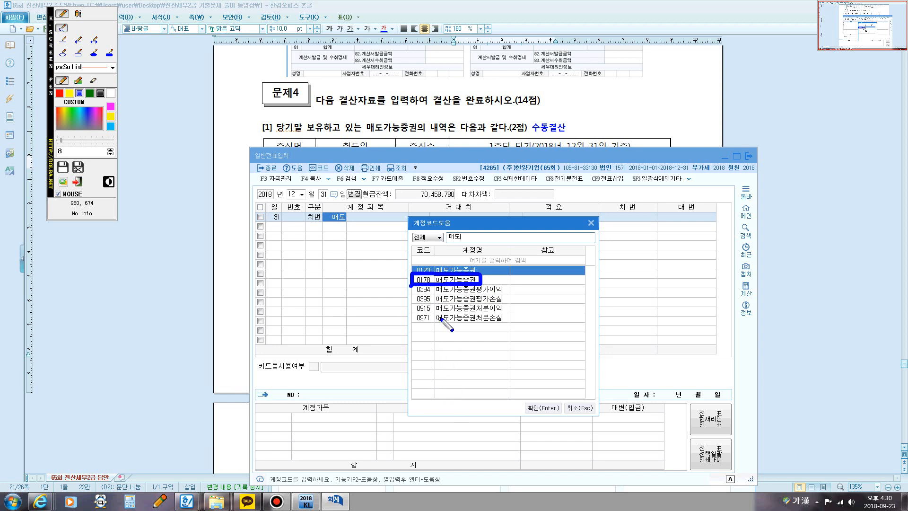
{"action": "key", "text": "Escape"}
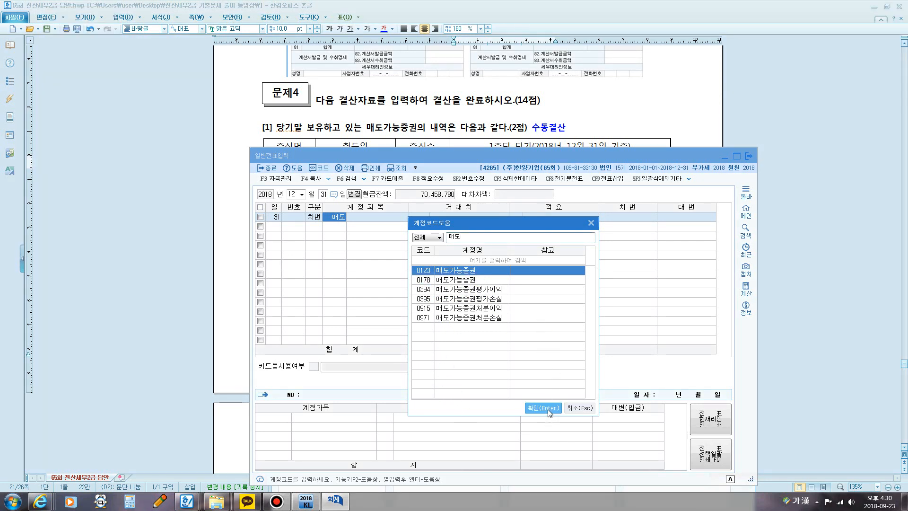
Step: Choose 0123 매도가능증권 as the 차변 account and enter an amount of 500,000
{"action": "left_click", "coordinate": [544, 407]}
{"action": "key", "text": "Return"}
{"action": "key", "text": "Return"}
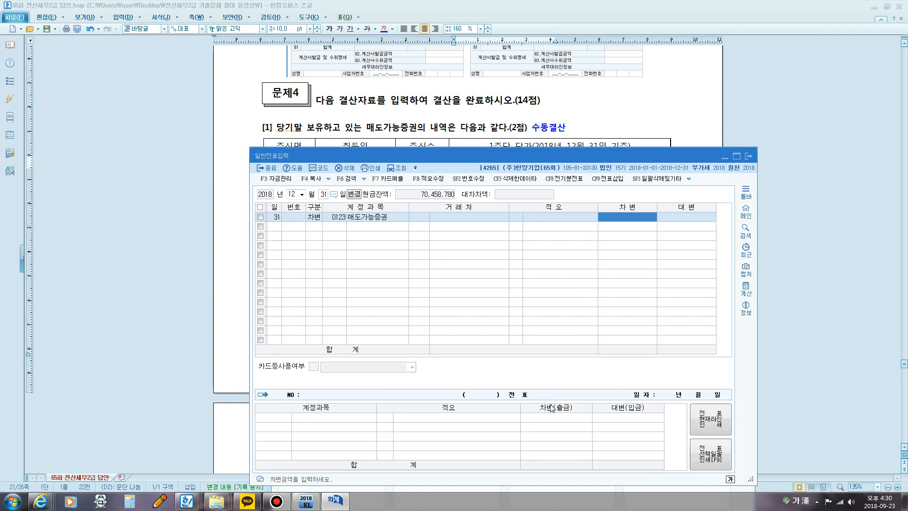
{"action": "type", "text": "5000000"}
Step: Enter the 대변 line with account 0394 매도가능증권평가이익 for 500,000
{"action": "key", "text": "Return"}
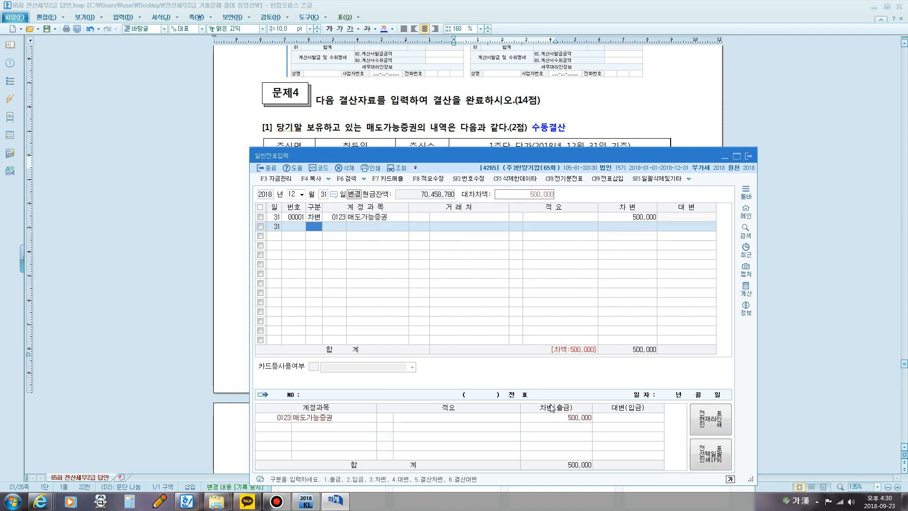
{"action": "type", "text": "4 "}
{"action": "type", "text": "매도"}
{"action": "key", "text": "Return"}
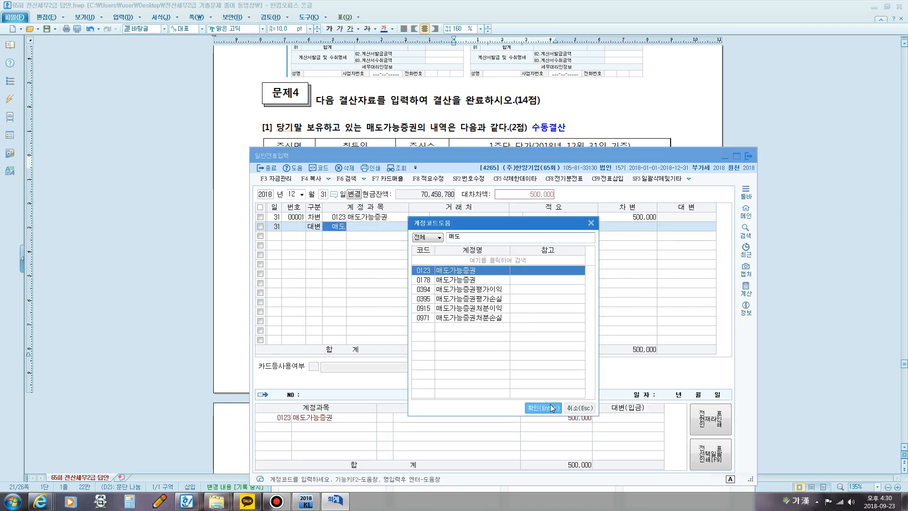
{"action": "key", "text": "Down"}
{"action": "key", "text": "Down"}
{"action": "key", "text": "Return"}
{"action": "key", "text": "Return"}
{"action": "key", "text": "Return"}
{"action": "key", "text": "Return"}
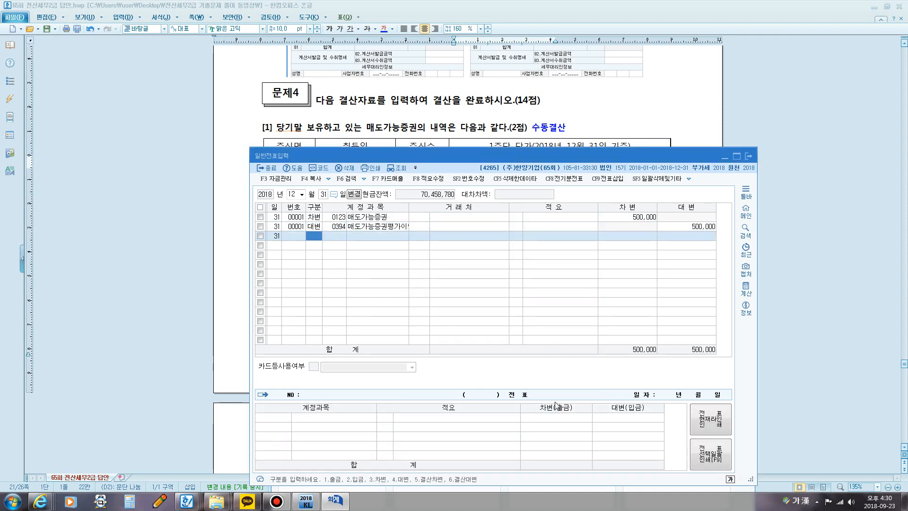
Step: Return to the answer document and read 문제4 [2] on clearing 부가세대급금 and 부가세예수금, including its VAT table
{"action": "left_click", "coordinate": [586, 131]}
{"action": "scroll", "coordinate": [558, 140], "scroll_direction": "down", "scroll_amount": 3}
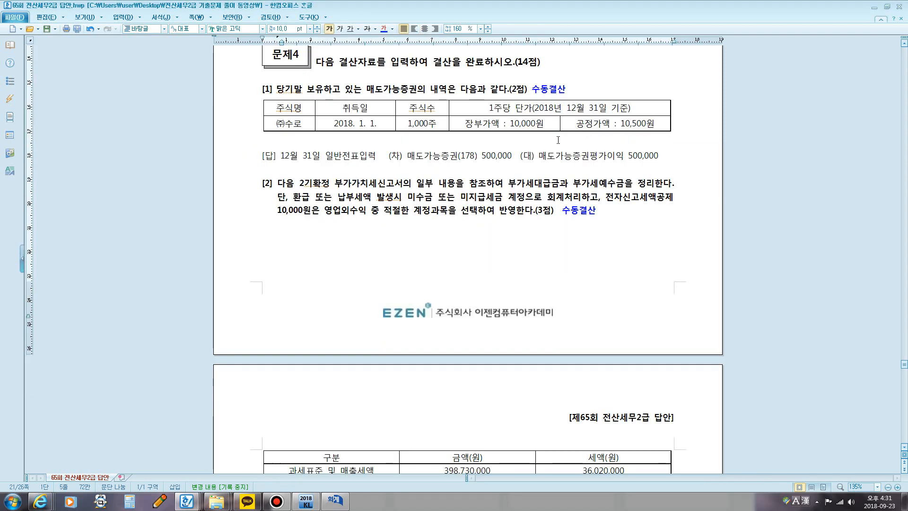
{"action": "left_click_drag", "start_coordinate": [364, 105], "coordinate": [637, 113]}
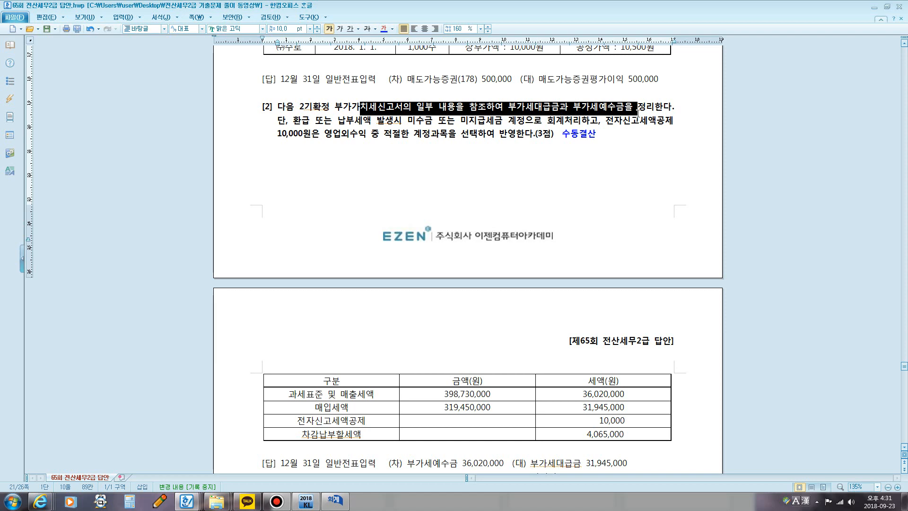
{"action": "scroll", "coordinate": [549, 172], "scroll_direction": "down", "scroll_amount": 4}
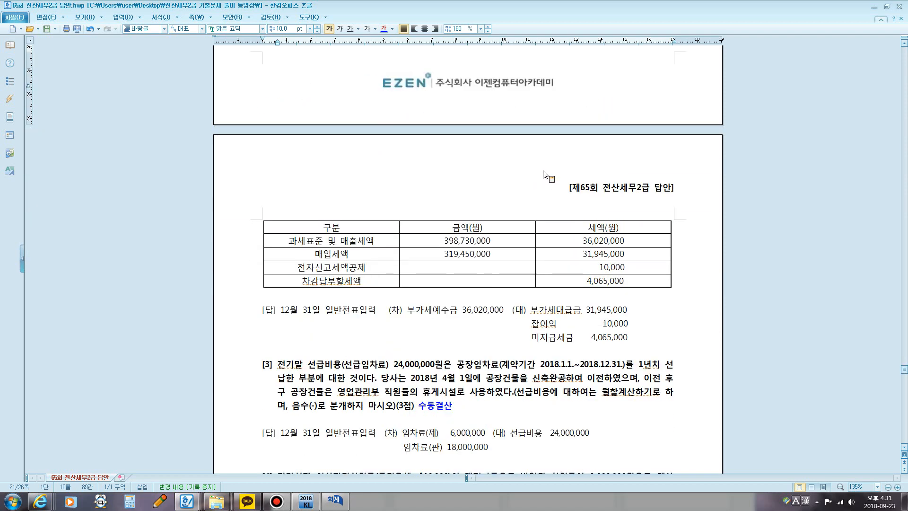
Step: Outline the 매출세액 and 매입세액 tax amounts with the screen pen and draw arrows to 부가세예수금 and 부가세대급금, clearing the marks at the end
{"action": "key", "text": "F9"}
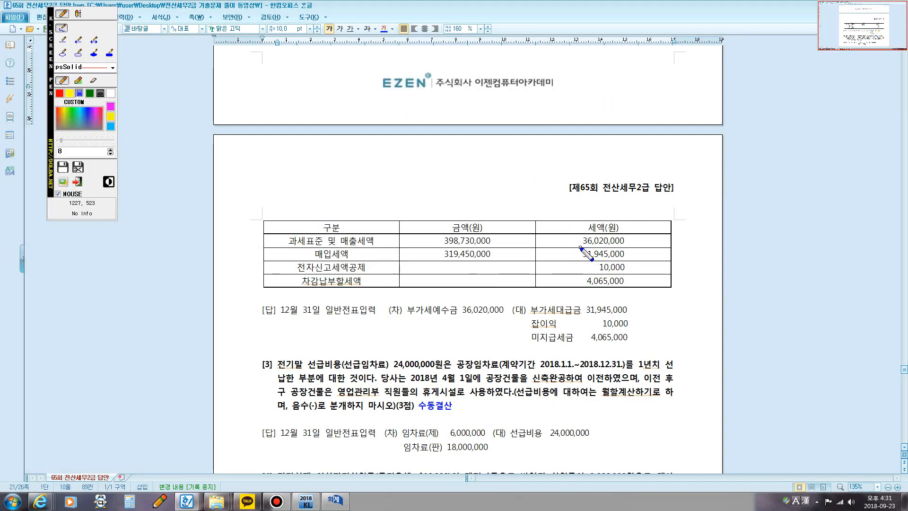
{"action": "mouse_move", "coordinate": [581, 247]}
{"action": "left_mouse_down"}
{"action": "mouse_move", "coordinate": [578, 231]}
{"action": "mouse_move", "coordinate": [627, 232]}
{"action": "mouse_move", "coordinate": [617, 247]}
{"action": "mouse_move", "coordinate": [574, 248]}
{"action": "mouse_move", "coordinate": [623, 245]}
{"action": "mouse_move", "coordinate": [630, 261]}
{"action": "mouse_move", "coordinate": [577, 260]}
{"action": "left_mouse_up"}
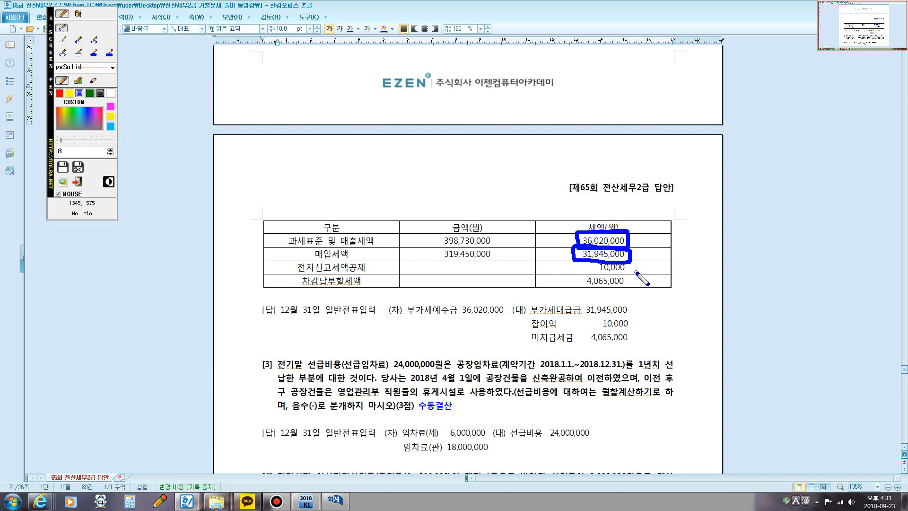
{"action": "mouse_move", "coordinate": [601, 240]}
{"action": "left_mouse_down"}
{"action": "mouse_move", "coordinate": [522, 244]}
{"action": "mouse_move", "coordinate": [453, 303]}
{"action": "mouse_move", "coordinate": [446, 295]}
{"action": "mouse_move", "coordinate": [466, 309]}
{"action": "left_mouse_up"}
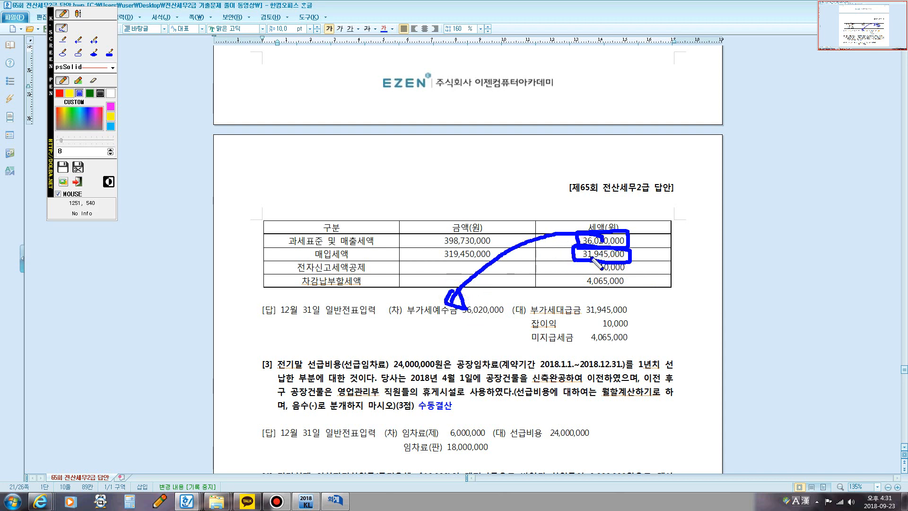
{"action": "mouse_move", "coordinate": [446, 265]}
{"action": "left_mouse_down"}
{"action": "mouse_move", "coordinate": [567, 302]}
{"action": "mouse_move", "coordinate": [542, 302]}
{"action": "mouse_move", "coordinate": [559, 284]}
{"action": "left_mouse_up"}
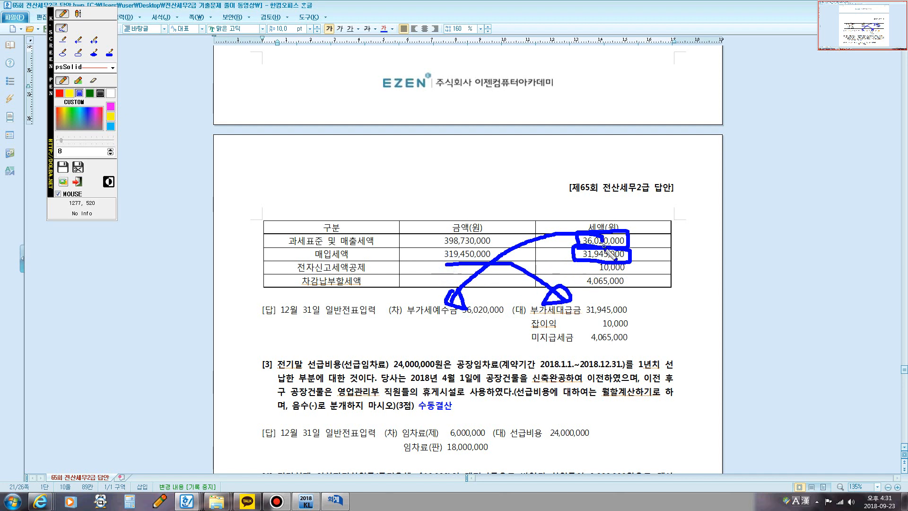
{"action": "key", "text": "Escape"}
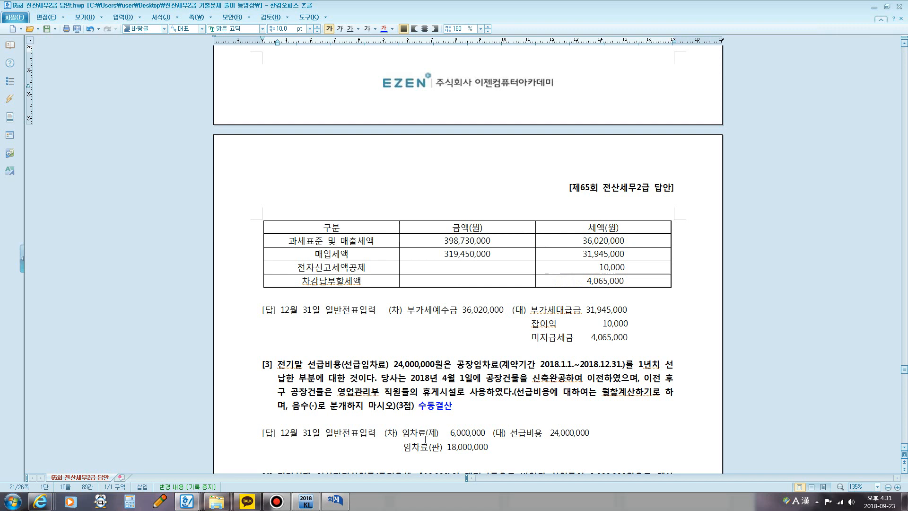
Step: Switch back to 일반전표입력 in KcLep and enter a 차변 line with account 0255 부가세예수금 for 36,020,000
{"action": "left_click", "coordinate": [330, 505]}
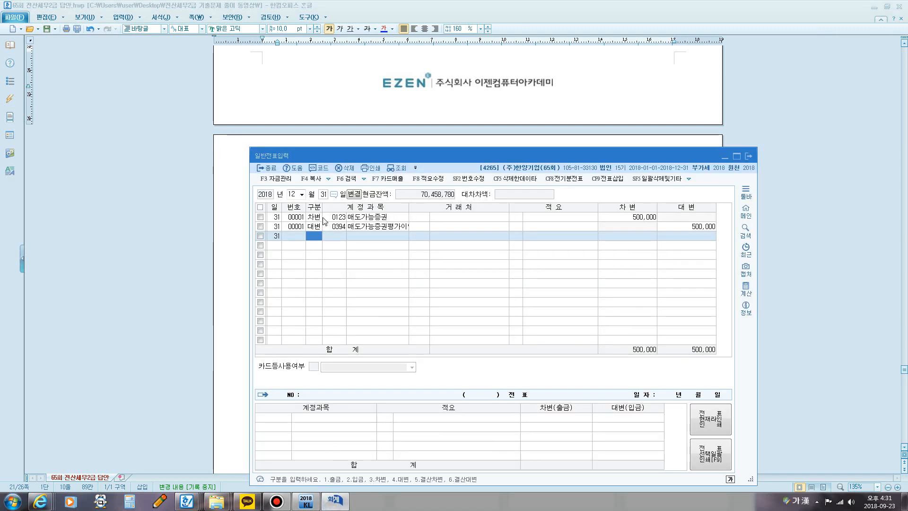
{"action": "key", "text": "3"}
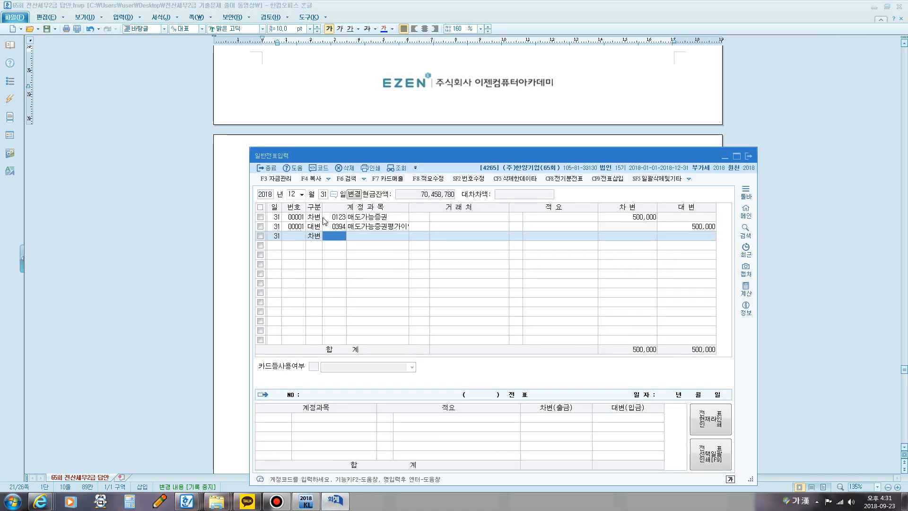
{"action": "type", "text": "ㅂ"}
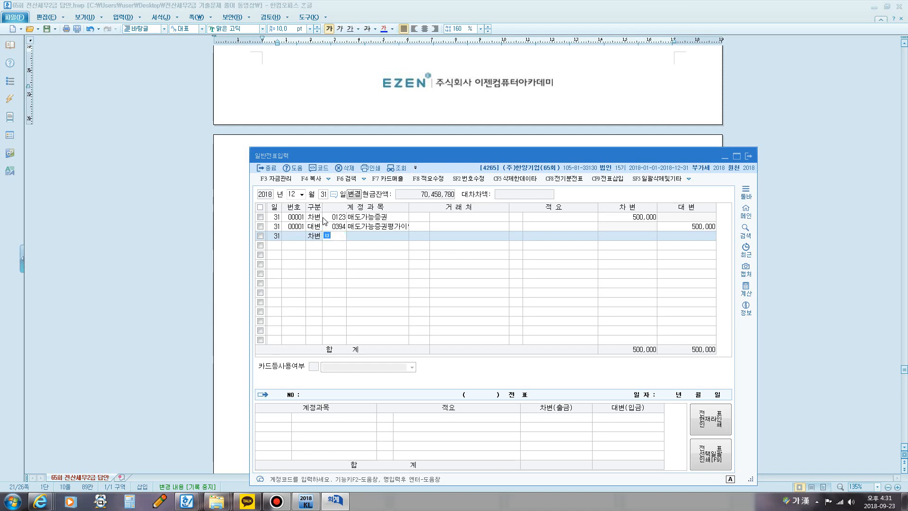
{"action": "type", "text": "ㅜ가세"}
{"action": "key", "text": "Return"}
{"action": "key", "text": "Escape"}
{"action": "type", "text": "ㄱ"}
{"action": "key", "text": "Return"}
{"action": "key", "text": "Down"}
{"action": "key", "text": "Return"}
{"action": "key", "text": "Return"}
{"action": "key", "text": "Return"}
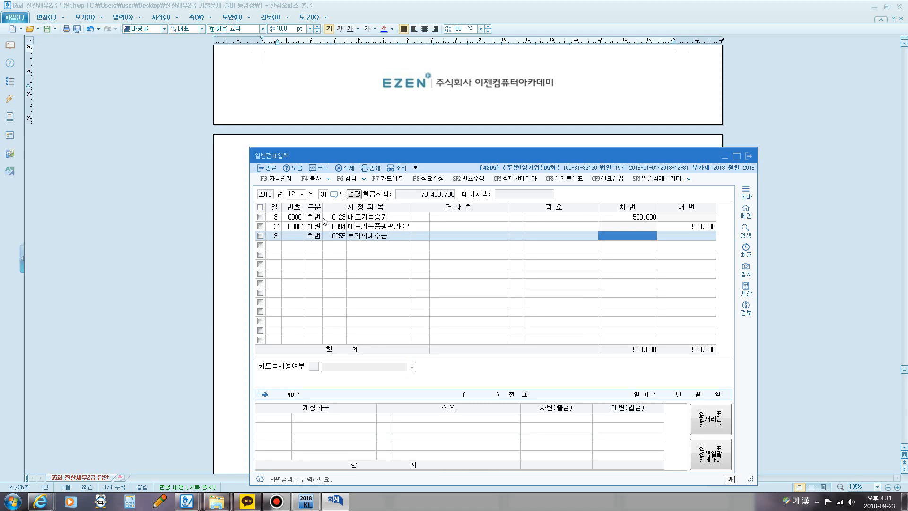
{"action": "type", "text": "36,020,000"}
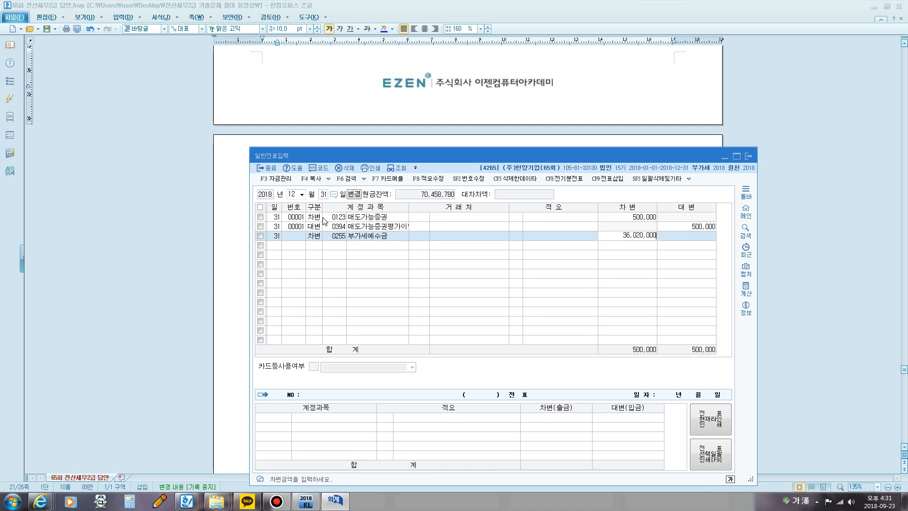
{"action": "key", "text": "Return"}
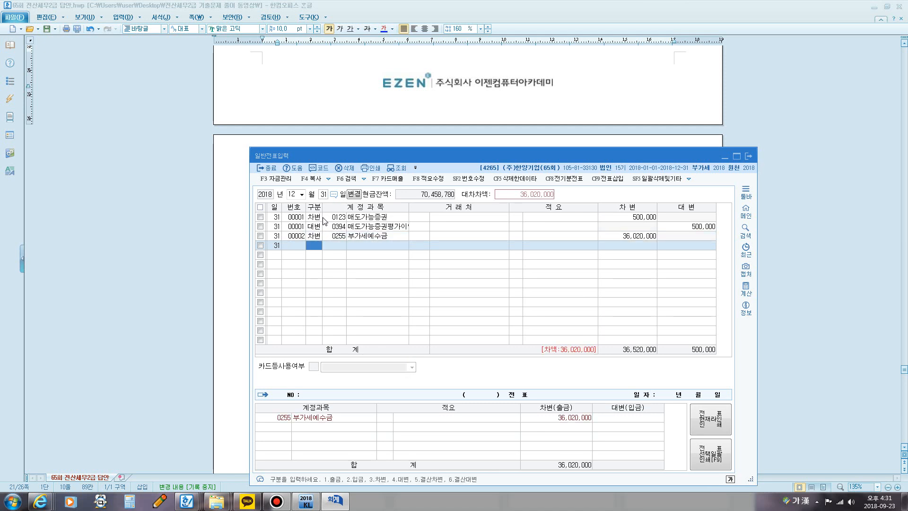
Step: Enter a 대변 line with account 0135 부가세대급금 for 31,945,000
{"action": "type", "text": "부"}
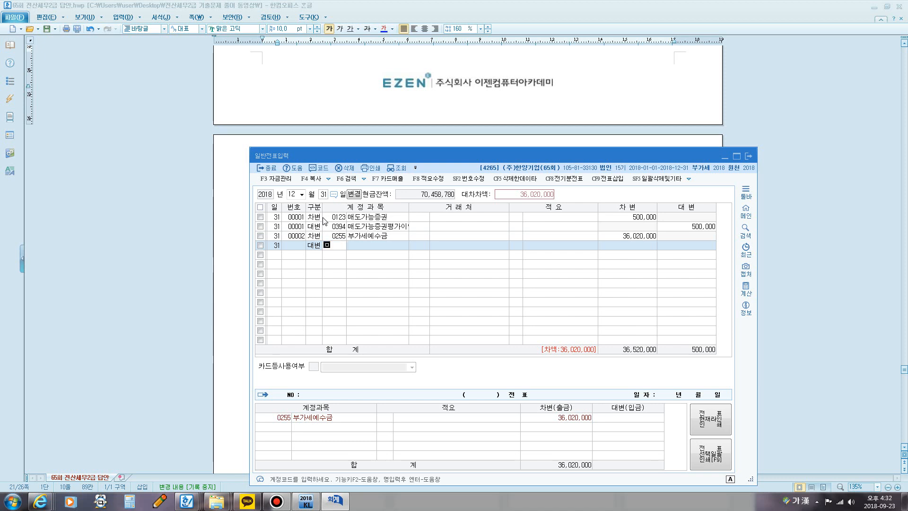
{"action": "type", "text": "가"}
{"action": "key", "text": "Return"}
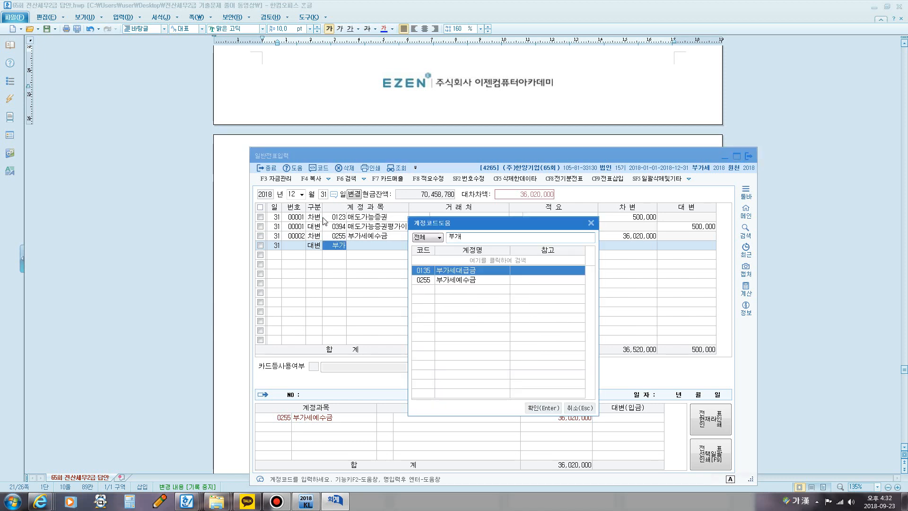
{"action": "key", "text": "Return"}
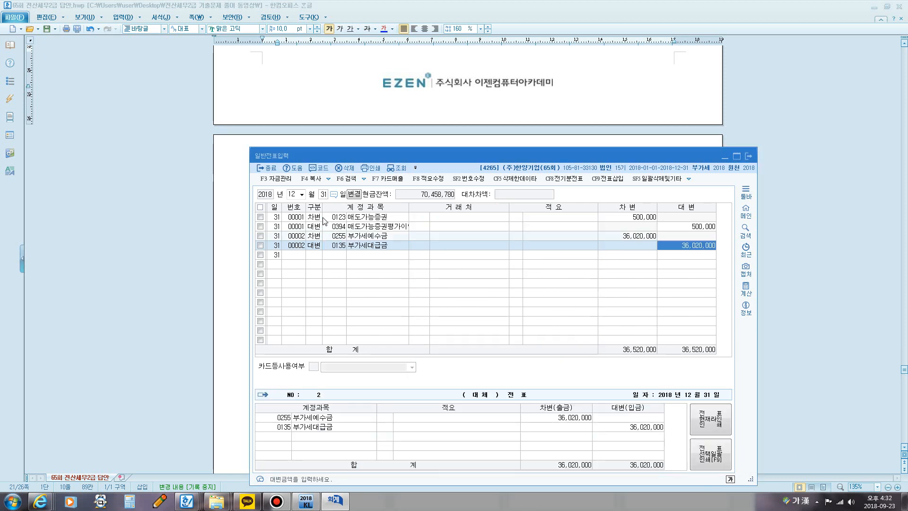
{"action": "type", "text": "31"}
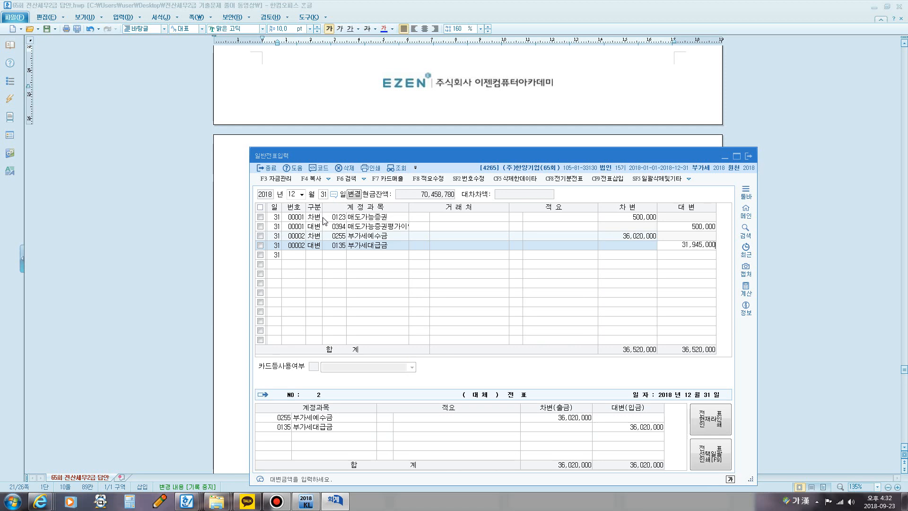
{"action": "key", "text": "Return"}
Step: Move the 일반전표입력 window to reveal the VAT table and outline 전자신고세액공제 with the screen pen, clearing the mark at the end
{"action": "left_click_drag", "start_coordinate": [375, 155], "coordinate": [271, 297]}
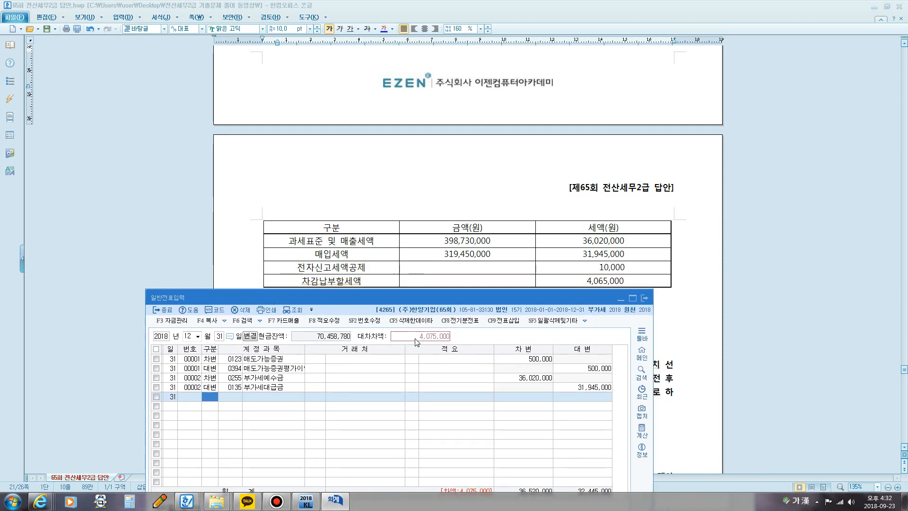
{"action": "left_click_drag", "start_coordinate": [447, 298], "coordinate": [523, 120]}
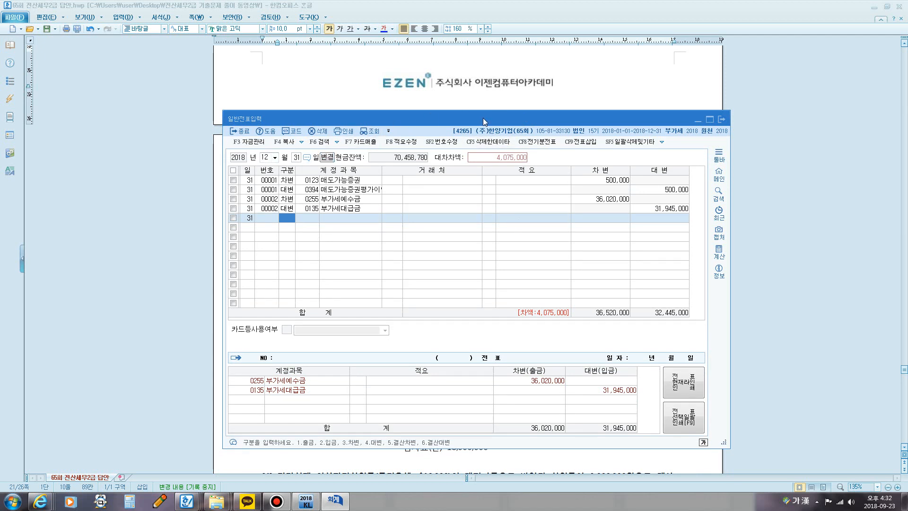
{"action": "left_click_drag", "start_coordinate": [485, 119], "coordinate": [481, 313]}
{"action": "key", "text": "ctrl+F12"}
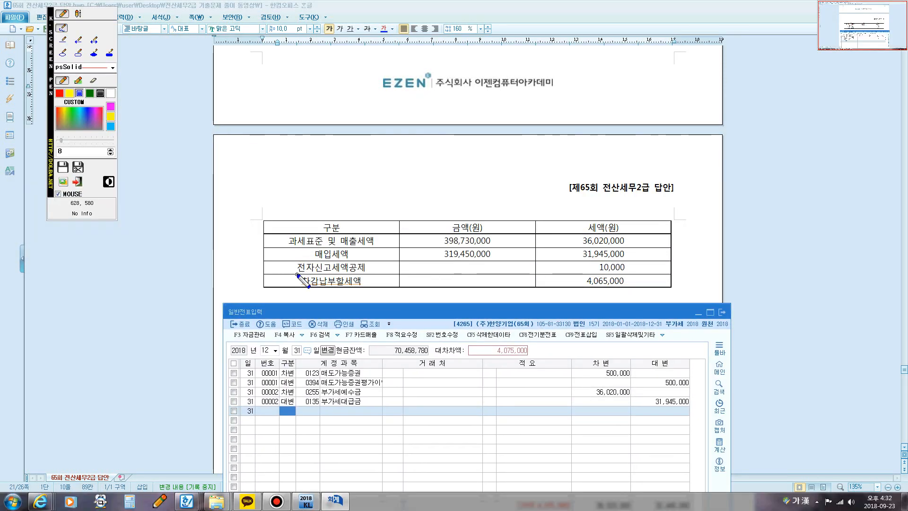
{"action": "mouse_move", "coordinate": [297, 275]}
{"action": "left_mouse_down"}
{"action": "mouse_move", "coordinate": [297, 258]}
{"action": "mouse_move", "coordinate": [362, 260]}
{"action": "mouse_move", "coordinate": [360, 274]}
{"action": "mouse_move", "coordinate": [288, 272]}
{"action": "left_mouse_up"}
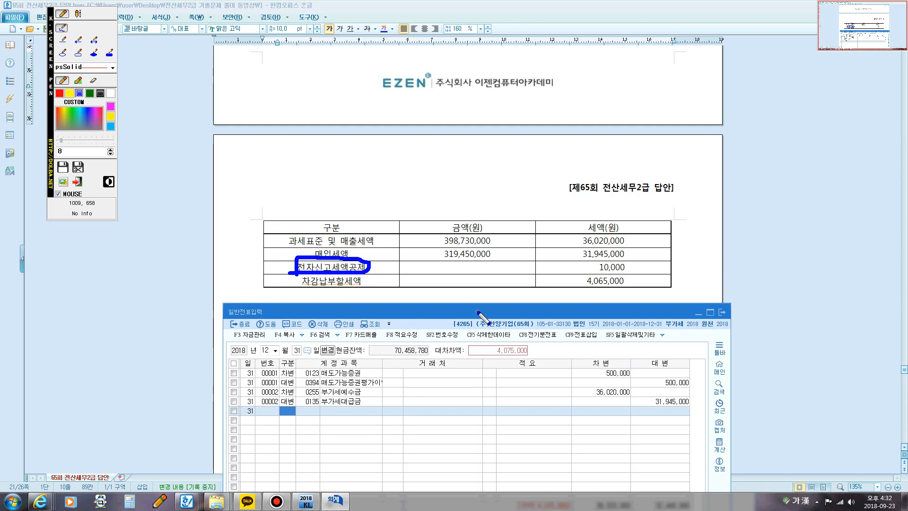
{"action": "key", "text": "Escape"}
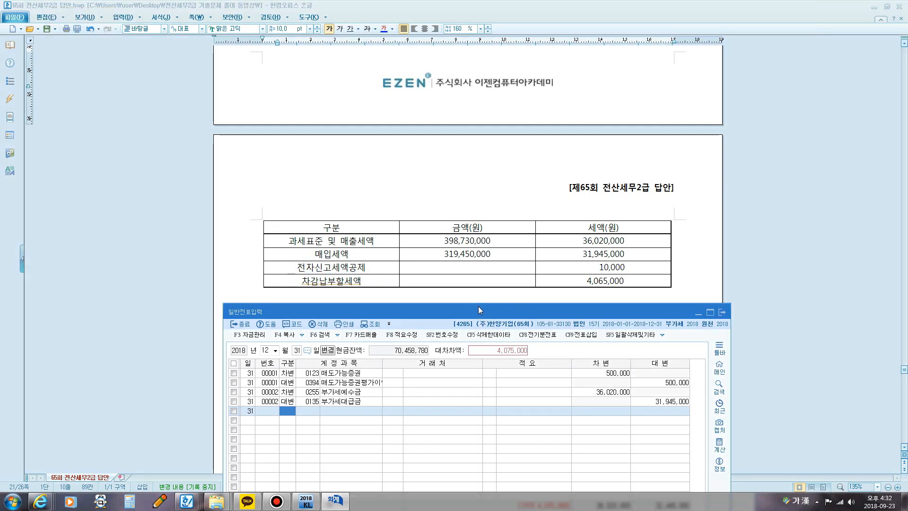
Step: Return to the answer document and highlight the 문제4 [2] wording on 전자신고세액공제 and the 10,000원 영업외수익
{"action": "left_click", "coordinate": [470, 225]}
{"action": "scroll", "coordinate": [466, 227], "scroll_direction": "up", "scroll_amount": 4}
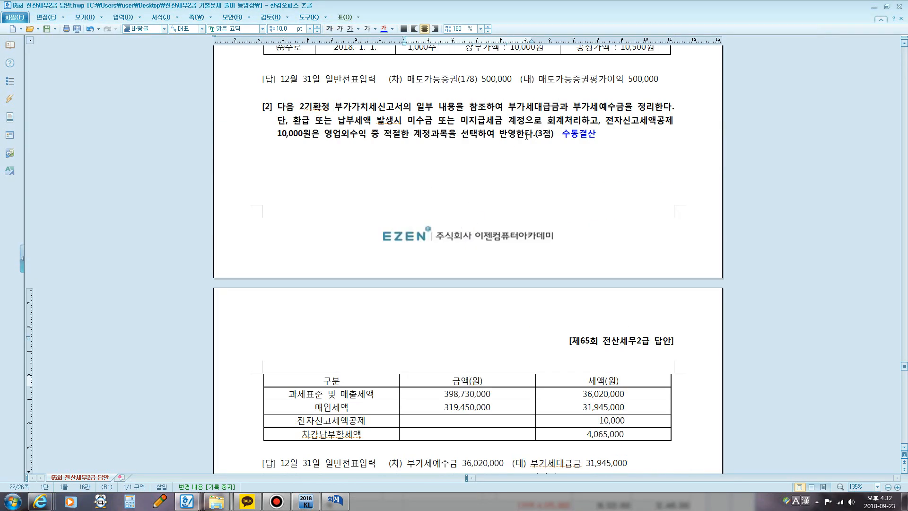
{"action": "left_click_drag", "start_coordinate": [612, 122], "coordinate": [665, 122]}
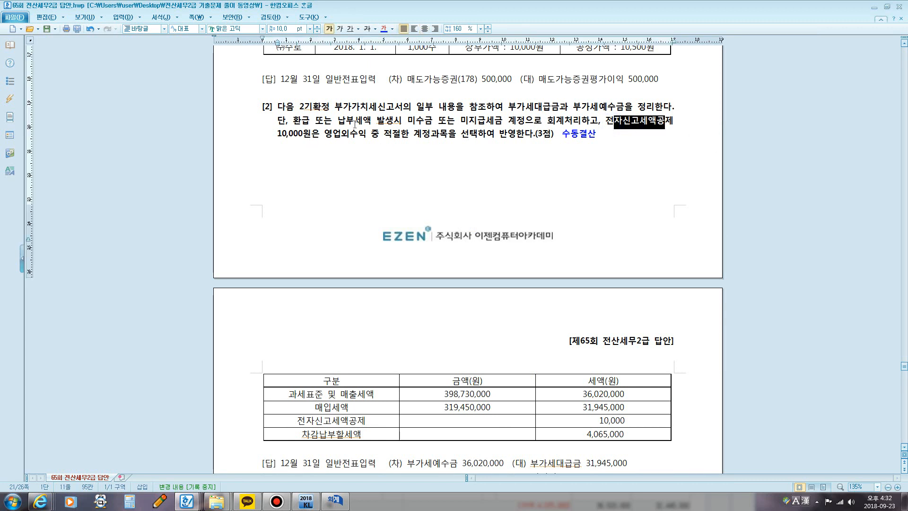
{"action": "left_click_drag", "start_coordinate": [281, 132], "coordinate": [370, 140]}
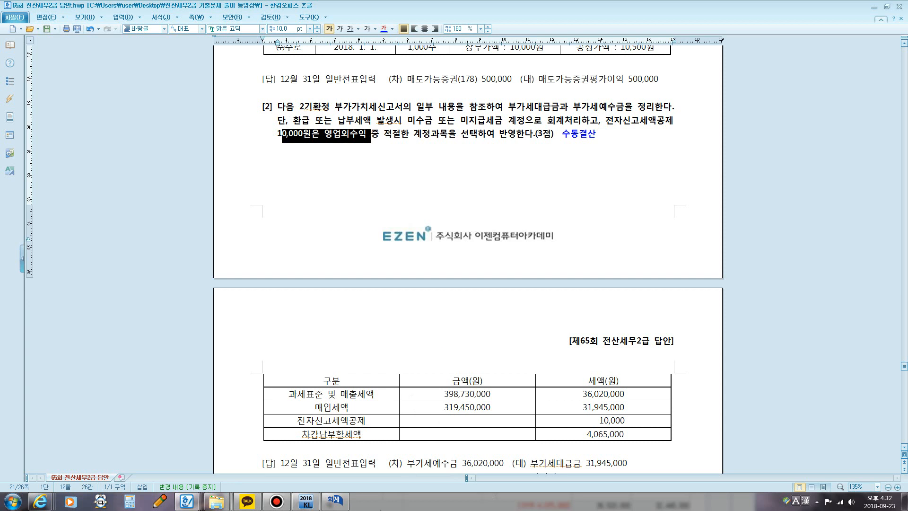
Step: Switch back to 일반전표입력 in KcLep and enter a 대변 line with account 0930 잡이익 for 10,000
{"action": "left_click", "coordinate": [349, 498]}
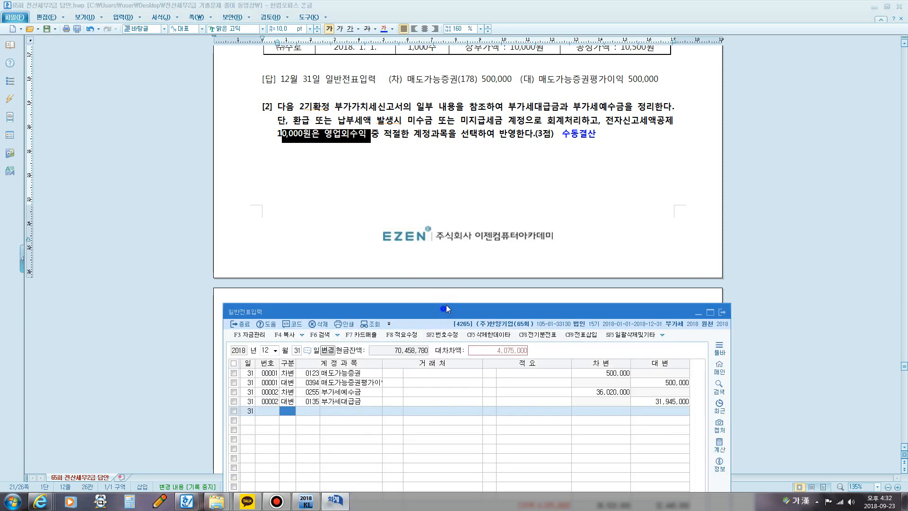
{"action": "left_click_drag", "start_coordinate": [447, 304], "coordinate": [453, 134]}
{"action": "type", "text": "4"}
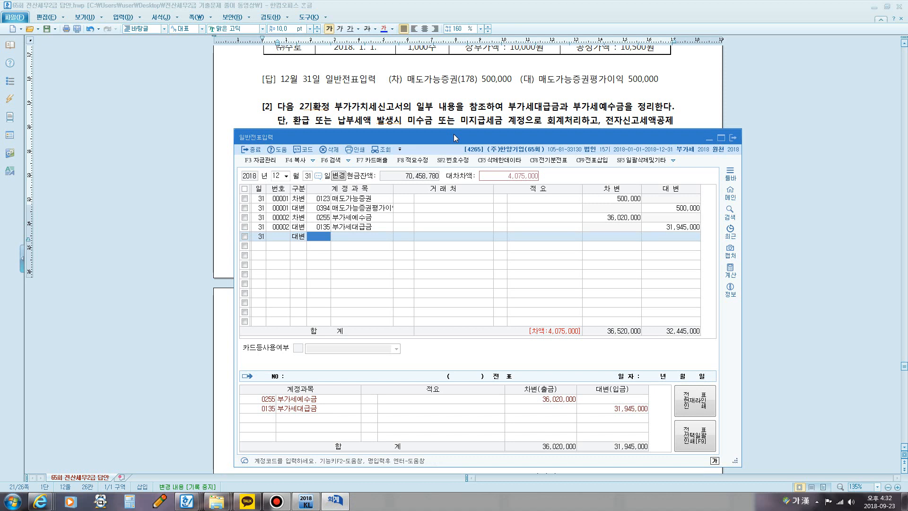
{"action": "type", "text": "ㅊ"}
{"action": "key", "text": "Return"}
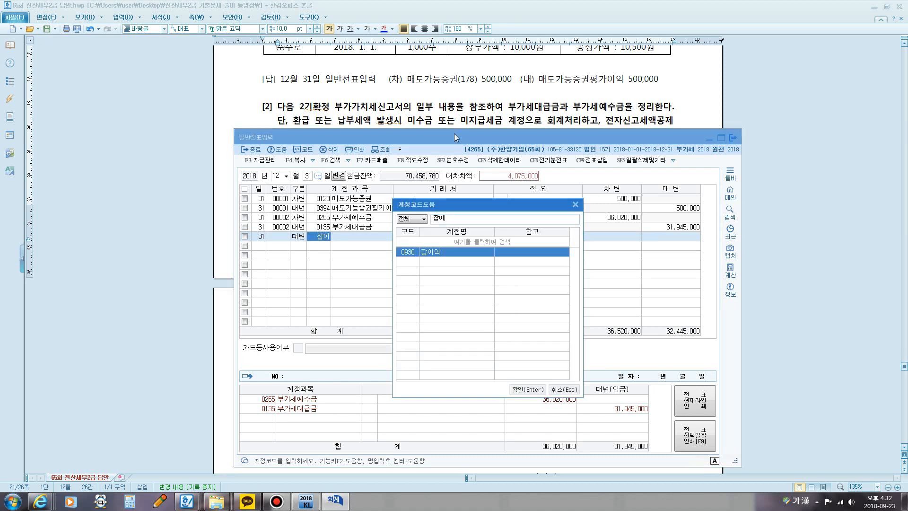
{"action": "key", "text": "Return"}
{"action": "key", "text": "Return"}
{"action": "type", "text": "10"}
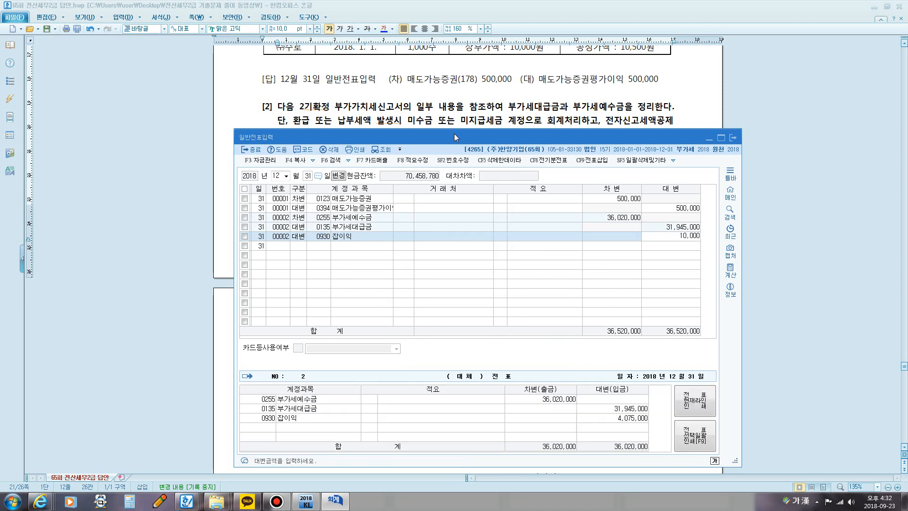
{"action": "key", "text": "Return"}
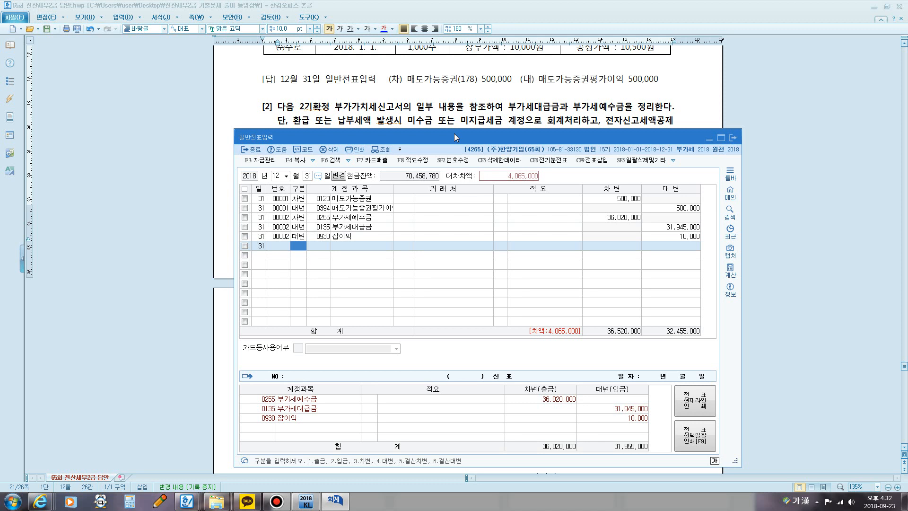
Step: Enter a 대변 line with account 0261 미지급세금 for 4,065,000
{"action": "type", "text": "4"}
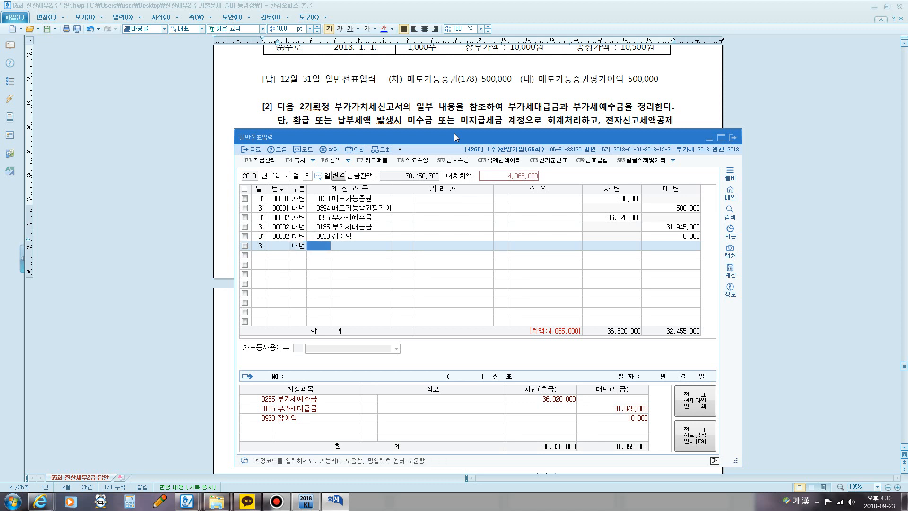
{"action": "left_click_drag", "start_coordinate": [474, 133], "coordinate": [473, 206]}
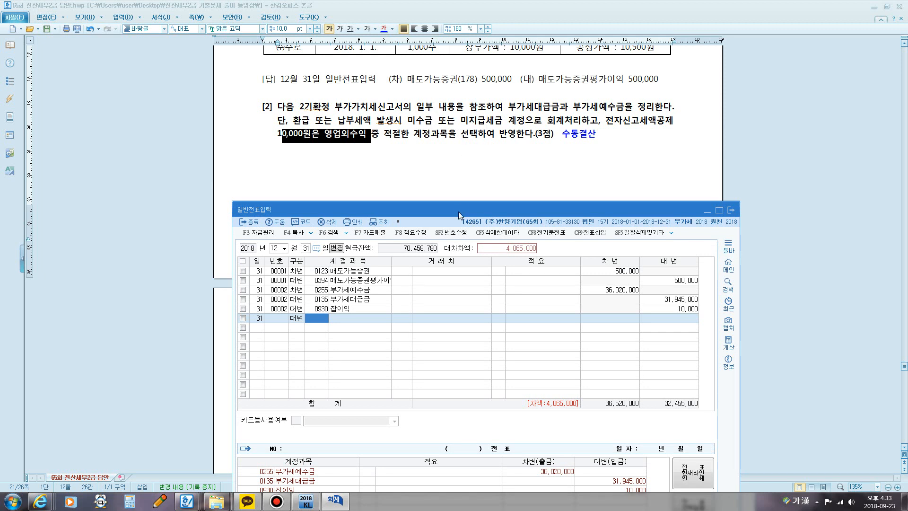
{"action": "left_click_drag", "start_coordinate": [458, 212], "coordinate": [469, 92]}
{"action": "type", "text": "미"}
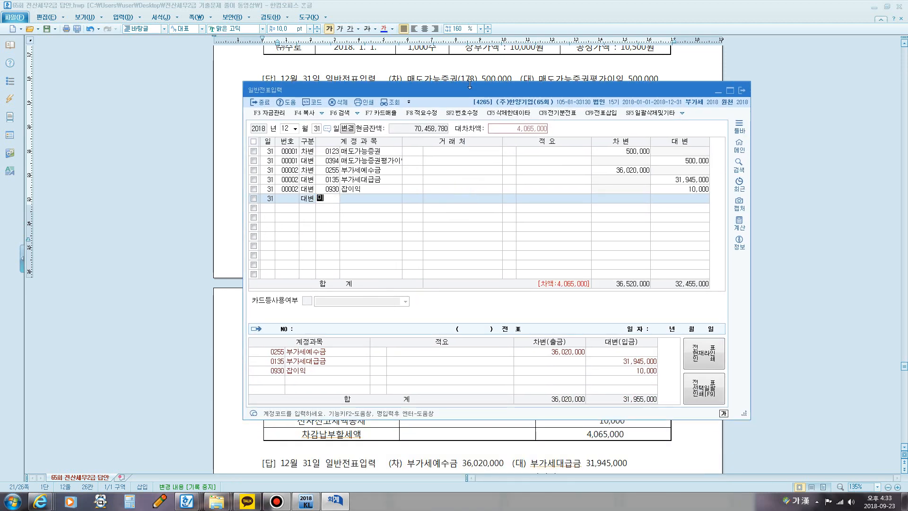
{"action": "type", "text": "지"}
{"action": "key", "text": "Return"}
{"action": "key", "text": "Down"}
{"action": "key", "text": "Return"}
{"action": "key", "text": "Return"}
{"action": "key", "text": "Return"}
{"action": "key", "text": "Return"}
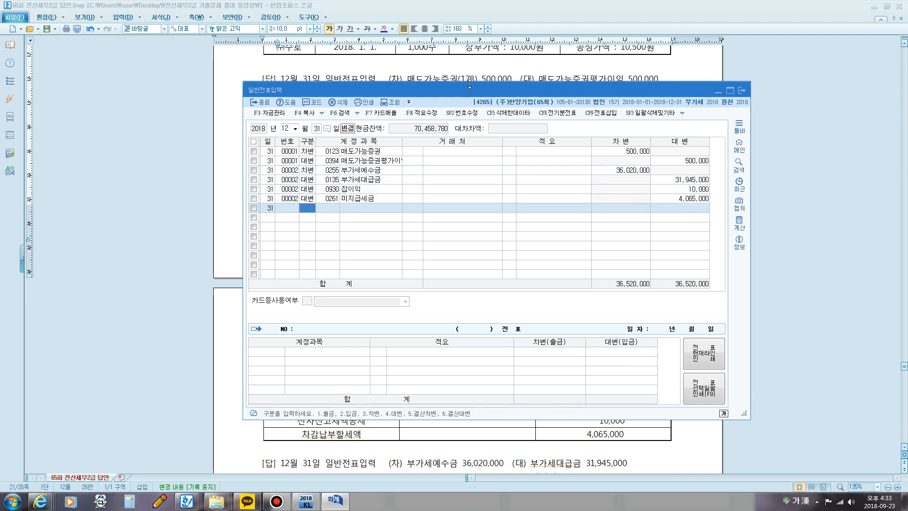
Step: Switch to the answer document and insert blank lines between the 문제4 [3] question text and its answer
{"action": "left_click", "coordinate": [395, 64]}
{"action": "scroll", "coordinate": [395, 64], "scroll_direction": "down", "scroll_amount": 10}
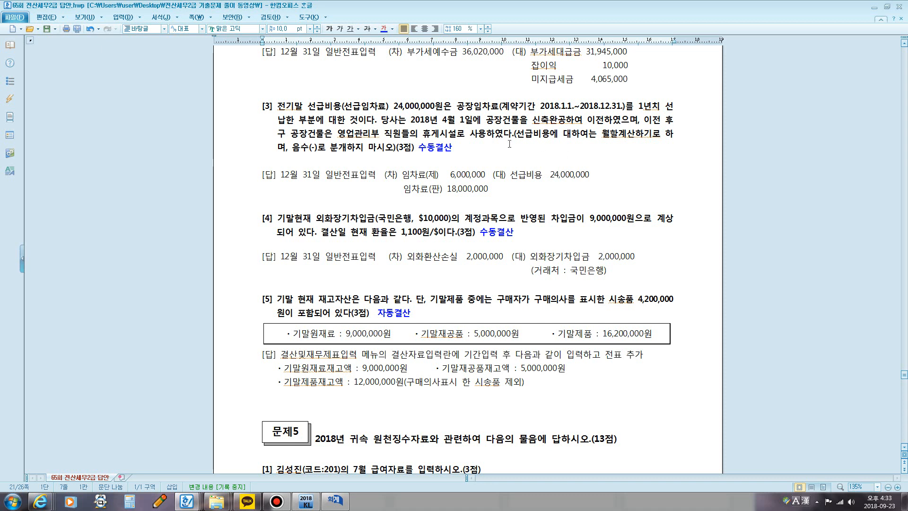
{"action": "left_click", "coordinate": [484, 144]}
{"action": "key", "text": "Return"}
{"action": "key", "text": "Return"}
{"action": "key", "text": "Return"}
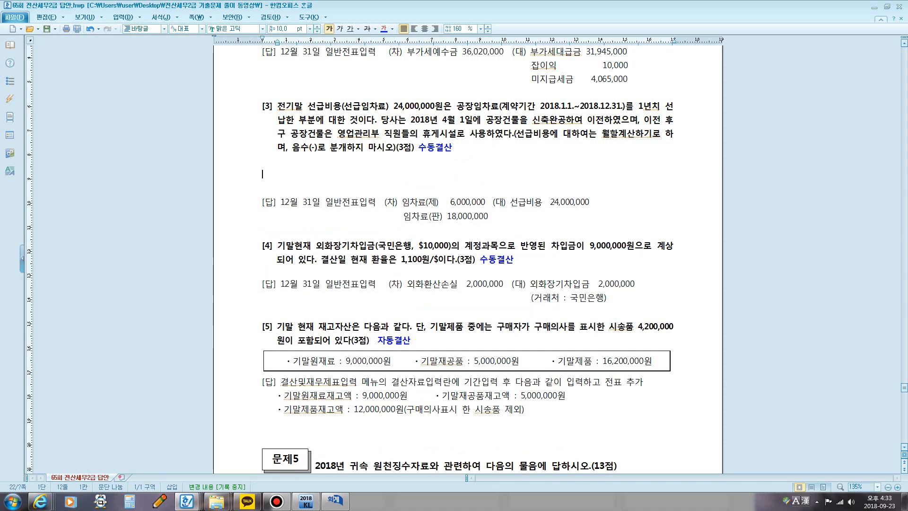
{"action": "left_click", "coordinate": [291, 179]}
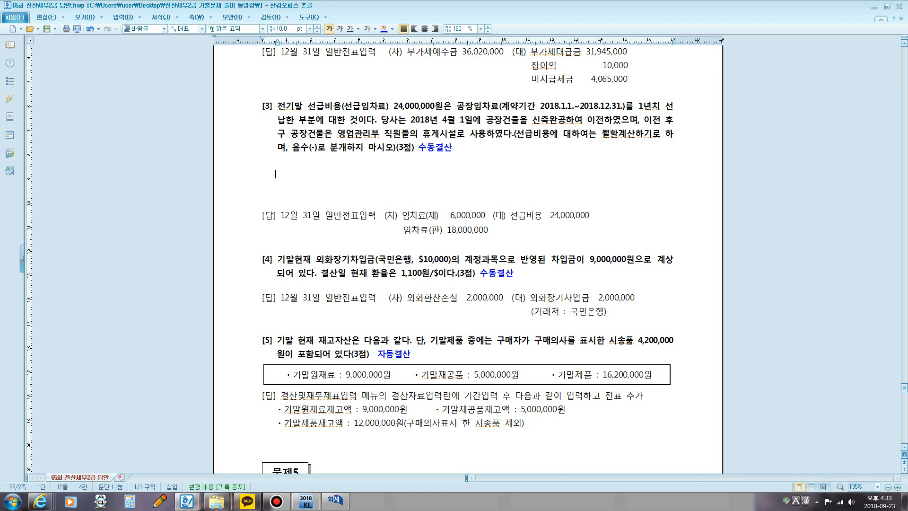
Step: Write the note "선급비용 24,000,000 / 보통예금 24,000,000" under question [3], with "(자산)" on the line beneath it
{"action": "type", "text": "선ㄱ"}
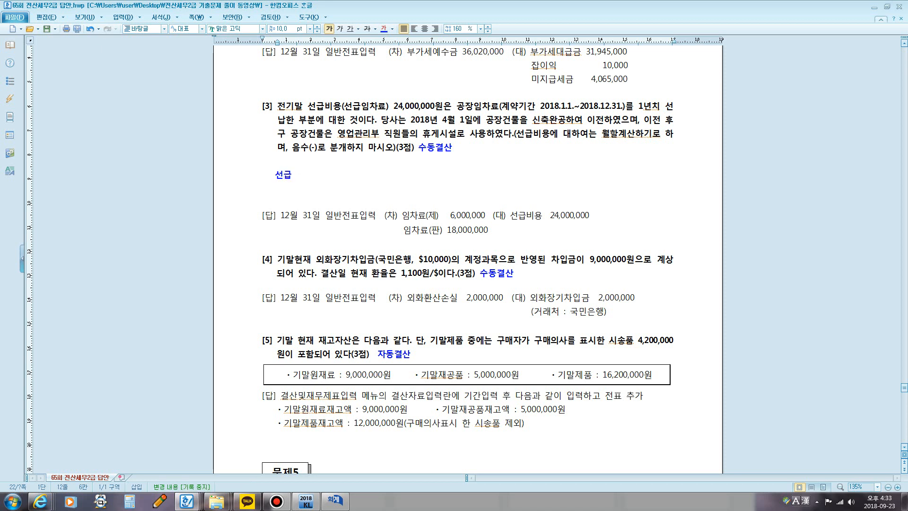
{"action": "type", "text": "ㅂ"}
{"action": "type", "text": "ㅣㅇ용 "}
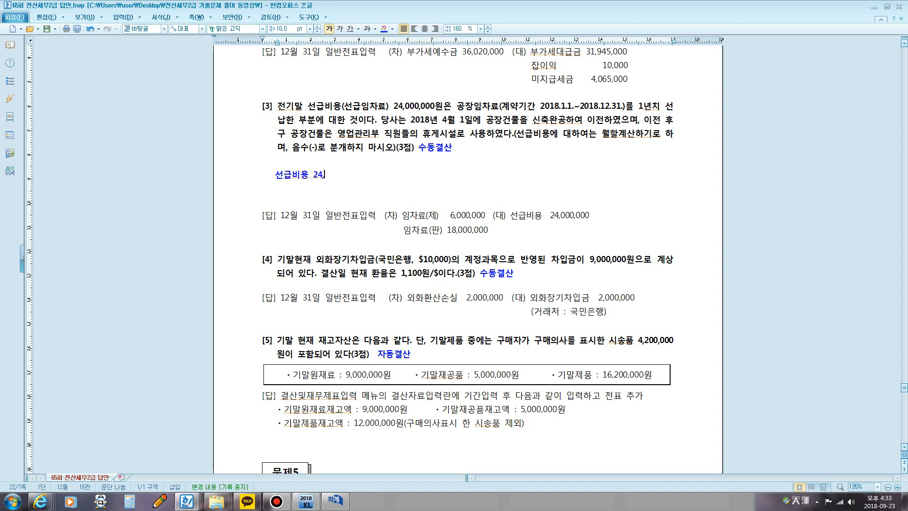
{"action": "type", "text": "24,000,000 / 보통예금 24,000,000"}
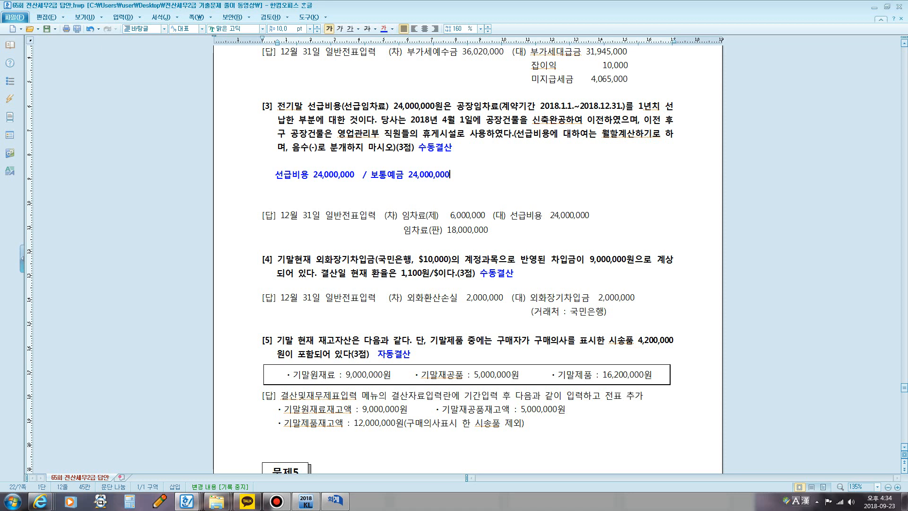
{"action": "key", "text": "Return"}
{"action": "type", "text": "("}
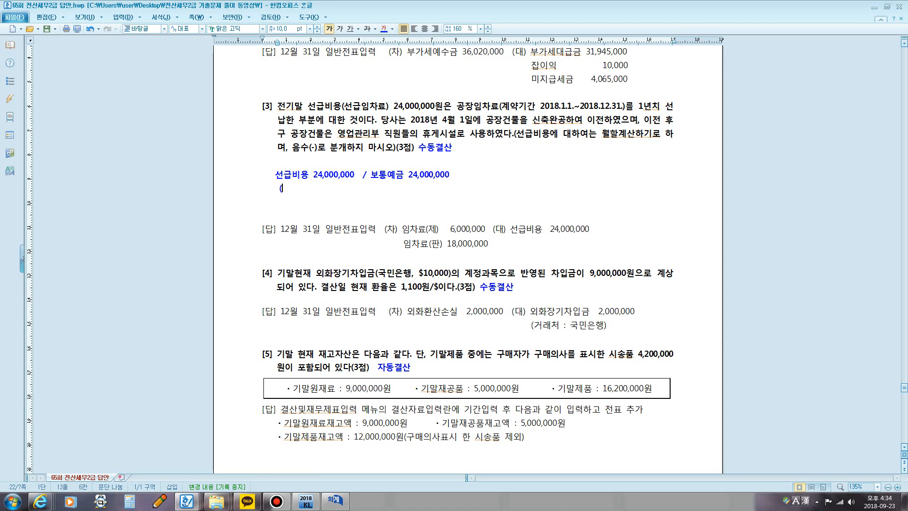
{"action": "type", "text": "ㅈㅏ"}
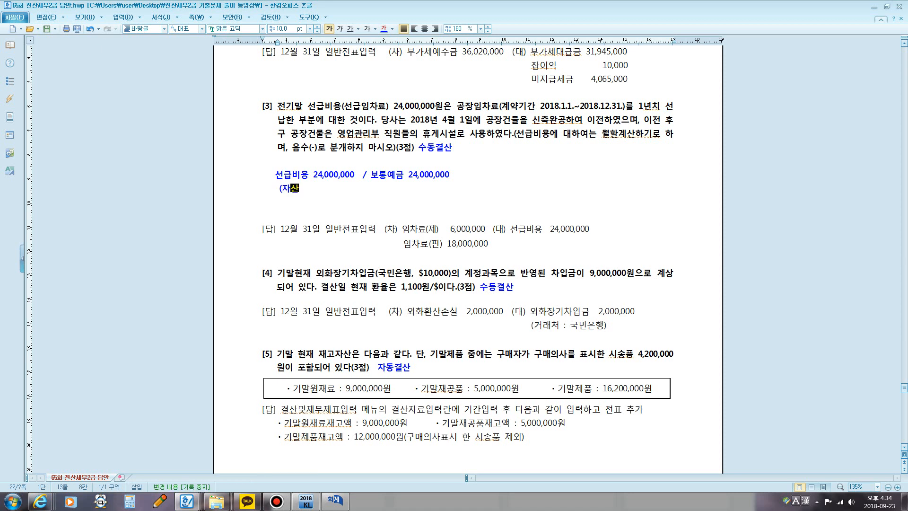
{"action": "type", "text": "산)"}
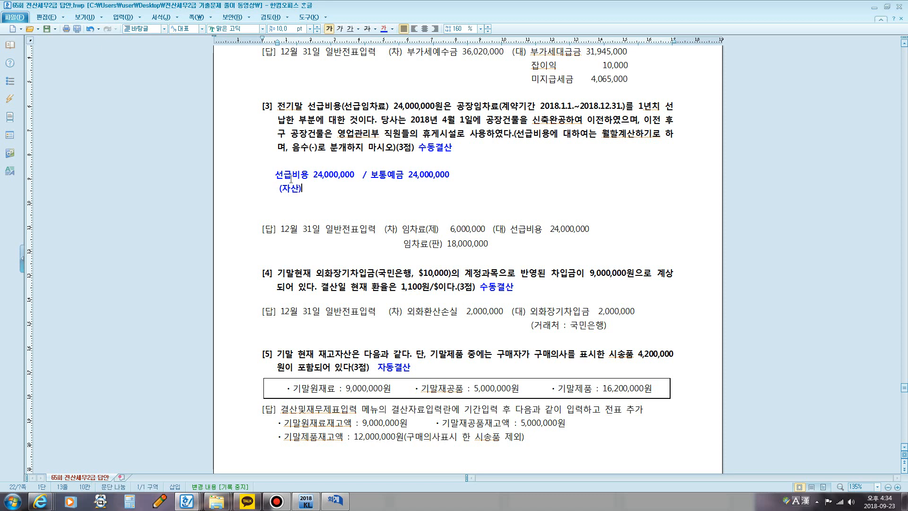
Step: Outline 선급비용 24,000,000 in the note with the screen pen and draw an arrow to 대변 선급비용 in the answer, clearing the marks at the end
{"action": "key", "text": "F2"}
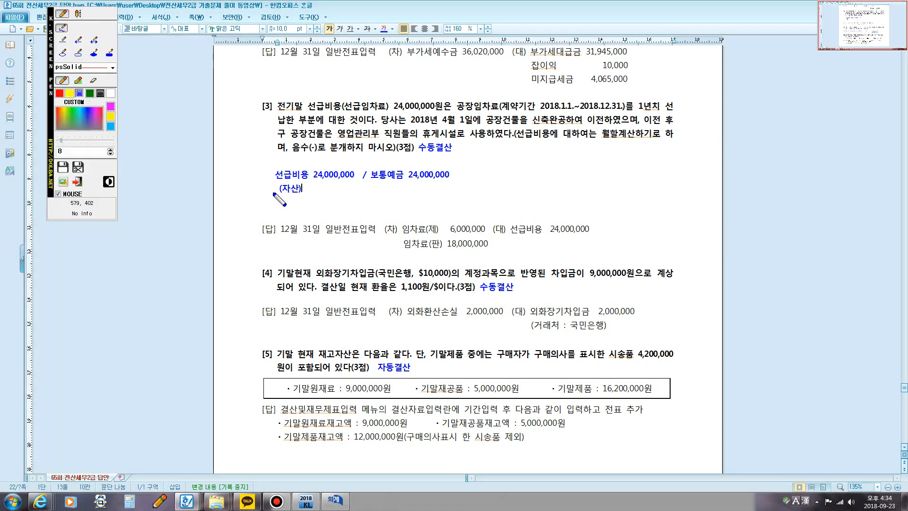
{"action": "mouse_move", "coordinate": [273, 202]}
{"action": "left_mouse_down"}
{"action": "mouse_move", "coordinate": [275, 165]}
{"action": "mouse_move", "coordinate": [358, 167]}
{"action": "mouse_move", "coordinate": [296, 190]}
{"action": "left_mouse_up"}
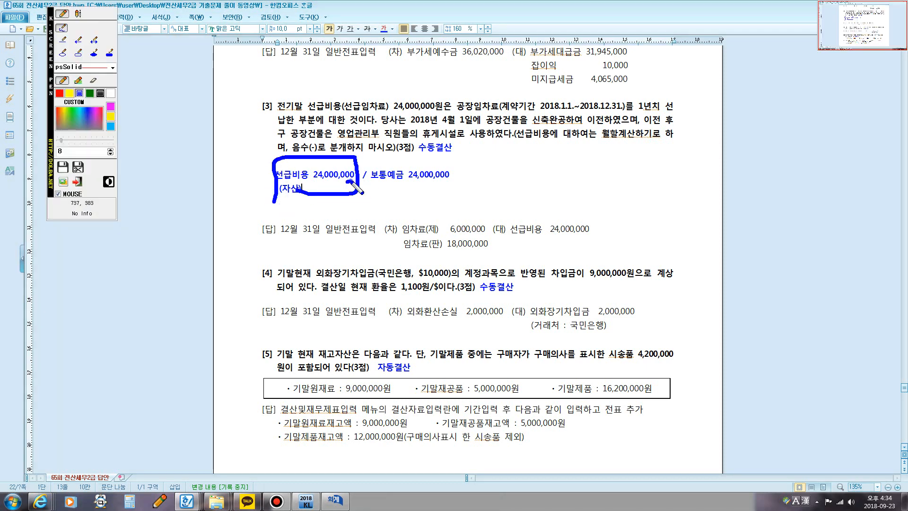
{"action": "left_click_drag", "start_coordinate": [348, 180], "coordinate": [552, 232]}
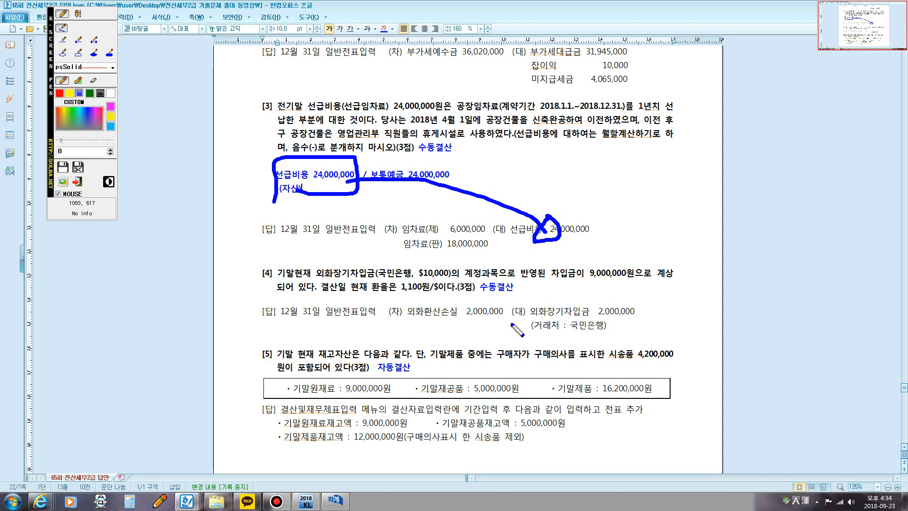
{"action": "key", "text": "F2"}
{"action": "left_click", "coordinate": [335, 501]}
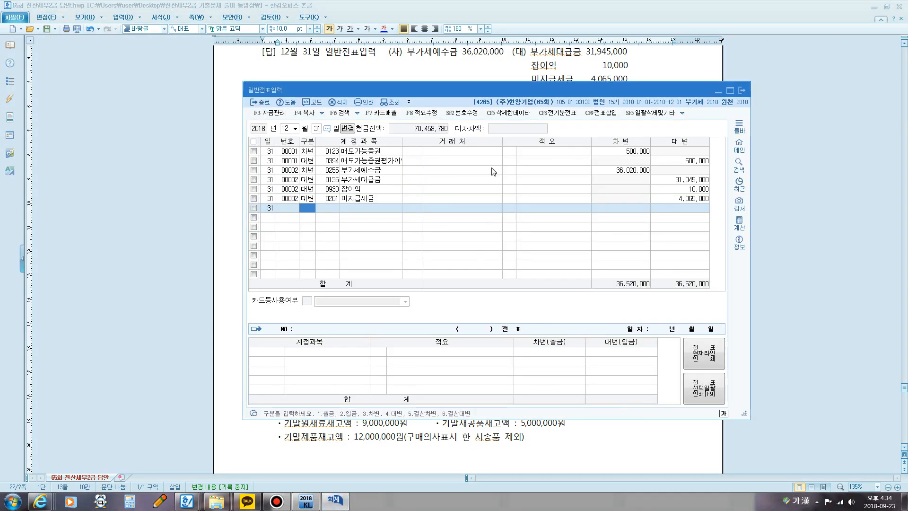
{"action": "type", "text": "4ㅅ"}
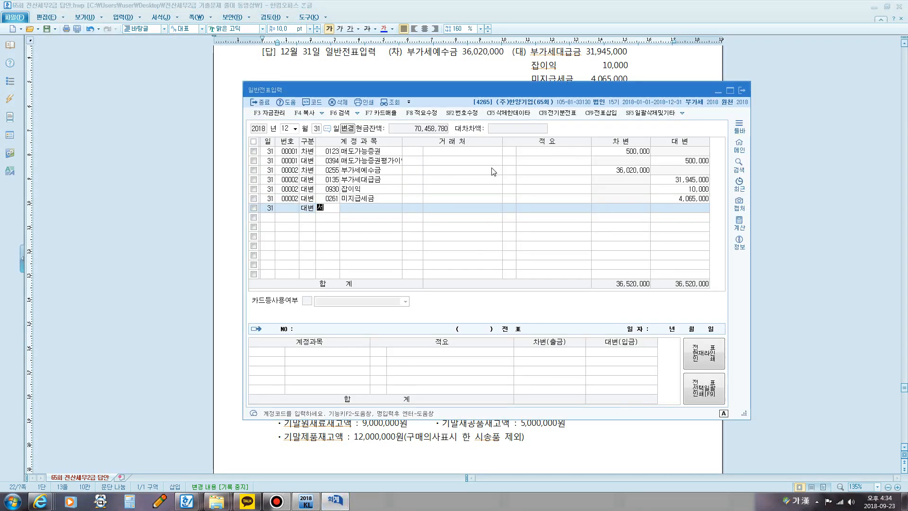
{"action": "type", "text": "ㅓㄴ급"}
{"action": "key", "text": "Return"}
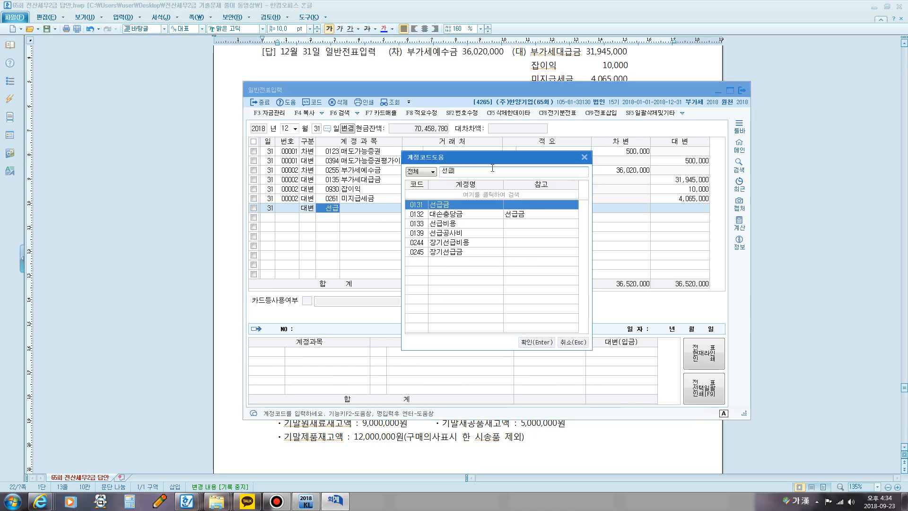
{"action": "key", "text": "Escape"}
{"action": "left_click", "coordinate": [742, 90]}
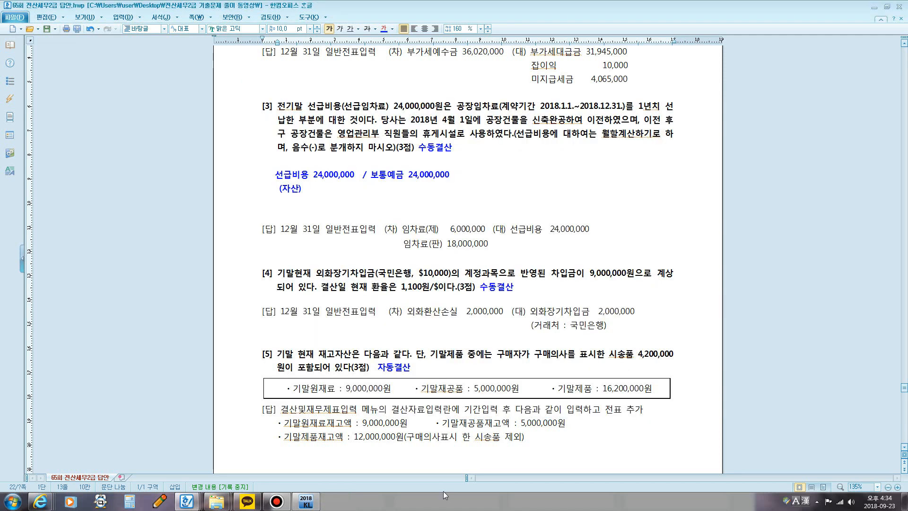
Step: Look up the 선급비용 balance in the 합계잔액시산표 for 12월 31일, outline it with the screen pen, then clear the mark and close the report
{"action": "left_click", "coordinate": [315, 504]}
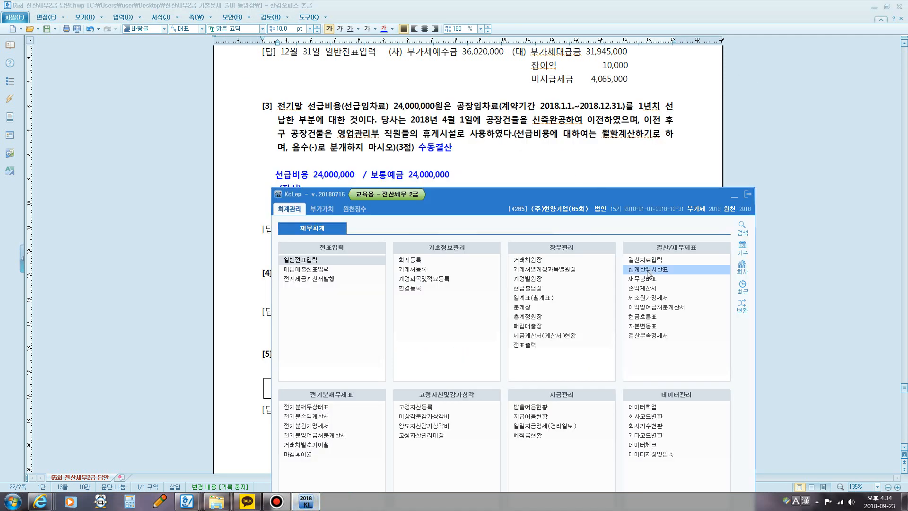
{"action": "left_click", "coordinate": [634, 268]}
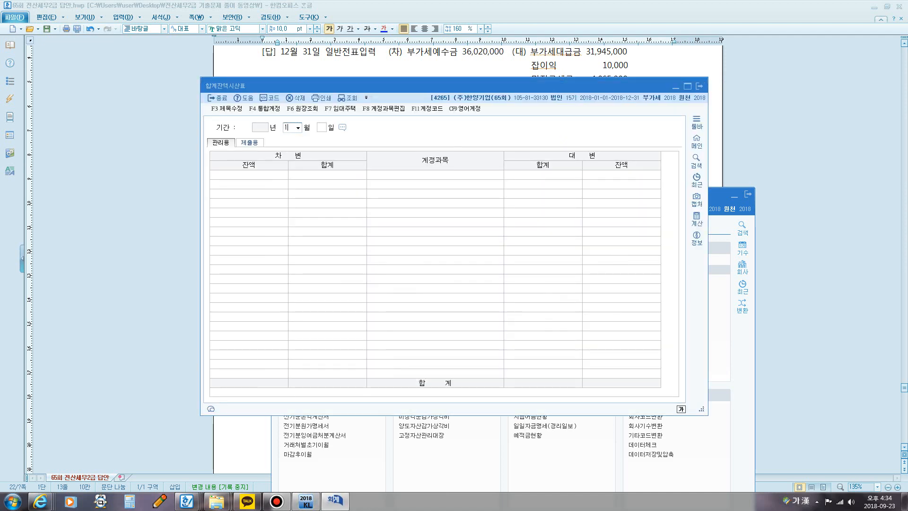
{"action": "key", "text": "Return"}
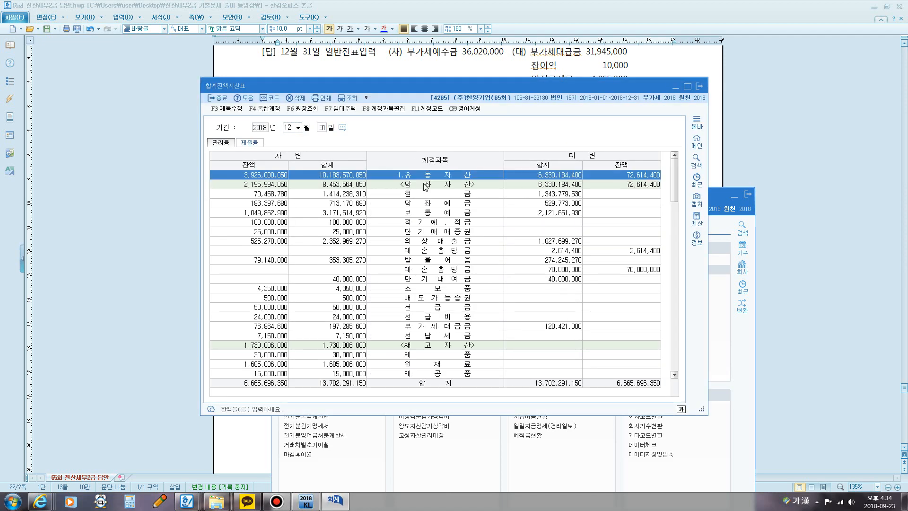
{"action": "left_click", "coordinate": [280, 317]}
{"action": "key", "text": "F12"}
{"action": "mouse_move", "coordinate": [243, 325]}
{"action": "left_mouse_down"}
{"action": "mouse_move", "coordinate": [243, 317]}
{"action": "mouse_move", "coordinate": [277, 306]}
{"action": "mouse_move", "coordinate": [293, 320]}
{"action": "left_mouse_up"}
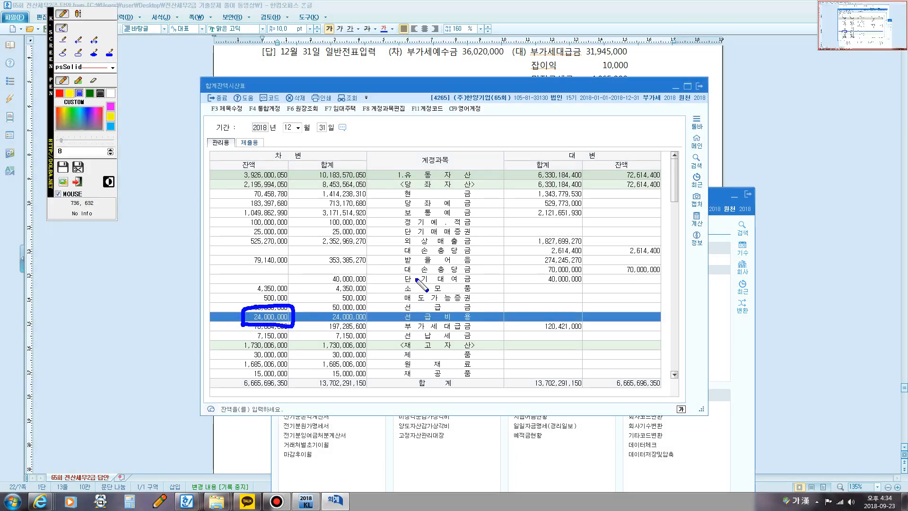
{"action": "key", "text": "F12"}
{"action": "left_click", "coordinate": [699, 86]}
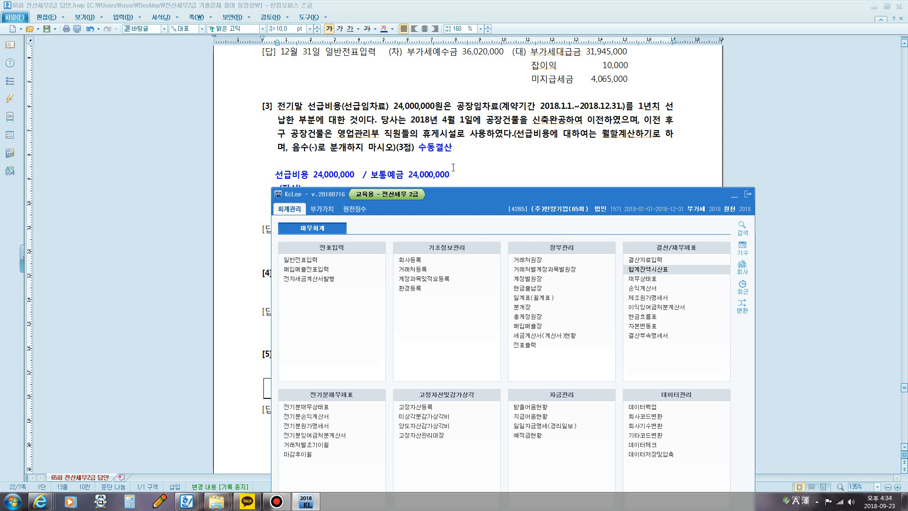
Step: Reopen 일반전표입력 for 12월 31일 and enter a 대변 line with account 0133 선급비용 for 24,000,000
{"action": "left_click", "coordinate": [326, 258]}
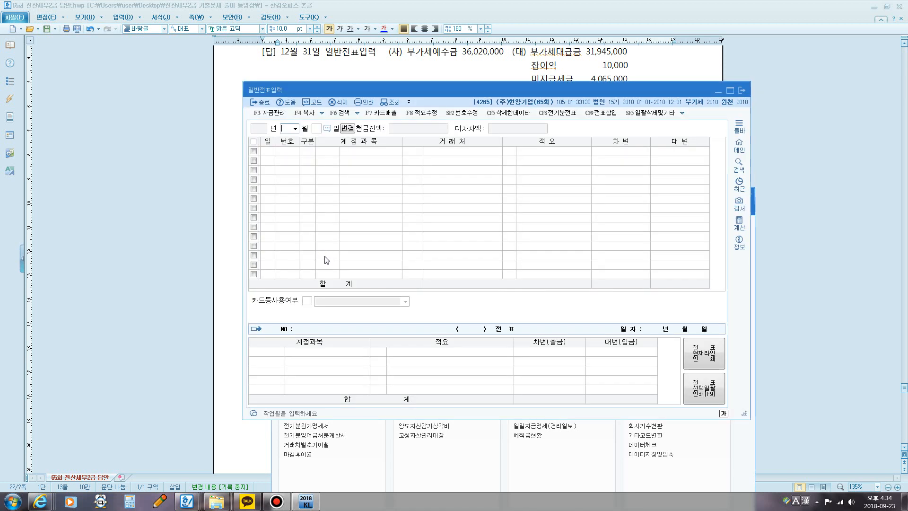
{"action": "type", "text": "12"}
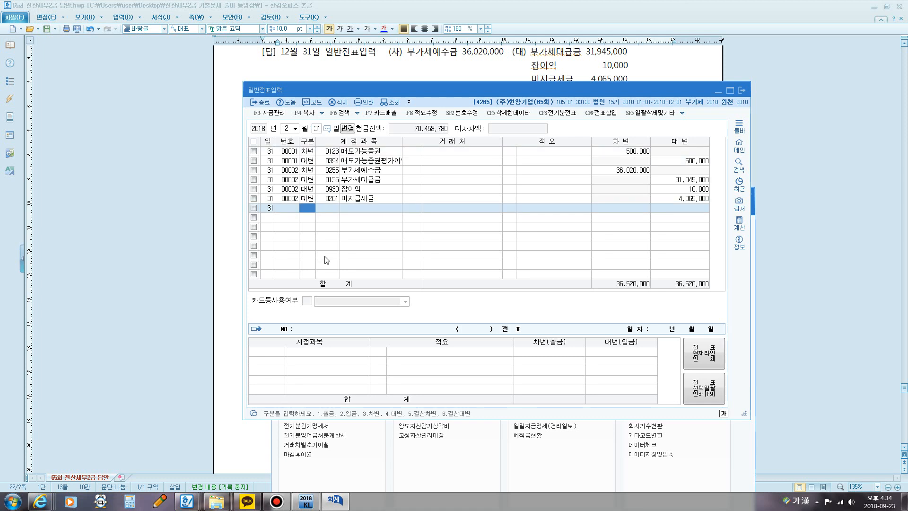
{"action": "type", "text": "314"}
{"action": "key", "text": "Return"}
{"action": "type", "text": "선급"}
{"action": "key", "text": "Return"}
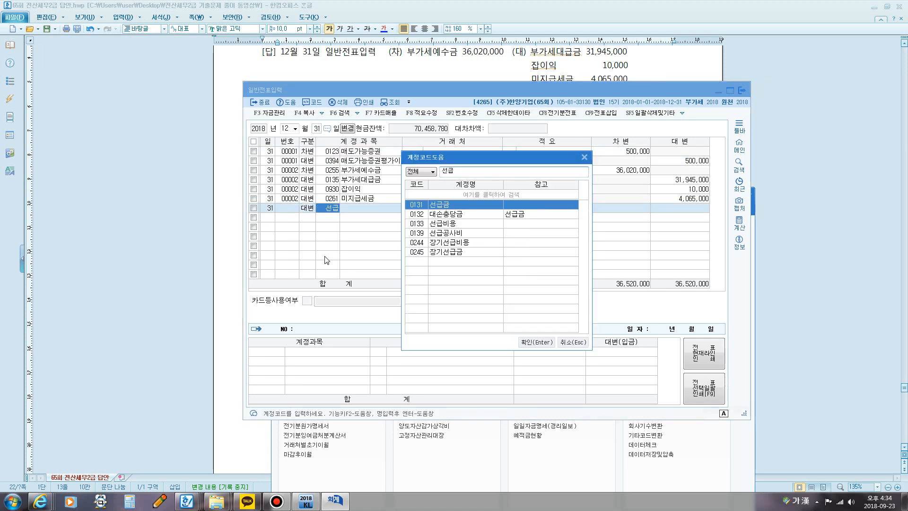
{"action": "key", "text": "Down"}
{"action": "key", "text": "Down"}
{"action": "key", "text": "Return"}
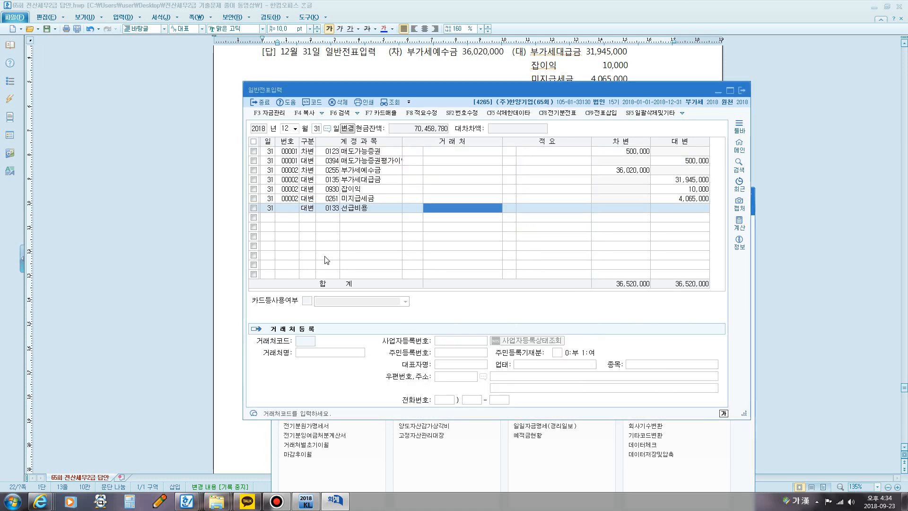
{"action": "key", "text": "Return"}
{"action": "key", "text": "Return"}
{"action": "type", "text": "24,000,000"}
{"action": "key", "text": "Return"}
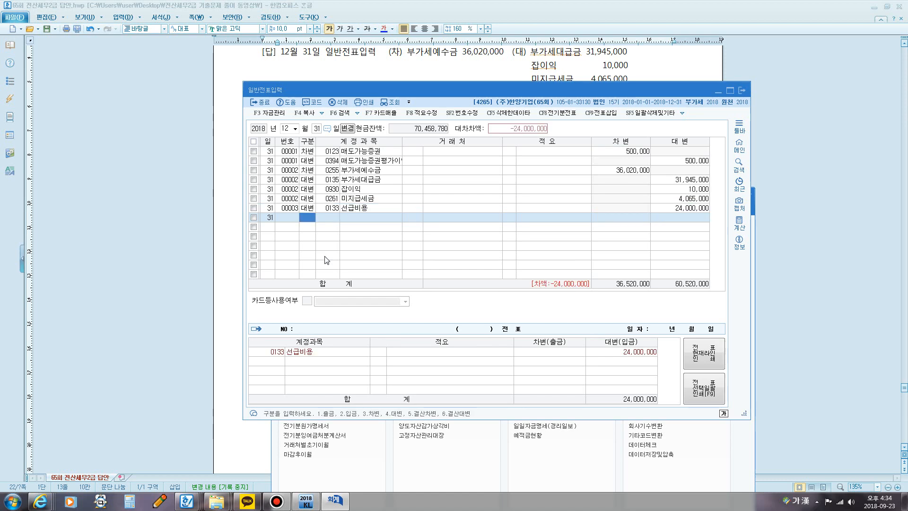
Step: Return to the answer document and sketch a box beside the question [3] note and a timeline marked 4/1 under its answer with the screen pen
{"action": "left_click", "coordinate": [362, 81]}
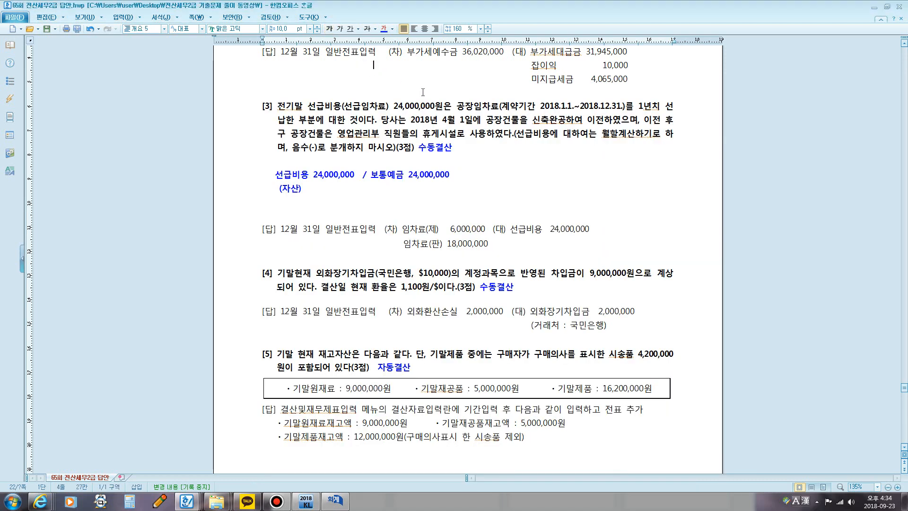
{"action": "scroll", "coordinate": [550, 106], "scroll_direction": "down", "scroll_amount": 2}
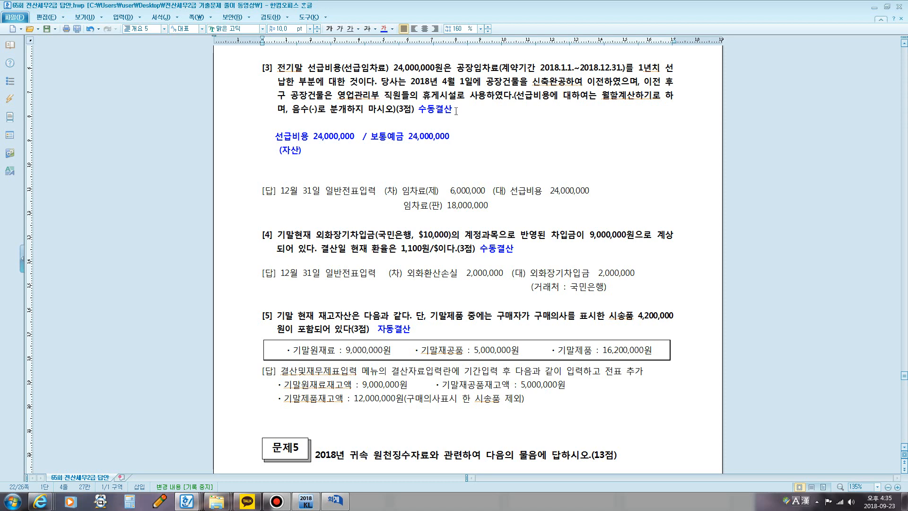
{"action": "key", "text": "F12"}
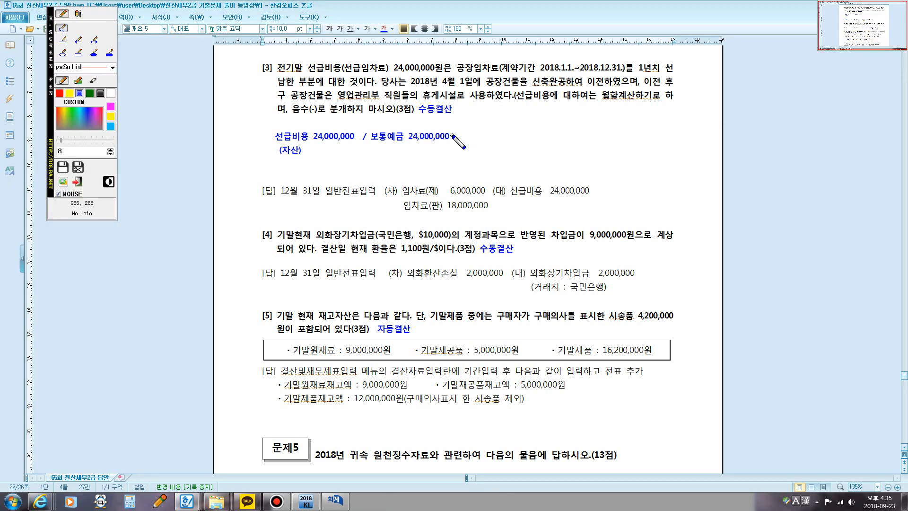
{"action": "left_click_drag", "start_coordinate": [464, 122], "coordinate": [470, 177]}
{"action": "mouse_move", "coordinate": [470, 125]}
{"action": "left_mouse_down"}
{"action": "mouse_move", "coordinate": [525, 122]}
{"action": "mouse_move", "coordinate": [540, 149]}
{"action": "mouse_move", "coordinate": [499, 177]}
{"action": "mouse_move", "coordinate": [478, 176]}
{"action": "left_mouse_up"}
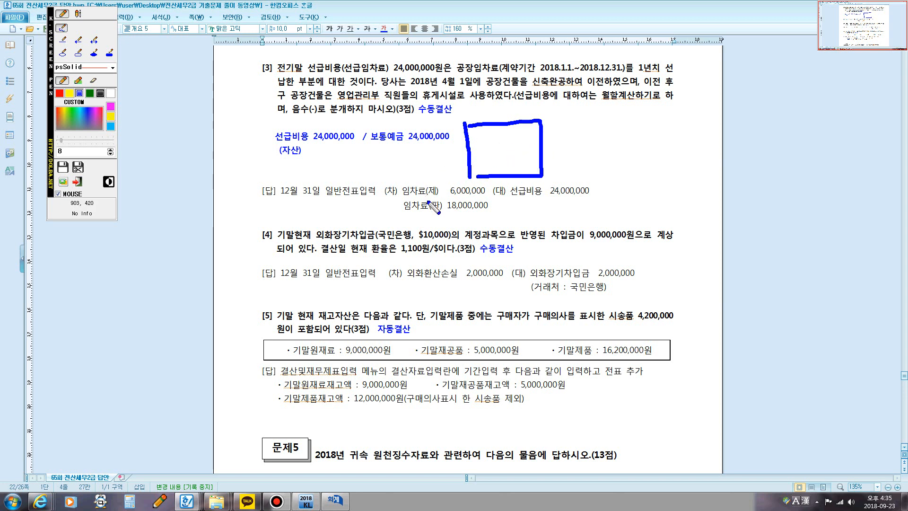
{"action": "mouse_move", "coordinate": [407, 208]}
{"action": "left_mouse_down"}
{"action": "mouse_move", "coordinate": [411, 227]}
{"action": "mouse_move", "coordinate": [611, 215]}
{"action": "mouse_move", "coordinate": [608, 205]}
{"action": "left_mouse_up"}
{"action": "mouse_move", "coordinate": [468, 204]}
{"action": "left_mouse_down"}
{"action": "mouse_move", "coordinate": [464, 232]}
{"action": "mouse_move", "coordinate": [472, 245]}
{"action": "mouse_move", "coordinate": [487, 242]}
{"action": "left_mouse_up"}
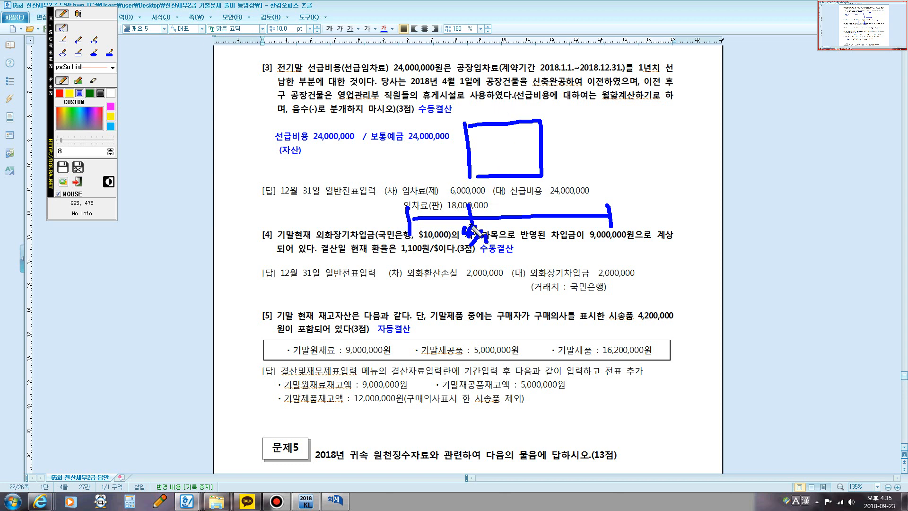
Step: Split the rent timeline at 4/1, labelling the earlier part 제 in blue and the later part 판 in red, and underline 영업관리부 in red
{"action": "mouse_move", "coordinate": [416, 216]}
{"action": "left_mouse_down"}
{"action": "mouse_move", "coordinate": [410, 234]}
{"action": "mouse_move", "coordinate": [405, 204]}
{"action": "mouse_move", "coordinate": [468, 202]}
{"action": "mouse_move", "coordinate": [471, 231]}
{"action": "left_mouse_up"}
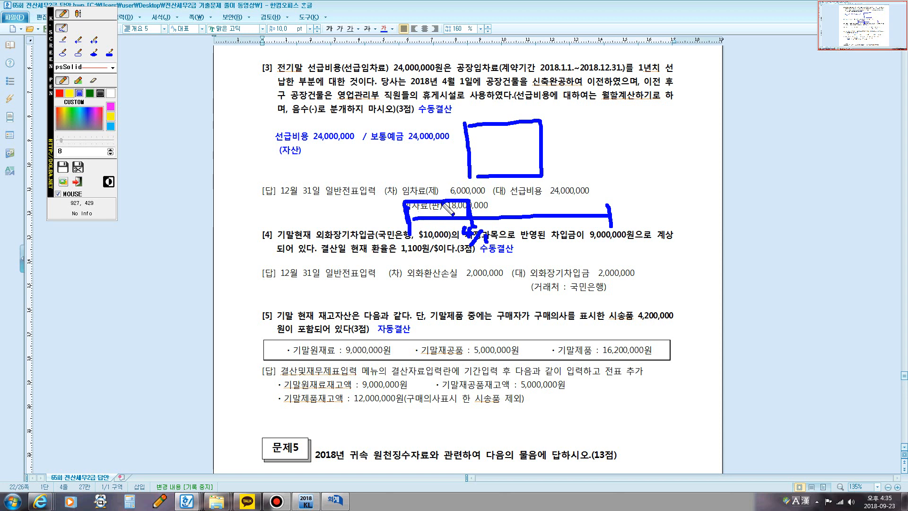
{"action": "mouse_move", "coordinate": [420, 208]}
{"action": "left_mouse_down"}
{"action": "mouse_move", "coordinate": [419, 218]}
{"action": "mouse_move", "coordinate": [431, 208]}
{"action": "mouse_move", "coordinate": [435, 219]}
{"action": "mouse_move", "coordinate": [446, 204]}
{"action": "left_mouse_up"}
{"action": "left_click", "coordinate": [60, 93]}
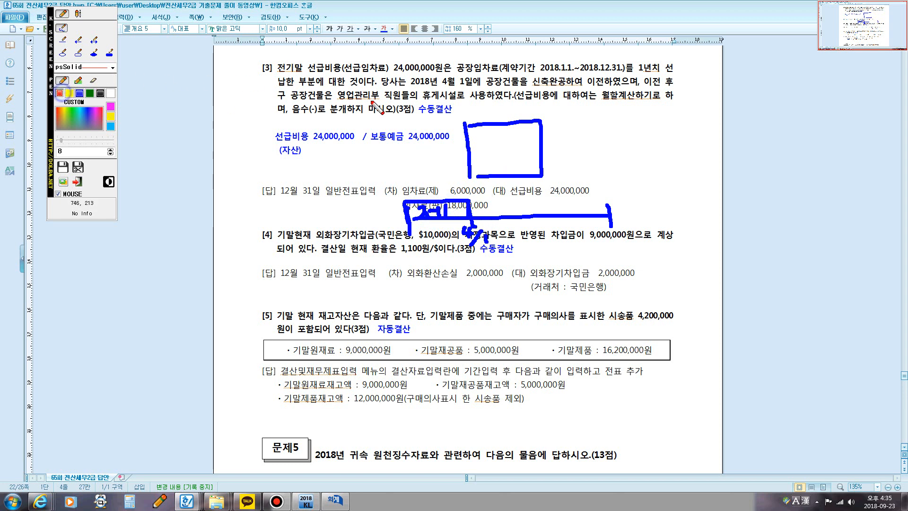
{"action": "left_click_drag", "start_coordinate": [348, 101], "coordinate": [375, 99]}
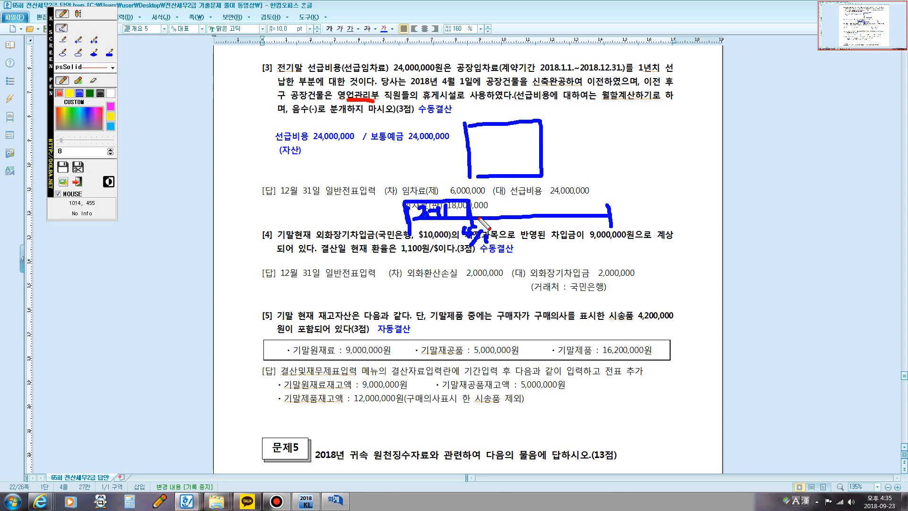
{"action": "mouse_move", "coordinate": [470, 223]}
{"action": "left_mouse_down"}
{"action": "mouse_move", "coordinate": [475, 199]}
{"action": "mouse_move", "coordinate": [611, 210]}
{"action": "left_mouse_up"}
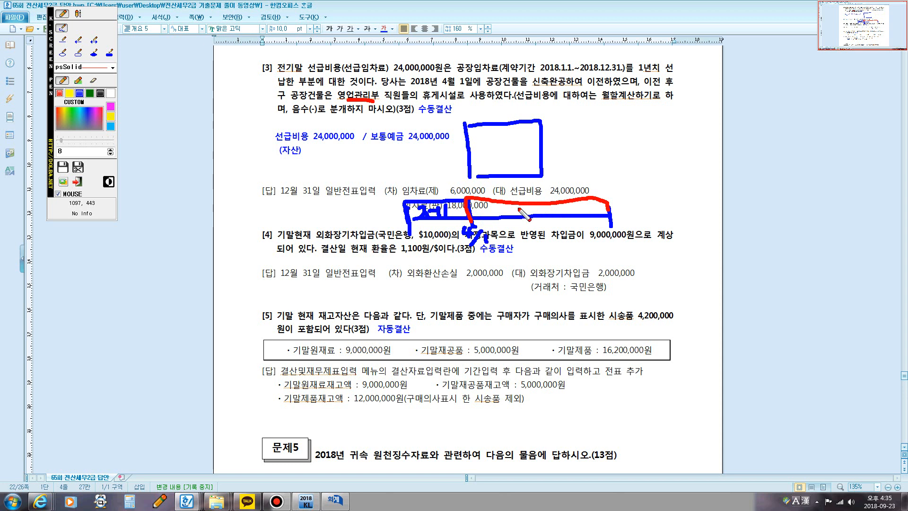
{"action": "left_click_drag", "start_coordinate": [518, 206], "coordinate": [530, 213]}
{"action": "left_click_drag", "start_coordinate": [523, 213], "coordinate": [559, 206]}
{"action": "left_click_drag", "start_coordinate": [540, 205], "coordinate": [548, 222]}
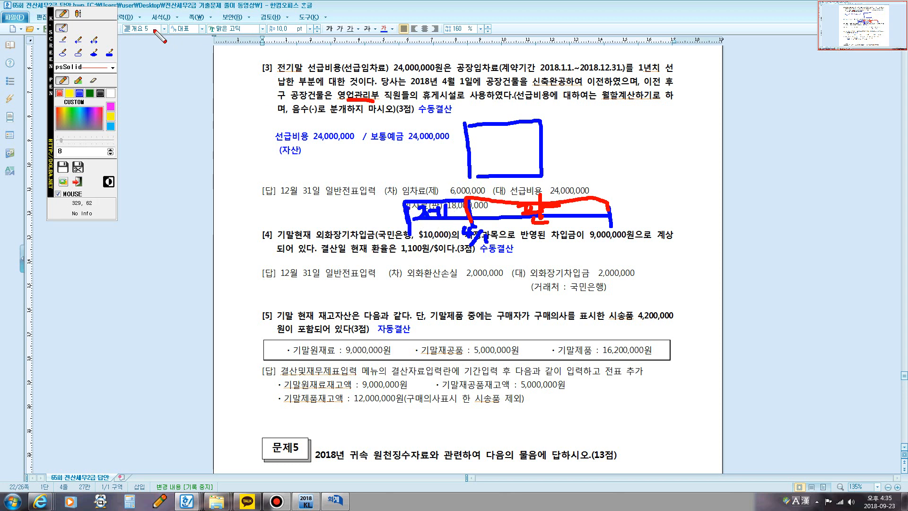
Step: Annotate the area above the two labelled timeline sections in blue, around the rent and 선급비용 amounts
{"action": "left_click", "coordinate": [80, 94]}
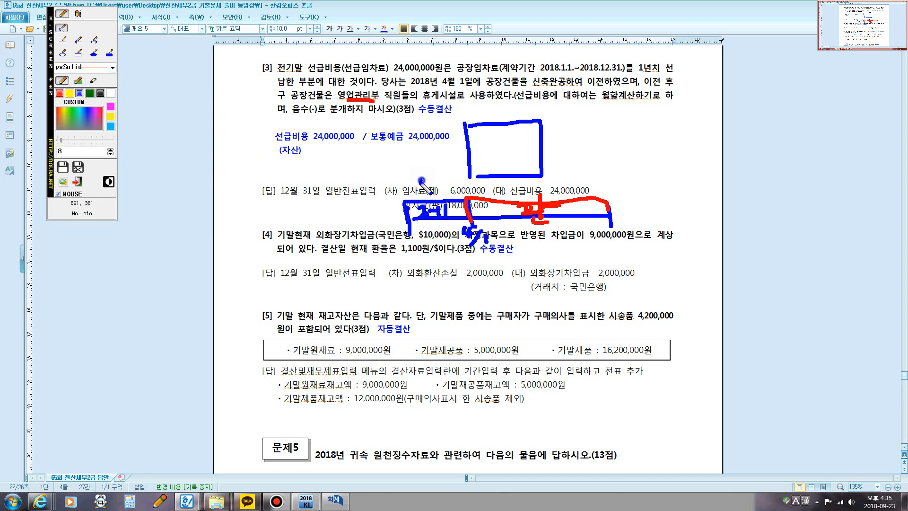
{"action": "mouse_move", "coordinate": [421, 178]}
{"action": "left_mouse_down"}
{"action": "mouse_move", "coordinate": [414, 201]}
{"action": "mouse_move", "coordinate": [431, 190]}
{"action": "mouse_move", "coordinate": [475, 191]}
{"action": "left_mouse_up"}
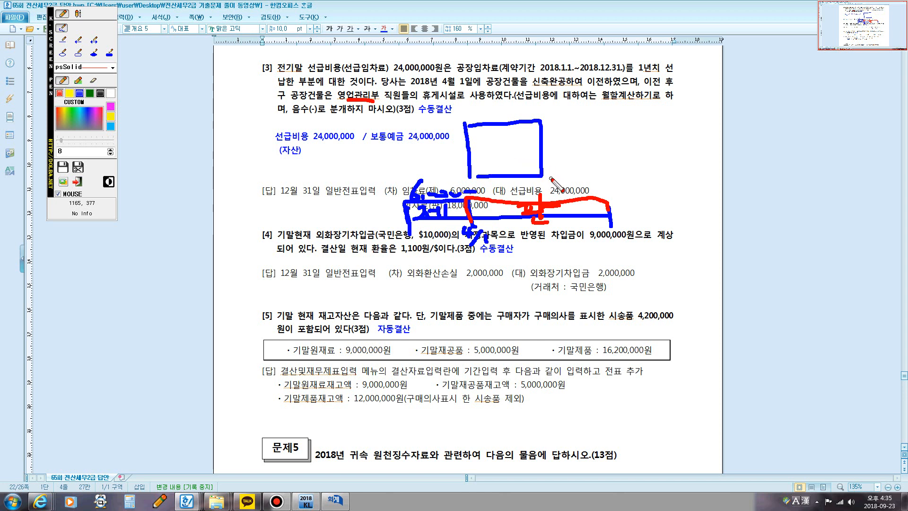
{"action": "mouse_move", "coordinate": [527, 190]}
{"action": "left_mouse_down"}
{"action": "mouse_move", "coordinate": [513, 210]}
{"action": "mouse_move", "coordinate": [536, 188]}
{"action": "mouse_move", "coordinate": [545, 200]}
{"action": "mouse_move", "coordinate": [594, 186]}
{"action": "left_mouse_up"}
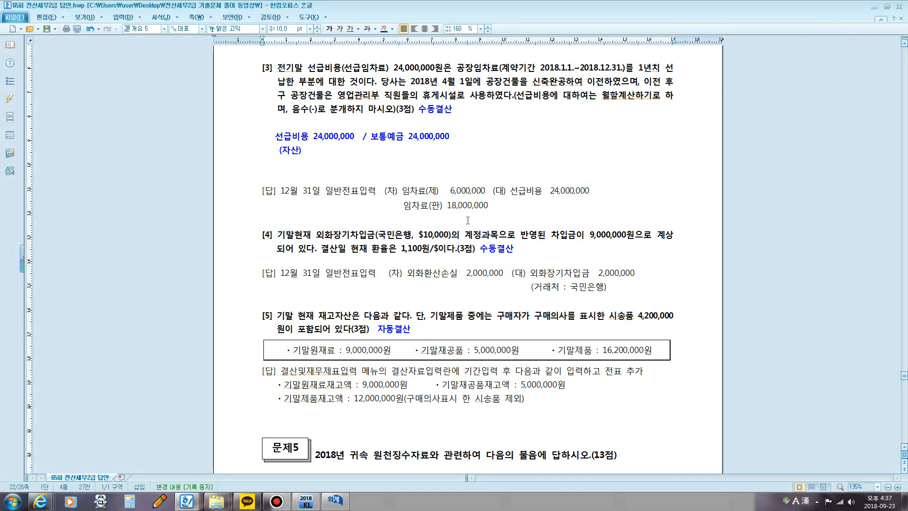
Step: Switch to the 일반전표입력 window and add a debit line for 0519 임차료 (제조원가) with 3,000,000
{"action": "left_click", "coordinate": [335, 500]}
{"action": "key", "text": "Return"}
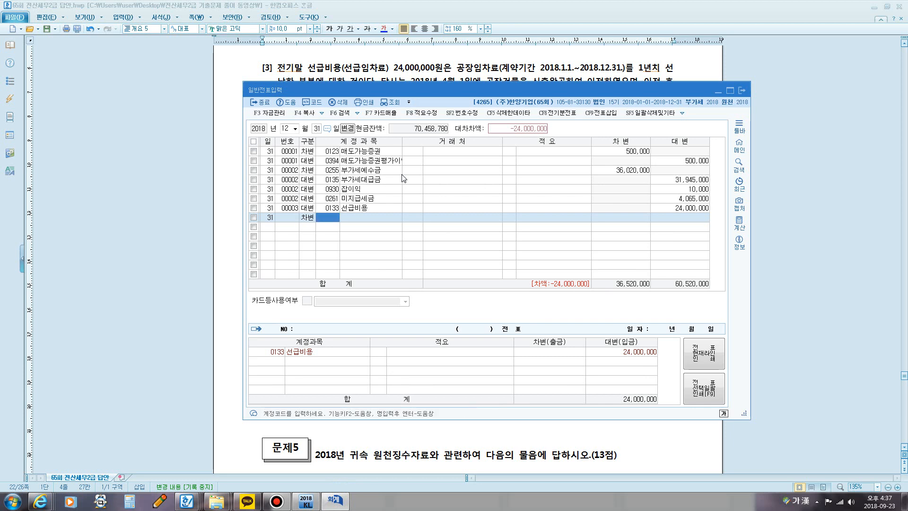
{"action": "type", "text": "임차"}
{"action": "key", "text": "Return"}
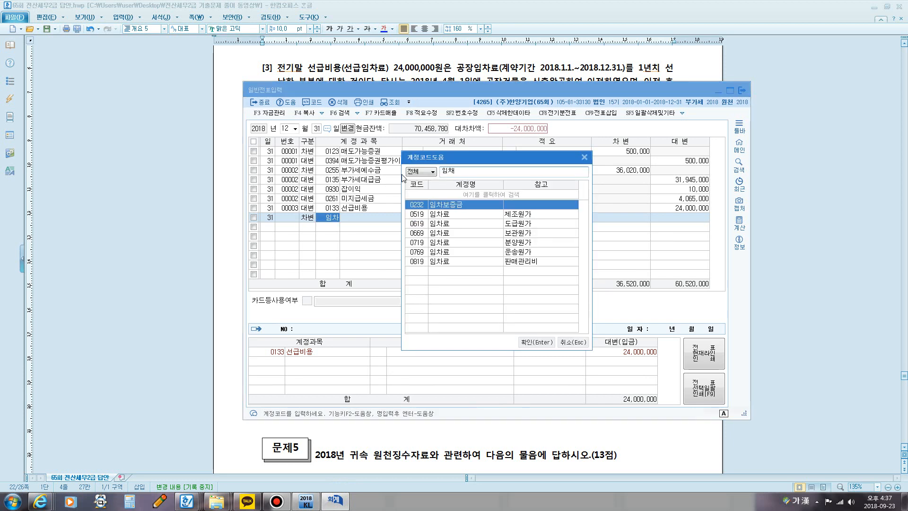
{"action": "key", "text": "Down"}
{"action": "key", "text": "Down"}
{"action": "key", "text": "Up"}
{"action": "key", "text": "Return"}
{"action": "key", "text": "Return"}
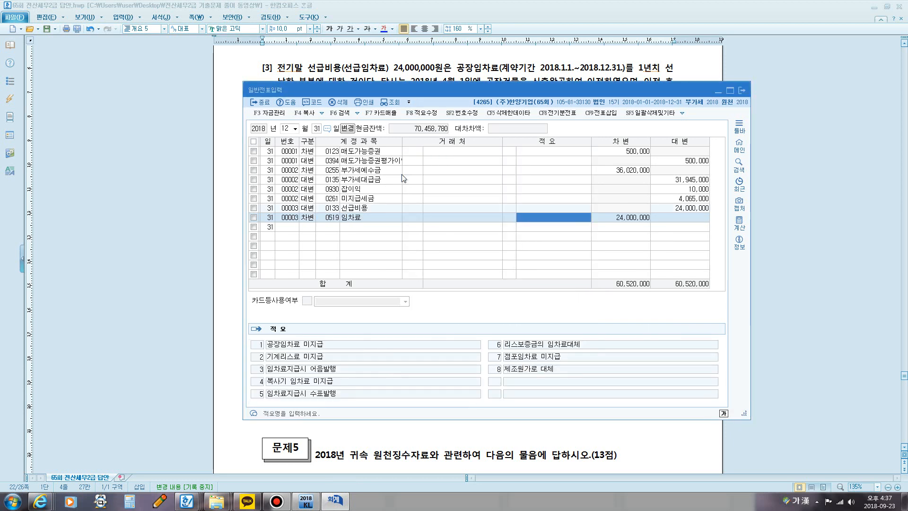
{"action": "key", "text": "Return"}
{"action": "type", "text": "3000000"}
Step: Add a second debit line for 0819 임차료 (판매관리비), keeping the automatically balanced amount
{"action": "key", "text": "Return"}
{"action": "key", "text": "Return"}
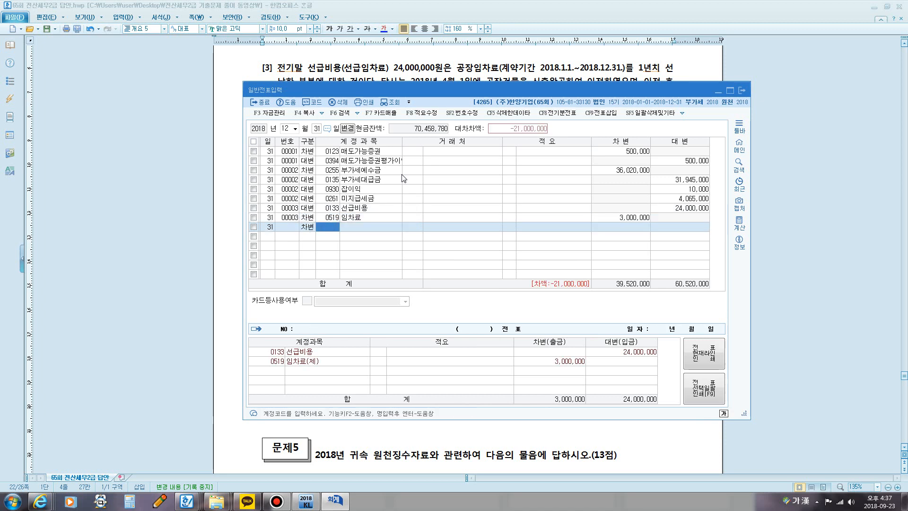
{"action": "type", "text": "임차"}
{"action": "key", "text": "Return"}
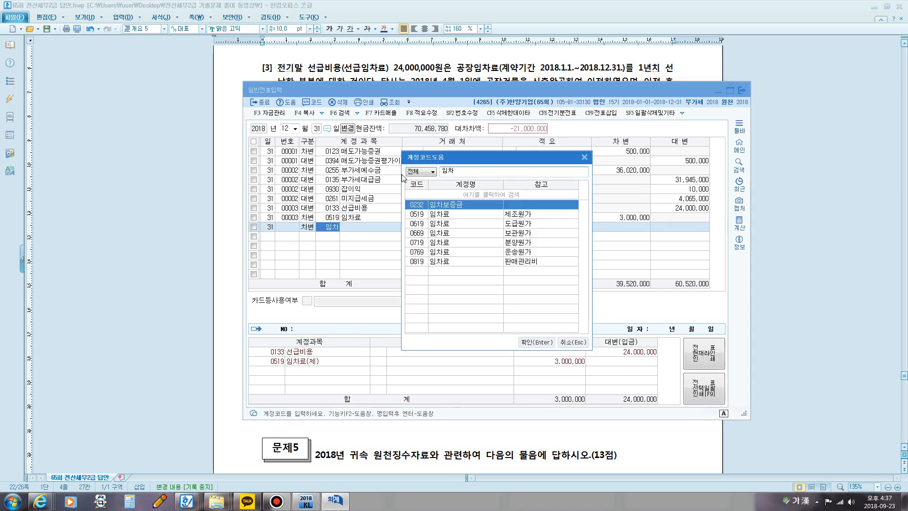
{"action": "key", "text": "Down"}
{"action": "key", "text": "Down"}
{"action": "key", "text": "Down"}
{"action": "key", "text": "Down"}
{"action": "key", "text": "Down"}
{"action": "key", "text": "Down"}
{"action": "key", "text": "Return"}
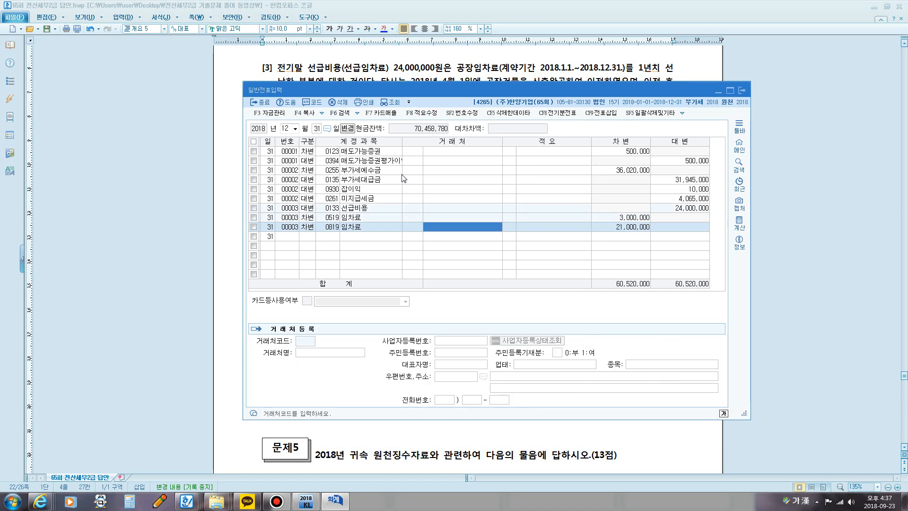
{"action": "key", "text": "Return"}
Step: Set the debit amounts to 6,000,000 for 0519 임차료 and 18,000,000 for 0819 임차료
{"action": "key", "text": "Return"}
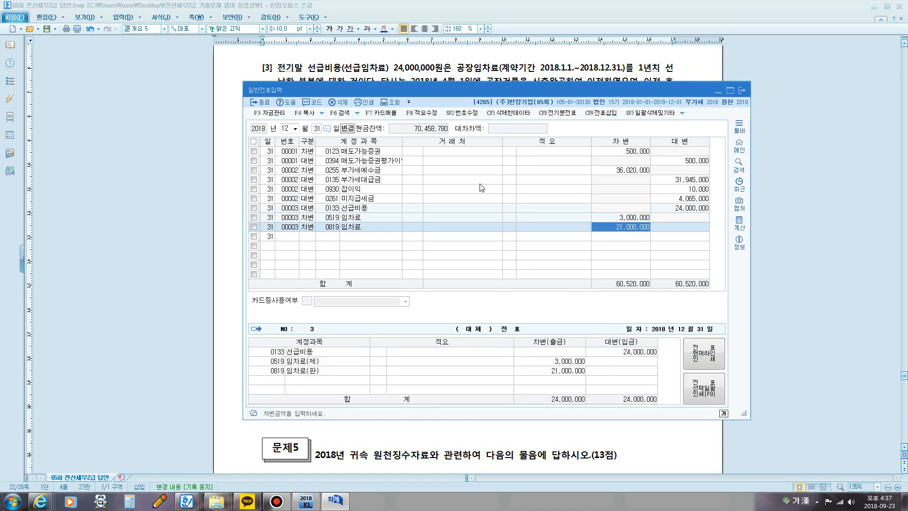
{"action": "left_click", "coordinate": [619, 219]}
{"action": "type", "text": "6000000"}
{"action": "key", "text": "Return"}
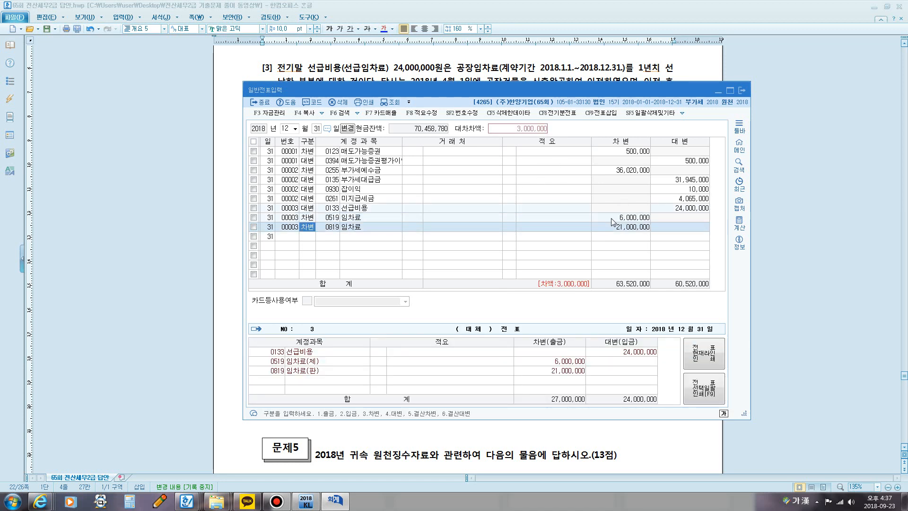
{"action": "left_click", "coordinate": [627, 228]}
{"action": "type", "text": "18000000"}
{"action": "key", "text": "Return"}
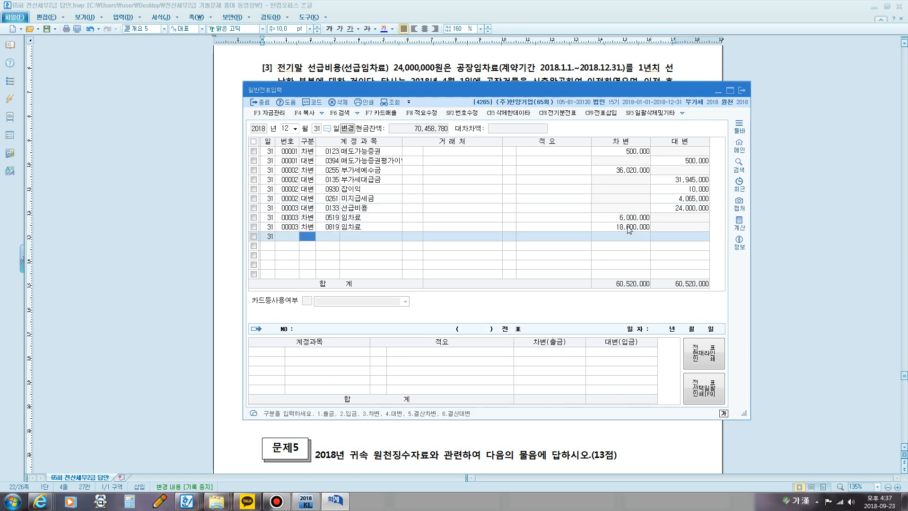
Step: Switch to the answer document, mark the 외화장기차입금(국민은행, $10,000) phrase and the booked loan amount of question [4] in red, and close the pen overlay
{"action": "left_click", "coordinate": [536, 68]}
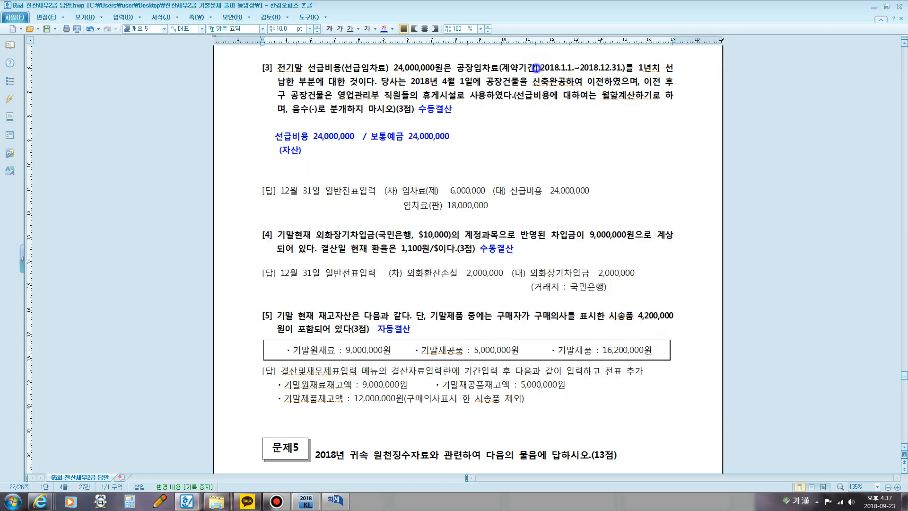
{"action": "scroll", "coordinate": [486, 215], "scroll_direction": "down", "scroll_amount": 3}
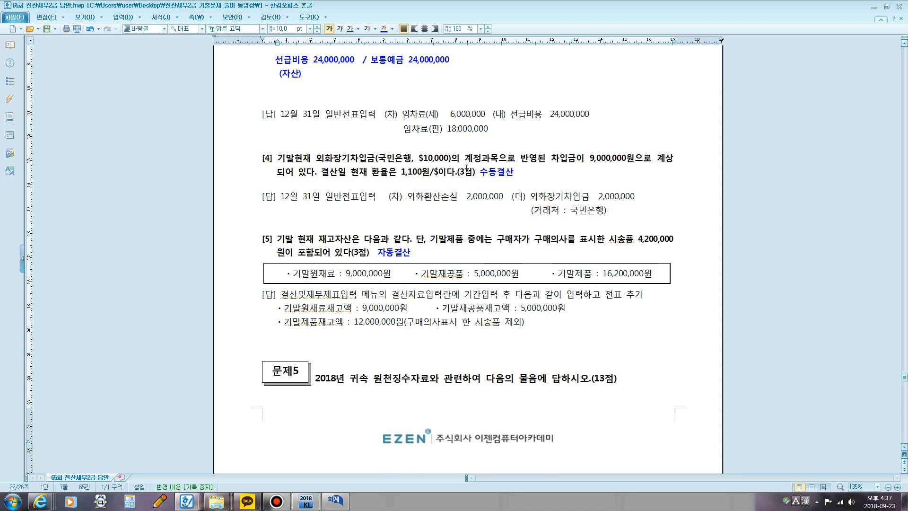
{"action": "key", "text": "ctrl+1"}
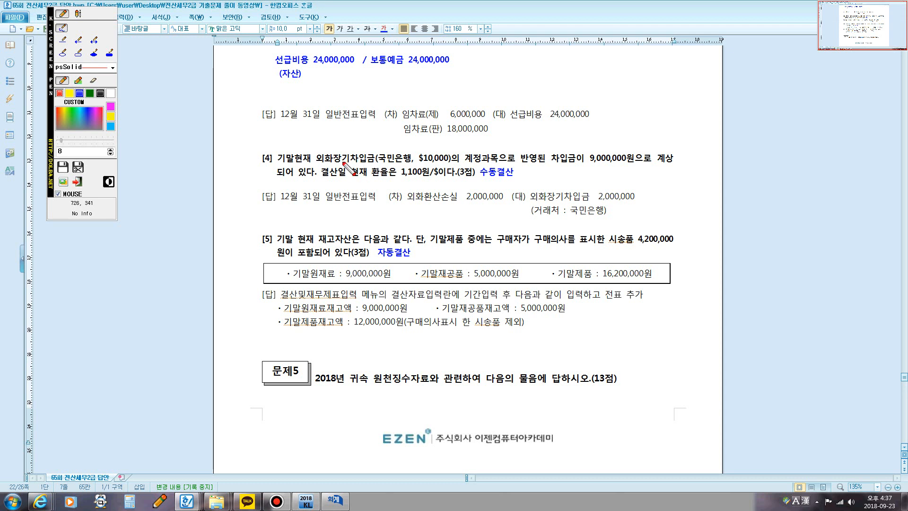
{"action": "mouse_move", "coordinate": [316, 161]}
{"action": "left_mouse_down"}
{"action": "mouse_move", "coordinate": [479, 169]}
{"action": "mouse_move", "coordinate": [504, 158]}
{"action": "mouse_move", "coordinate": [319, 144]}
{"action": "mouse_move", "coordinate": [319, 164]}
{"action": "left_mouse_up"}
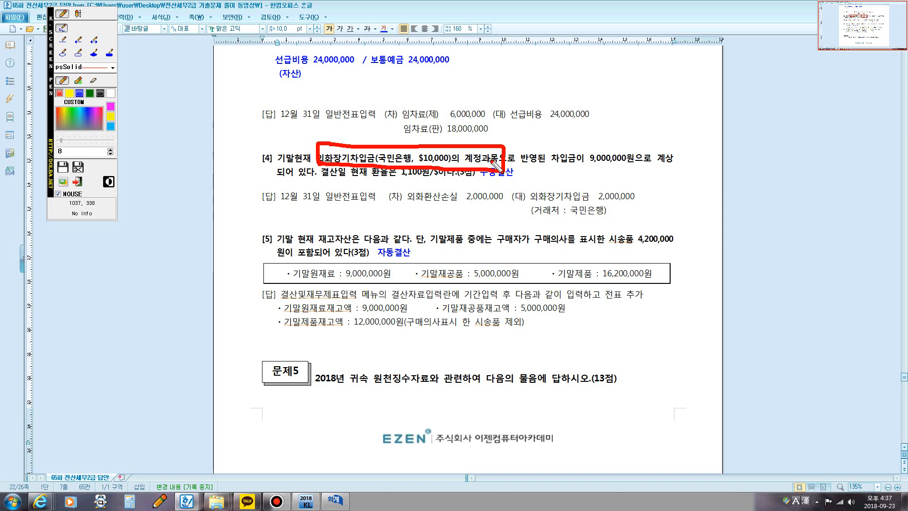
{"action": "left_click_drag", "start_coordinate": [585, 165], "coordinate": [621, 162]}
{"action": "mouse_move", "coordinate": [361, 172]}
{"action": "left_mouse_down"}
{"action": "mouse_move", "coordinate": [428, 182]}
{"action": "mouse_move", "coordinate": [432, 174]}
{"action": "mouse_move", "coordinate": [408, 164]}
{"action": "mouse_move", "coordinate": [402, 172]}
{"action": "mouse_move", "coordinate": [444, 142]}
{"action": "mouse_move", "coordinate": [568, 145]}
{"action": "mouse_move", "coordinate": [602, 163]}
{"action": "left_mouse_up"}
{"action": "mouse_move", "coordinate": [551, 129]}
{"action": "left_mouse_down"}
{"action": "mouse_move", "coordinate": [533, 130]}
{"action": "mouse_move", "coordinate": [544, 122]}
{"action": "mouse_move", "coordinate": [548, 135]}
{"action": "mouse_move", "coordinate": [570, 134]}
{"action": "left_mouse_up"}
{"action": "key", "text": "Escape"}
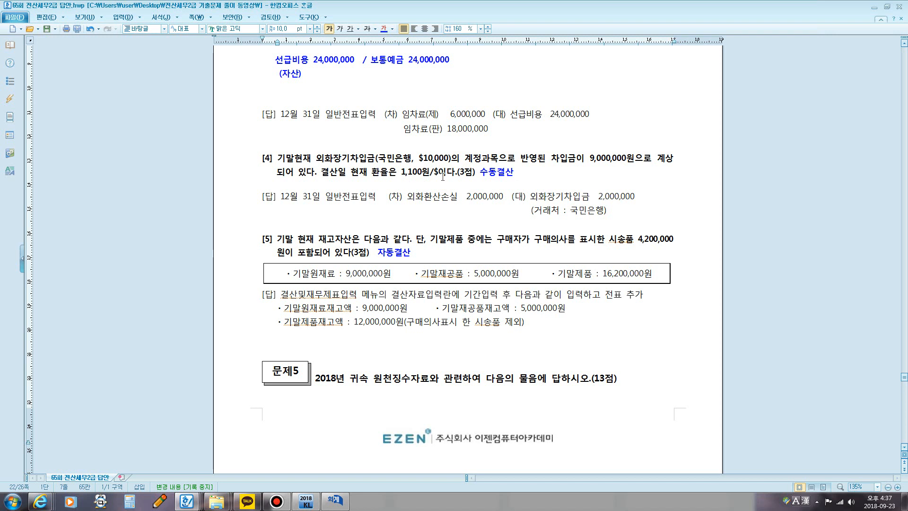
Step: Add the converted loan amount 11,000,000 after 수동결산 in question [4] and highlight 9,000,000원 for comparison
{"action": "left_click_drag", "start_coordinate": [418, 159], "coordinate": [452, 160]}
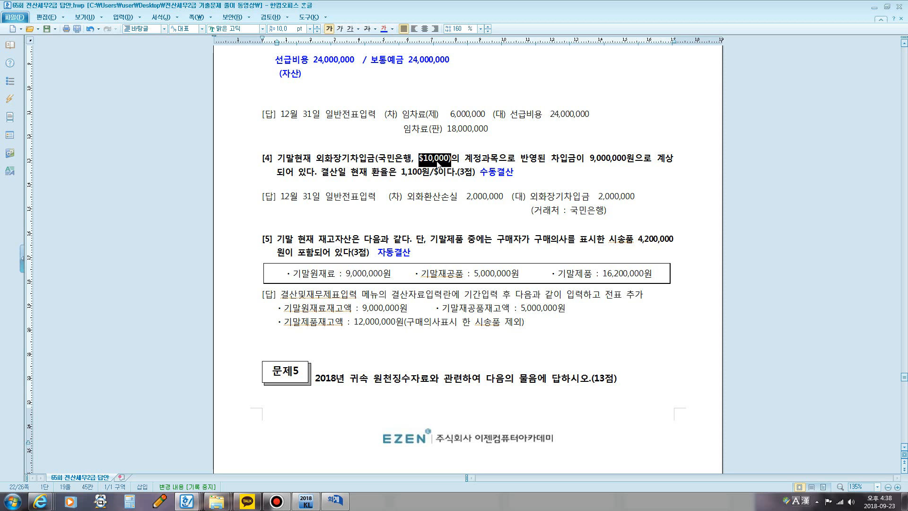
{"action": "left_click", "coordinate": [538, 173]}
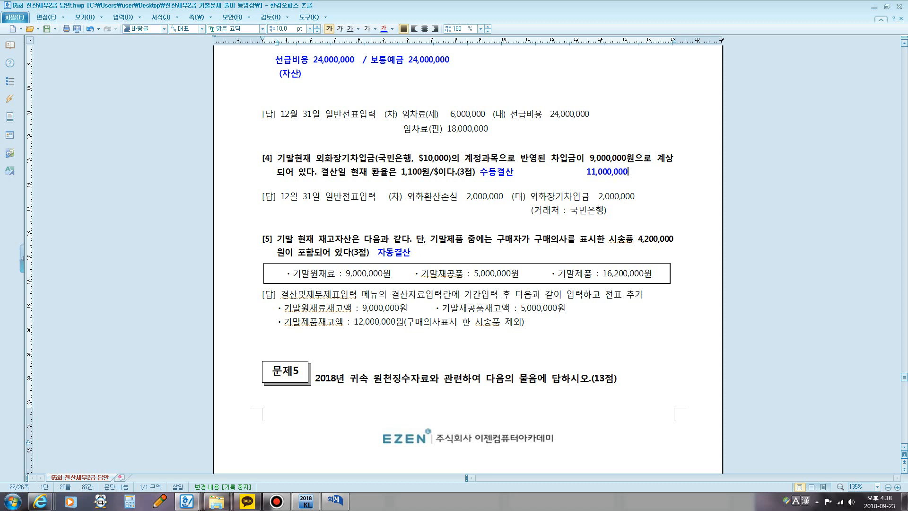
{"action": "left_click_drag", "start_coordinate": [587, 160], "coordinate": [630, 172]}
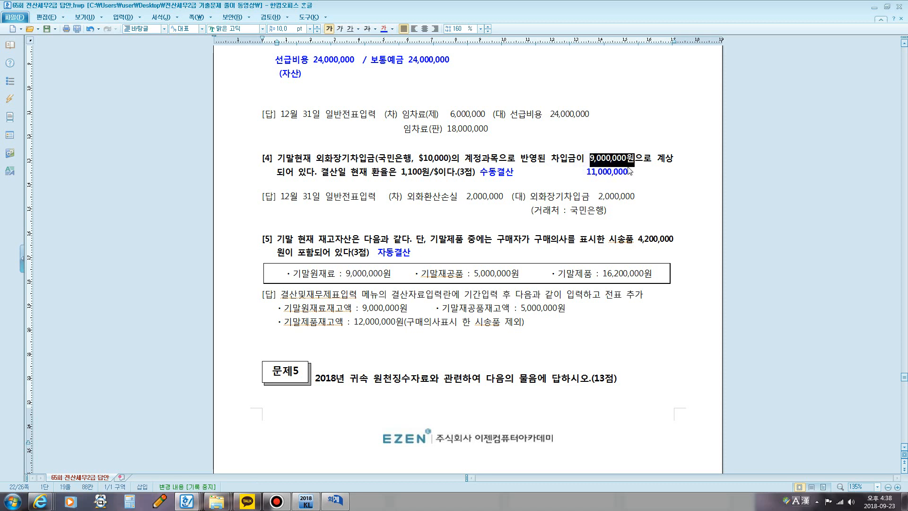
Step: Switch to 일반전표입력 and add a credit line for 0305 외화장기차입금 with 국민은행 as the 거래처 and 2,000,000
{"action": "left_click", "coordinate": [328, 495]}
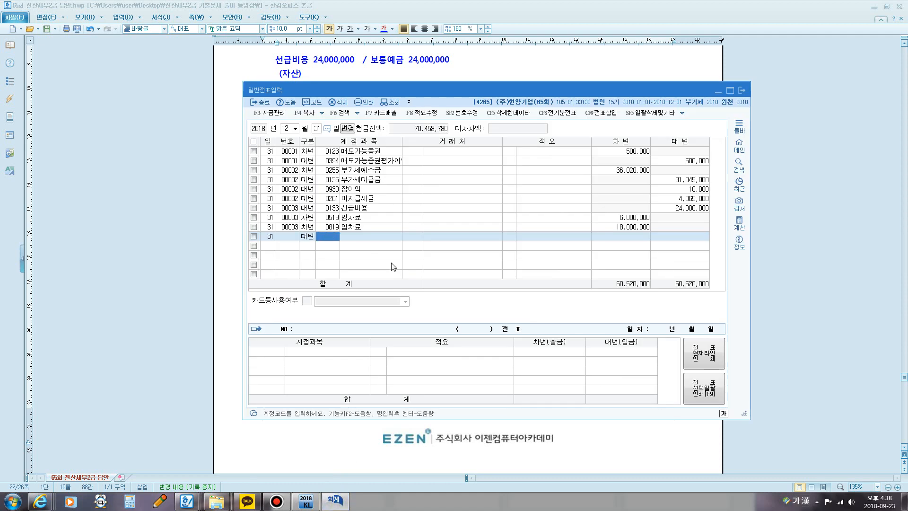
{"action": "type", "text": "외화"}
{"action": "key", "text": "Return"}
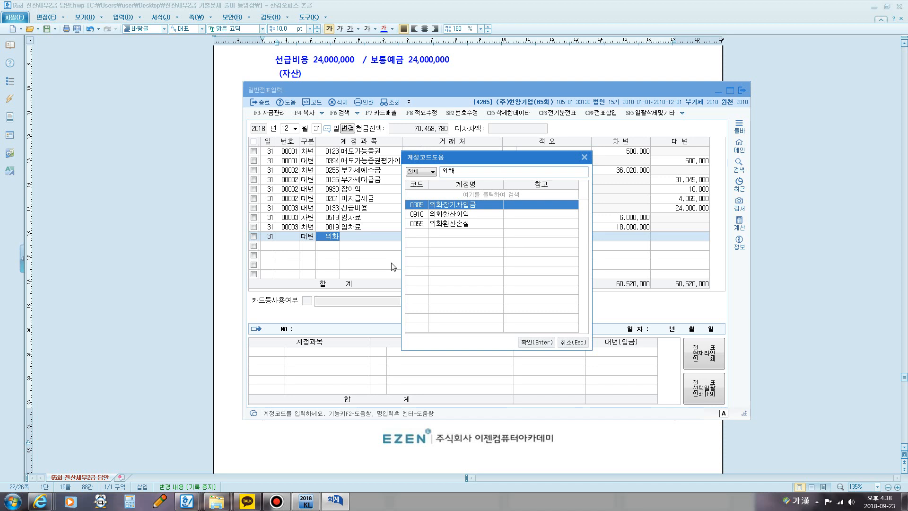
{"action": "key", "text": "Return"}
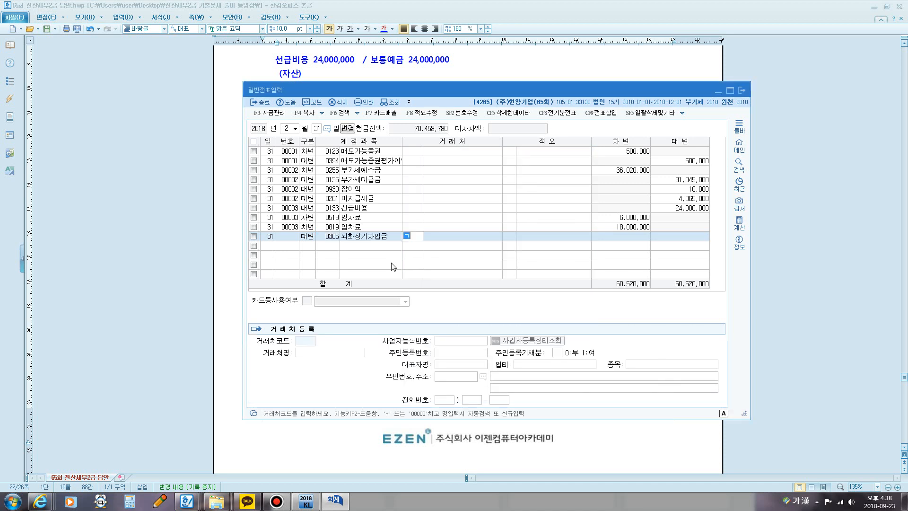
{"action": "type", "text": "국민"}
{"action": "key", "text": "Return"}
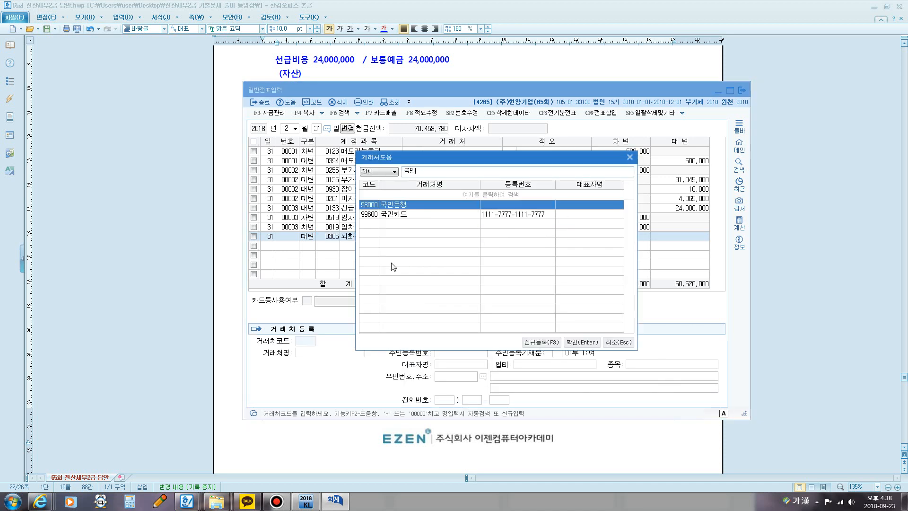
{"action": "key", "text": "Return"}
{"action": "key", "text": "Return"}
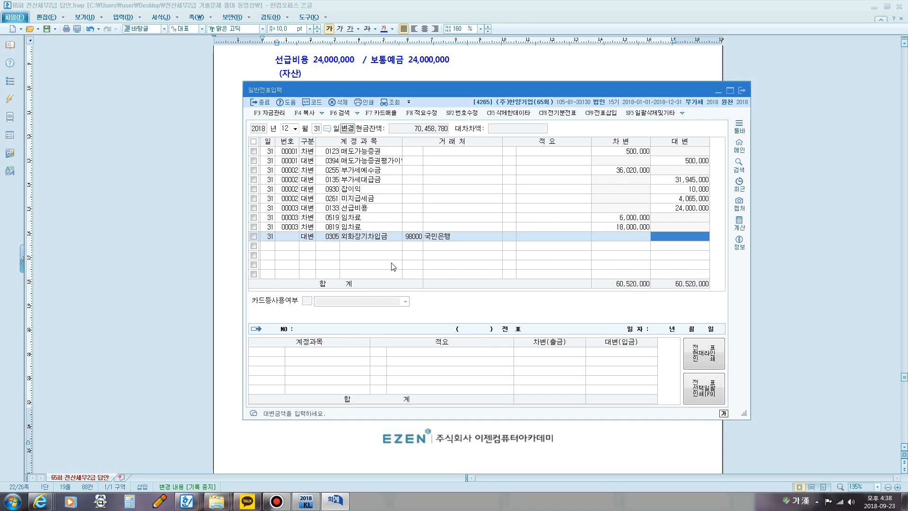
{"action": "type", "text": "2,000,000"}
{"action": "key", "text": "Return"}
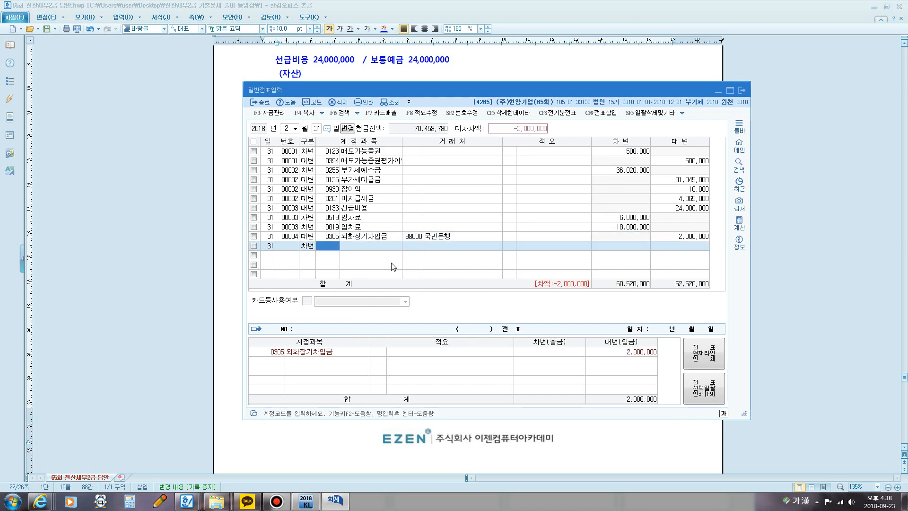
Step: Add the balancing debit line for 0955 외화환산손실 with 2,000,000
{"action": "type", "text": "외화"}
{"action": "key", "text": "Return"}
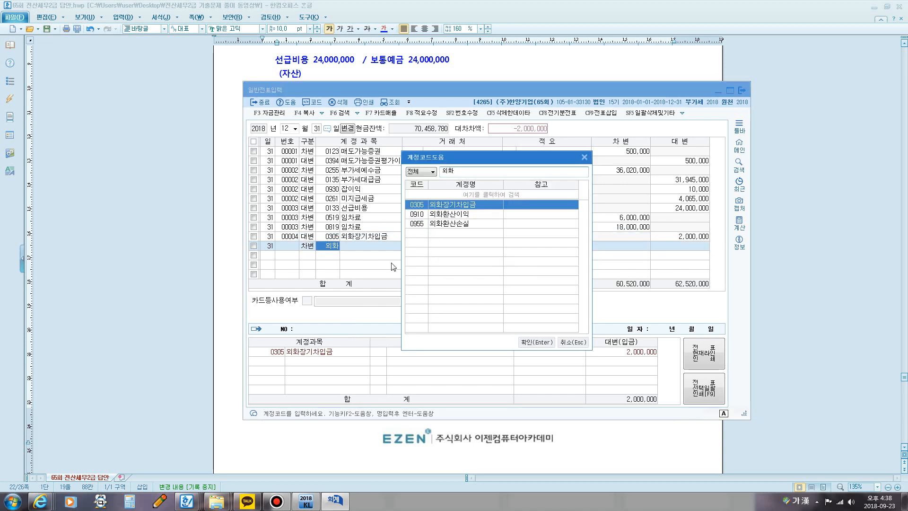
{"action": "key", "text": "Down"}
{"action": "key", "text": "Down"}
{"action": "key", "text": "Return"}
{"action": "key", "text": "Return"}
{"action": "key", "text": "Return"}
{"action": "key", "text": "Return"}
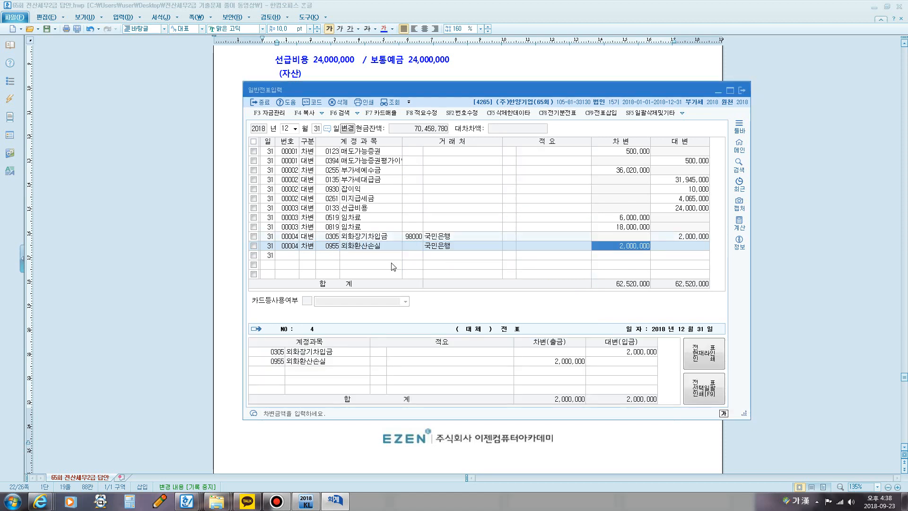
{"action": "key", "text": "Return"}
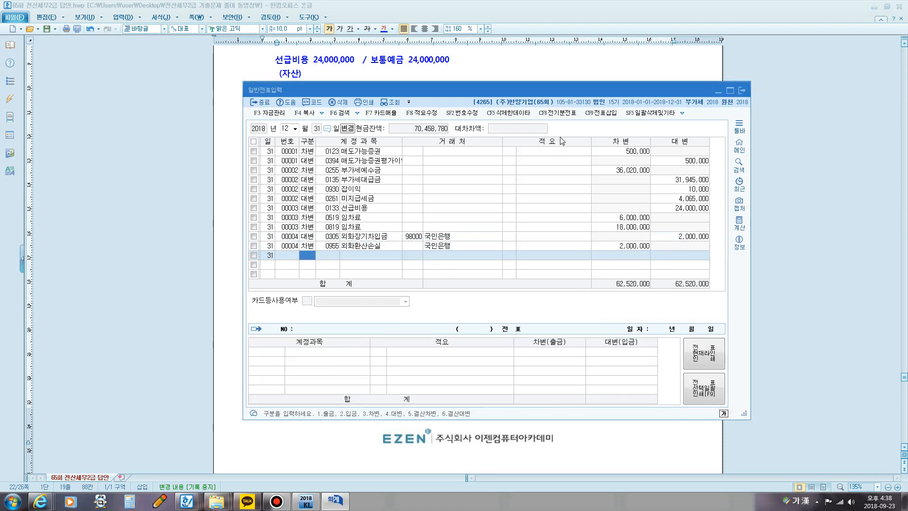
Step: Switch back to the answer document and view question [5] on the year-end inventory
{"action": "left_click", "coordinate": [493, 71]}
{"action": "scroll", "coordinate": [487, 118], "scroll_direction": "down", "scroll_amount": 3}
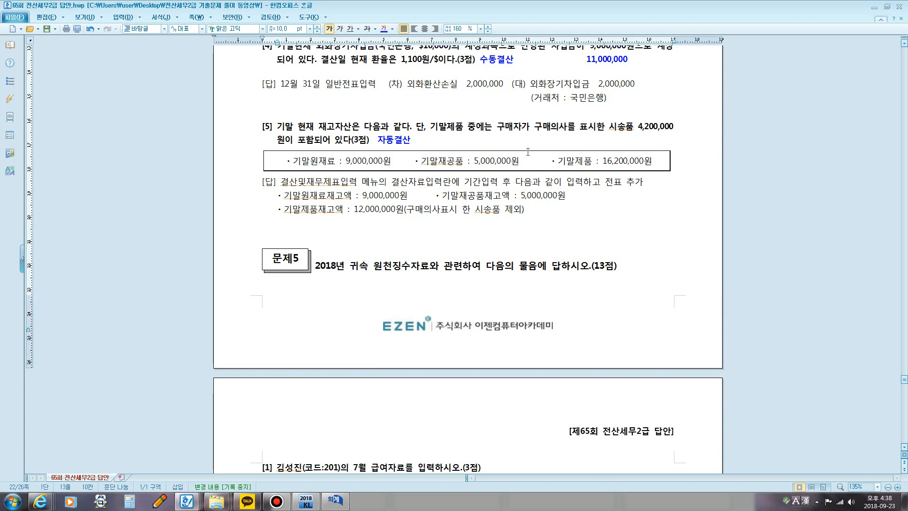
Step: Mark up question [5] in red, underlining 9,000,000 and 5,000,000 and circling 기말제품 16,200,000 and the 구매의사를 표시한 시송품 4,200,000 phrase
{"action": "key", "text": "F12"}
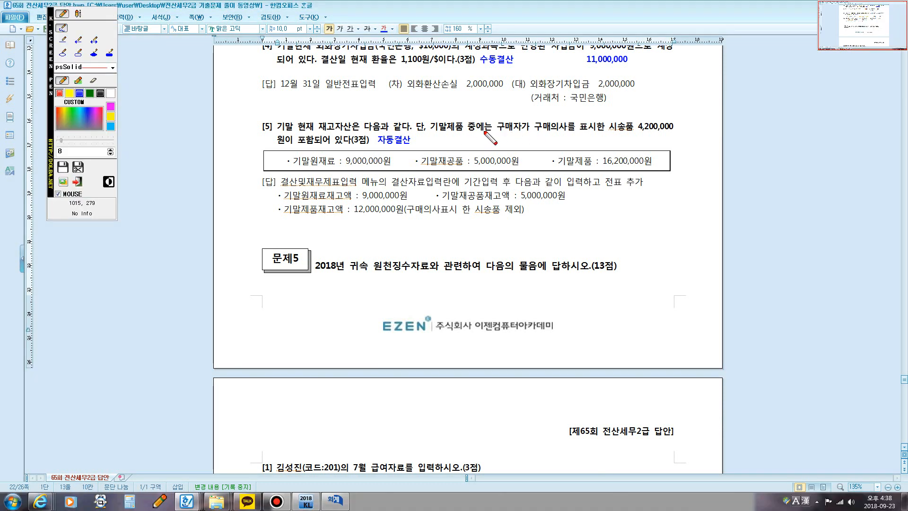
{"action": "left_click_drag", "start_coordinate": [505, 131], "coordinate": [522, 131]}
{"action": "mouse_move", "coordinate": [565, 169]}
{"action": "left_mouse_down"}
{"action": "mouse_move", "coordinate": [664, 164]}
{"action": "mouse_move", "coordinate": [572, 151]}
{"action": "mouse_move", "coordinate": [566, 168]}
{"action": "left_mouse_up"}
{"action": "left_click_drag", "start_coordinate": [340, 166], "coordinate": [381, 167]}
{"action": "left_click_drag", "start_coordinate": [454, 167], "coordinate": [491, 166]}
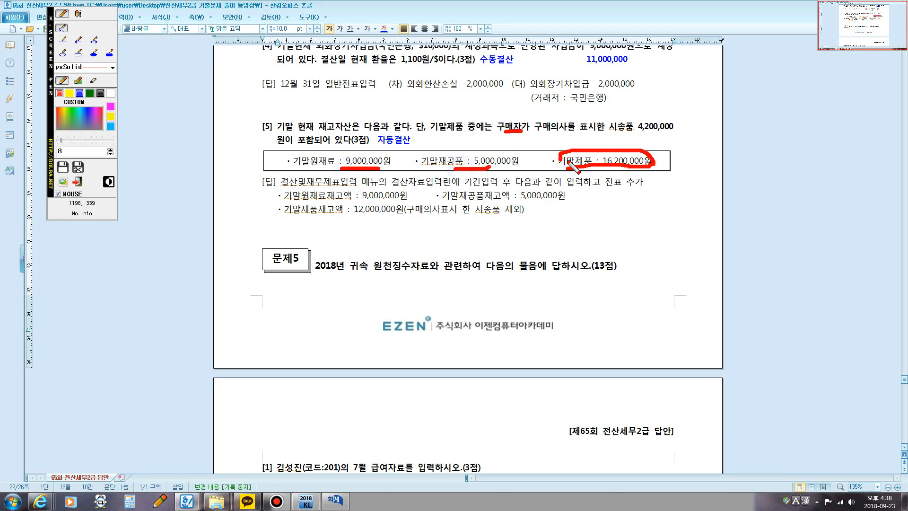
{"action": "mouse_move", "coordinate": [560, 134]}
{"action": "left_mouse_down"}
{"action": "mouse_move", "coordinate": [533, 131]}
{"action": "mouse_move", "coordinate": [551, 115]}
{"action": "mouse_move", "coordinate": [672, 116]}
{"action": "left_mouse_up"}
{"action": "left_click_drag", "start_coordinate": [561, 137], "coordinate": [668, 133]}
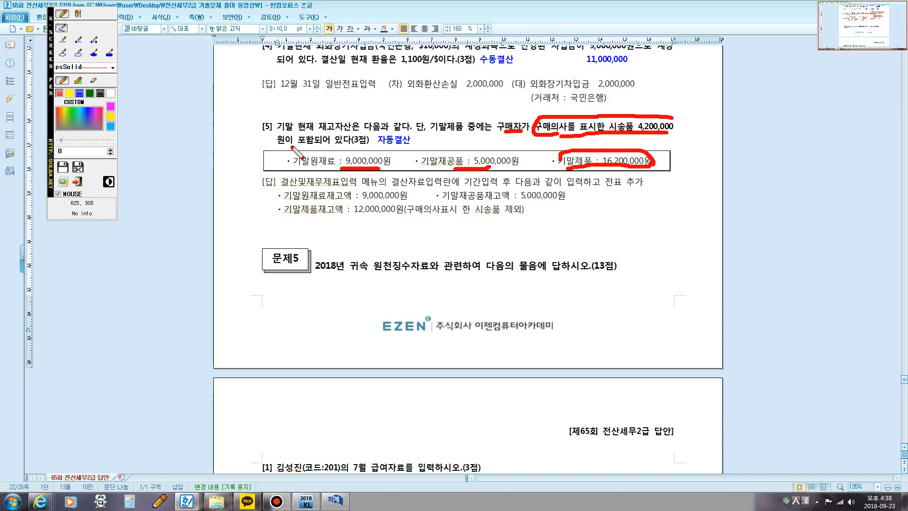
{"action": "left_click_drag", "start_coordinate": [279, 148], "coordinate": [326, 147]}
Step: Add the red text annotation 시용계약(시송품) below the answer to question [5]
{"action": "left_click", "coordinate": [78, 13]}
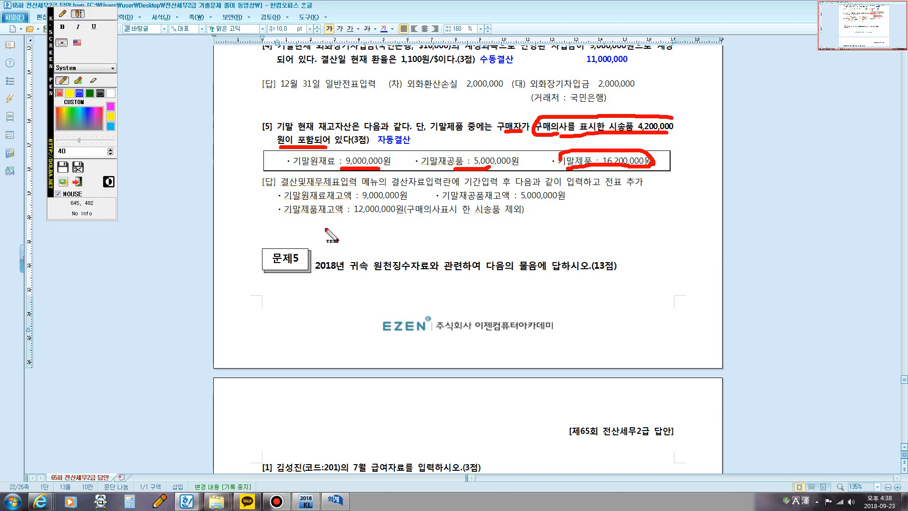
{"action": "left_click", "coordinate": [367, 229]}
{"action": "type", "text": "시용계약"}
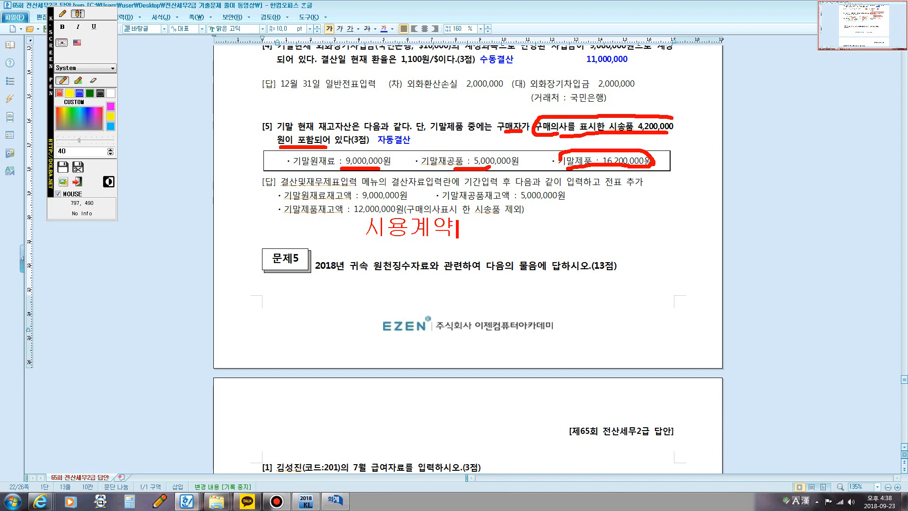
{"action": "type", "text": "9시"}
{"action": "key", "text": "BackSpace"}
{"action": "key", "text": "BackSpace"}
{"action": "key", "text": "BackSpace"}
{"action": "type", "text": "[시송품"}
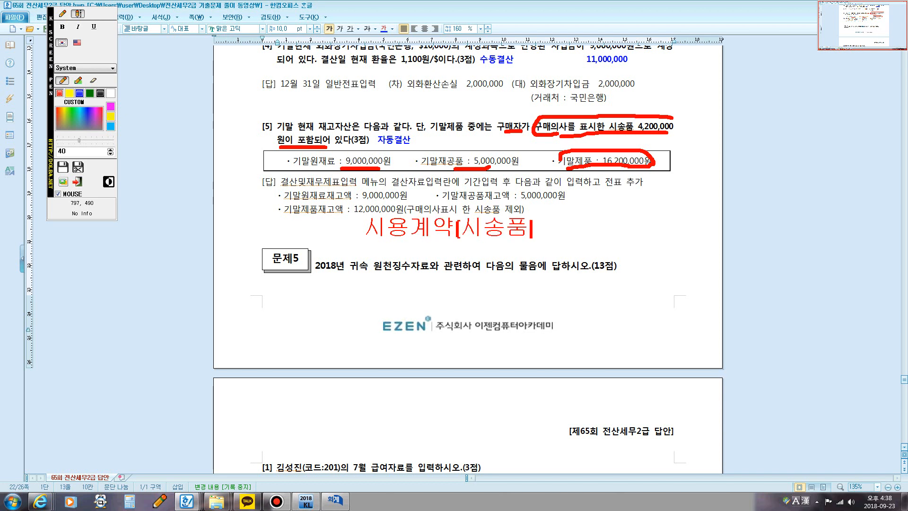
{"action": "type", "text": "]"}
{"action": "key", "text": "Return"}
Step: Add a second annotation line showing an arrow from 판매자 to 시송품 구매자, then clear the screen annotations
{"action": "type", "text": "ㅍㅏㄴ매자ㅡㅡㅡ"}
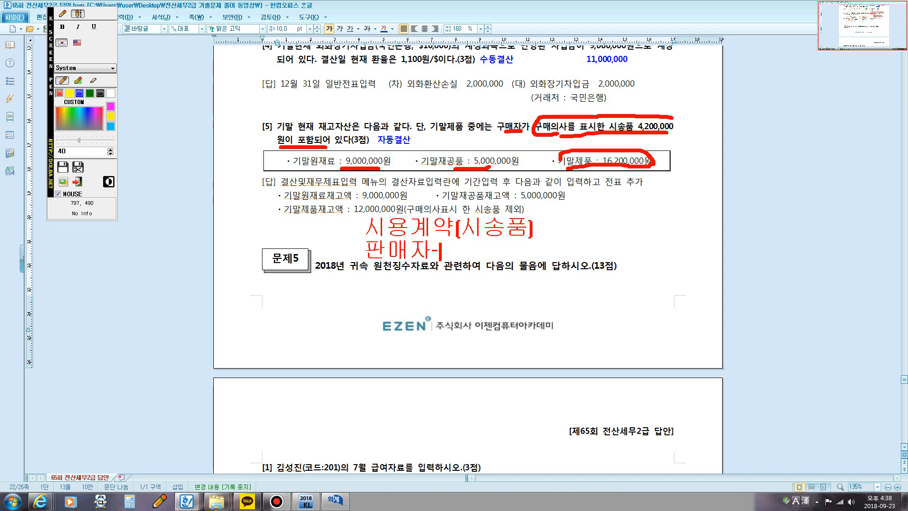
{"action": "type", "text": "ㅡㅡㅡㅡㅡㅡ>시송품"}
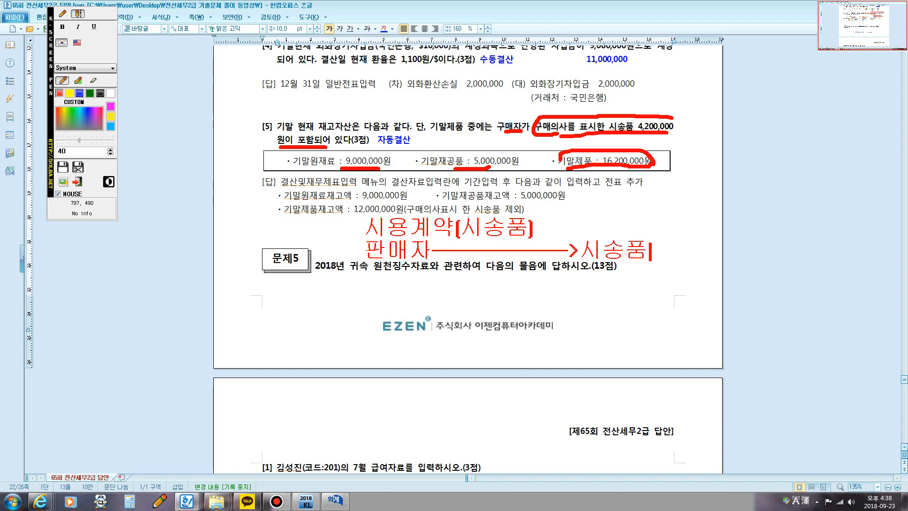
{"action": "type", "text": "   구매자"}
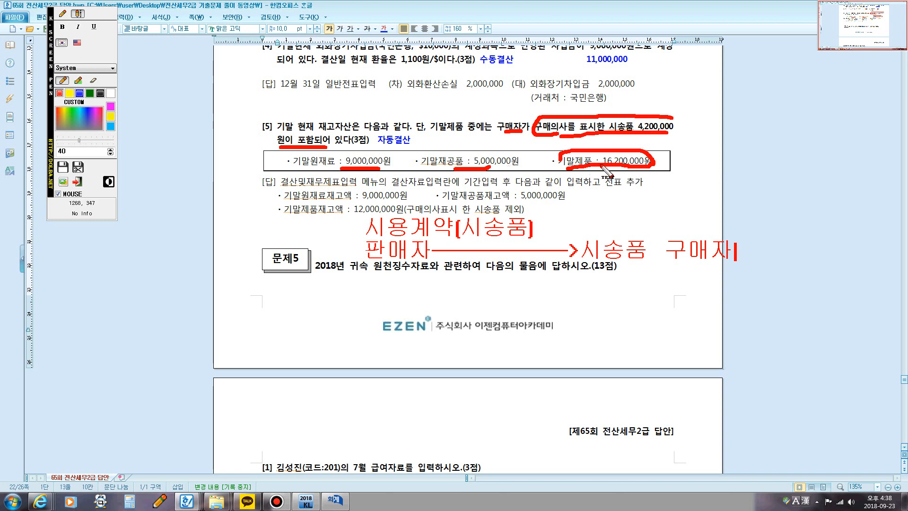
{"action": "key", "text": "Escape"}
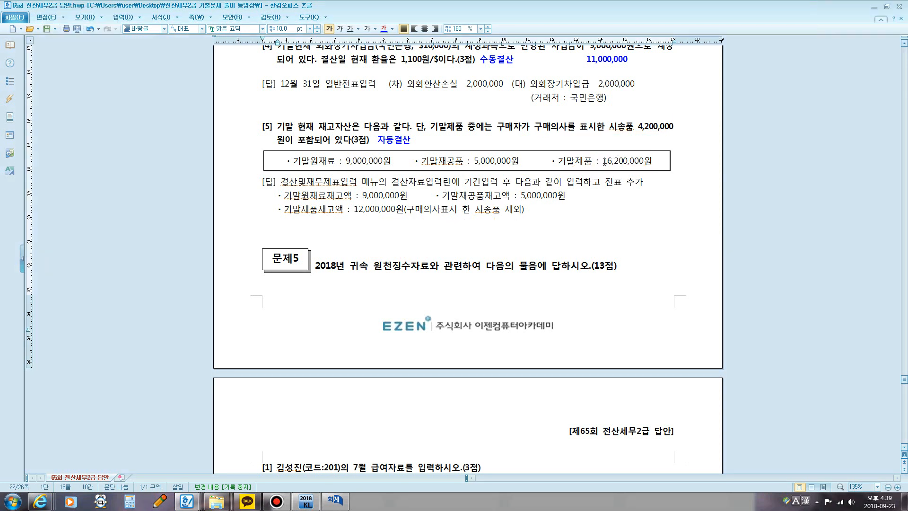
Step: Switch to KcLep, close 일반전표입력 and open 결산자료입력 for January to December 2018
{"action": "left_click_drag", "start_coordinate": [603, 161], "coordinate": [650, 164]}
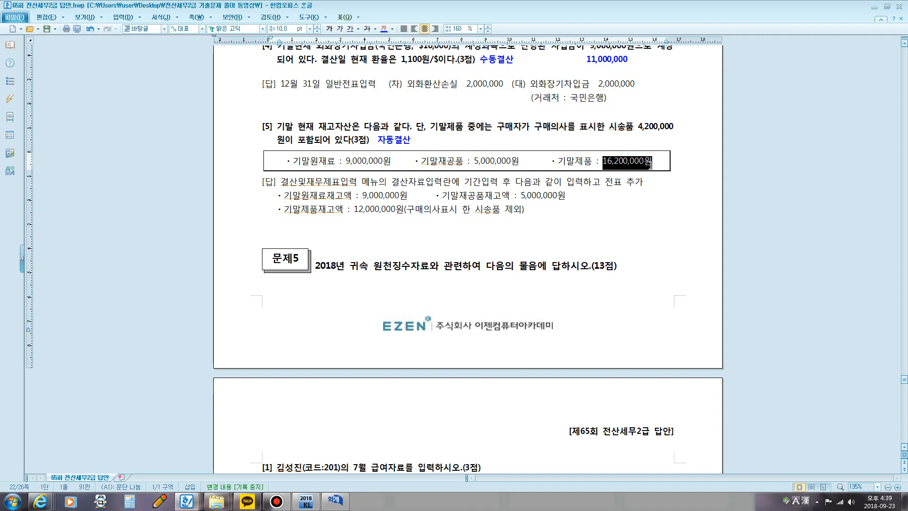
{"action": "left_click", "coordinate": [334, 500]}
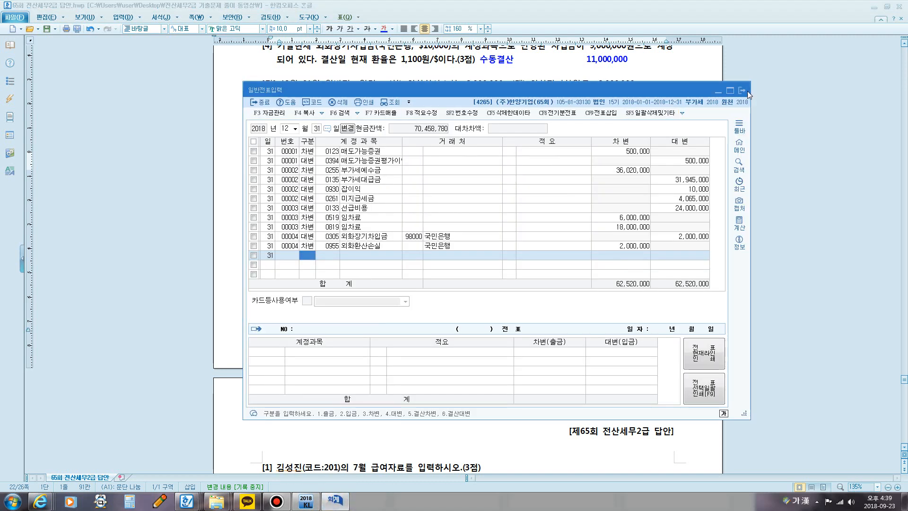
{"action": "left_click", "coordinate": [742, 91]}
{"action": "left_click", "coordinate": [306, 502]}
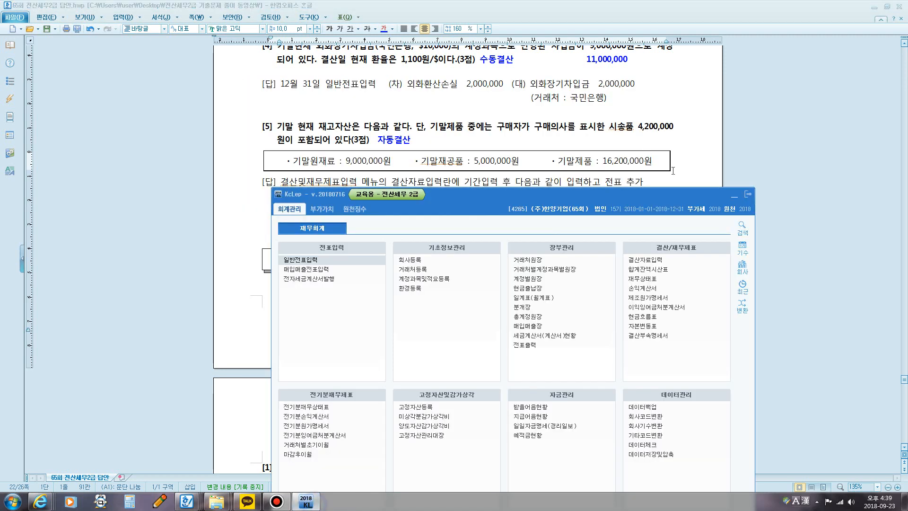
{"action": "left_click", "coordinate": [659, 264]}
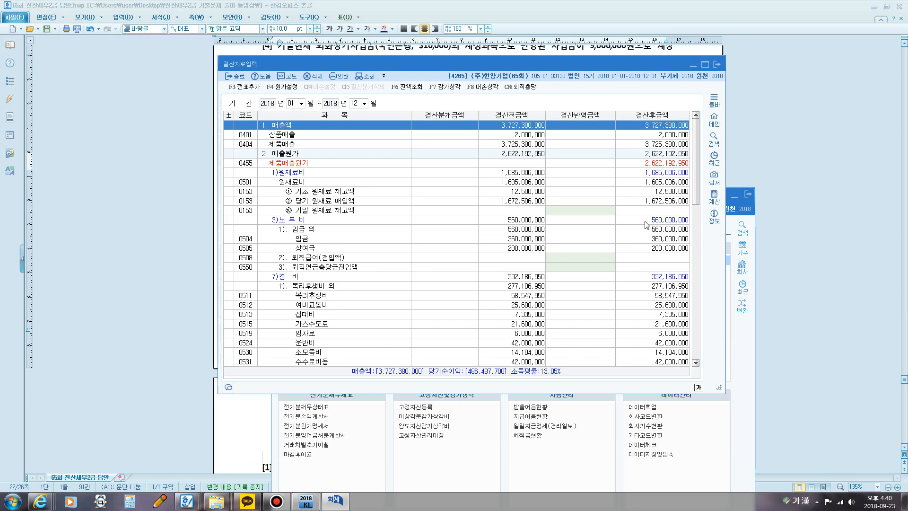
Step: Find the 기말 원재료 재고액 row and set its 결산반영금액 to 9,000,000
{"action": "key", "text": "ctrl+f"}
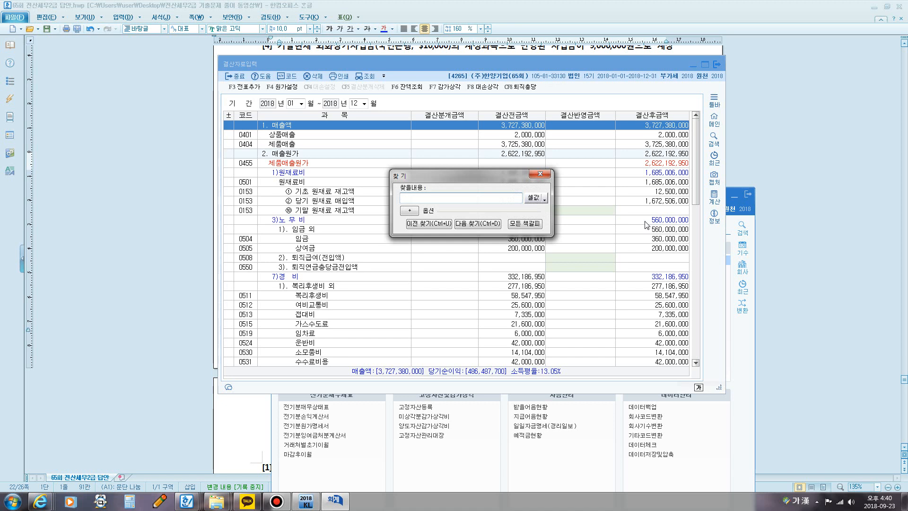
{"action": "type", "text": "기말"}
{"action": "key", "text": "Return"}
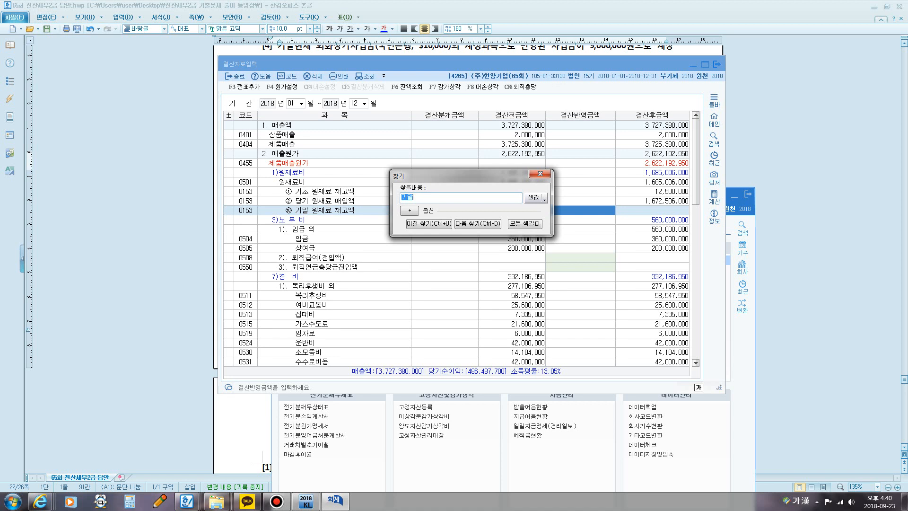
{"action": "key", "text": "Escape"}
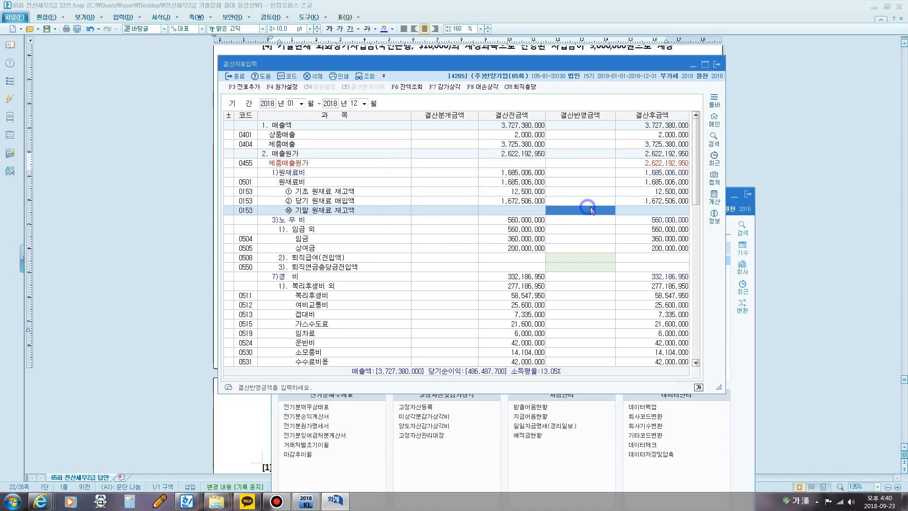
{"action": "type", "text": "9,000,000"}
{"action": "key", "text": "Return"}
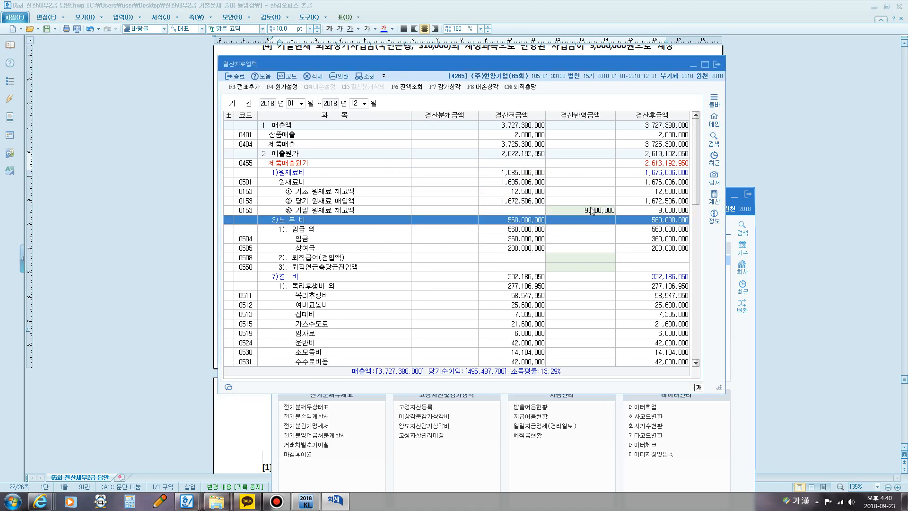
Step: Find the 기말 재공품 재고액 row and set its 결산반영금액 to 5,000,000
{"action": "key", "text": "ctrl+f"}
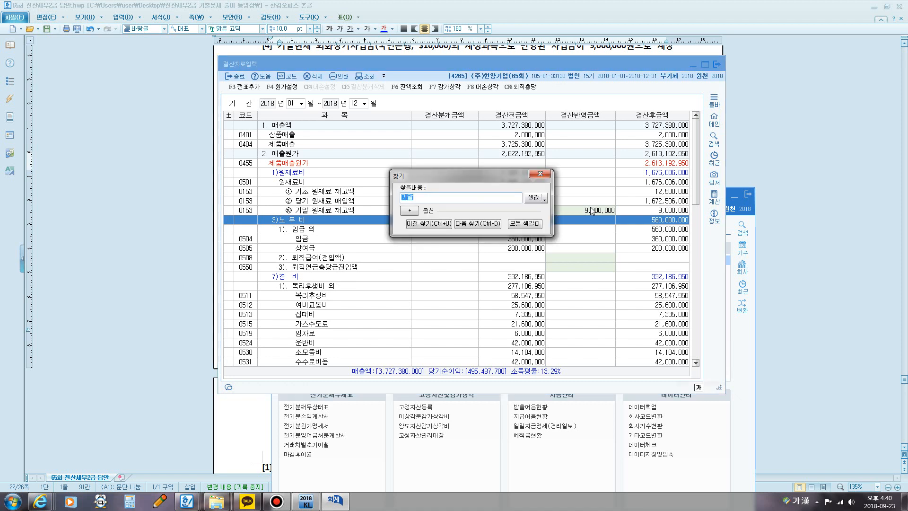
{"action": "key", "text": "Return"}
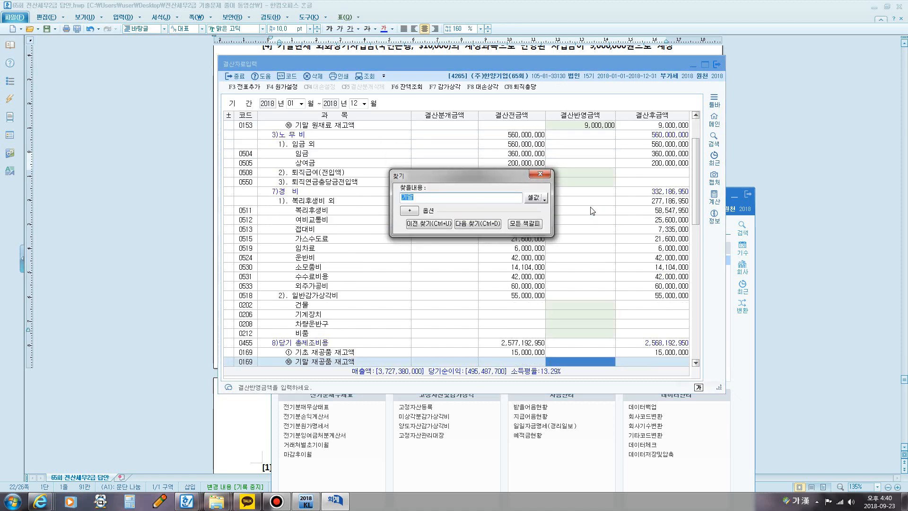
{"action": "key", "text": "Escape"}
{"action": "scroll", "coordinate": [590, 229], "scroll_direction": "down", "scroll_amount": 2}
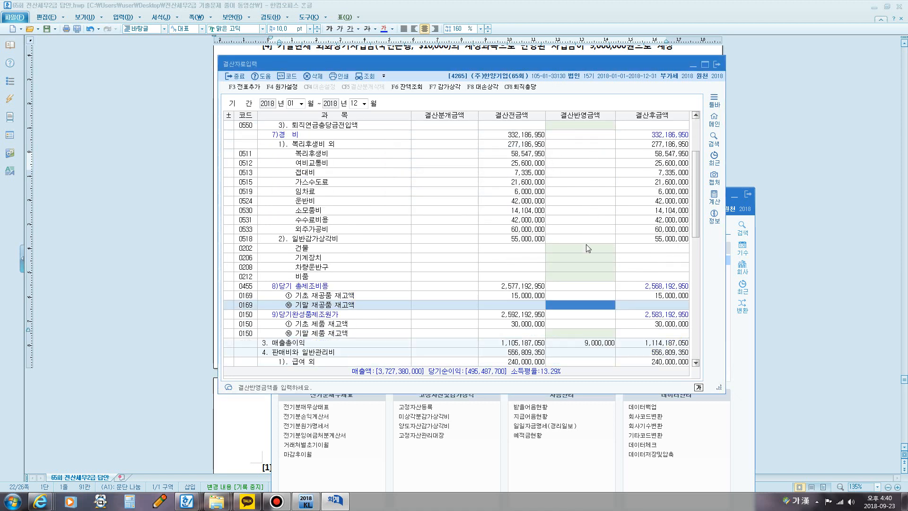
{"action": "scroll", "coordinate": [588, 247], "scroll_direction": "down", "scroll_amount": 1}
{"action": "left_click", "coordinate": [578, 277]}
{"action": "type", "text": "5"}
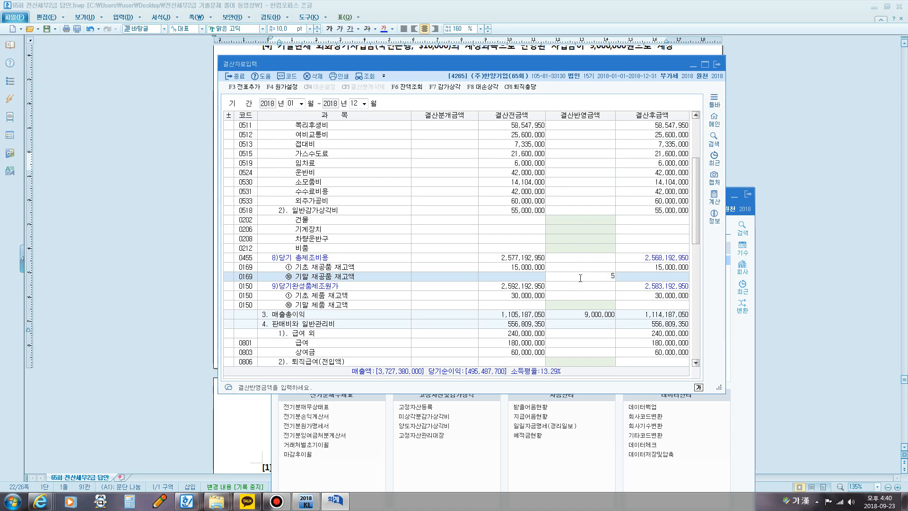
{"action": "type", "text": ",000,000"}
{"action": "key", "text": "Return"}
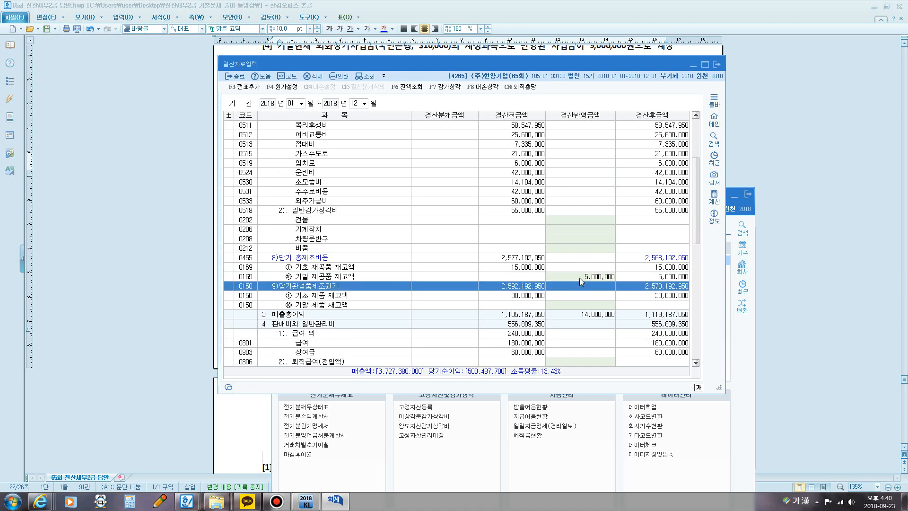
Step: Set the 결산반영금액 of 기말 제품 재고액 to 12,000,000 and check it against the answer document
{"action": "key", "text": "ctrl+f"}
{"action": "key", "text": "Return"}
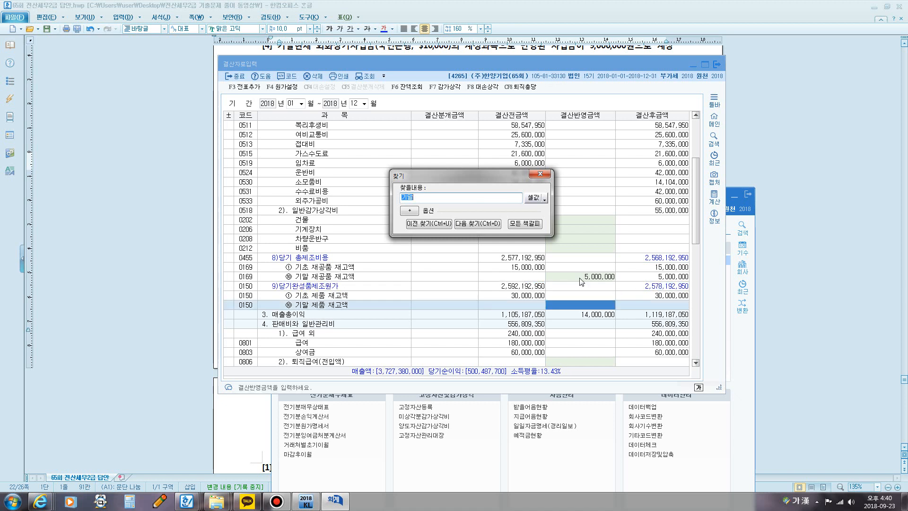
{"action": "key", "text": "Escape"}
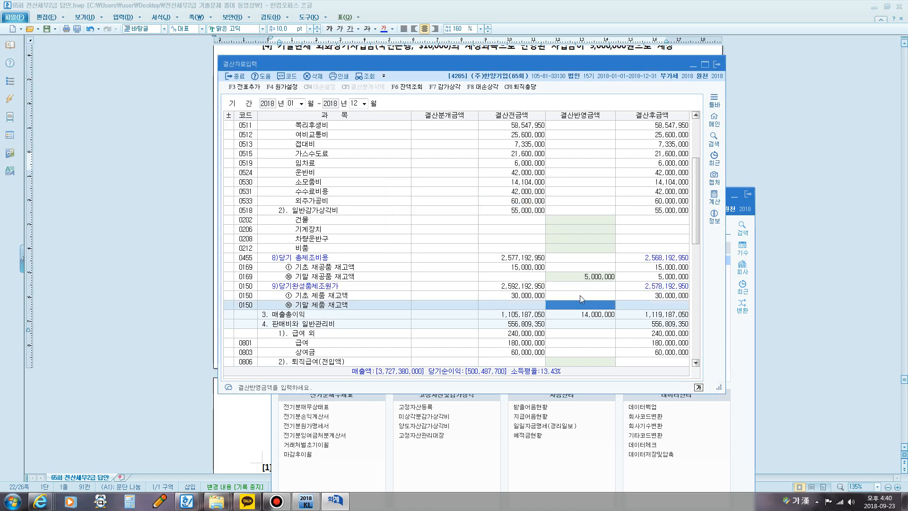
{"action": "scroll", "coordinate": [577, 300], "scroll_direction": "down", "scroll_amount": 1}
{"action": "scroll", "coordinate": [630, 318], "scroll_direction": "down", "scroll_amount": 1}
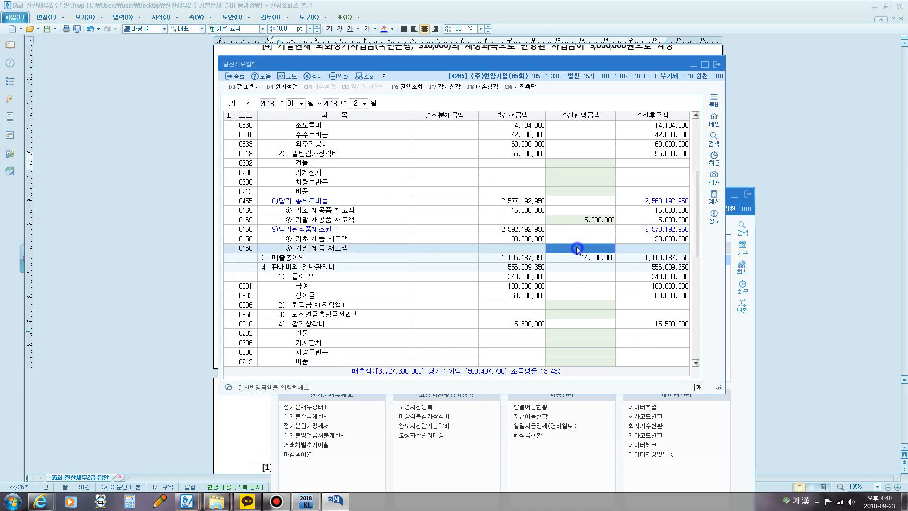
{"action": "type", "text": "120000,000"}
{"action": "key", "text": "Return"}
{"action": "left_click", "coordinate": [158, 162]}
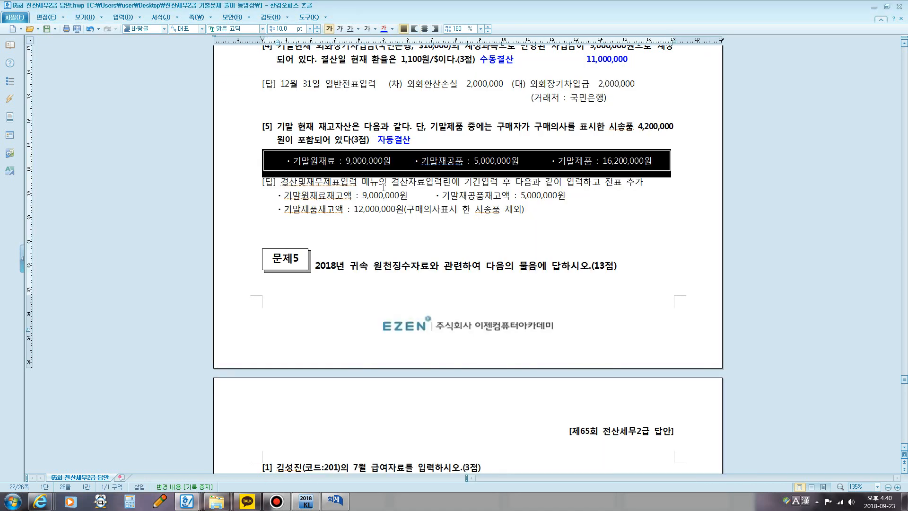
{"action": "key", "text": "alt+Tab"}
{"action": "left_click", "coordinate": [586, 250]}
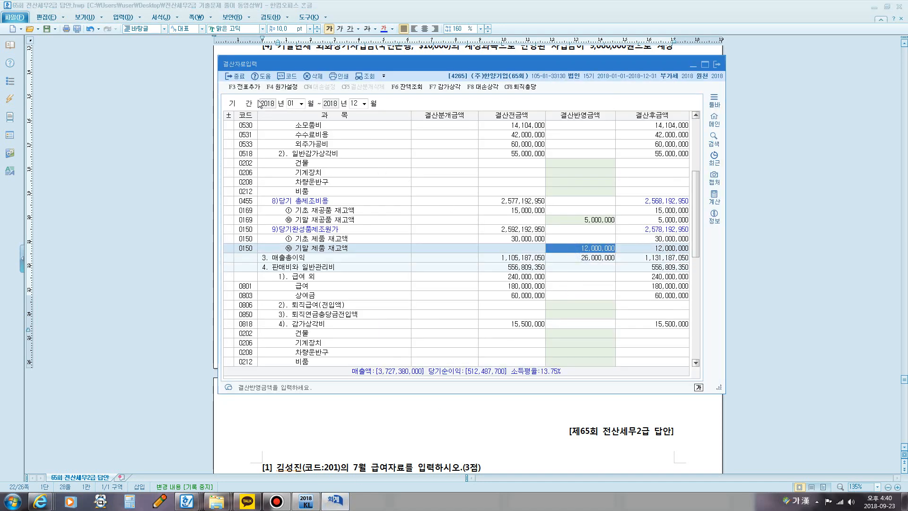
Step: Add the closing entries to 일반전표 and close 결산자료입력
{"action": "left_click", "coordinate": [244, 86]}
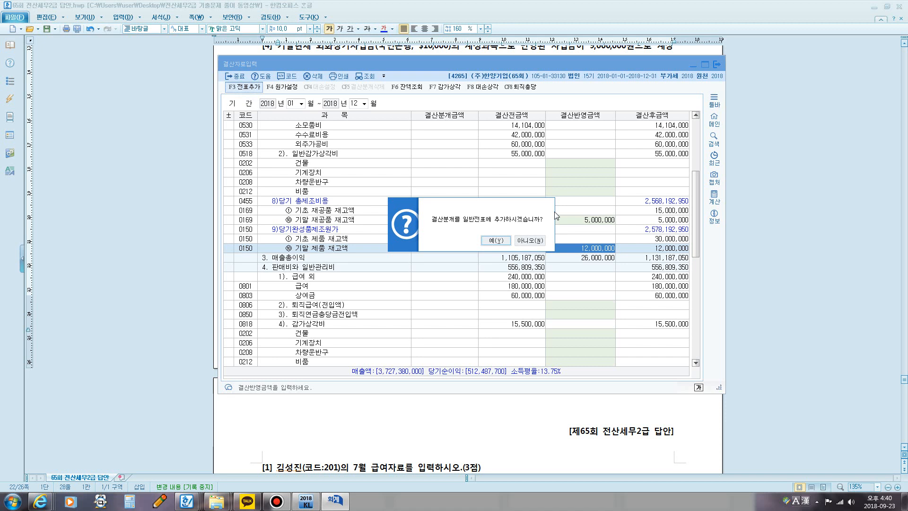
{"action": "left_click", "coordinate": [496, 241]}
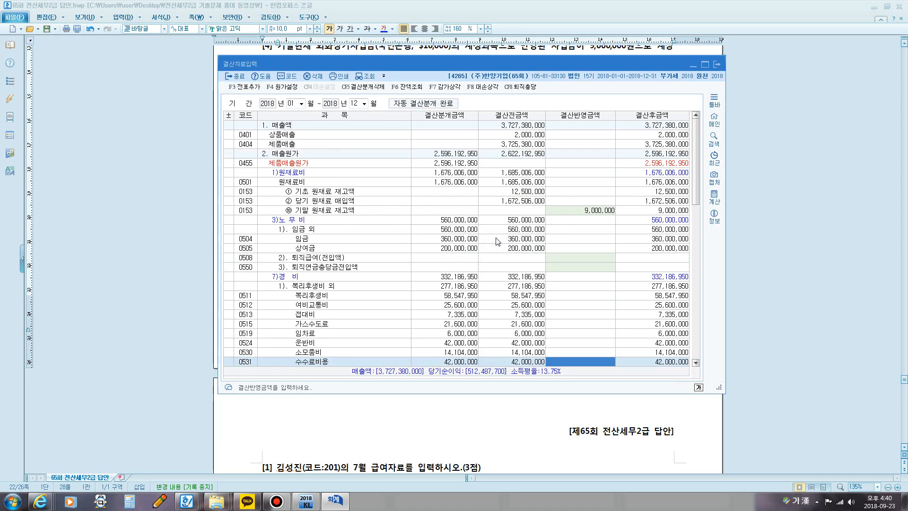
{"action": "left_click", "coordinate": [716, 63]}
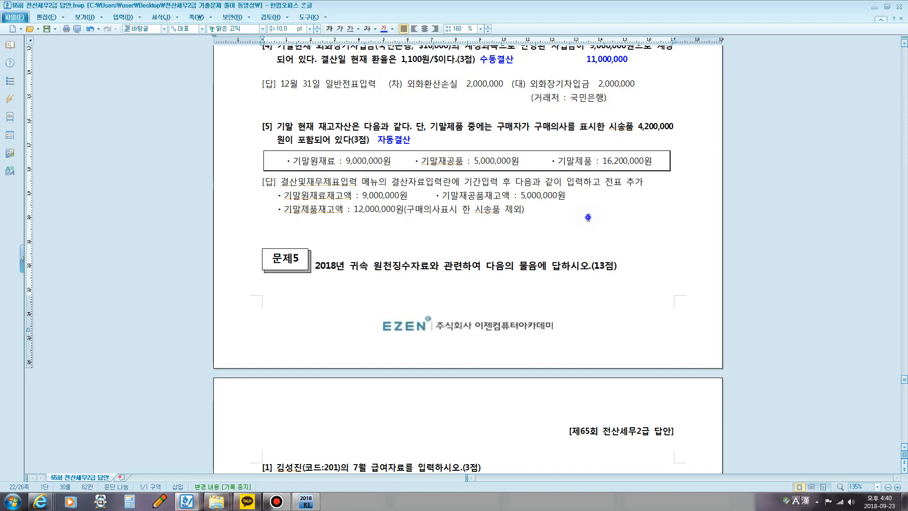
Step: View the July payroll question [1] of 문제5 and highlight the meal note and the 식대 : 150,000원 item
{"action": "scroll", "coordinate": [592, 217], "scroll_direction": "down", "scroll_amount": 3}
{"action": "scroll", "coordinate": [593, 217], "scroll_direction": "down", "scroll_amount": 7}
{"action": "scroll", "coordinate": [592, 218], "scroll_direction": "up", "scroll_amount": 5}
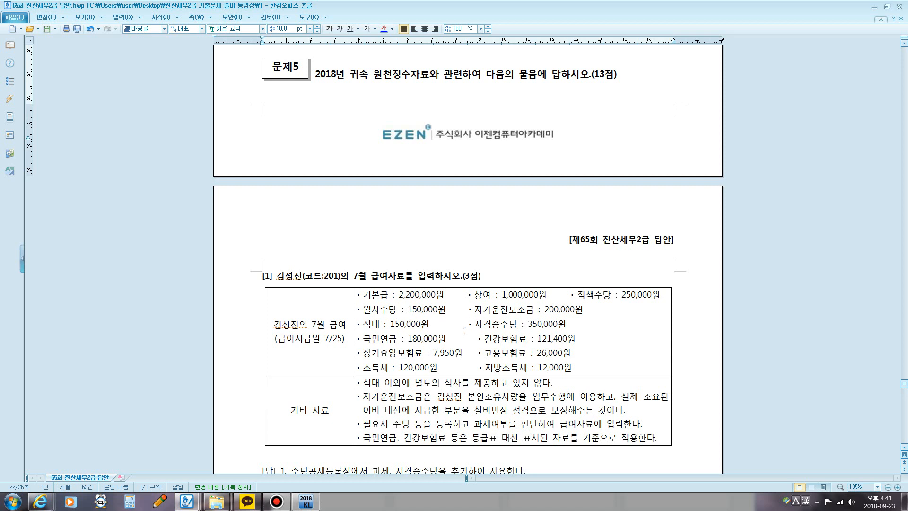
{"action": "scroll", "coordinate": [424, 382], "scroll_direction": "down", "scroll_amount": 2}
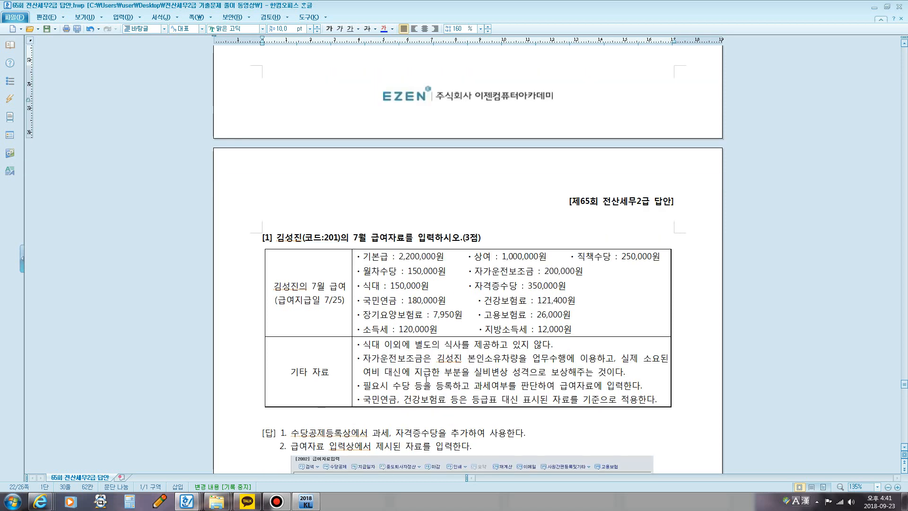
{"action": "left_click_drag", "start_coordinate": [368, 306], "coordinate": [538, 306]}
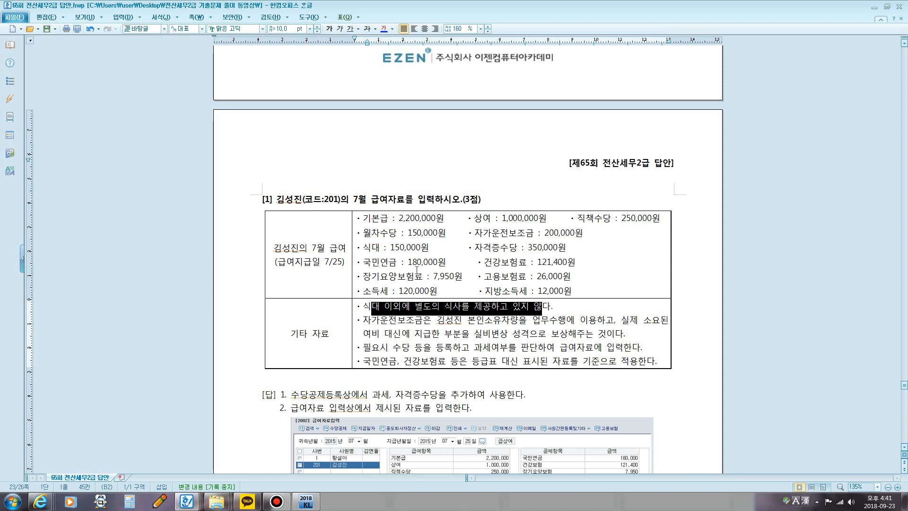
{"action": "left_click_drag", "start_coordinate": [367, 248], "coordinate": [428, 247]}
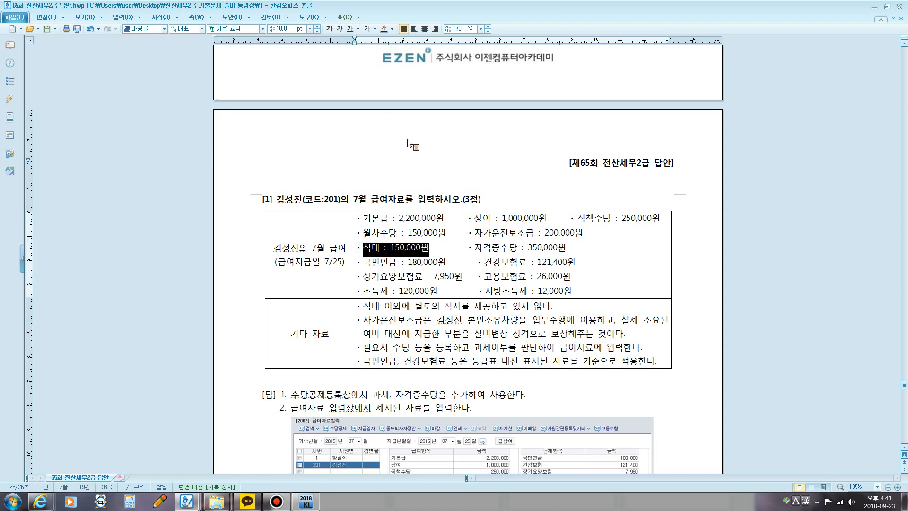
Step: Colour the highlighted 식대 : 150,000원 item blue
{"action": "left_click", "coordinate": [392, 29]}
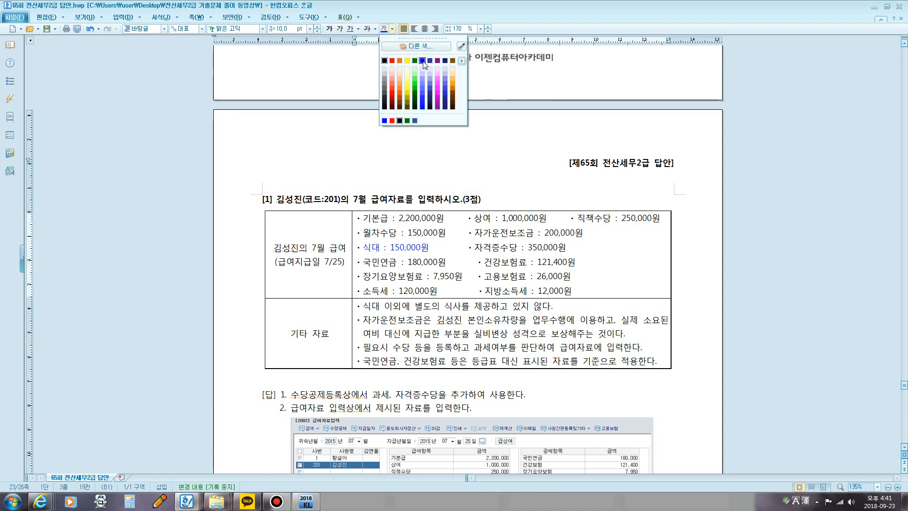
{"action": "left_click", "coordinate": [424, 62]}
Step: Add the line "현물식대: 비과세, 식대: 월 10만 비과세" below the meal note in the 기타 자료 cell
{"action": "left_click", "coordinate": [555, 306]}
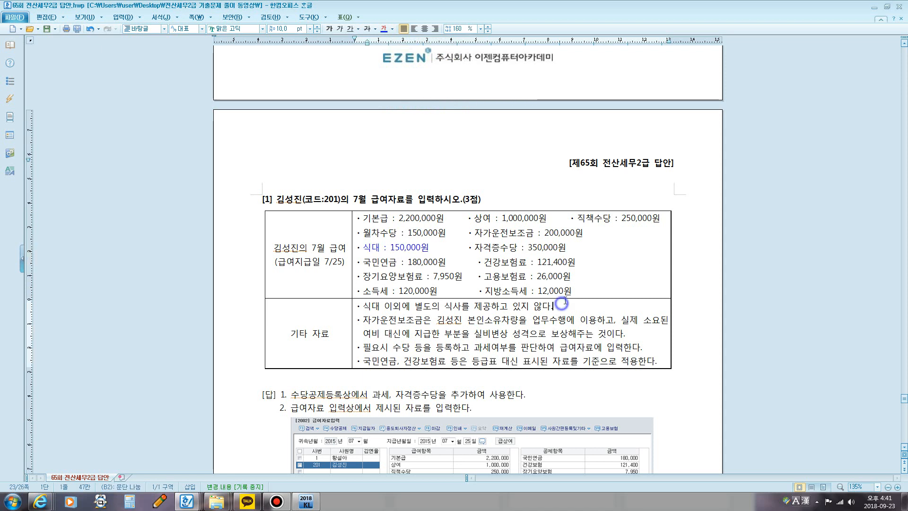
{"action": "key", "text": "Return"}
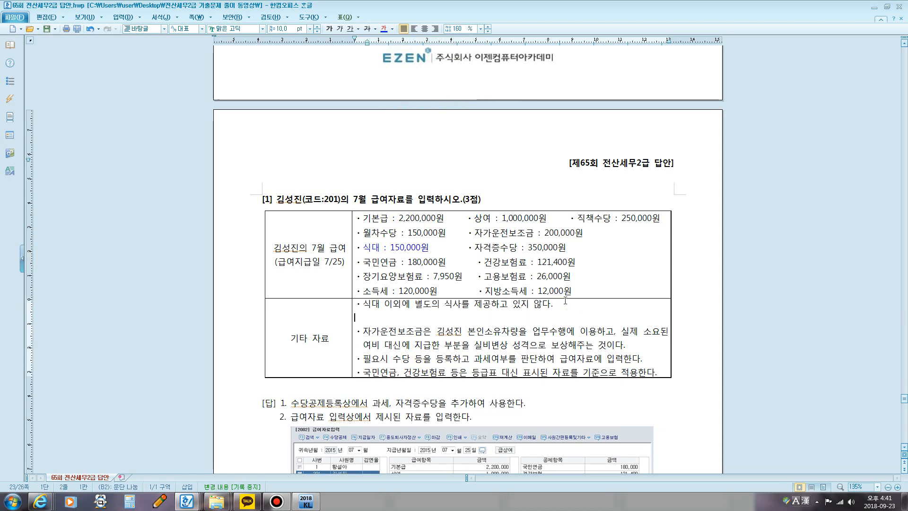
{"action": "type", "text": "현물식대"}
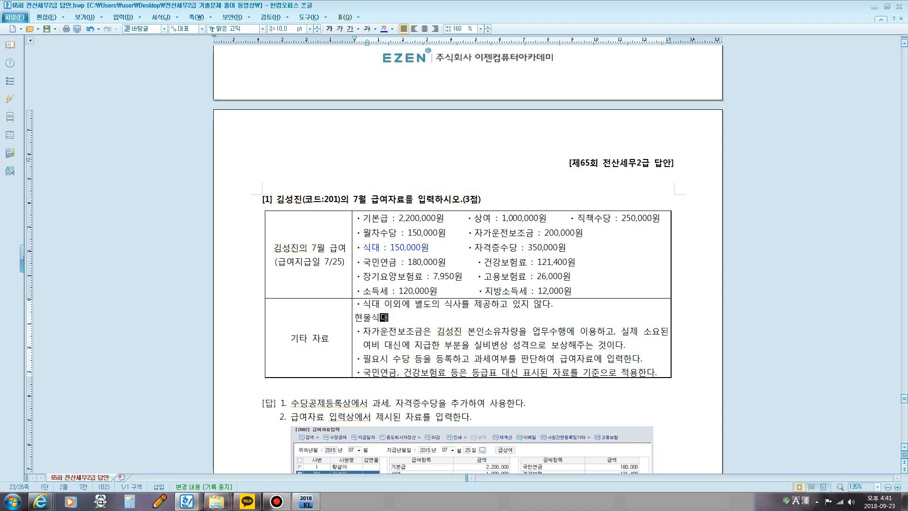
{"action": "type", "text": ": 비과세,"}
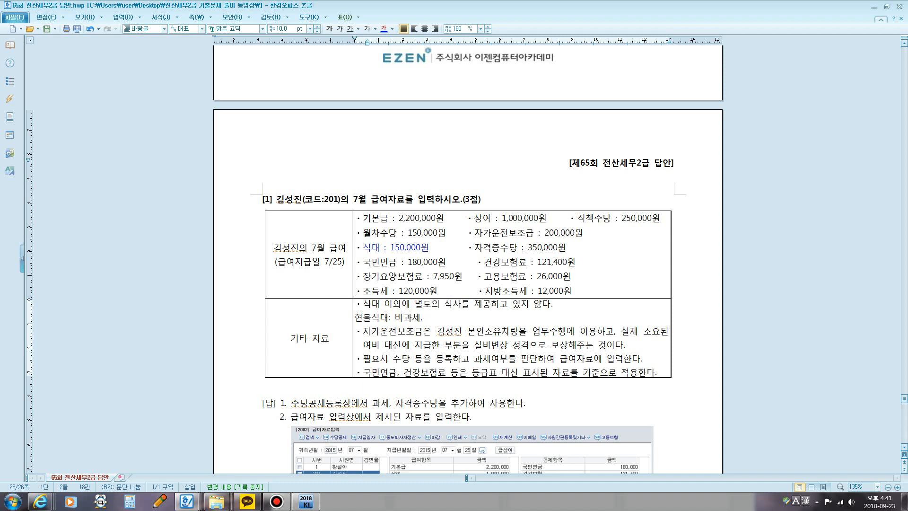
{"action": "type", "text": "ㅅ"}
{"action": "type", "text": "대"}
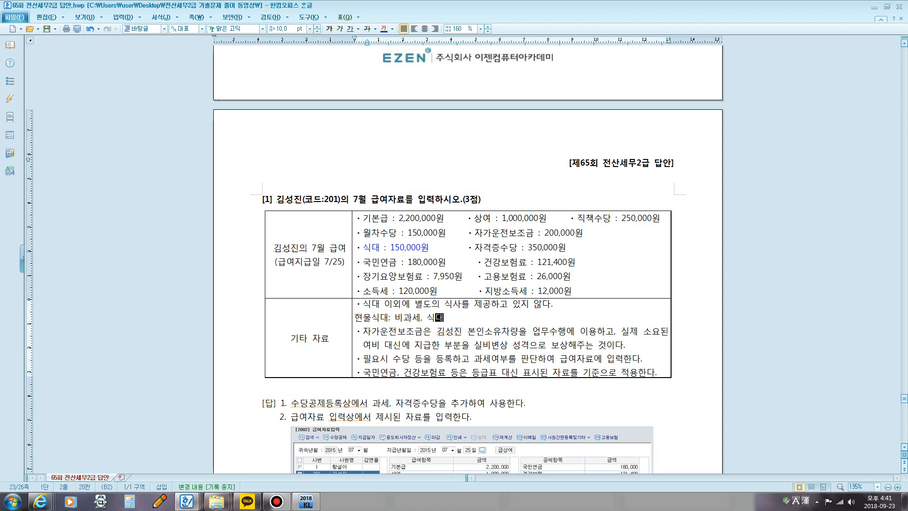
{"action": "type", "text": ":"}
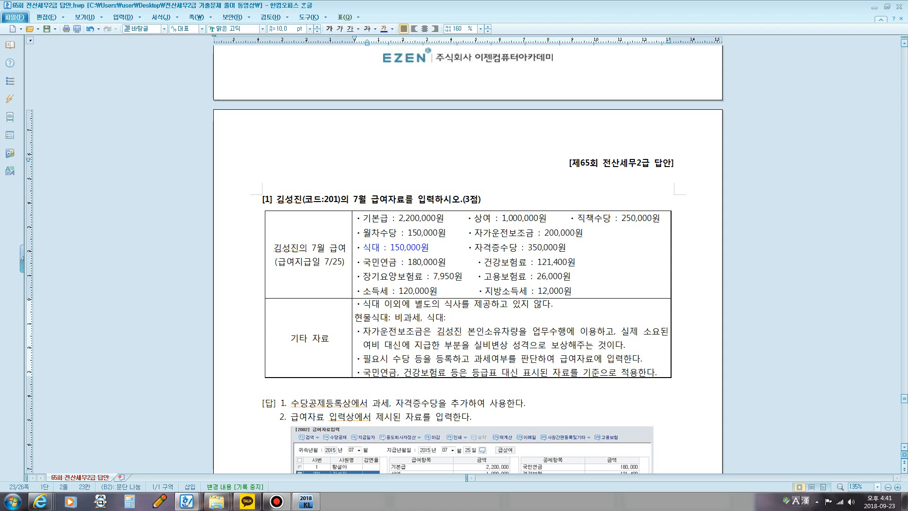
{"action": "type", "text": " 10"}
{"action": "type", "text": "만원"}
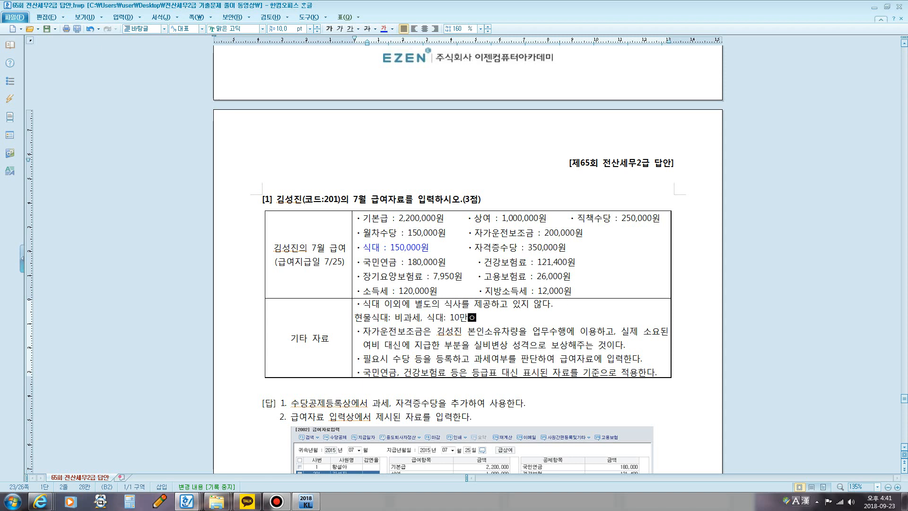
{"action": "key", "text": "BackSpace"}
{"action": "key", "text": "BackSpace"}
{"action": "key", "text": "BackSpace"}
{"action": "key", "text": "BackSpace"}
{"action": "key", "text": "BackSpace"}
{"action": "key", "text": "BackSpace"}
{"action": "type", "text": "ㅇㅝㄹ 10ㅁ"}
{"action": "type", "text": "ㅏㄴ 비과"}
{"action": "type", "text": "세"}
Step: Colour the added meal allowance line blue
{"action": "left_click_drag", "start_coordinate": [354, 317], "coordinate": [511, 319]}
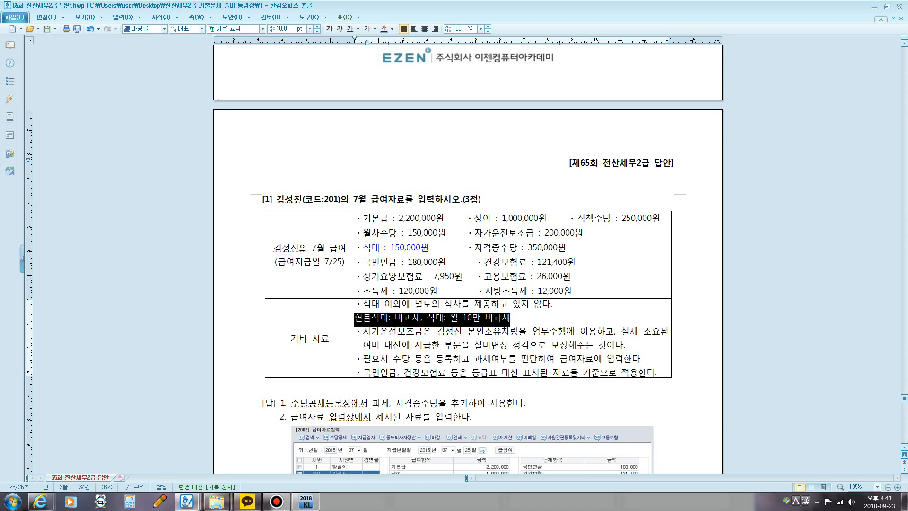
{"action": "left_click", "coordinate": [393, 30]}
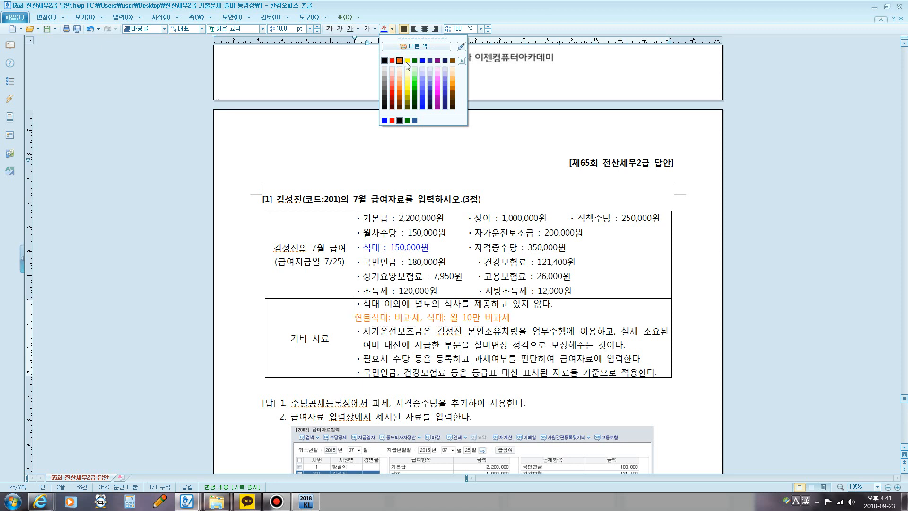
{"action": "left_click", "coordinate": [422, 60]}
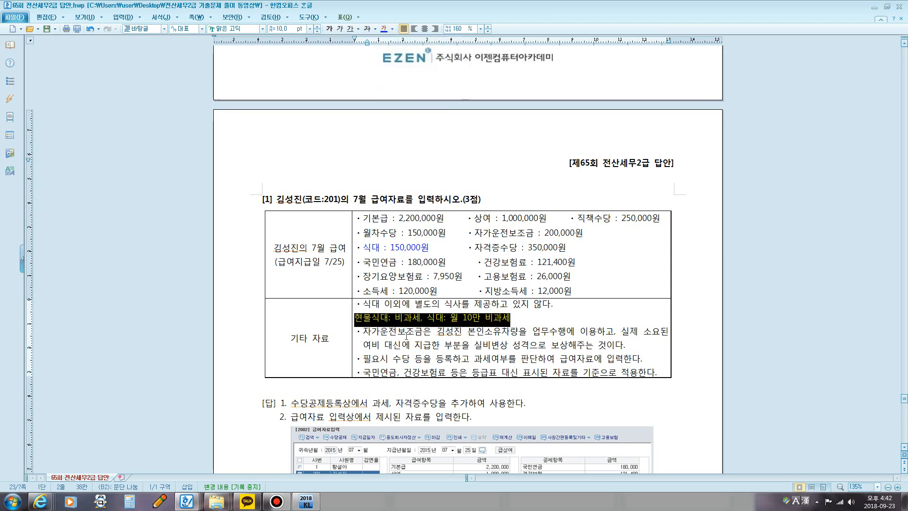
{"action": "left_click_drag", "start_coordinate": [406, 335], "coordinate": [448, 337]}
{"action": "left_click", "coordinate": [477, 336]}
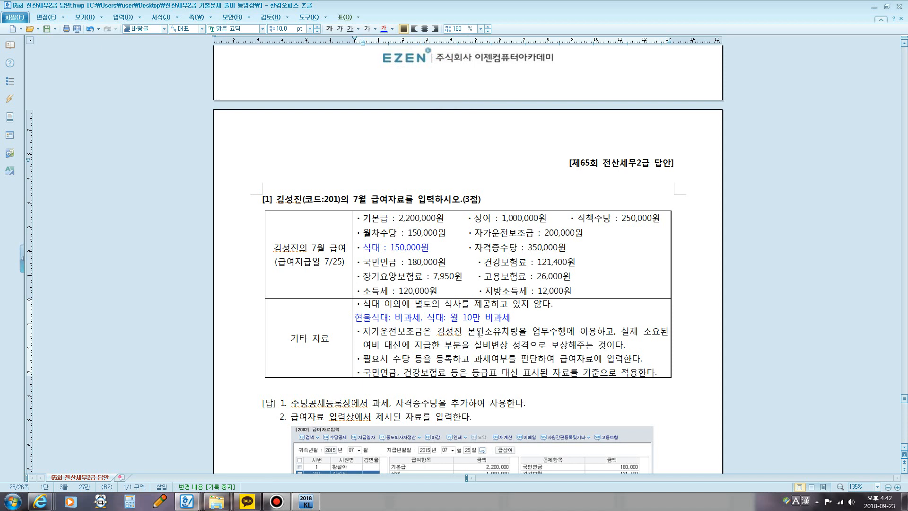
Step: Colour the words 본인소유차량 in the 자가운전보조금 note red
{"action": "key", "text": "ctrl+2"}
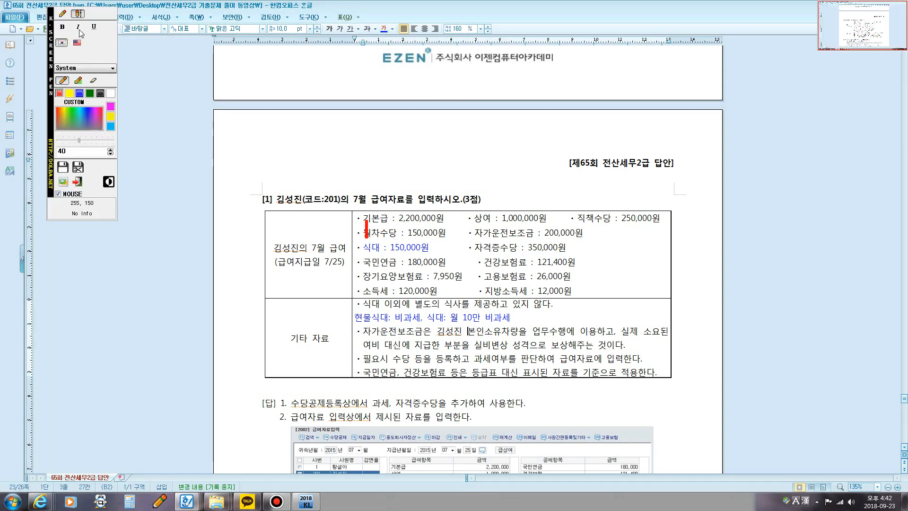
{"action": "key", "text": "ctrl+2"}
{"action": "left_click_drag", "start_coordinate": [467, 332], "coordinate": [519, 332]}
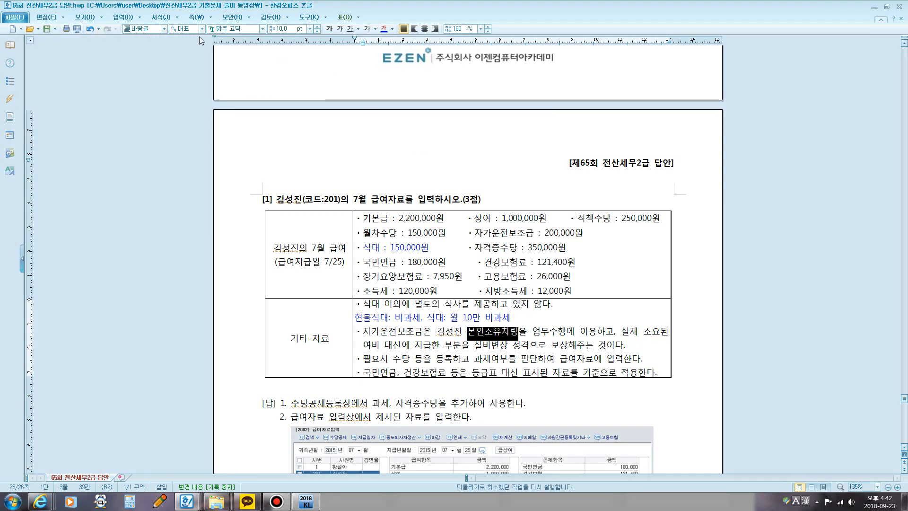
{"action": "left_click", "coordinate": [392, 29]}
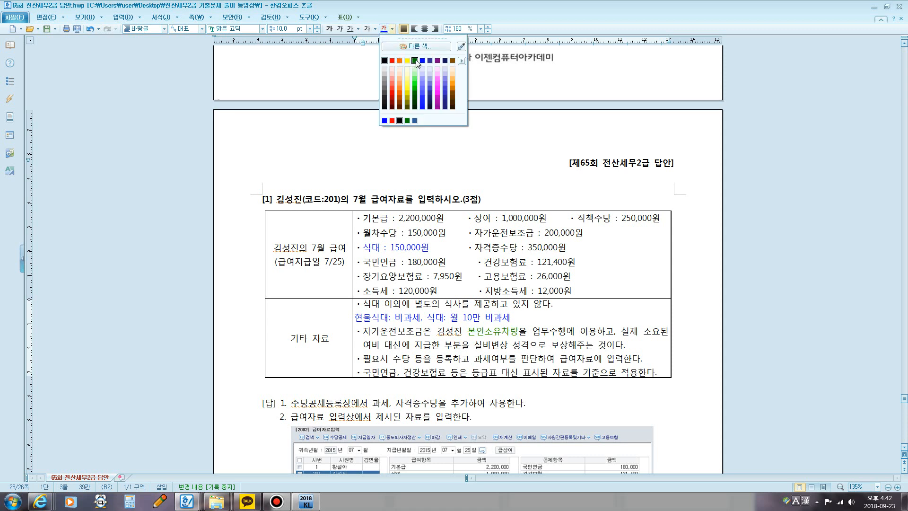
{"action": "left_click", "coordinate": [392, 61]}
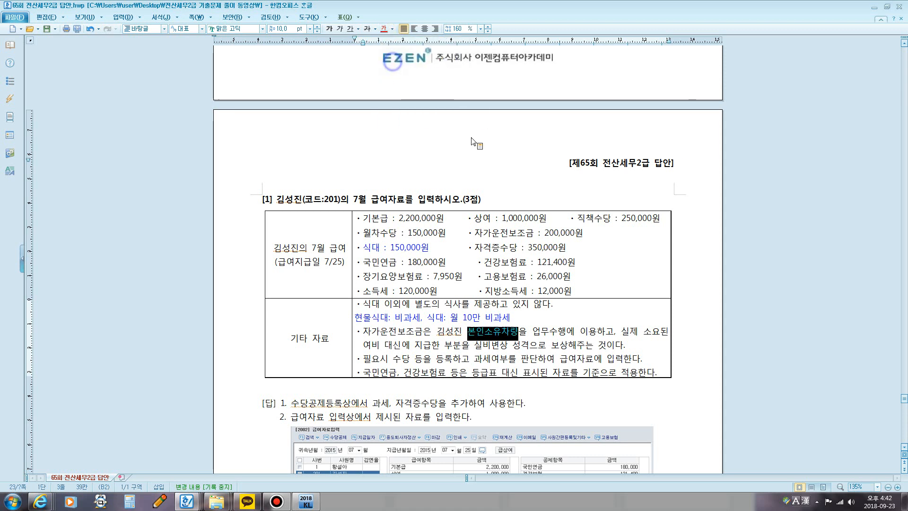
Step: Colour 업무수행에 이용 and the passage from 실제 소요된 to 보상해주는 것 red in the 자가운전보조금 note
{"action": "left_click_drag", "start_coordinate": [534, 331], "coordinate": [592, 334]}
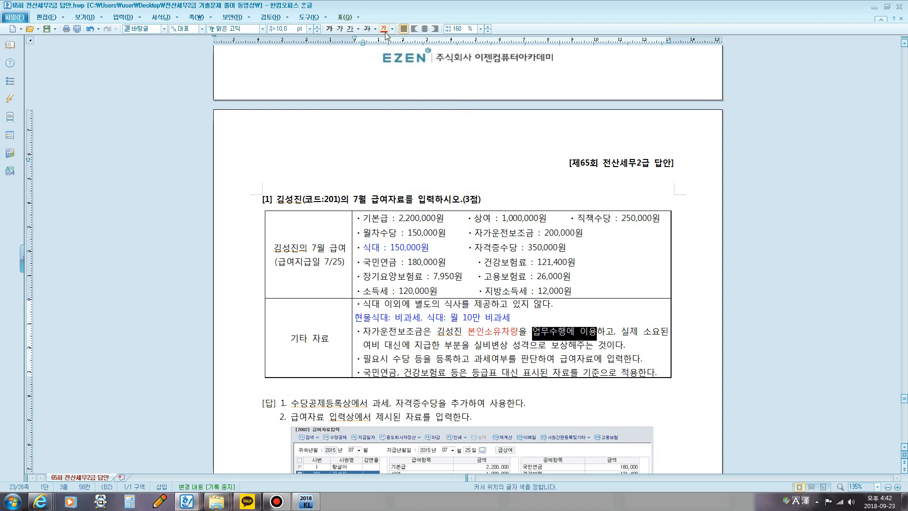
{"action": "left_click_drag", "start_coordinate": [620, 332], "coordinate": [608, 347]}
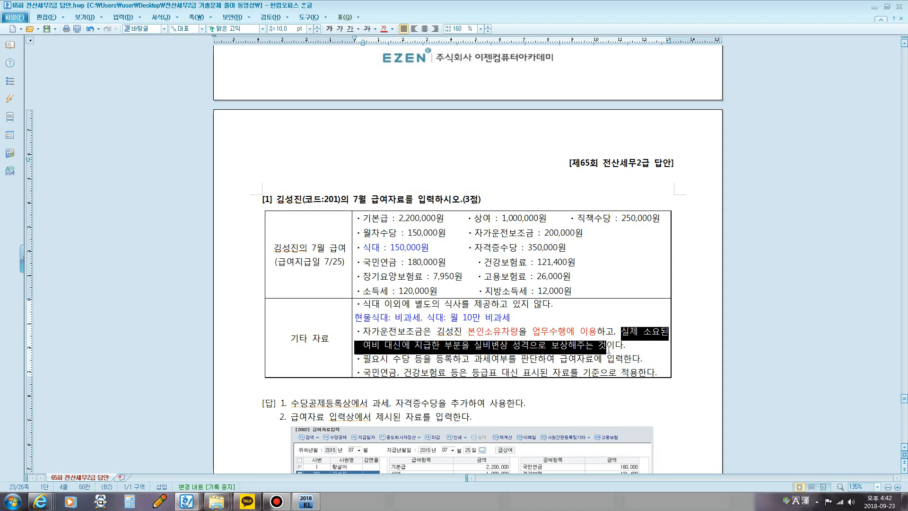
{"action": "left_click", "coordinate": [384, 28]}
{"action": "left_click", "coordinate": [618, 292]}
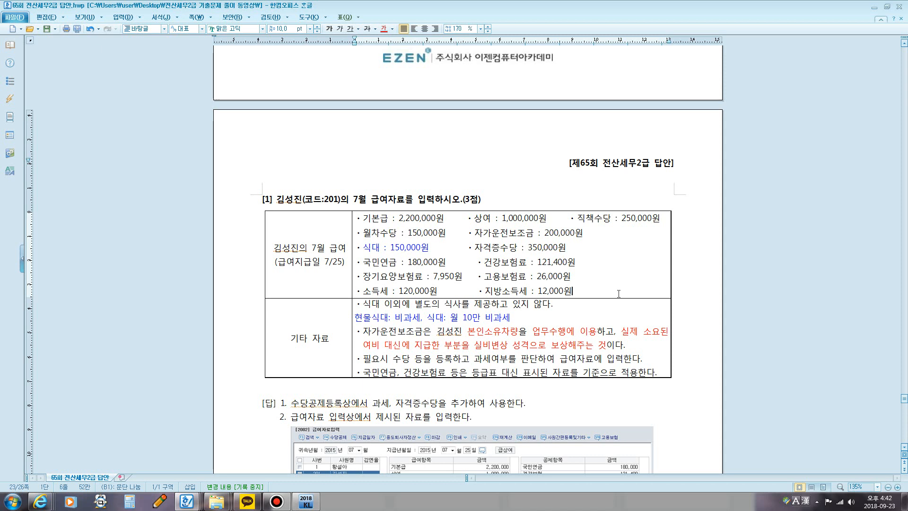
Step: Add the line "차량보조금: 월 20만원 비과세" below the 자가운전보조금 note
{"action": "left_click", "coordinate": [636, 343]}
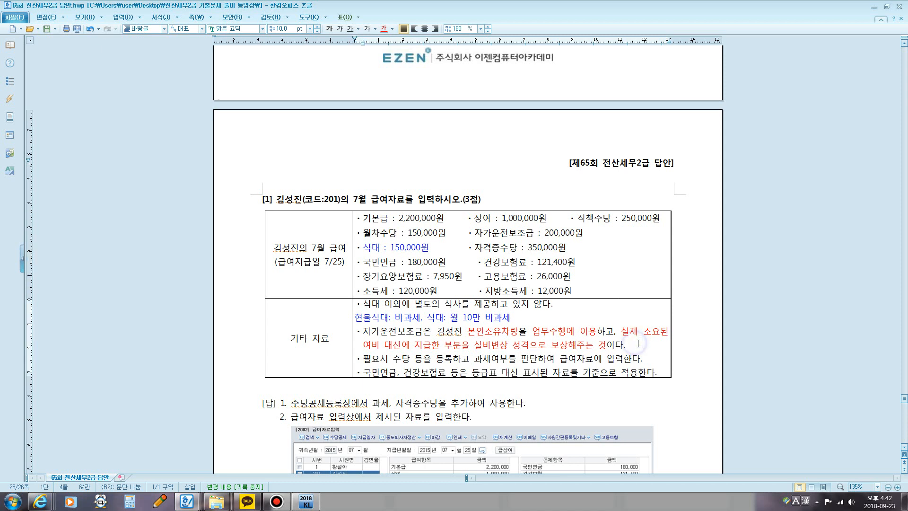
{"action": "key", "text": "Return"}
{"action": "type", "text": "차량보조금"}
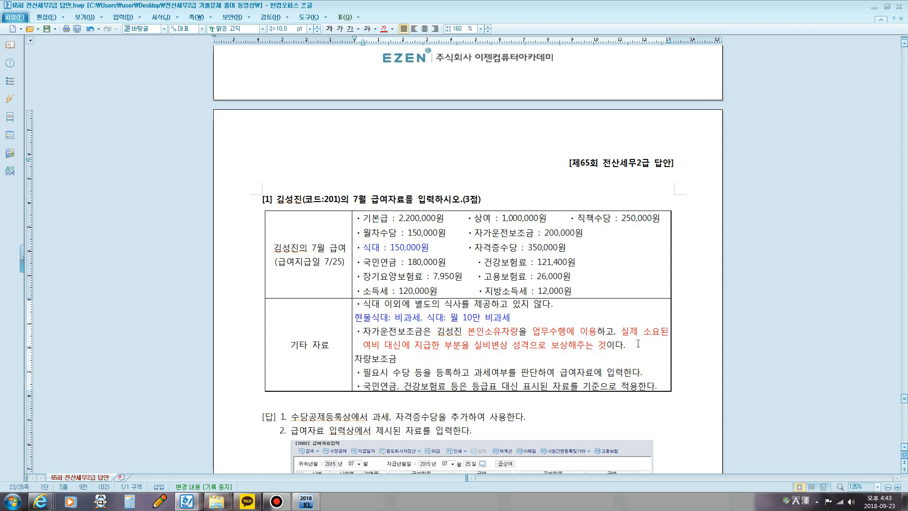
{"action": "type", "text": ": 원"}
{"action": "type", "text": "월"}
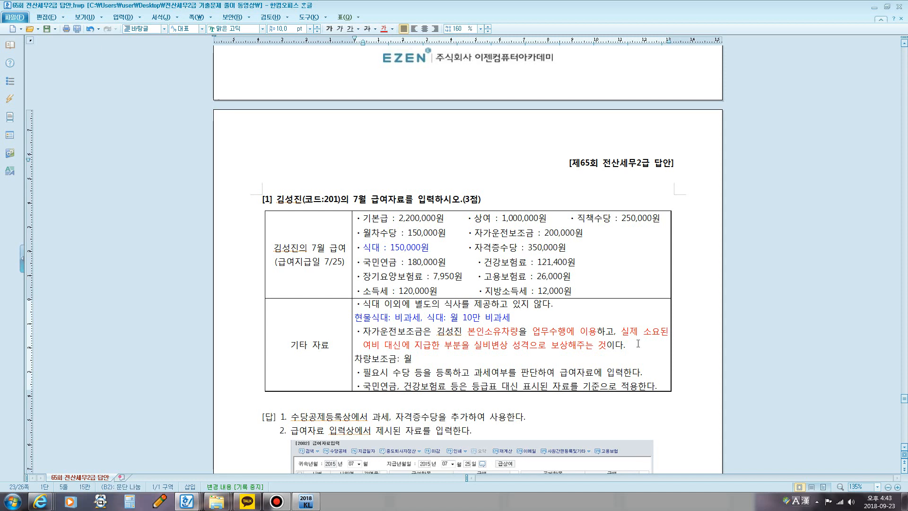
{"action": "type", "text": " 20만원 "}
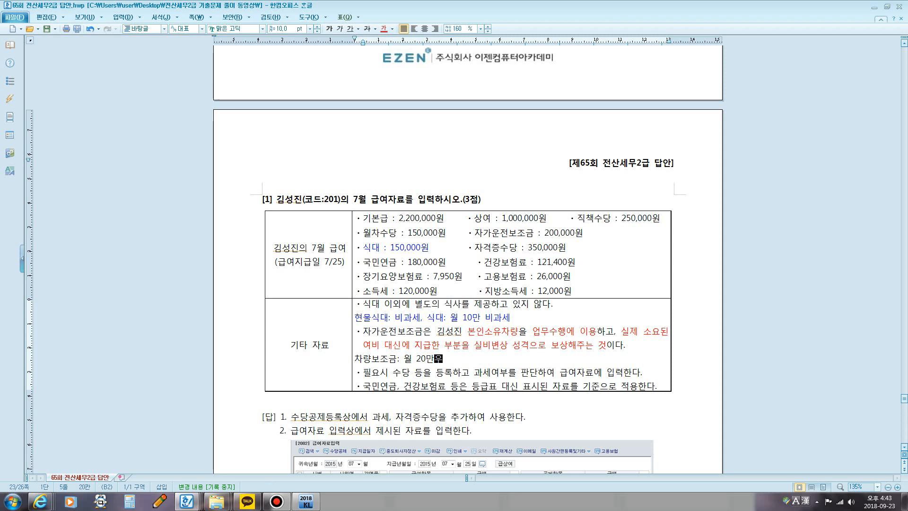
{"action": "type", "text": "비ㄱ"}
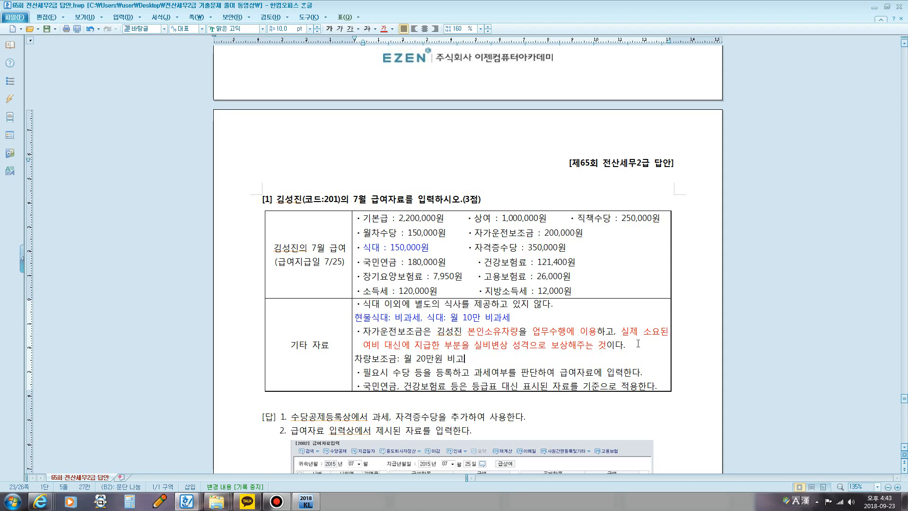
{"action": "type", "text": "과세"}
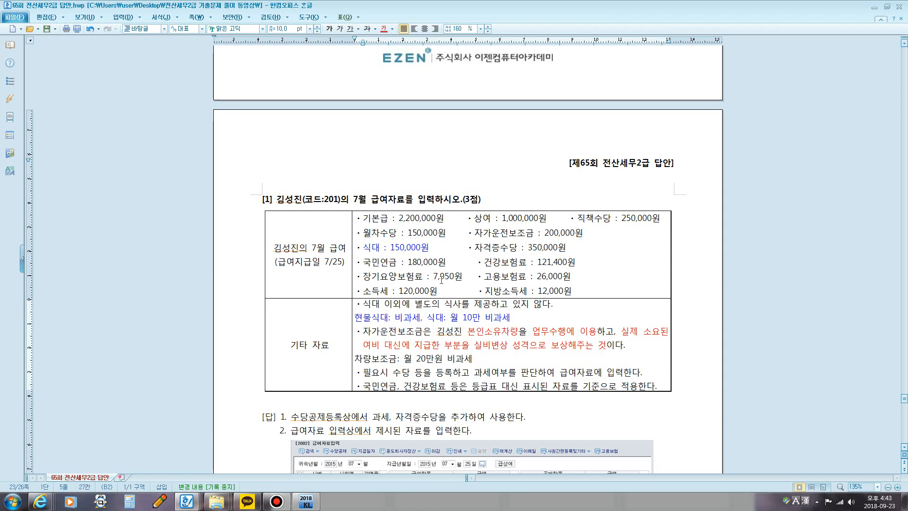
Step: Colour the added 차량보조금 line blue
{"action": "left_click_drag", "start_coordinate": [476, 359], "coordinate": [356, 357]}
{"action": "left_click", "coordinate": [392, 29]}
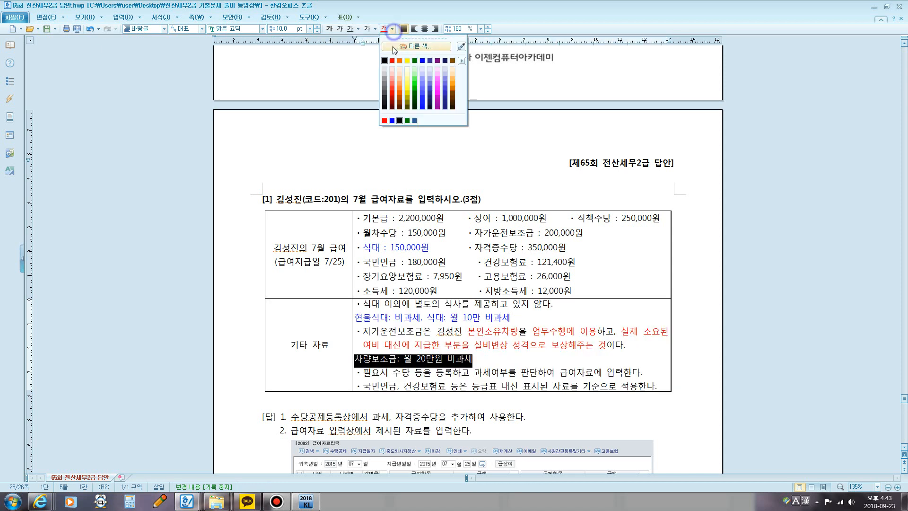
{"action": "left_click", "coordinate": [422, 61]}
{"action": "left_click", "coordinate": [601, 345]}
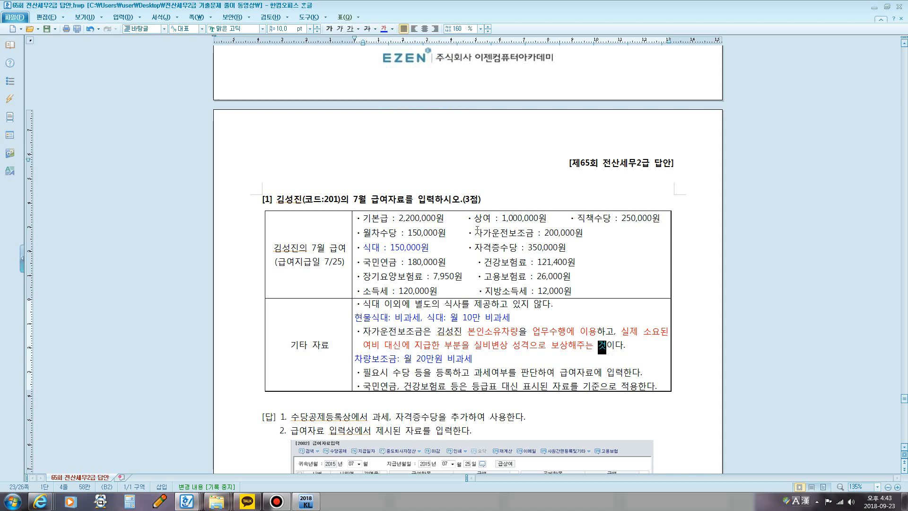
Step: Colour the 자가운전보조금 : 200,000원 item in the July pay list blue
{"action": "left_click_drag", "start_coordinate": [471, 232], "coordinate": [583, 232]}
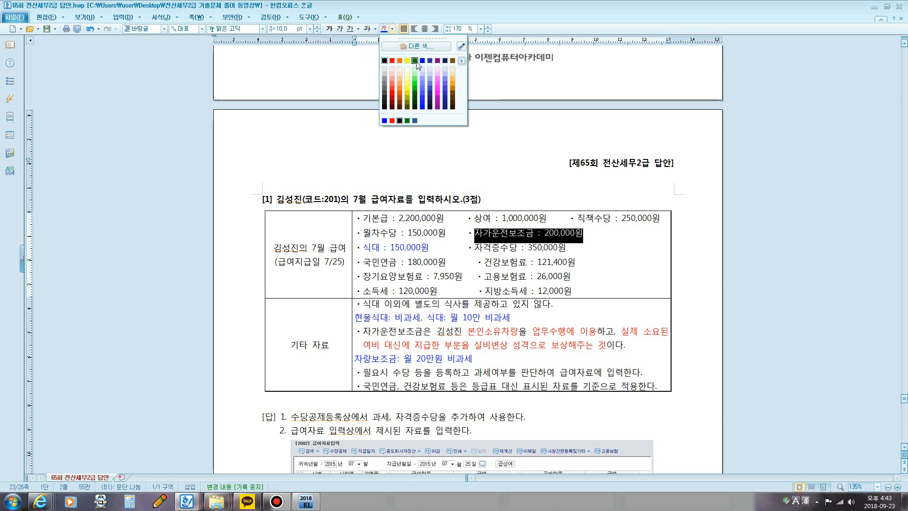
{"action": "left_click", "coordinate": [407, 60]}
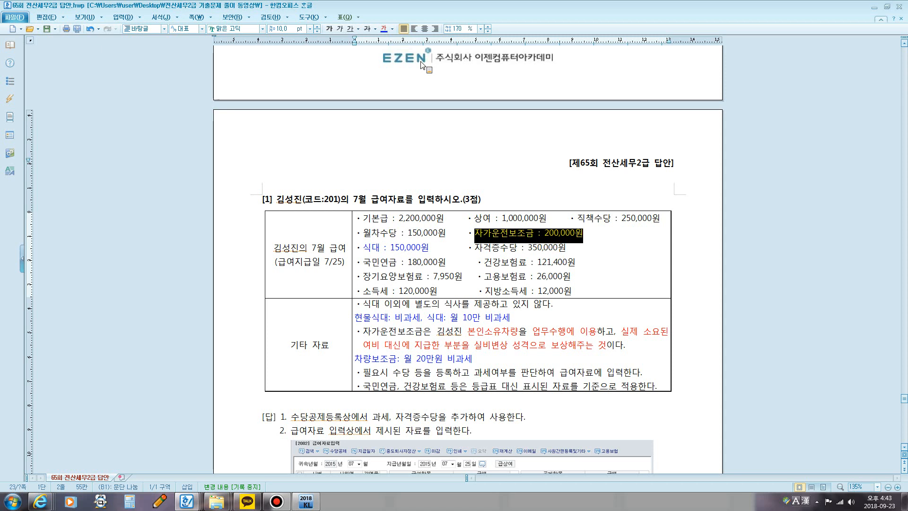
{"action": "left_click", "coordinate": [595, 254]}
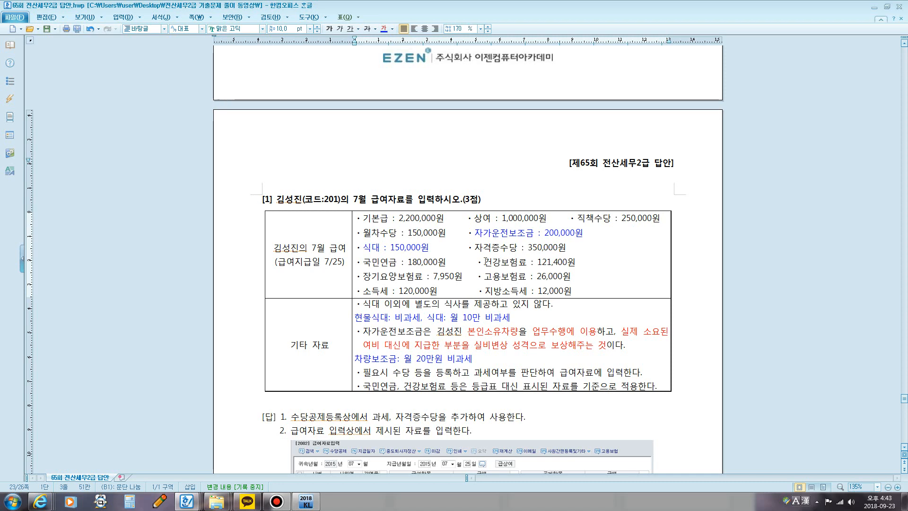
Step: Switch to KcLep and open 급여자료입력 in the 원천징수 module
{"action": "scroll", "coordinate": [486, 261], "scroll_direction": "down", "scroll_amount": 5}
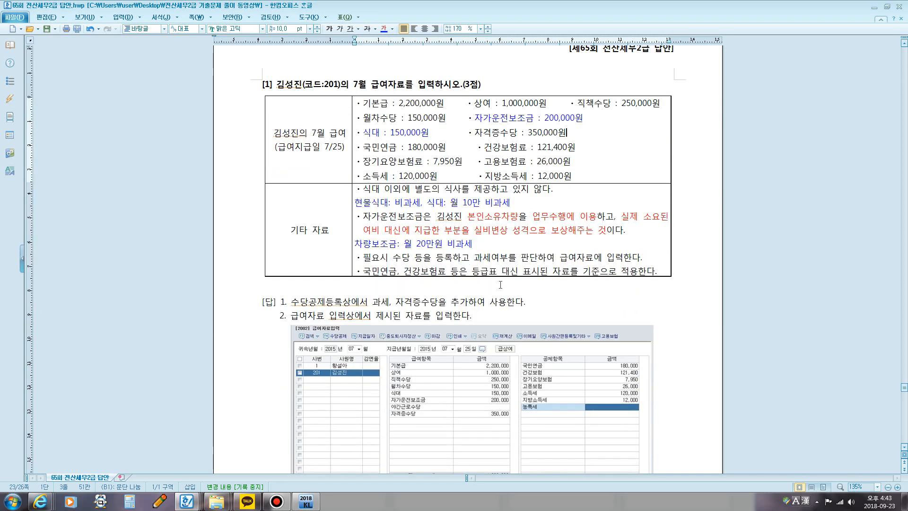
{"action": "left_click", "coordinate": [306, 501]}
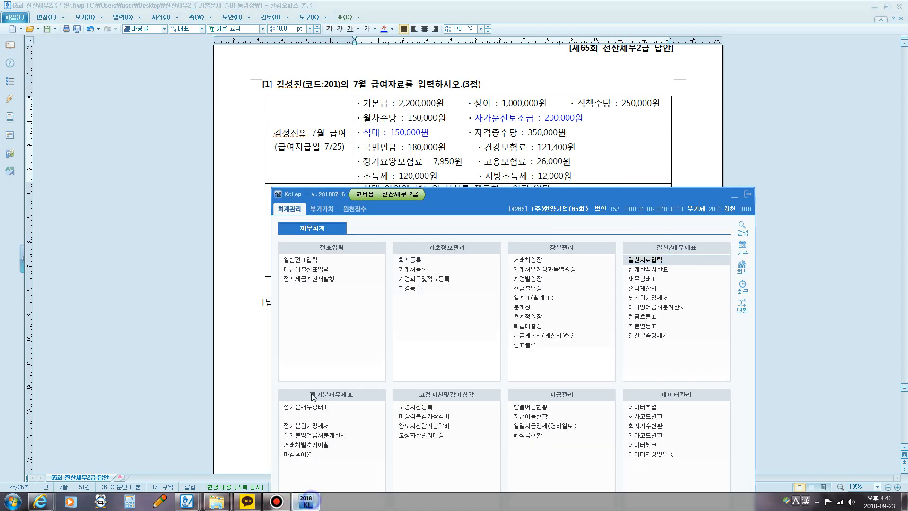
{"action": "left_click_drag", "start_coordinate": [470, 197], "coordinate": [464, 87]}
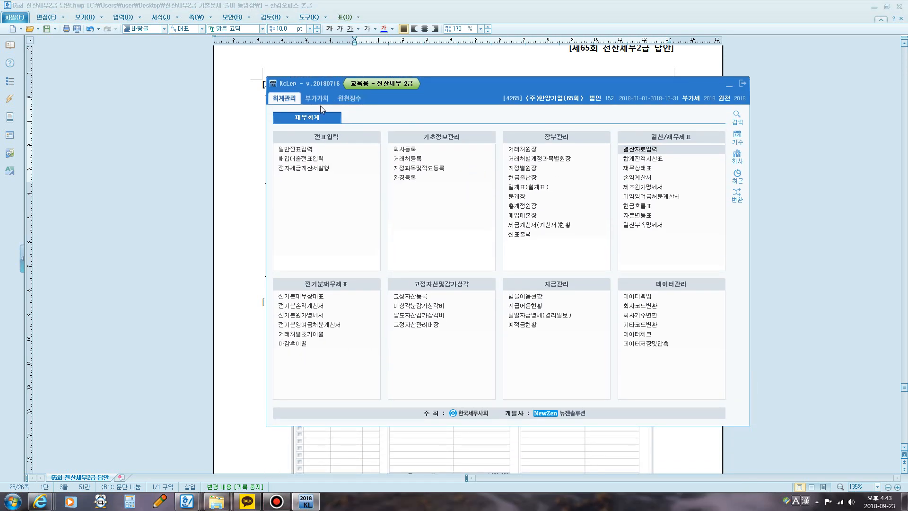
{"action": "left_click", "coordinate": [351, 100]}
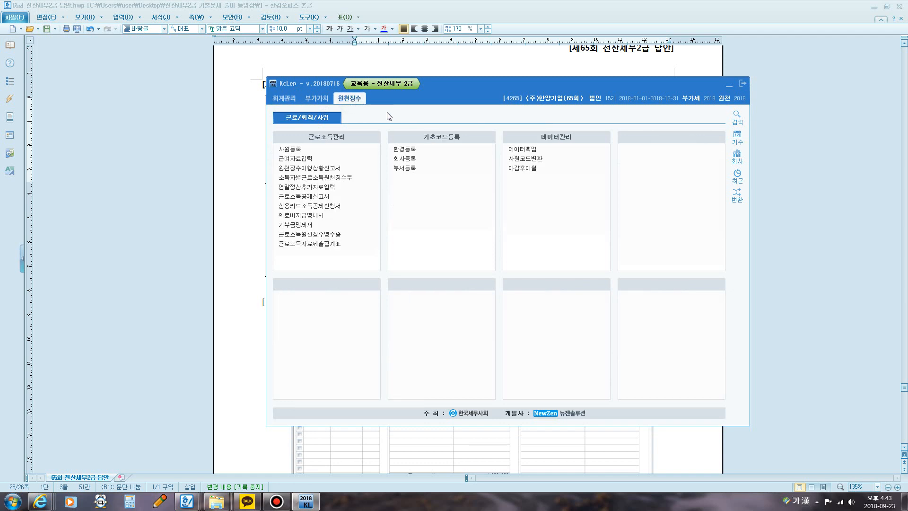
{"action": "left_click", "coordinate": [309, 159]}
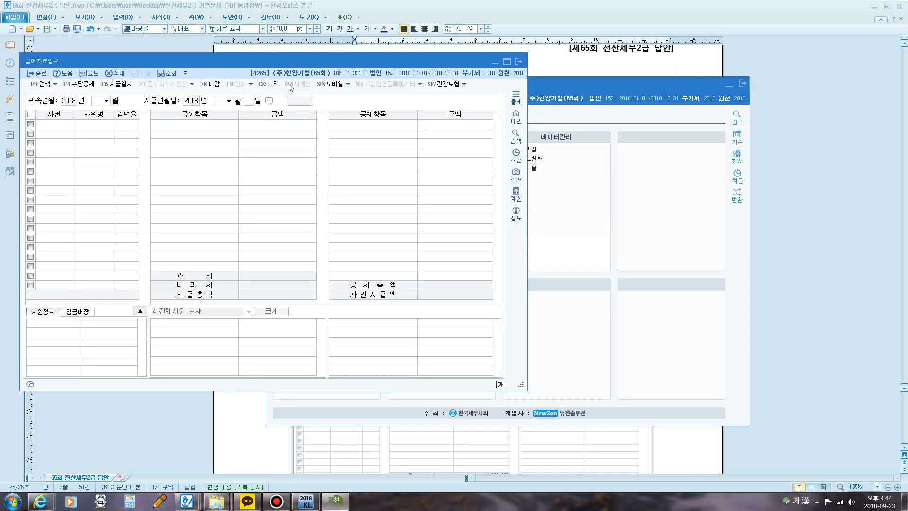
Step: Open 수당공제등록 and review the registered allowances from 기본급 through 야간근로수당, including their tax types and limits
{"action": "left_click_drag", "start_coordinate": [261, 62], "coordinate": [470, 90]}
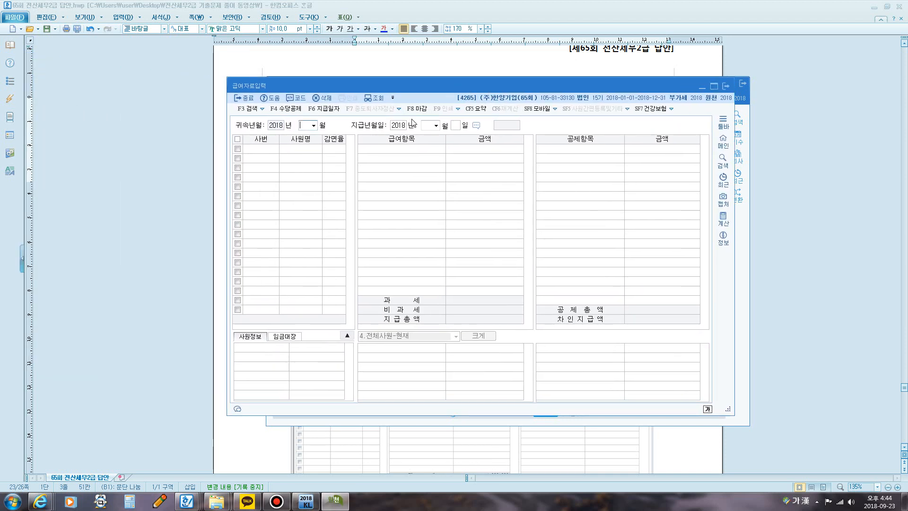
{"action": "left_click", "coordinate": [292, 111]}
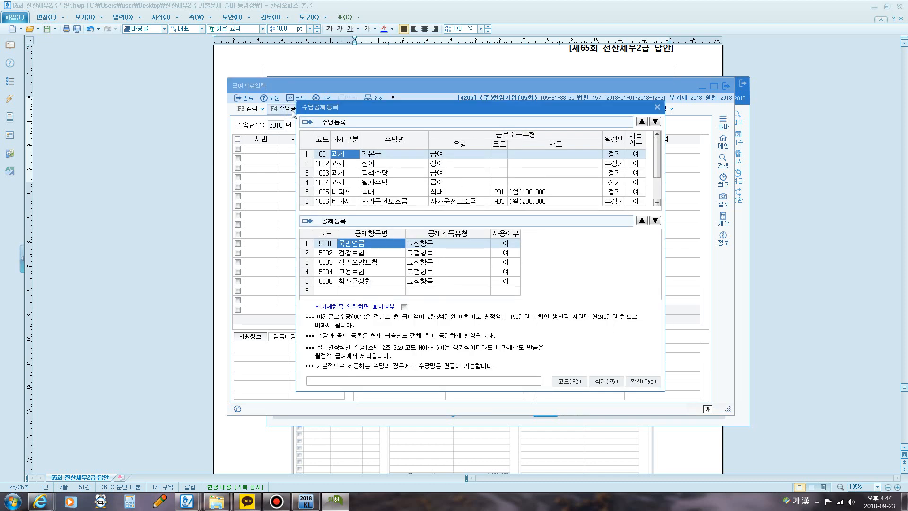
{"action": "left_click", "coordinate": [390, 154]}
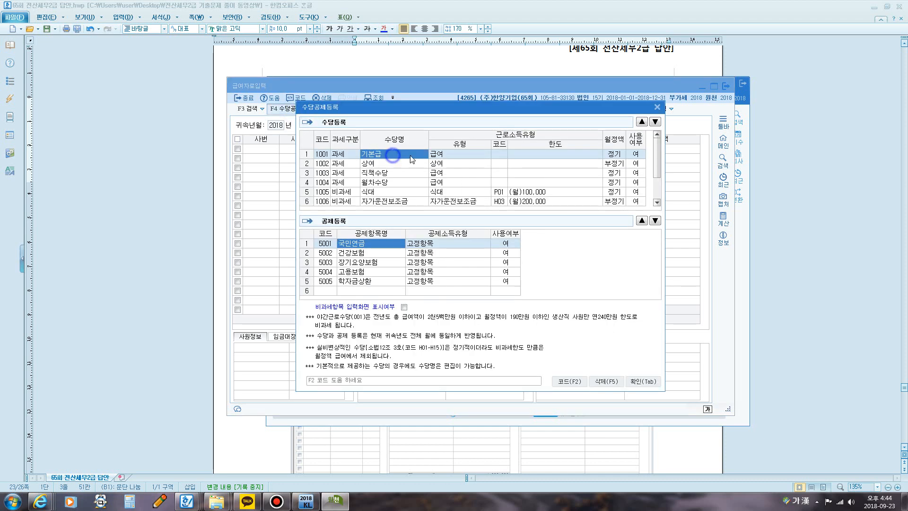
{"action": "left_click", "coordinate": [365, 164]}
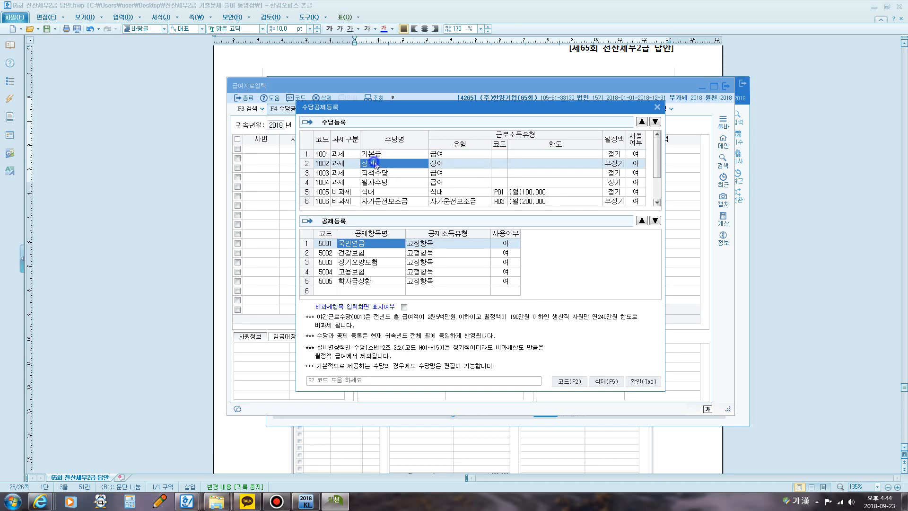
{"action": "left_click", "coordinate": [375, 173]}
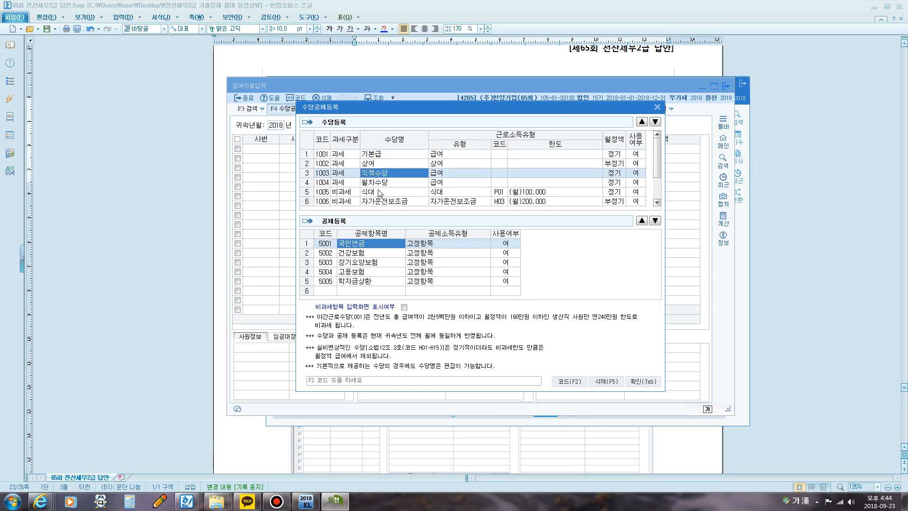
{"action": "key", "text": "Down"}
{"action": "key", "text": "Down"}
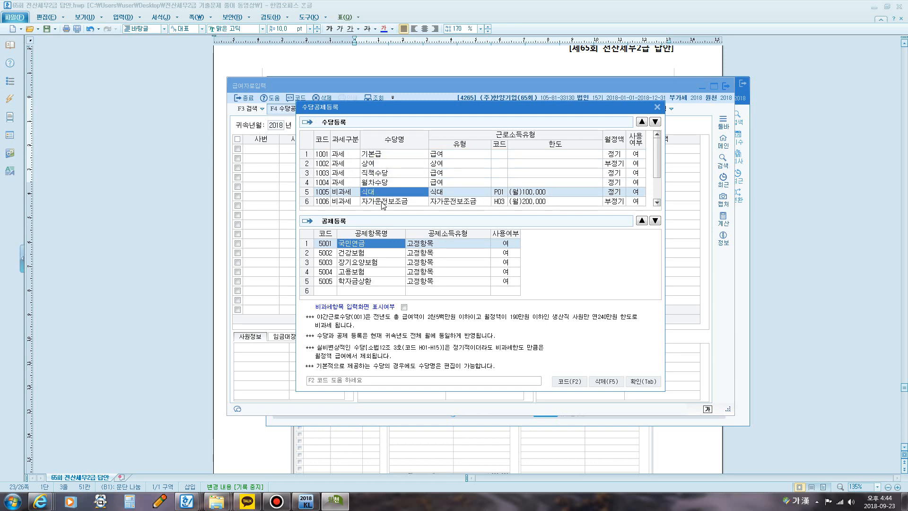
{"action": "key", "text": "Down"}
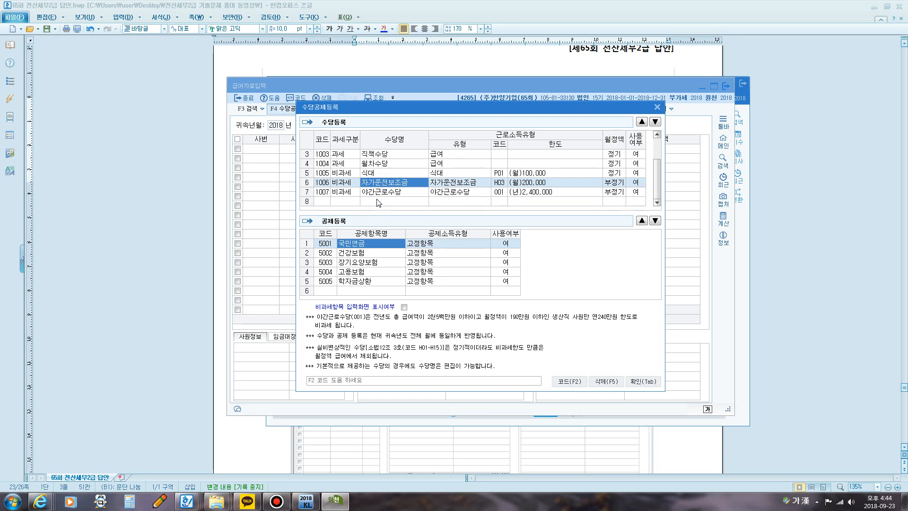
{"action": "key", "text": "Down"}
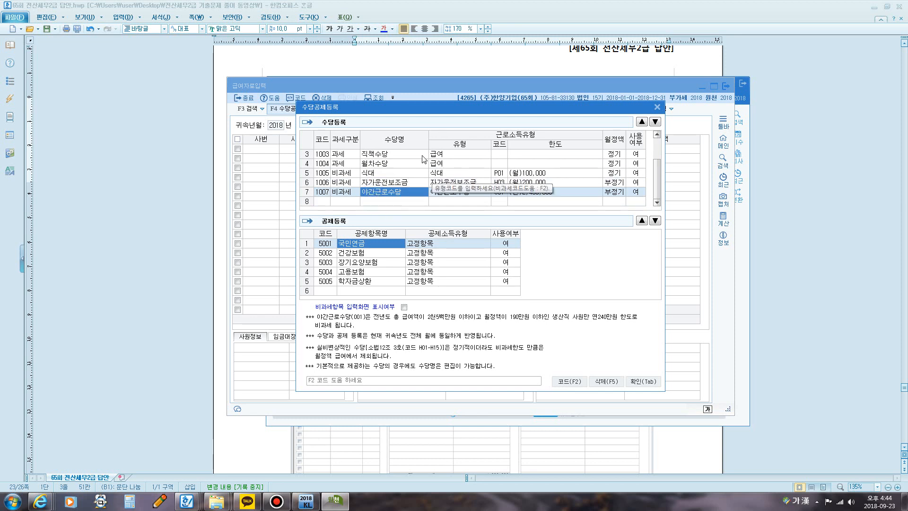
{"action": "scroll", "coordinate": [407, 197], "scroll_direction": "up", "scroll_amount": 1}
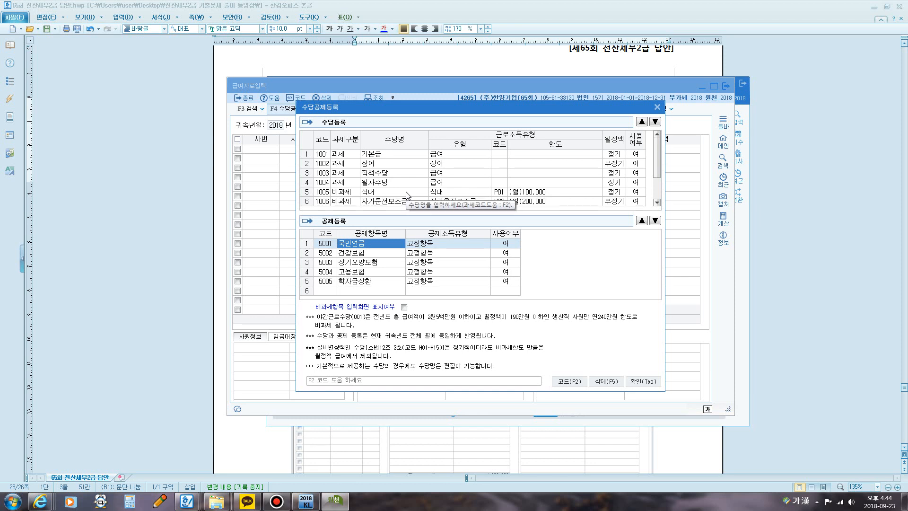
{"action": "scroll", "coordinate": [407, 195], "scroll_direction": "down", "scroll_amount": 1}
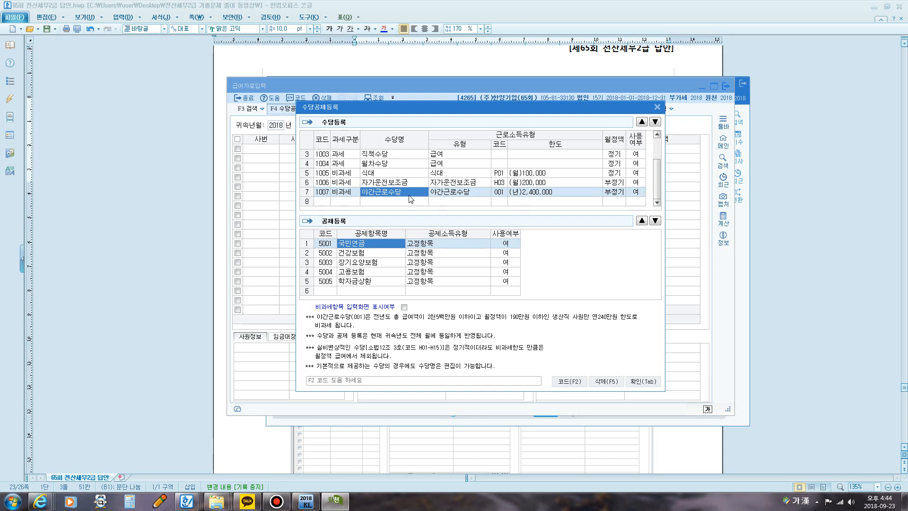
Step: Register 자격수당 as a new 과세 allowance with 사용여부 여, and confirm 수당공제등록
{"action": "left_click", "coordinate": [338, 201]}
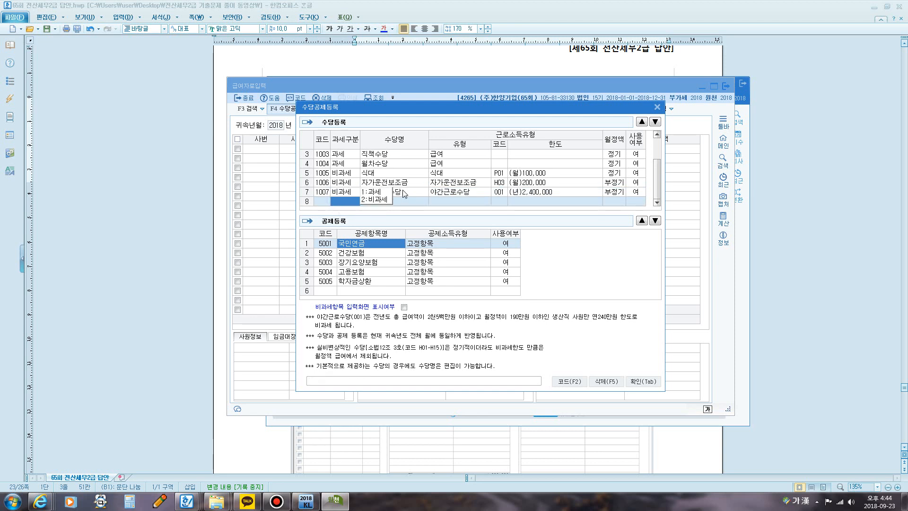
{"action": "left_click", "coordinate": [377, 193]}
{"action": "left_click", "coordinate": [444, 61]}
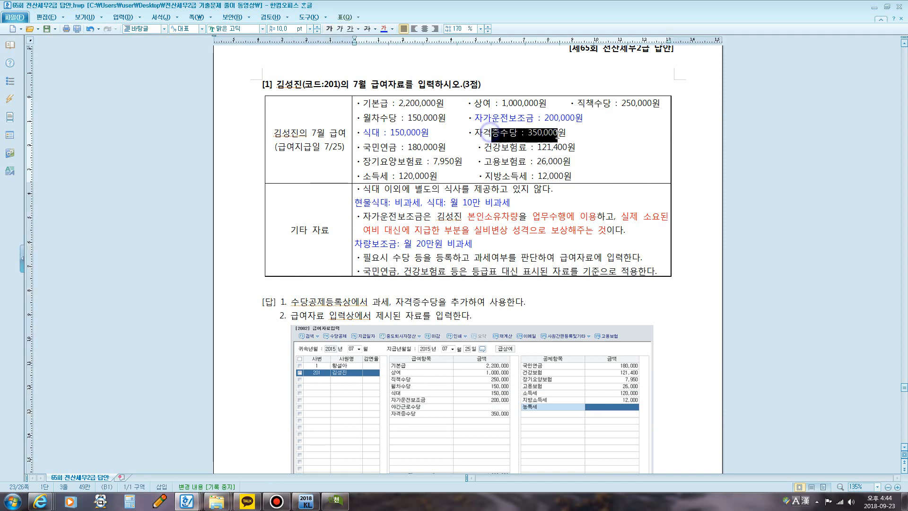
{"action": "left_click", "coordinate": [336, 500]}
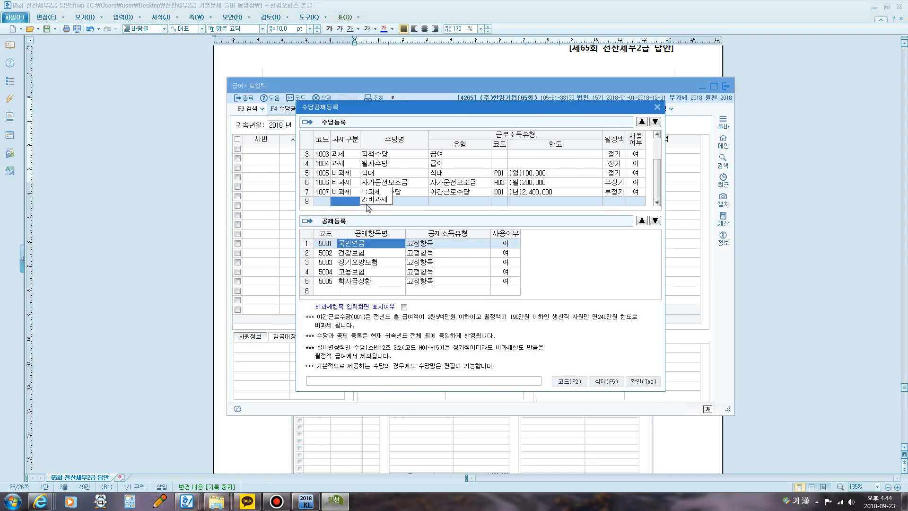
{"action": "left_click", "coordinate": [376, 193]}
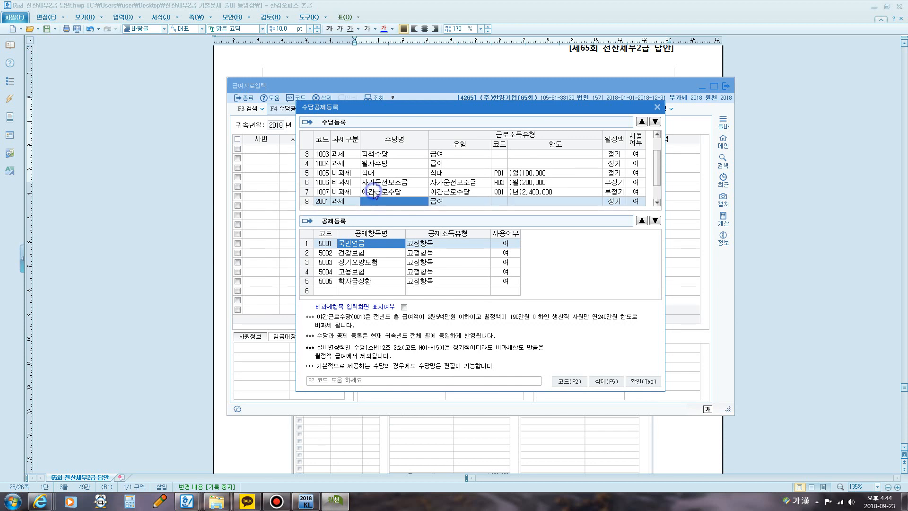
{"action": "type", "text": "자격수당"}
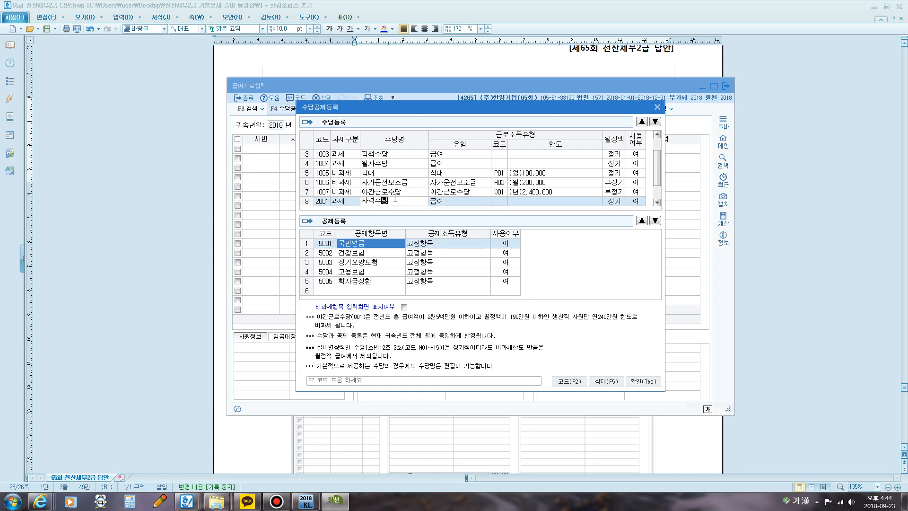
{"action": "key", "text": "Return"}
{"action": "key", "text": "Return"}
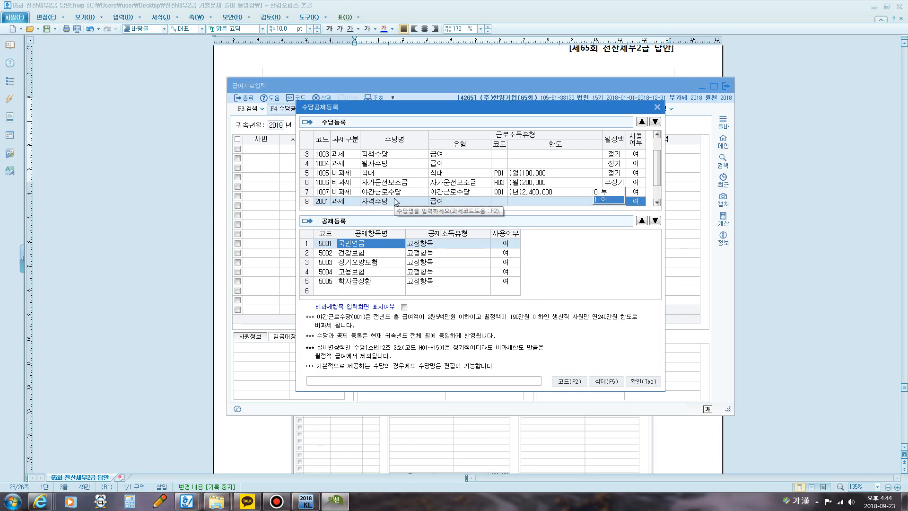
{"action": "key", "text": "Return"}
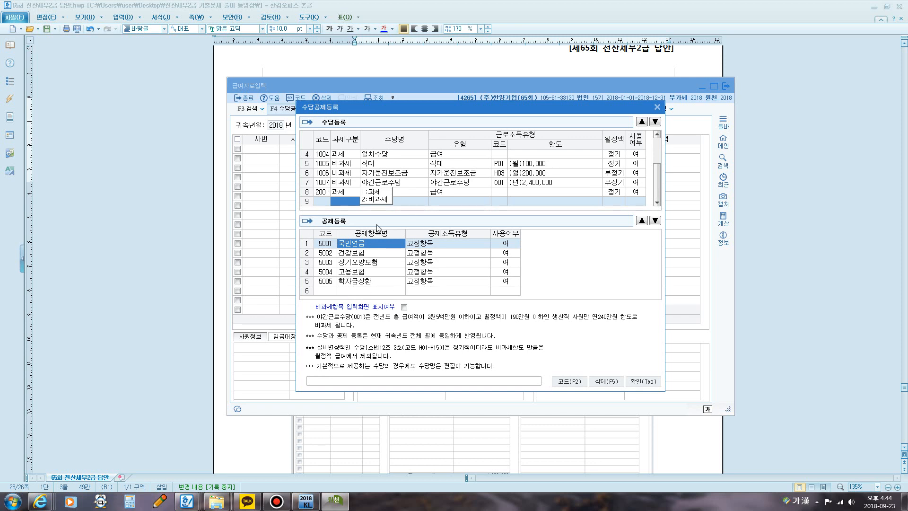
{"action": "left_click", "coordinate": [644, 382]}
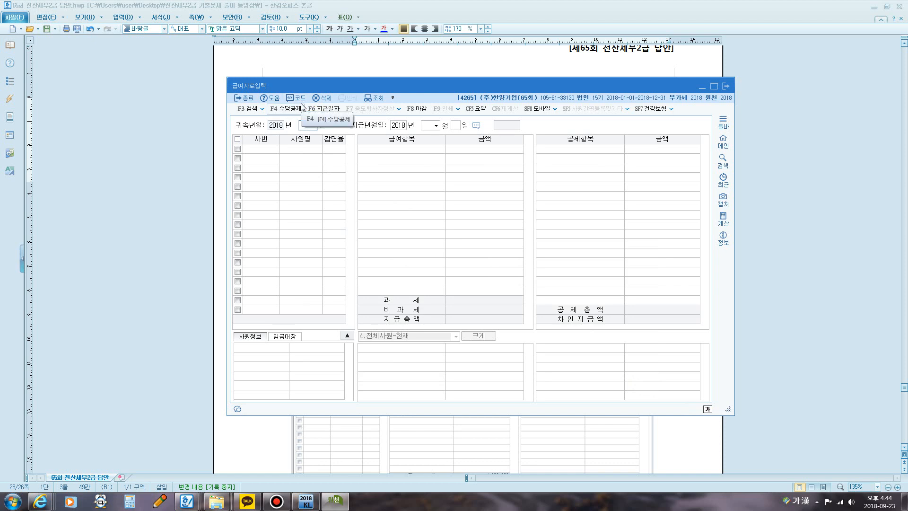
Step: Set 귀속년월 to 2018년 07월 and 지급년월일 to 2018년 07월 25일, copying the previous month's payroll together with the 임금대장
{"action": "type", "text": "07"}
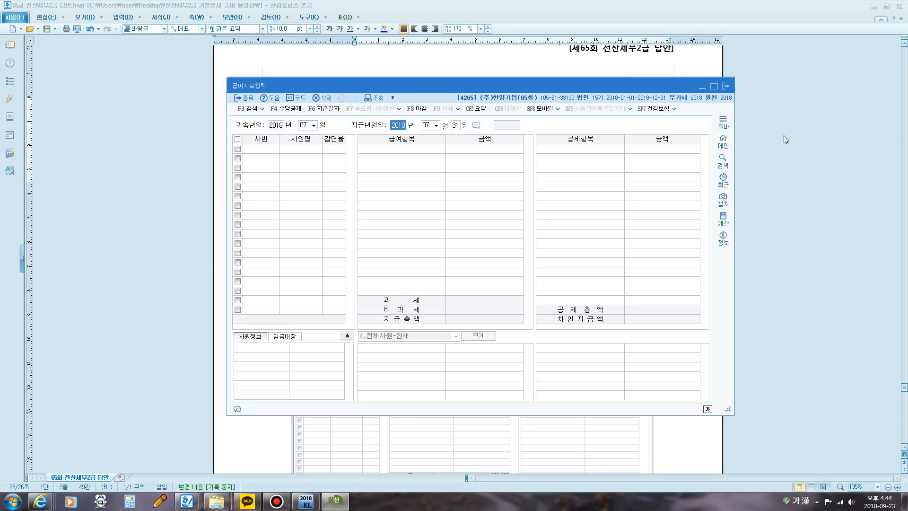
{"action": "key", "text": "Return"}
{"action": "key", "text": "Return"}
{"action": "type", "text": "25"}
{"action": "key", "text": "Return"}
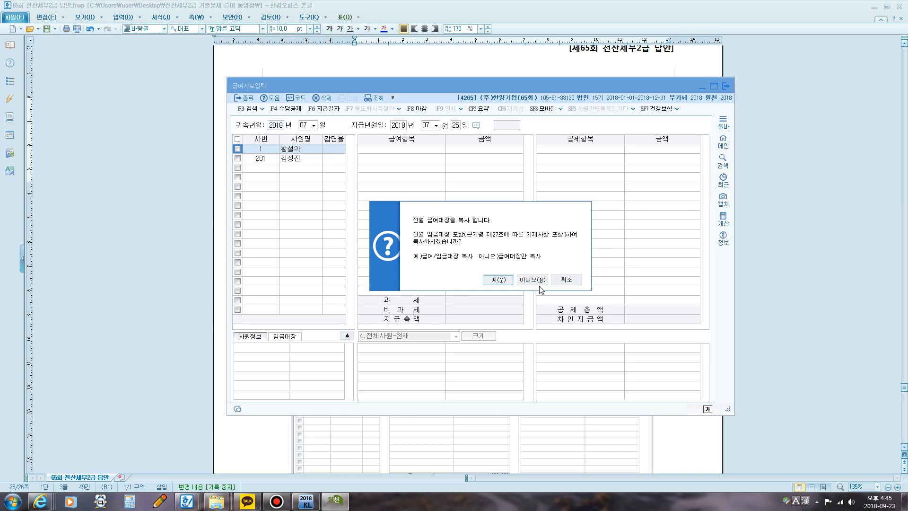
{"action": "left_click", "coordinate": [498, 279]}
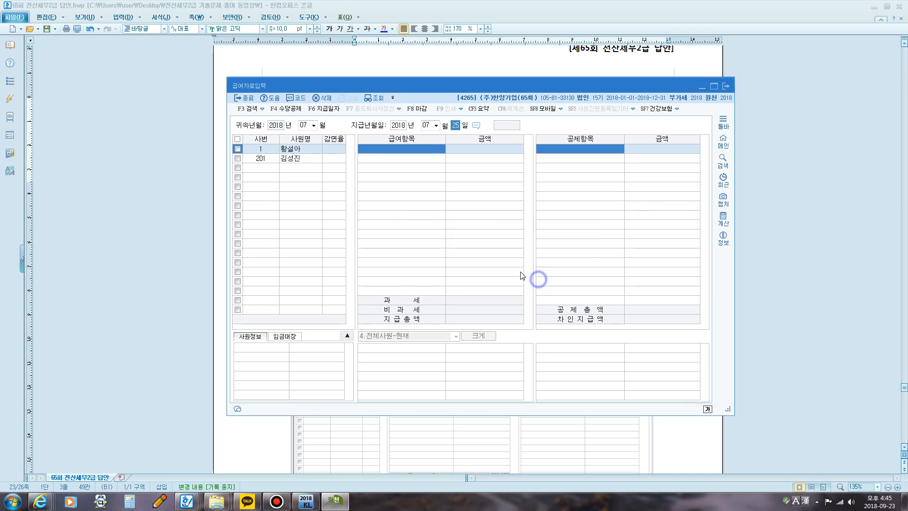
Step: Enter 기본급 2,200,000 and 상여 1,000,000 for the employee with code 201
{"action": "left_click", "coordinate": [301, 159]}
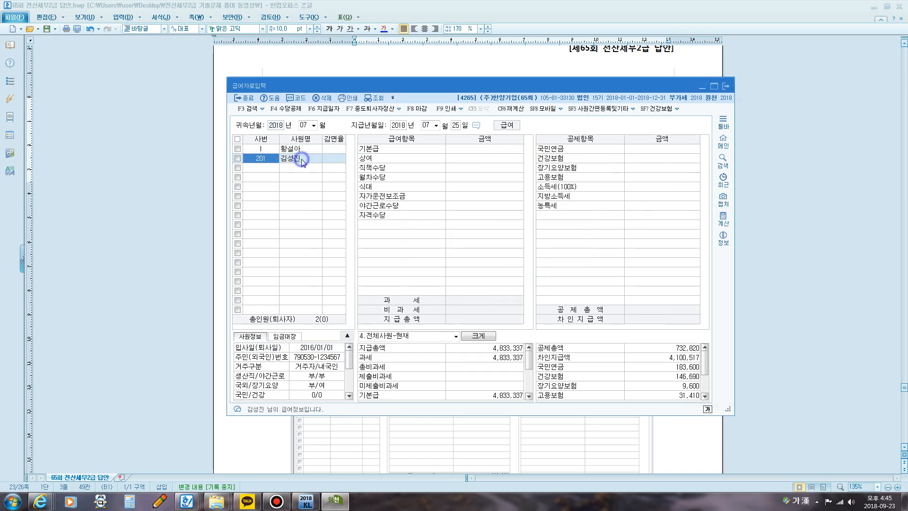
{"action": "left_click", "coordinate": [488, 150]}
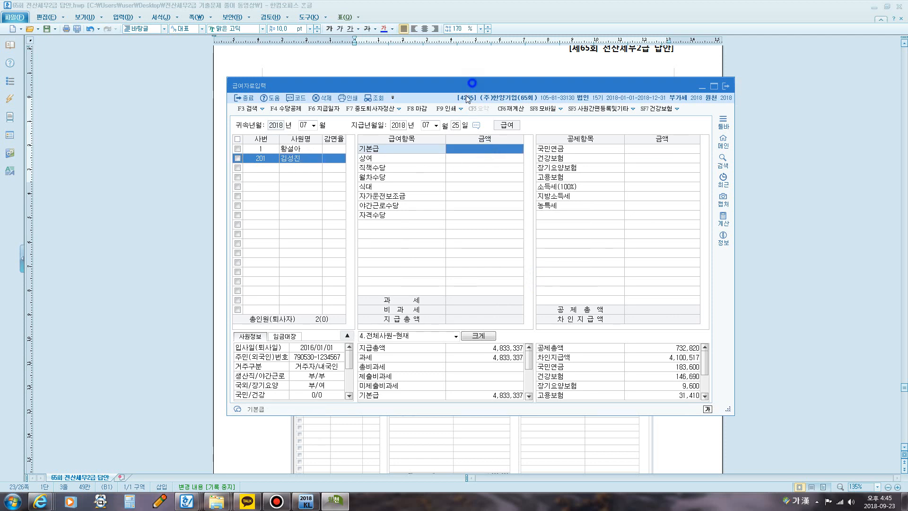
{"action": "left_click_drag", "start_coordinate": [472, 85], "coordinate": [453, 192]}
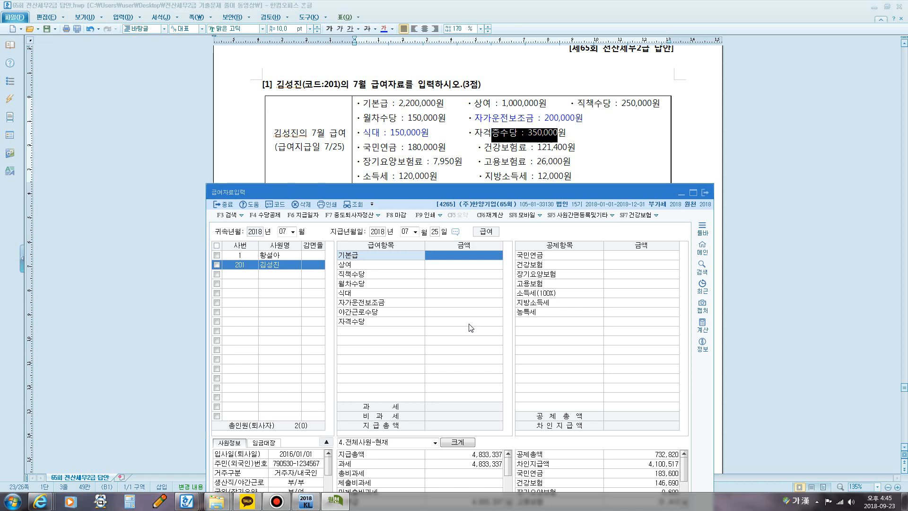
{"action": "type", "text": "22"}
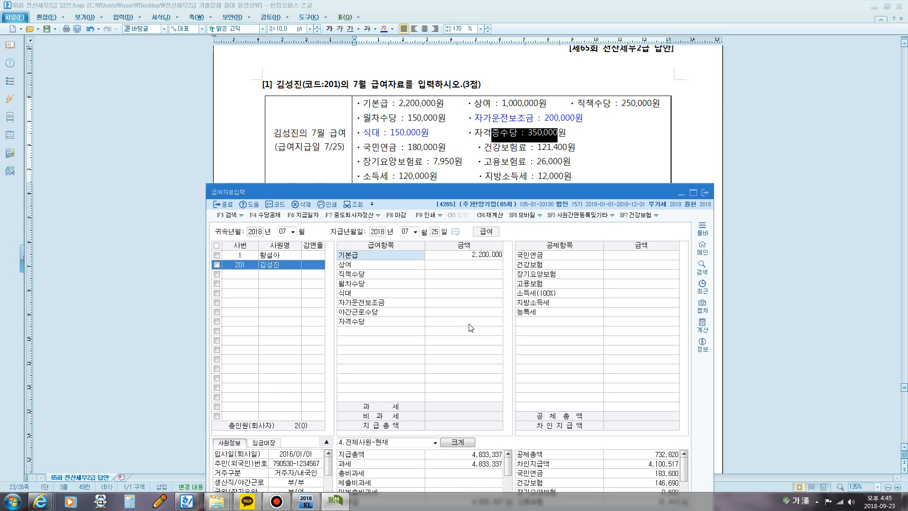
{"action": "key", "text": "Return"}
{"action": "type", "text": "10"}
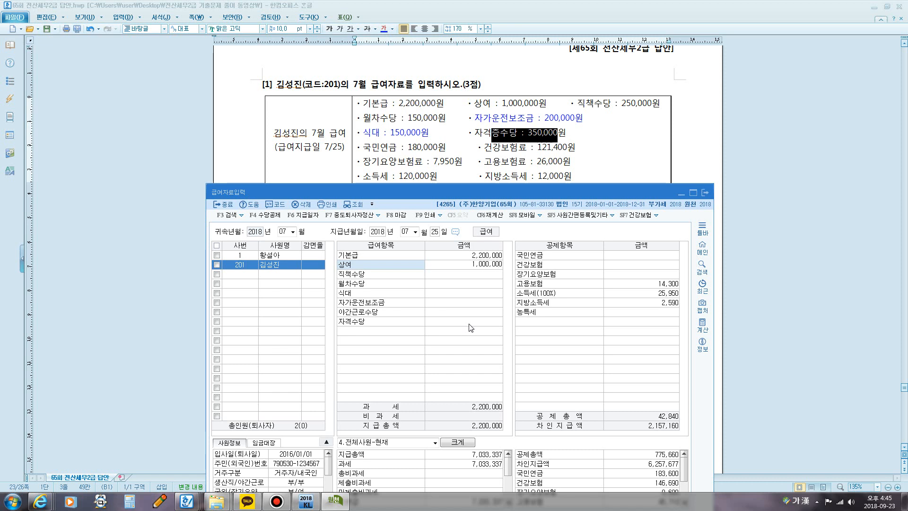
{"action": "key", "text": "Return"}
Step: Enter 직책수당 250,000 and 월차수당 150,000 for employee 201
{"action": "type", "text": "25"}
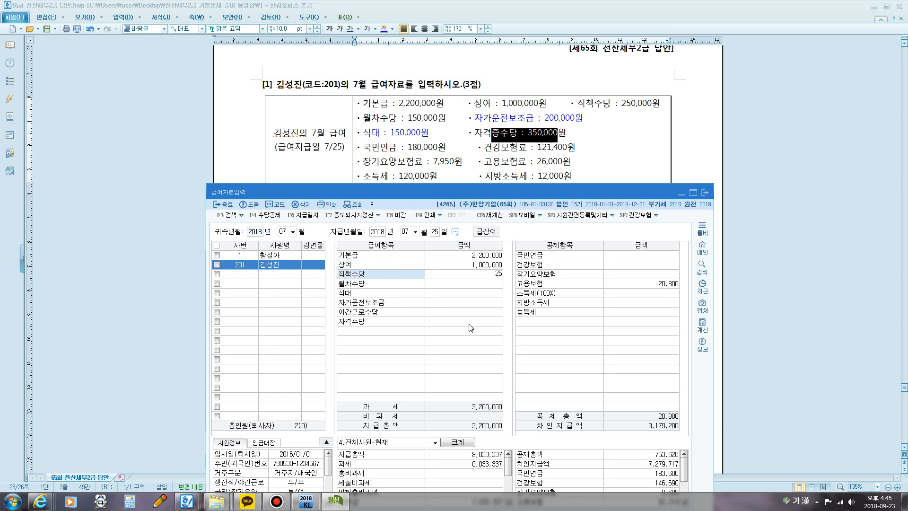
{"action": "type", "text": "0,000"}
{"action": "key", "text": "Return"}
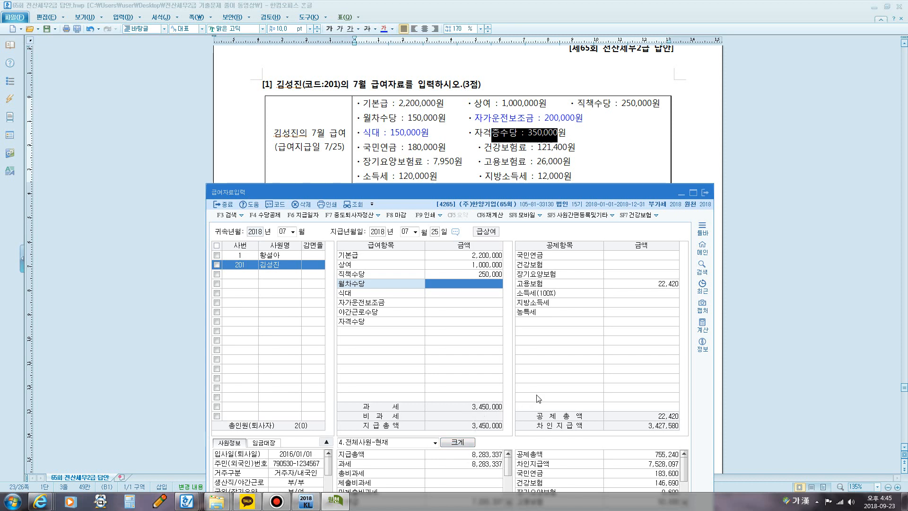
{"action": "type", "text": "150"}
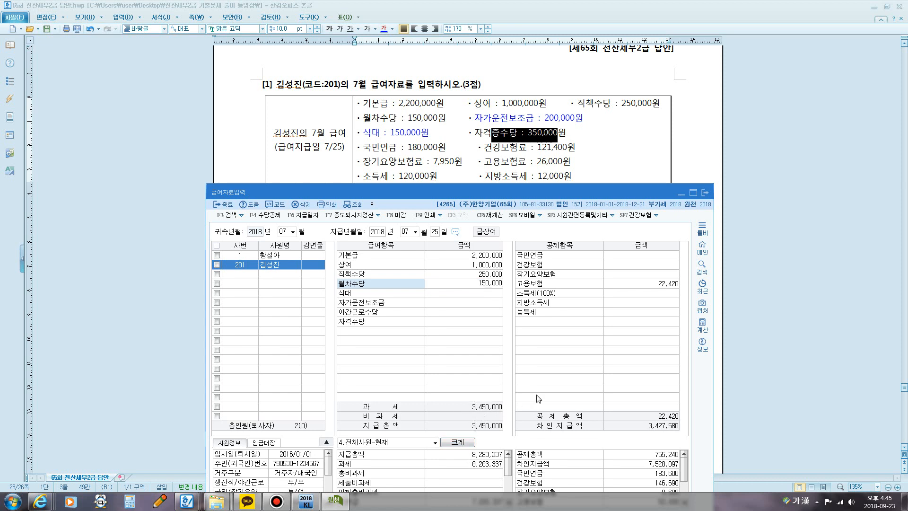
{"action": "key", "text": "Return"}
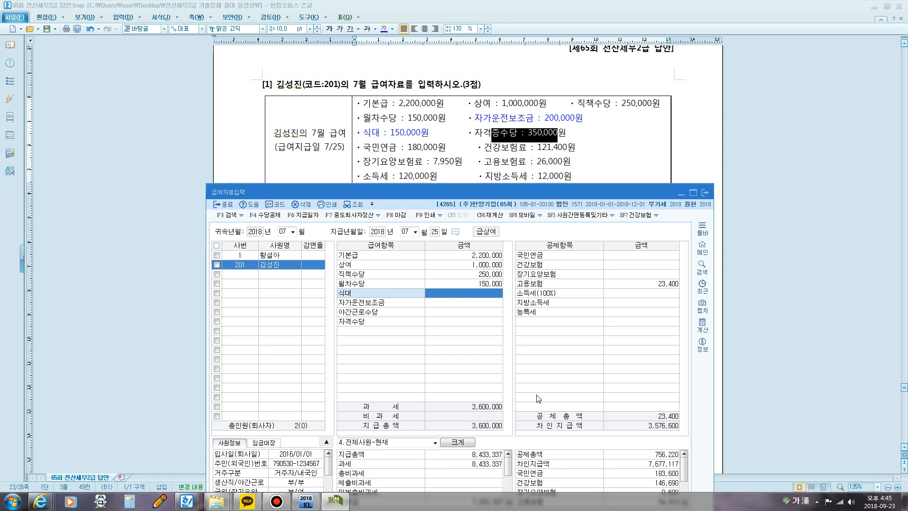
Step: Enter 식대 150,000 for employee 201 and select the 자가운전보조금 amount for entry
{"action": "type", "text": "150"}
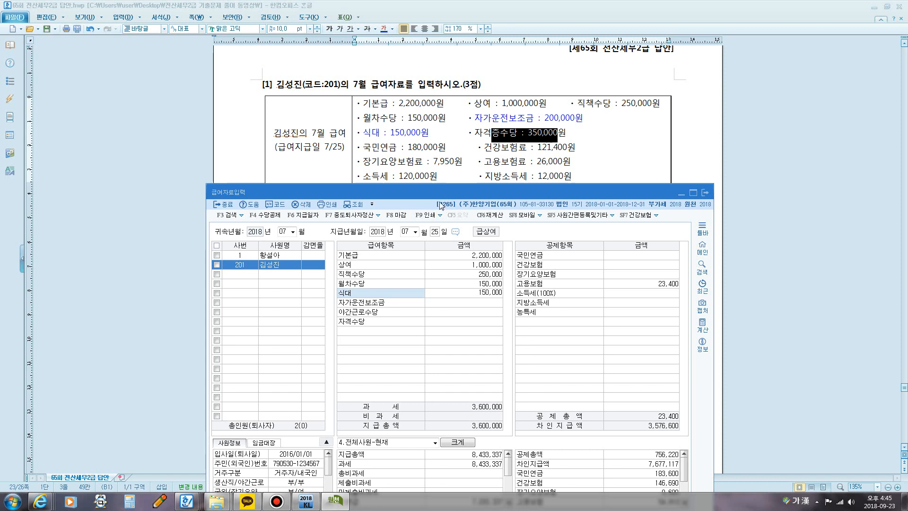
{"action": "left_click_drag", "start_coordinate": [435, 190], "coordinate": [410, 136]}
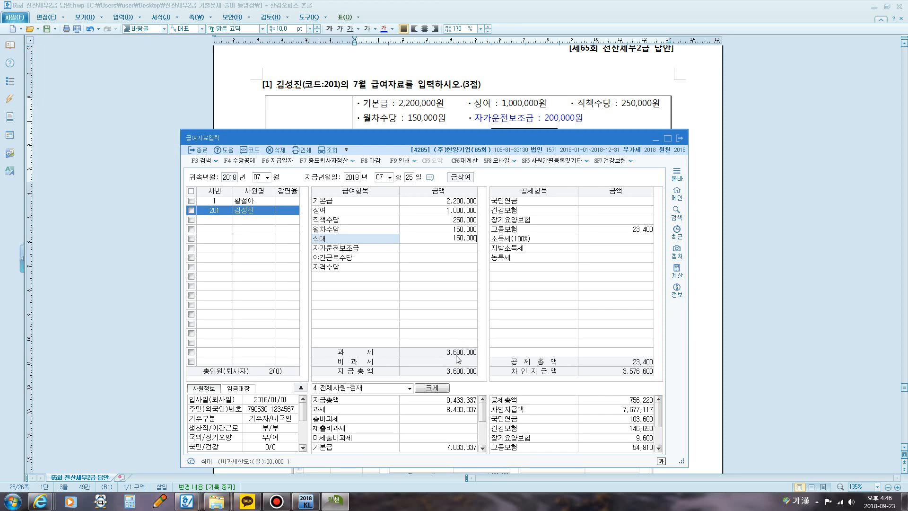
{"action": "key", "text": "Return"}
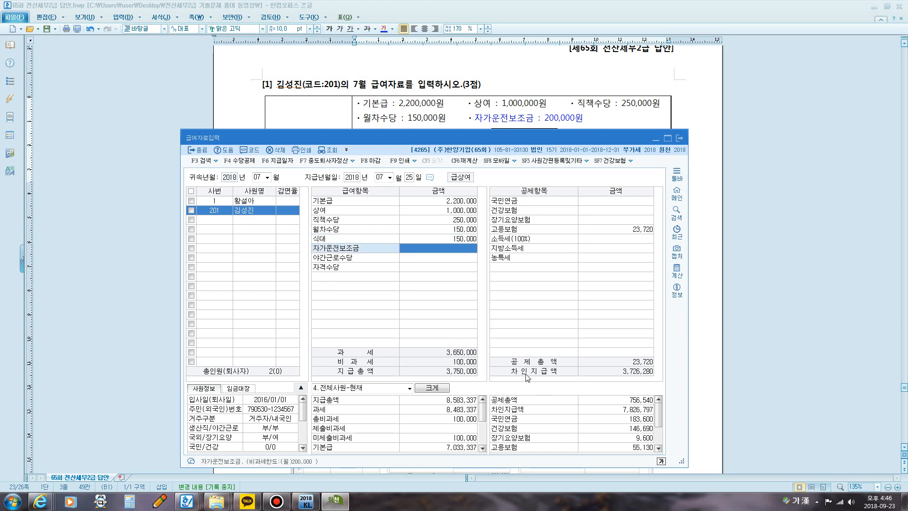
{"action": "left_click", "coordinate": [463, 362]}
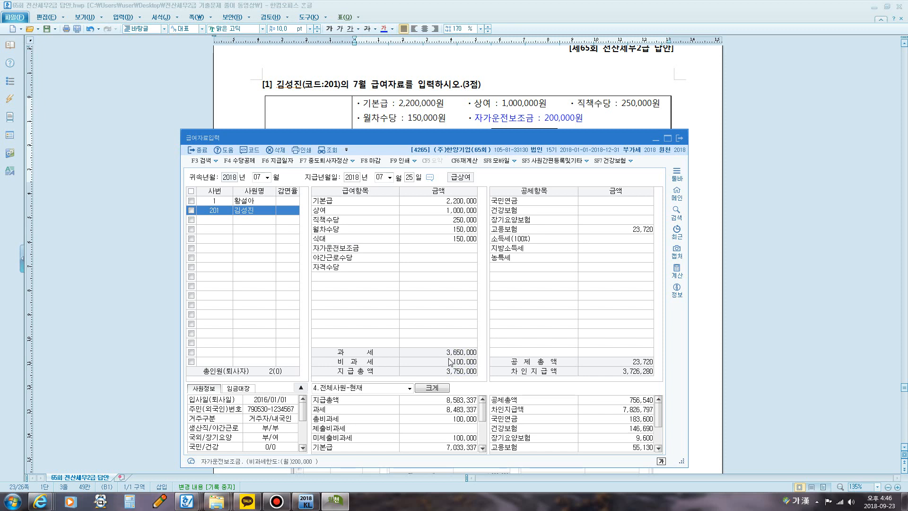
{"action": "left_click", "coordinate": [458, 248]}
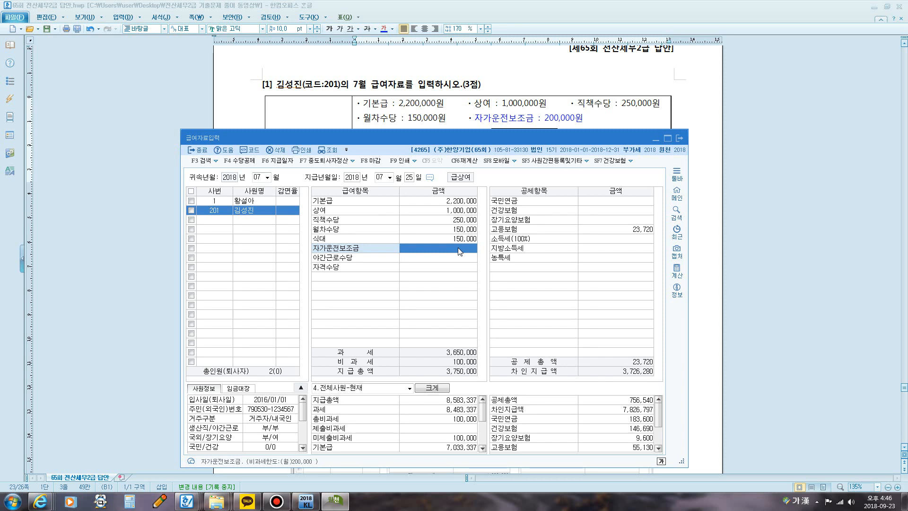
Step: Enter 자가운전보조금 200,000 for employee 201
{"action": "type", "text": "200"}
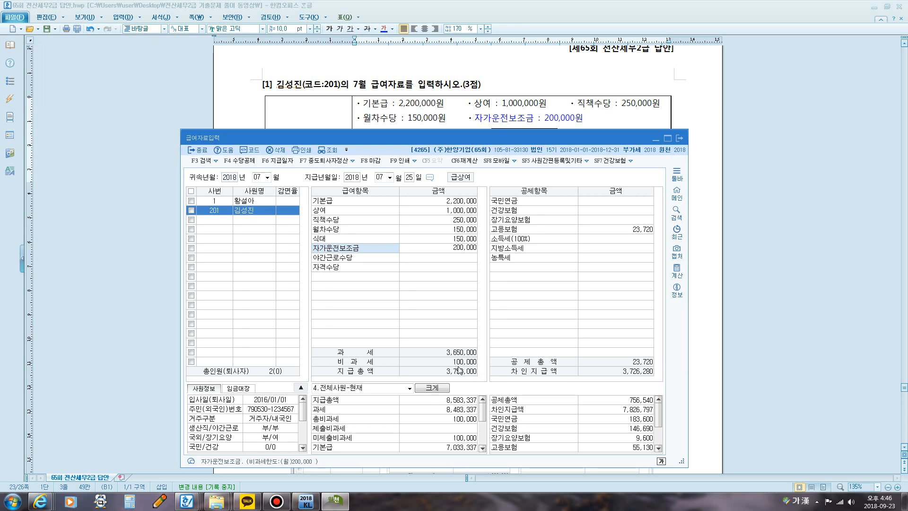
{"action": "key", "text": "Return"}
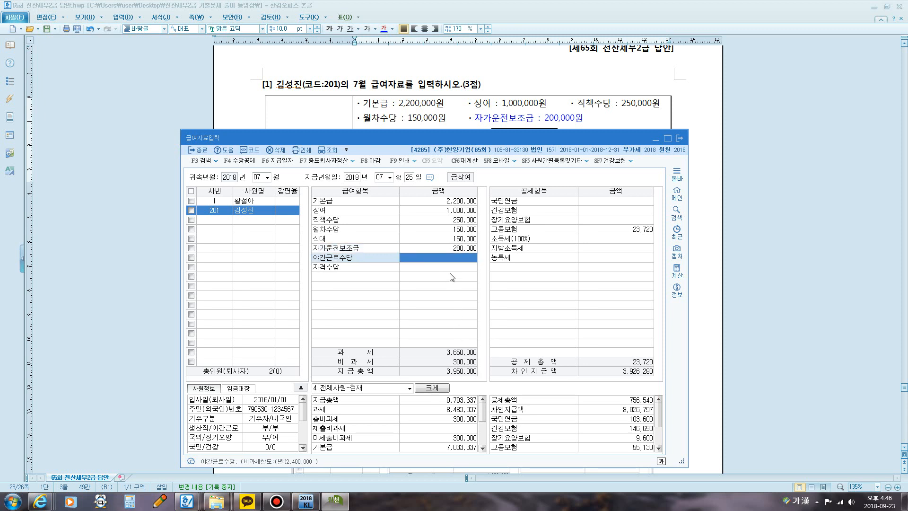
Step: Try 300,000 as employee 201's 자가운전보조금 to compare the taxable split, and restore the amount to 200,000
{"action": "left_click", "coordinate": [455, 249]}
{"action": "type", "text": "3"}
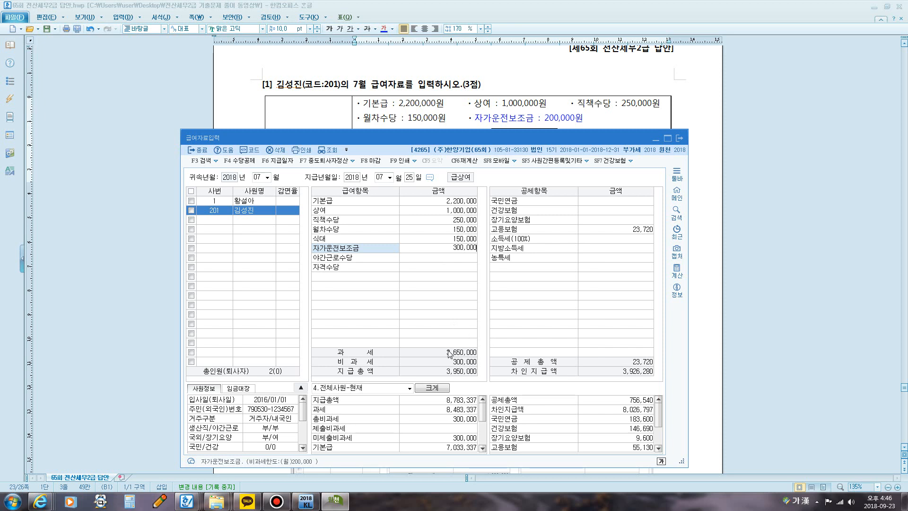
{"action": "key", "text": "Return"}
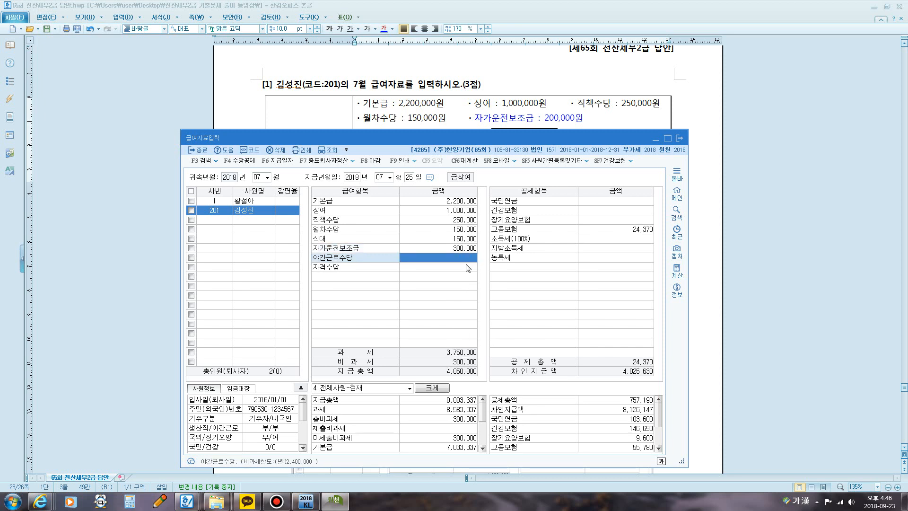
{"action": "left_click", "coordinate": [457, 249]}
{"action": "type", "text": "200000"}
{"action": "key", "text": "Return"}
Step: Enter 자격수당 350,000 for employee 201, moving the payroll window to keep the question's amounts in view
{"action": "left_click_drag", "start_coordinate": [433, 140], "coordinate": [454, 152]}
{"action": "left_click", "coordinate": [461, 282]}
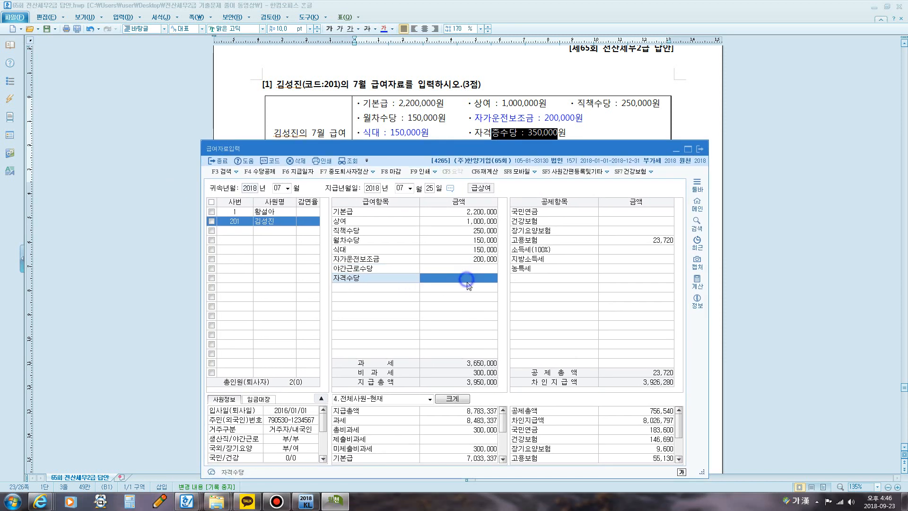
{"action": "type", "text": "3"}
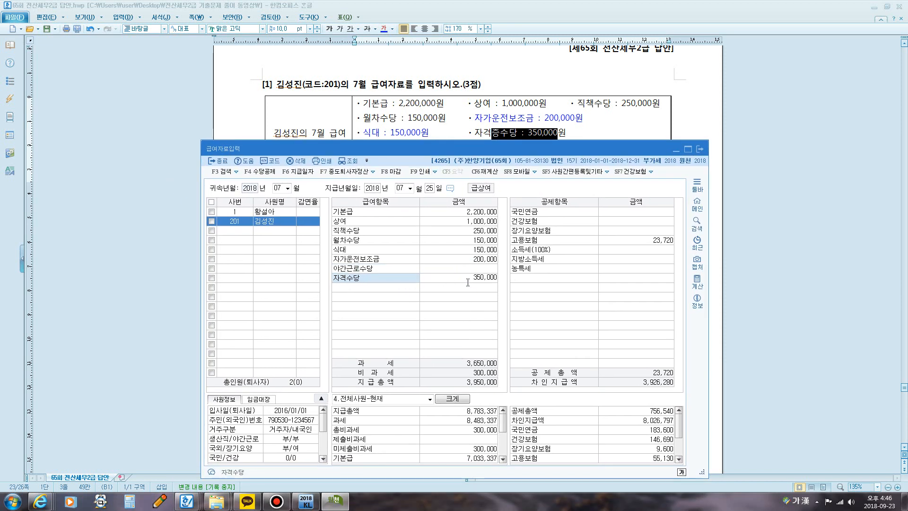
{"action": "type", "text": "50,000"}
{"action": "key", "text": "Return"}
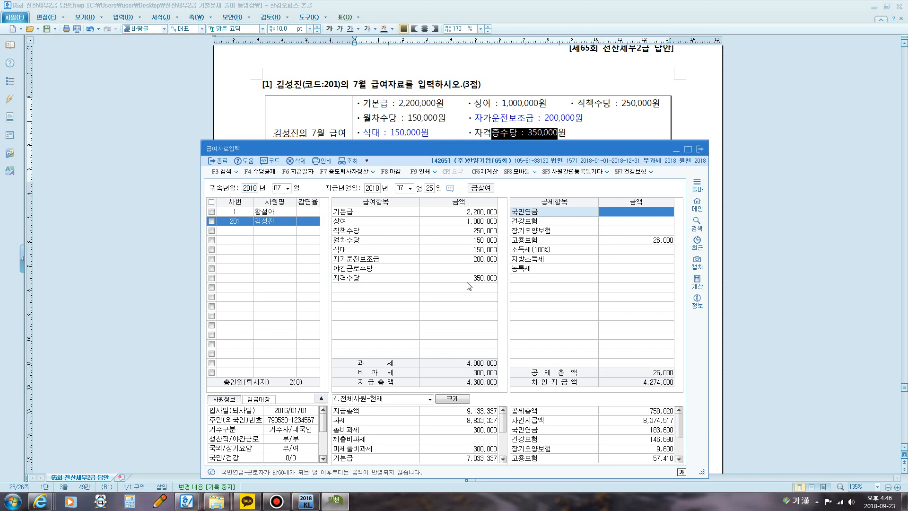
Step: Enter the deductions 국민연금 180,000 and 건강보험 121,400 for employee 201
{"action": "type", "text": "180"}
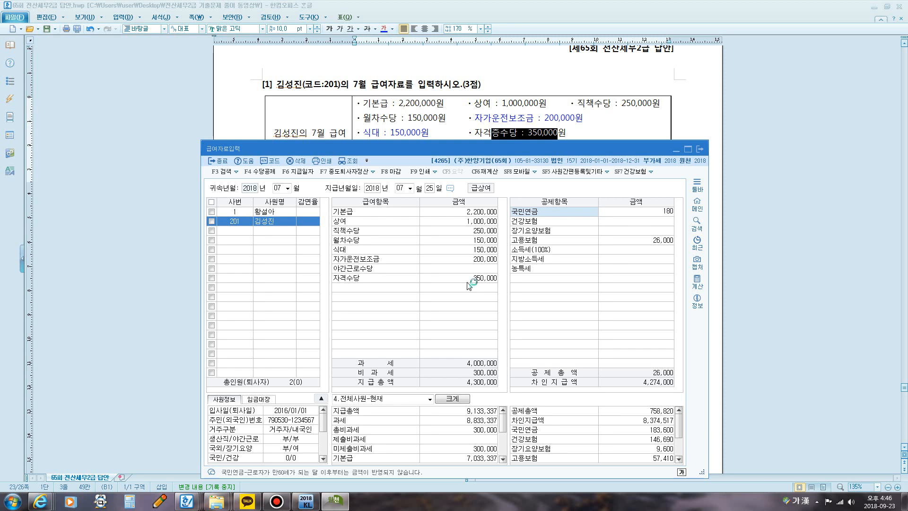
{"action": "type", "text": ",000"}
{"action": "key", "text": "Return"}
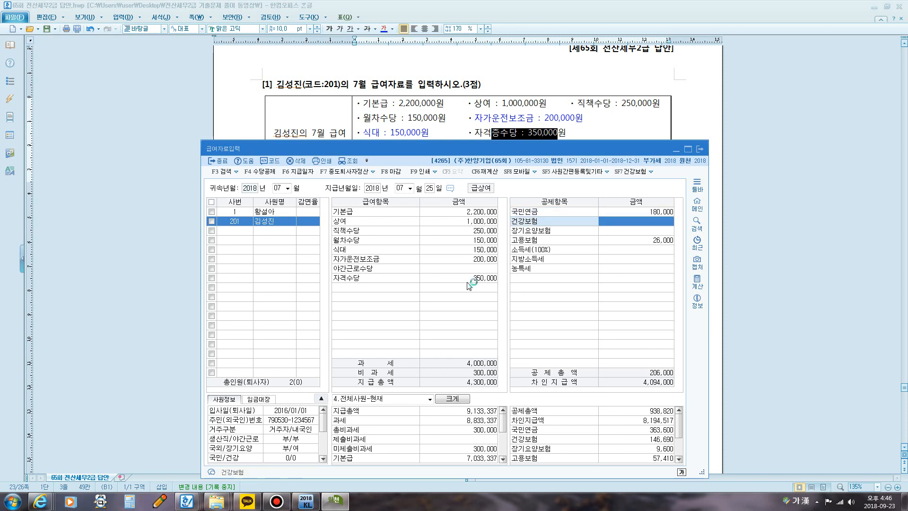
{"action": "left_click_drag", "start_coordinate": [426, 149], "coordinate": [409, 193]}
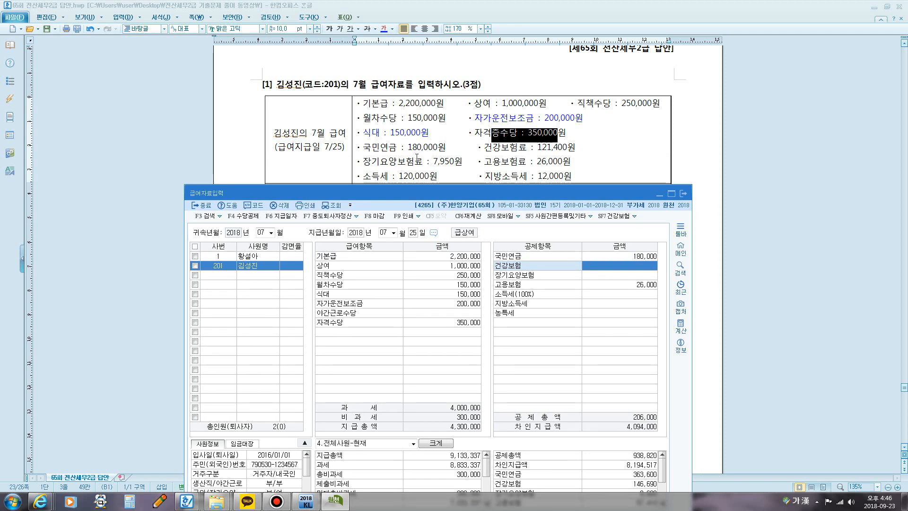
{"action": "type", "text": "121400"}
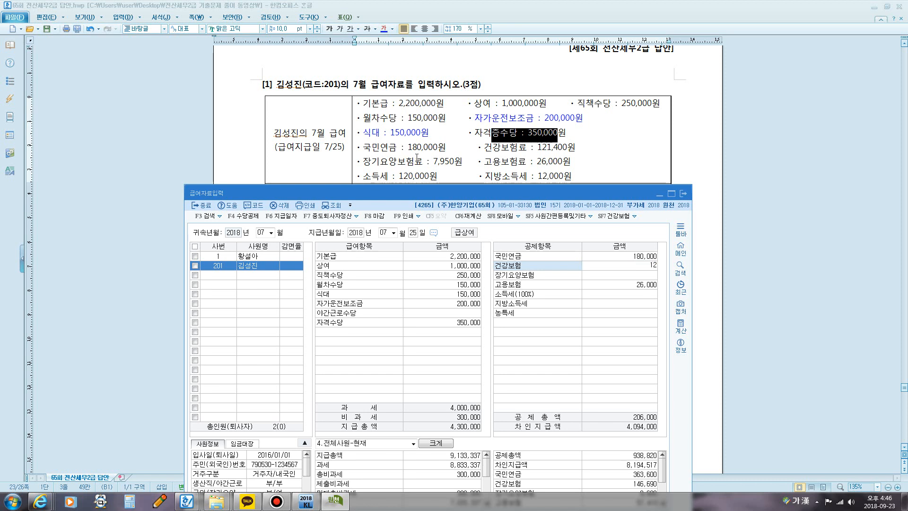
{"action": "key", "text": "Return"}
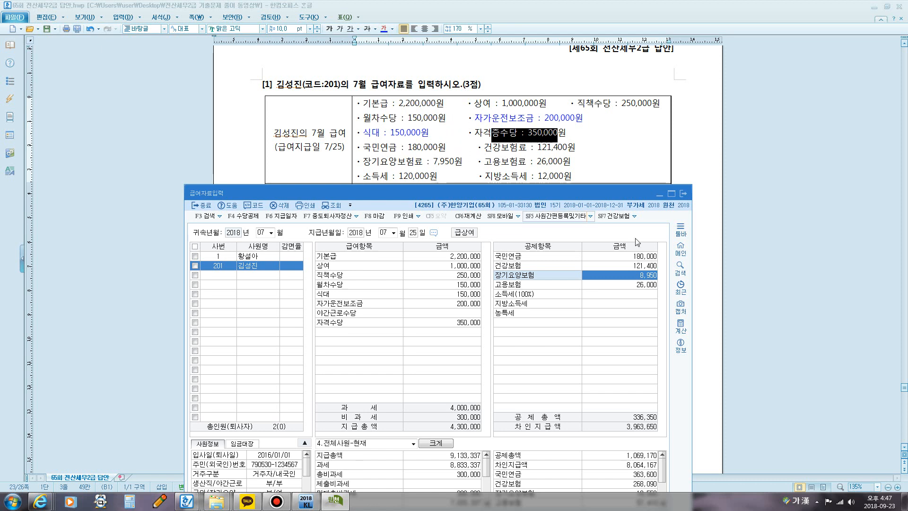
Step: Enter 소득세 120,000 for employee 201, accept the filled-in 고용보험 and 지방소득세 amounts, and close 급여자료입력
{"action": "left_click", "coordinate": [651, 286]}
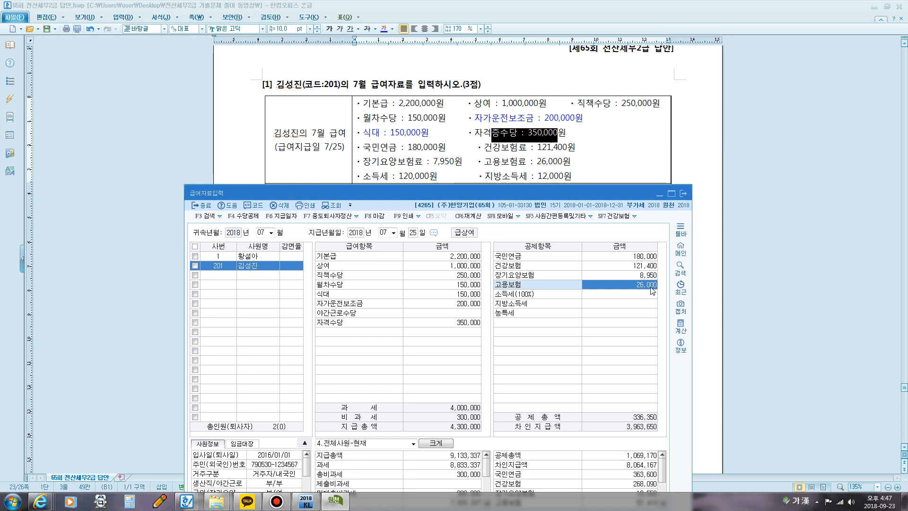
{"action": "key", "text": "Return"}
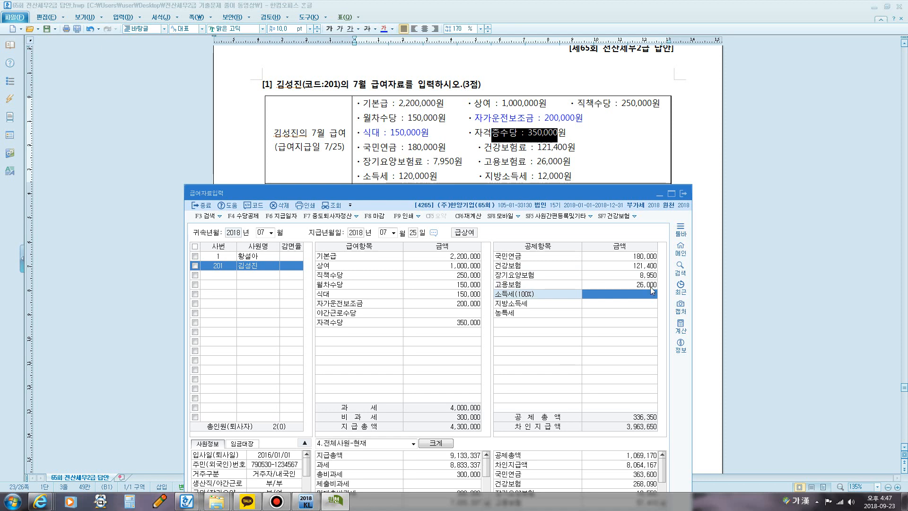
{"action": "type", "text": "1200000"}
{"action": "key", "text": "Return"}
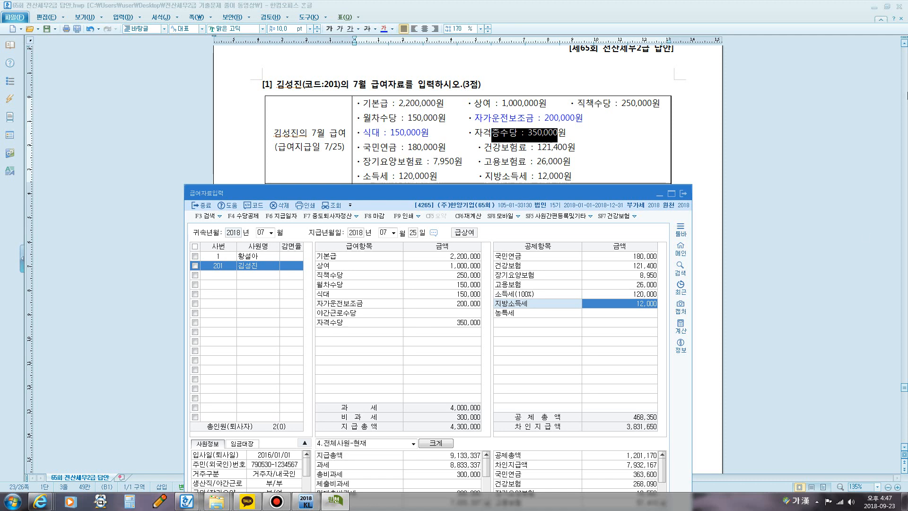
{"action": "key", "text": "Return"}
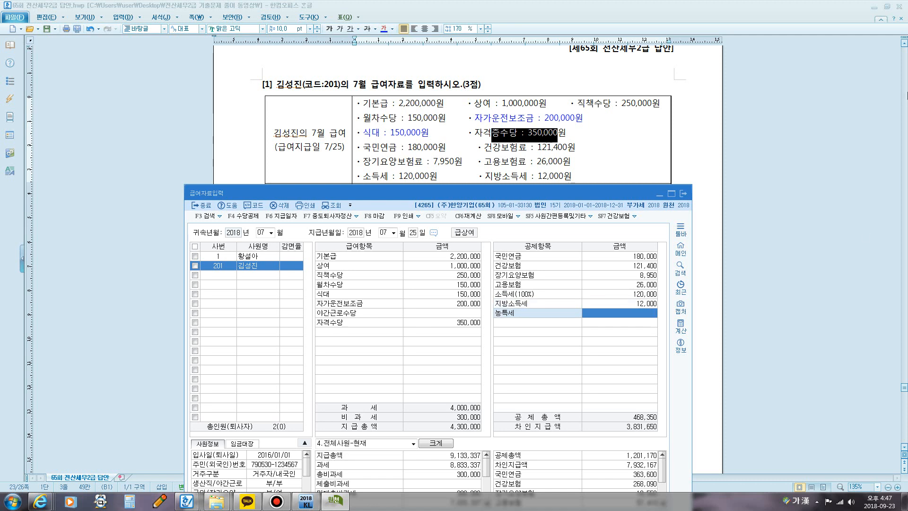
{"action": "key", "text": "Return"}
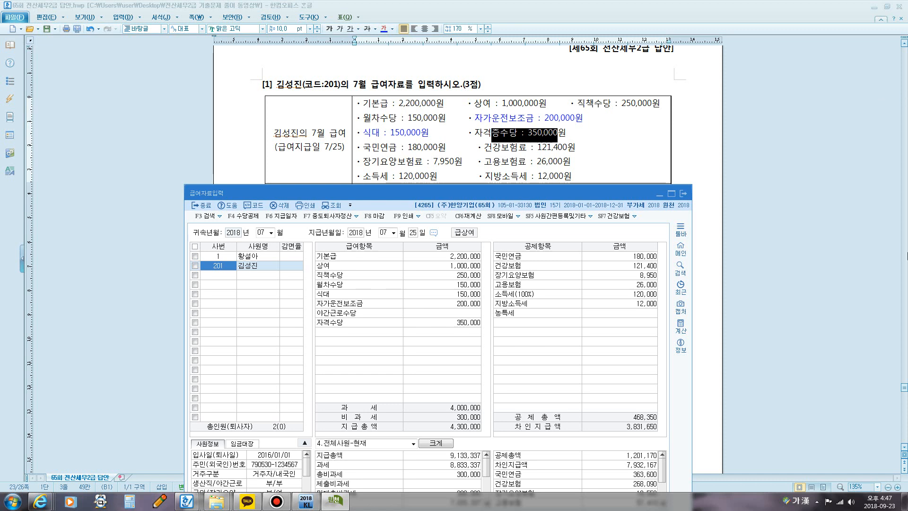
{"action": "left_click", "coordinate": [681, 193]}
Step: Read question [2] in the Hangul document, covering the salary, the required menus and the dependents' income and disability conditions
{"action": "scroll", "coordinate": [629, 275], "scroll_direction": "down", "scroll_amount": 10}
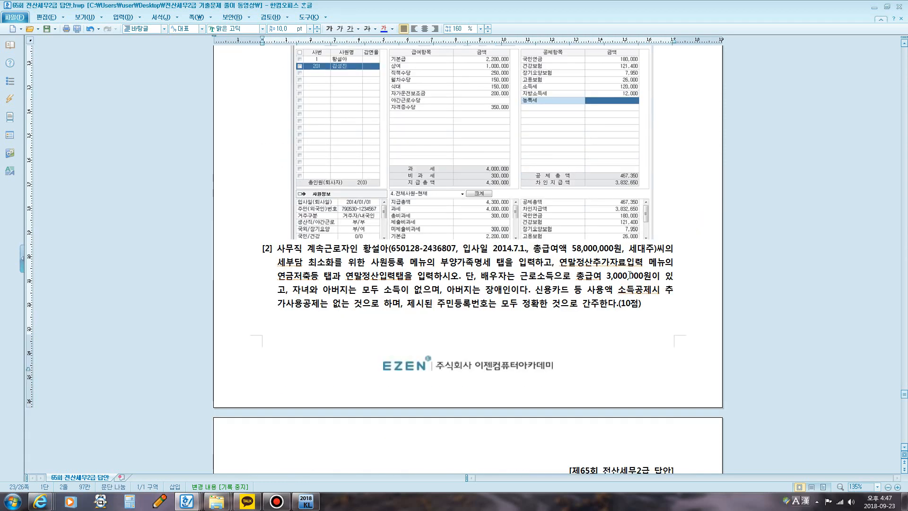
{"action": "scroll", "coordinate": [630, 275], "scroll_direction": "down", "scroll_amount": 5}
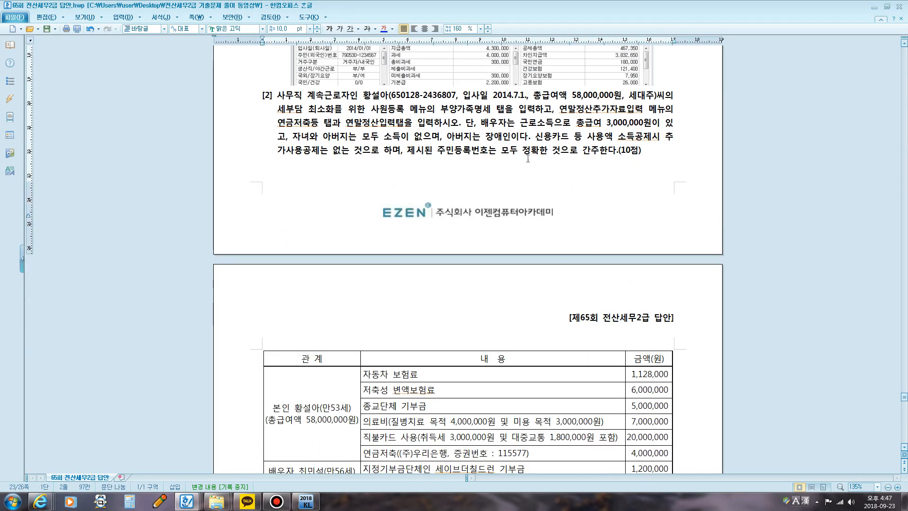
{"action": "left_click_drag", "start_coordinate": [541, 95], "coordinate": [621, 101]}
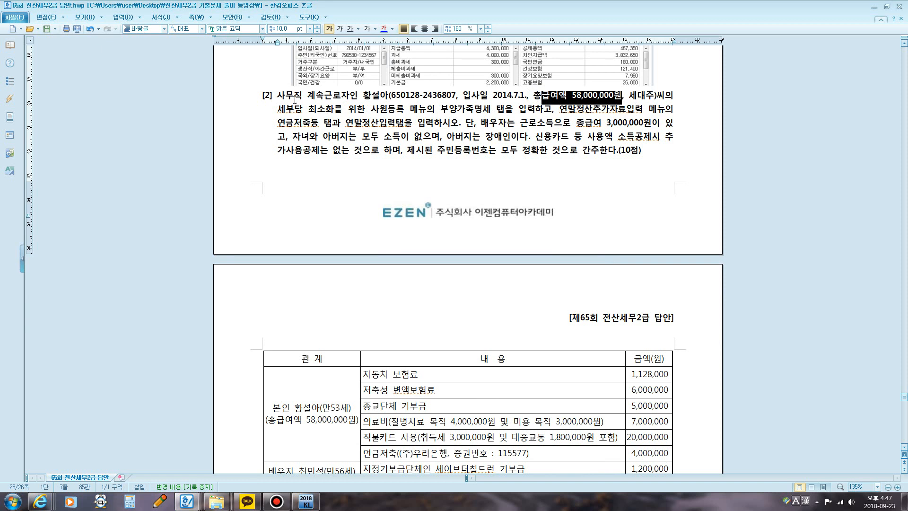
{"action": "left_click_drag", "start_coordinate": [326, 113], "coordinate": [506, 114]}
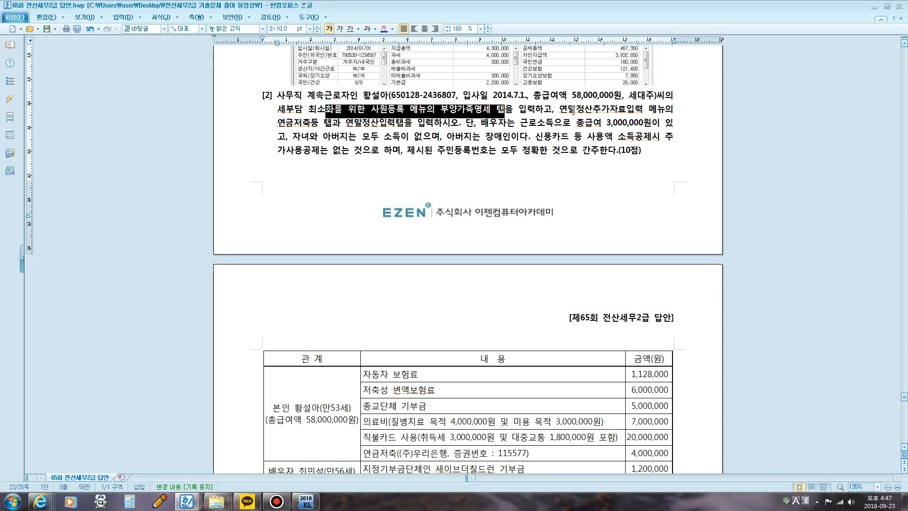
{"action": "left_click_drag", "start_coordinate": [560, 113], "coordinate": [643, 114]}
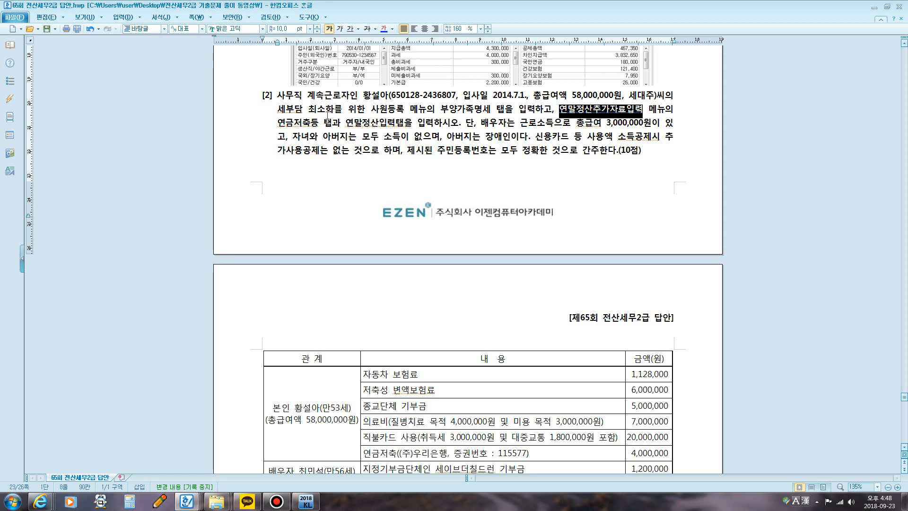
{"action": "left_click_drag", "start_coordinate": [324, 124], "coordinate": [505, 142]}
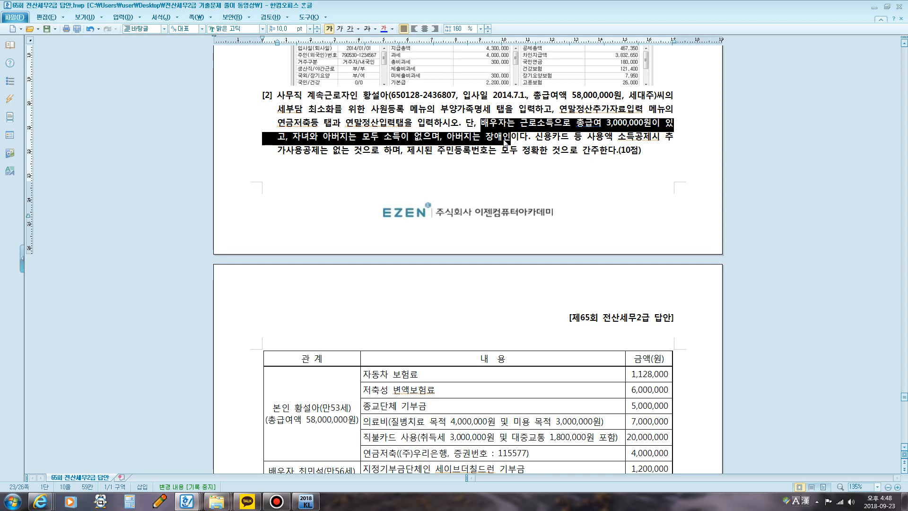
Step: Examine question [2]'s table of family members, their ages and their deductible expenses
{"action": "scroll", "coordinate": [505, 142], "scroll_direction": "down", "scroll_amount": 1}
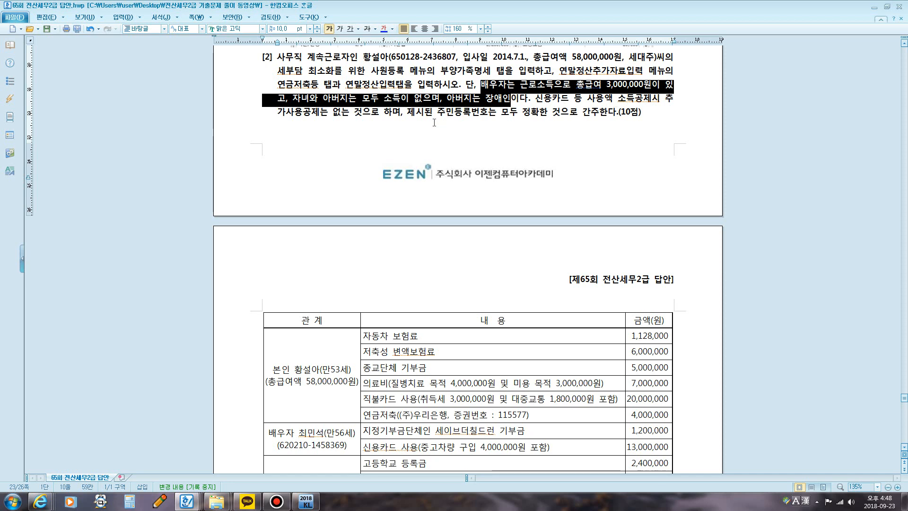
{"action": "scroll", "coordinate": [477, 123], "scroll_direction": "down", "scroll_amount": 6}
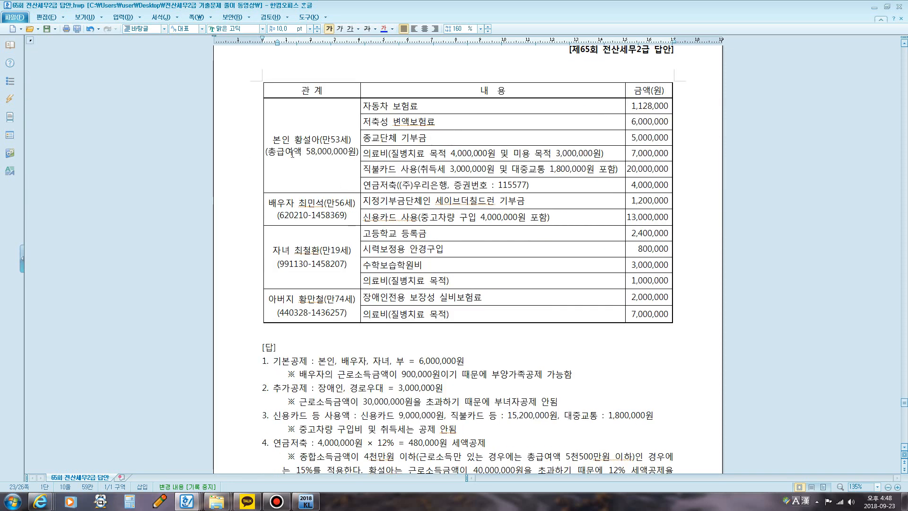
{"action": "left_click_drag", "start_coordinate": [291, 141], "coordinate": [350, 142]}
{"action": "left_click_drag", "start_coordinate": [287, 204], "coordinate": [340, 206]}
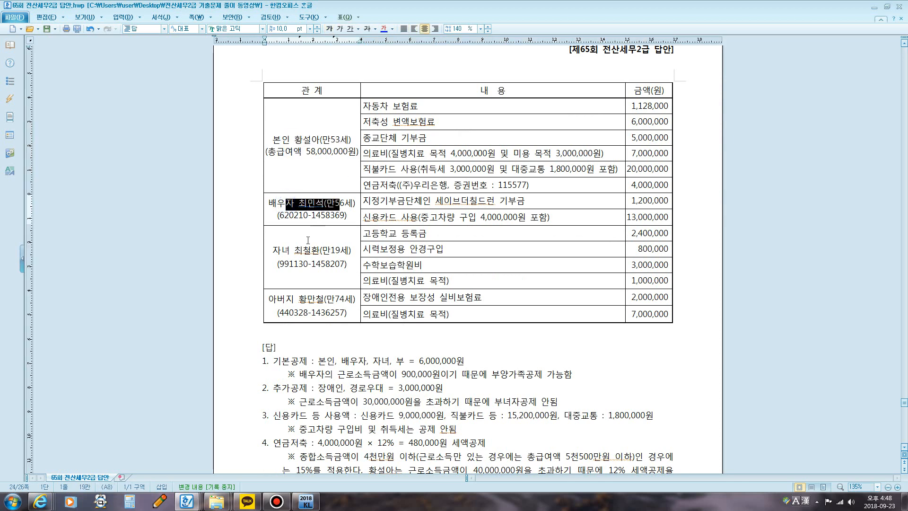
{"action": "left_click_drag", "start_coordinate": [303, 242], "coordinate": [331, 251]}
{"action": "left_click_drag", "start_coordinate": [294, 299], "coordinate": [355, 300]}
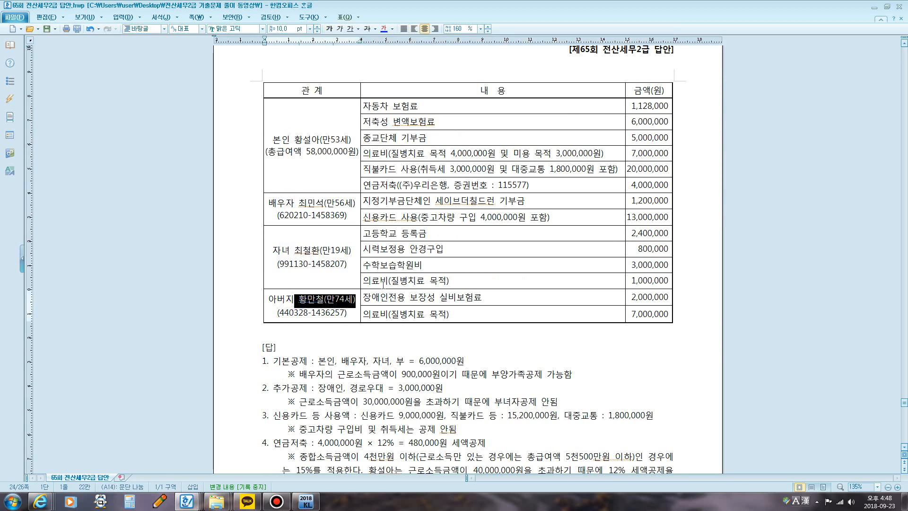
{"action": "scroll", "coordinate": [531, 250], "scroll_direction": "up", "scroll_amount": 8}
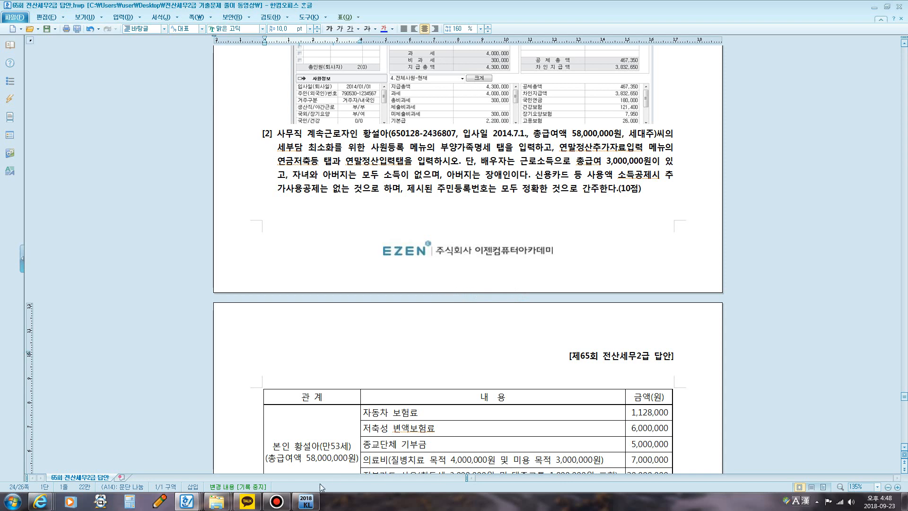
Step: Underline the phrase "사원등록 메뉴의 부양가족명세 탭" in the text of question [2]
{"action": "left_click", "coordinate": [306, 501]}
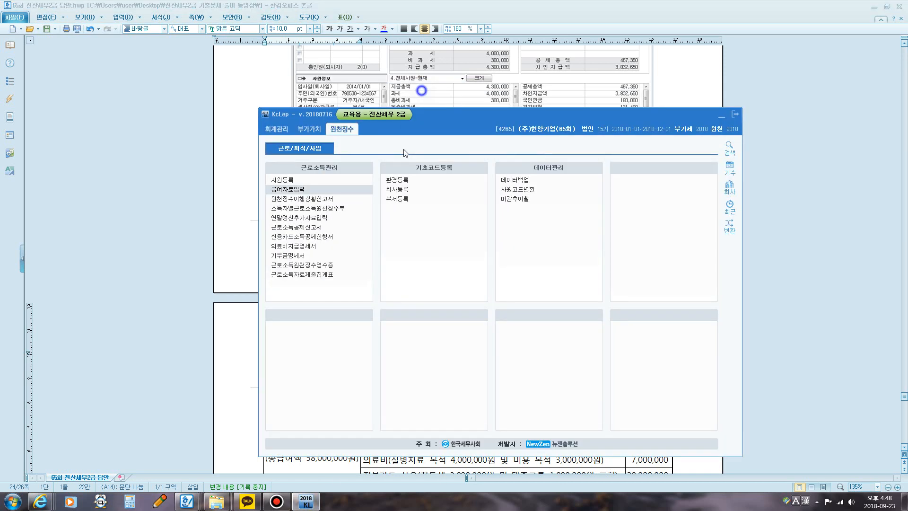
{"action": "left_click_drag", "start_coordinate": [417, 114], "coordinate": [369, 234]}
{"action": "left_click", "coordinate": [379, 147]}
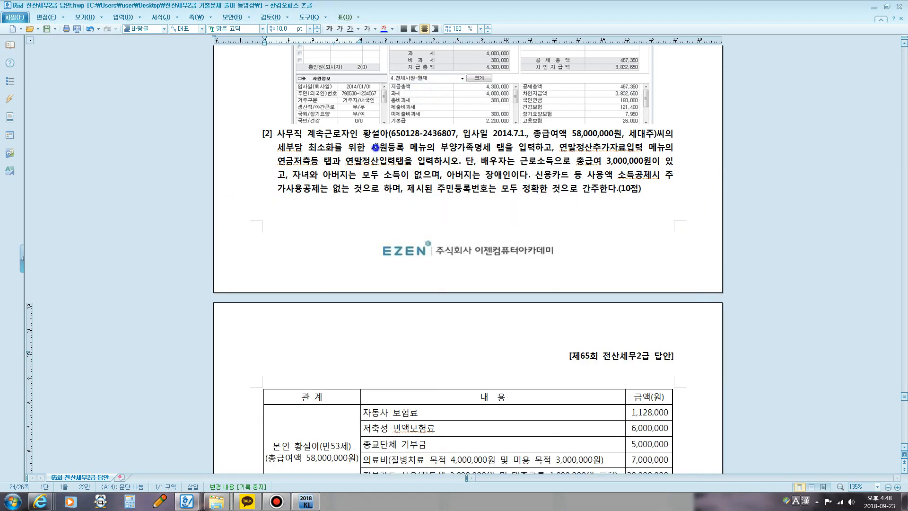
{"action": "left_click_drag", "start_coordinate": [379, 147], "coordinate": [505, 150]}
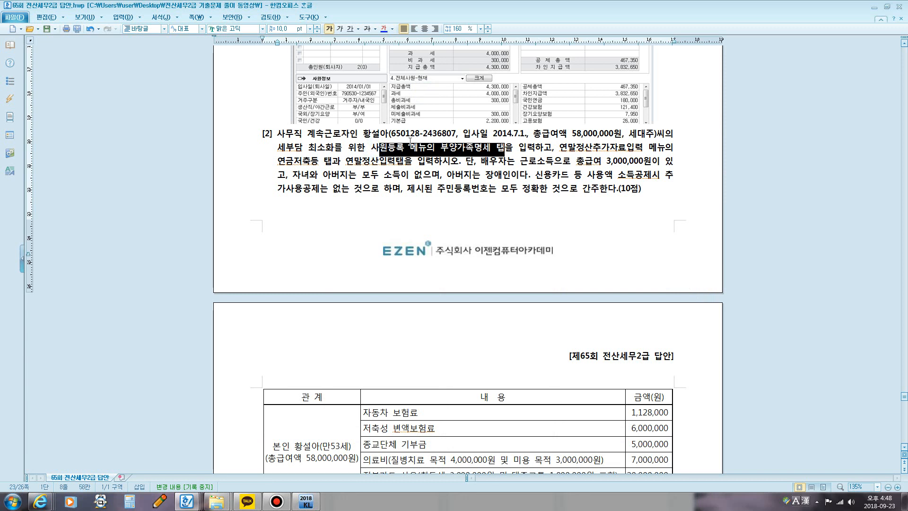
{"action": "left_click", "coordinate": [347, 162]}
{"action": "left_click_drag", "start_coordinate": [371, 147], "coordinate": [501, 148]}
{"action": "left_click", "coordinate": [351, 29]}
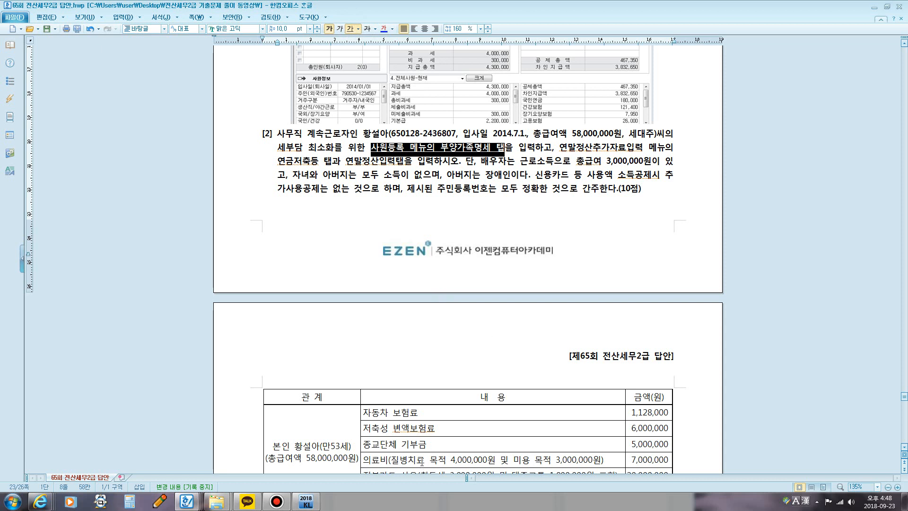
Step: Switch to KcLep, open employee 1's 부양가족명세 in 사원등록, and move the window clear of question [2]'s text
{"action": "left_click", "coordinate": [311, 504]}
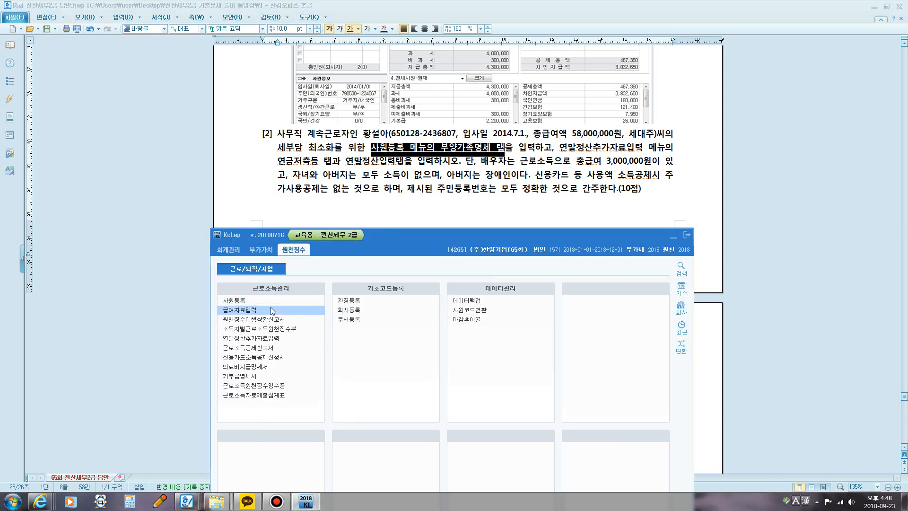
{"action": "left_click", "coordinate": [244, 302]}
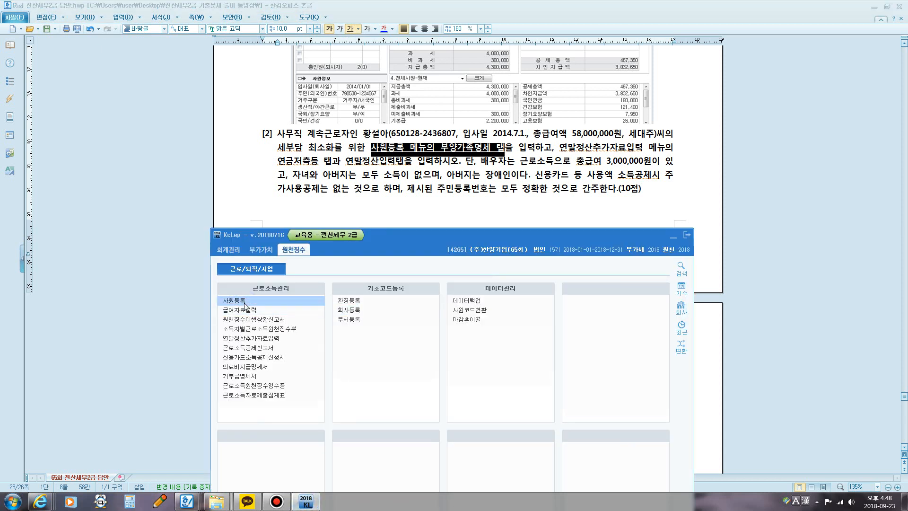
{"action": "left_click", "coordinate": [485, 271]}
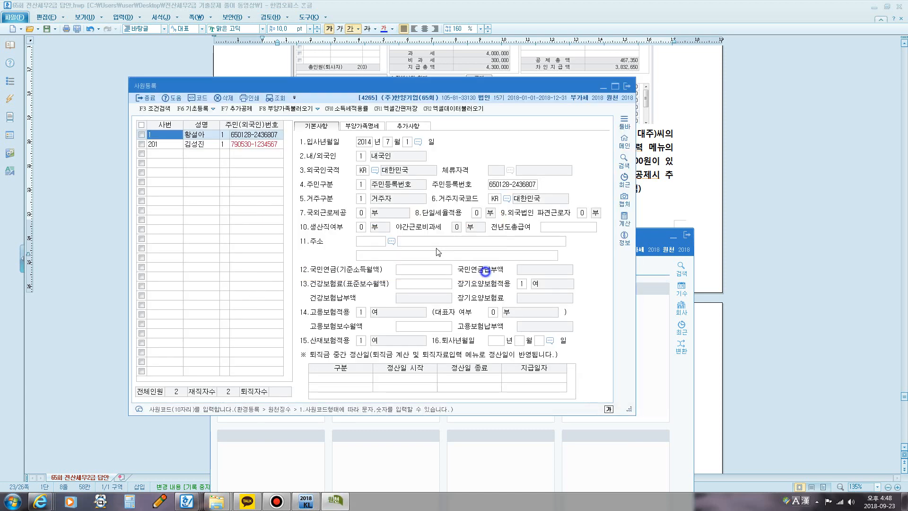
{"action": "left_click", "coordinate": [206, 136]}
{"action": "left_click", "coordinate": [370, 127]}
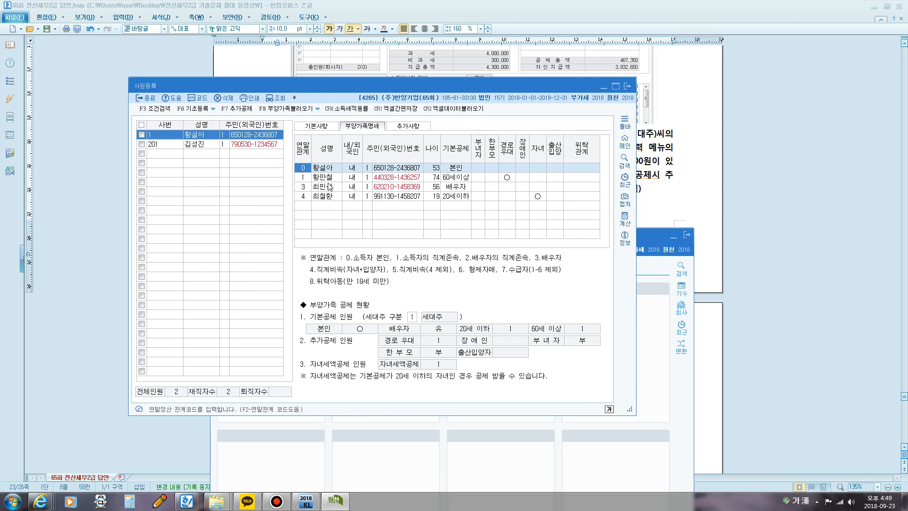
{"action": "left_click", "coordinate": [324, 169]}
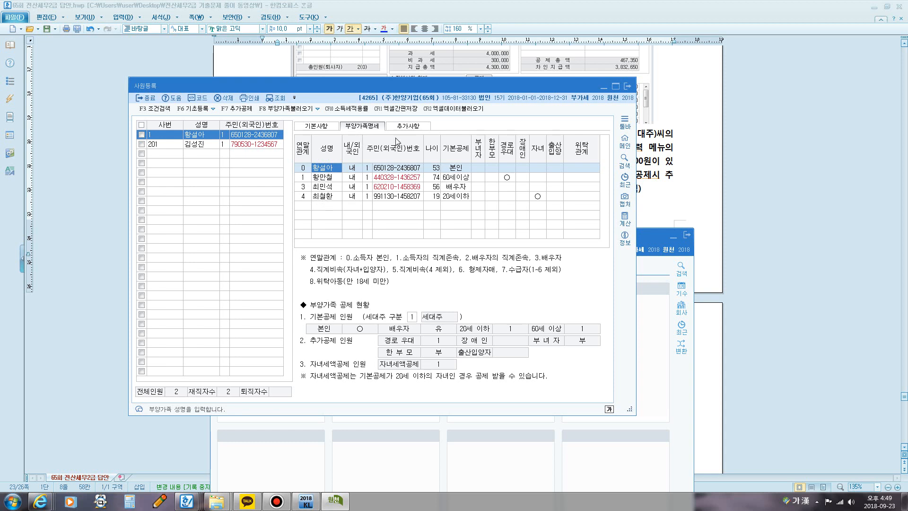
{"action": "left_click_drag", "start_coordinate": [378, 87], "coordinate": [515, 187]}
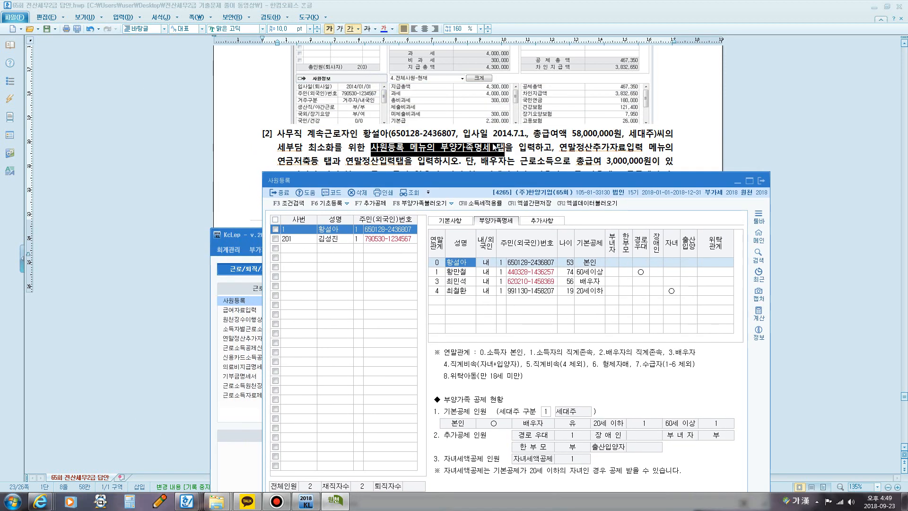
Step: Review the father's age and expenses in question [2]'s family table, along with the dependents' income and disability conditions
{"action": "left_click", "coordinate": [490, 150]}
{"action": "scroll", "coordinate": [480, 156], "scroll_direction": "down", "scroll_amount": 10}
{"action": "scroll", "coordinate": [474, 157], "scroll_direction": "down", "scroll_amount": 2}
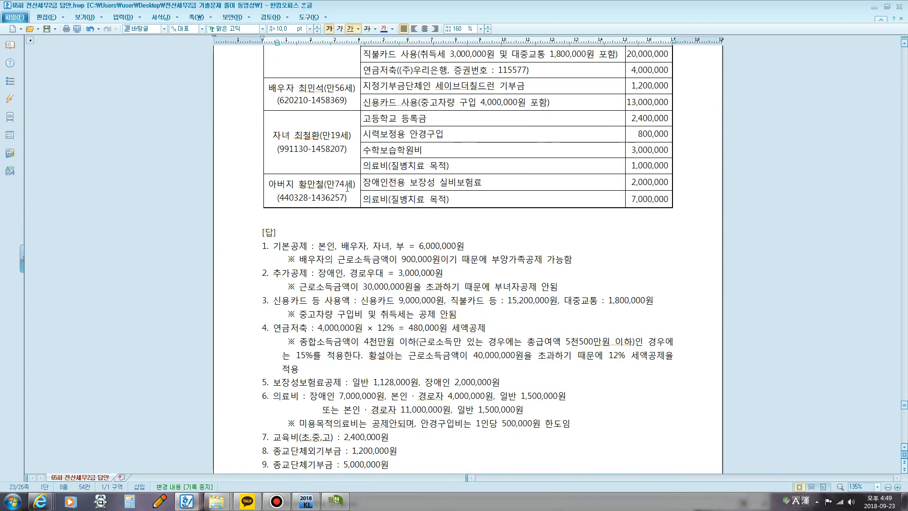
{"action": "left_click_drag", "start_coordinate": [320, 190], "coordinate": [345, 188]}
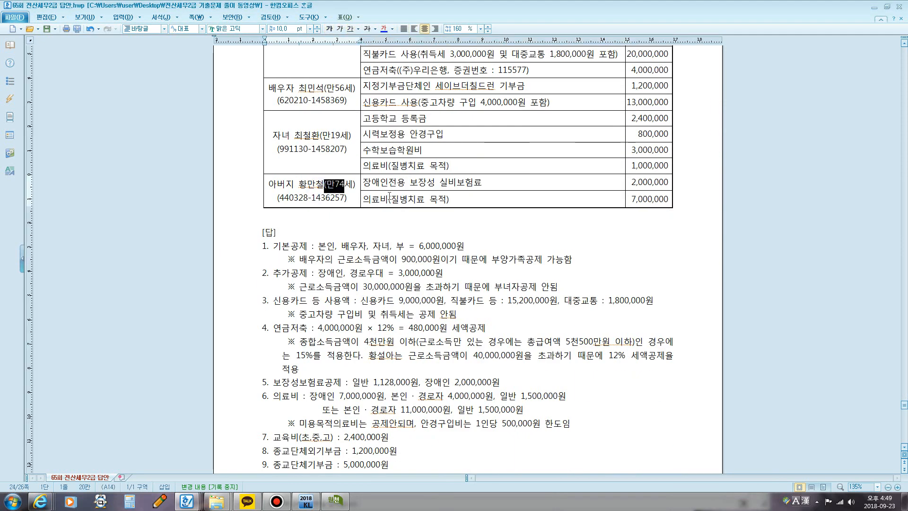
{"action": "left_click_drag", "start_coordinate": [419, 184], "coordinate": [355, 187]}
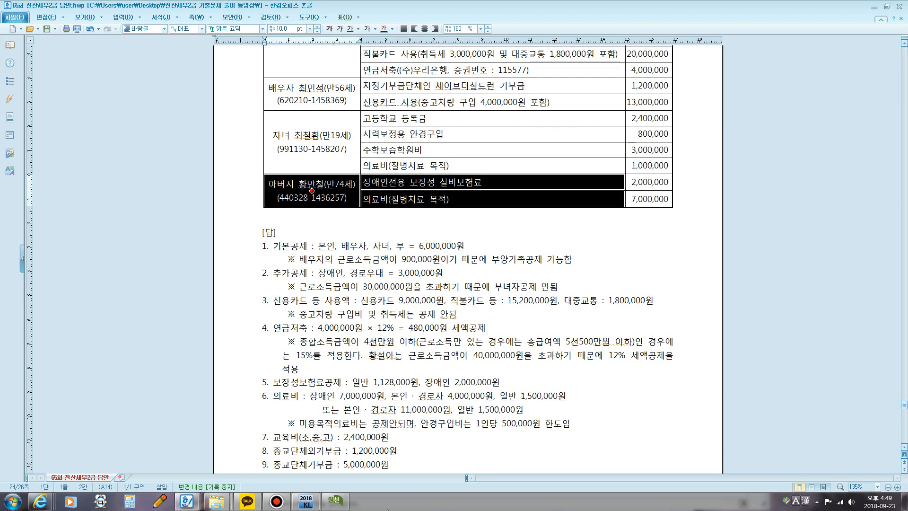
{"action": "left_click", "coordinate": [334, 502]}
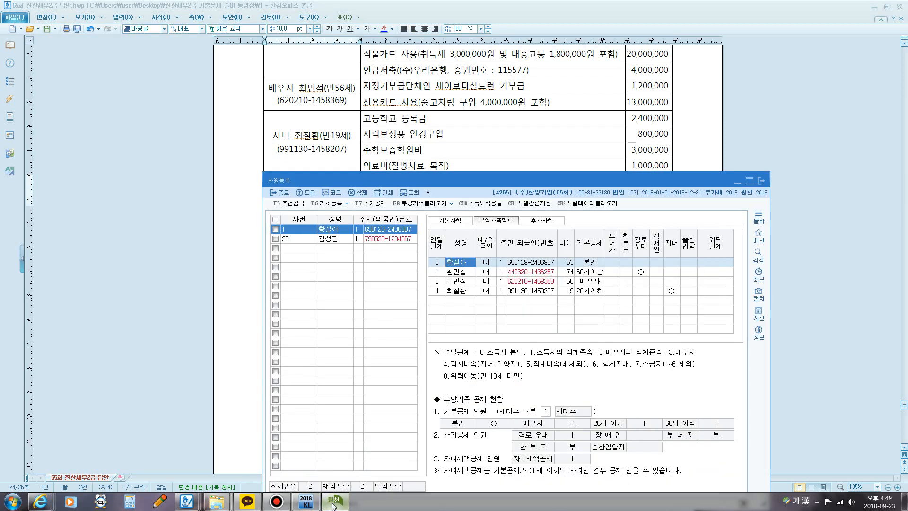
{"action": "left_click", "coordinate": [334, 502]}
{"action": "scroll", "coordinate": [396, 375], "scroll_direction": "up", "scroll_amount": 10}
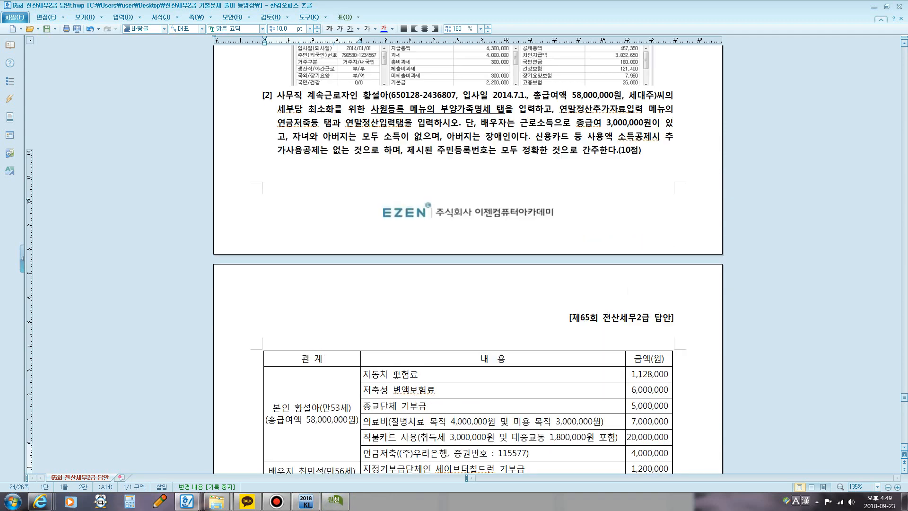
{"action": "scroll", "coordinate": [488, 180], "scroll_direction": "up", "scroll_amount": 2}
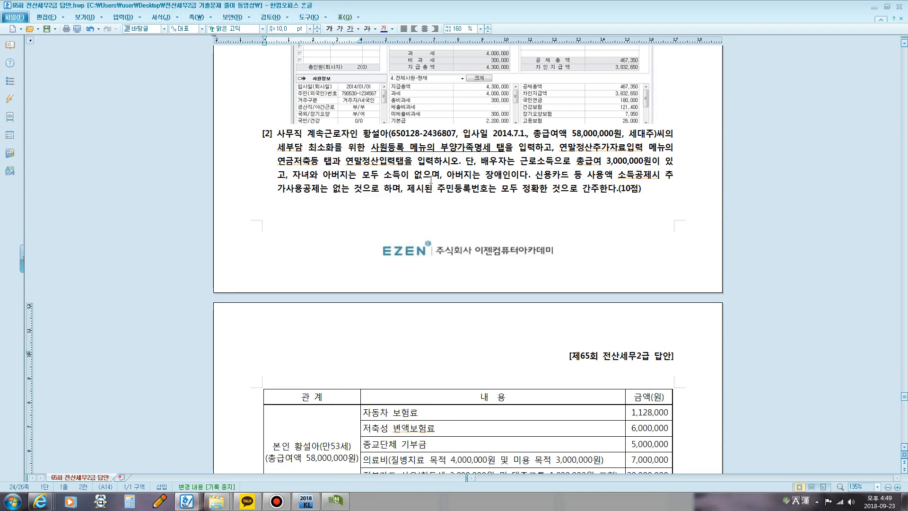
{"action": "scroll", "coordinate": [388, 350], "scroll_direction": "down", "scroll_amount": 12}
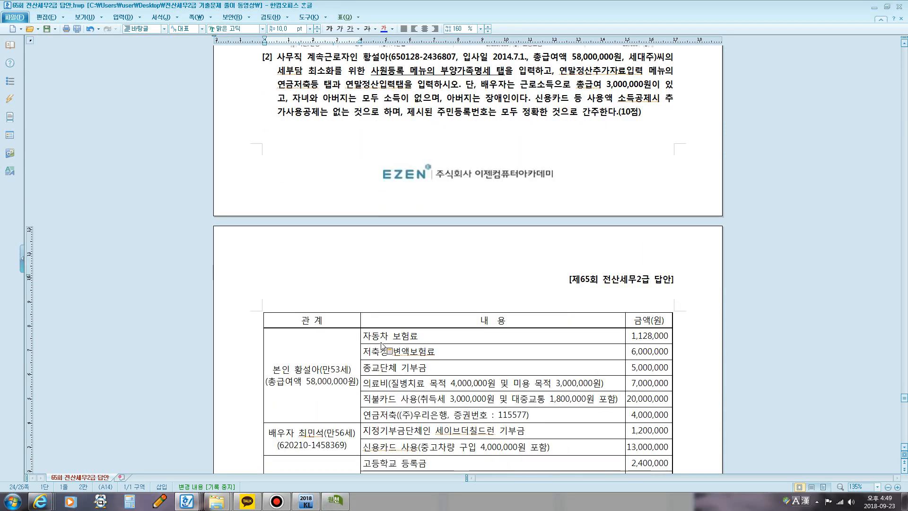
Step: Annotate the area below the 부양가족명세 rows with "연령60세이상 소득금액 100만원이하" using the screen pen's text tool, and clear the annotation
{"action": "left_click", "coordinate": [343, 502]}
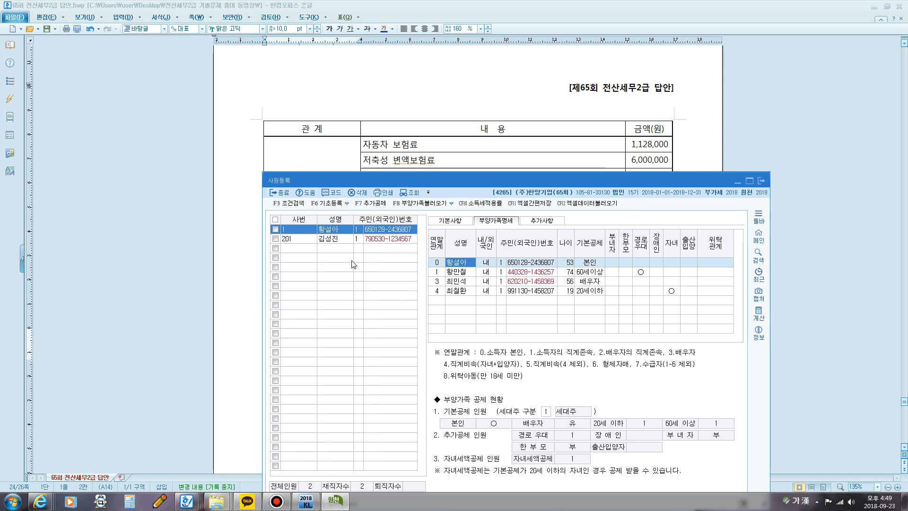
{"action": "key", "text": "F12"}
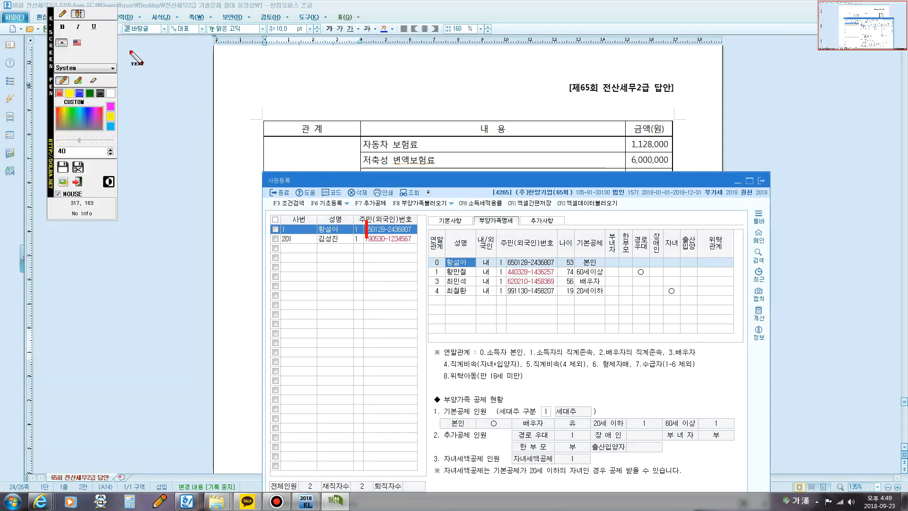
{"action": "left_click", "coordinate": [62, 14]}
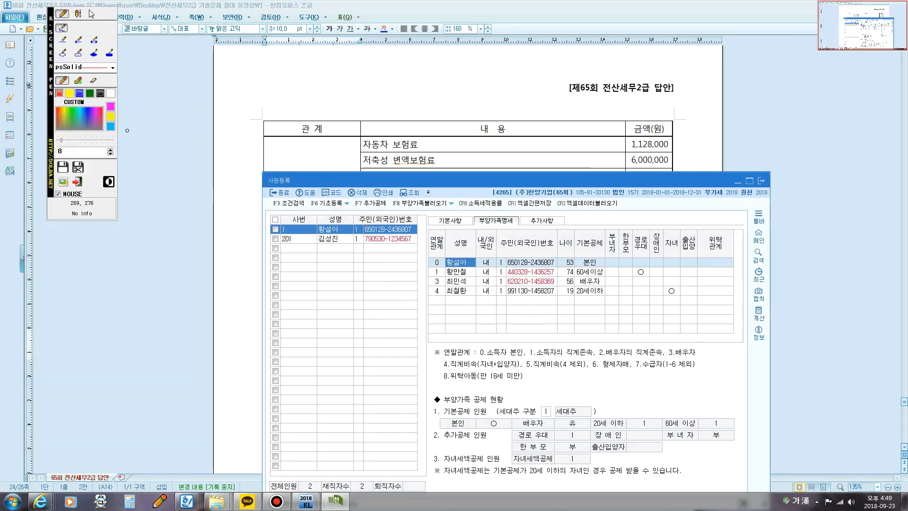
{"action": "left_click", "coordinate": [78, 15]}
{"action": "left_click", "coordinate": [494, 327]}
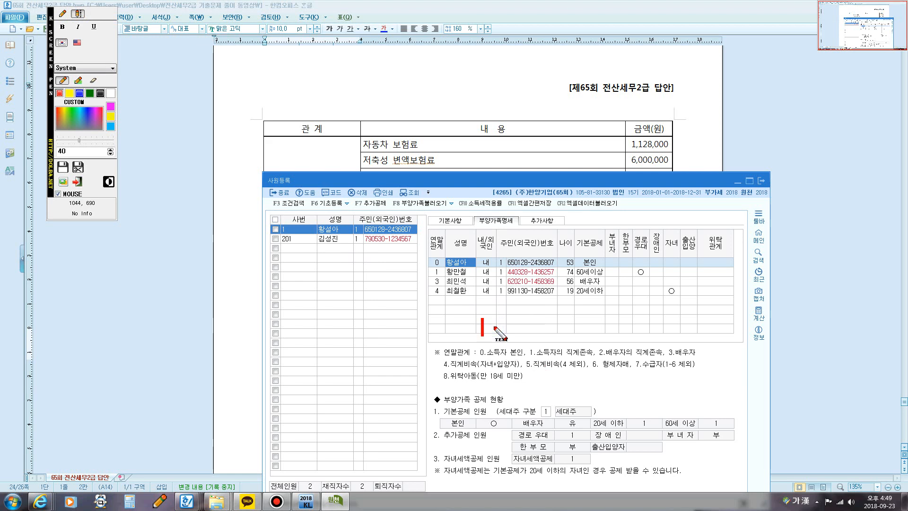
{"action": "type", "text": "연령"}
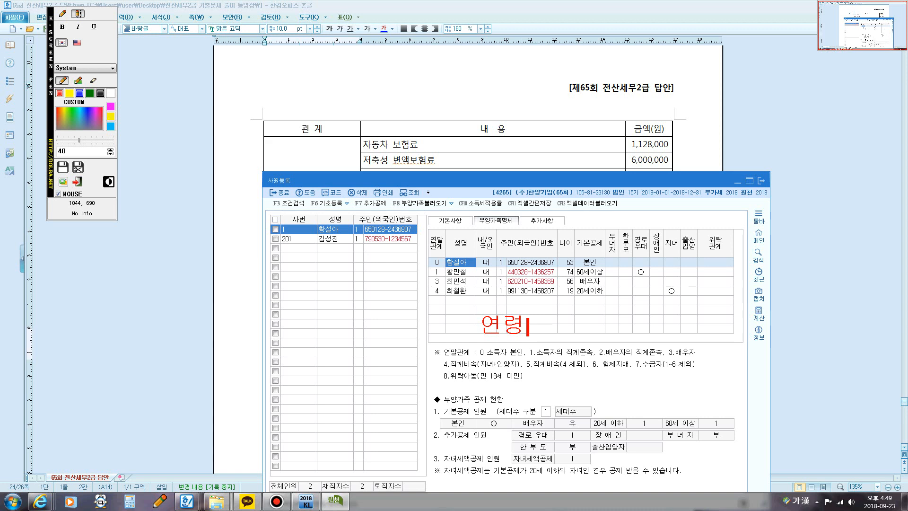
{"action": "type", "text": "ㅐ"}
{"action": "key", "text": "BackSpace"}
{"action": "key", "text": "BackSpace"}
{"action": "key", "text": "BackSpace"}
{"action": "key", "text": "BackSpace"}
{"action": "type", "text": "ㅇㅕㄴㄹㅕㅇ60tp"}
{"action": "key", "text": "BackSpace"}
{"action": "key", "text": "BackSpace"}
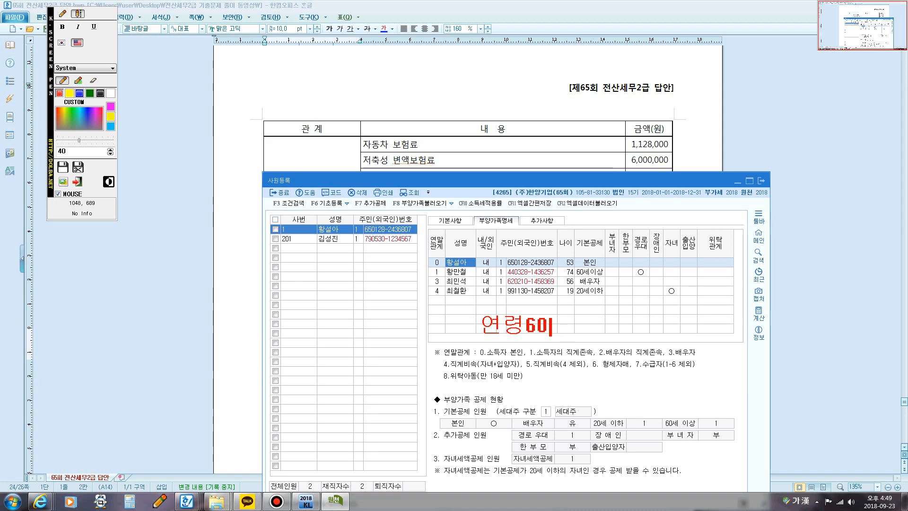
{"action": "key", "text": "Hangul"}
{"action": "type", "text": "ㅅㅔㅇㅣㅅㅏㅇ"}
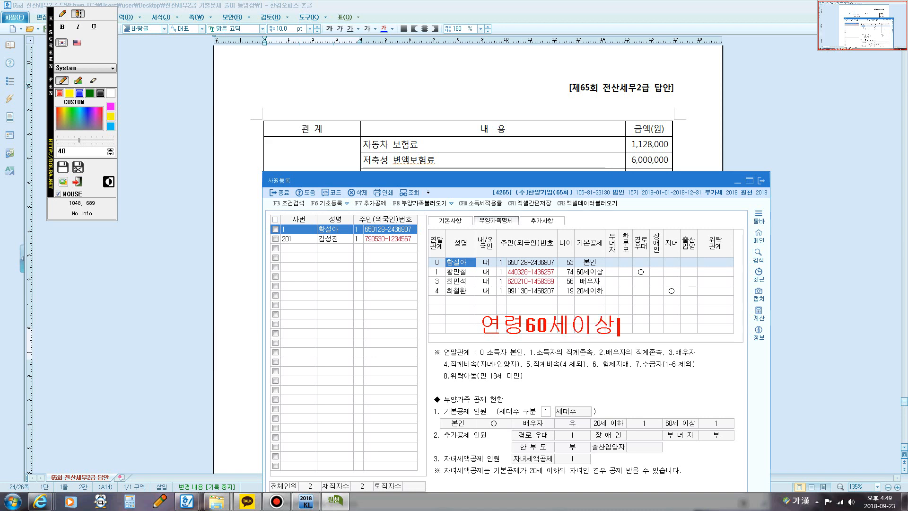
{"action": "type", "text": " ㅅㅗㄷㅡㄱㄱㅡㅁㅇㅐㄱ "}
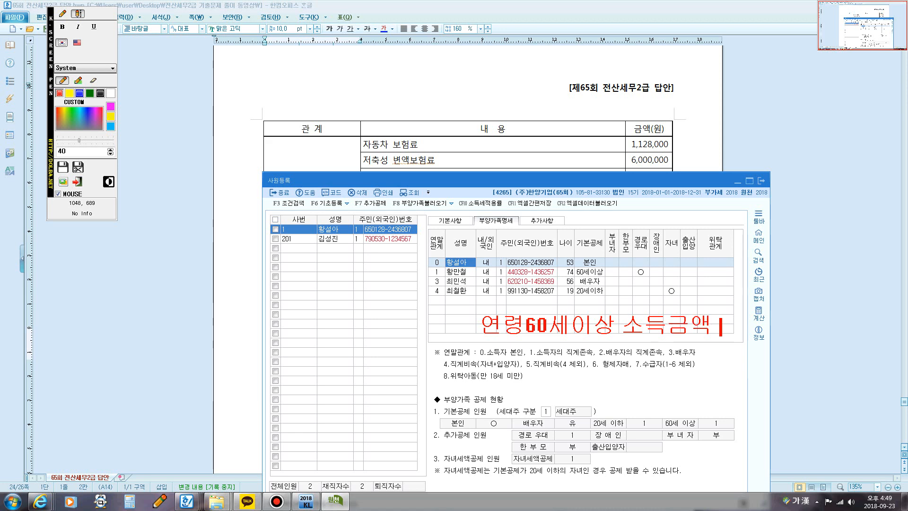
{"action": "type", "text": "100ㅁㅏㄴㅇㅜㅓㄴ"}
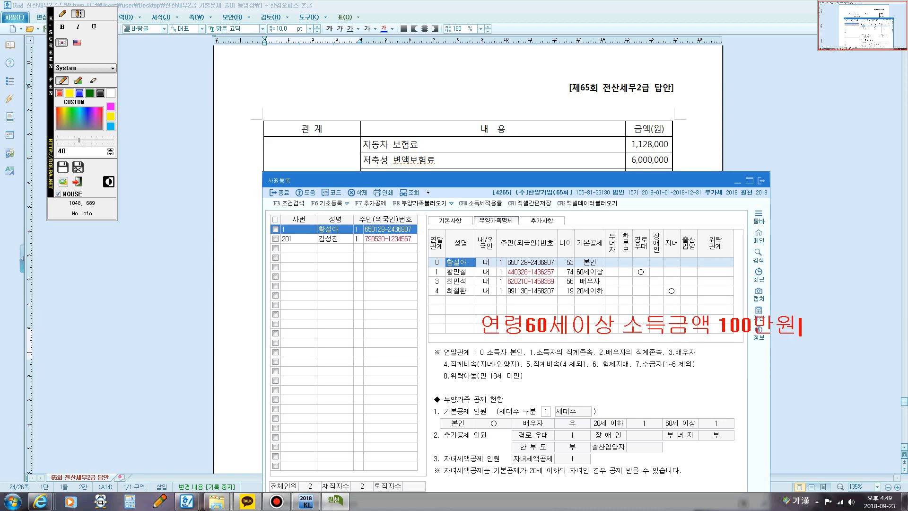
{"action": "type", "text": "ㅇㅣㅎㅏ"}
{"action": "key", "text": "Escape"}
Step: Check the father's entry in the family table and examine the 기본공제, 경로우대 and 장애인 options in his 부양가족명세 row
{"action": "left_click", "coordinate": [462, 158]}
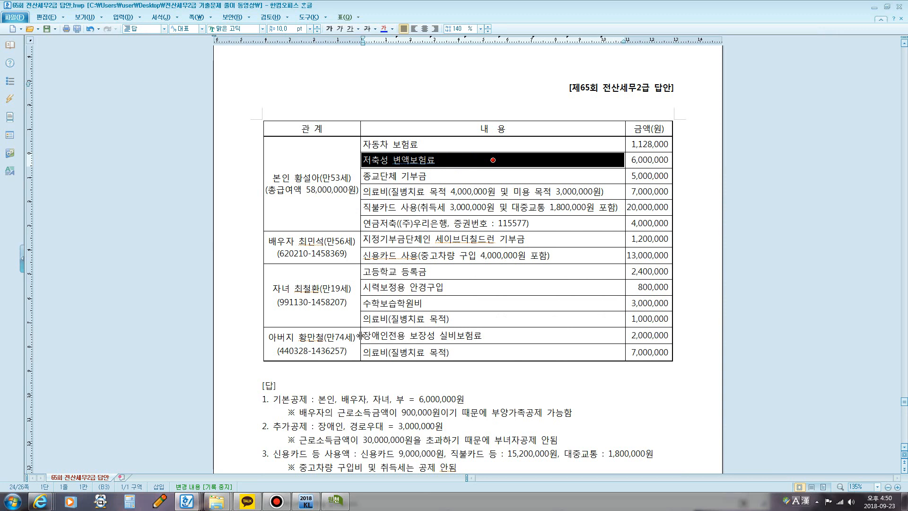
{"action": "left_click", "coordinate": [339, 338]}
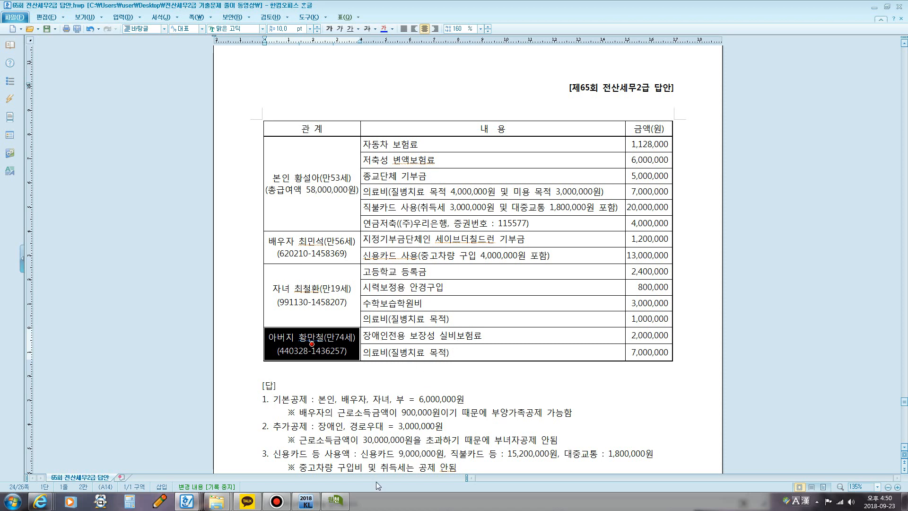
{"action": "left_click", "coordinate": [336, 501]}
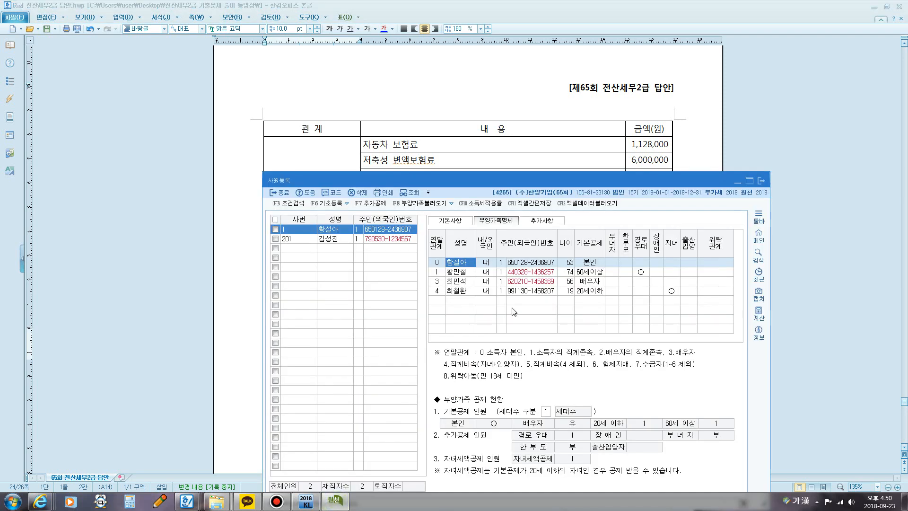
{"action": "left_click", "coordinate": [587, 275]}
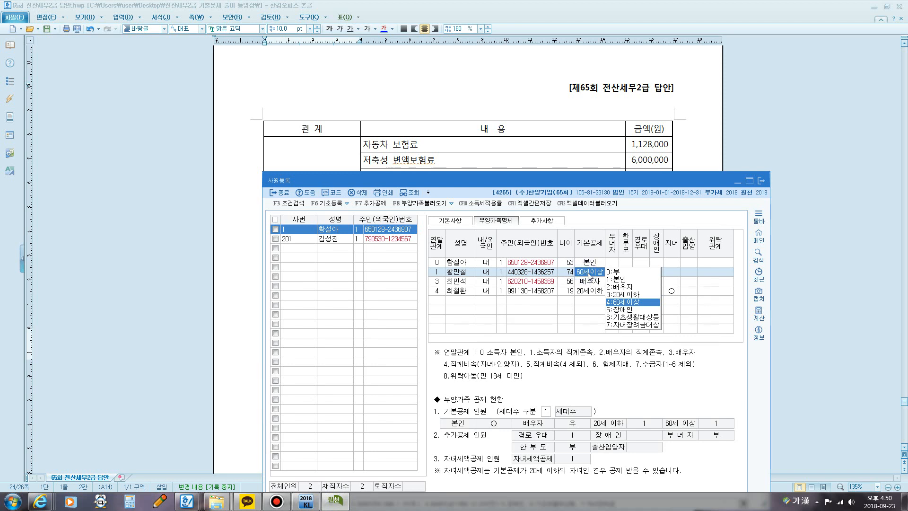
{"action": "key", "text": "Return"}
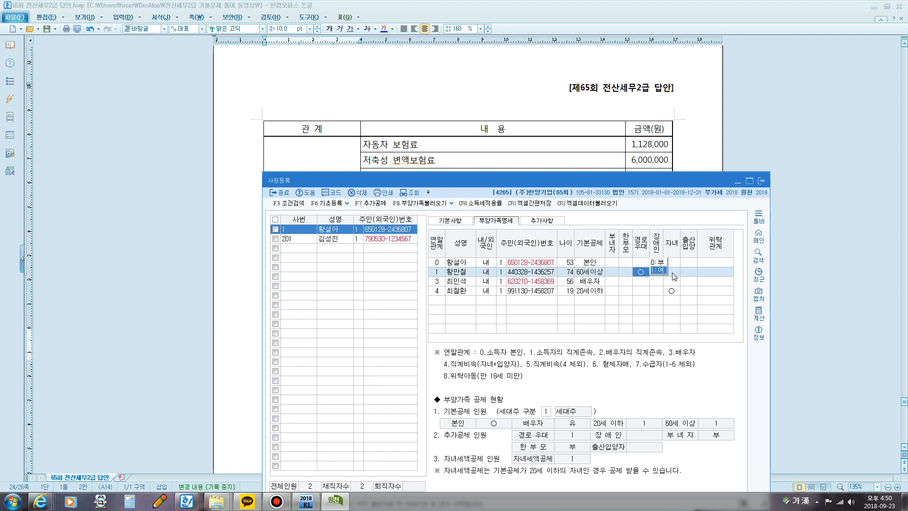
{"action": "left_click", "coordinate": [659, 273]}
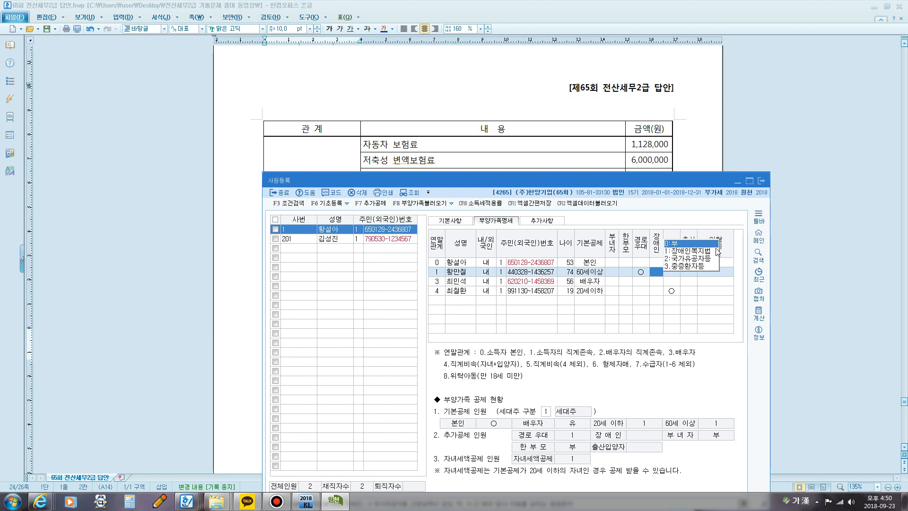
{"action": "key", "text": "Return"}
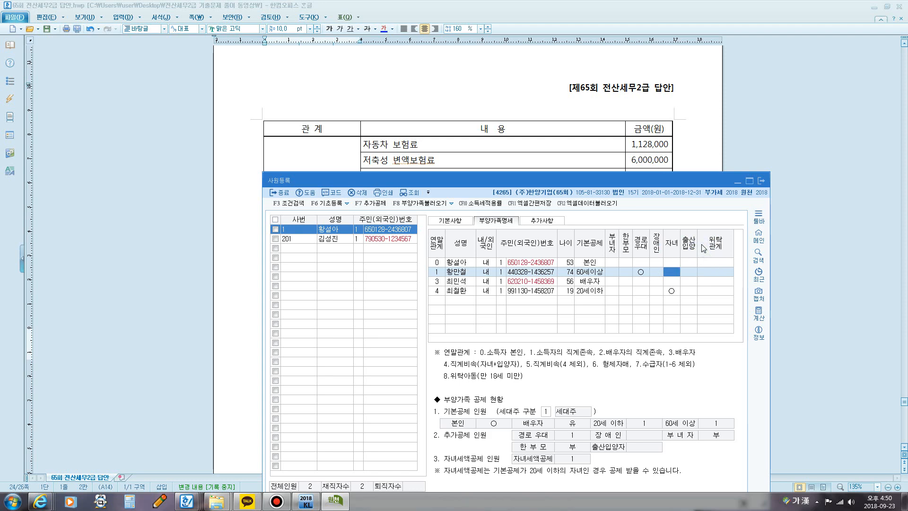
Step: Insert "(장애인복지법)" after "아버지는 장애인" in question [2] of the Hangul document and return to 사원등록
{"action": "left_click", "coordinate": [493, 129]}
{"action": "scroll", "coordinate": [459, 200], "scroll_direction": "up", "scroll_amount": 5}
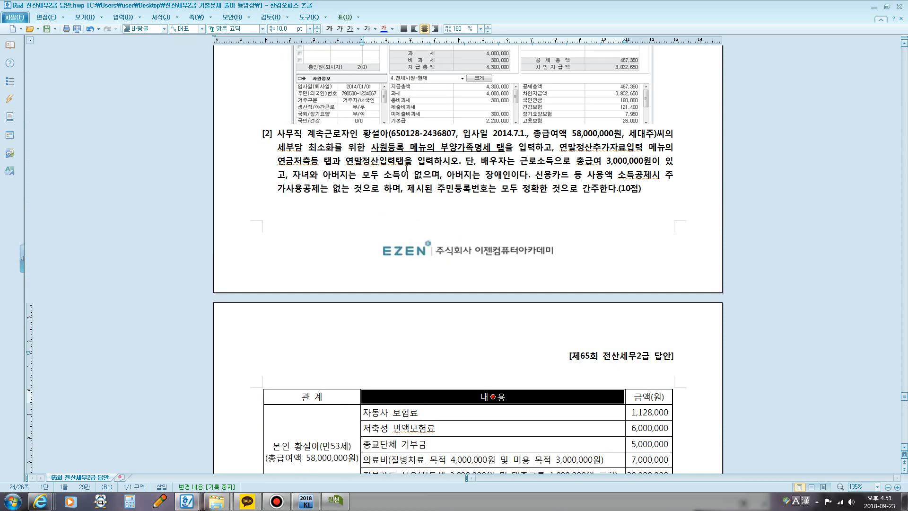
{"action": "left_click", "coordinate": [514, 174]}
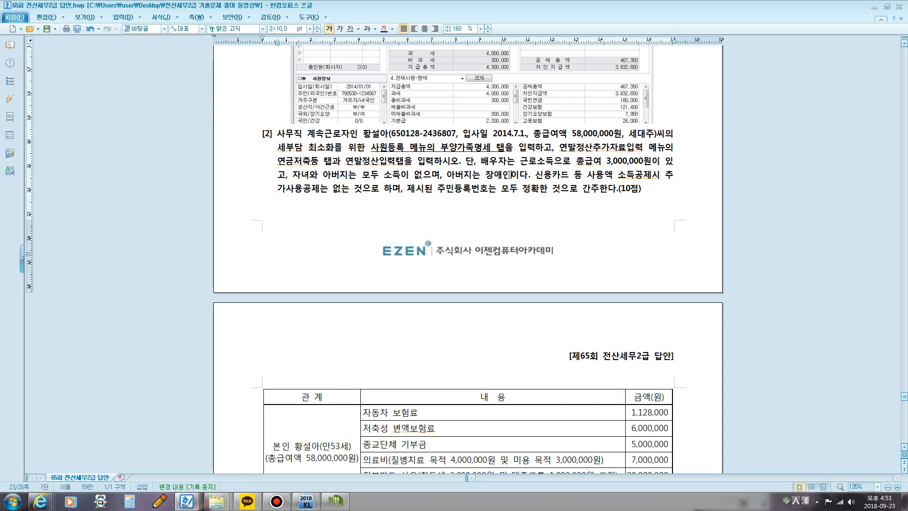
{"action": "type", "text": "(장애"}
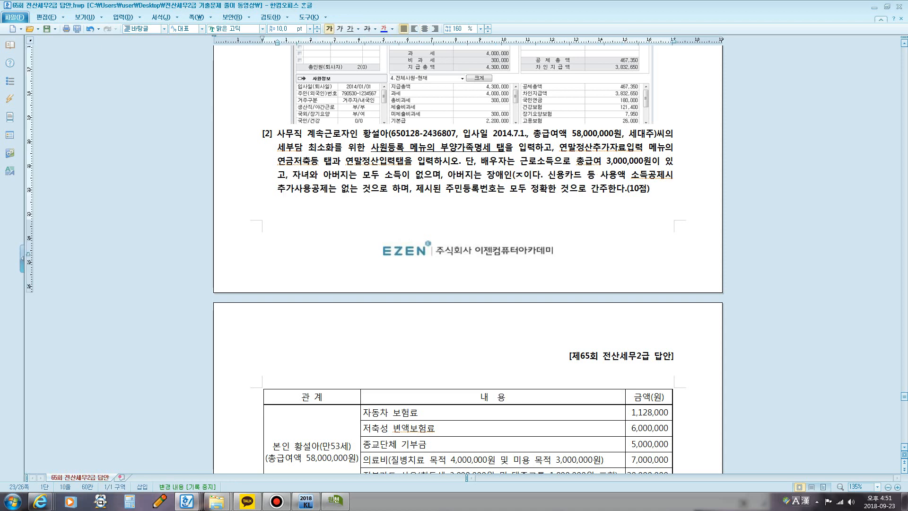
{"action": "type", "text": "인복지"}
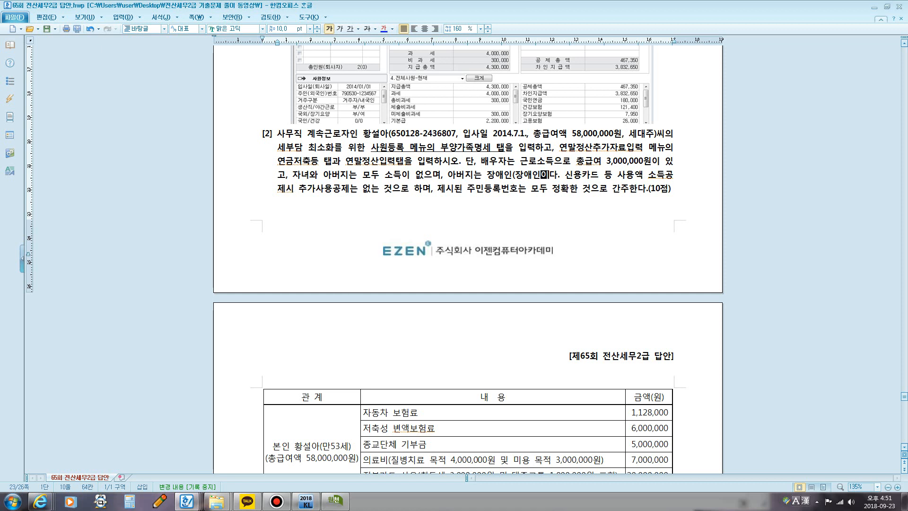
{"action": "type", "text": "법)"}
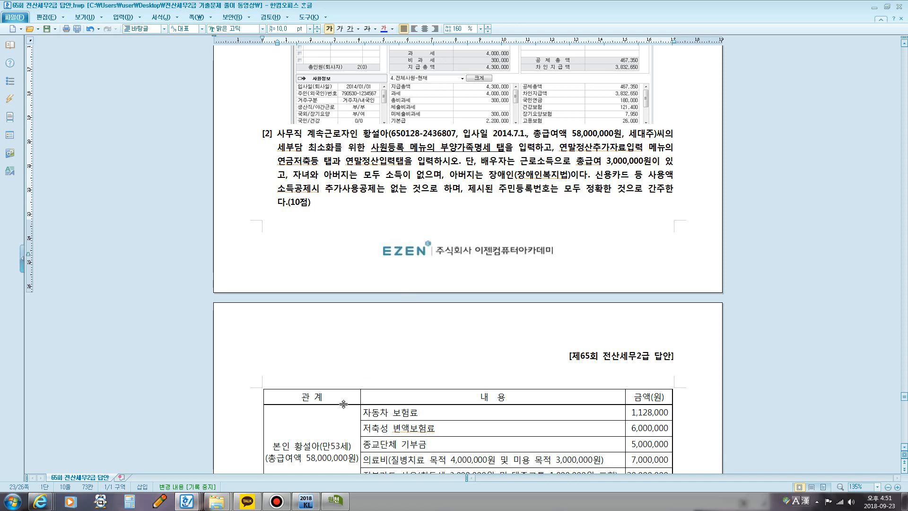
{"action": "key", "text": "alt+Tab"}
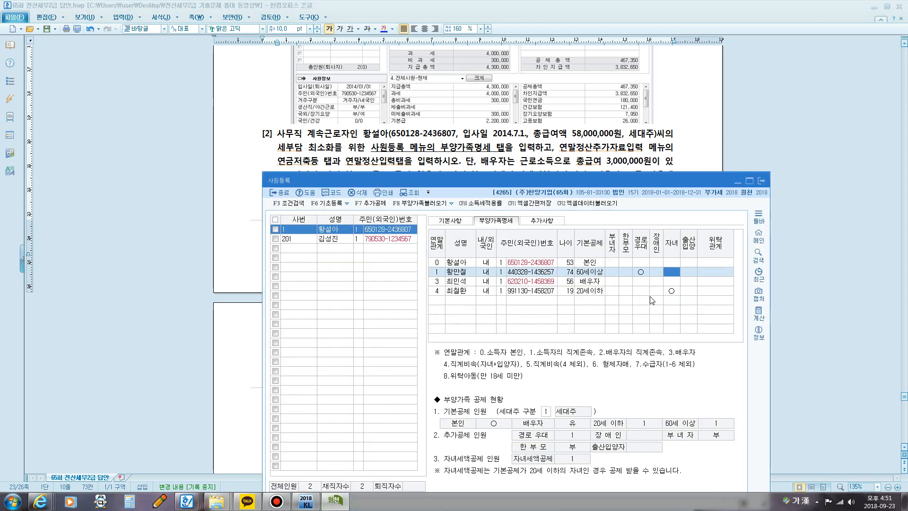
Step: Set the 장애인 option in the father's 부양가족명세 row to 1 (장애인복지법)
{"action": "left_click", "coordinate": [642, 272]}
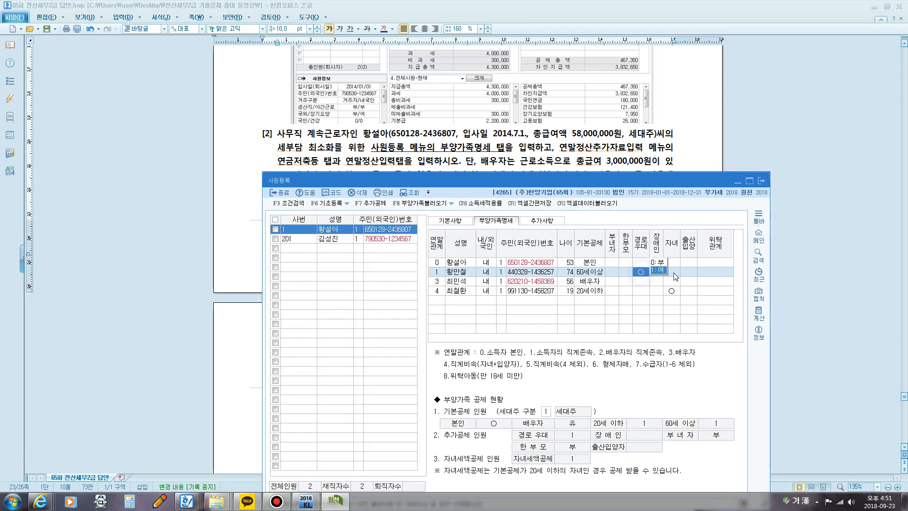
{"action": "left_click", "coordinate": [656, 273]}
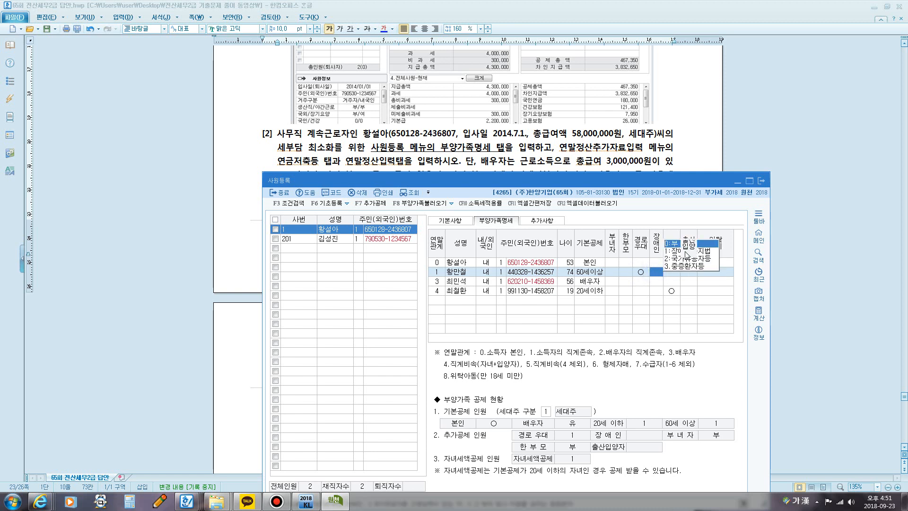
{"action": "type", "text": "1"}
{"action": "key", "text": "Return"}
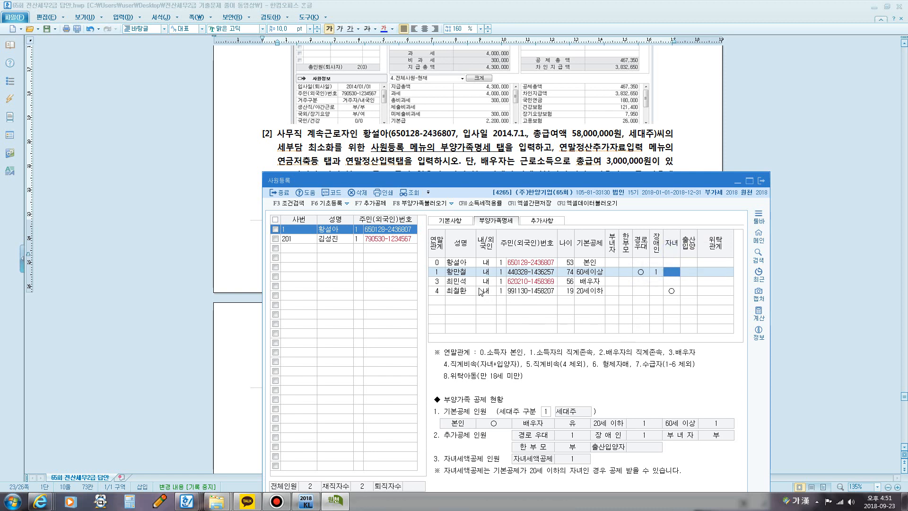
Step: Select the spouse's 부양가족명세 row and highlight the spouse's "총급여 3,000,000원" condition in question [2] of the Hangul document
{"action": "left_click", "coordinate": [464, 281]}
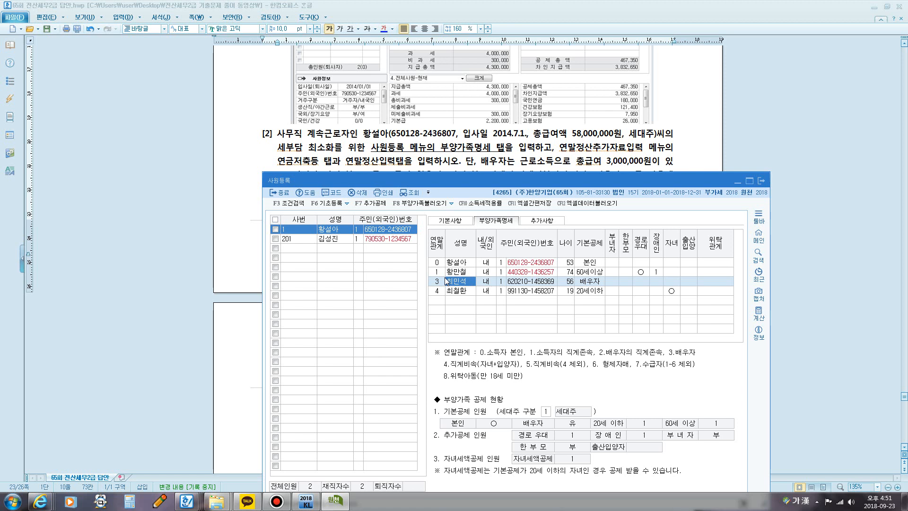
{"action": "left_click", "coordinate": [522, 127]}
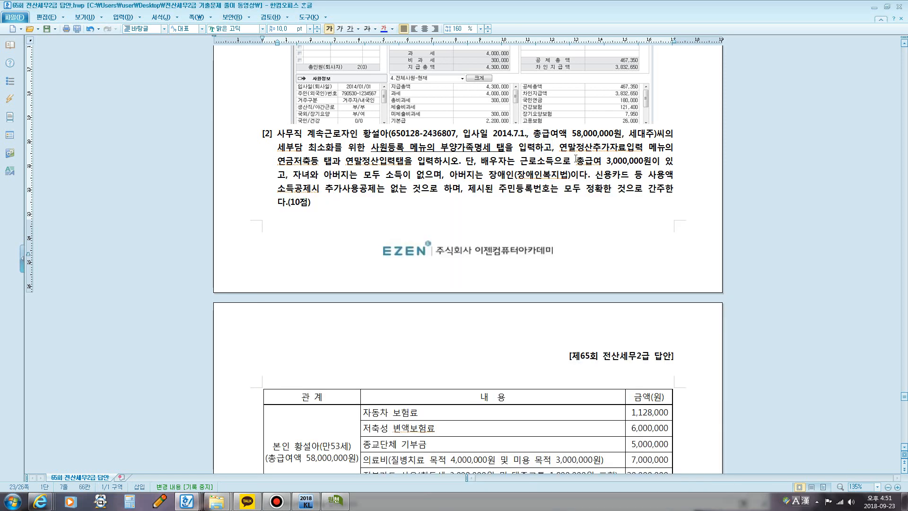
{"action": "left_click_drag", "start_coordinate": [577, 162], "coordinate": [652, 163]}
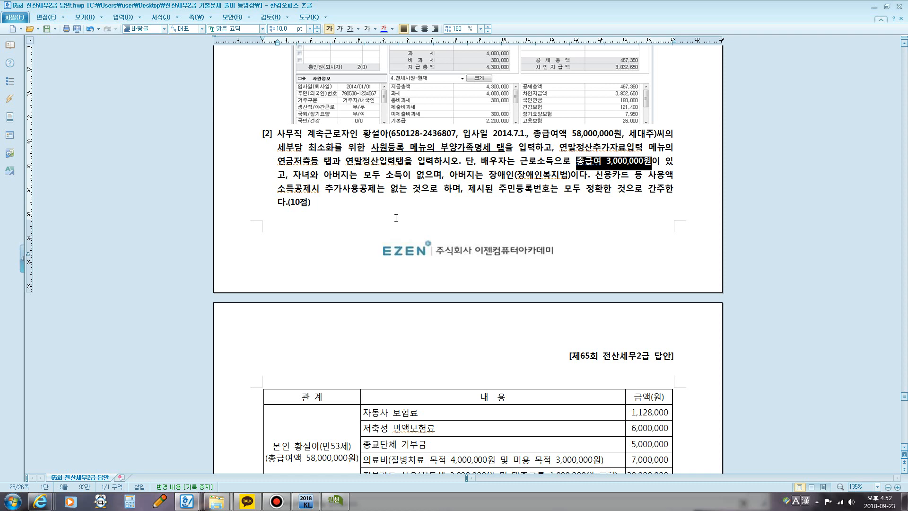
Step: Select the child's 부양가족명세 row and check the child's details in question [2] and its family table in the Hangul document
{"action": "left_click", "coordinate": [335, 501]}
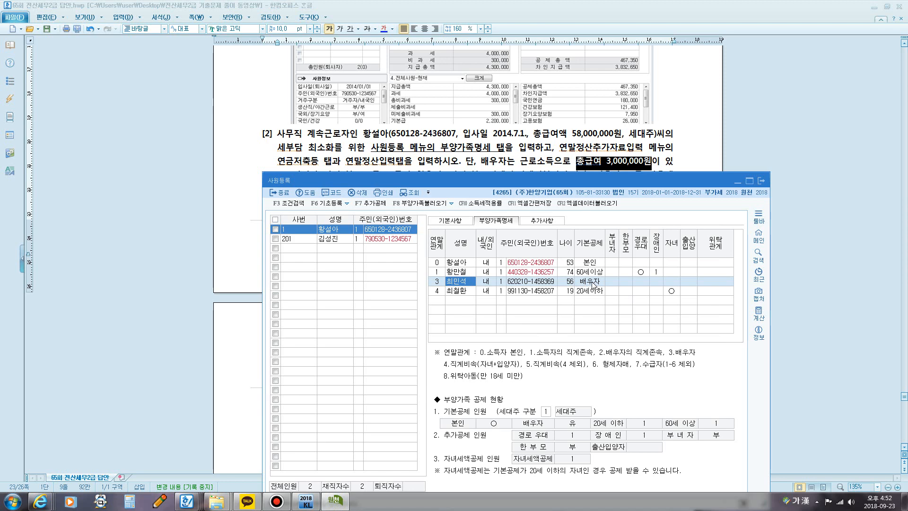
{"action": "left_click", "coordinate": [460, 292]}
{"action": "left_click", "coordinate": [460, 142]}
{"action": "scroll", "coordinate": [405, 202], "scroll_direction": "down", "scroll_amount": 5}
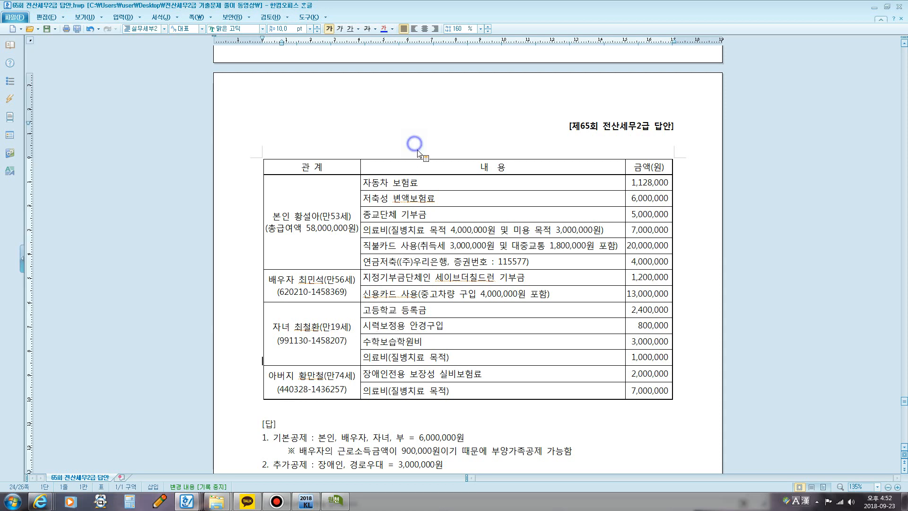
{"action": "scroll", "coordinate": [415, 159], "scroll_direction": "up", "scroll_amount": 12}
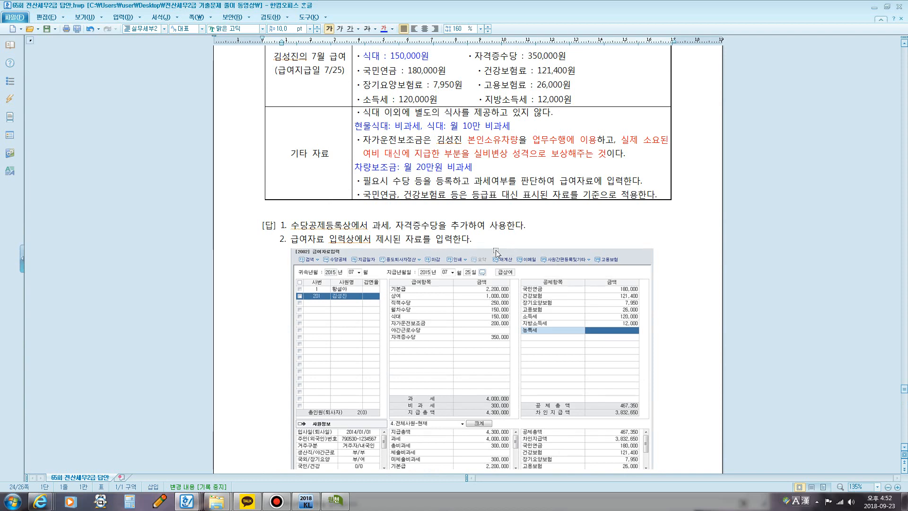
{"action": "scroll", "coordinate": [484, 257], "scroll_direction": "up", "scroll_amount": 2}
{"action": "scroll", "coordinate": [477, 278], "scroll_direction": "down", "scroll_amount": 3}
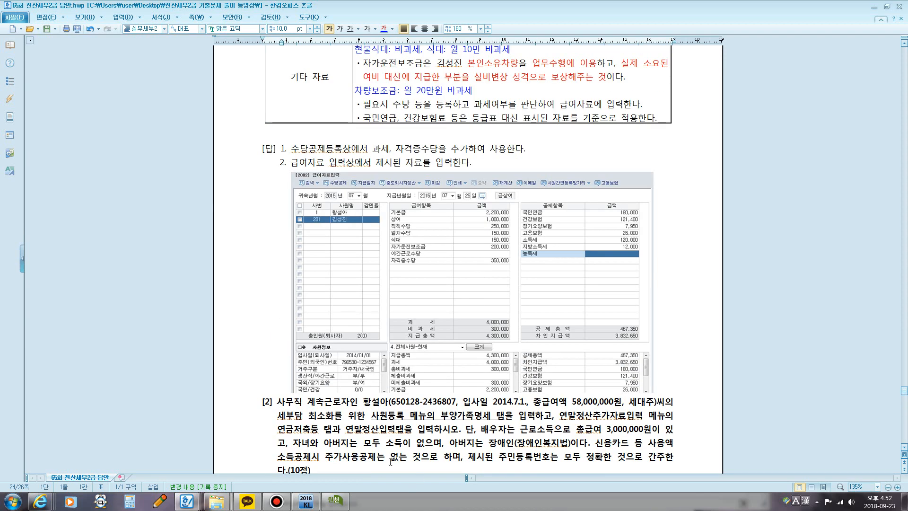
{"action": "key", "text": "alt+Tab"}
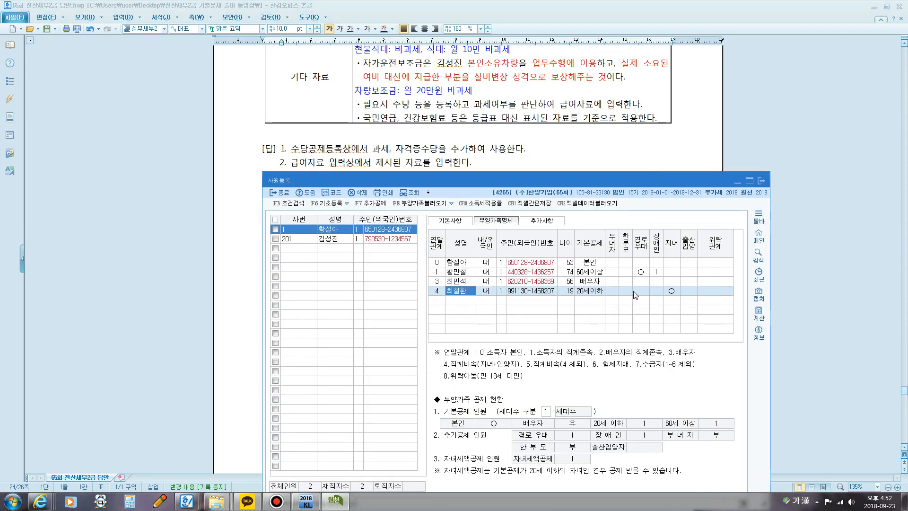
Step: Examine the 자녀, 출산입양 and 위탁관계 options in the child's 부양가족명세 row and select the employee's own row
{"action": "left_click", "coordinate": [667, 294]}
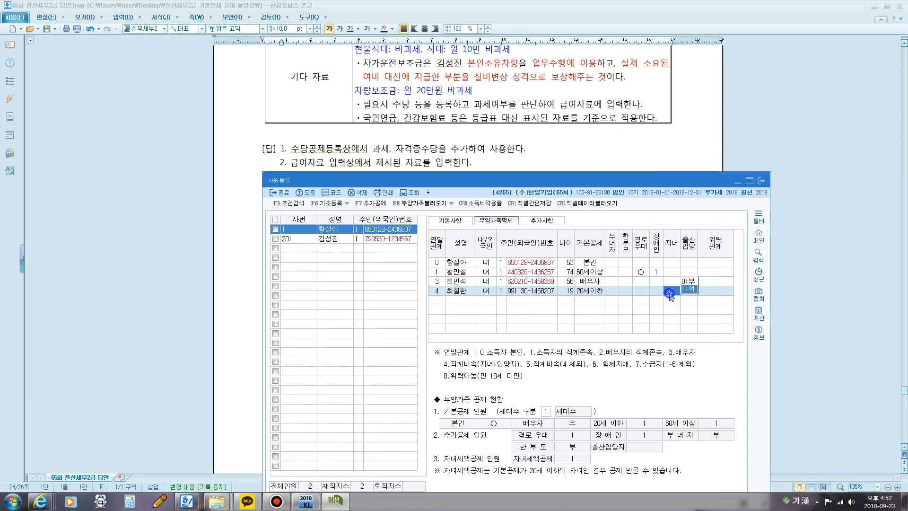
{"action": "left_click", "coordinate": [715, 292]}
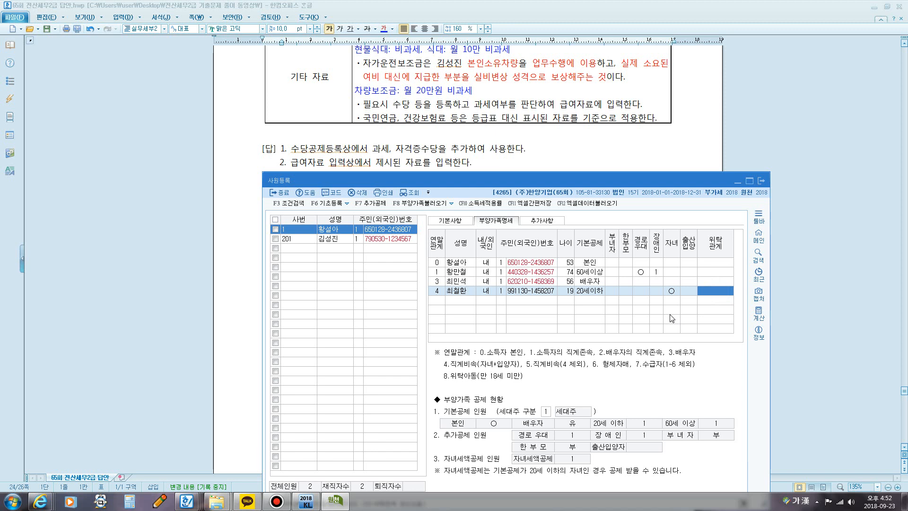
{"action": "left_click", "coordinate": [453, 265]}
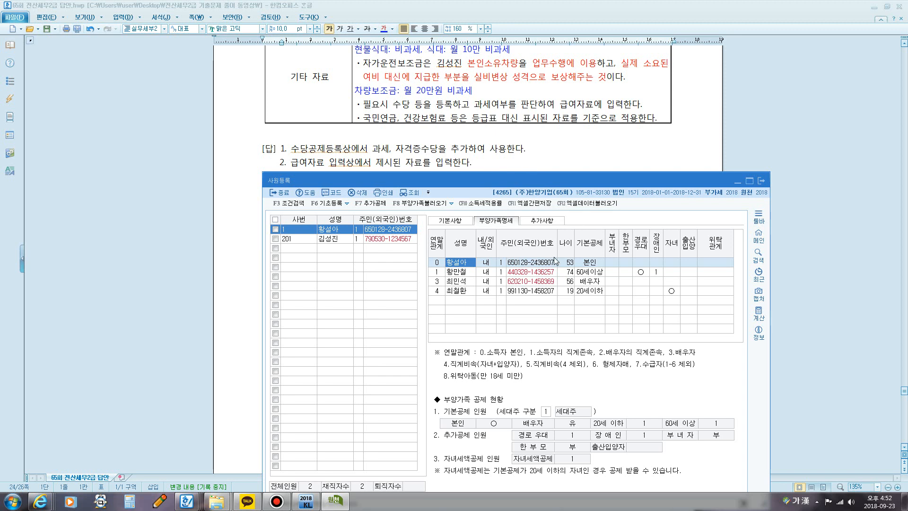
Step: Find the 공제항목 summary on page 14 of the Hangul document and highlight "부녀자공제(연50만원)"
{"action": "left_click", "coordinate": [555, 164]}
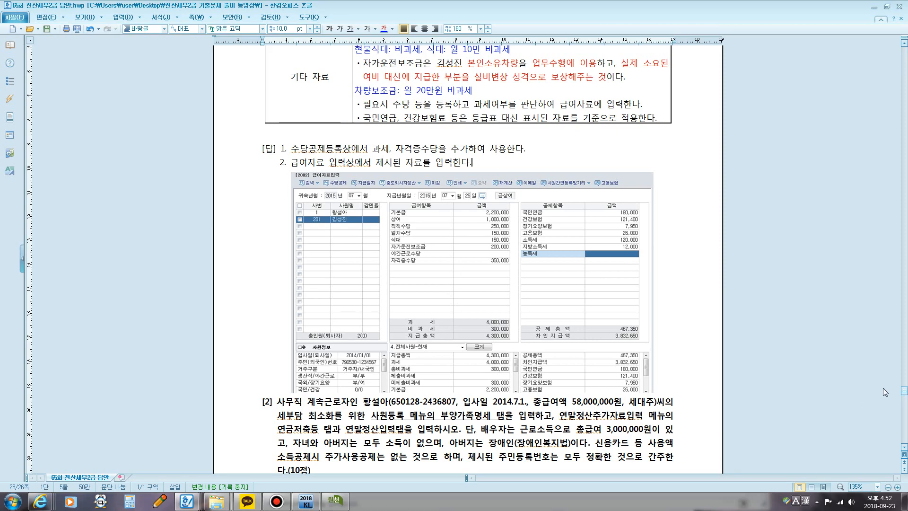
{"action": "left_click_drag", "start_coordinate": [904, 390], "coordinate": [887, 261]}
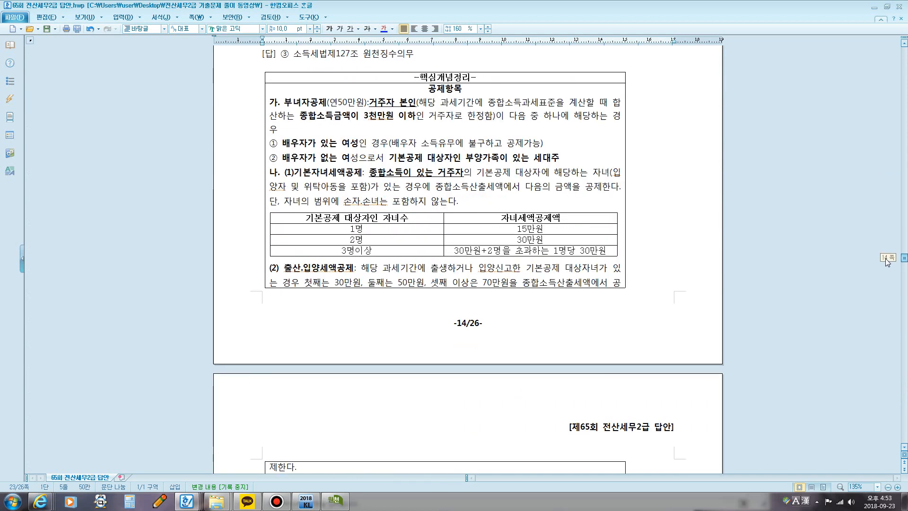
{"action": "scroll", "coordinate": [355, 245], "scroll_direction": "down", "scroll_amount": 1}
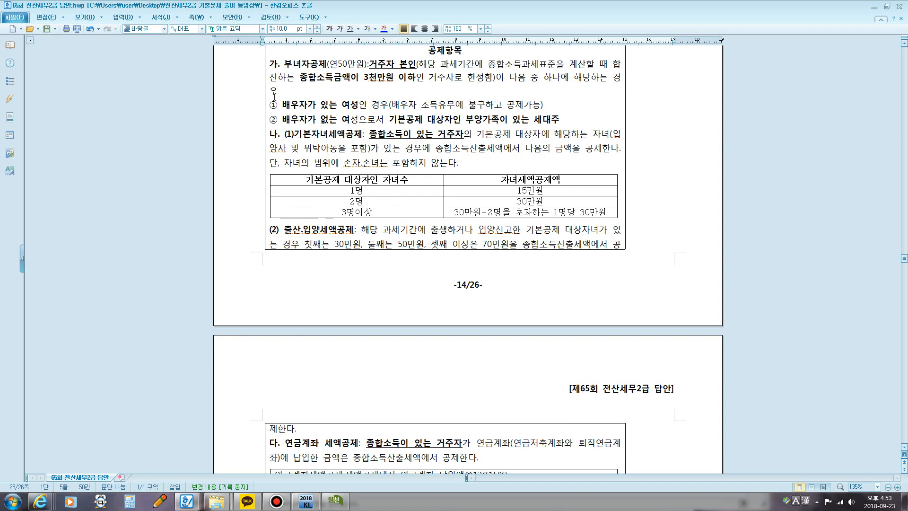
{"action": "left_click_drag", "start_coordinate": [283, 63], "coordinate": [381, 61]}
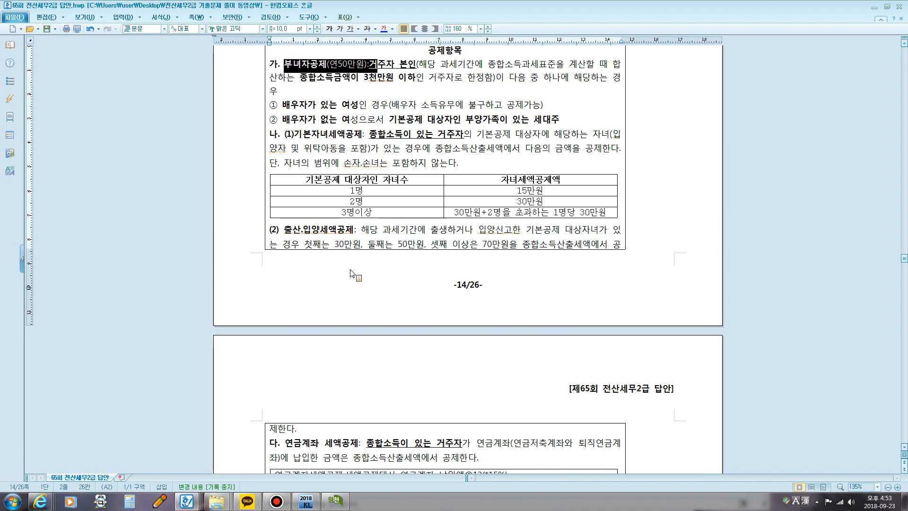
{"action": "scroll", "coordinate": [396, 278], "scroll_direction": "up", "scroll_amount": 3}
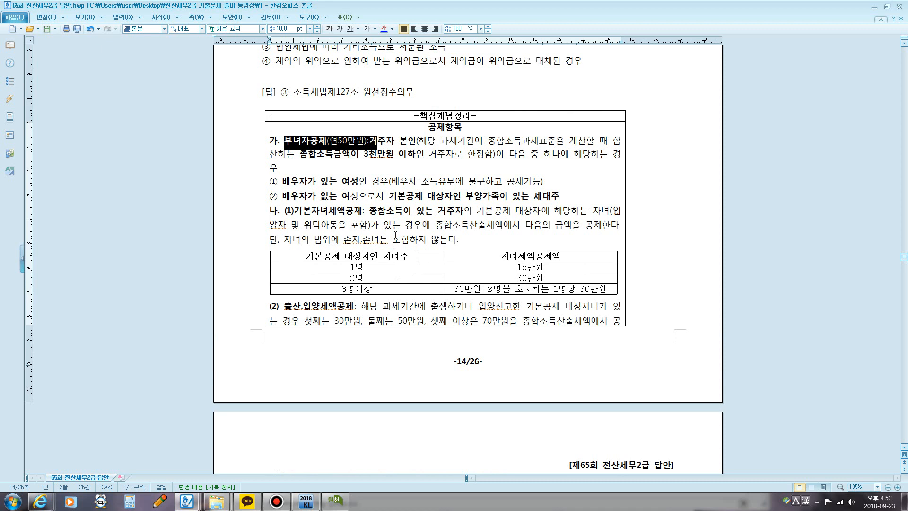
Step: Highlight the 자녀세액공제 heading, "1명" and its 15만원 credit in the 공제항목 summary
{"action": "left_click_drag", "start_coordinate": [307, 212], "coordinate": [362, 212]}
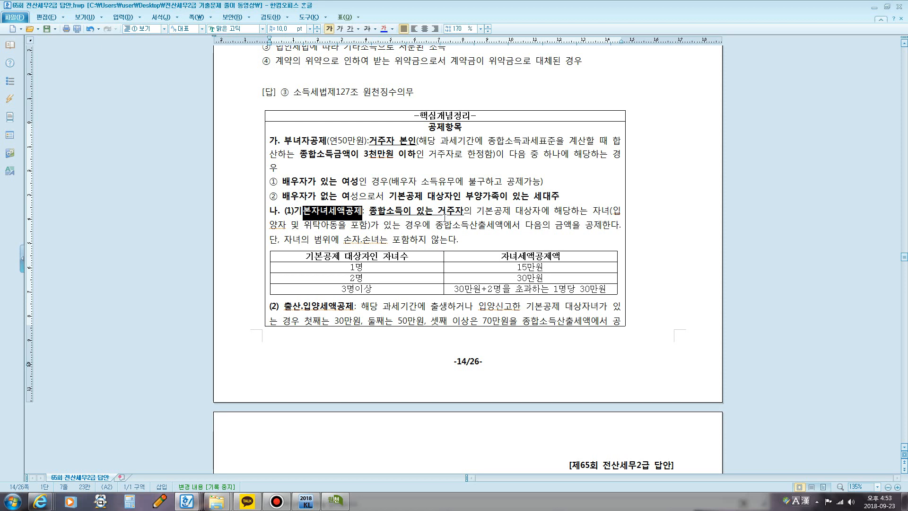
{"action": "double_click", "coordinate": [356, 267]}
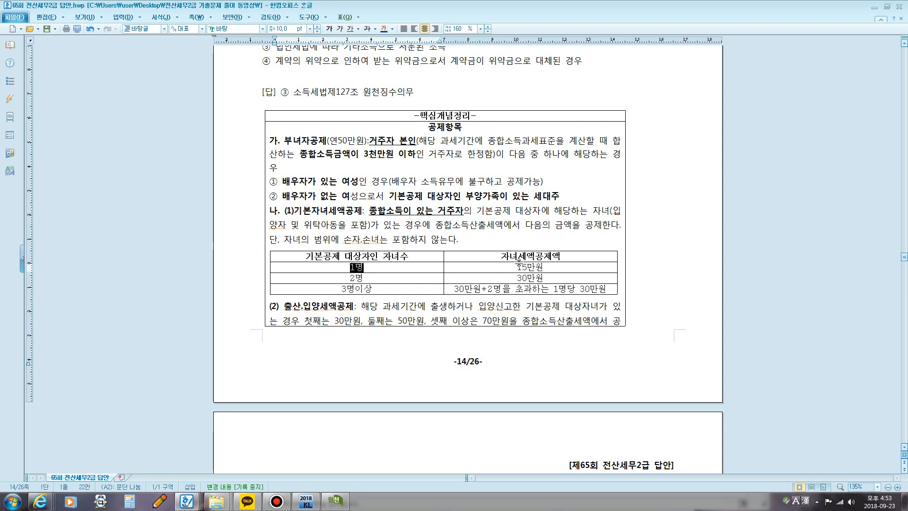
{"action": "left_click_drag", "start_coordinate": [511, 269], "coordinate": [543, 267]}
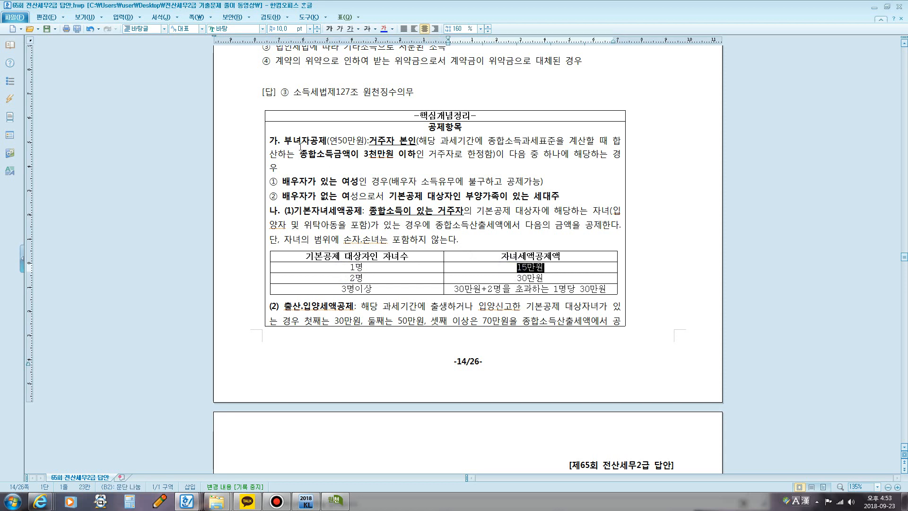
Step: Review the 부녀자공제 conditions and highlight "배우자가 있는 여성" in the 공제항목 summary
{"action": "left_click_drag", "start_coordinate": [291, 140], "coordinate": [328, 140]}
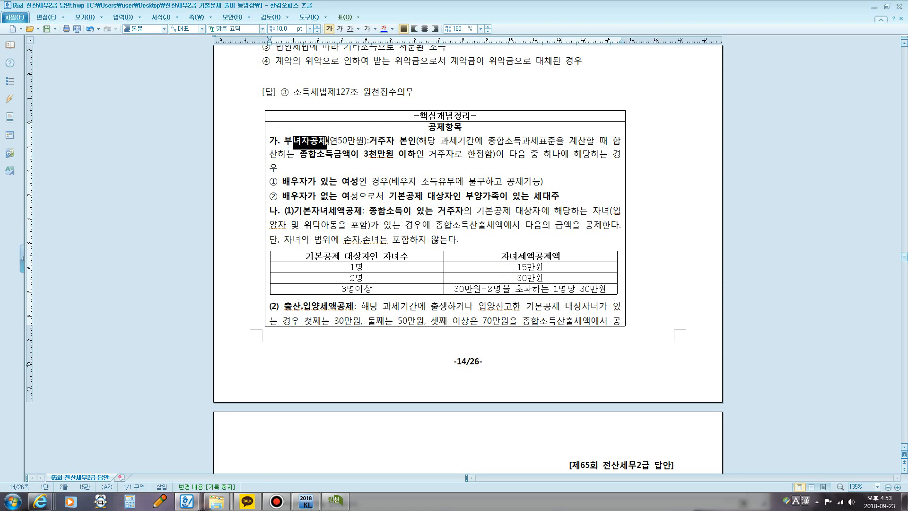
{"action": "double_click", "coordinate": [374, 142]}
{"action": "left_click", "coordinate": [358, 155]}
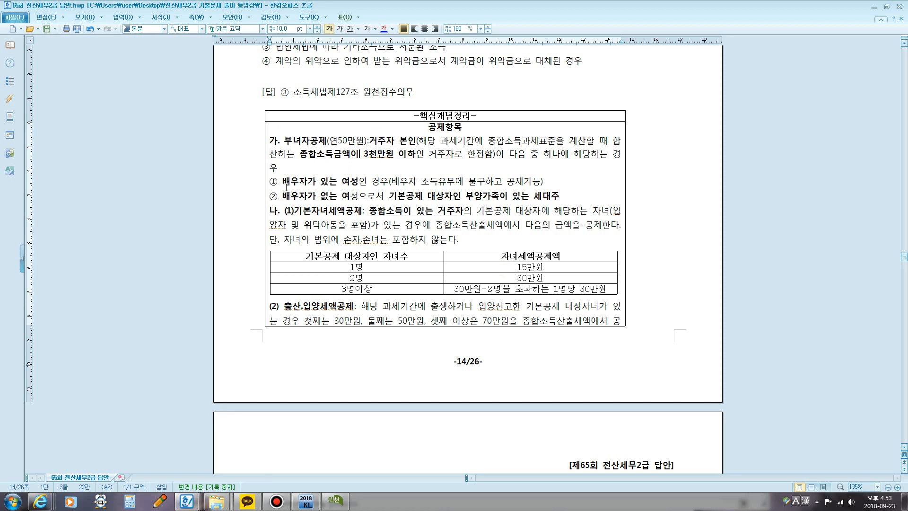
{"action": "left_click_drag", "start_coordinate": [289, 184], "coordinate": [358, 185]}
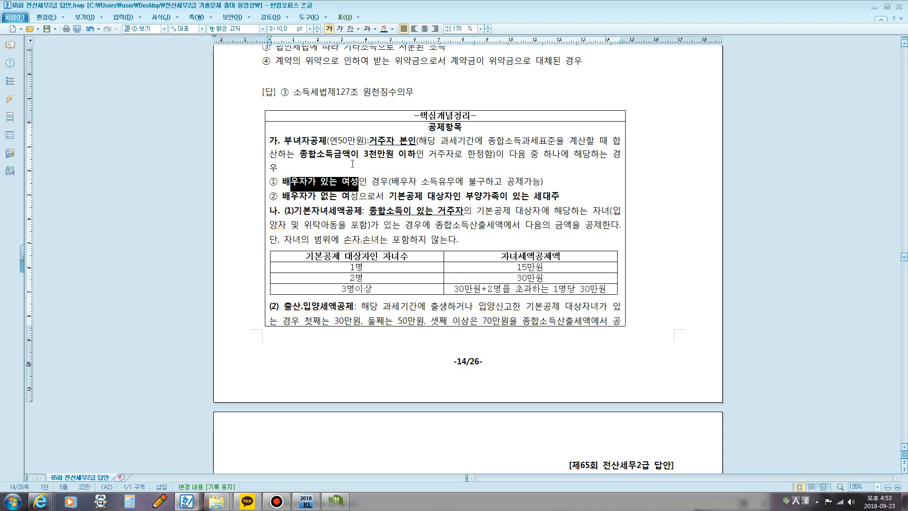
Step: Outline the "종합소득금액이 3천만원 이하" condition in red with the screen pen and close the drawing overlay
{"action": "key", "text": "ctrl+1"}
{"action": "left_click", "coordinate": [281, 165]}
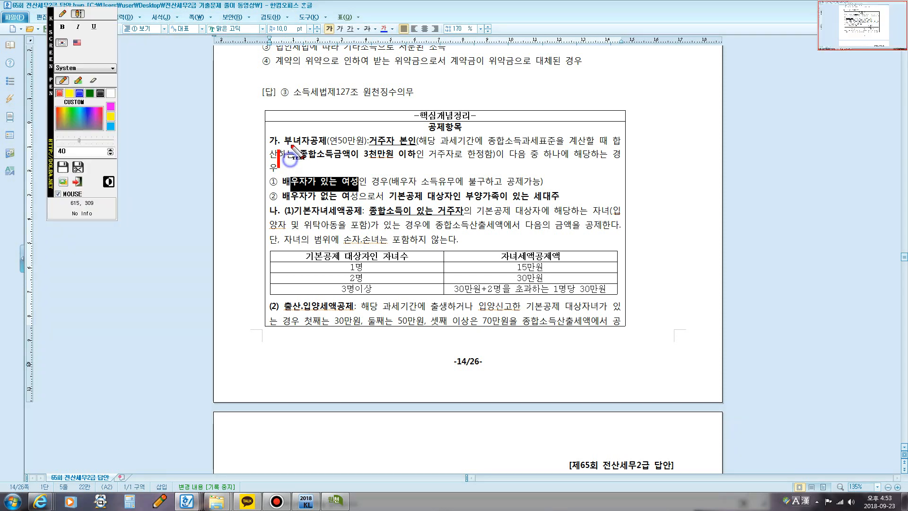
{"action": "left_click", "coordinate": [57, 12]}
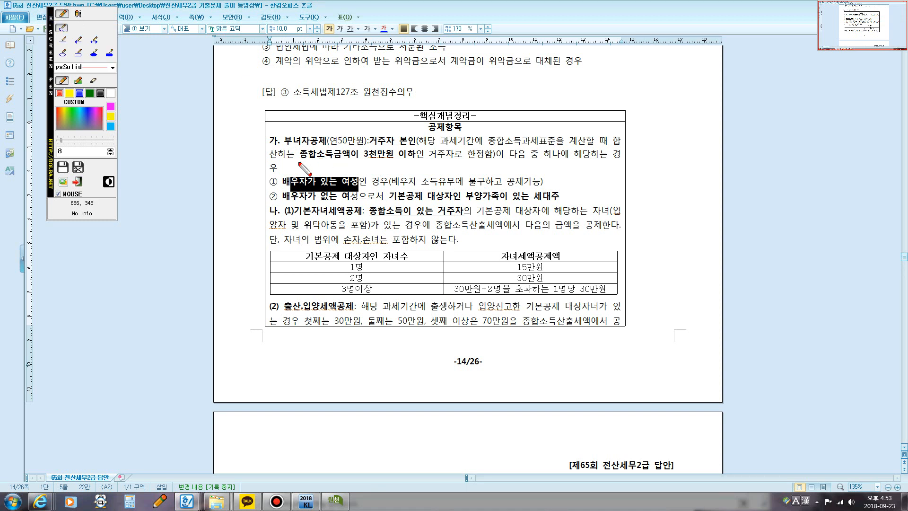
{"action": "mouse_move", "coordinate": [293, 158]}
{"action": "left_mouse_down"}
{"action": "mouse_move", "coordinate": [307, 145]}
{"action": "mouse_move", "coordinate": [414, 144]}
{"action": "mouse_move", "coordinate": [352, 166]}
{"action": "mouse_move", "coordinate": [292, 162]}
{"action": "left_mouse_up"}
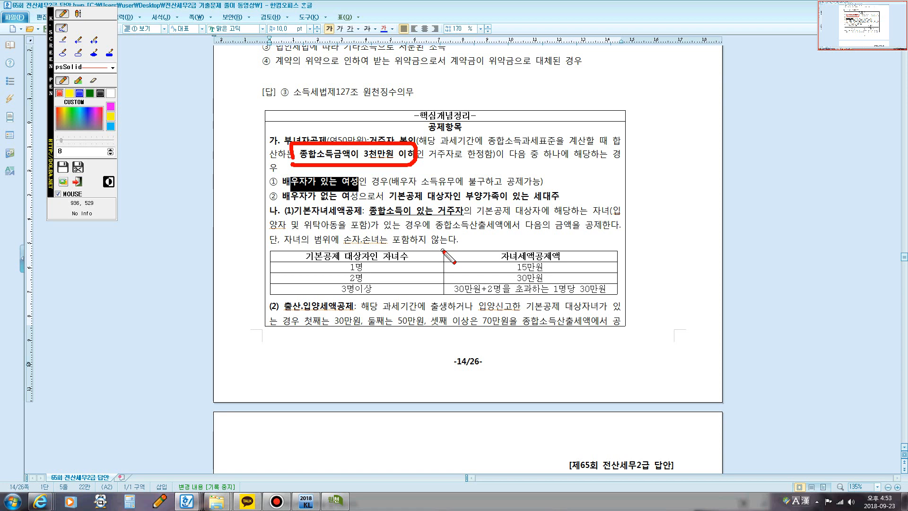
{"action": "key", "text": "Escape"}
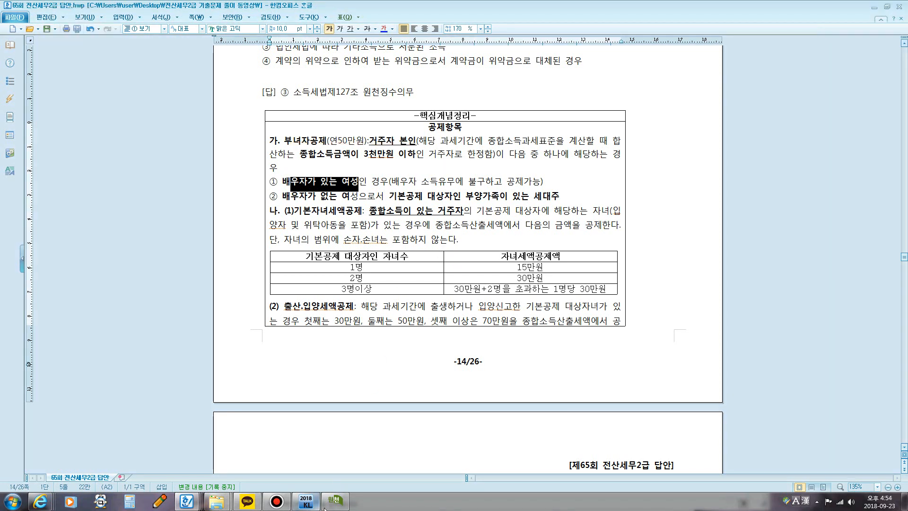
Step: Go back to question [2] in the Hangul document and highlight the employee's 총급여액 of 58,000,000원
{"action": "left_click", "coordinate": [493, 305]}
{"action": "scroll", "coordinate": [493, 301], "scroll_direction": "down", "scroll_amount": 15}
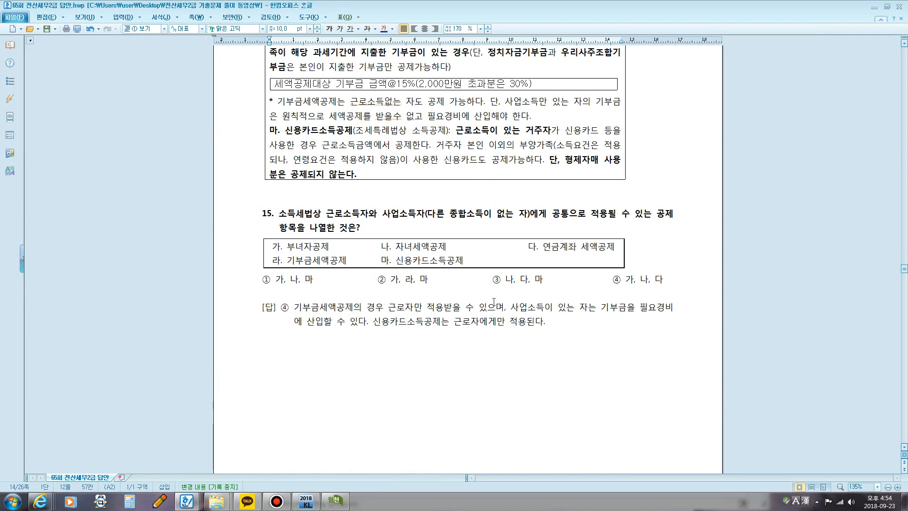
{"action": "scroll", "coordinate": [494, 301], "scroll_direction": "down", "scroll_amount": 20}
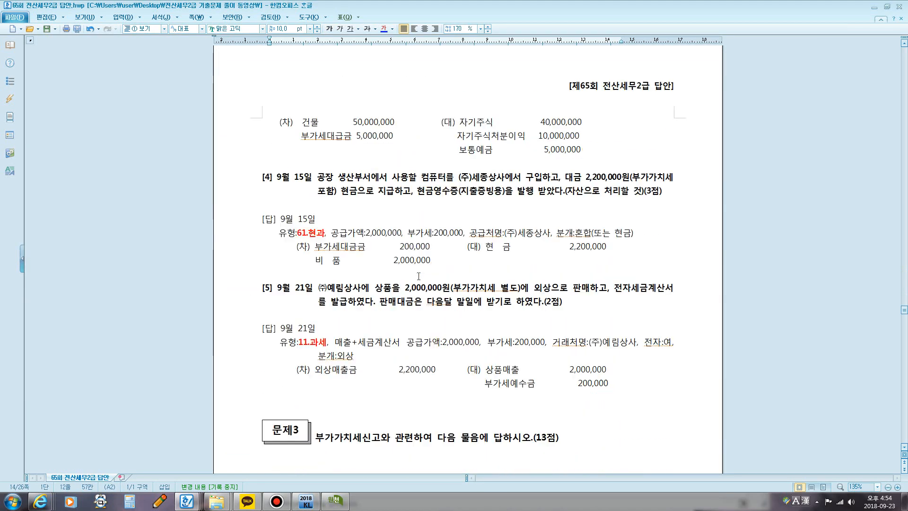
{"action": "scroll", "coordinate": [419, 276], "scroll_direction": "down", "scroll_amount": 20}
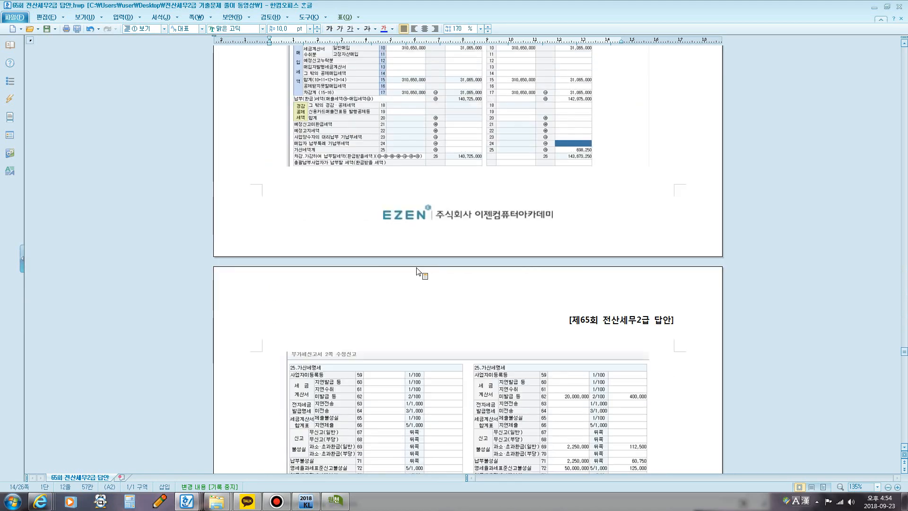
{"action": "scroll", "coordinate": [419, 275], "scroll_direction": "down", "scroll_amount": 20}
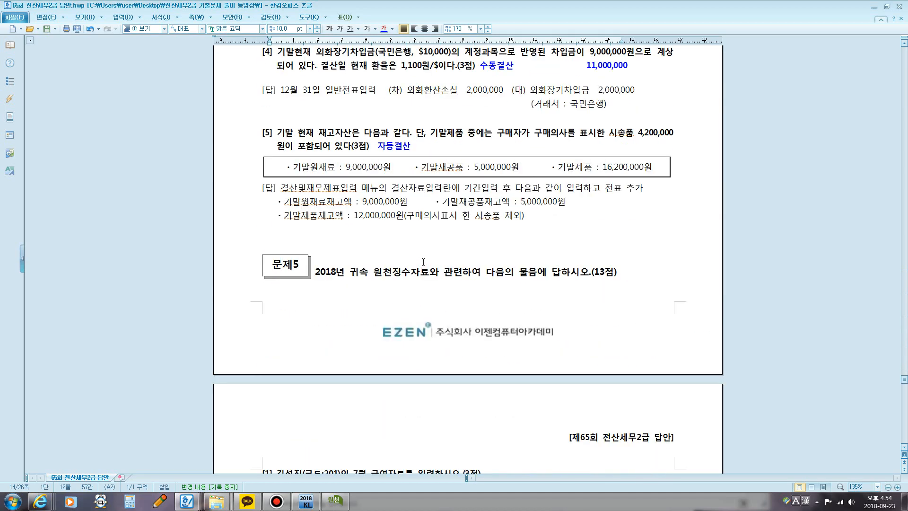
{"action": "scroll", "coordinate": [423, 262], "scroll_direction": "down", "scroll_amount": 20}
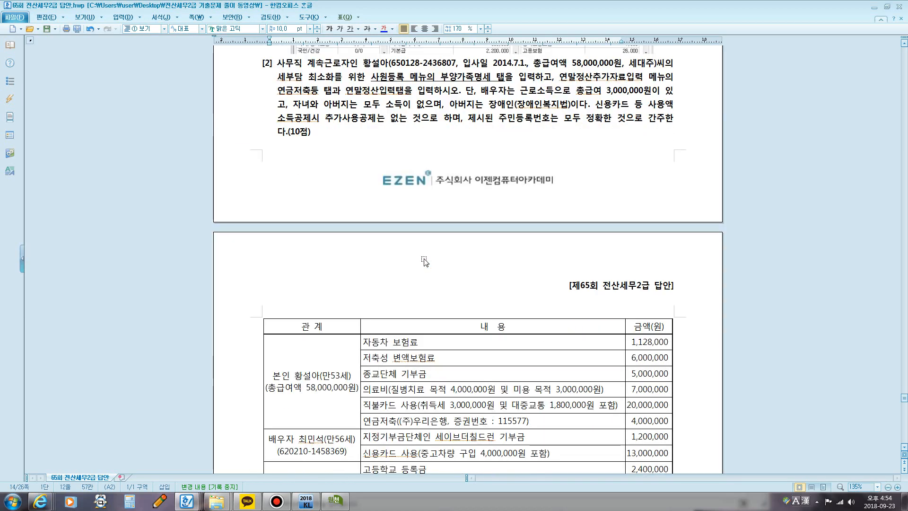
{"action": "scroll", "coordinate": [425, 261], "scroll_direction": "up", "scroll_amount": 2}
{"action": "left_click_drag", "start_coordinate": [572, 139], "coordinate": [618, 147]}
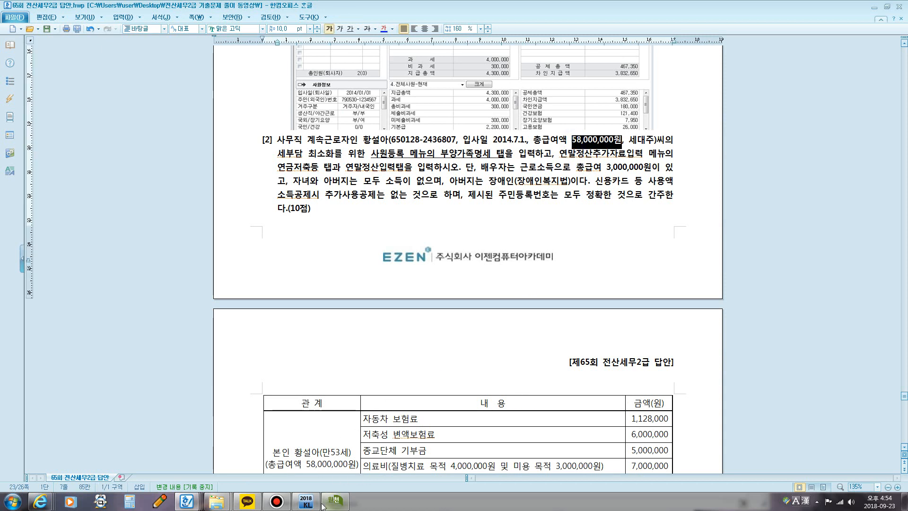
Step: Switch to KcLep, open 연말정산추가자료입력 and move its window slightly higher on the screen
{"action": "left_click", "coordinate": [306, 501]}
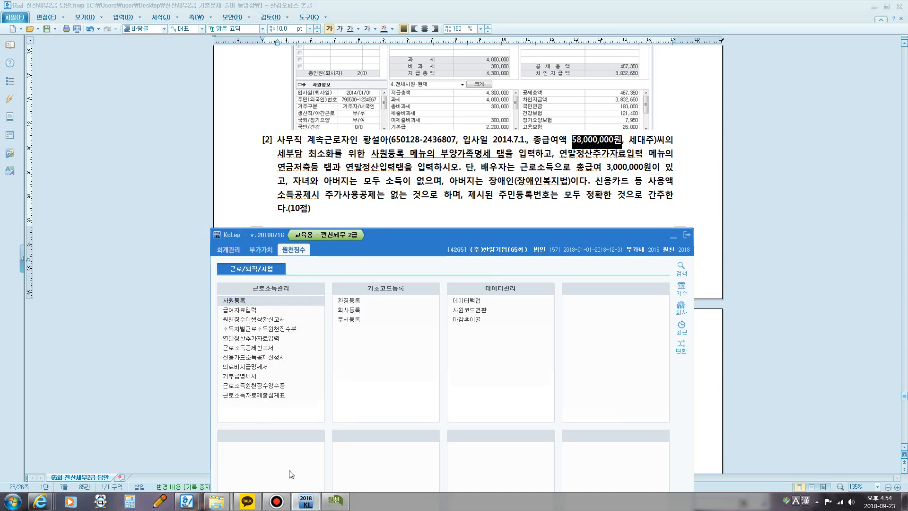
{"action": "left_click", "coordinate": [265, 339]}
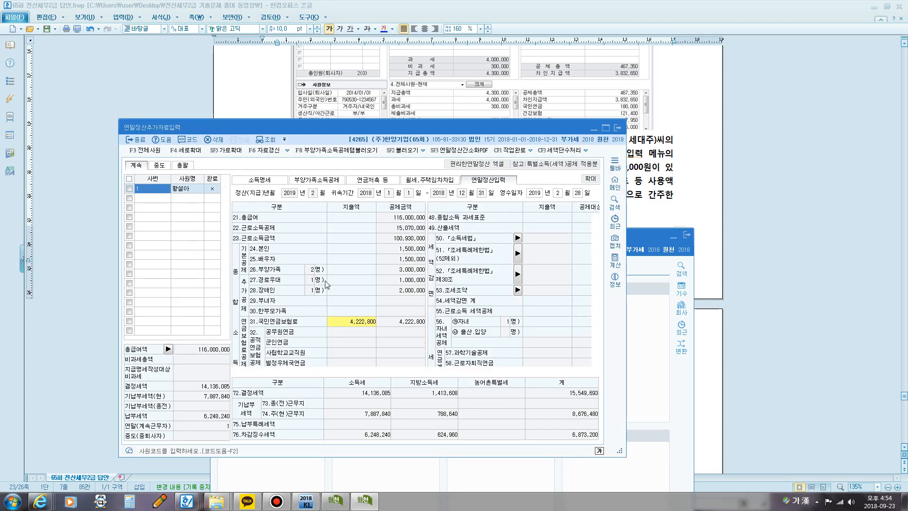
{"action": "left_click_drag", "start_coordinate": [306, 128], "coordinate": [321, 95]}
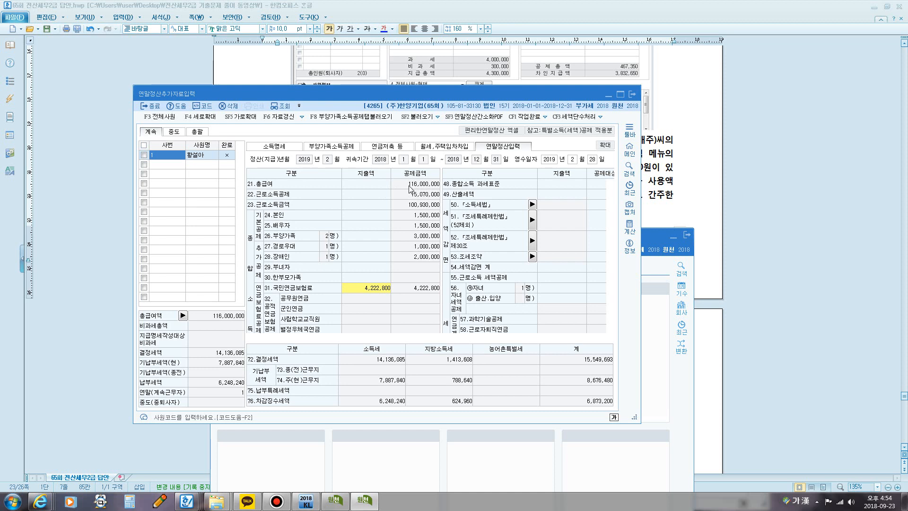
Step: Load all employees (전체사원) into 연말정산추가자료입력 and select employee 201
{"action": "left_click", "coordinate": [165, 120]}
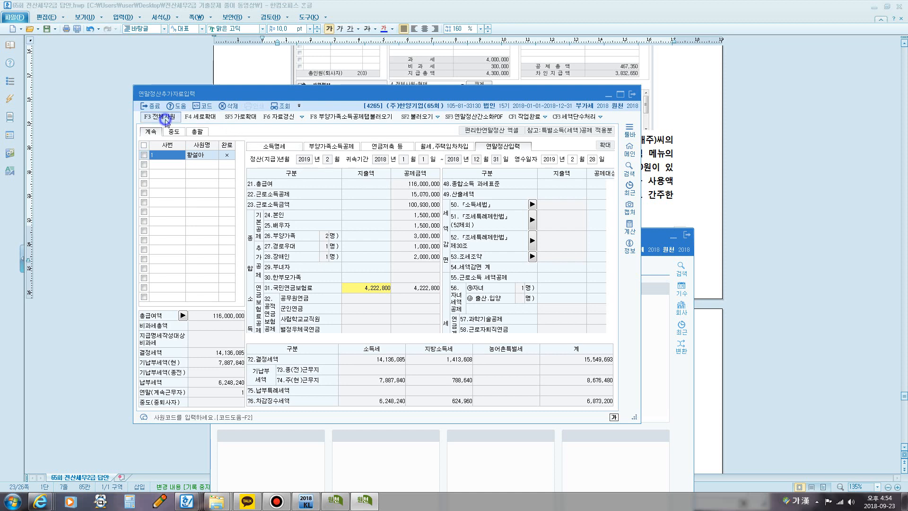
{"action": "left_click", "coordinate": [401, 277]}
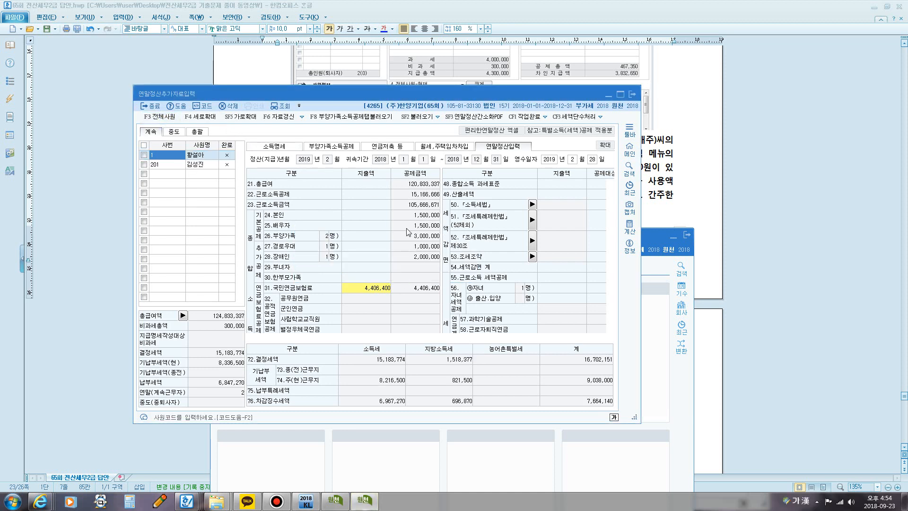
{"action": "key", "text": "Down"}
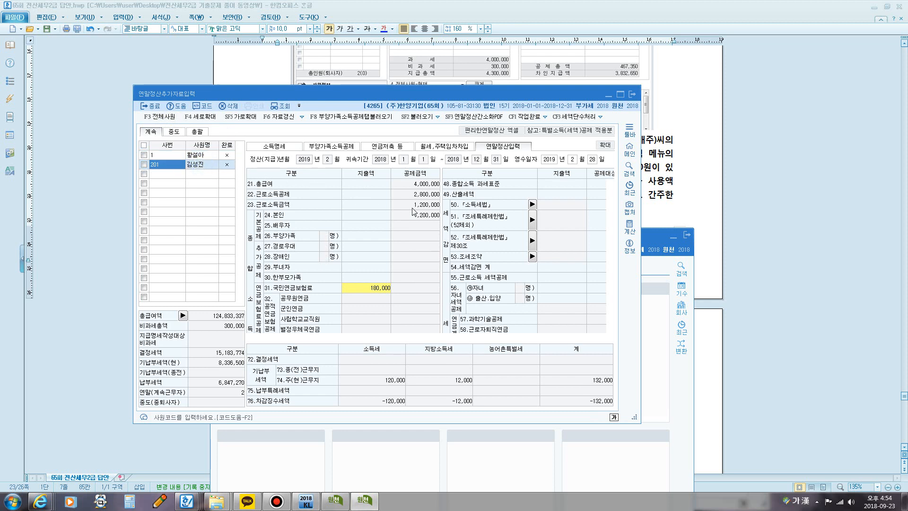
Step: Compare the 연말정산입력 figures of employees 1 and 201, consulting the Hangul document and 사원등록 before returning to employee 201
{"action": "key", "text": "Up"}
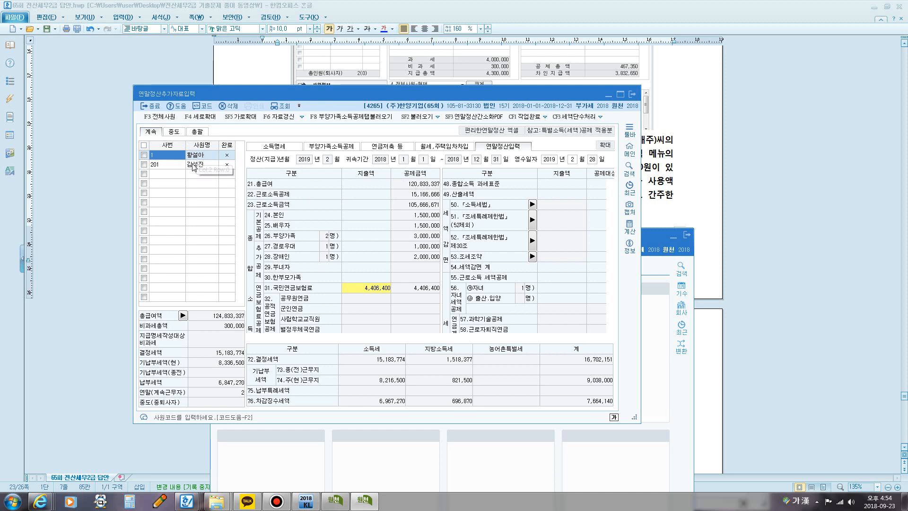
{"action": "key", "text": "Down"}
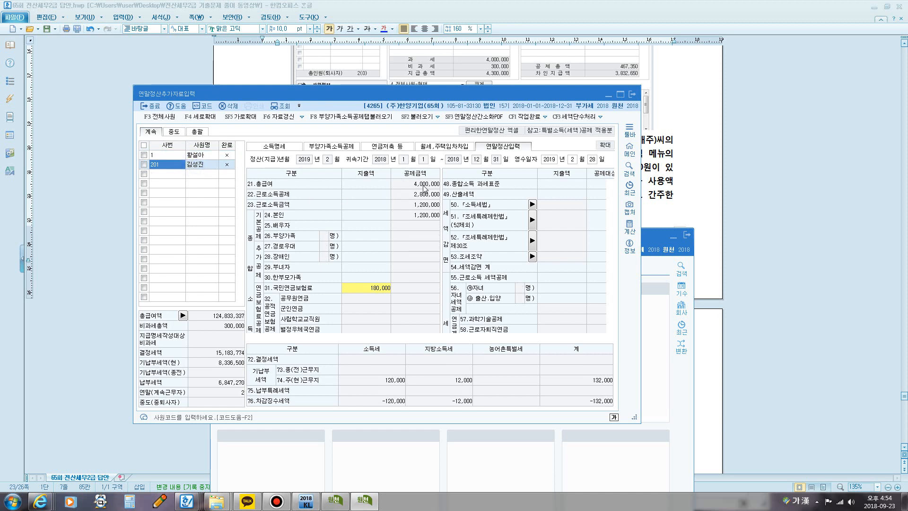
{"action": "left_click", "coordinate": [507, 51]}
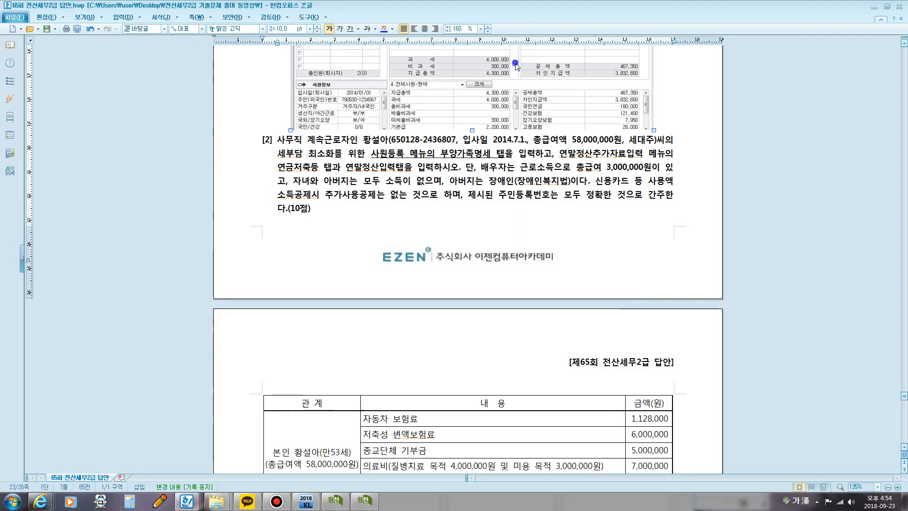
{"action": "left_click", "coordinate": [340, 504]}
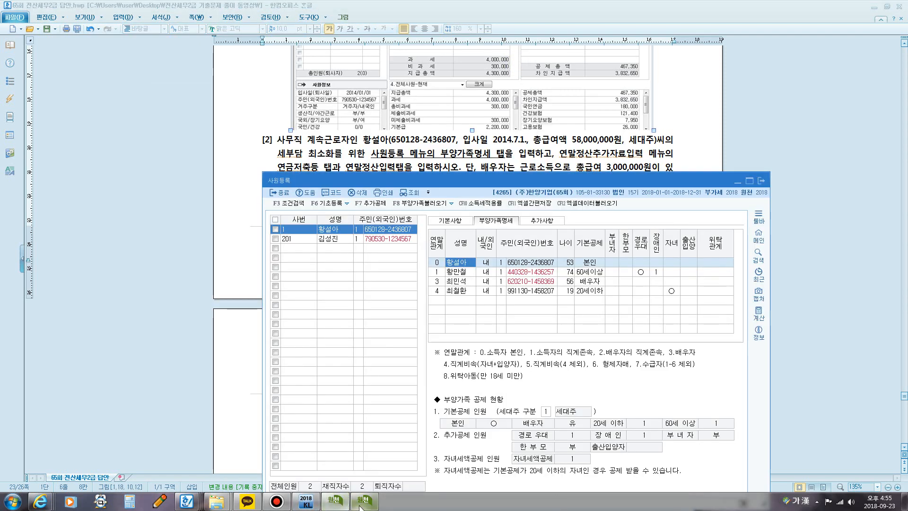
{"action": "left_click", "coordinate": [340, 503]}
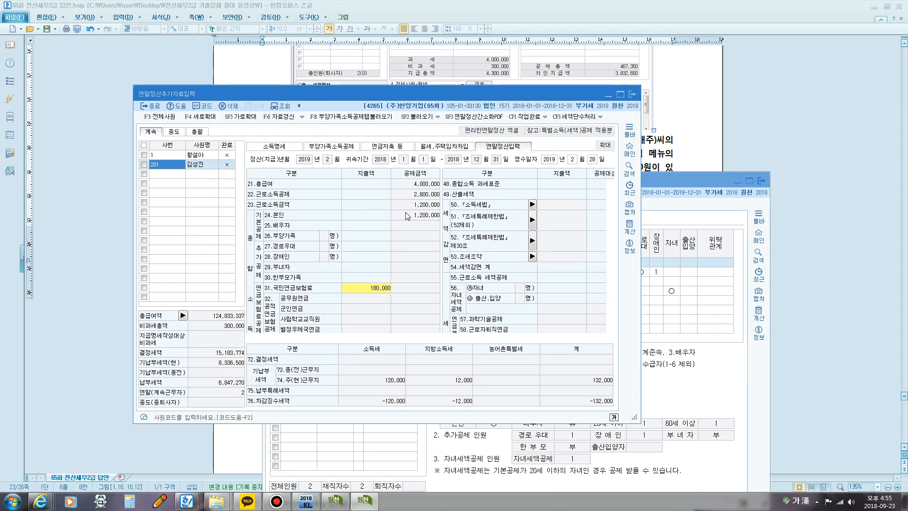
Step: Outline employee 201's 23.근로소득금액 row in red with the screen pen and close the drawing overlay
{"action": "key", "text": "F12"}
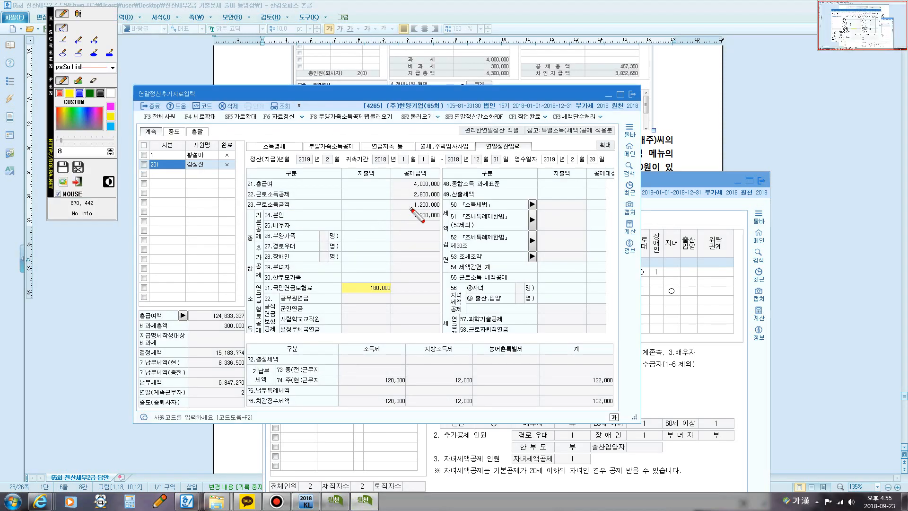
{"action": "mouse_move", "coordinate": [256, 208]}
{"action": "left_mouse_down"}
{"action": "mouse_move", "coordinate": [444, 212]}
{"action": "mouse_move", "coordinate": [419, 195]}
{"action": "mouse_move", "coordinate": [284, 196]}
{"action": "mouse_move", "coordinate": [241, 208]}
{"action": "mouse_move", "coordinate": [275, 216]}
{"action": "left_mouse_up"}
{"action": "mouse_move", "coordinate": [438, 208]}
{"action": "left_mouse_down"}
{"action": "mouse_move", "coordinate": [478, 197]}
{"action": "mouse_move", "coordinate": [481, 207]}
{"action": "left_mouse_up"}
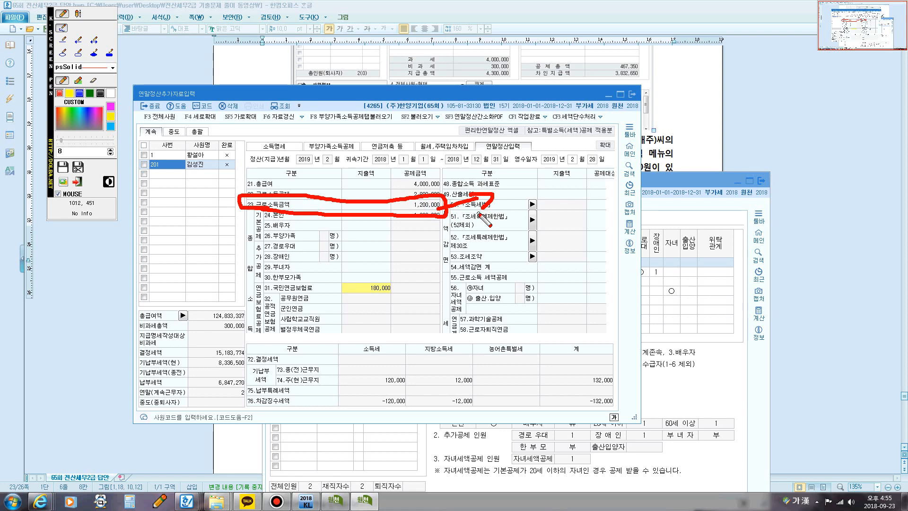
{"action": "key", "text": "Escape"}
Step: Read question [2]'s 기본공제 answer in the Hangul document, and close the 연말정산추가자료입력 and 사원등록 windows in KcLep
{"action": "left_click", "coordinate": [663, 131]}
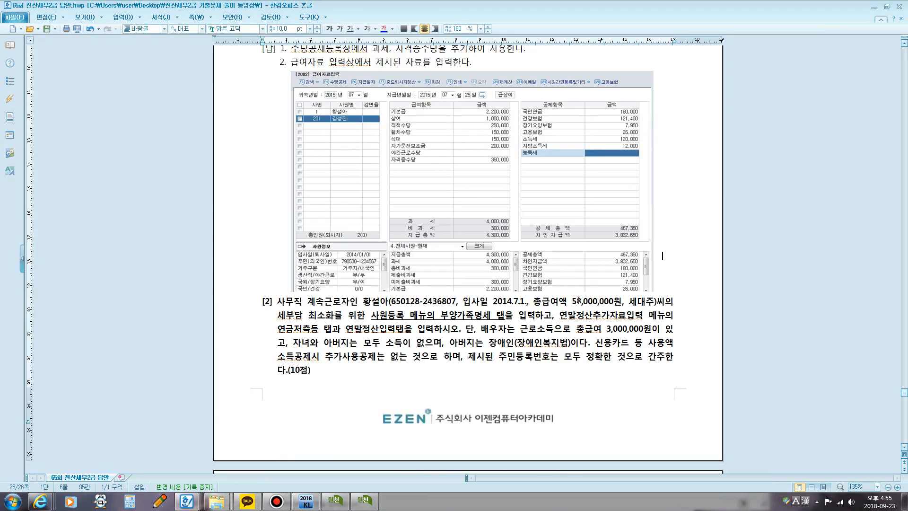
{"action": "scroll", "coordinate": [473, 307], "scroll_direction": "down", "scroll_amount": 3}
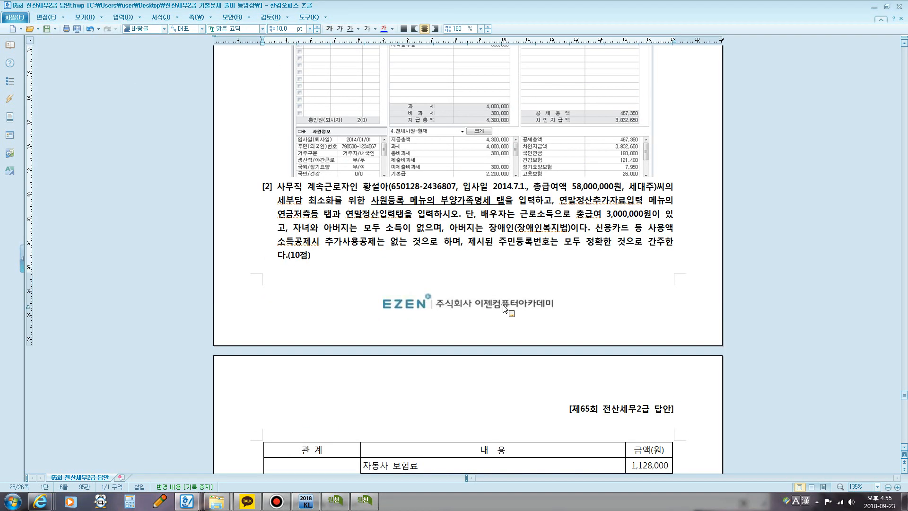
{"action": "scroll", "coordinate": [504, 308], "scroll_direction": "down", "scroll_amount": 6}
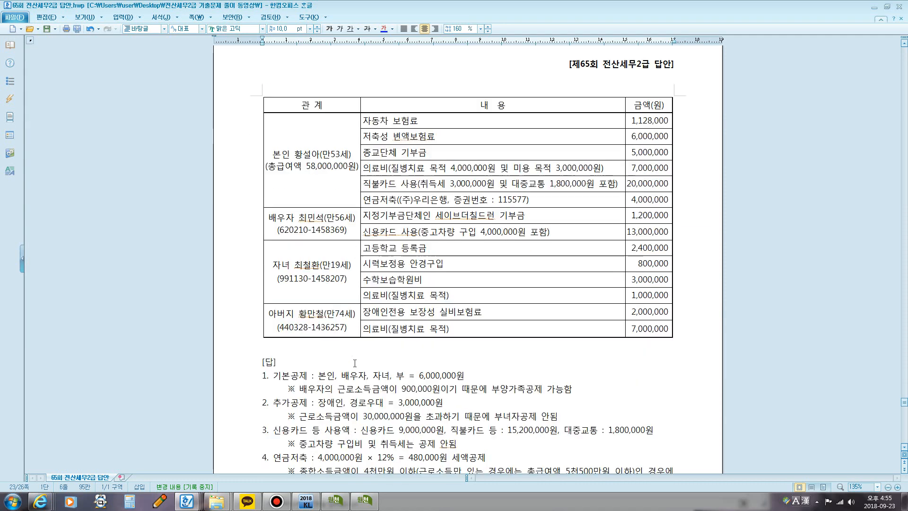
{"action": "scroll", "coordinate": [470, 301], "scroll_direction": "down", "scroll_amount": 3}
{"action": "scroll", "coordinate": [350, 331], "scroll_direction": "down", "scroll_amount": 3}
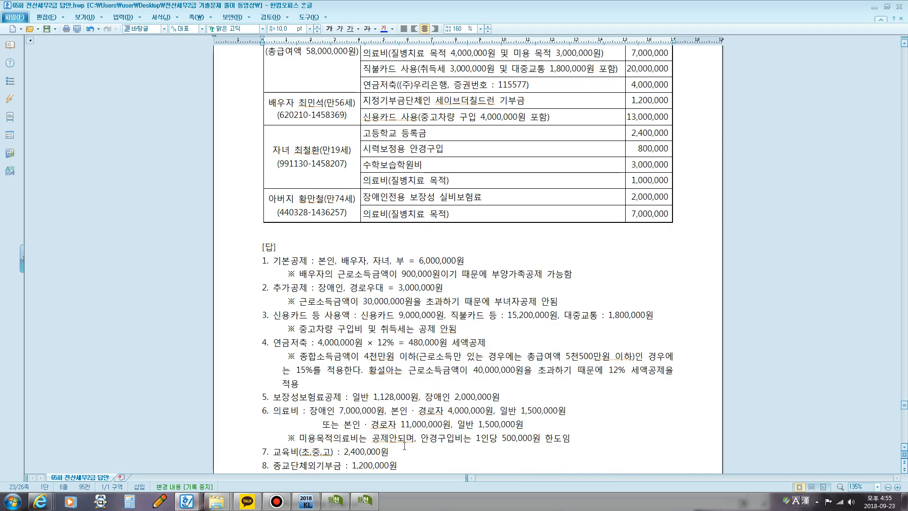
{"action": "left_click", "coordinate": [374, 501]}
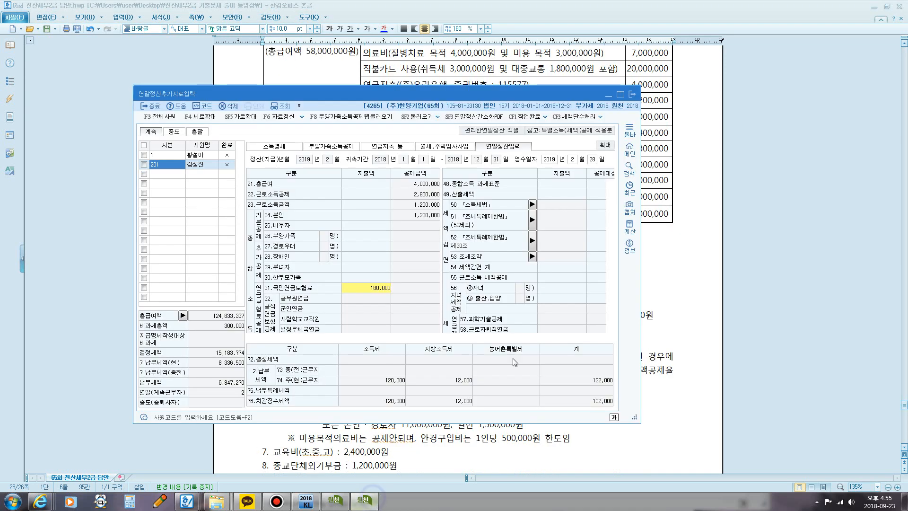
{"action": "left_click", "coordinate": [633, 96]}
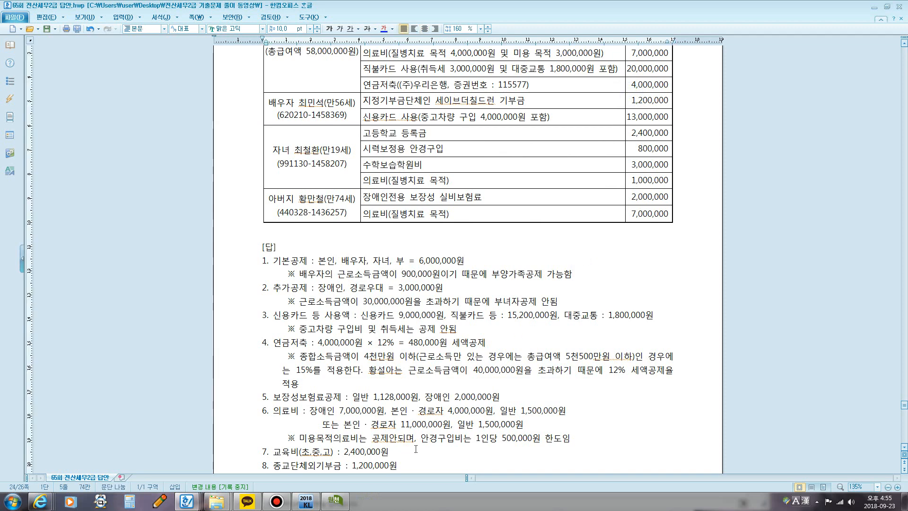
{"action": "left_click", "coordinate": [336, 502]}
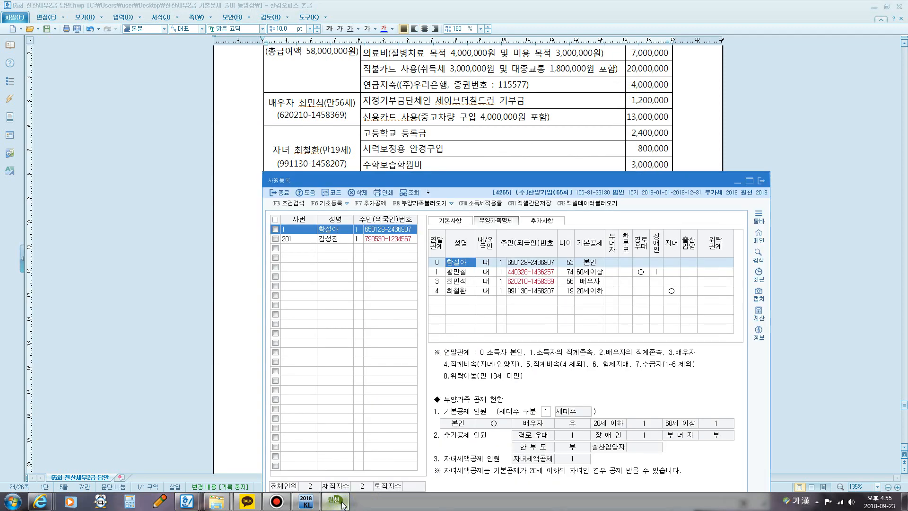
{"action": "left_click", "coordinate": [760, 181]}
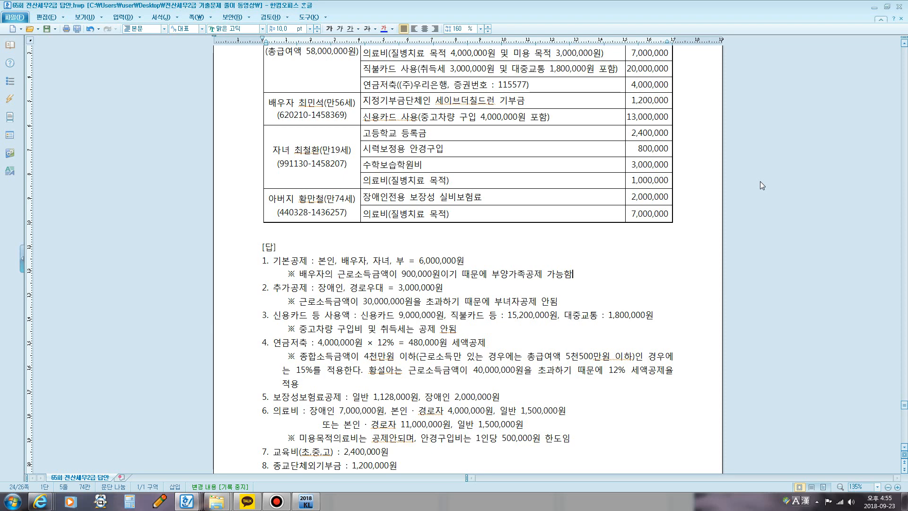
Step: Underline "연말정산추가자료입력 메뉴의 연금저축등 탭" and "연말정산입력탭" in the text of question [2]
{"action": "scroll", "coordinate": [479, 242], "scroll_direction": "up", "scroll_amount": 7}
{"action": "scroll", "coordinate": [479, 243], "scroll_direction": "up", "scroll_amount": 3}
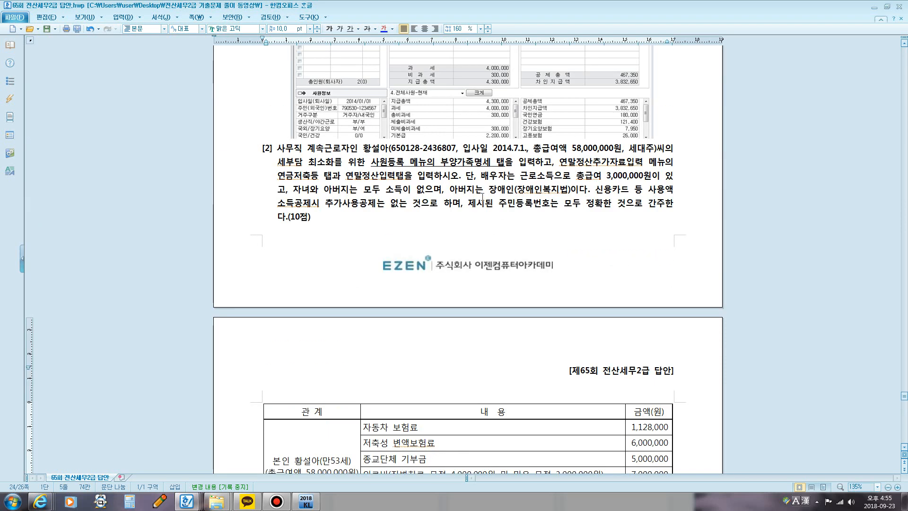
{"action": "left_click_drag", "start_coordinate": [560, 162], "coordinate": [333, 178]}
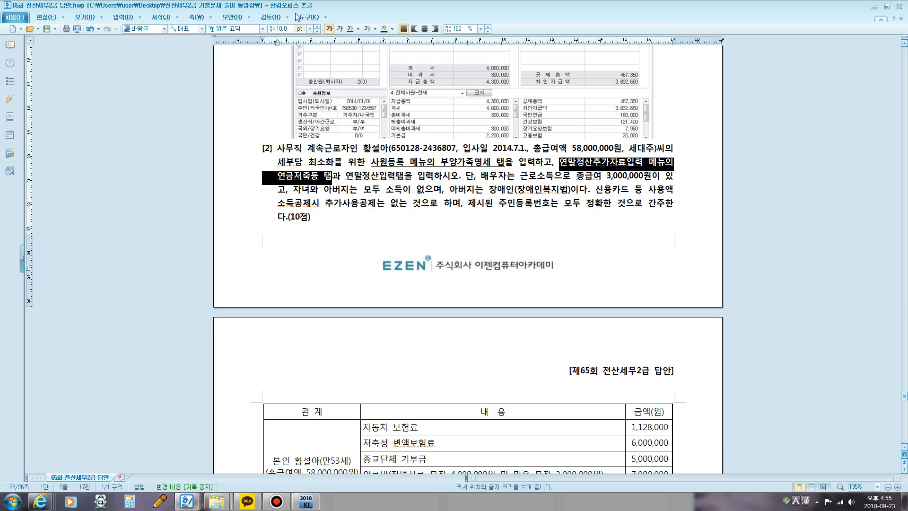
{"action": "left_click", "coordinate": [348, 29]}
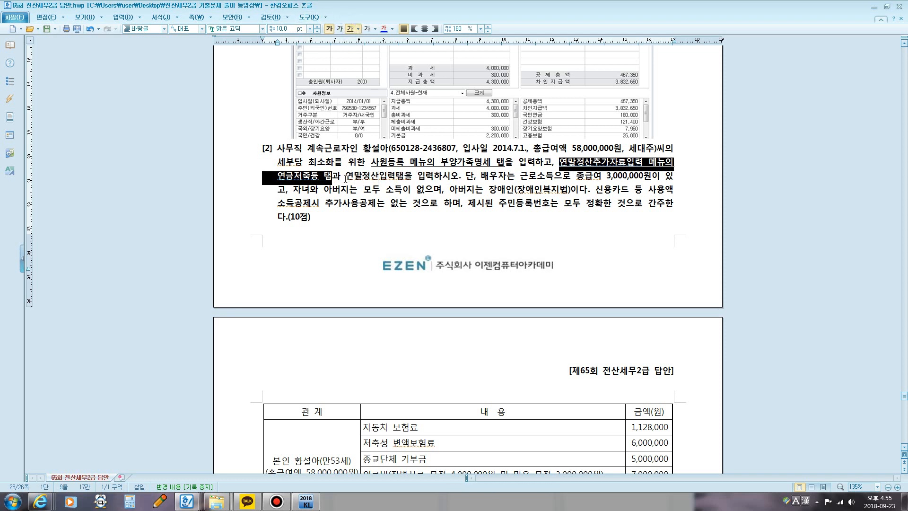
{"action": "left_click_drag", "start_coordinate": [346, 178], "coordinate": [405, 178]}
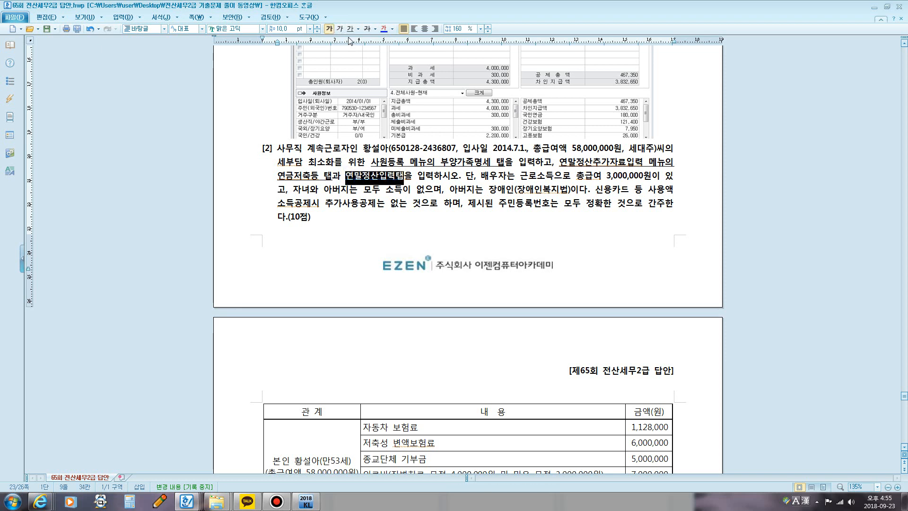
{"action": "left_click", "coordinate": [350, 29]}
Step: Switch to KcLep, reopen 연말정산추가자료입력 with all employees loaded and employee 1 selected, and maximize its window
{"action": "left_click", "coordinate": [306, 501]}
{"action": "left_click_drag", "start_coordinate": [436, 233], "coordinate": [441, 119]}
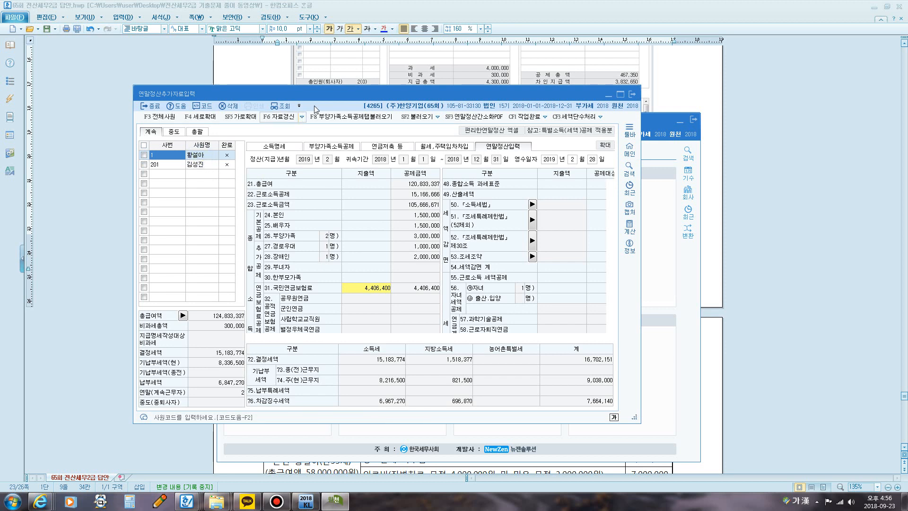
{"action": "left_click_drag", "start_coordinate": [323, 98], "coordinate": [345, 55]}
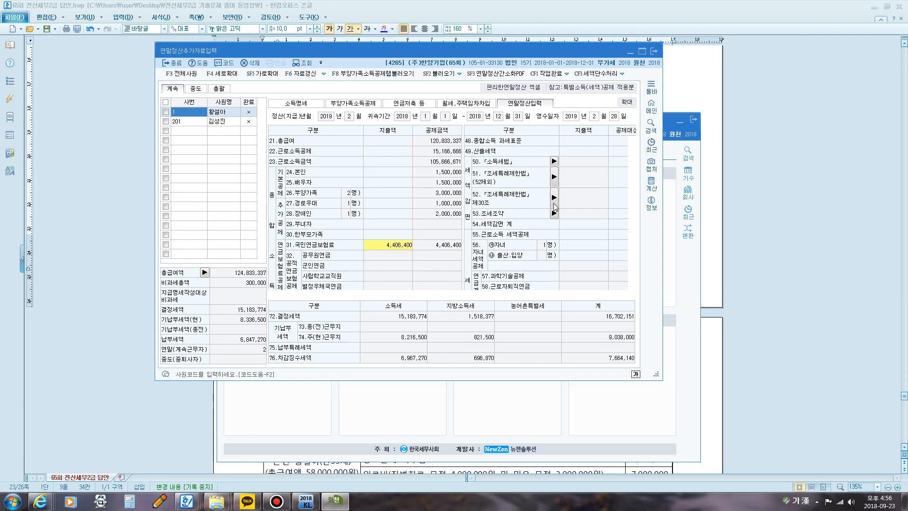
{"action": "left_click", "coordinate": [642, 51]}
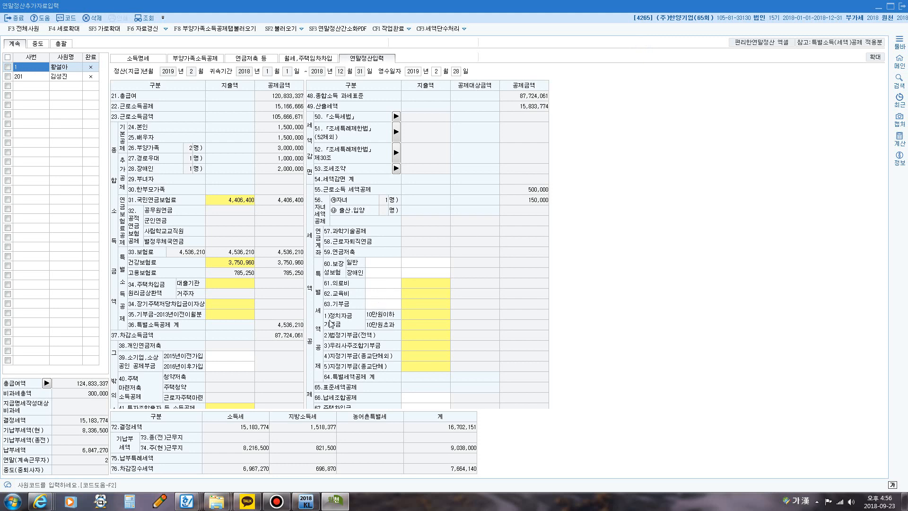
Step: Point out the tax credit section of employee 1's 연말정산입력 and its 61.의료비 entry cells
{"action": "mouse_move", "coordinate": [349, 389]}
{"action": "left_mouse_down"}
{"action": "mouse_move", "coordinate": [276, 304]}
{"action": "mouse_move", "coordinate": [306, 222]}
{"action": "mouse_move", "coordinate": [601, 317]}
{"action": "mouse_move", "coordinate": [325, 381]}
{"action": "left_mouse_up"}
{"action": "key", "text": "Escape"}
{"action": "left_click", "coordinate": [390, 283]}
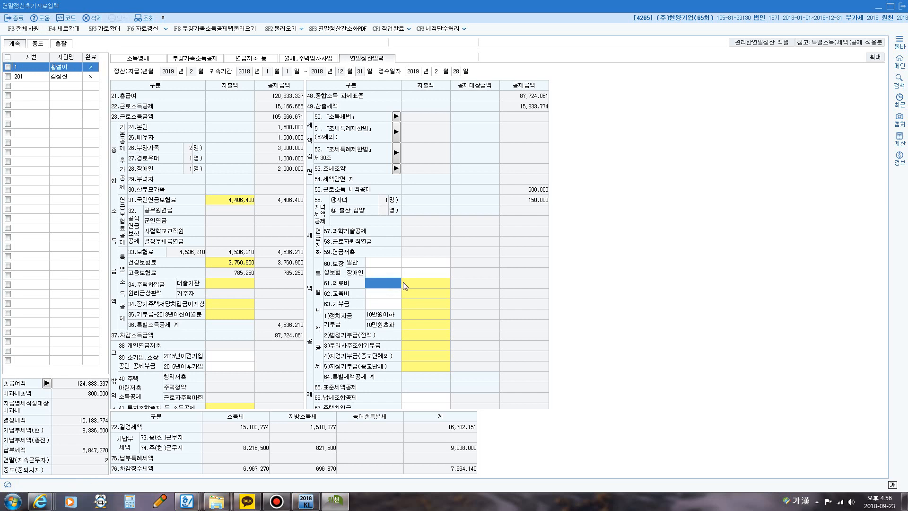
{"action": "left_click", "coordinate": [405, 283]}
{"action": "left_click", "coordinate": [382, 286]}
Step: Enter 1,128,000 as the 지출액 of 60.보장성보험 일반 for employee 1
{"action": "left_click", "coordinate": [377, 263]}
{"action": "left_click", "coordinate": [436, 262]}
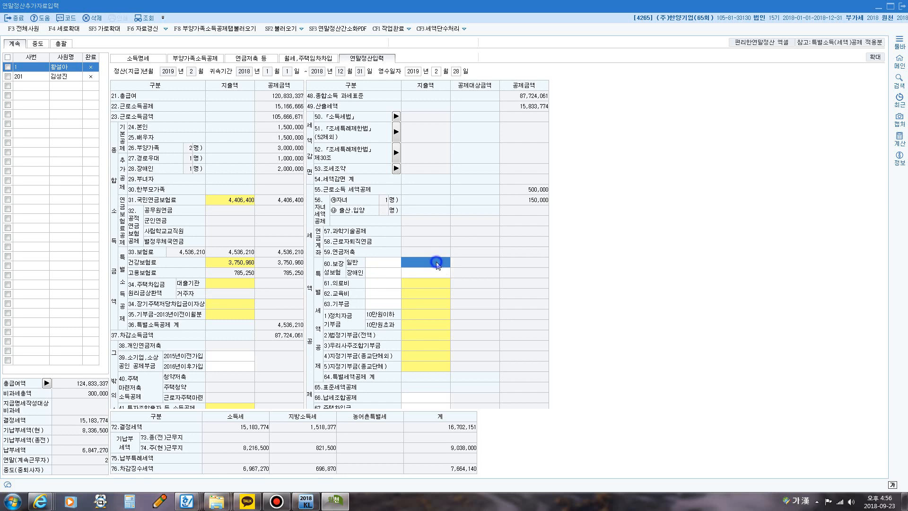
{"action": "type", "text": "1,128,000"}
{"action": "key", "text": "Return"}
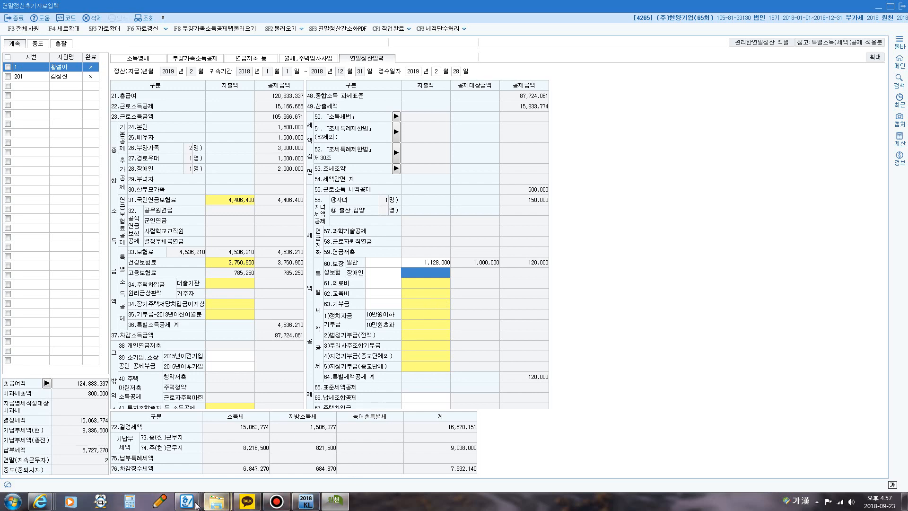
Step: Switch to the 65회 전산세무2급 답안 document in Hangul and colour the 자동차 보험료 amount red in question [2]'s table
{"action": "mouse_move", "coordinate": [187, 500]}
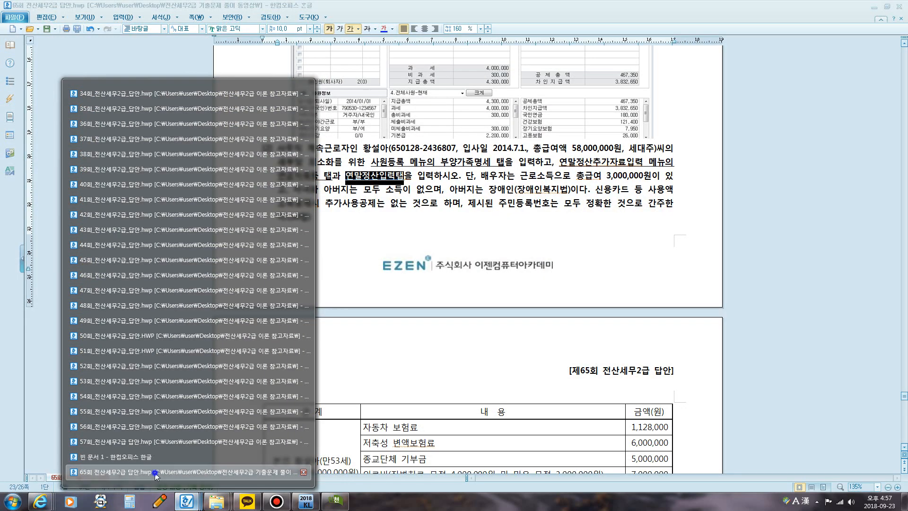
{"action": "left_click", "coordinate": [158, 471]}
{"action": "scroll", "coordinate": [461, 340], "scroll_direction": "down", "scroll_amount": 1}
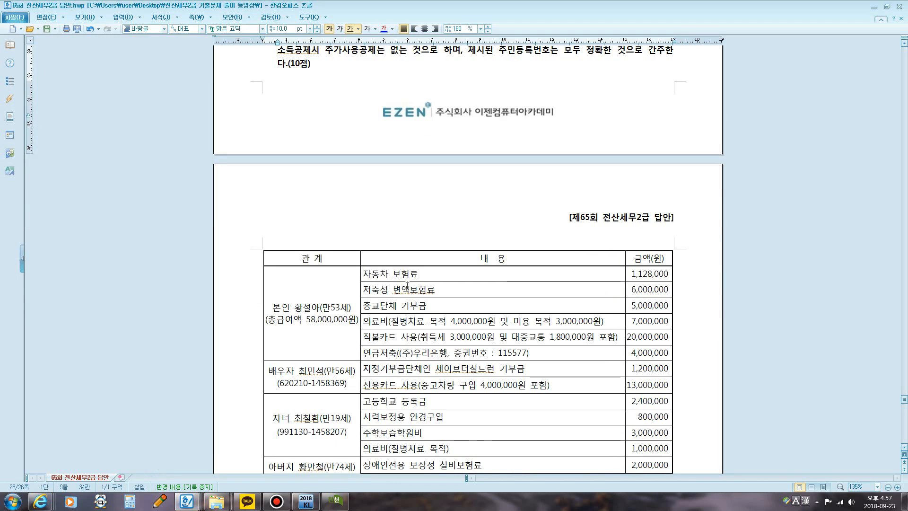
{"action": "left_click", "coordinate": [420, 275]}
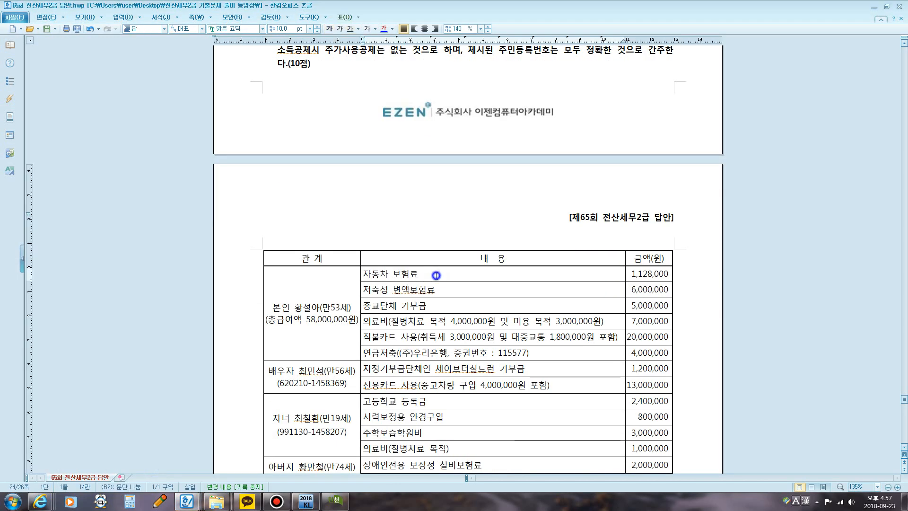
{"action": "double_click", "coordinate": [632, 273]}
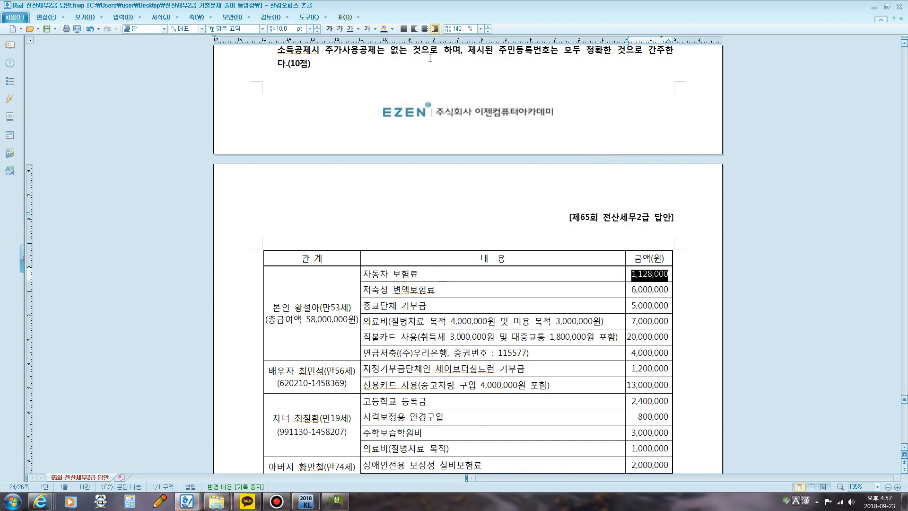
{"action": "left_click", "coordinate": [393, 30]}
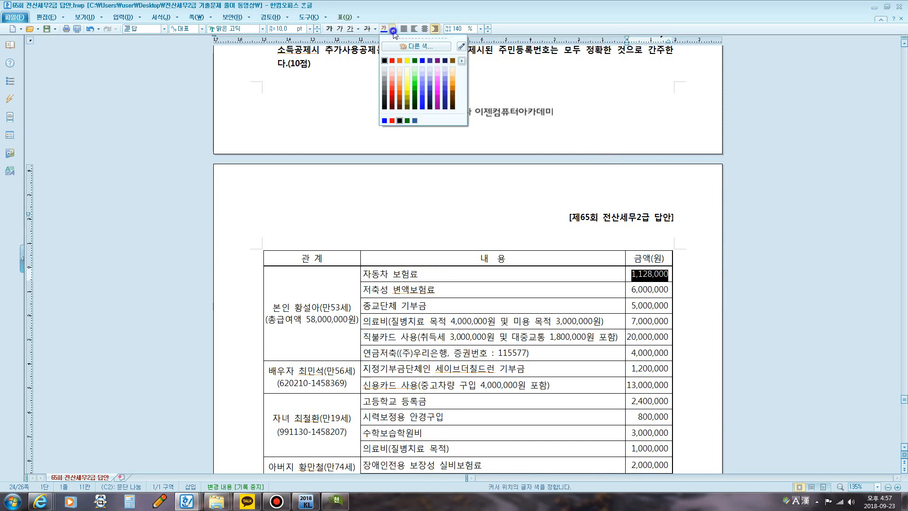
{"action": "left_click", "coordinate": [393, 61]}
Step: Strike through the 저축성 변액보험료 amount of 6,000,000 and colour the 종교단체 기부금 amount of 5,000,000 red
{"action": "left_click_drag", "start_coordinate": [630, 290], "coordinate": [672, 288]}
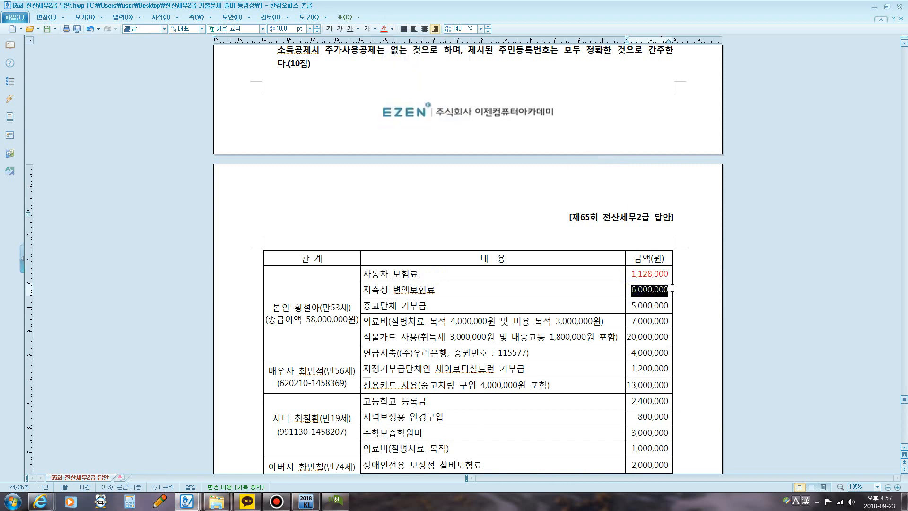
{"action": "left_click", "coordinate": [368, 28]}
{"action": "scroll", "coordinate": [549, 300], "scroll_direction": "down", "scroll_amount": 1}
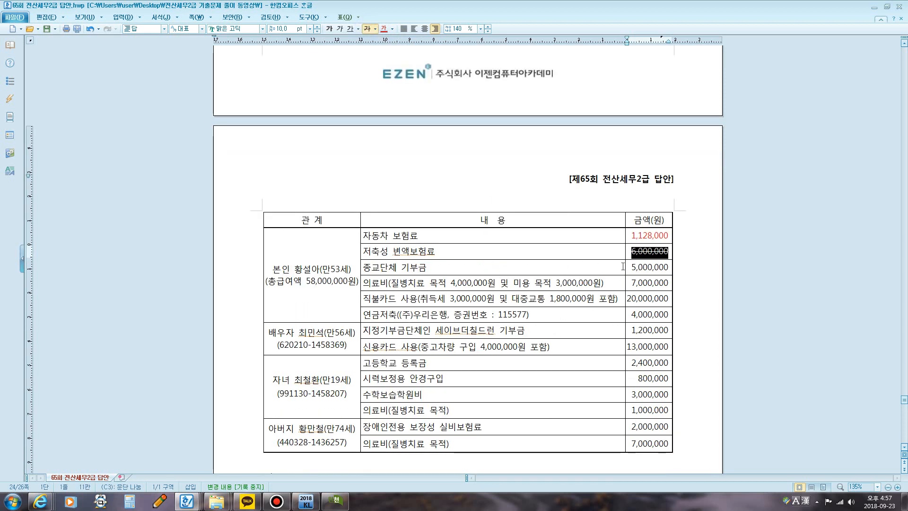
{"action": "left_click_drag", "start_coordinate": [623, 266], "coordinate": [669, 268]}
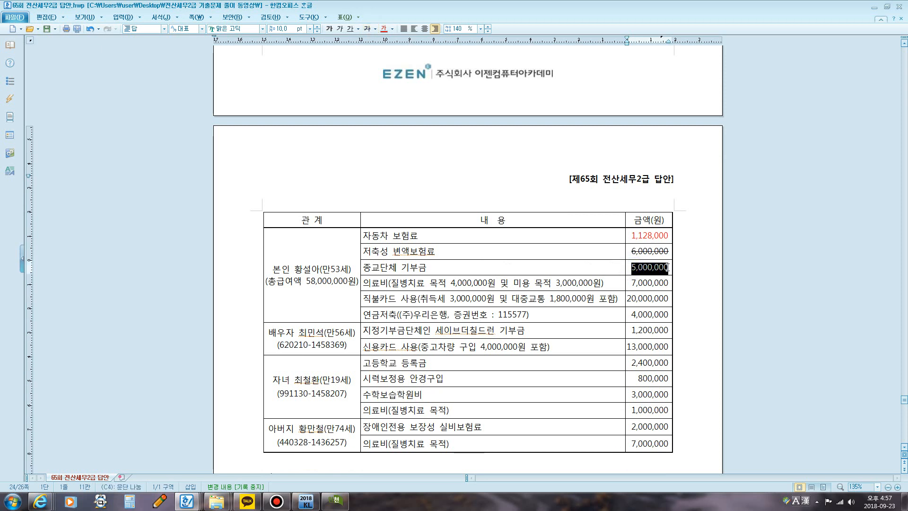
{"action": "left_click", "coordinate": [383, 29]}
{"action": "left_click", "coordinate": [494, 283]}
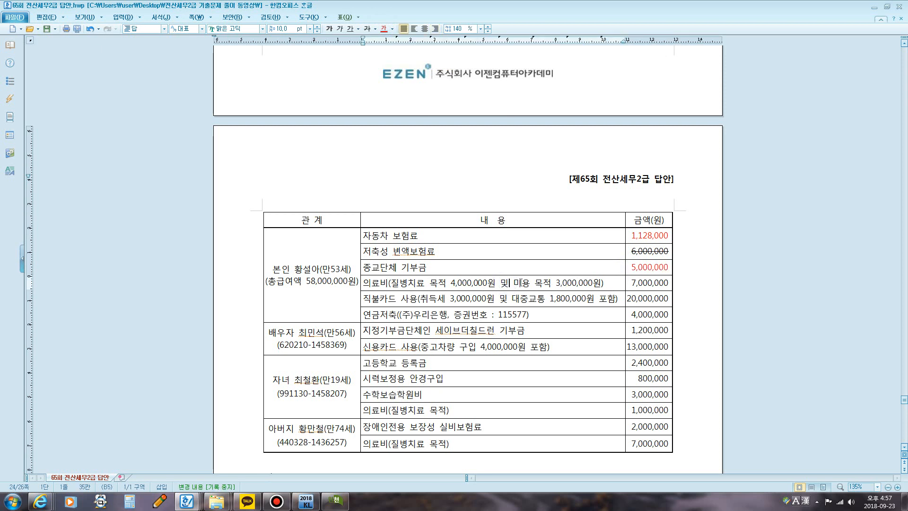
Step: Colour the text 질병치료 목적 4,000,000원 red in the 본인 의료비 row of question [2]'s table
{"action": "left_click_drag", "start_coordinate": [450, 283], "coordinate": [467, 281]}
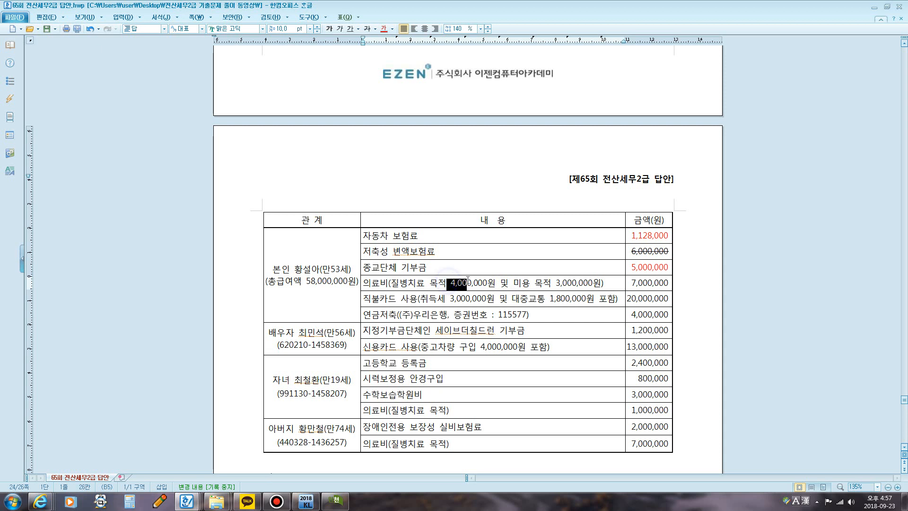
{"action": "left_click", "coordinate": [416, 280]}
{"action": "left_click_drag", "start_coordinate": [392, 283], "coordinate": [494, 282]}
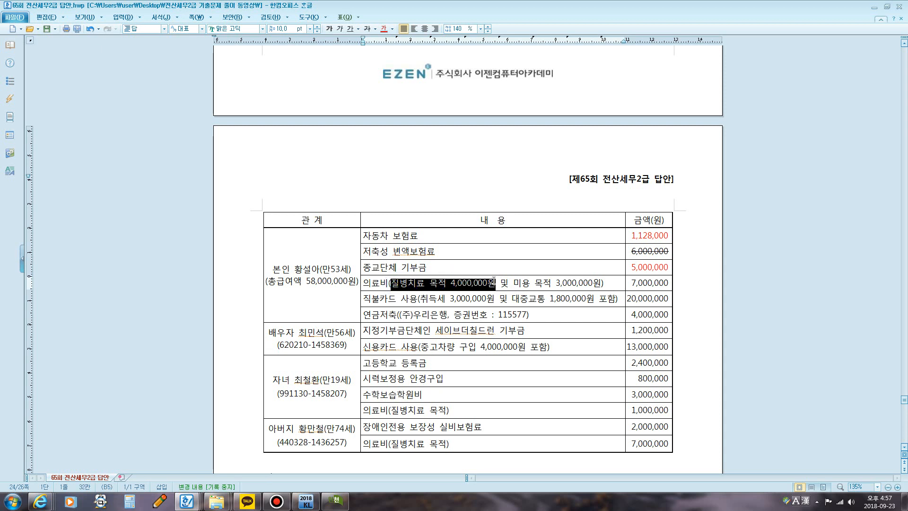
{"action": "left_click", "coordinate": [384, 29]}
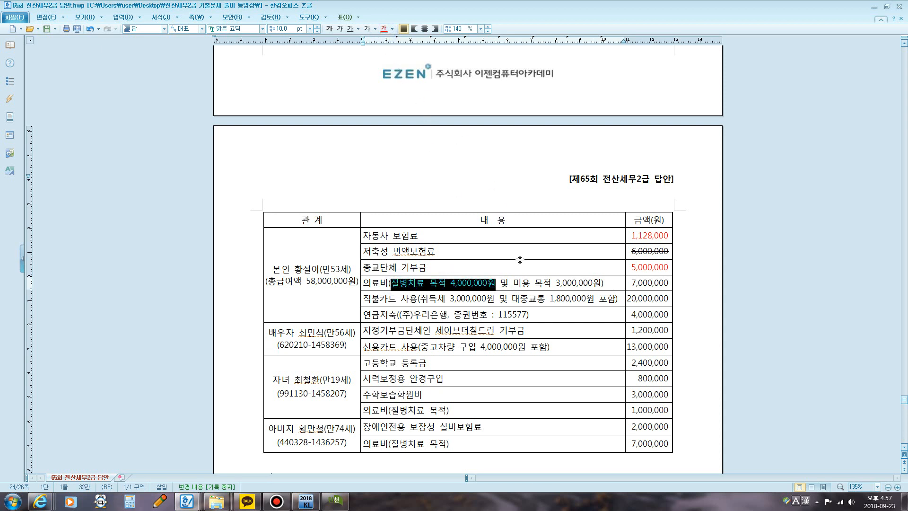
{"action": "left_click", "coordinate": [527, 298]}
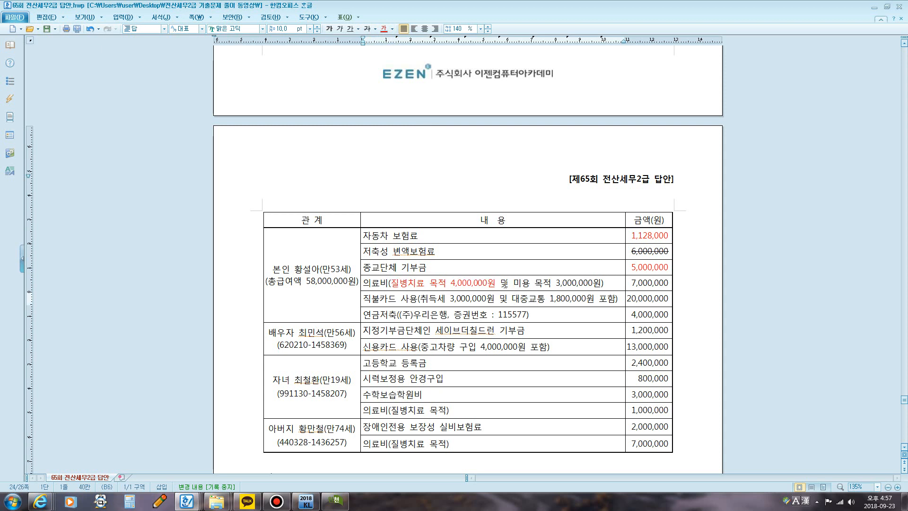
Step: Strike through 미용 목적 3,000,000원 in the 본인 의료비 row and 취득세 3,000,000원 in the 직불카드 사용 row
{"action": "left_click_drag", "start_coordinate": [509, 282], "coordinate": [605, 282]}
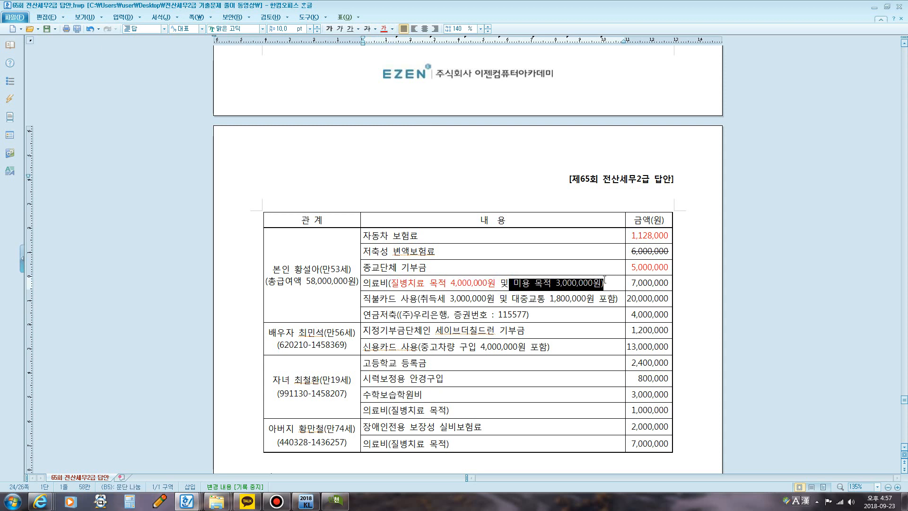
{"action": "left_click", "coordinate": [367, 29]}
{"action": "left_click_drag", "start_coordinate": [420, 298], "coordinate": [491, 298]}
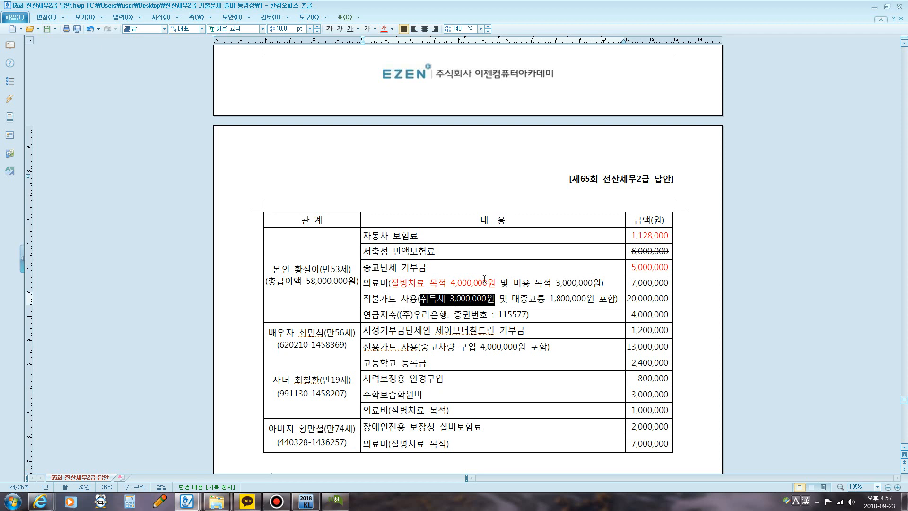
{"action": "left_click", "coordinate": [367, 29]}
Step: Add the calculation 20,000,000-3,000,000=17,000,000 on a new line beneath the 직불카드 사용 text
{"action": "left_click", "coordinate": [618, 298]}
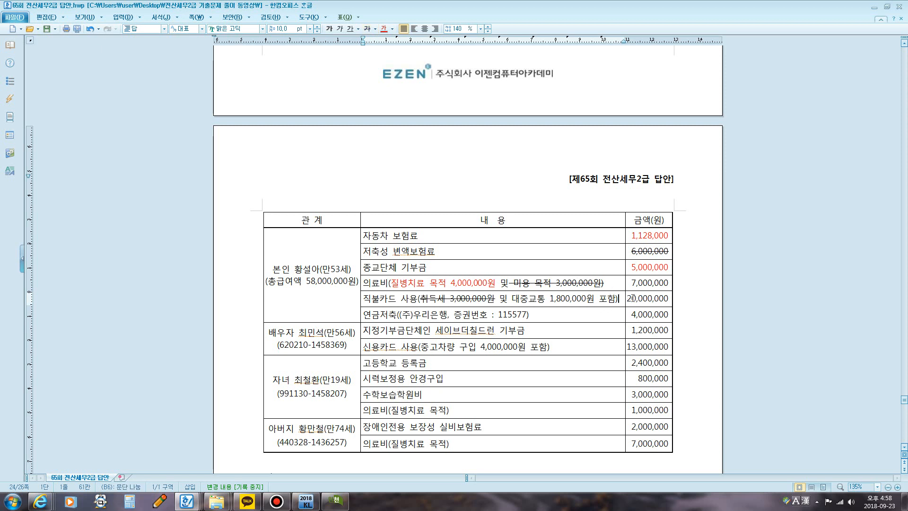
{"action": "key", "text": "Return"}
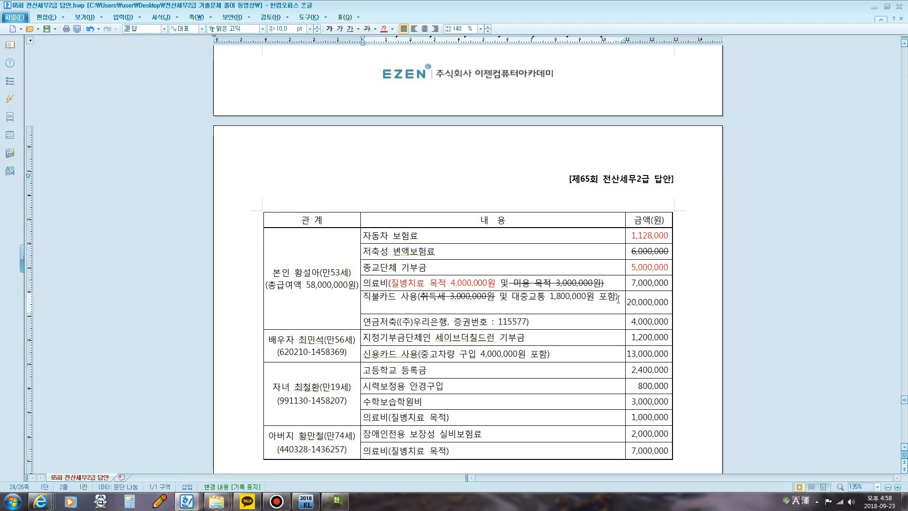
{"action": "type", "text": "w"}
{"action": "type", "text": "20,00"}
{"action": "type", "text": "0,000"}
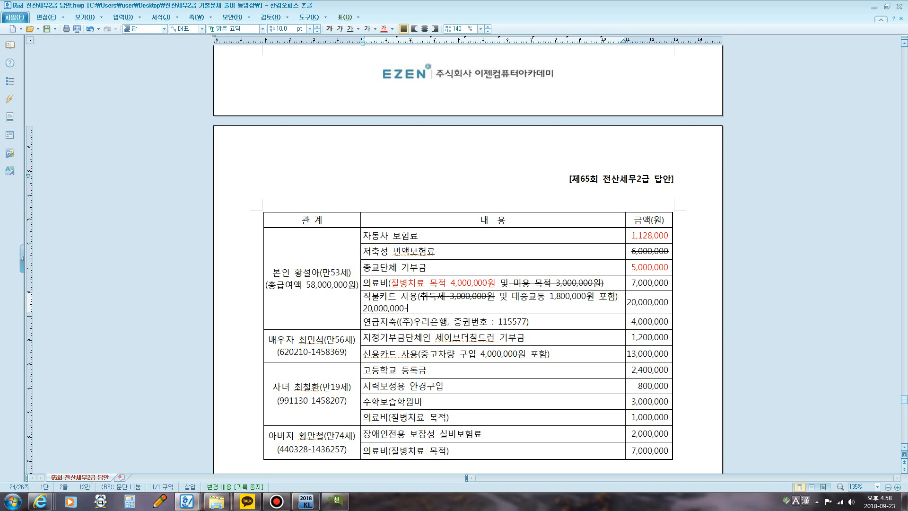
{"action": "type", "text": "-3,000,000=17,000,000"}
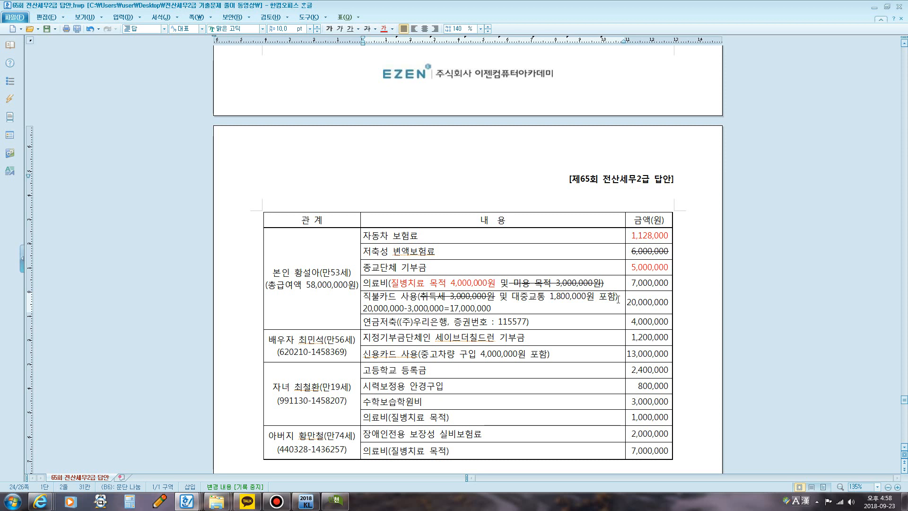
{"action": "type", "text": "(대"}
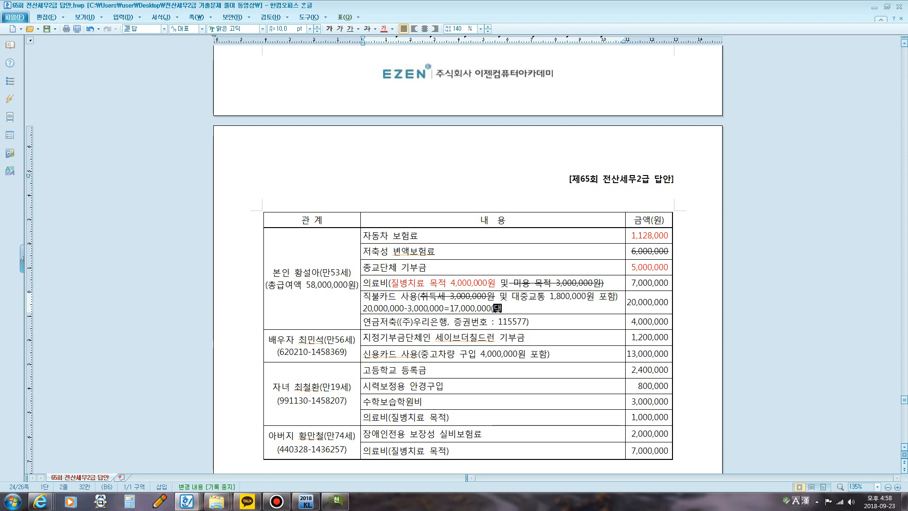
{"action": "type", "text": "중교통1"}
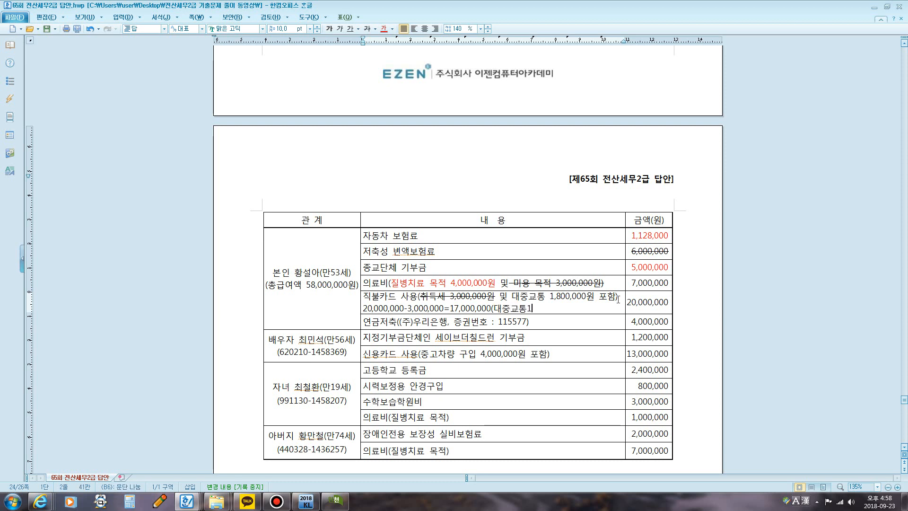
{"action": "type", "text": ",800,000, 직"}
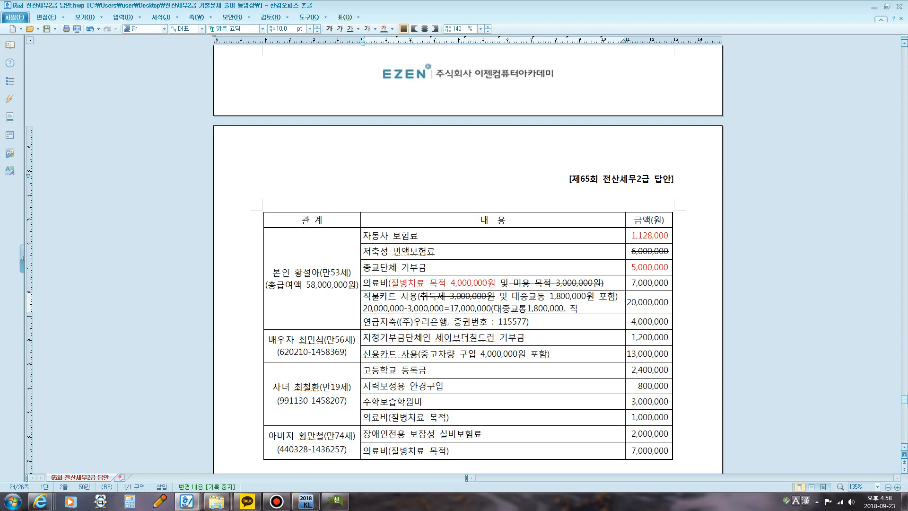
{"action": "type", "text": "불카드15,200,000"}
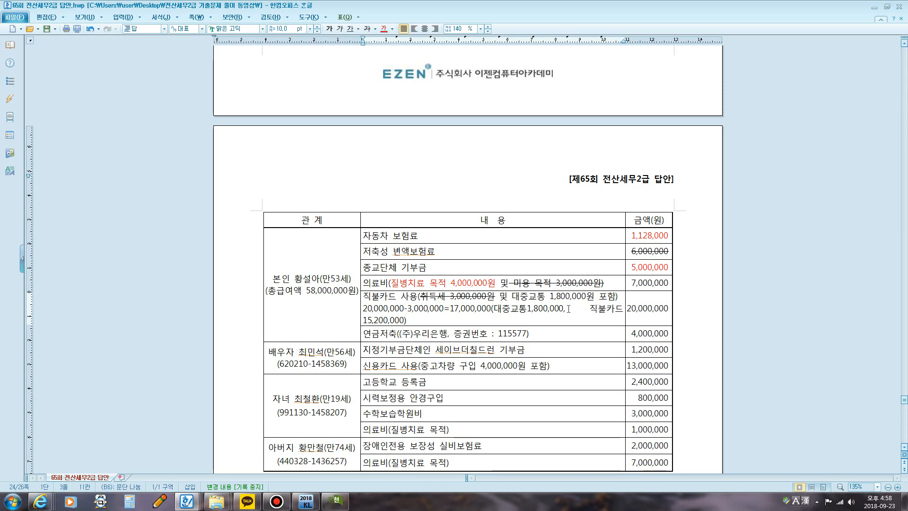
Step: Point out the 연금저축 row of the 본인 section with a temporary red screen-pen mark
{"action": "scroll", "coordinate": [539, 306], "scroll_direction": "down", "scroll_amount": 2}
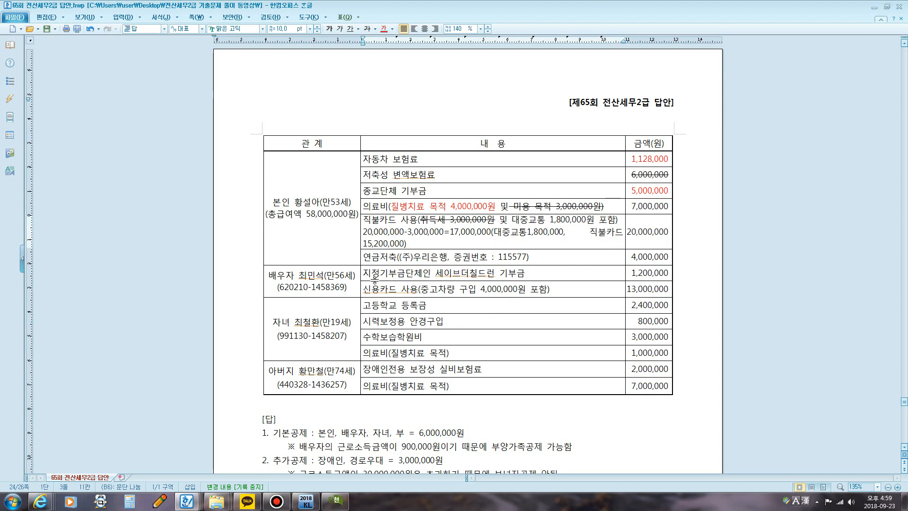
{"action": "key", "text": "F9"}
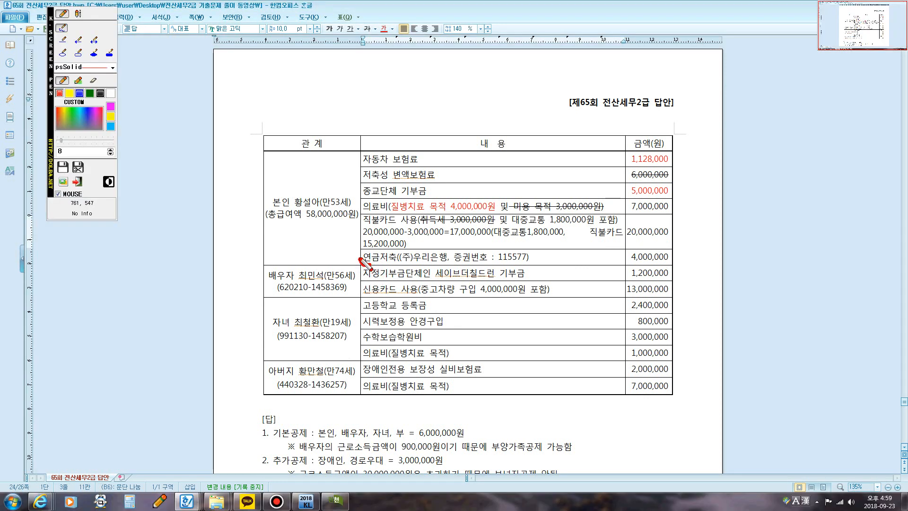
{"action": "mouse_move", "coordinate": [360, 259]}
{"action": "left_mouse_down"}
{"action": "mouse_move", "coordinate": [372, 256]}
{"action": "mouse_move", "coordinate": [365, 261]}
{"action": "mouse_move", "coordinate": [364, 250]}
{"action": "left_mouse_up"}
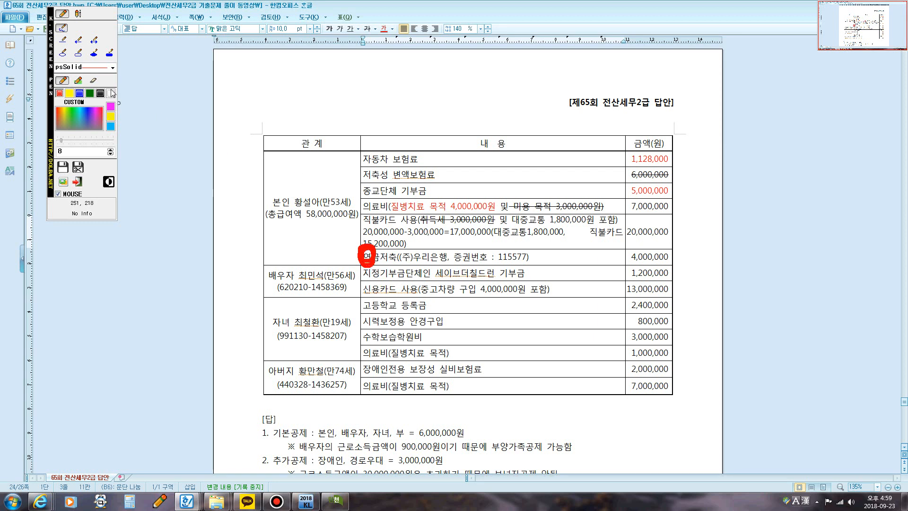
{"action": "key", "text": "Escape"}
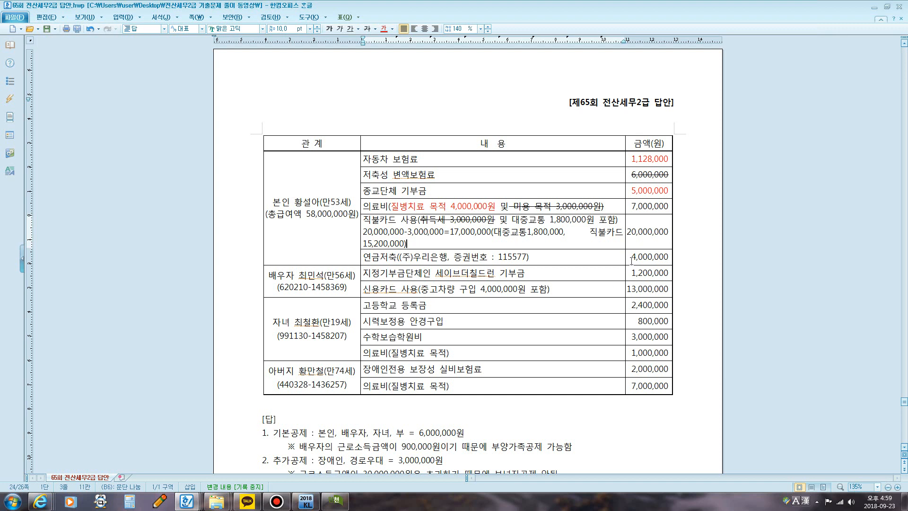
Step: Colour the 연금저축 amount of 4,000,000, the 대중교통 amount of 1,800,000 and the 직불카드 amount of 15,200,000 red
{"action": "left_click_drag", "start_coordinate": [631, 258], "coordinate": [669, 258]}
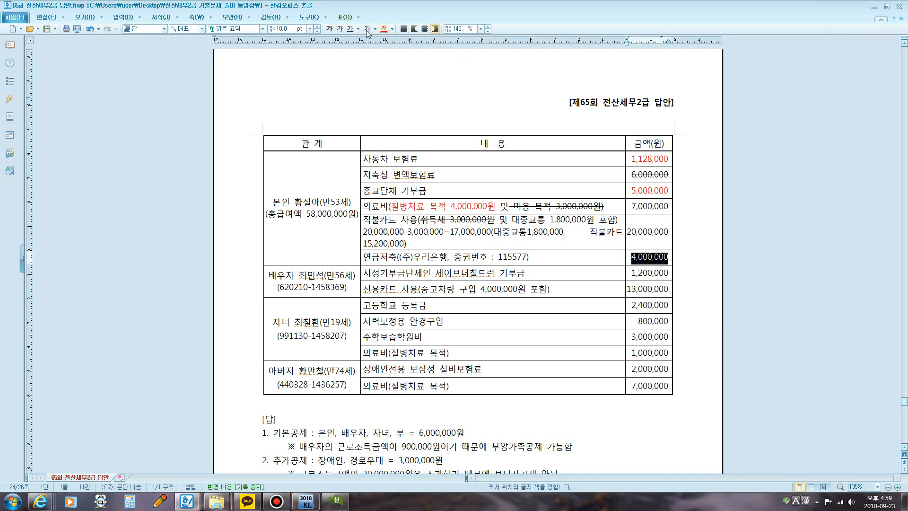
{"action": "left_click", "coordinate": [384, 28]}
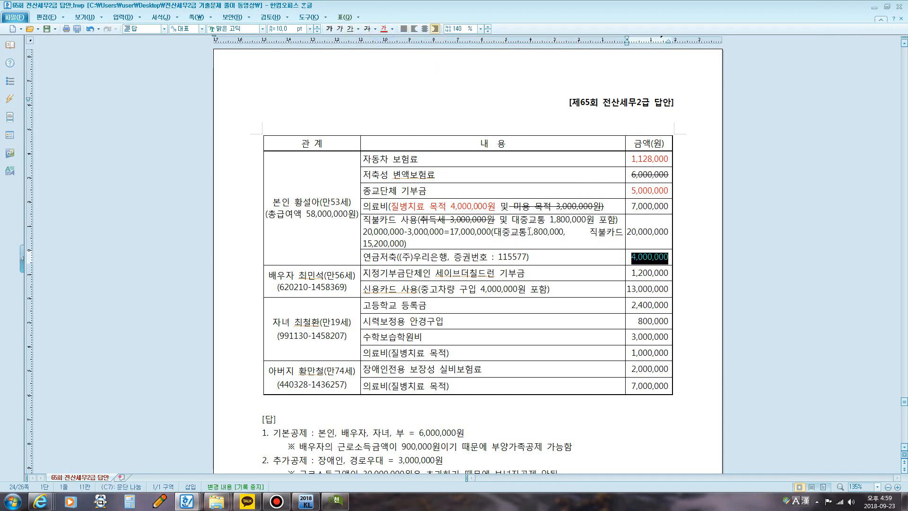
{"action": "left_click_drag", "start_coordinate": [527, 232], "coordinate": [564, 232]}
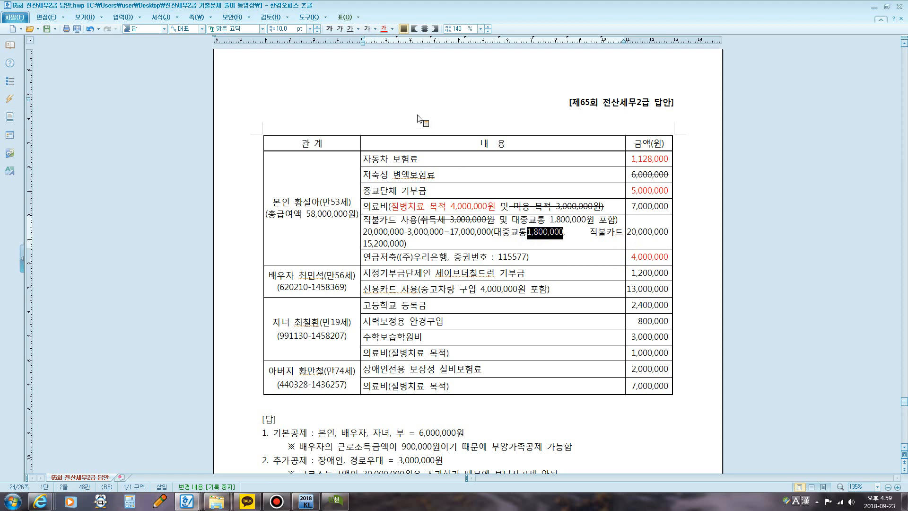
{"action": "left_click", "coordinate": [383, 31]}
{"action": "left_click_drag", "start_coordinate": [363, 243], "coordinate": [405, 243]}
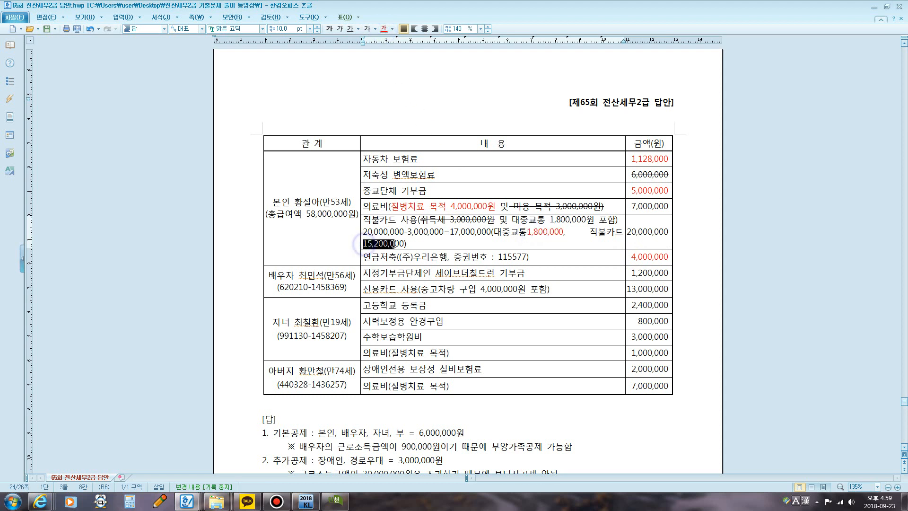
{"action": "left_click", "coordinate": [383, 32]}
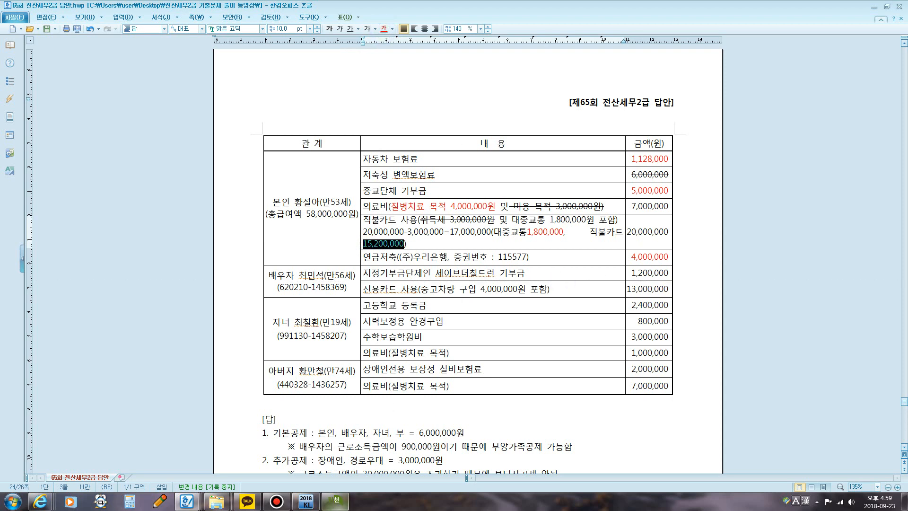
Step: Switch to KcLep's 연말정산추가자료입력 window and place it over the document, showing employee 1's 특별세액공제 items
{"action": "left_click", "coordinate": [336, 501]}
{"action": "left_click", "coordinate": [890, 7]}
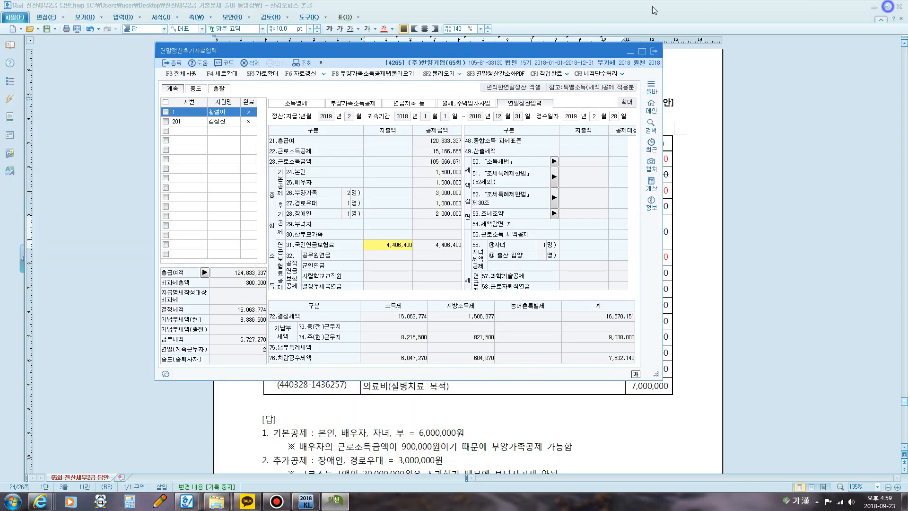
{"action": "left_click_drag", "start_coordinate": [509, 53], "coordinate": [563, 182]}
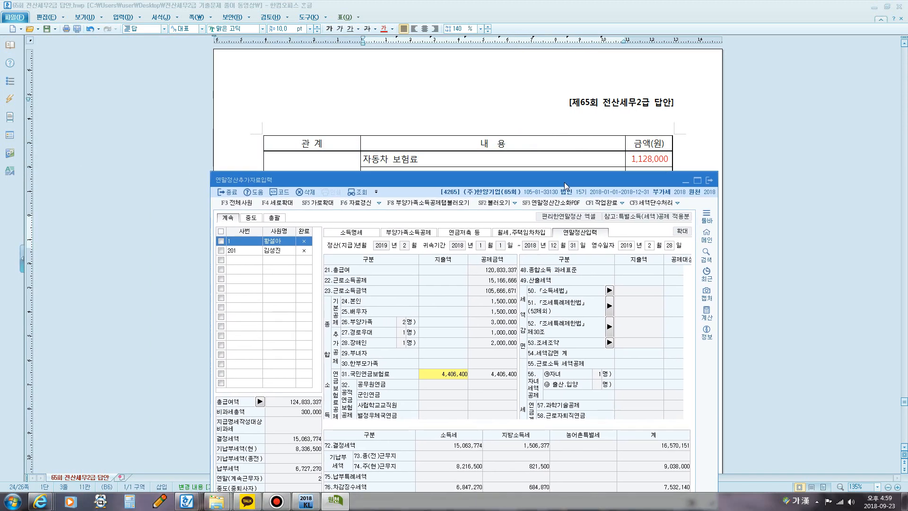
{"action": "scroll", "coordinate": [631, 347], "scroll_direction": "down", "scroll_amount": 5}
{"action": "scroll", "coordinate": [632, 347], "scroll_direction": "up", "scroll_amount": 3}
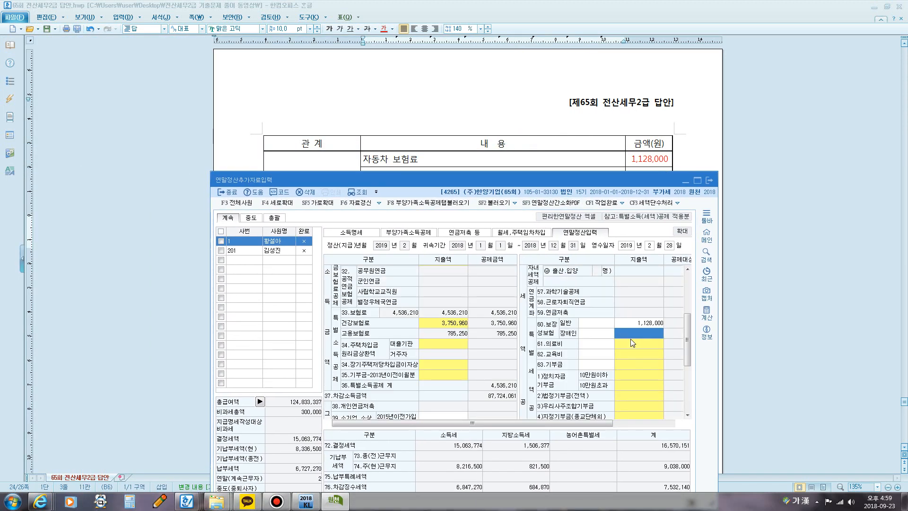
{"action": "mouse_move", "coordinate": [575, 177]}
{"action": "left_mouse_down"}
{"action": "mouse_move", "coordinate": [567, 197]}
{"action": "mouse_move", "coordinate": [571, 186]}
{"action": "left_mouse_up"}
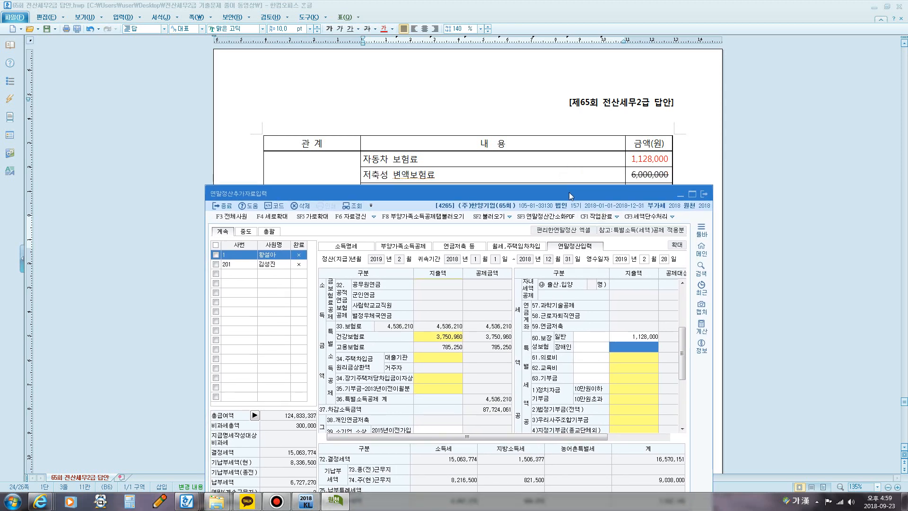
{"action": "left_click_drag", "start_coordinate": [457, 197], "coordinate": [473, 101]}
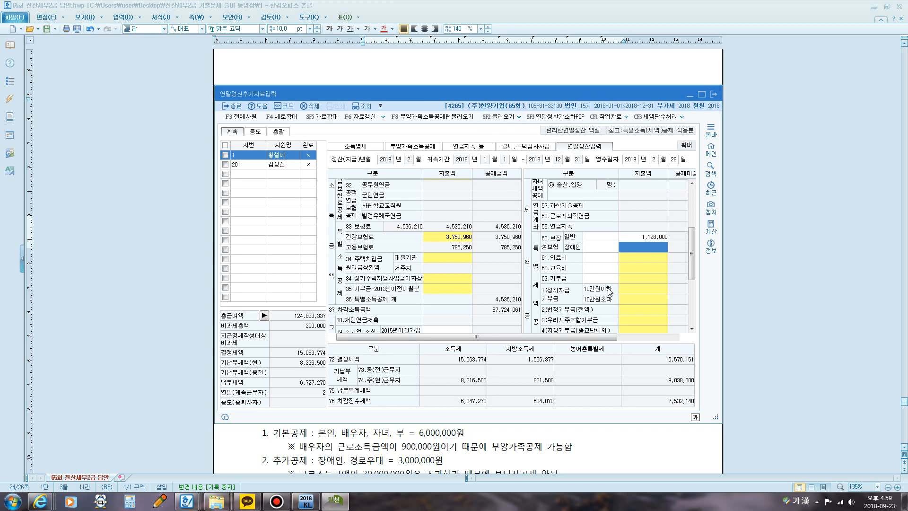
Step: Open employee 1's 기부금 detail dialog, point out the 종교단체 당해기부금 지출액 cell, and close the dialog
{"action": "left_click", "coordinate": [627, 298]}
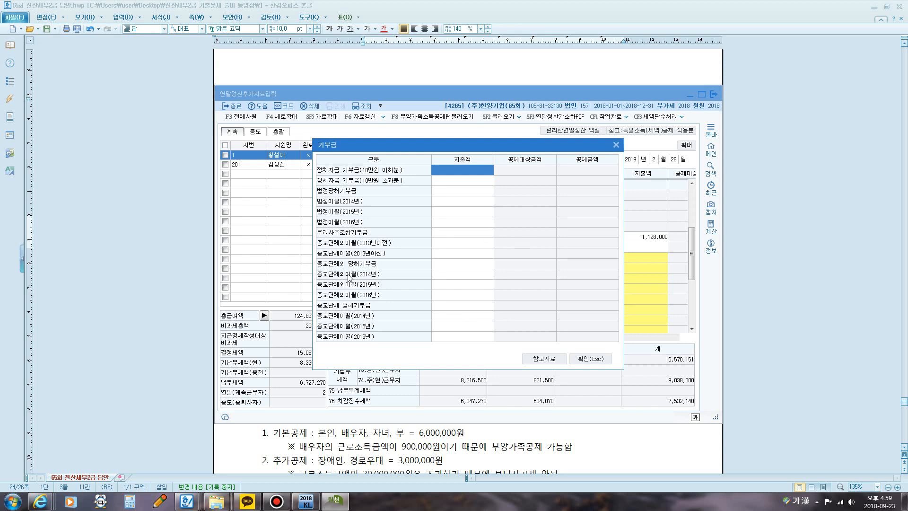
{"action": "key", "text": "F12"}
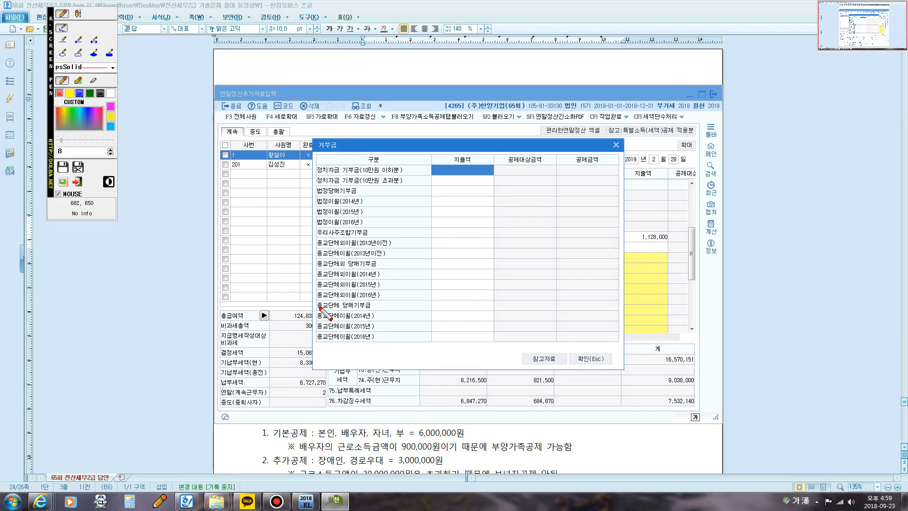
{"action": "mouse_move", "coordinate": [316, 310]}
{"action": "left_mouse_down"}
{"action": "mouse_move", "coordinate": [377, 308]}
{"action": "mouse_move", "coordinate": [315, 302]}
{"action": "mouse_move", "coordinate": [313, 311]}
{"action": "left_mouse_up"}
{"action": "key", "text": "F12"}
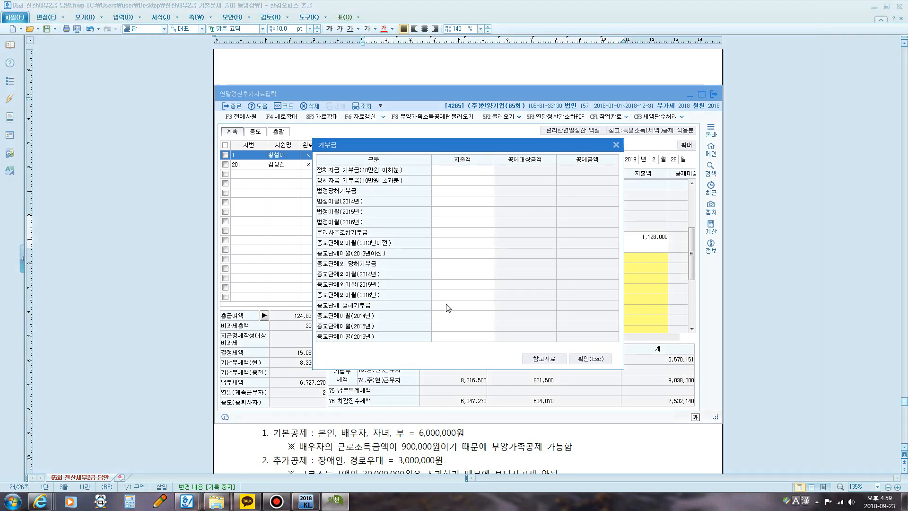
{"action": "left_click", "coordinate": [448, 307]}
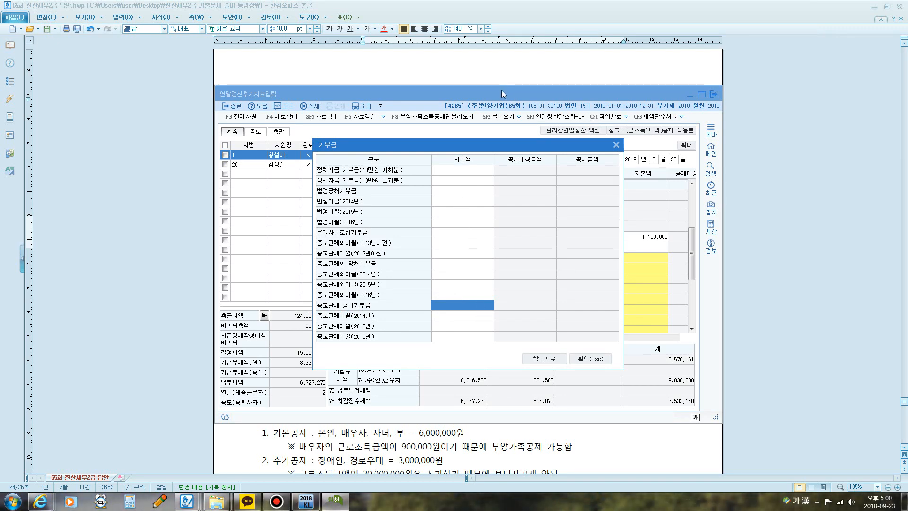
{"action": "left_click", "coordinate": [615, 145]}
Step: Uncover the 종교단체 기부금 row in the document behind the window and compare it with employee 1's 기부금 entry cells
{"action": "left_click_drag", "start_coordinate": [558, 100], "coordinate": [567, 202]}
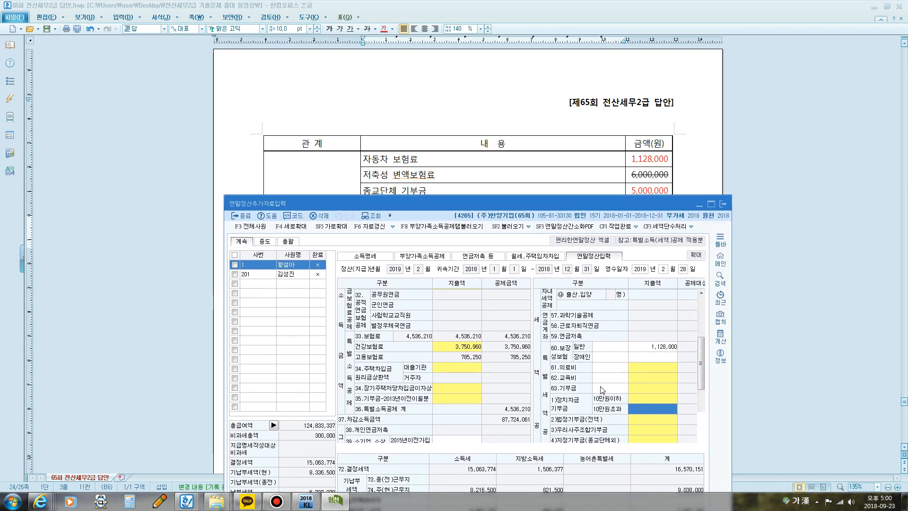
{"action": "left_click", "coordinate": [643, 407]}
{"action": "left_click", "coordinate": [645, 420]}
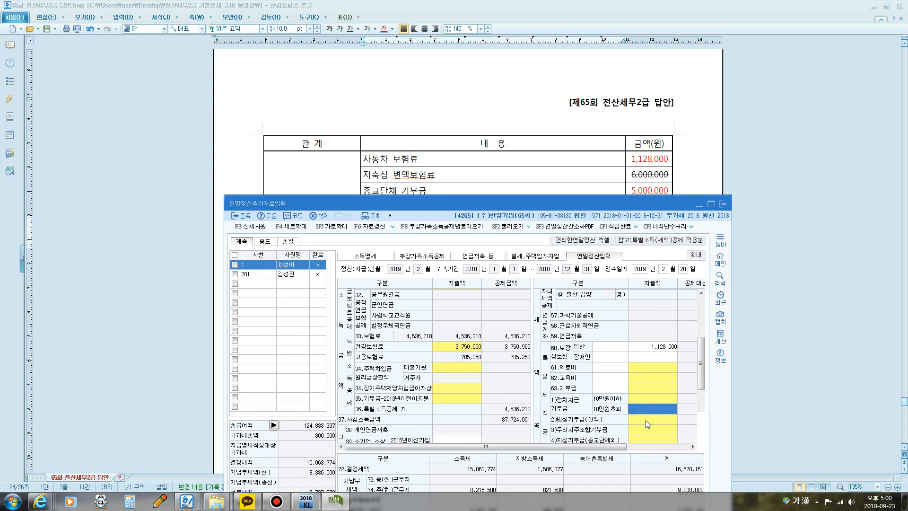
{"action": "left_click_drag", "start_coordinate": [547, 206], "coordinate": [475, 65]}
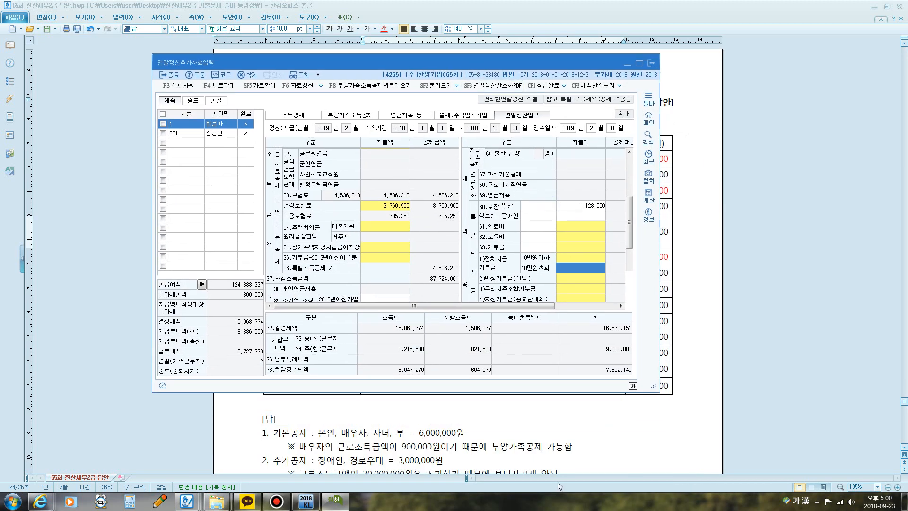
Step: Move KcLep's main window away from its centre position and bring the 연말정산추가자료입력 window back in front of it
{"action": "left_click", "coordinate": [337, 500]}
{"action": "left_click", "coordinate": [339, 500]}
{"action": "left_click", "coordinate": [339, 501]}
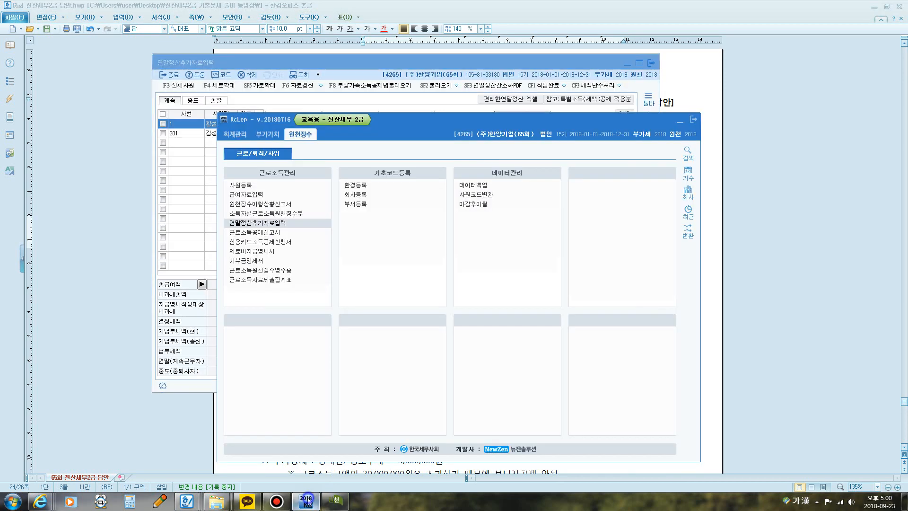
{"action": "left_click_drag", "start_coordinate": [419, 126], "coordinate": [323, 70]}
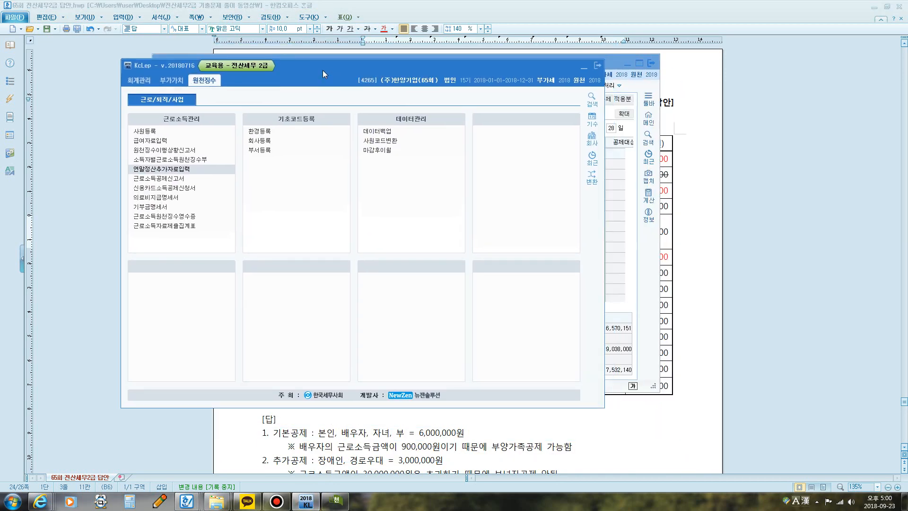
{"action": "left_click", "coordinate": [627, 64]}
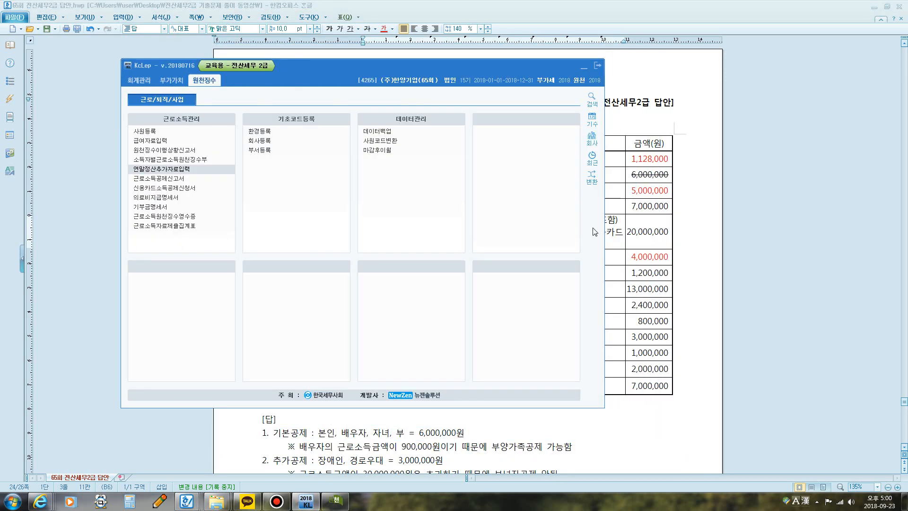
{"action": "left_click", "coordinate": [331, 499]}
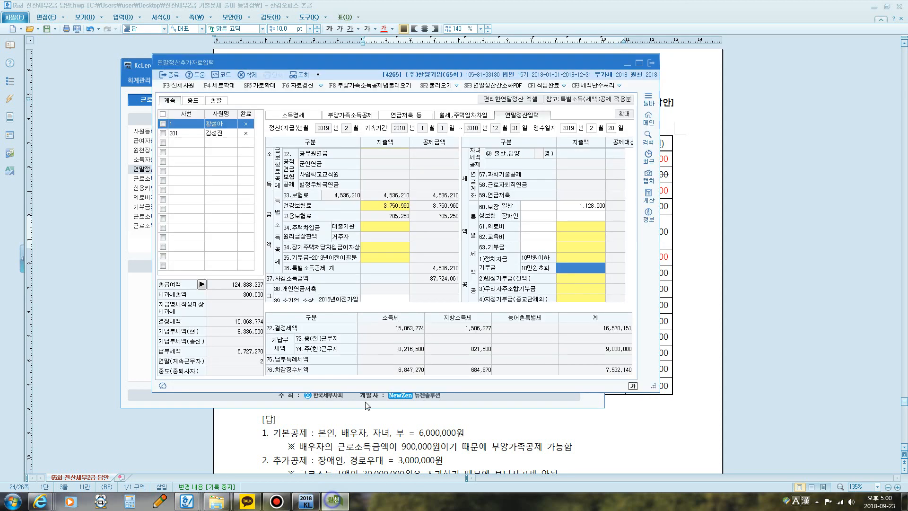
Step: Enter 5,000,000 as the 종교단체 당해기부금 지출액 in employee 1's 기부금 details and confirm the dialog
{"action": "left_click", "coordinate": [572, 260]}
{"action": "left_click", "coordinate": [538, 244]}
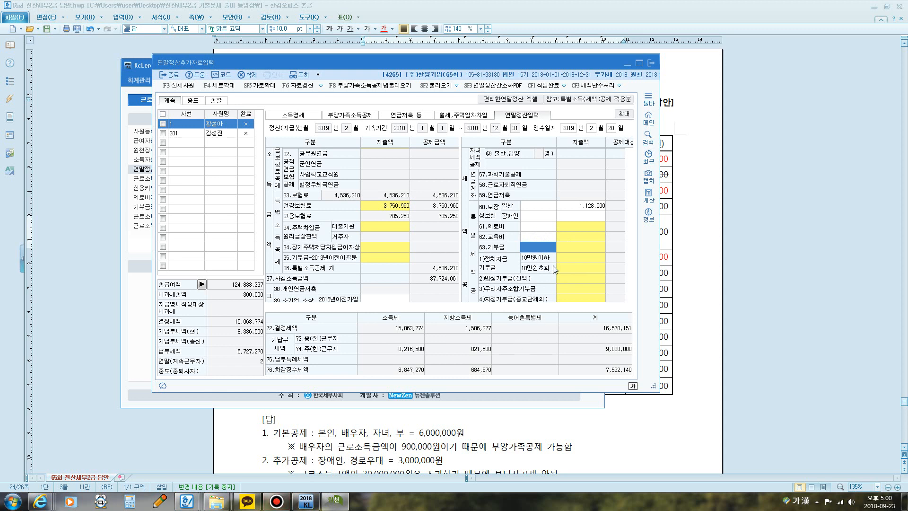
{"action": "left_click", "coordinate": [558, 260]}
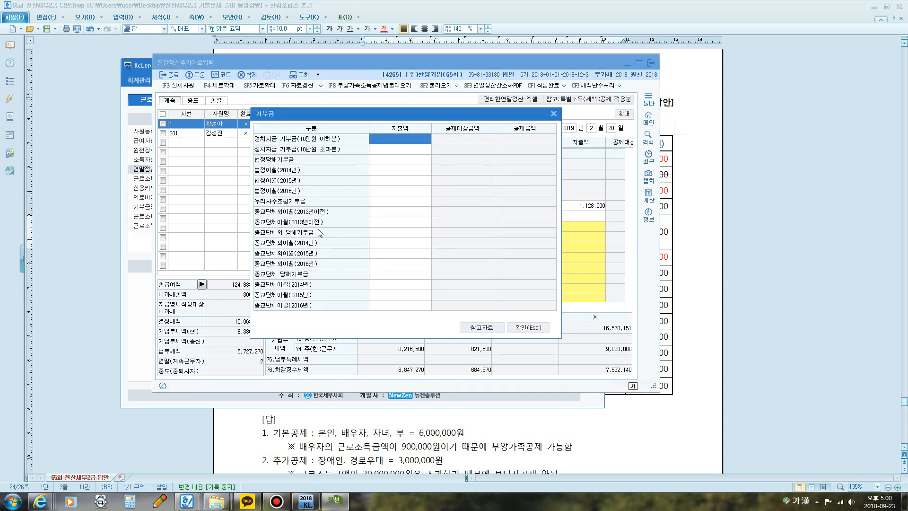
{"action": "left_click", "coordinate": [378, 274]}
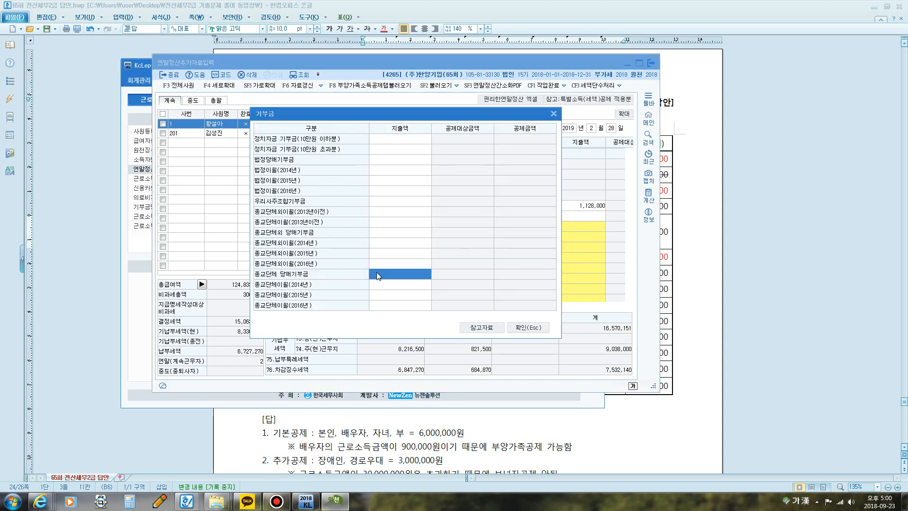
{"action": "type", "text": "5000000"}
{"action": "key", "text": "Return"}
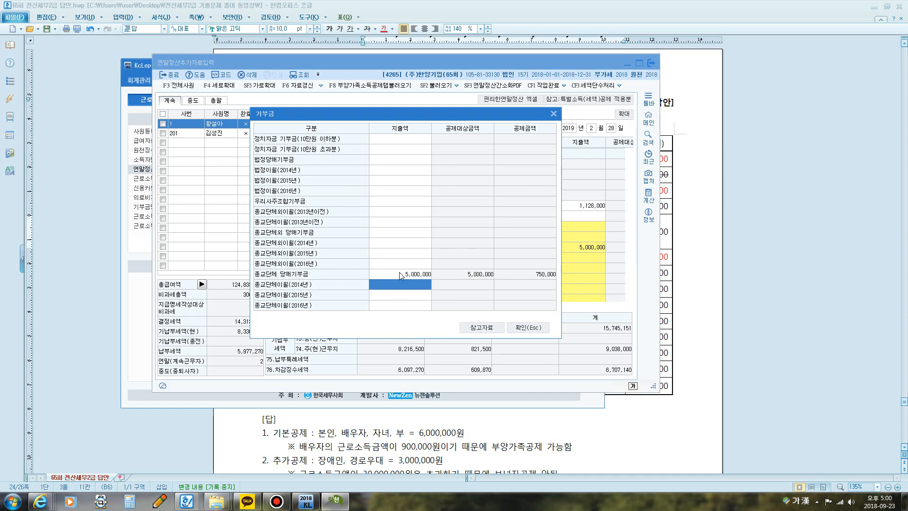
{"action": "left_click", "coordinate": [528, 327]}
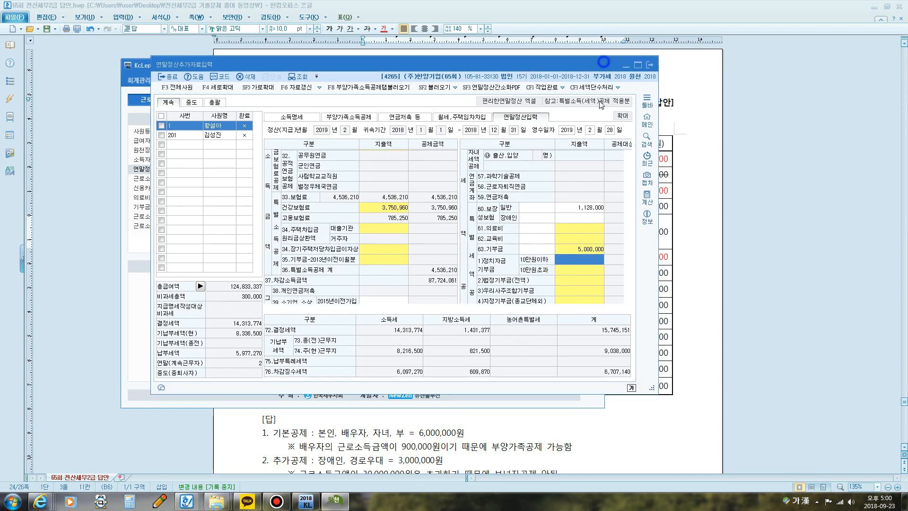
Step: Check the 의료비 row in the document and enter 4,000,000 as employee 1's 본인.경로자 의료비 지출액
{"action": "left_click_drag", "start_coordinate": [613, 78], "coordinate": [565, 258]}
{"action": "left_click", "coordinate": [584, 68]}
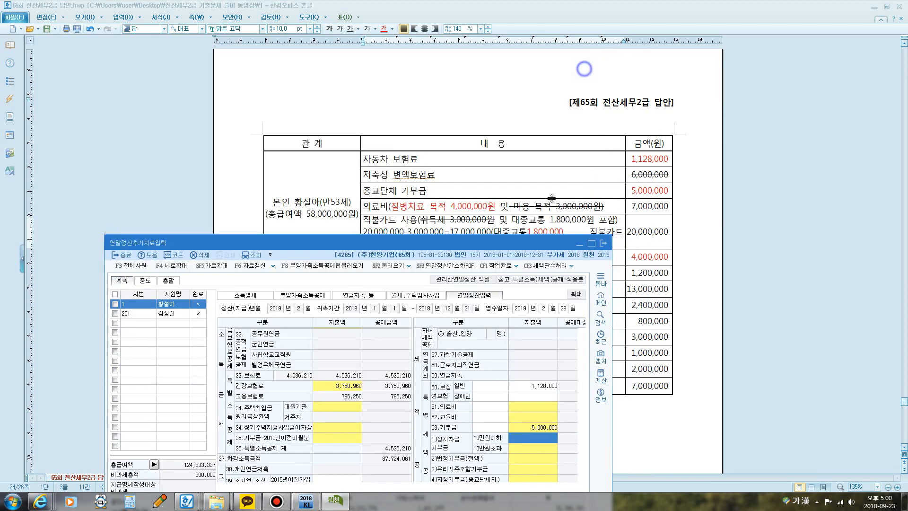
{"action": "left_click_drag", "start_coordinate": [511, 236], "coordinate": [498, 255]}
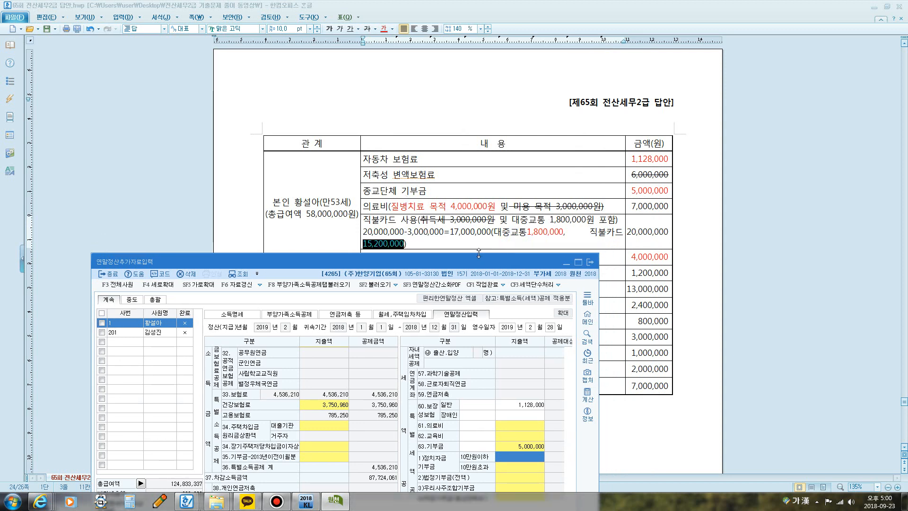
{"action": "left_click_drag", "start_coordinate": [454, 260], "coordinate": [486, 62]}
{"action": "left_click", "coordinate": [549, 234]}
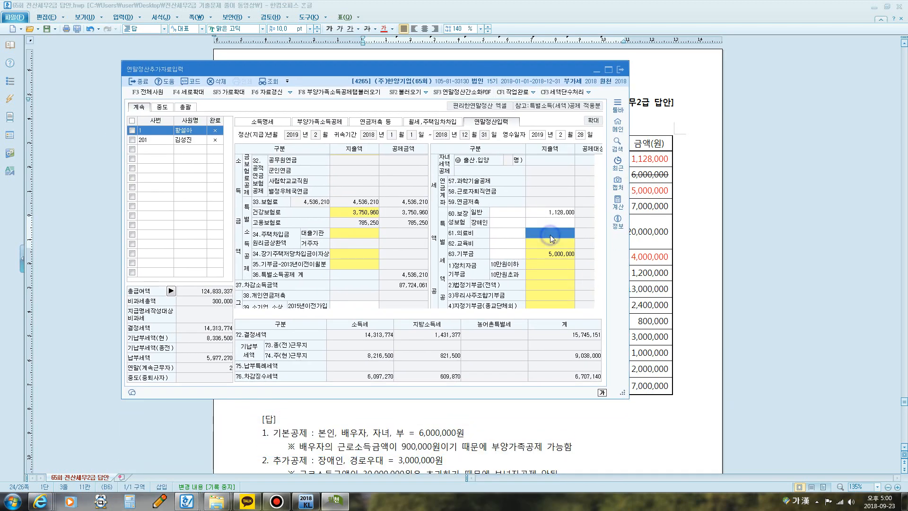
{"action": "double_click", "coordinate": [547, 232]}
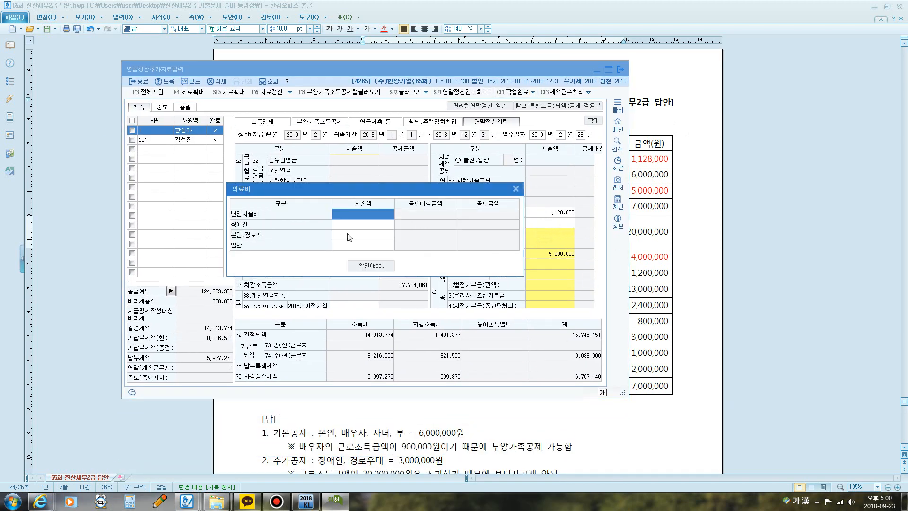
{"action": "left_click", "coordinate": [352, 238]}
{"action": "type", "text": "4000000"}
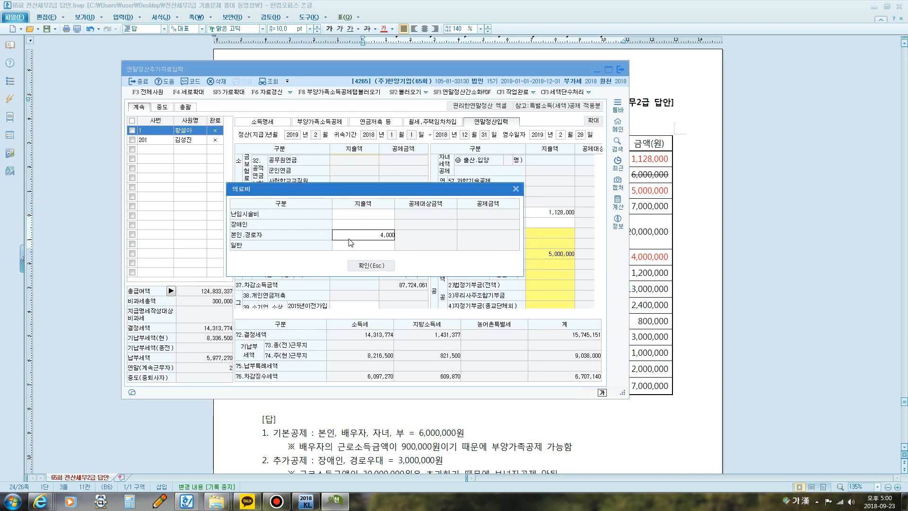
{"action": "key", "text": "Return"}
{"action": "left_click", "coordinate": [357, 264]}
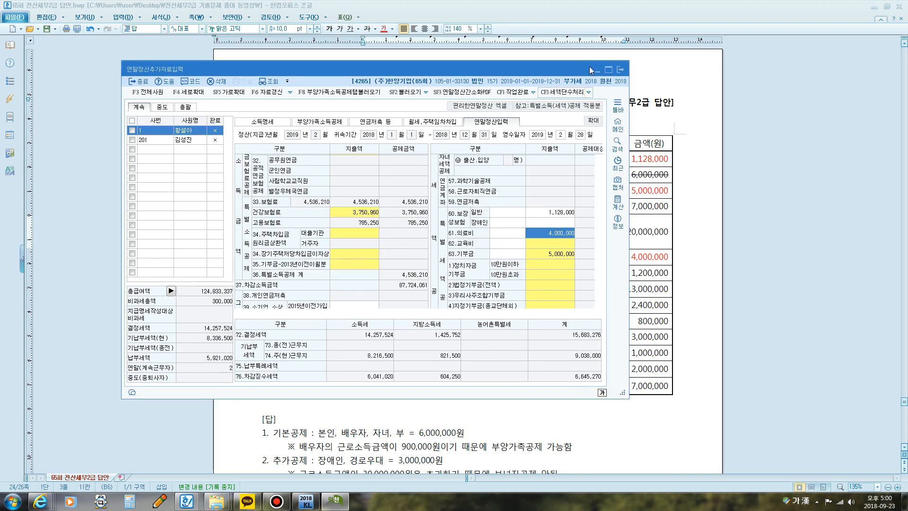
Step: Check the document, and in employee 1's 신용카드 등 공제대상금액 enter 1,800,000 for 대중교통이용액 and 15,200,000 for 직불/선불카드
{"action": "left_click", "coordinate": [618, 70]}
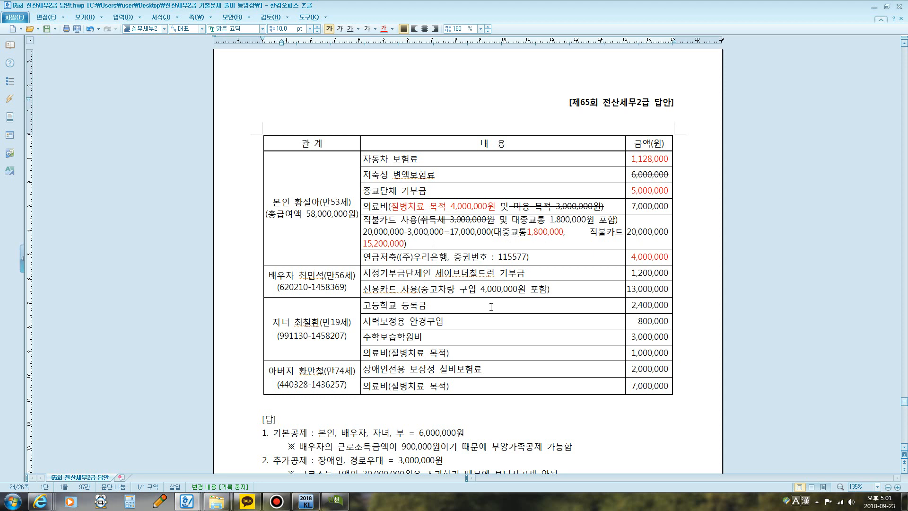
{"action": "left_click", "coordinate": [336, 500]}
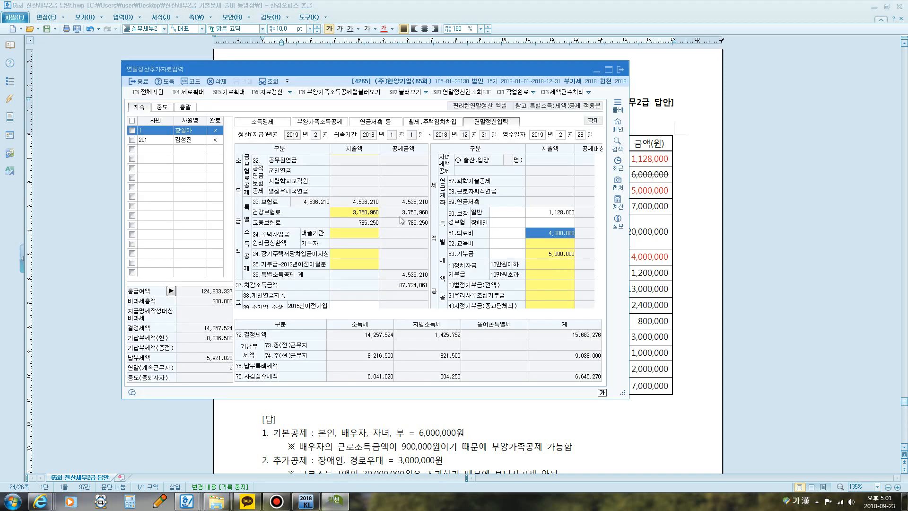
{"action": "left_click", "coordinate": [356, 258]}
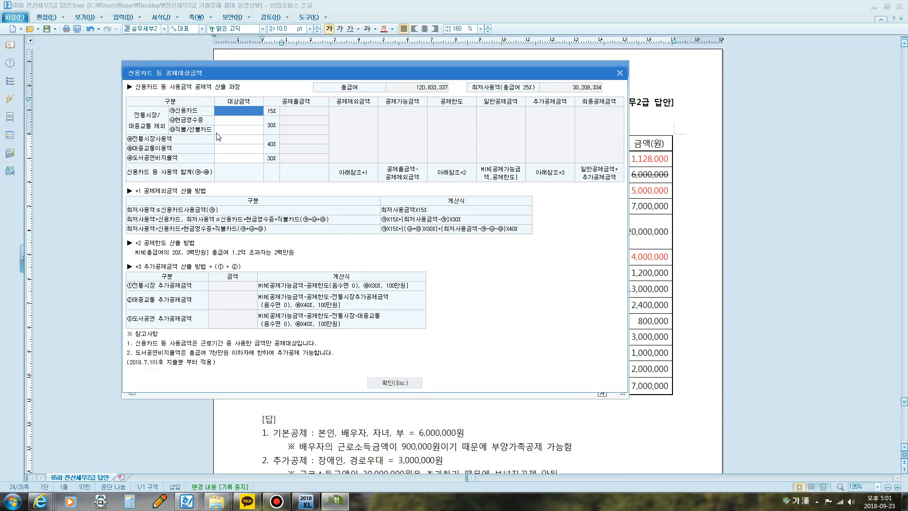
{"action": "left_click", "coordinate": [232, 149]}
{"action": "type", "text": "1800000"}
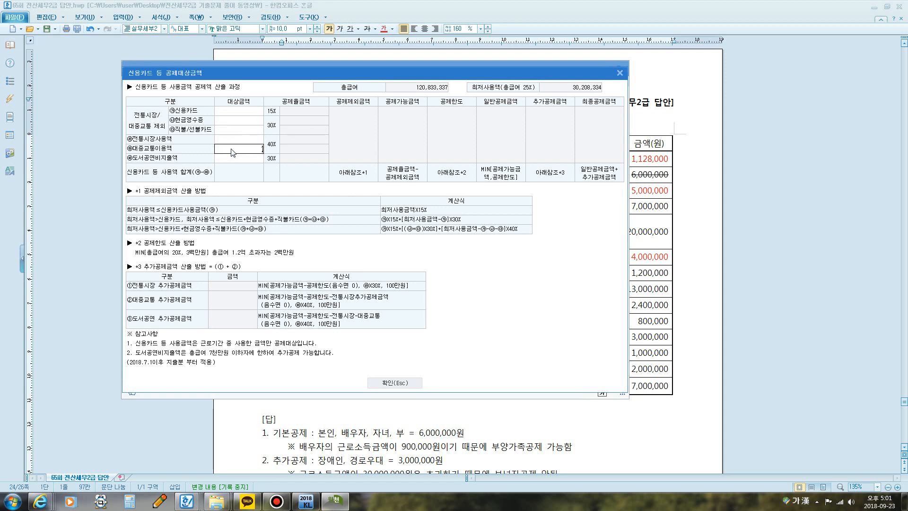
{"action": "key", "text": "Return"}
{"action": "left_click", "coordinate": [231, 130]}
{"action": "type", "text": "15,200"}
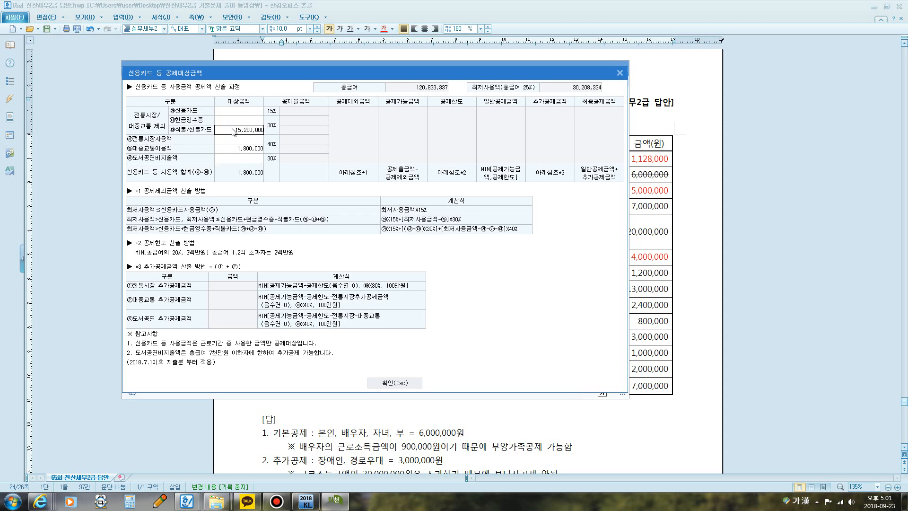
{"action": "key", "text": "Return"}
Step: Return to the document, add the line "(연령x. 소득O)" to the spouse's 지정기부금 entry and colour its 1,200,000 amount red
{"action": "left_click_drag", "start_coordinate": [297, 77], "coordinate": [196, 86]}
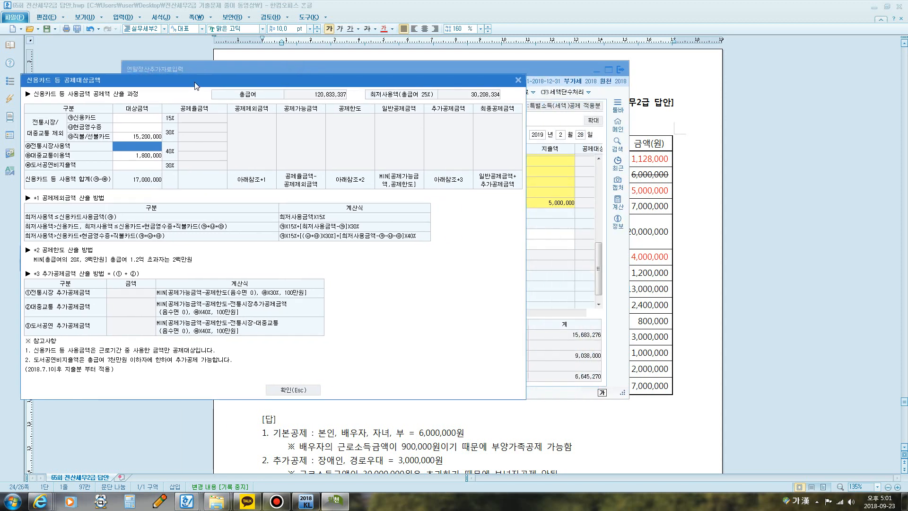
{"action": "left_click", "coordinate": [671, 250]}
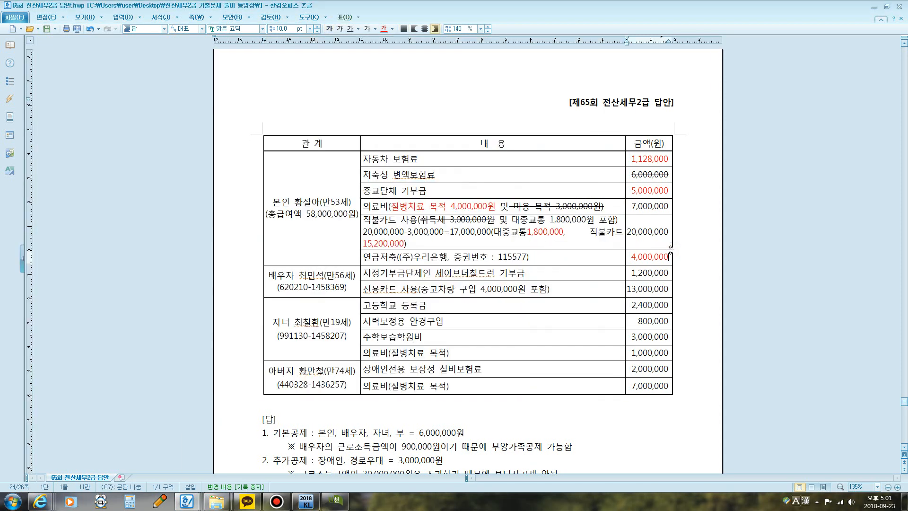
{"action": "scroll", "coordinate": [436, 209], "scroll_direction": "down", "scroll_amount": 3}
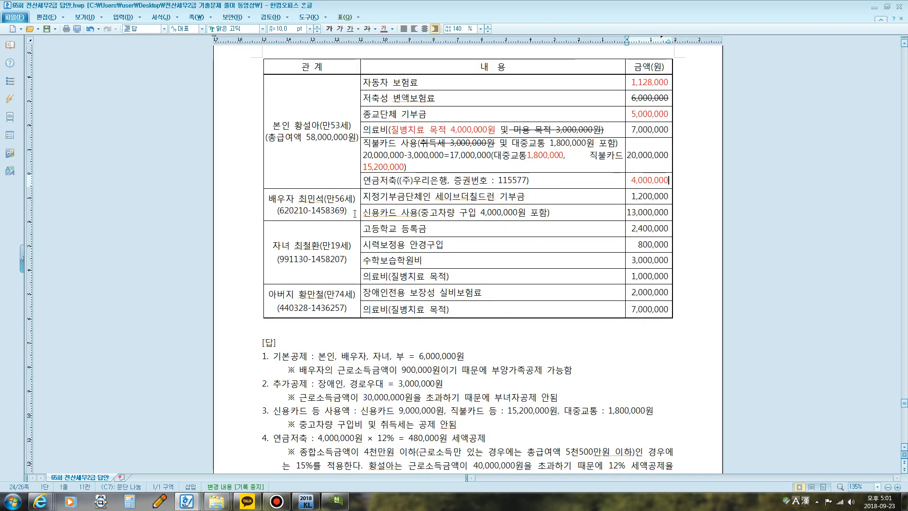
{"action": "left_click", "coordinate": [535, 198]}
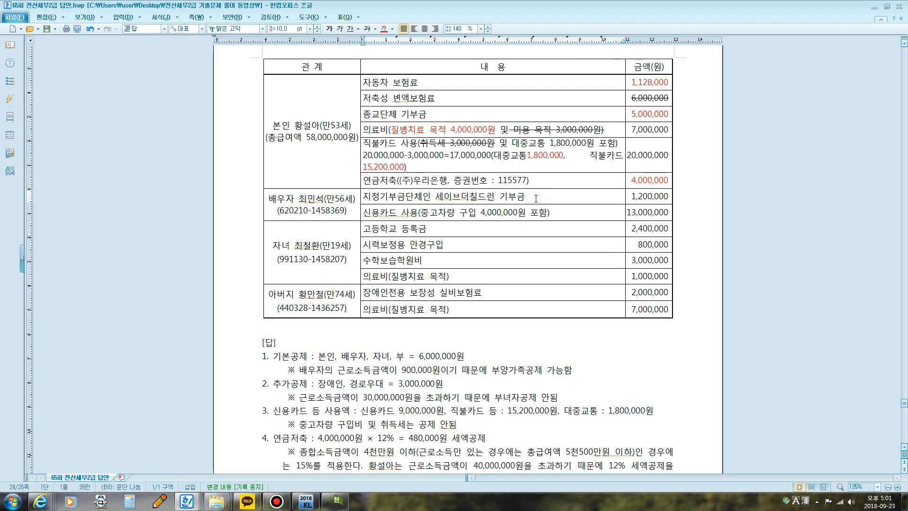
{"action": "key", "text": "Return"}
{"action": "type", "text": "(연려"}
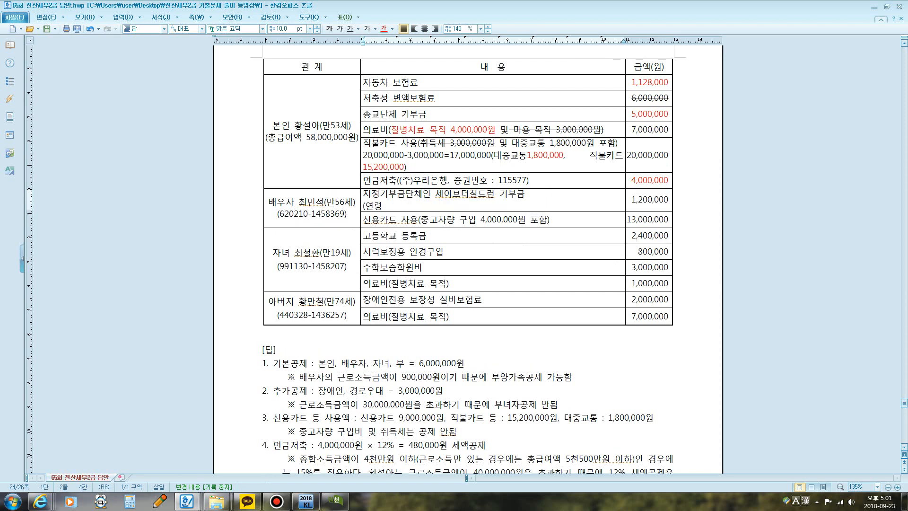
{"action": "type", "text": "ㅇx"}
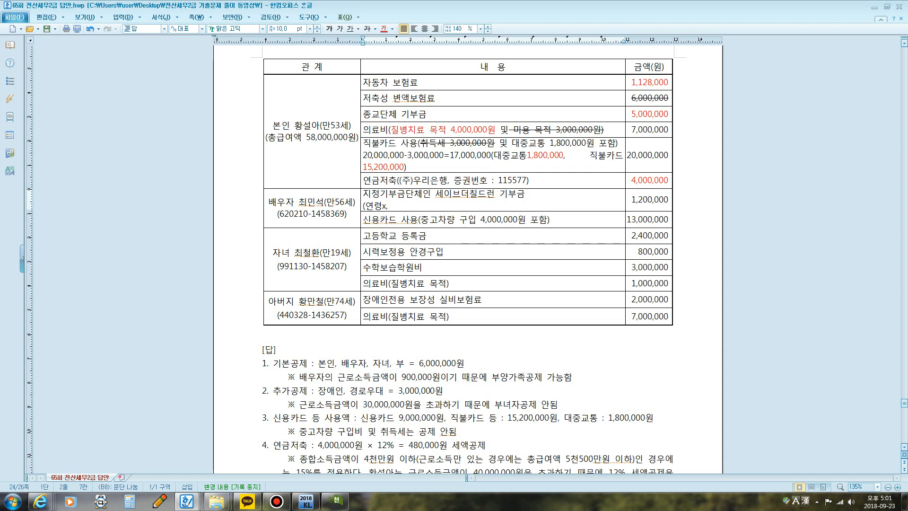
{"action": "type", "text": ", 소ㄷㅡㄱ"}
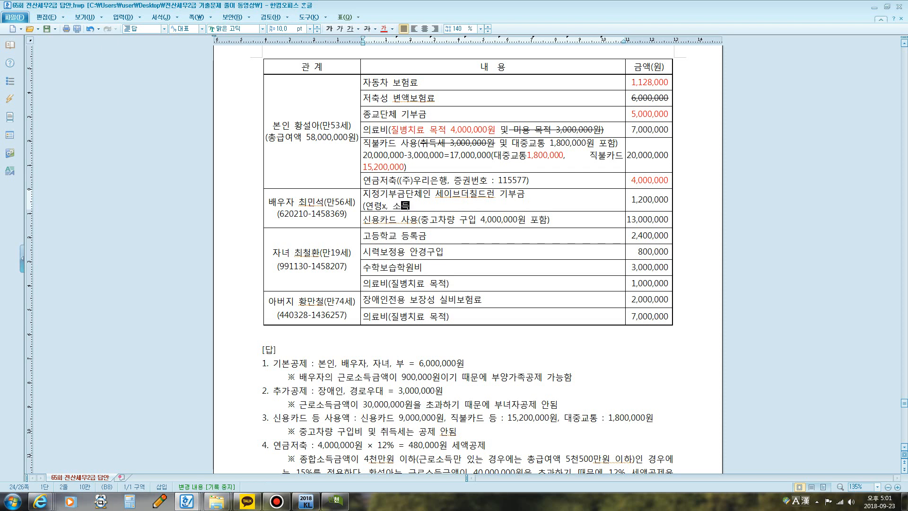
{"action": "type", "text": "ㅐ"}
{"action": "key", "text": "BackSpace"}
{"action": "key", "text": "BackSpace"}
{"action": "key", "text": "BackSpace"}
{"action": "type", "text": "ㄷㅡㄱ"}
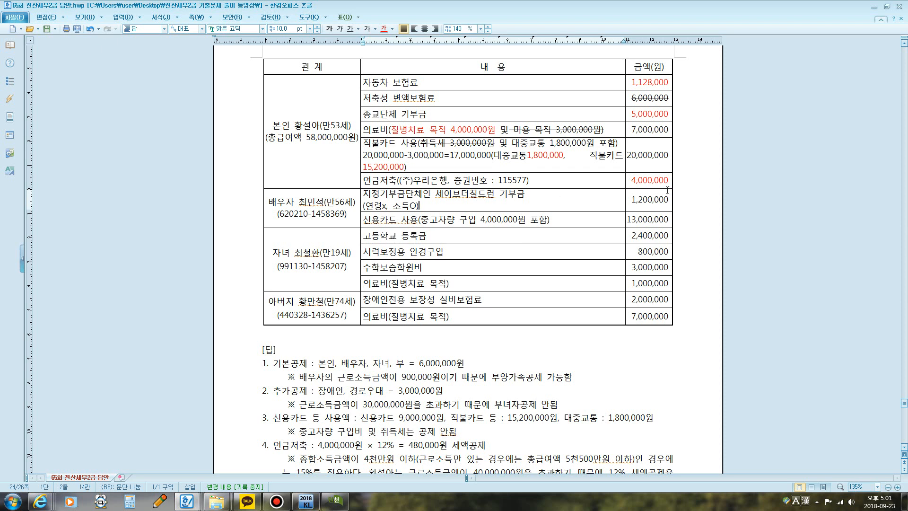
{"action": "left_click_drag", "start_coordinate": [631, 199], "coordinate": [668, 200]}
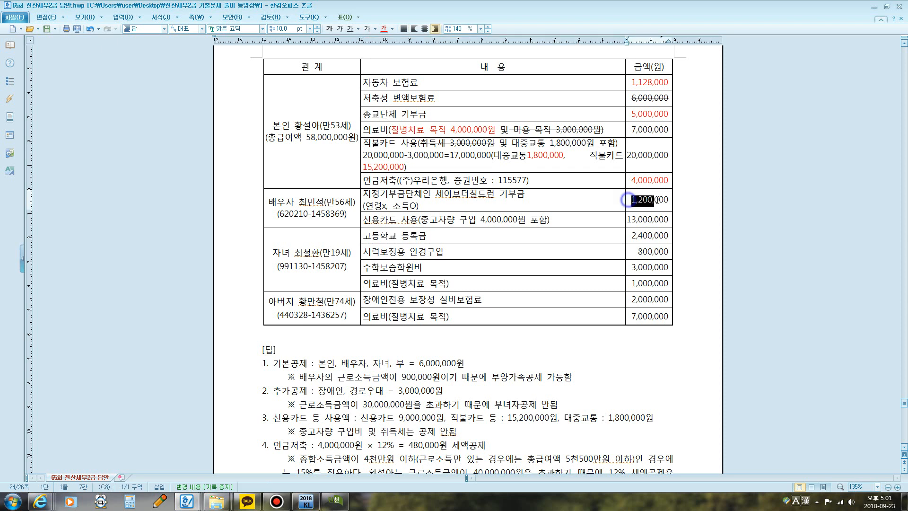
{"action": "left_click", "coordinate": [385, 29]}
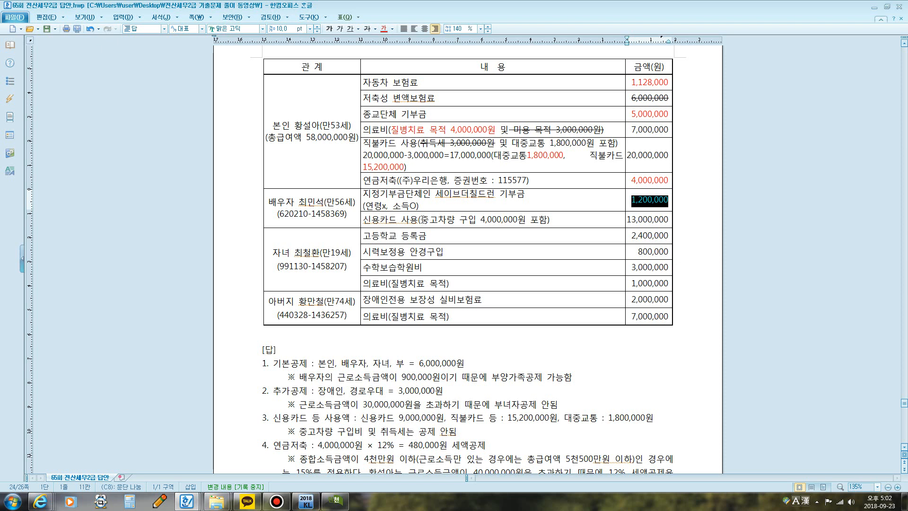
Step: Reword the vehicle purchase in the spouse's 신용카드 사용 entry as "신차 구입"
{"action": "left_click_drag", "start_coordinate": [421, 219], "coordinate": [429, 219]}
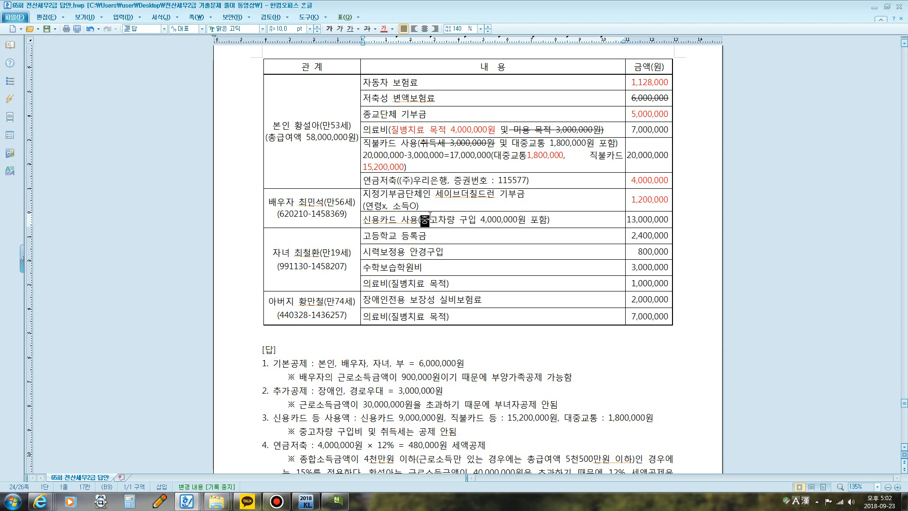
{"action": "key", "text": "Delete"}
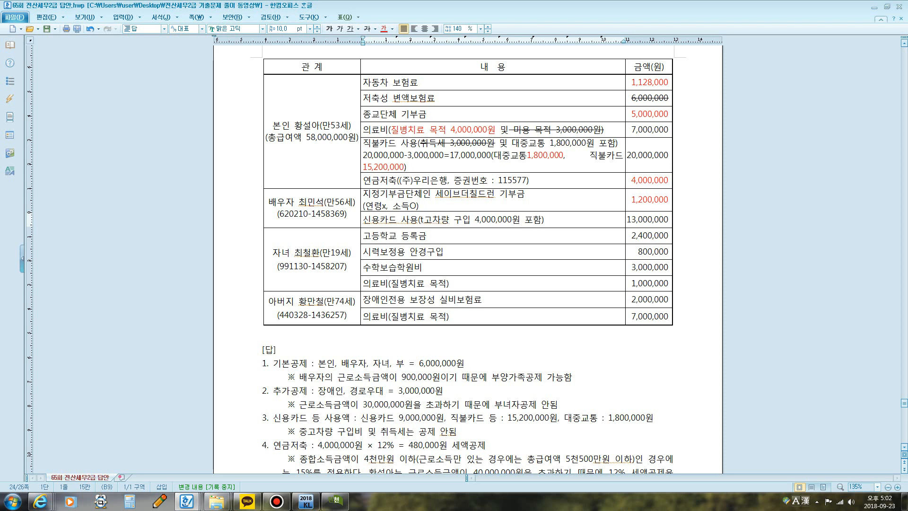
{"action": "type", "text": "신차"}
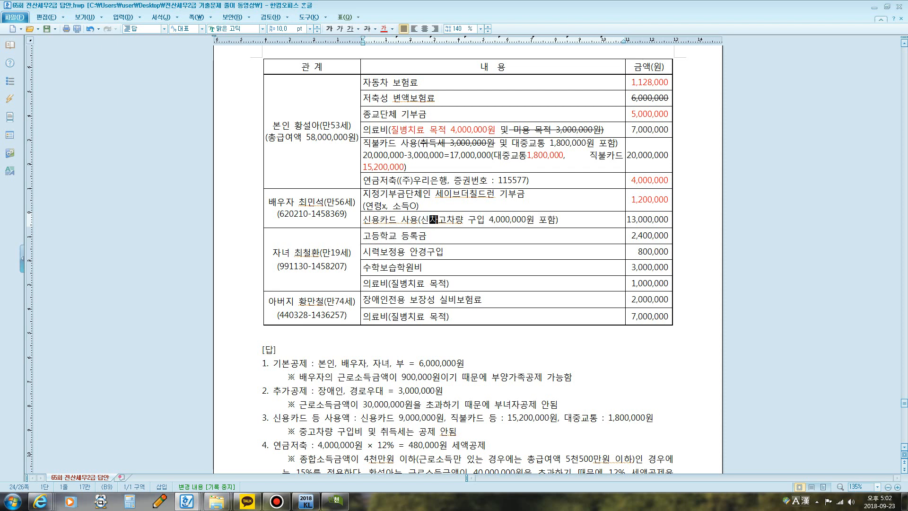
{"action": "key", "text": "Delete"}
{"action": "key", "text": "Delete"}
{"action": "key", "text": "Delete"}
{"action": "key", "text": "Delete"}
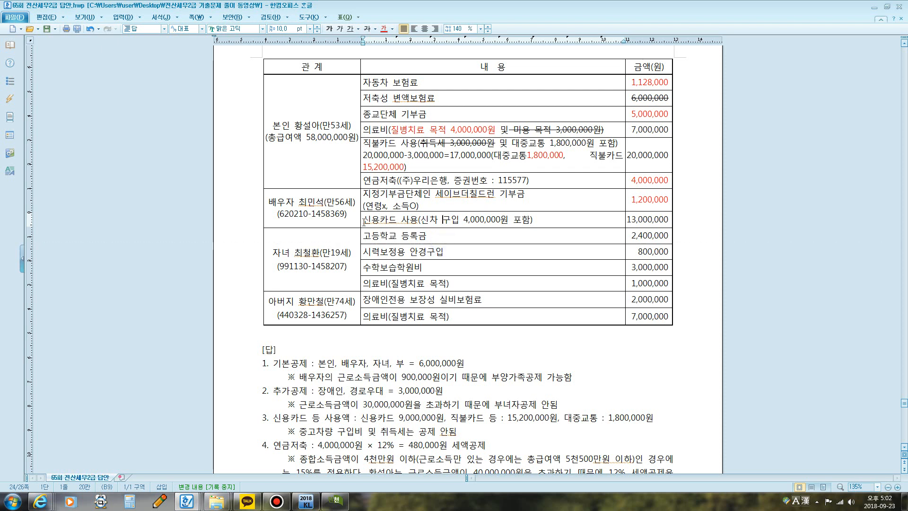
Step: Add the deductible amount 9,000,000 after the text of the spouse's 신용카드 사용 entry in the table
{"action": "left_click_drag", "start_coordinate": [364, 221], "coordinate": [541, 221]}
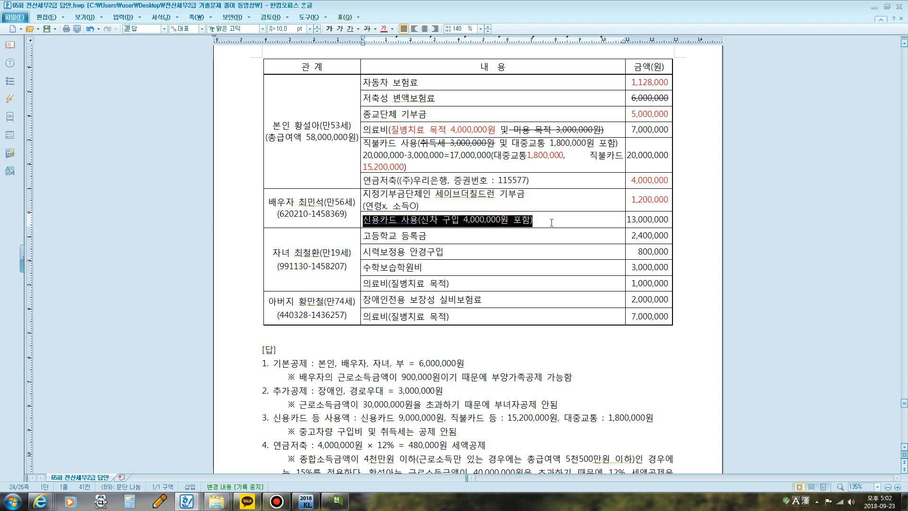
{"action": "left_click", "coordinate": [629, 221]}
{"action": "left_click", "coordinate": [670, 219]}
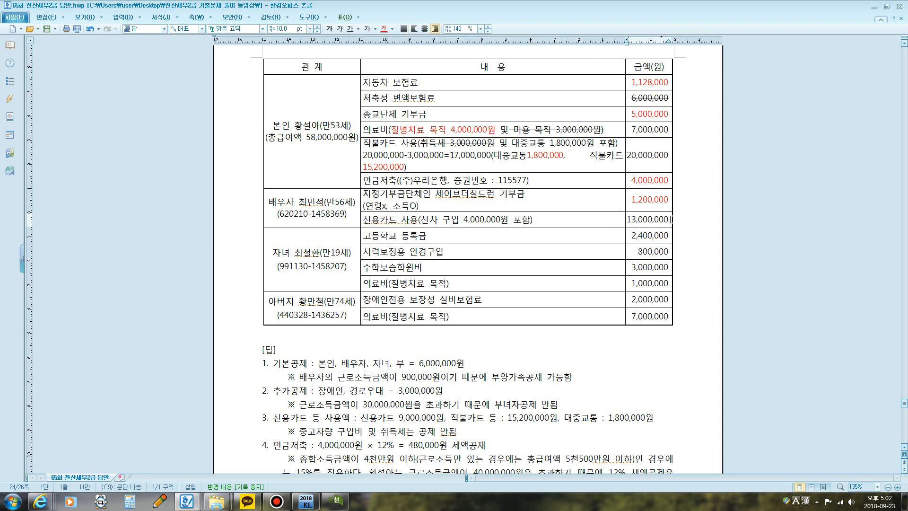
{"action": "left_click", "coordinate": [560, 219]}
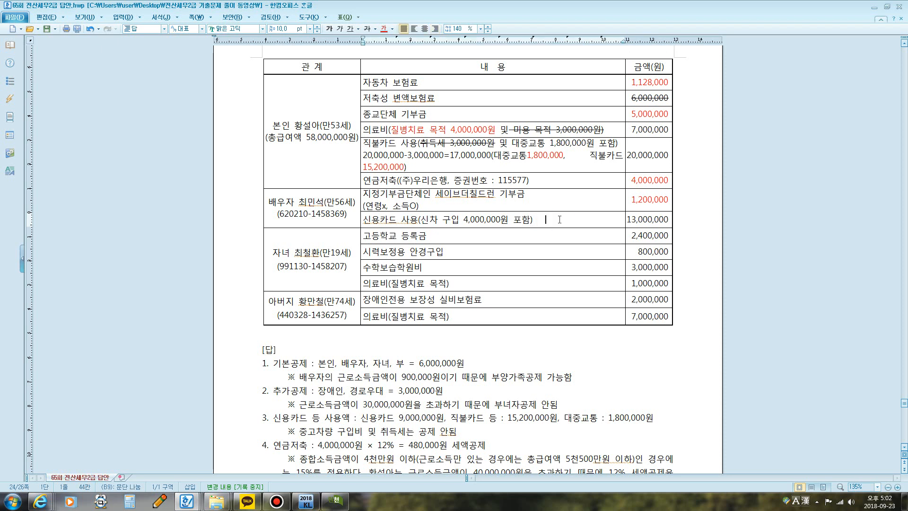
{"action": "type", "text": "9,000,000"}
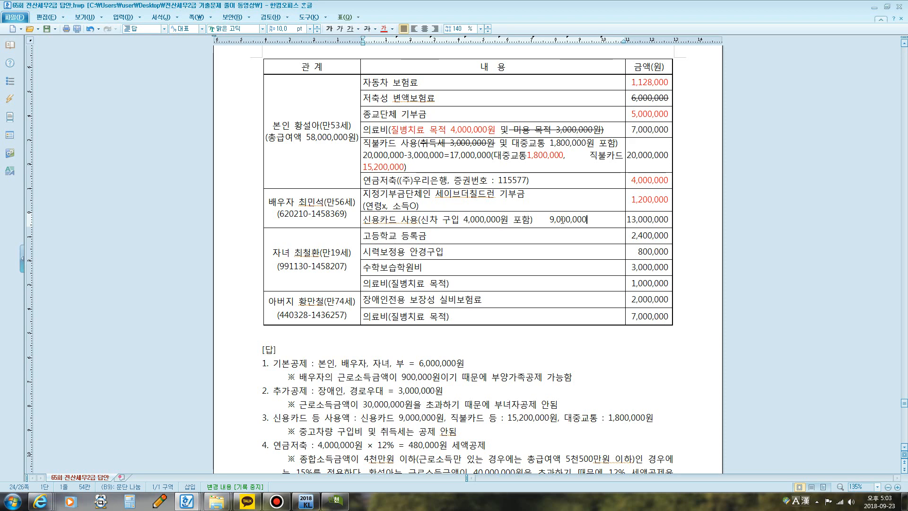
Step: Delete "중고차량 구입비 및" from answer 3's note and colour the 9,000,000 in the spouse's 신용카드 사용 entry red
{"action": "scroll", "coordinate": [531, 215], "scroll_direction": "down", "scroll_amount": 1}
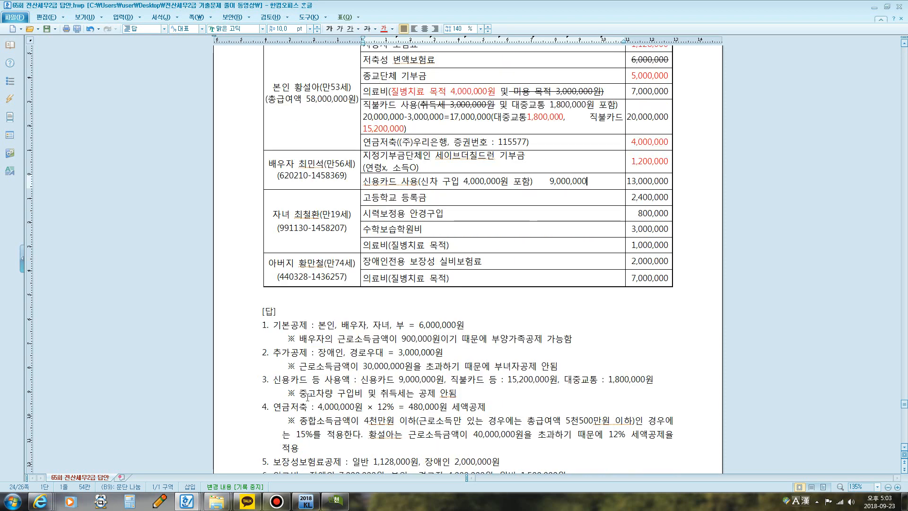
{"action": "left_click_drag", "start_coordinate": [304, 396], "coordinate": [381, 393]}
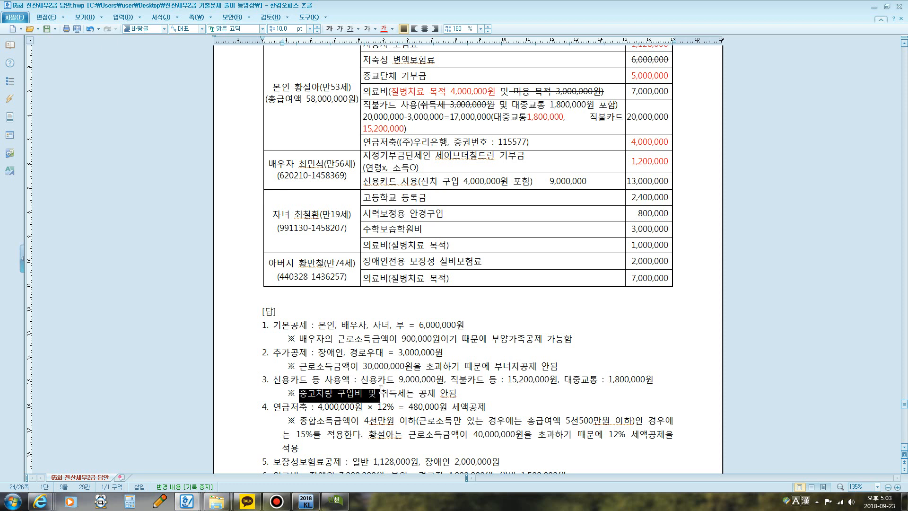
{"action": "key", "text": "Delete"}
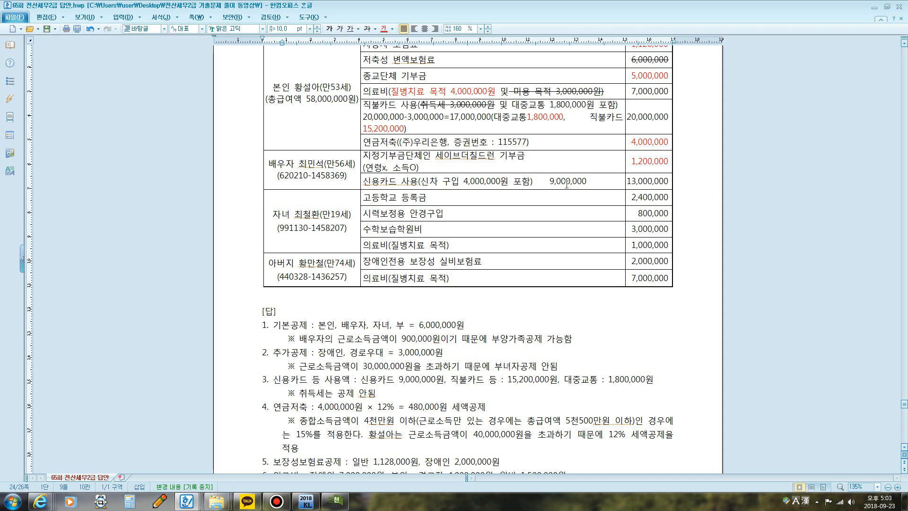
{"action": "left_click", "coordinate": [542, 183]}
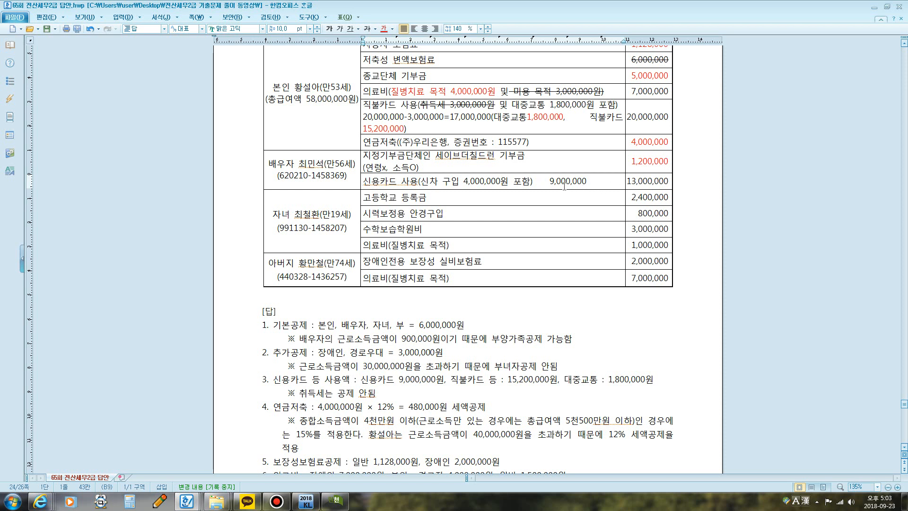
{"action": "left_click_drag", "start_coordinate": [547, 183], "coordinate": [586, 181]}
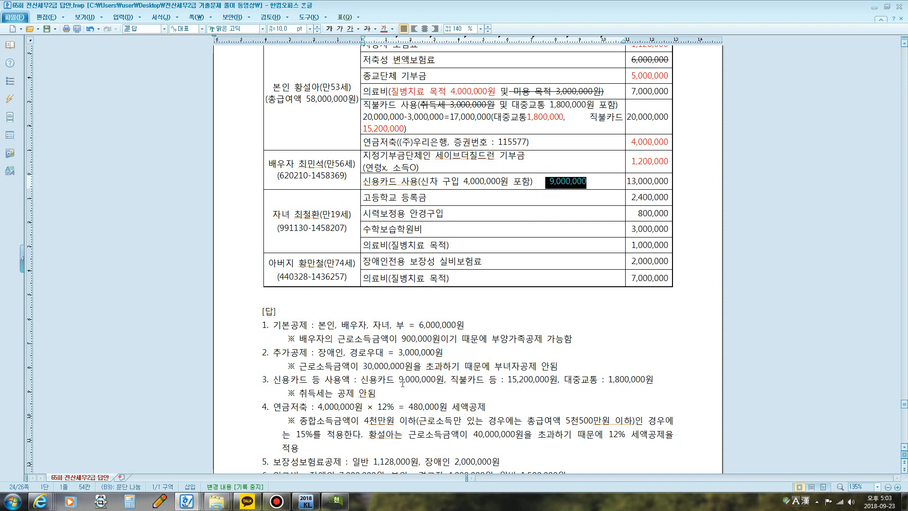
Step: Switch to KcLep and enter 9,000,000 for 신용카드 in employee 1's 신용카드 등 공제대상금액, then close it
{"action": "left_click", "coordinate": [341, 499]}
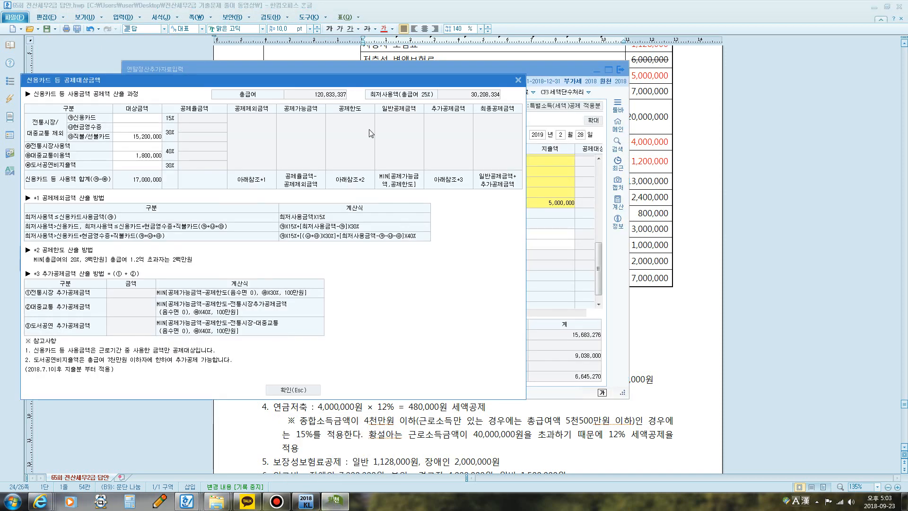
{"action": "left_click_drag", "start_coordinate": [376, 77], "coordinate": [419, 184]}
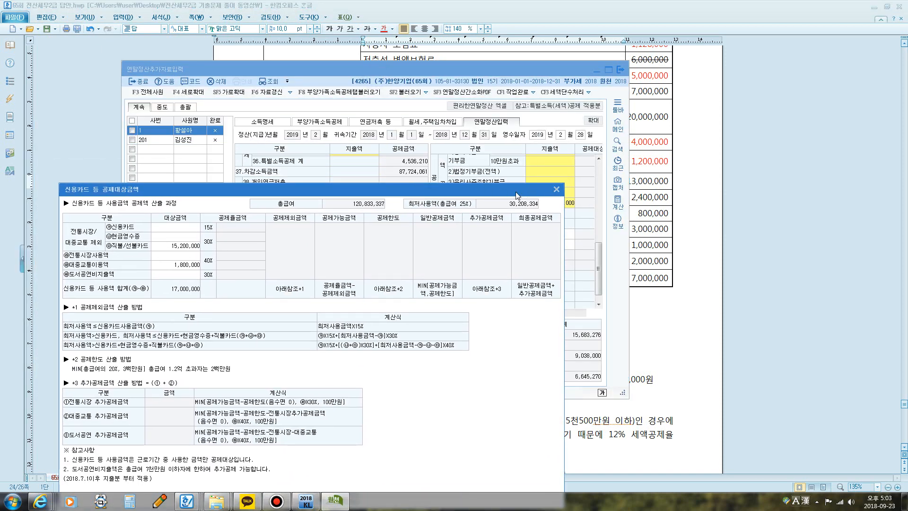
{"action": "left_click_drag", "start_coordinate": [516, 192], "coordinate": [509, 107]}
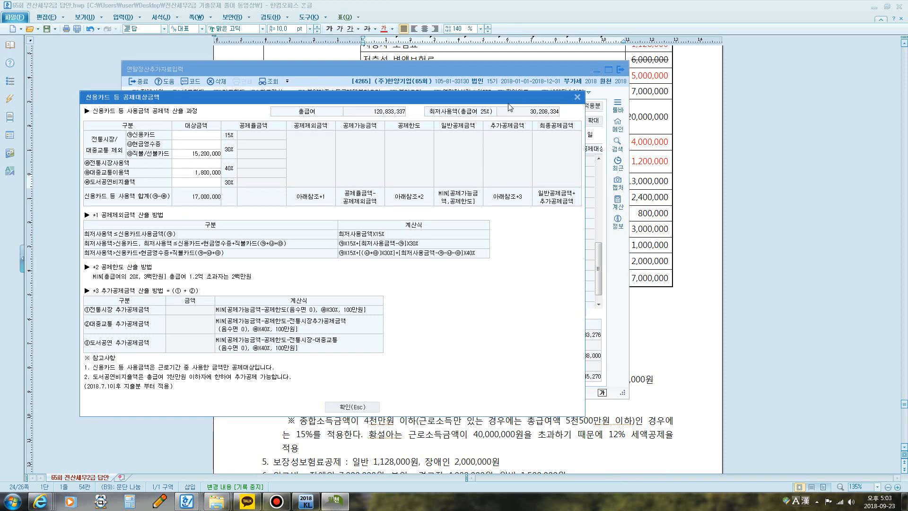
{"action": "left_click", "coordinate": [197, 137]}
{"action": "type", "text": "9000"}
{"action": "left_click", "coordinate": [354, 408]}
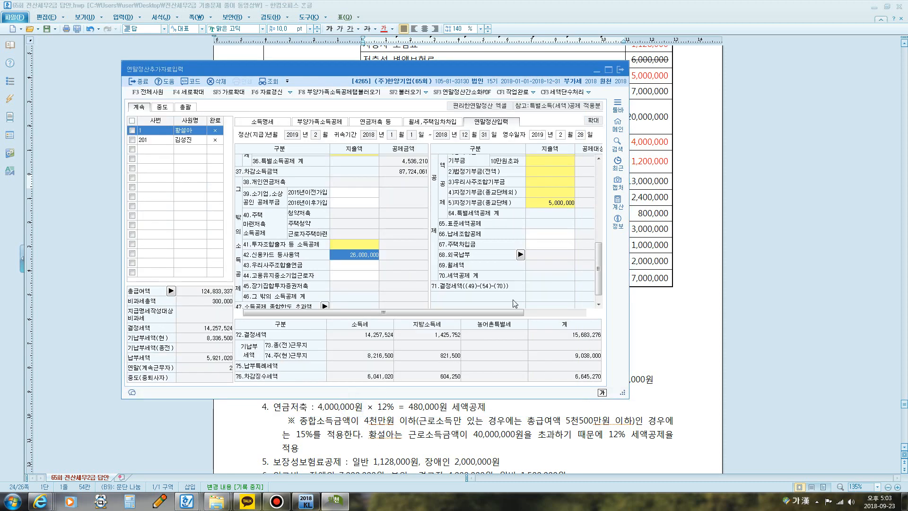
Step: Check the spouse's 지정기부금 entry in the document and enter 1,200,000 as employee 1's 종교단체외 당해기부금 지출액 in KcLep
{"action": "left_click", "coordinate": [642, 180]}
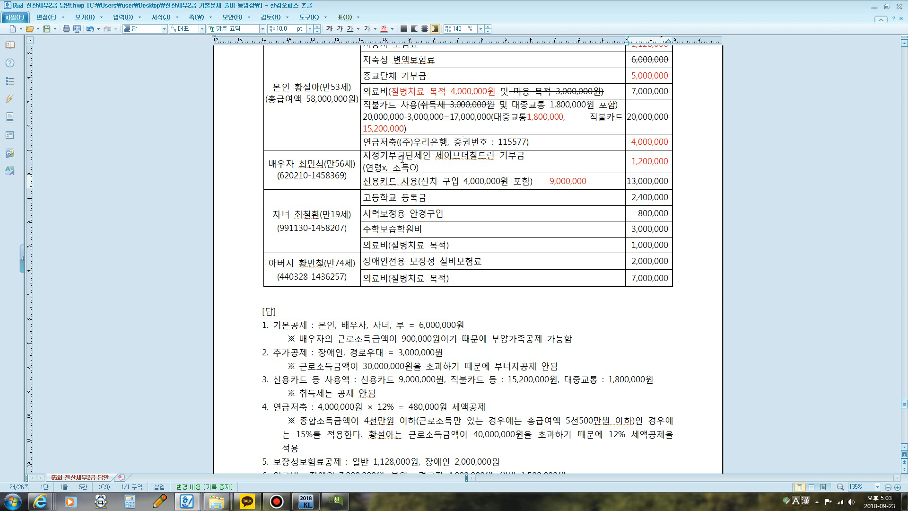
{"action": "left_click_drag", "start_coordinate": [525, 155], "coordinate": [487, 156]}
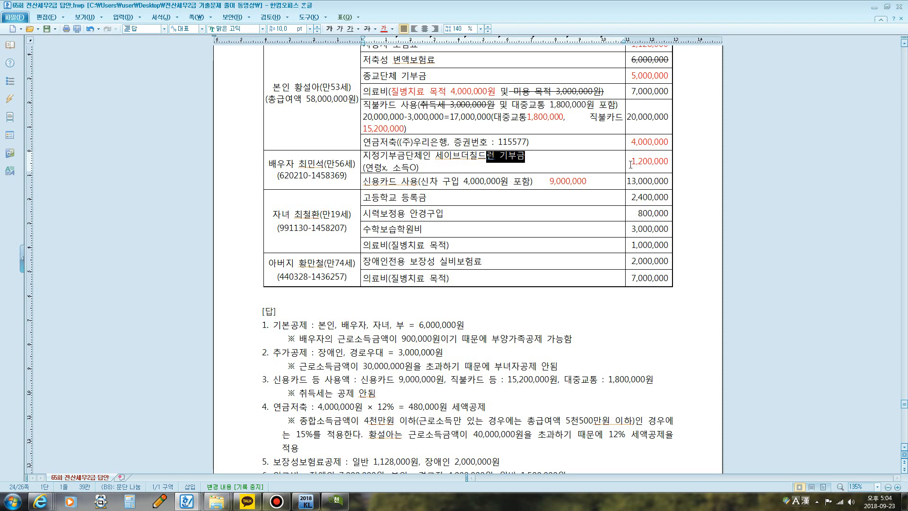
{"action": "left_click_drag", "start_coordinate": [630, 164], "coordinate": [669, 168]}
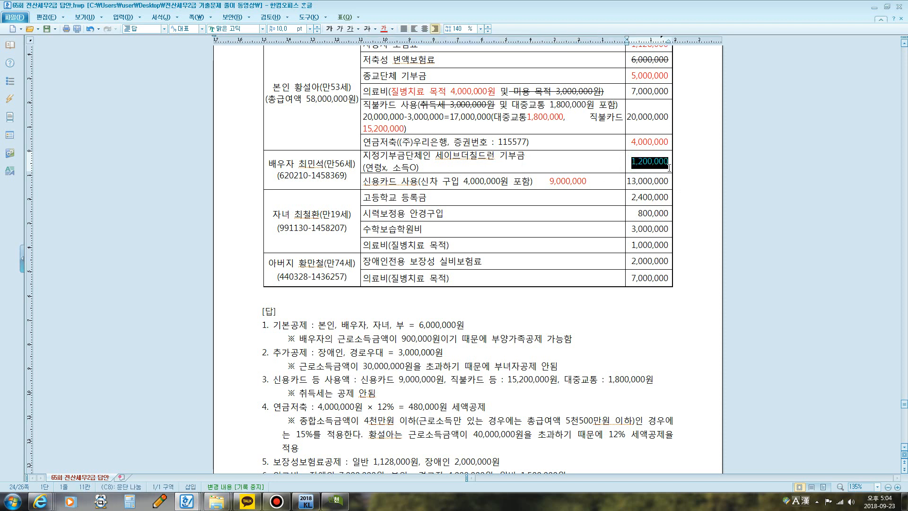
{"action": "left_click", "coordinate": [336, 500]}
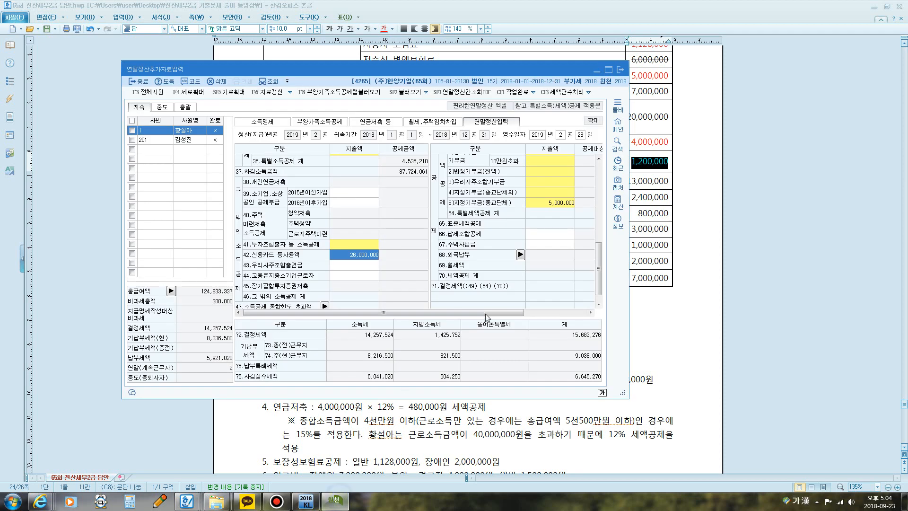
{"action": "left_click", "coordinate": [558, 205]}
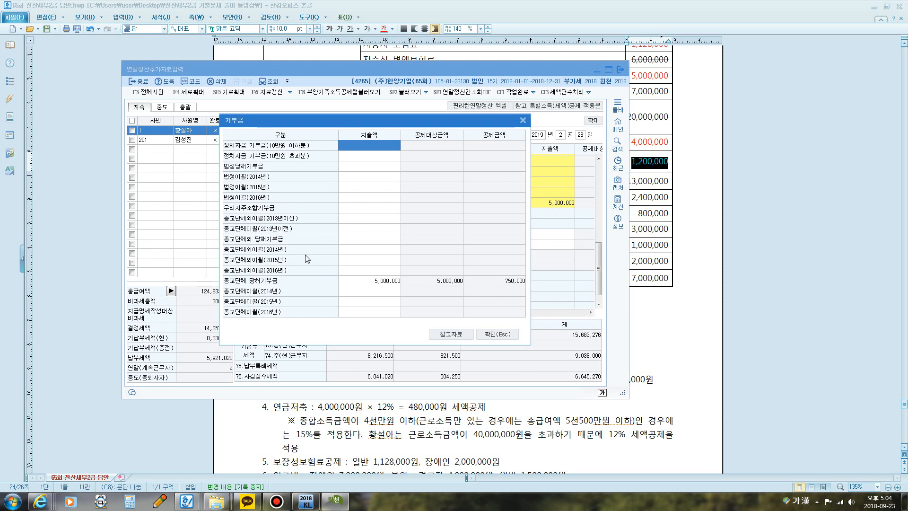
{"action": "left_click", "coordinate": [365, 281]}
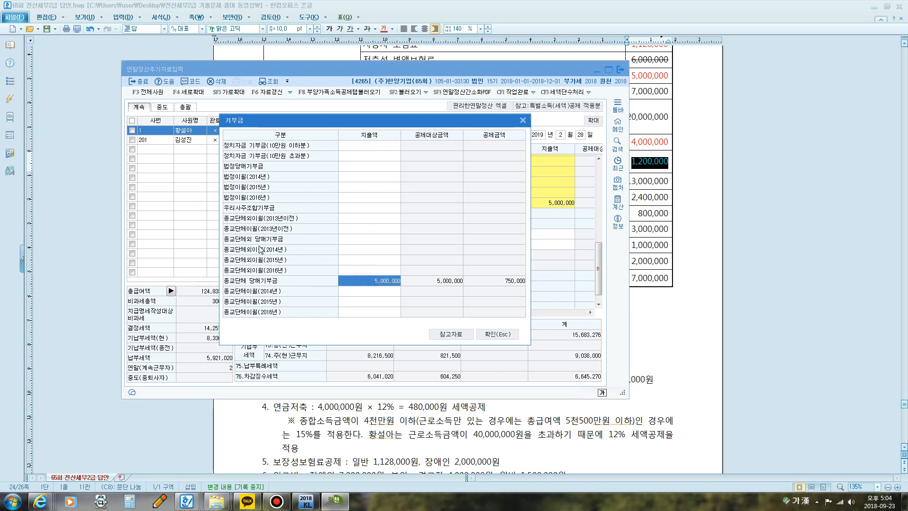
{"action": "left_click", "coordinate": [357, 239]}
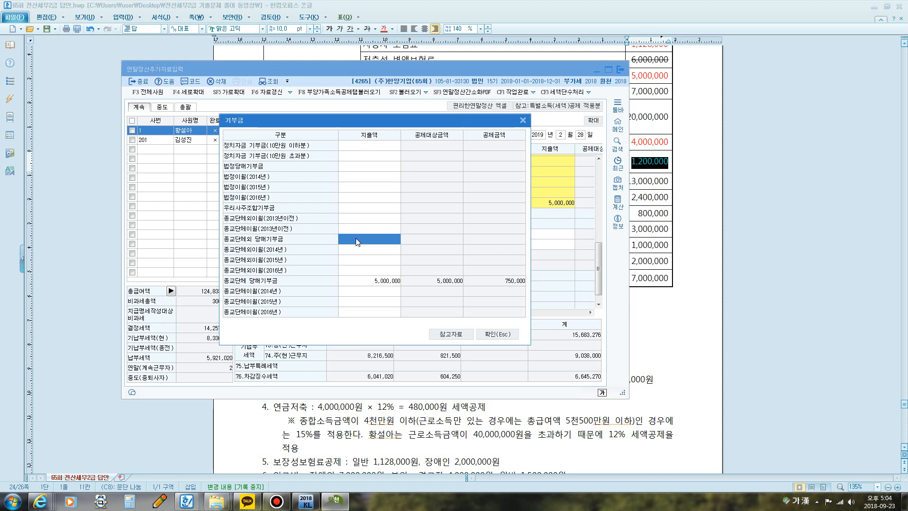
{"action": "type", "text": "1200000"}
{"action": "key", "text": "Return"}
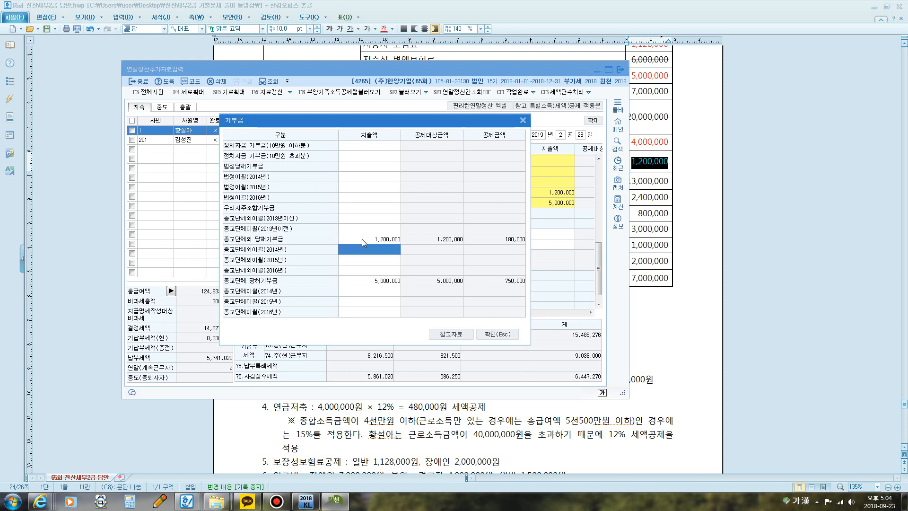
{"action": "left_click", "coordinate": [494, 333]}
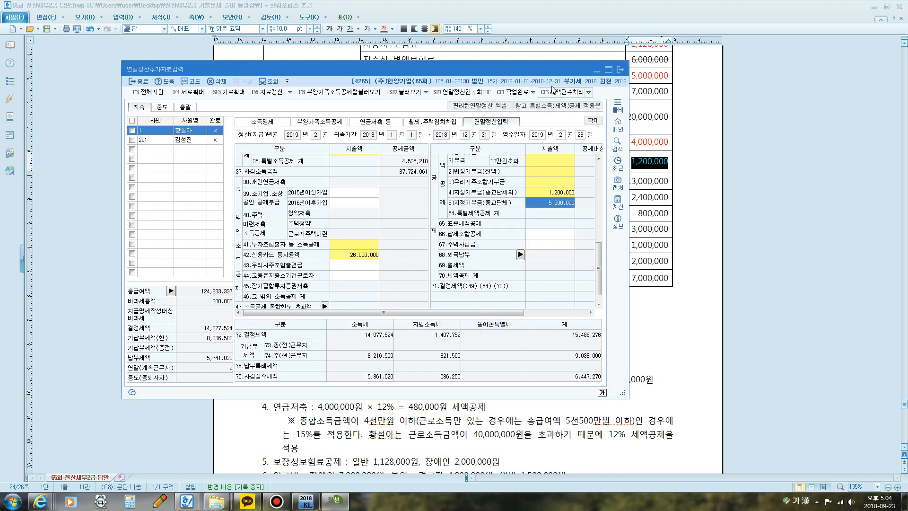
Step: Return to the document, add "연령x, 소득o" to the child's 고등학교 등록금 entry and colour its 2,400,000 amount red
{"action": "left_click_drag", "start_coordinate": [539, 71], "coordinate": [548, 172]}
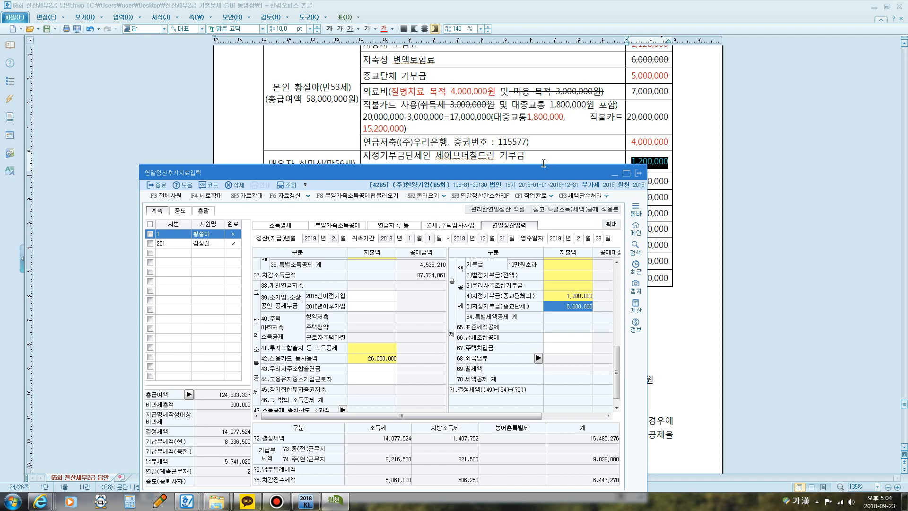
{"action": "left_click_drag", "start_coordinate": [519, 169], "coordinate": [502, 260]}
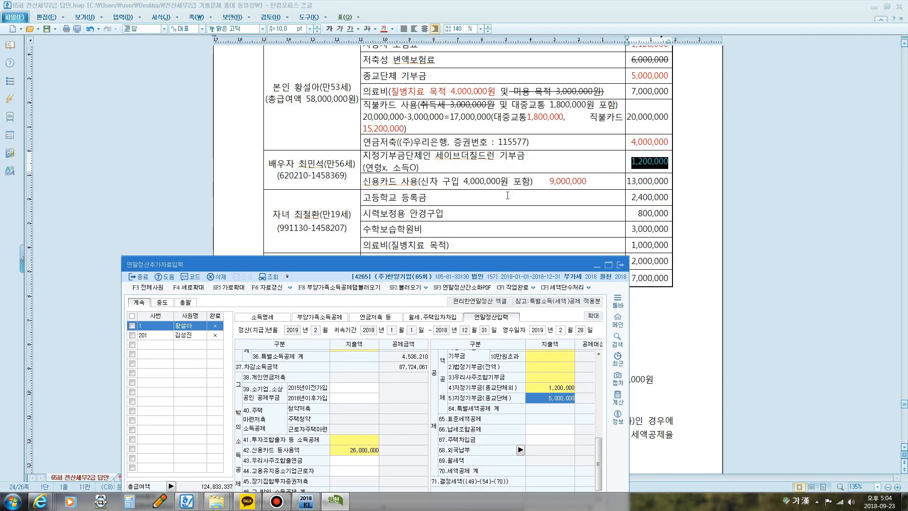
{"action": "left_click", "coordinate": [529, 181]}
{"action": "scroll", "coordinate": [531, 181], "scroll_direction": "down", "scroll_amount": 1}
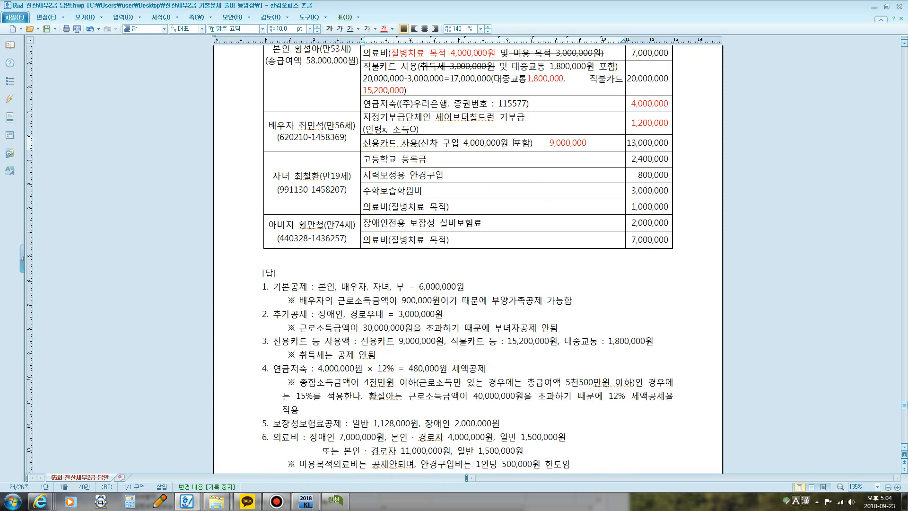
{"action": "left_click", "coordinate": [456, 159]}
{"action": "type", "text": "교"}
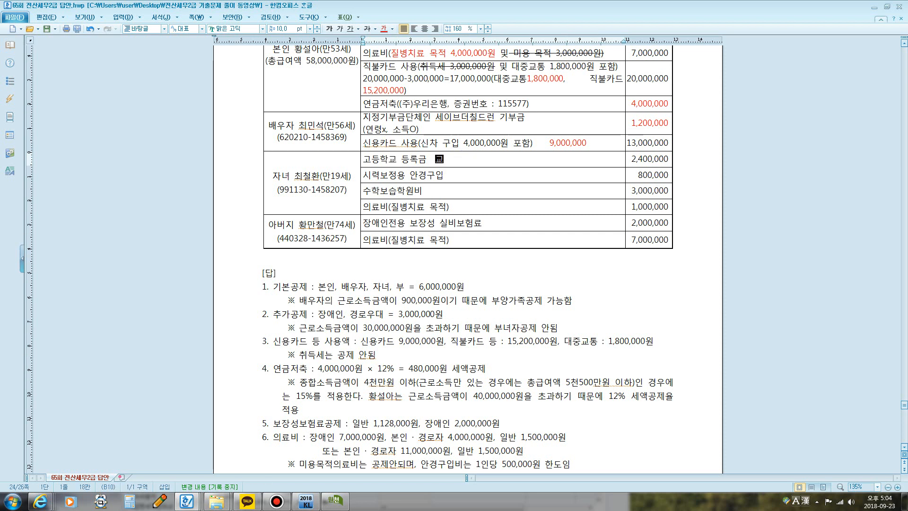
{"action": "key", "text": "BackSpace"}
{"action": "key", "text": "BackSpace"}
{"action": "key", "text": "BackSpace"}
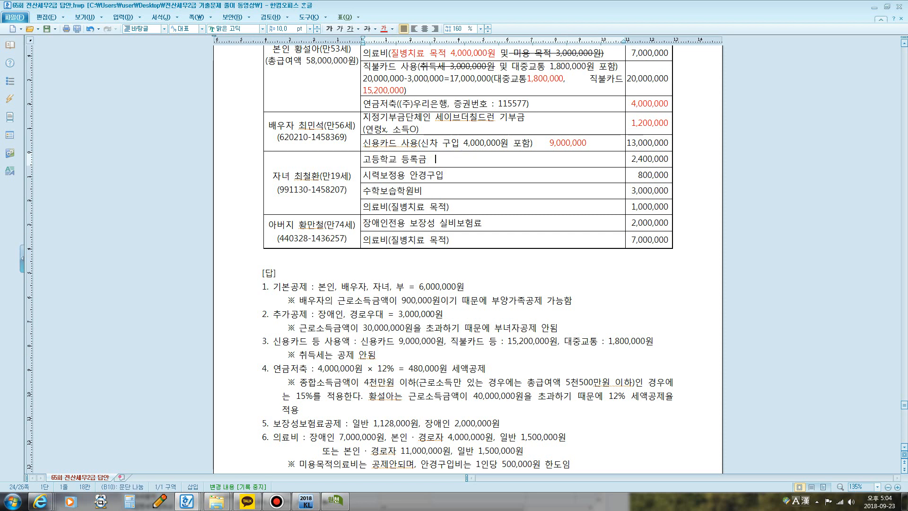
{"action": "type", "text": "연령"}
{"action": "type", "text": "x, 소득o"}
{"action": "left_click_drag", "start_coordinate": [630, 159], "coordinate": [668, 159]}
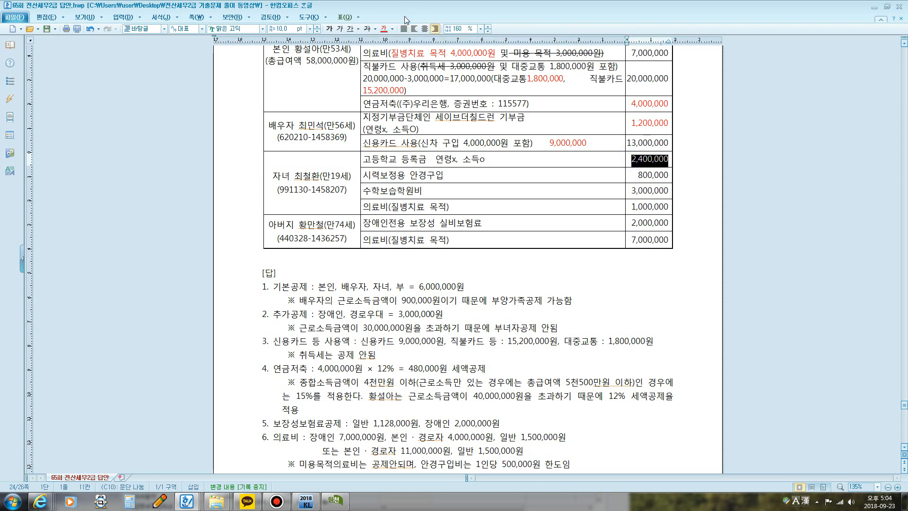
{"action": "left_click", "coordinate": [384, 28]}
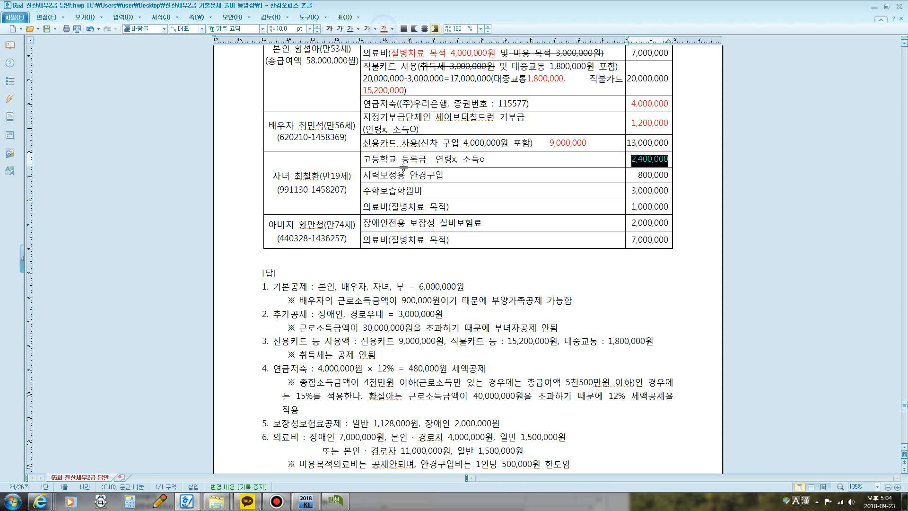
Step: Add "(1인당 50만원한도 공제) 500,000직접입력" to the child's 시력보정용 안경구입 entry and colour "500,000직접입력" red
{"action": "left_click", "coordinate": [450, 176]}
{"action": "type", "text": "("}
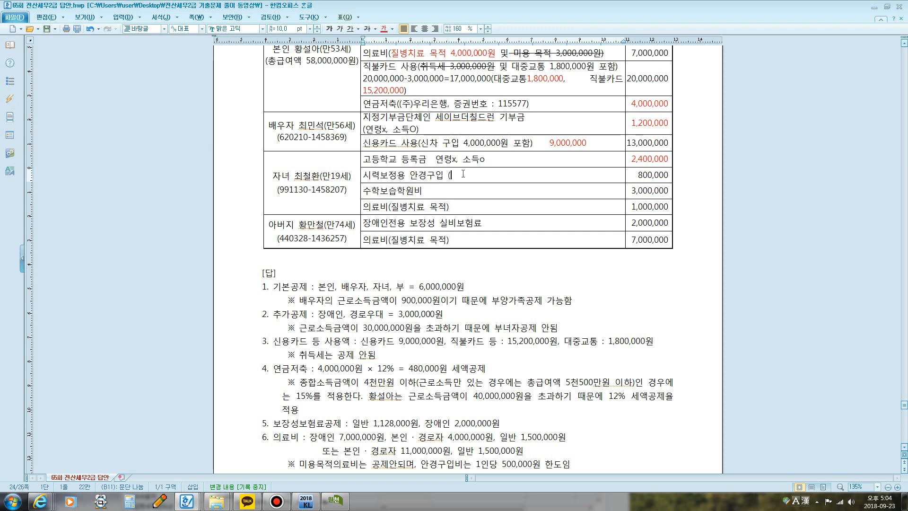
{"action": "type", "text": "1d"}
{"action": "type", "text": "인당"}
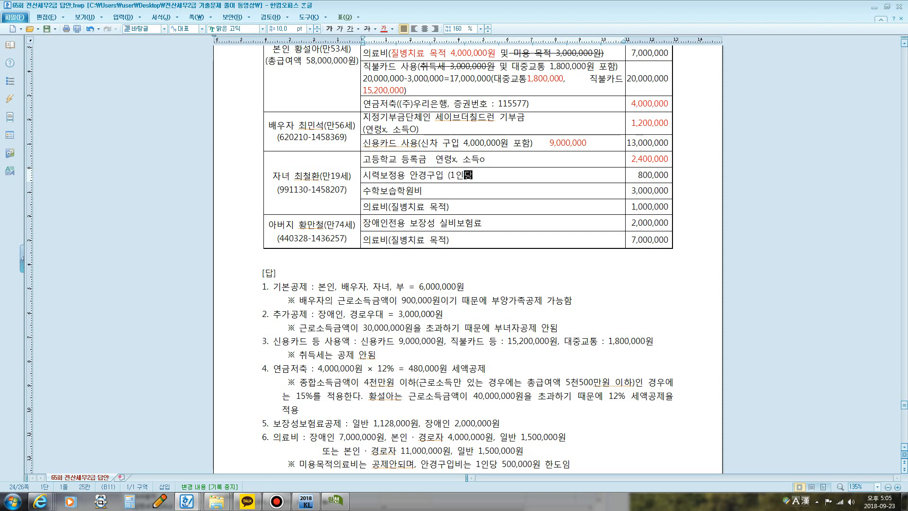
{"action": "type", "text": " 50만원한ㄷ도 공제)"}
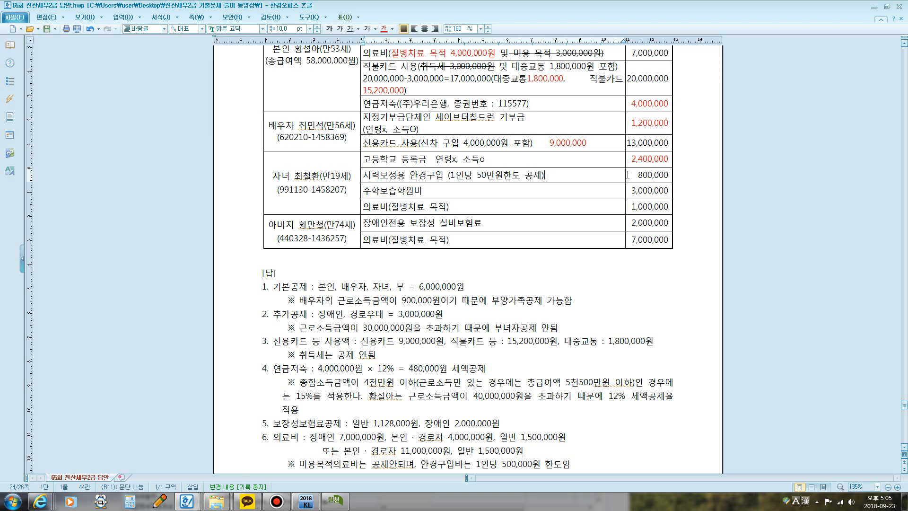
{"action": "type", "text": " 500,000직접"}
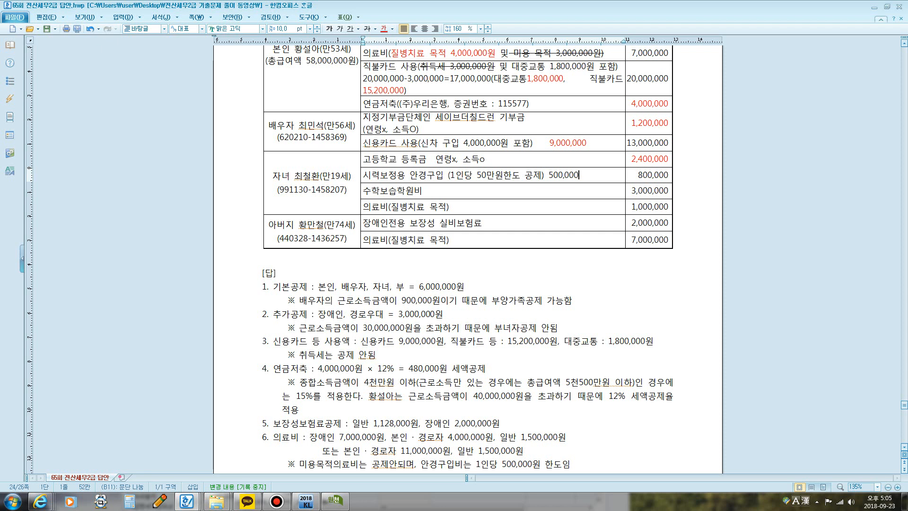
{"action": "type", "text": "입력"}
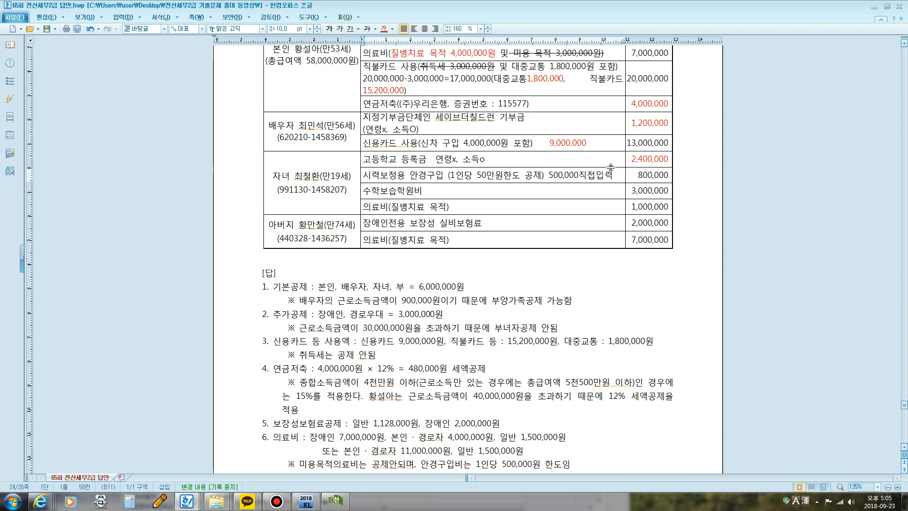
{"action": "left_click_drag", "start_coordinate": [544, 176], "coordinate": [613, 175]}
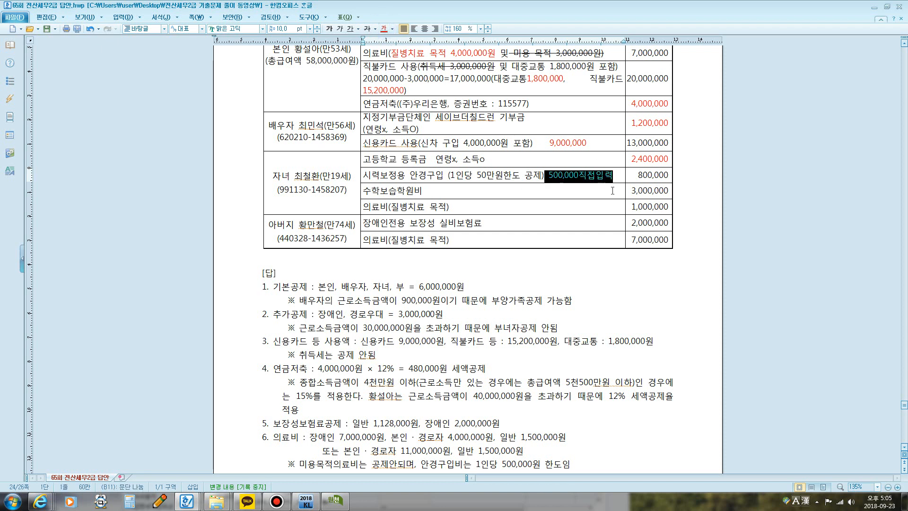
Step: Strike through the child's 3,000,000 amount for 수학보습학원비 in the document's table
{"action": "left_click_drag", "start_coordinate": [630, 191], "coordinate": [657, 191]}
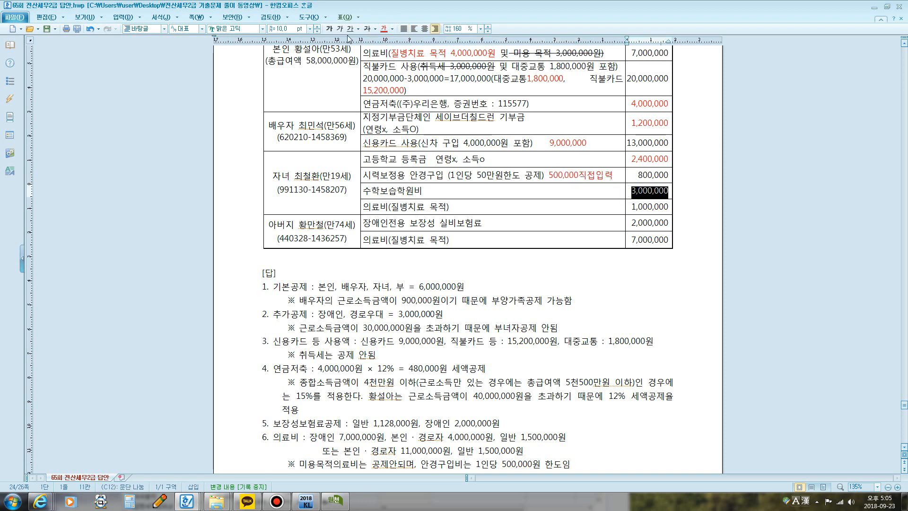
{"action": "left_click", "coordinate": [367, 29]}
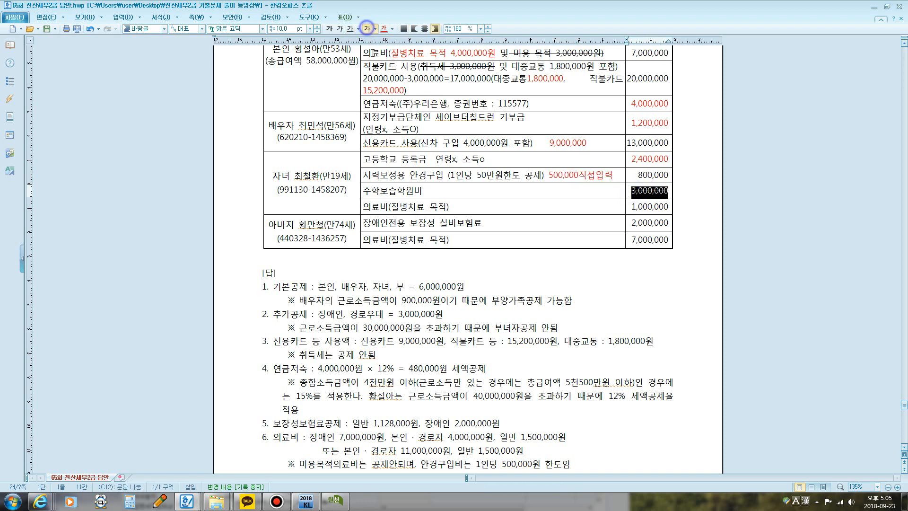
Step: Add "연령x, 소득 x" to the child's 의료비(질병치료 목적) entry and colour its 1,000,000 amount red
{"action": "left_click", "coordinate": [461, 209]}
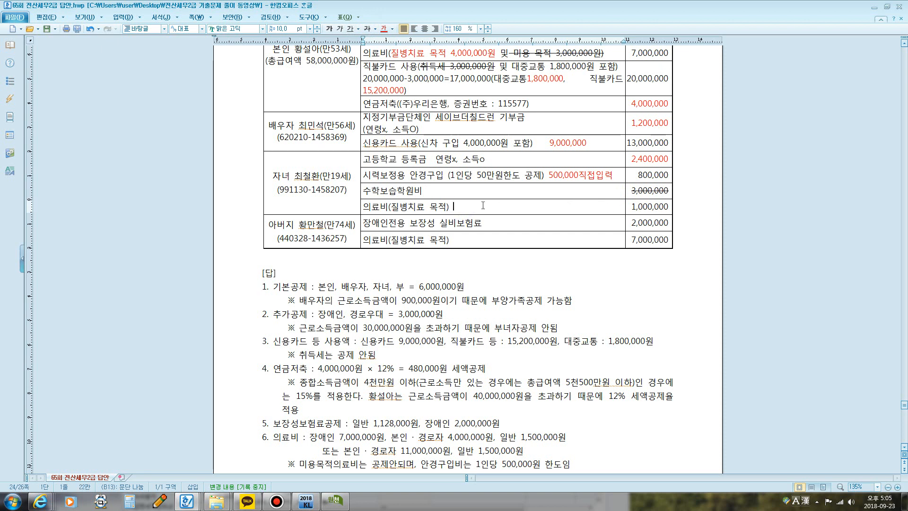
{"action": "type", "text": "연령x,"}
{"action": "type", "text": "소득 x"}
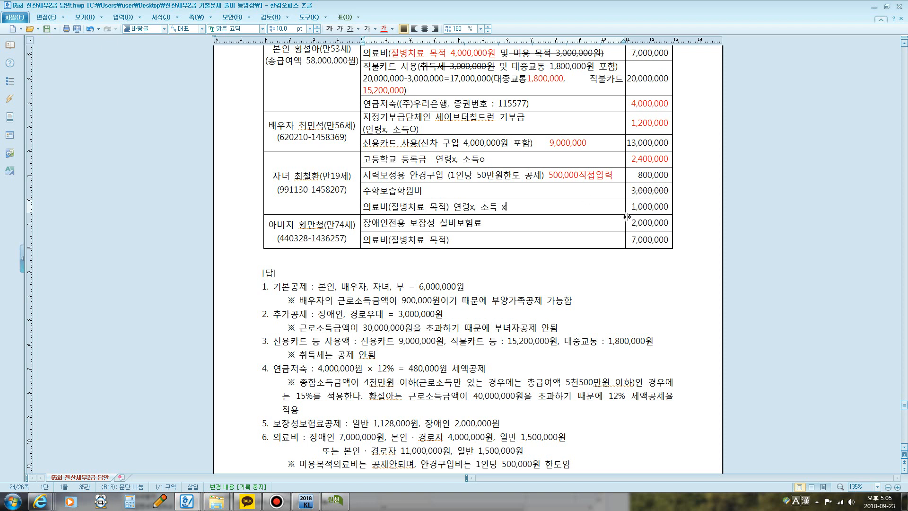
{"action": "left_click_drag", "start_coordinate": [631, 207], "coordinate": [669, 207]}
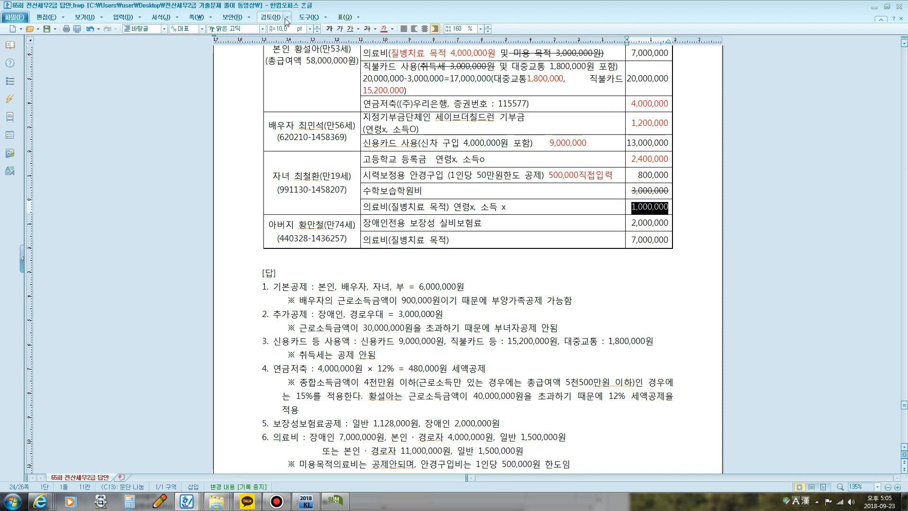
{"action": "left_click", "coordinate": [383, 29]}
Step: Switch to KcLep and enter 2,400,000 as employee 1's 초중고 education expense in 62.교육비, closing both dialogs
{"action": "left_click", "coordinate": [335, 501]}
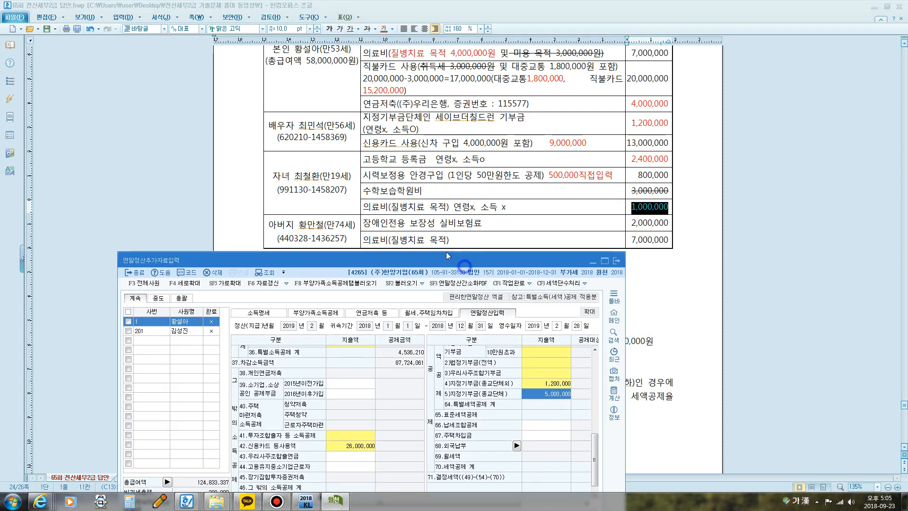
{"action": "left_click_drag", "start_coordinate": [446, 256], "coordinate": [440, 85]}
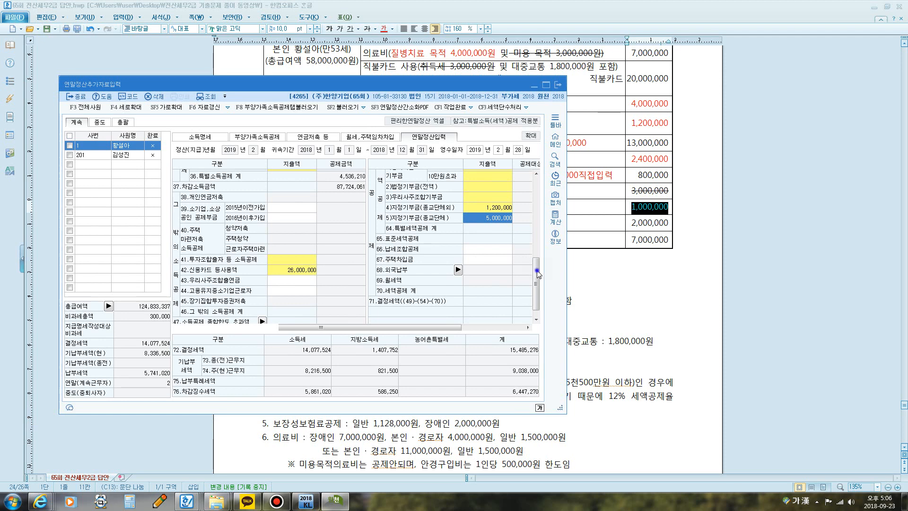
{"action": "left_click_drag", "start_coordinate": [538, 274], "coordinate": [536, 234]}
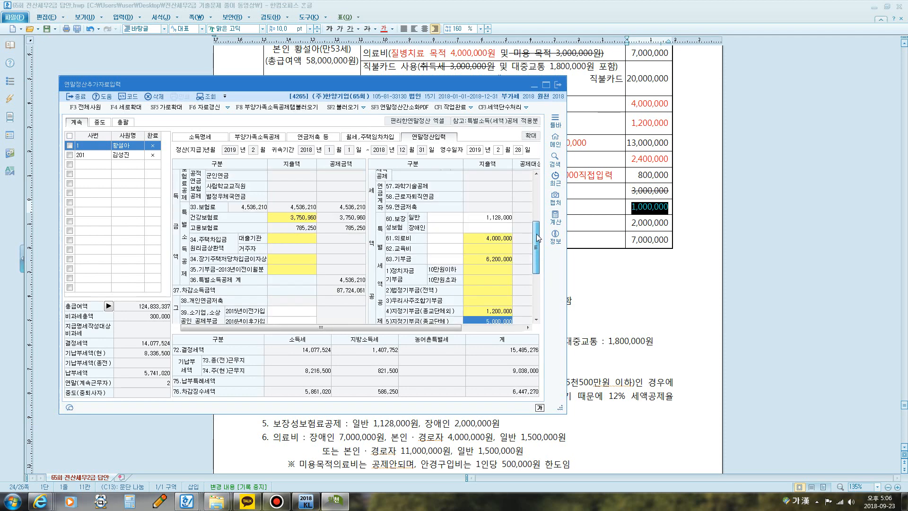
{"action": "left_click", "coordinate": [482, 246]}
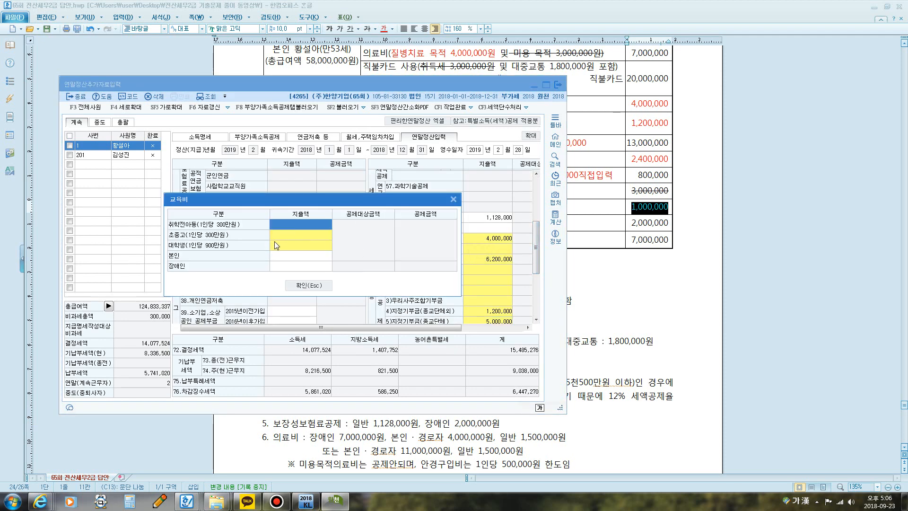
{"action": "left_click", "coordinate": [291, 234]}
{"action": "left_click", "coordinate": [296, 238]}
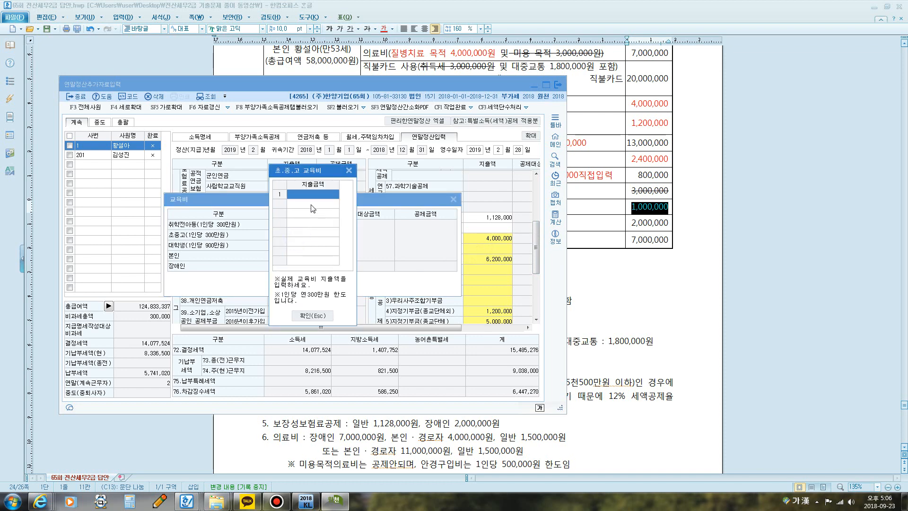
{"action": "type", "text": "2400000"}
{"action": "key", "text": "Return"}
{"action": "left_click", "coordinate": [327, 310]}
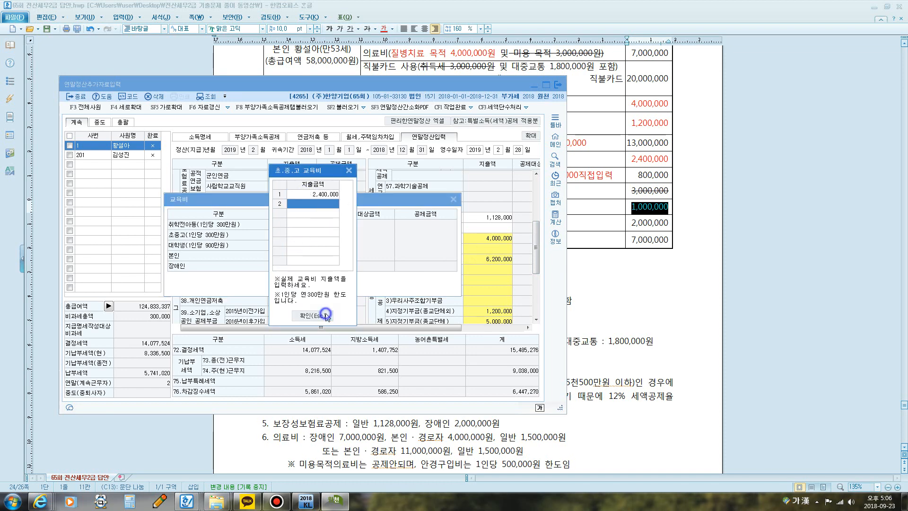
{"action": "left_click", "coordinate": [311, 285]}
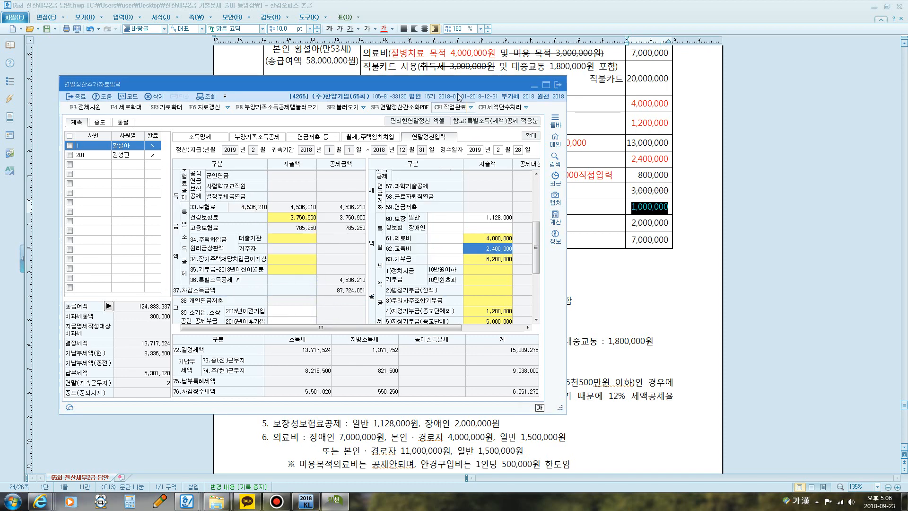
Step: Enter 500,000 as the 일반 지출액 in employee 1's 61.의료비 and close the dialog
{"action": "left_click_drag", "start_coordinate": [455, 86], "coordinate": [470, 75]}
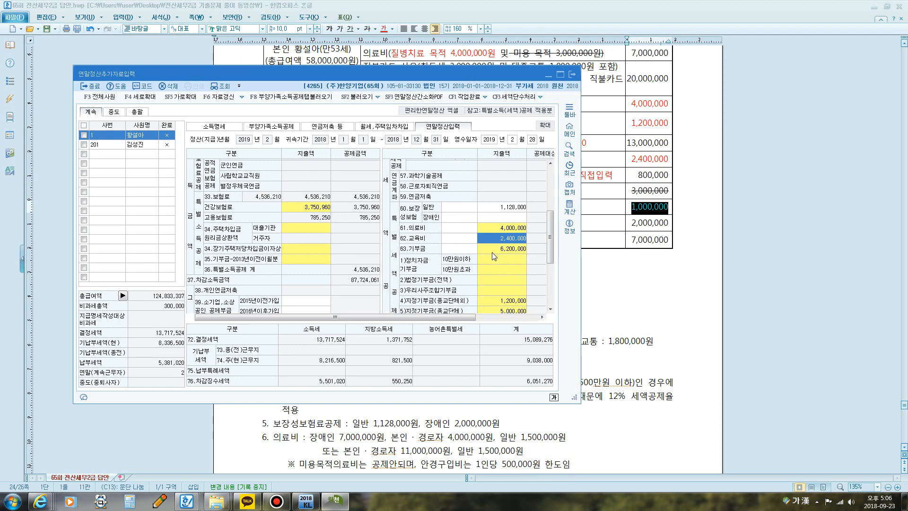
{"action": "left_click", "coordinate": [498, 229]}
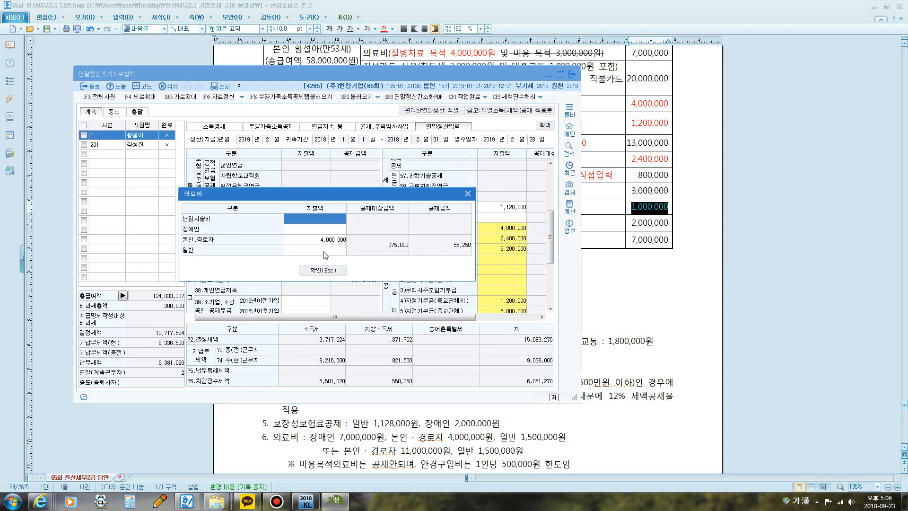
{"action": "left_click", "coordinate": [306, 249]}
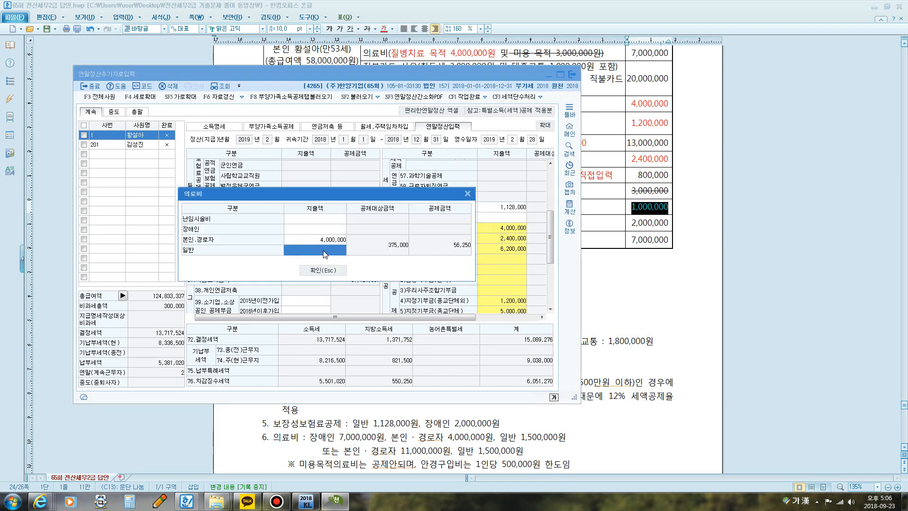
{"action": "type", "text": "500,000"}
{"action": "key", "text": "Return"}
{"action": "left_click", "coordinate": [337, 271]}
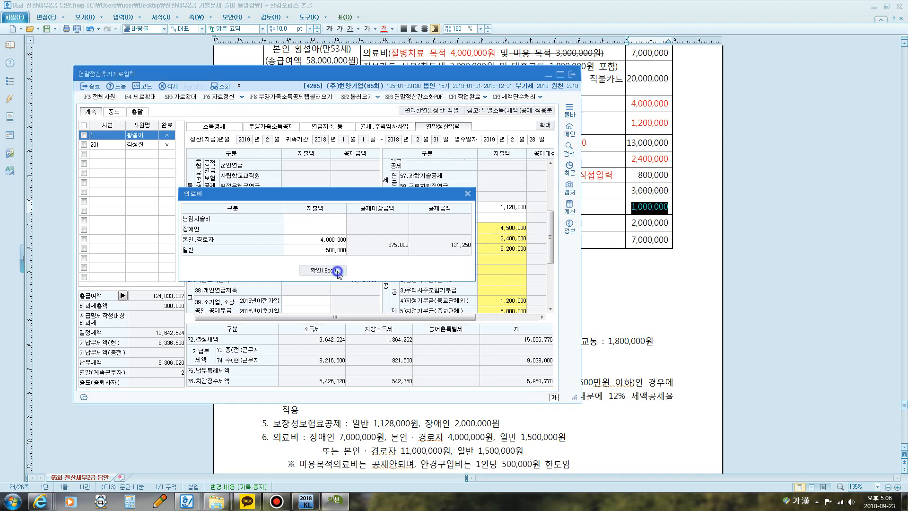
Step: Reopen employee 1's 61.의료비, set the 일반 지출액 to 1,500,000 and close the dialog
{"action": "left_click_drag", "start_coordinate": [462, 74], "coordinate": [484, 76]}
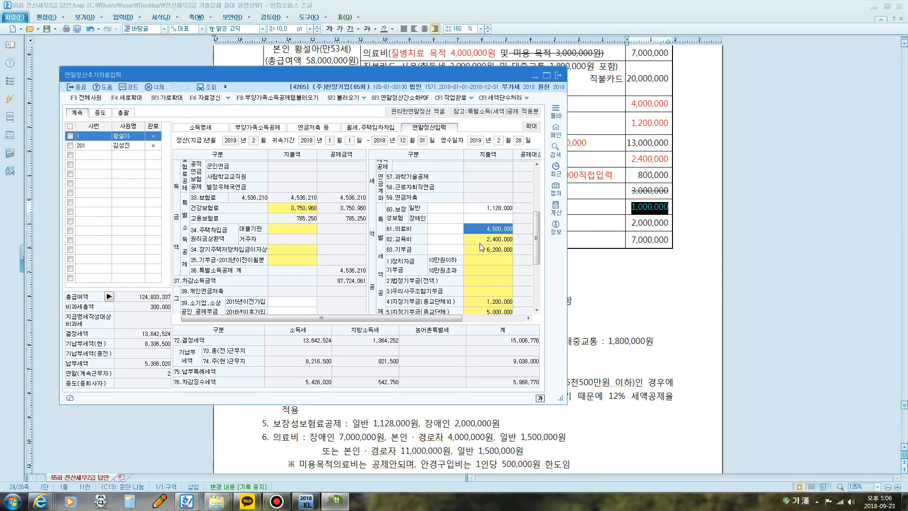
{"action": "left_click", "coordinate": [484, 229]}
{"action": "left_click", "coordinate": [320, 252]}
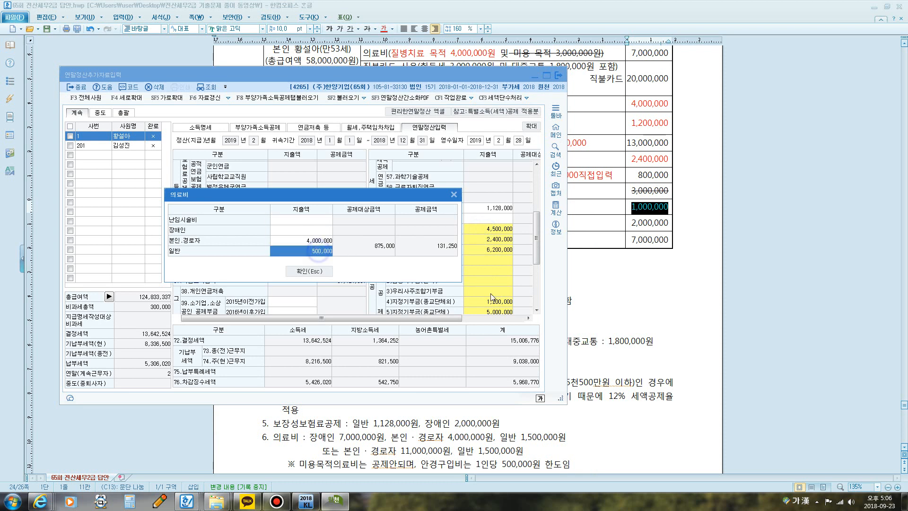
{"action": "type", "text": "1500000"}
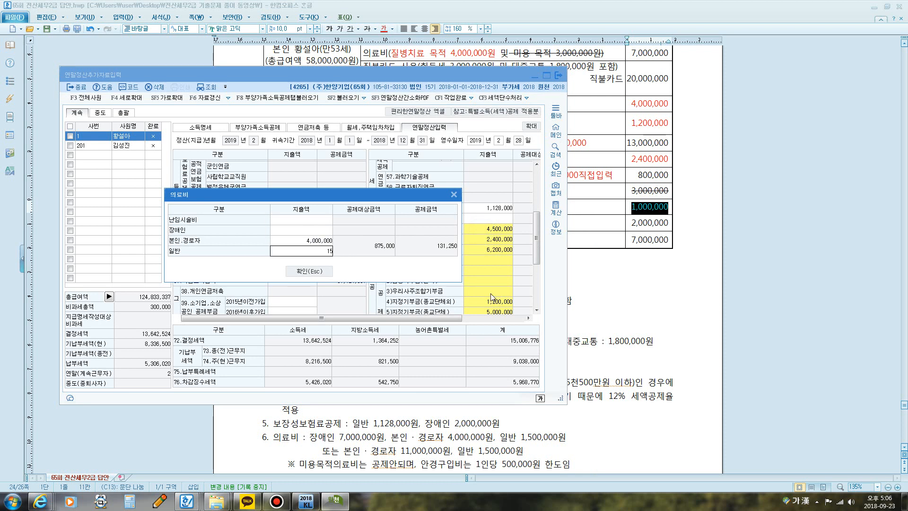
{"action": "key", "text": "Return"}
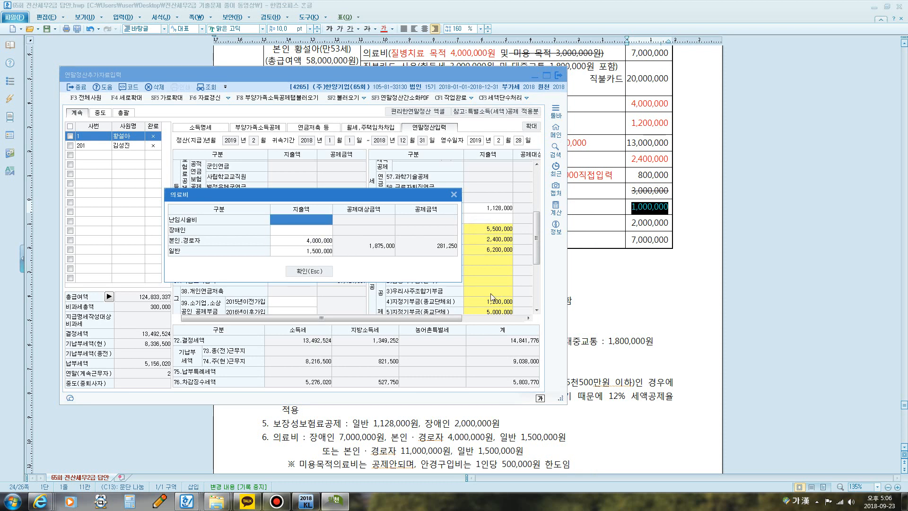
{"action": "left_click", "coordinate": [321, 271]}
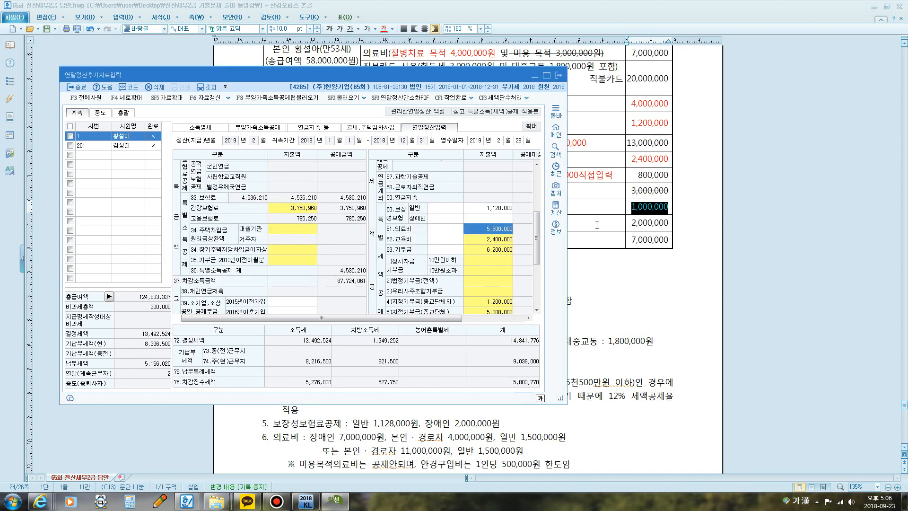
Step: Return to the document and review the father's 장애인전용 보장성 실비보험료 entry
{"action": "left_click", "coordinate": [597, 225]}
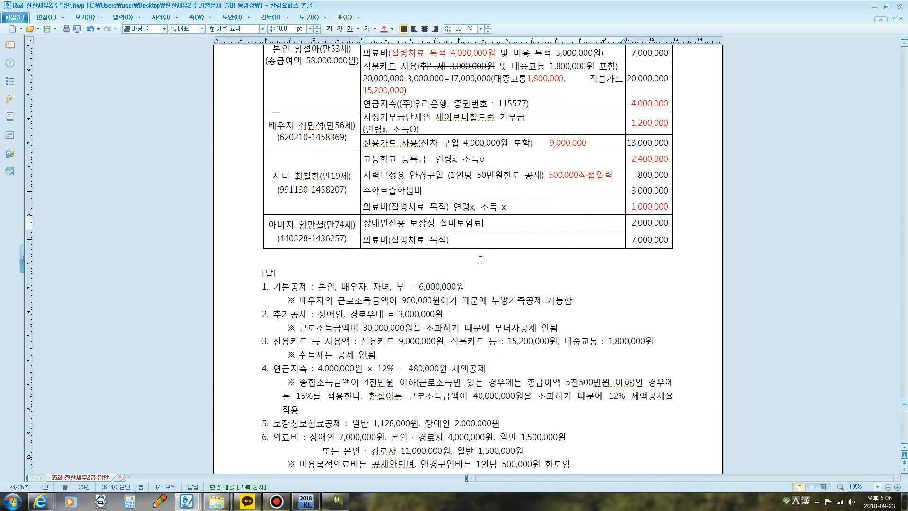
{"action": "scroll", "coordinate": [325, 209], "scroll_direction": "down", "scroll_amount": 3}
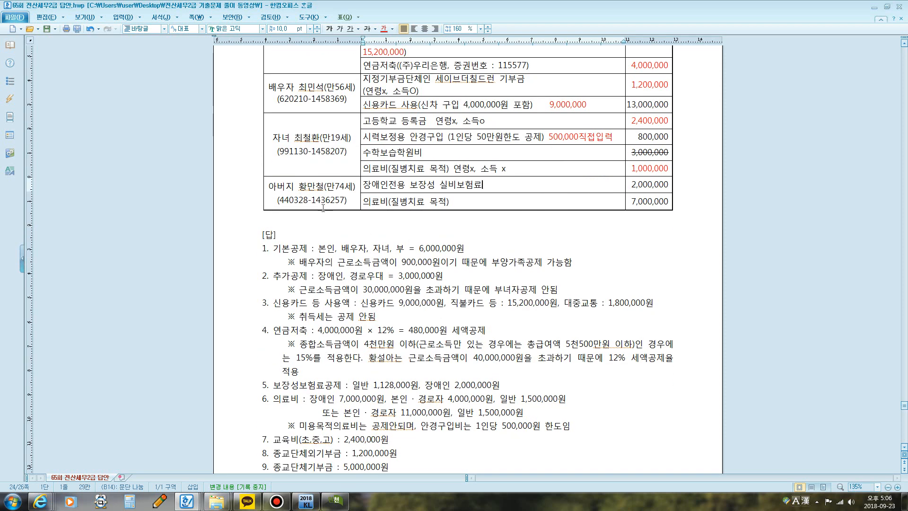
{"action": "left_click_drag", "start_coordinate": [380, 188], "coordinate": [489, 186]}
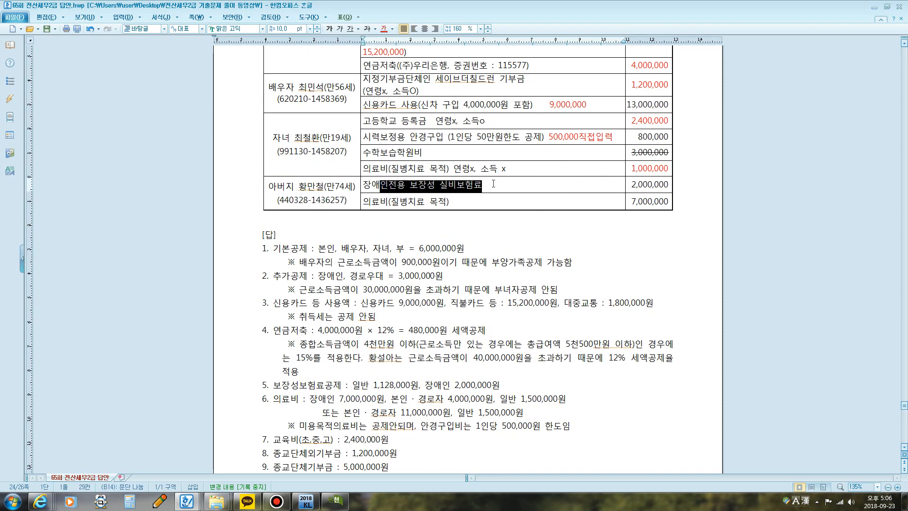
{"action": "left_click", "coordinate": [493, 184]}
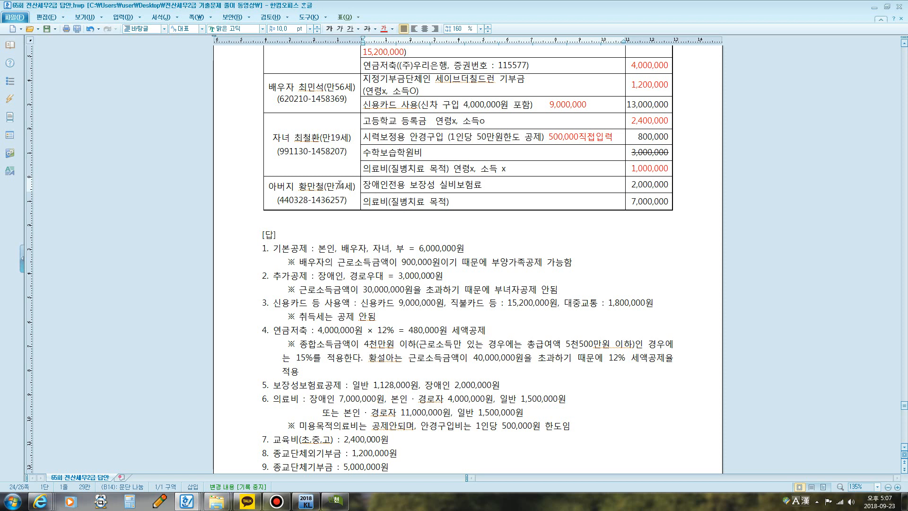
Step: Add the note "경로, 장애인 둘중 아무곳이나 입력가능" to the father's 의료비(질병치료 목적) entry
{"action": "left_click", "coordinate": [459, 204]}
{"action": "type", "text": "rurufd"}
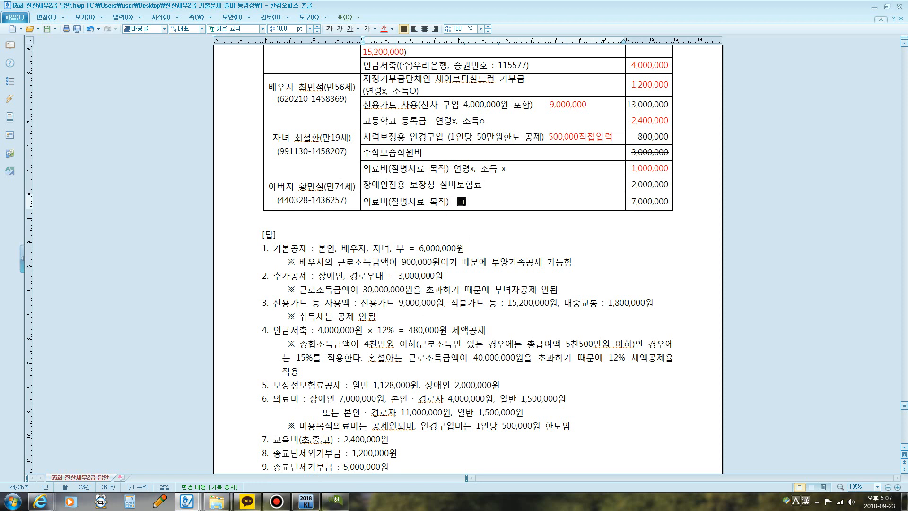
{"action": "key", "text": "BackSpace"}
{"action": "key", "text": "BackSpace"}
{"action": "type", "text": "dfh, wkddodls enfg"}
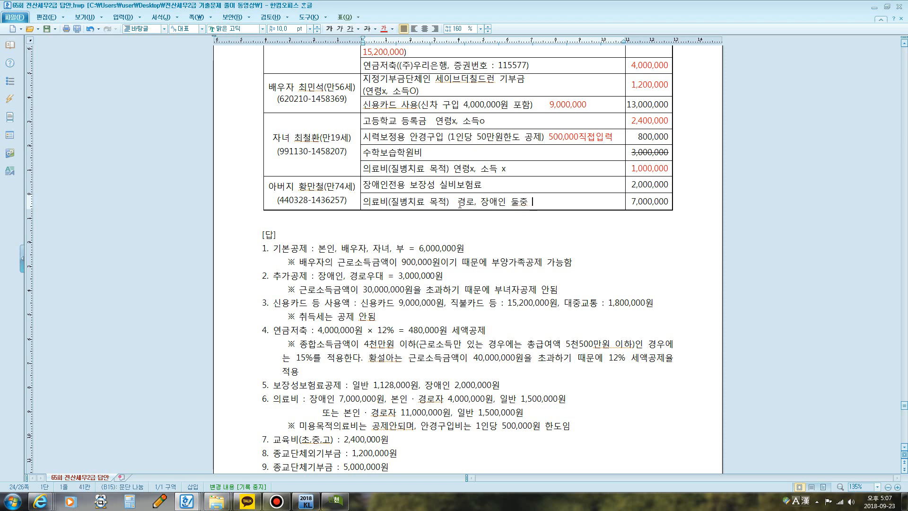
{"action": "type", "text": " dkanrhtdlsk dl"}
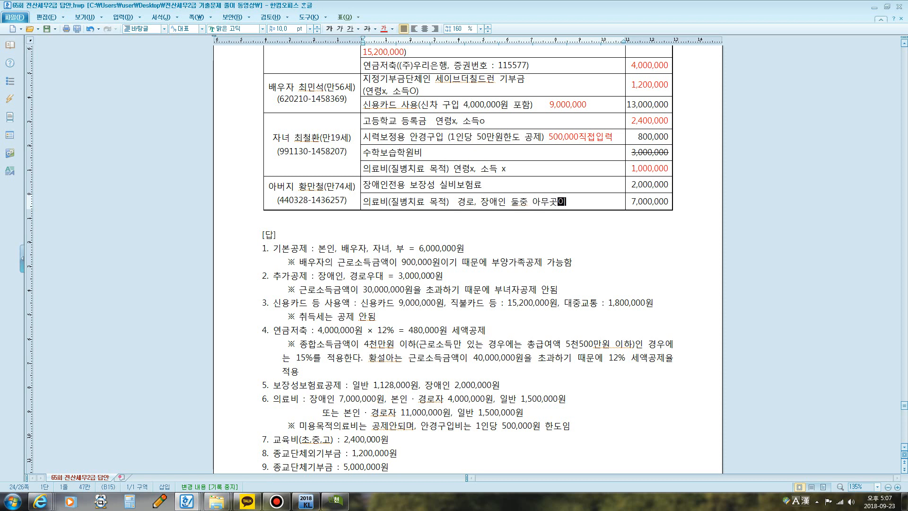
{"action": "type", "text": "qfurrksmd"}
Step: Switch to KcLep and enter 2,000,000 as employee 1's 장애인 지출액 under 60.보장성보험
{"action": "left_click", "coordinate": [336, 500]}
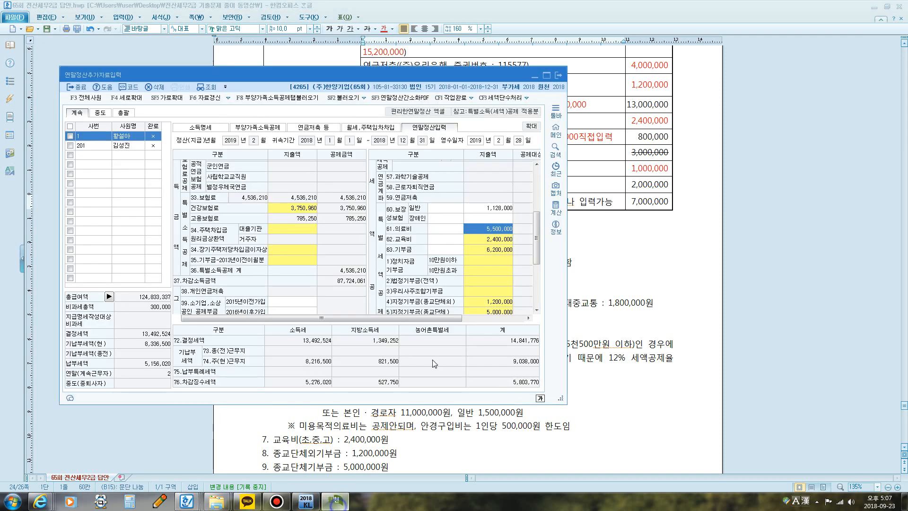
{"action": "left_click", "coordinate": [487, 220]}
{"action": "left_click_drag", "start_coordinate": [472, 74], "coordinate": [491, 71]}
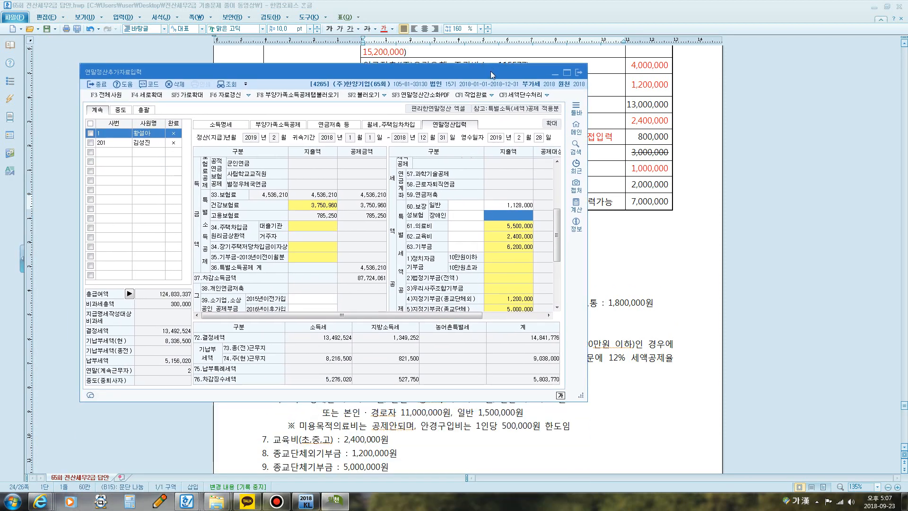
{"action": "left_click", "coordinate": [515, 218]}
{"action": "type", "text": "2000000"}
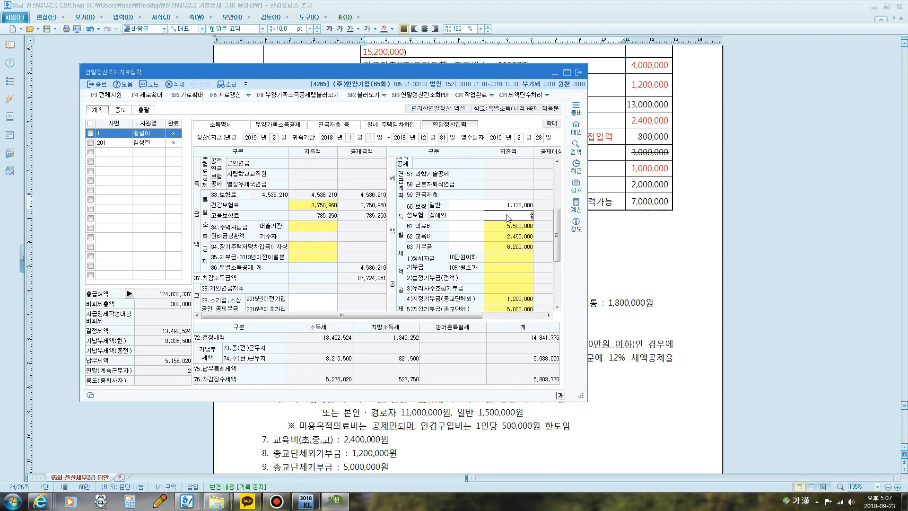
{"action": "key", "text": "Return"}
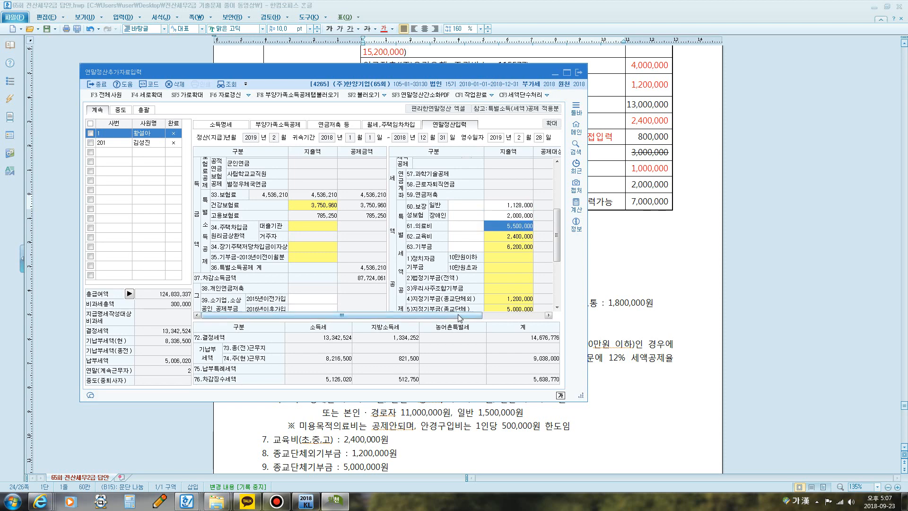
Step: Enlarge the 연말정산추가자료입력 window to check the 공제대상금액 and 공제금액 columns, then restore its size
{"action": "left_click_drag", "start_coordinate": [458, 315], "coordinate": [515, 315]}
{"action": "left_click", "coordinate": [567, 74]}
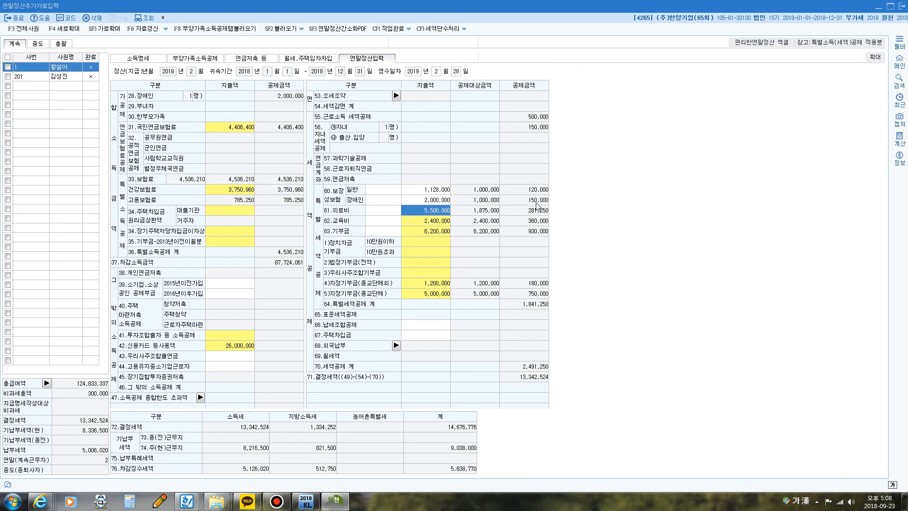
{"action": "left_click", "coordinate": [890, 7]}
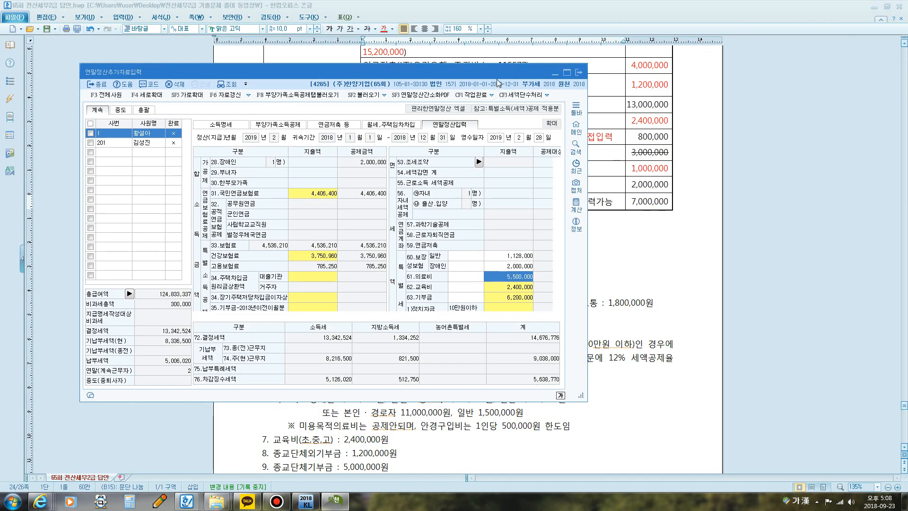
Step: Enter 7,000,000 as employee 1's 장애인 지출액 in the 61.의료비 breakdown and close it
{"action": "mouse_move", "coordinate": [529, 61]}
{"action": "left_mouse_down"}
{"action": "mouse_move", "coordinate": [482, 162]}
{"action": "mouse_move", "coordinate": [383, 227]}
{"action": "mouse_move", "coordinate": [520, 68]}
{"action": "left_mouse_up"}
{"action": "left_click", "coordinate": [539, 269]}
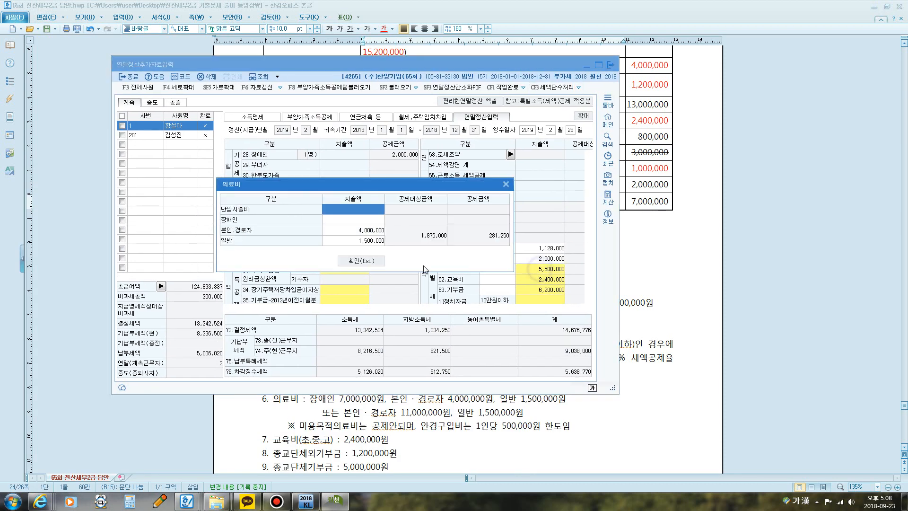
{"action": "left_click", "coordinate": [357, 237]}
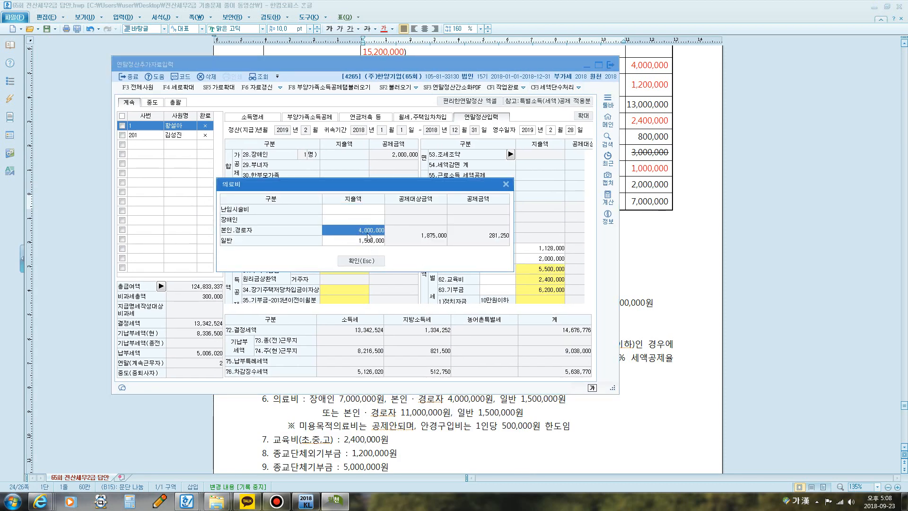
{"action": "left_click", "coordinate": [362, 220]}
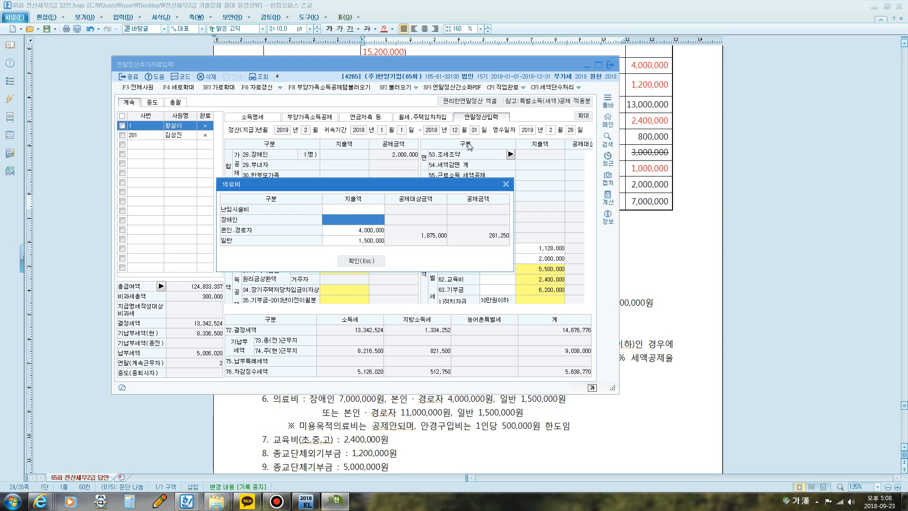
{"action": "type", "text": "7000000"}
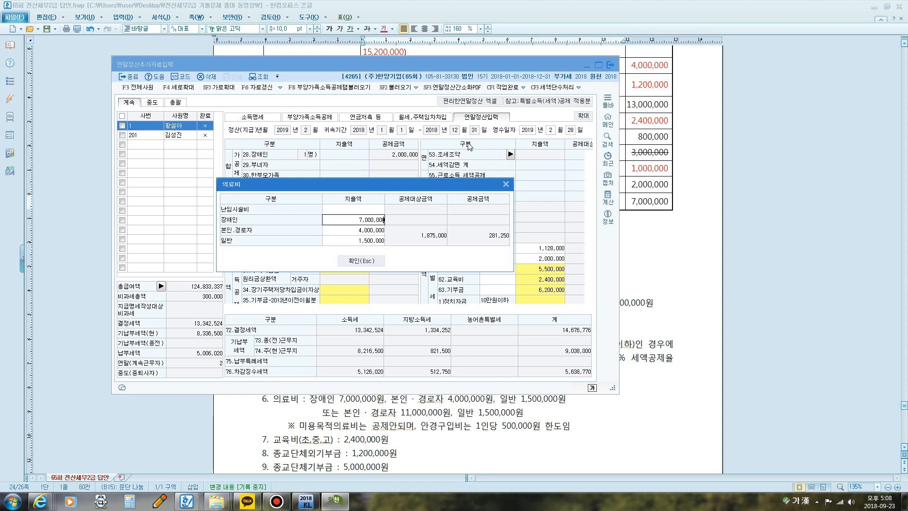
{"action": "key", "text": "Return"}
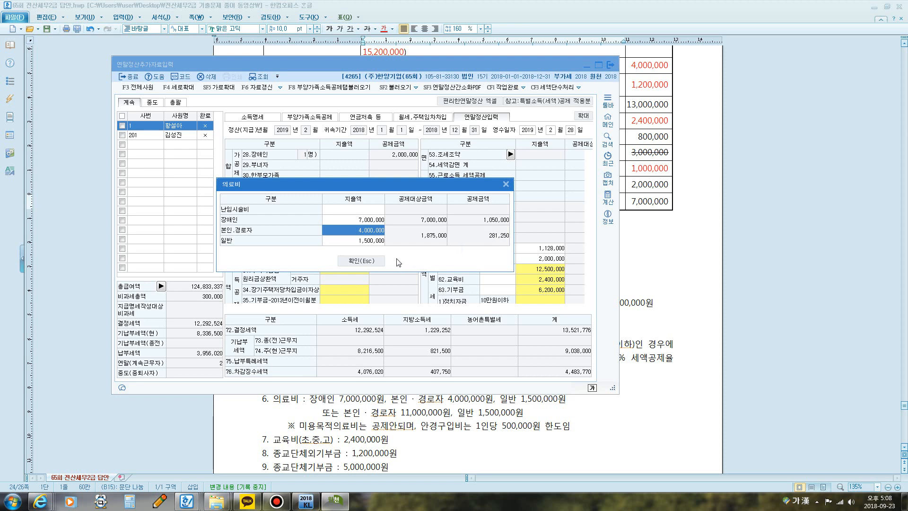
{"action": "left_click", "coordinate": [369, 259]}
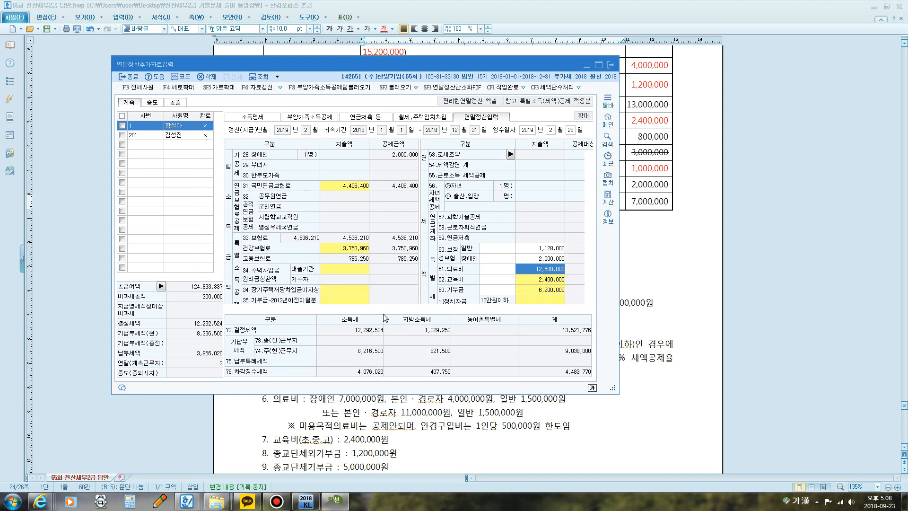
{"action": "left_click", "coordinate": [276, 501]}
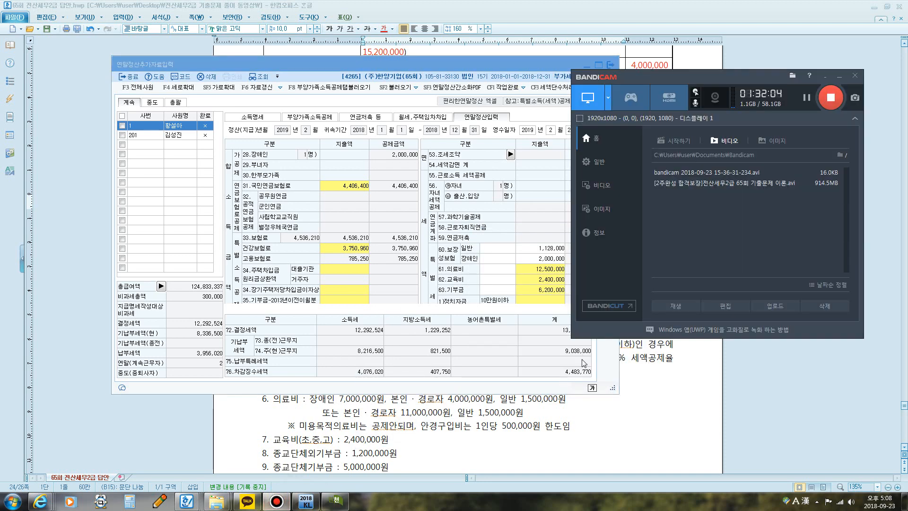